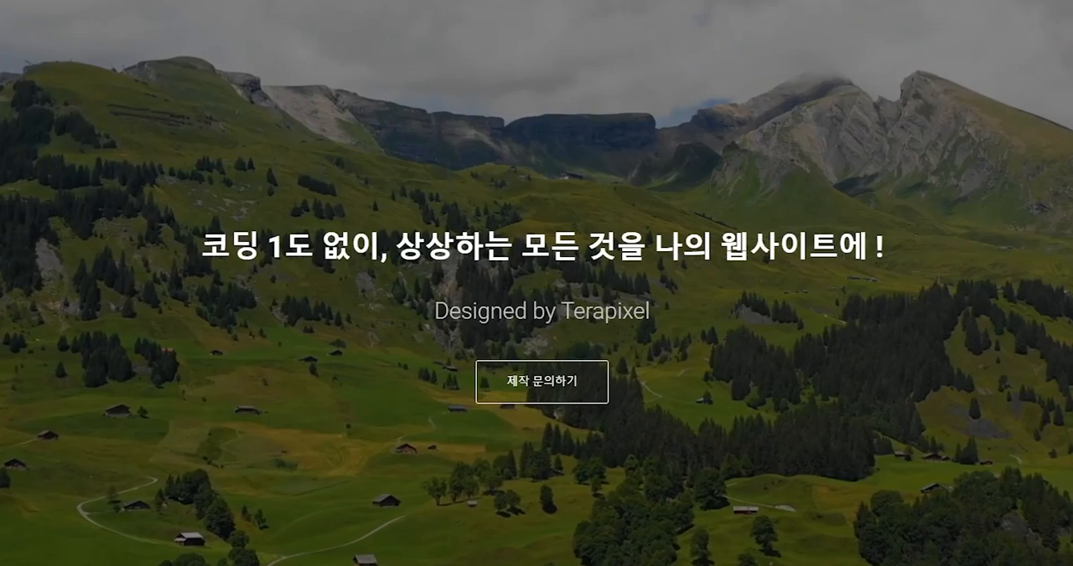
scroll(536, 283, down, 12)
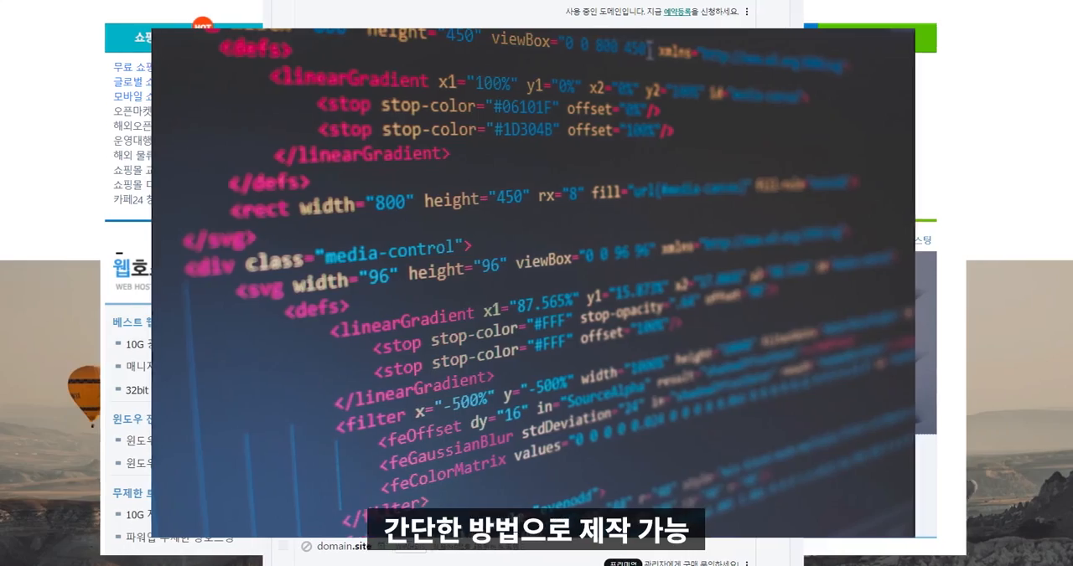
scroll(537, 283, up, 10)
scroll(536, 283, up, 10)
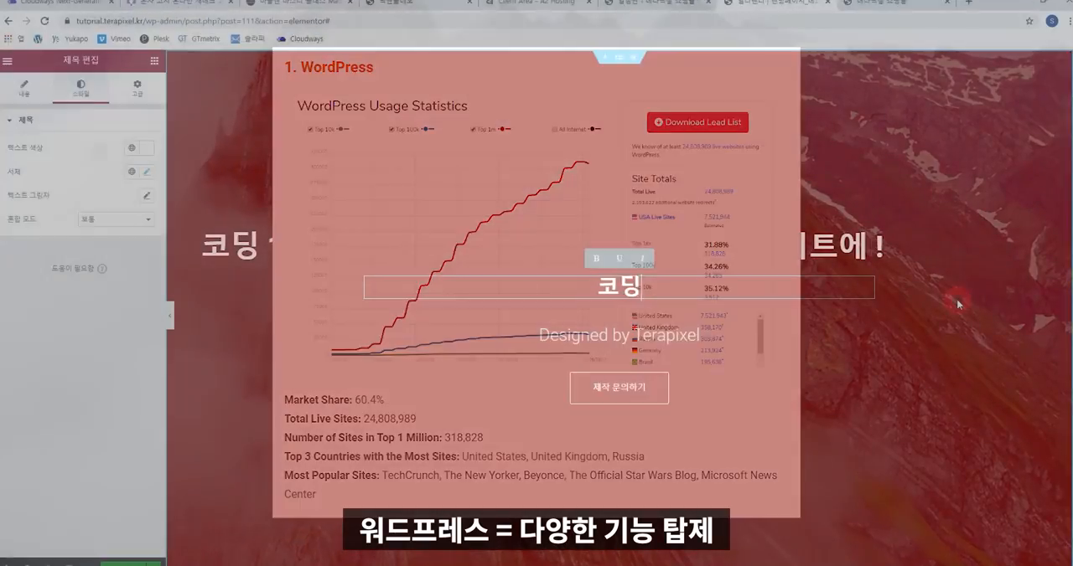
Change the hero heading to "코딩 1도 없이 워드프레스로 모든 사이트를!".
text(1도 없이 워드프레스로 모든 사이트를!)
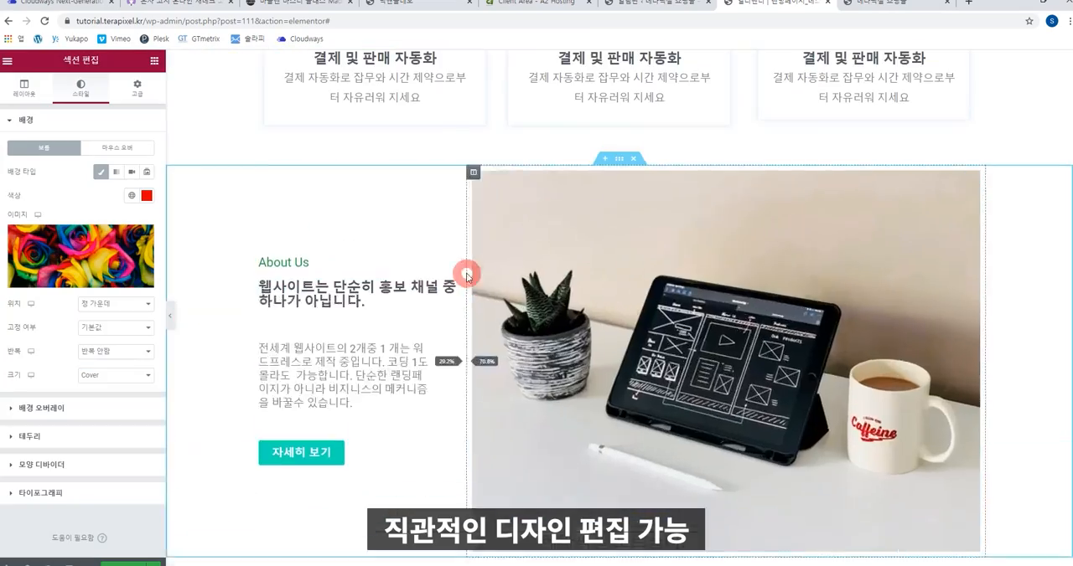
Change the background colour of the first testimonial card below the portfolio carousel to a golden orange.
scroll(503, 289, down, 5)
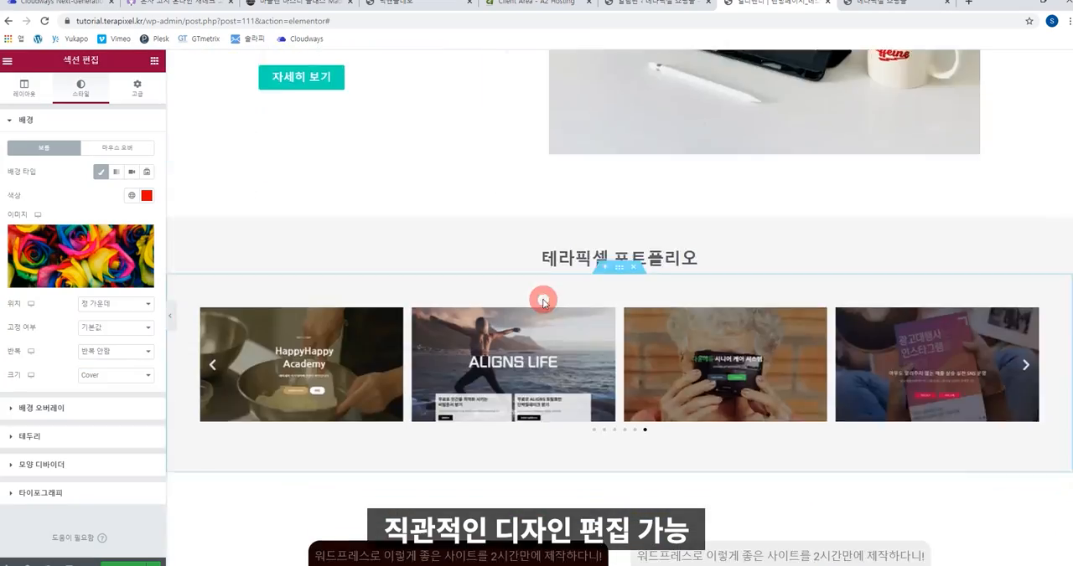
scroll(543, 303, down, 2)
click(304, 367)
click(147, 196)
click(137, 250)
drag(20, 342, 33, 350)
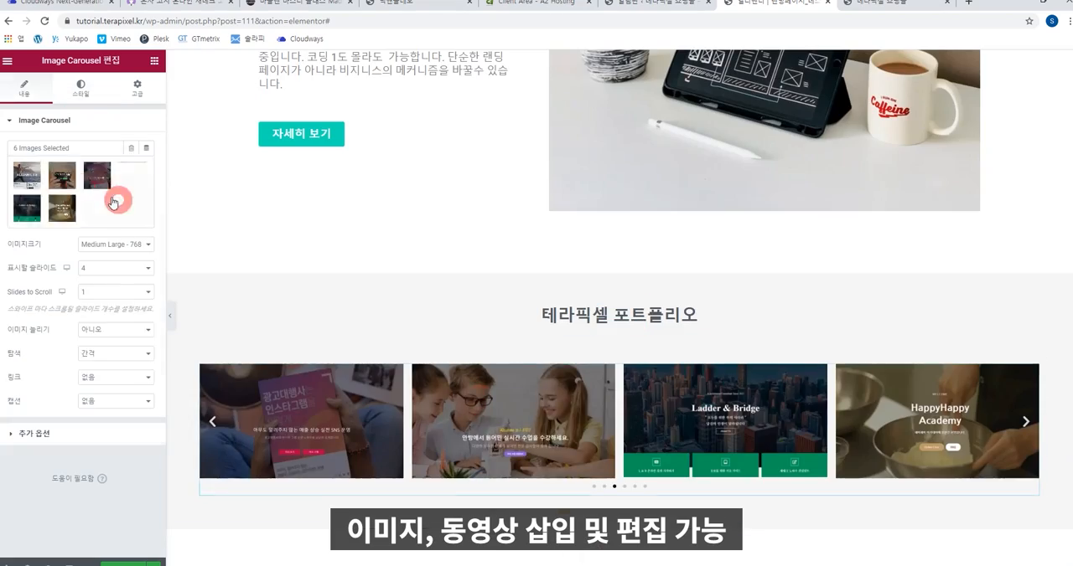
Set the portfolio image carousel to display 3 slides and enter the text "셀 스튜디".
click(132, 266)
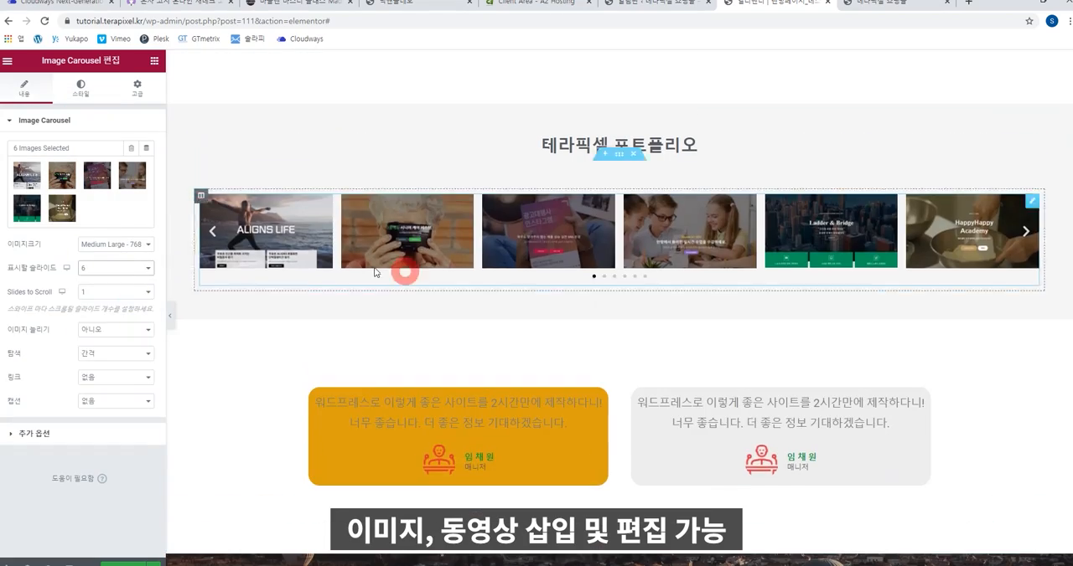
click(107, 292)
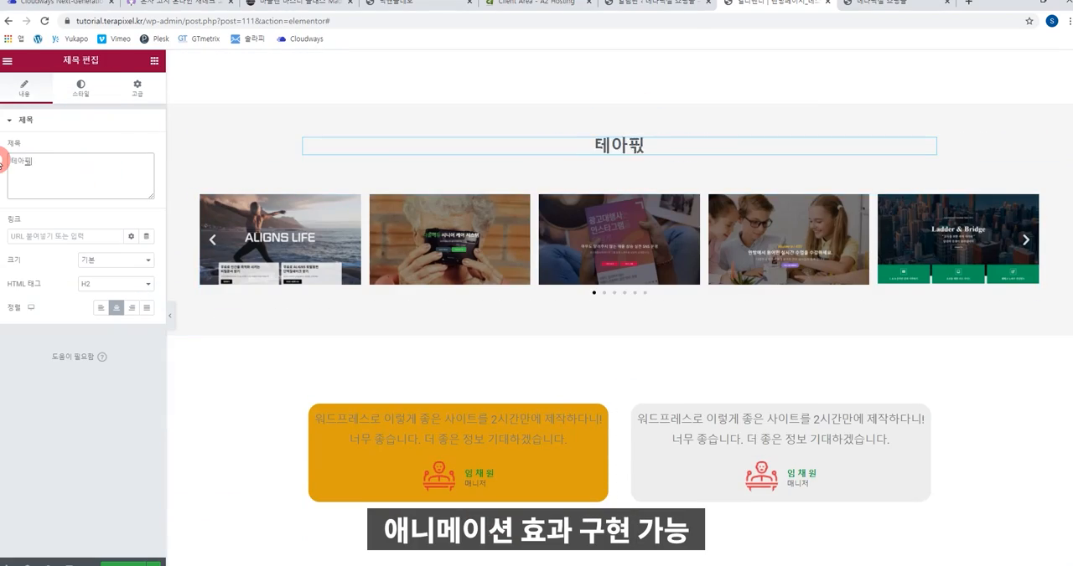
text(셀 스튜디)
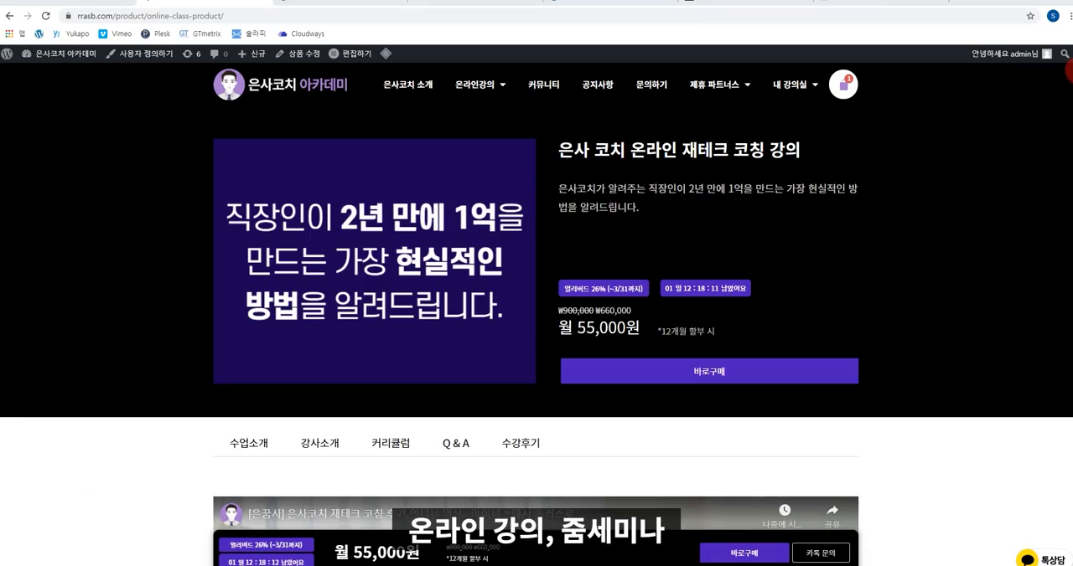
Look through the example sites for online classes, the madeleine master class and e-book sales.
scroll(536, 335, down, 10)
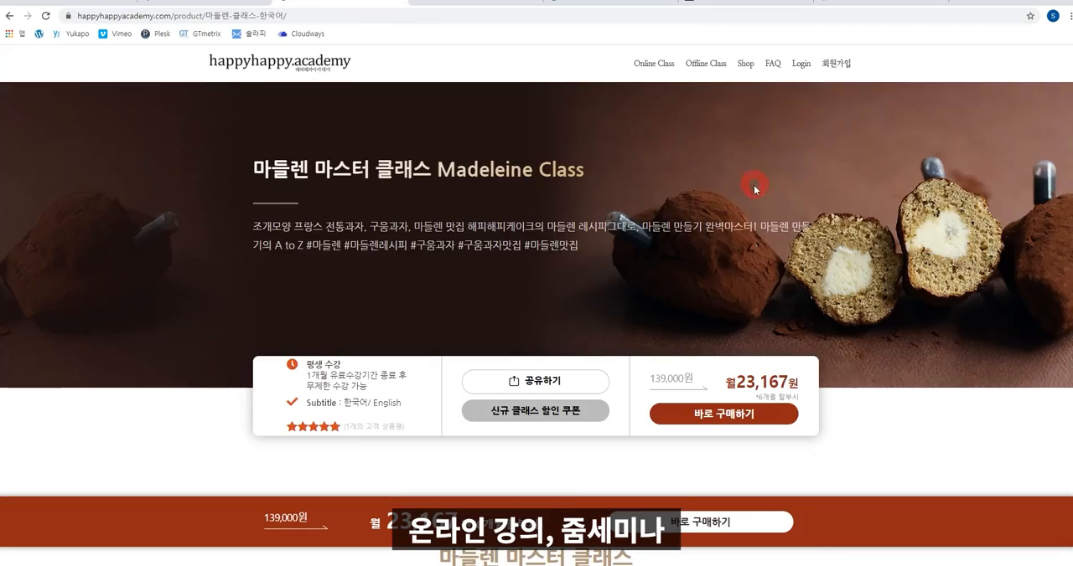
scroll(753, 185, down, 5)
click(315, 384)
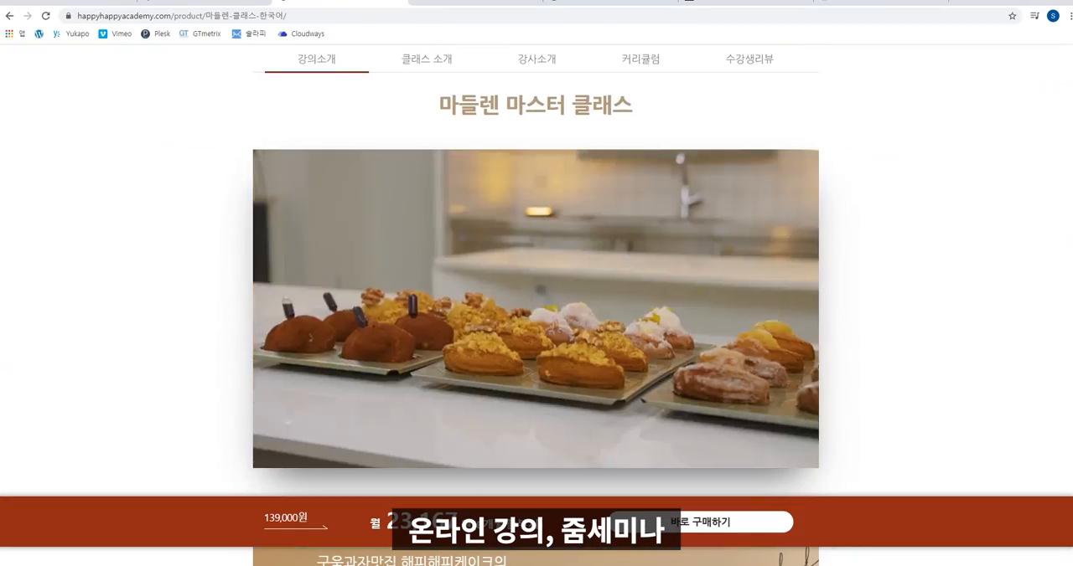
scroll(537, 301, down, 15)
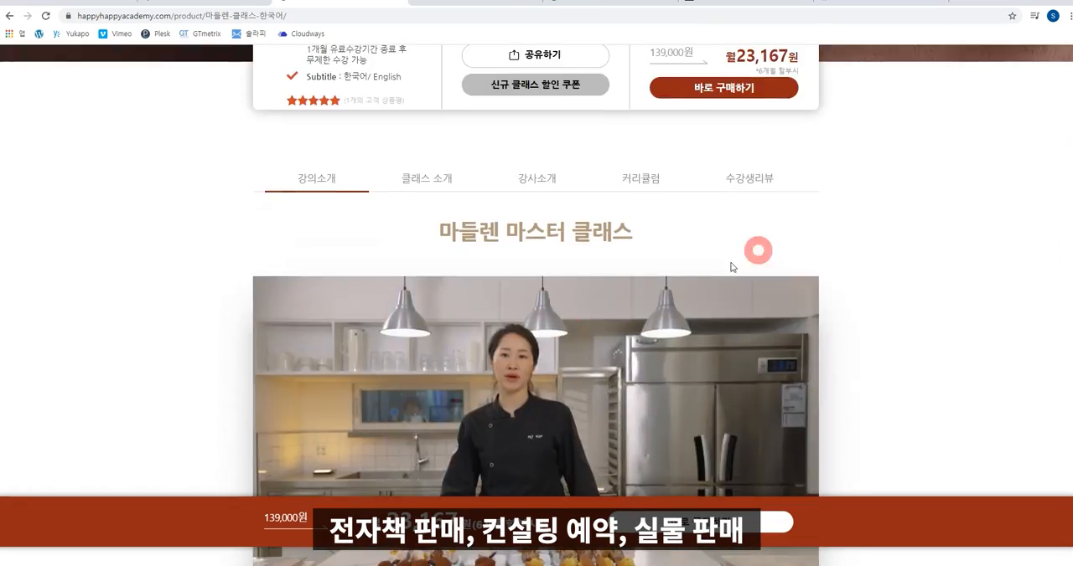
click(278, 470)
click(495, 2)
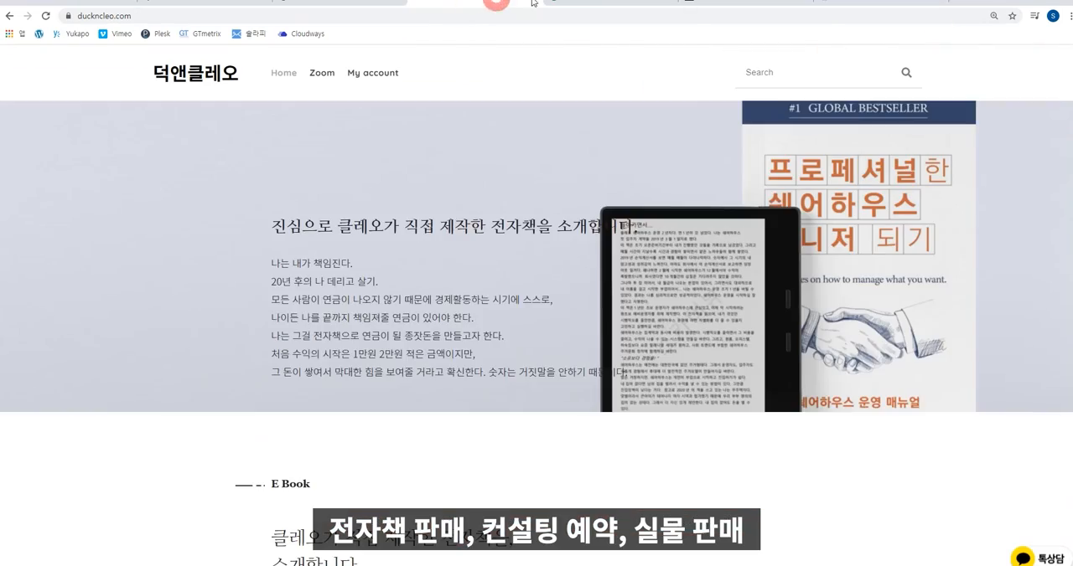
scroll(536, 336, down, 10)
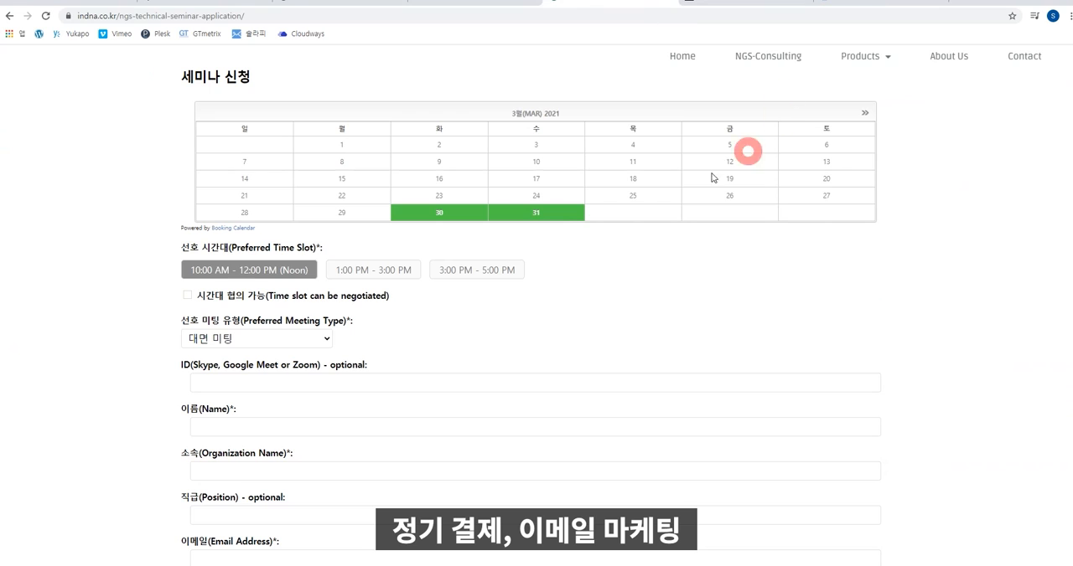
Choose the 3:00 PM - 5:00 PM time slot and Skype as the preferred meeting type in the seminar application form.
click(476, 269)
click(299, 339)
click(245, 377)
scroll(1005, 251, down, 1)
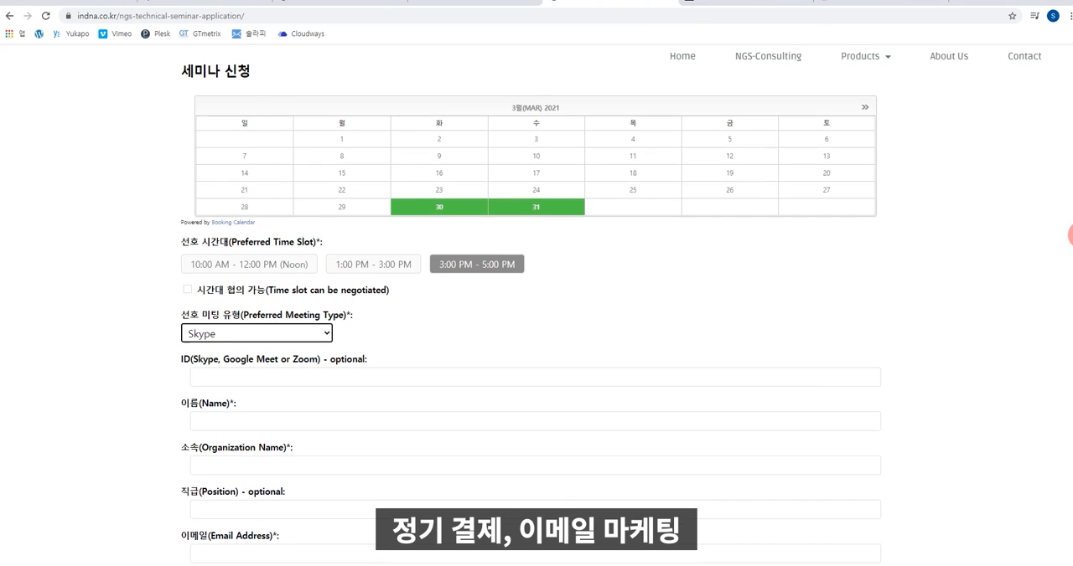
Look through the example hoodie product page and the fashion magazine site.
click(774, 6)
scroll(1065, 292, down, 10)
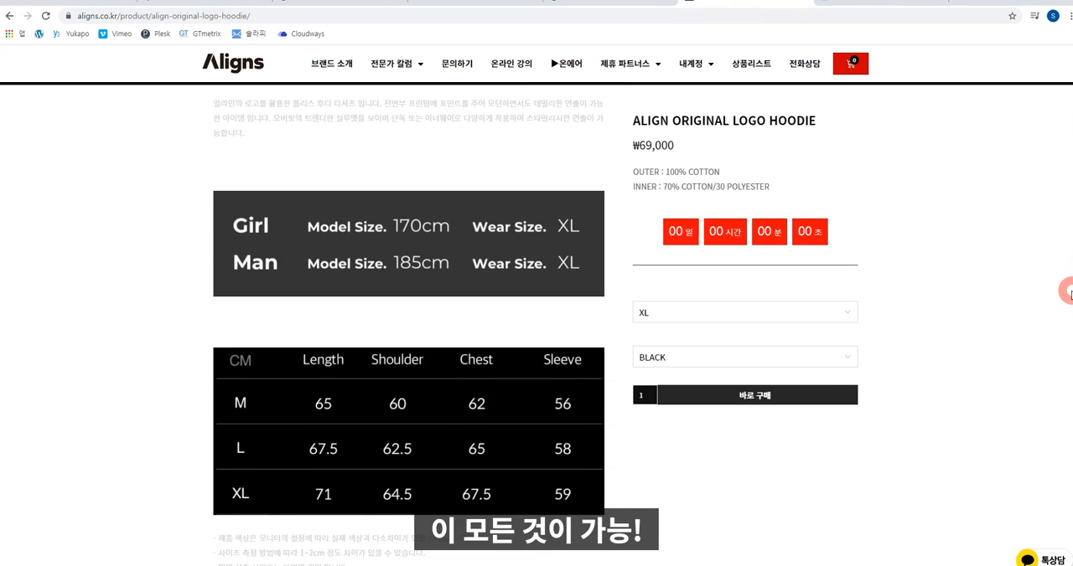
scroll(1066, 292, down, 3)
click(899, 5)
scroll(1069, 243, down, 10)
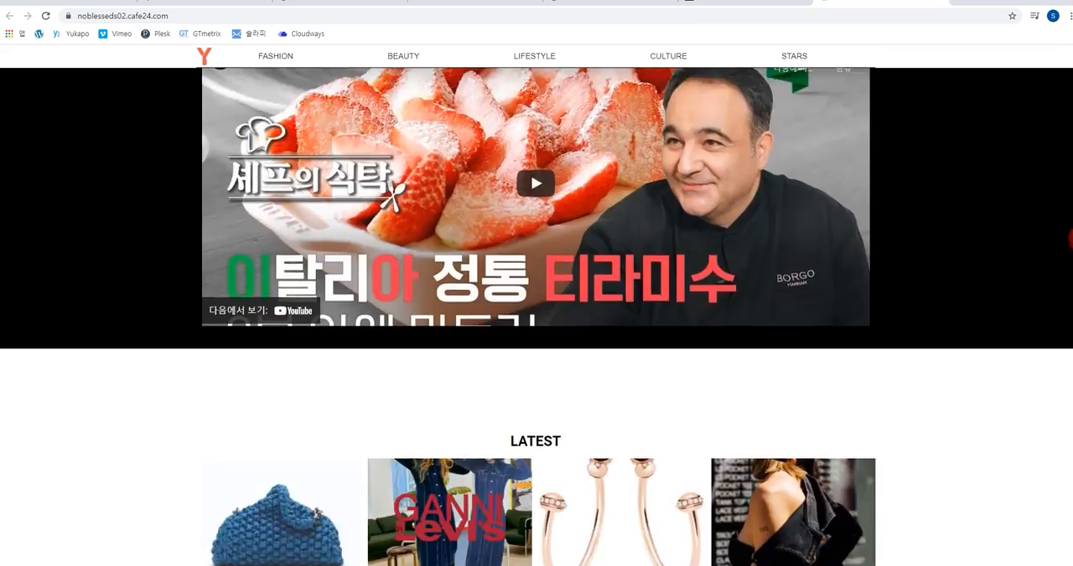
mouse_move(1071, 239)
mouse_down()
mouse_move(1070, 321)
mouse_move(1062, 101)
mouse_move(1070, 78)
mouse_move(1067, 222)
mouse_up()
click(745, 4)
click(233, 63)
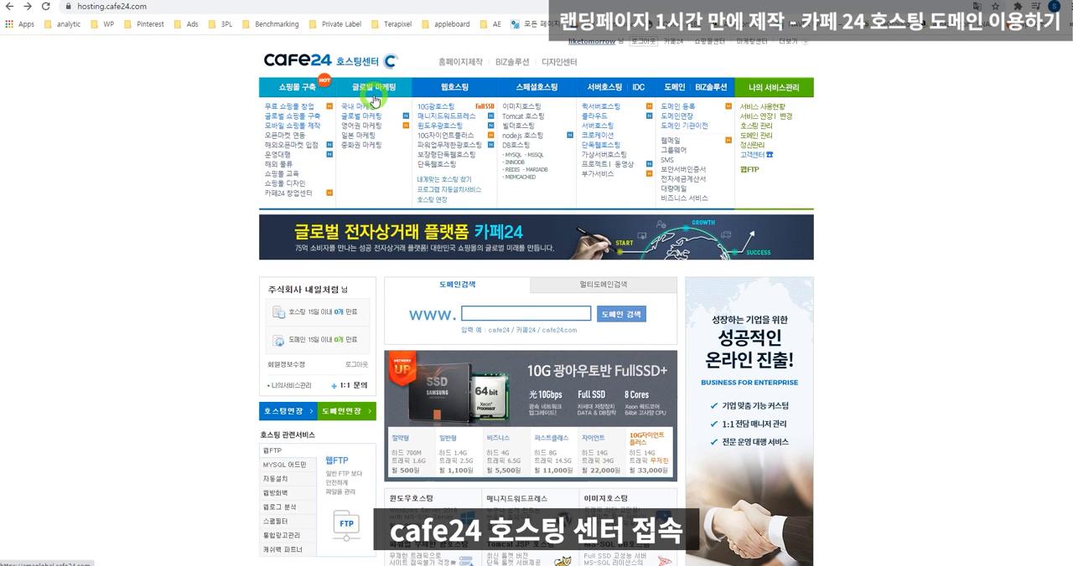
Apply for the 절약형 plan of Cafe24's managed WordPress (매니지드워드프레스) web hosting.
click(425, 119)
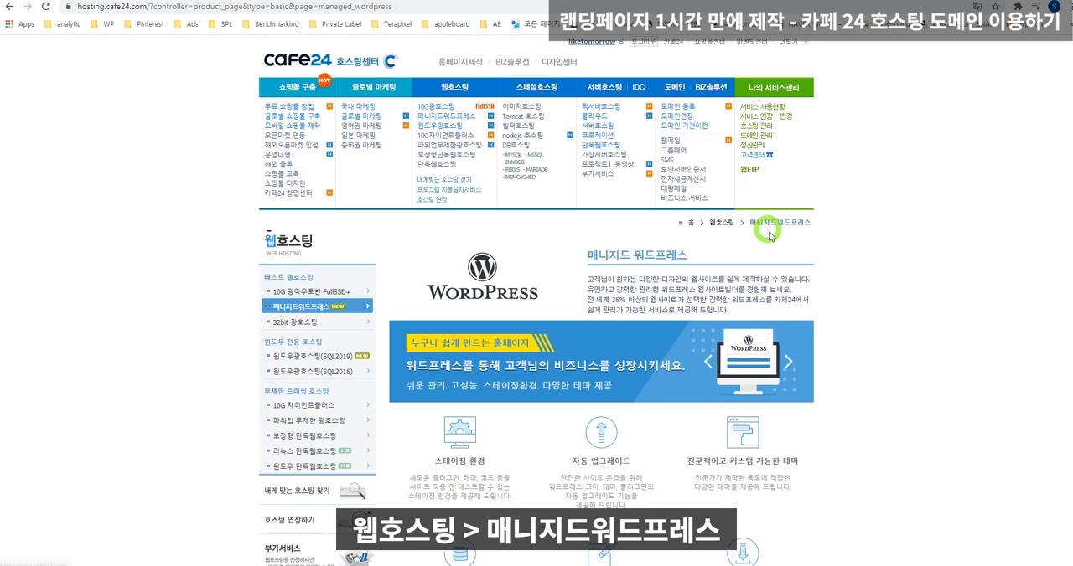
scroll(827, 274, down, 3)
scroll(827, 274, down, 3)
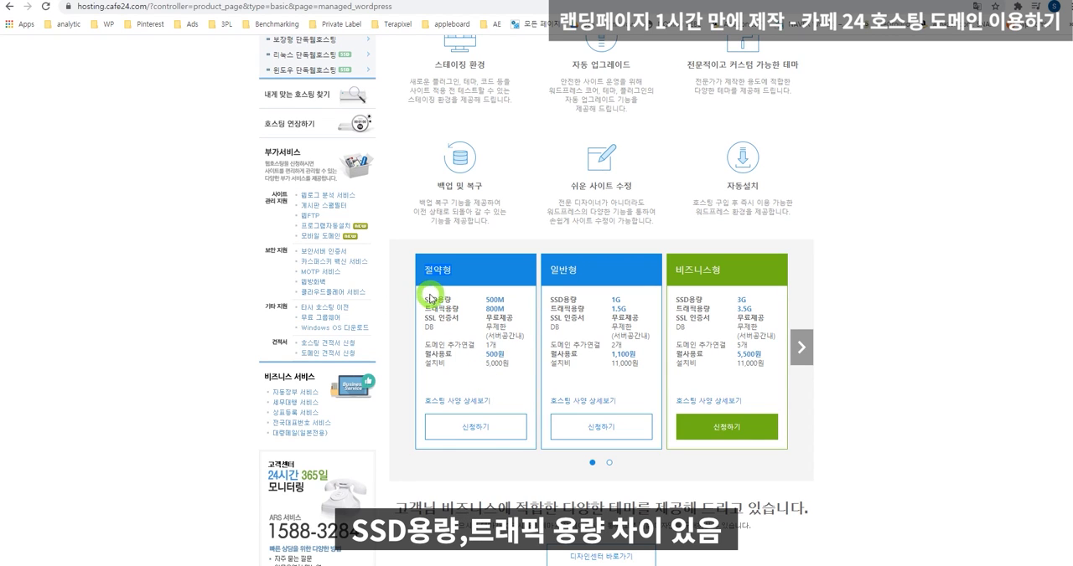
drag(425, 298, 461, 309)
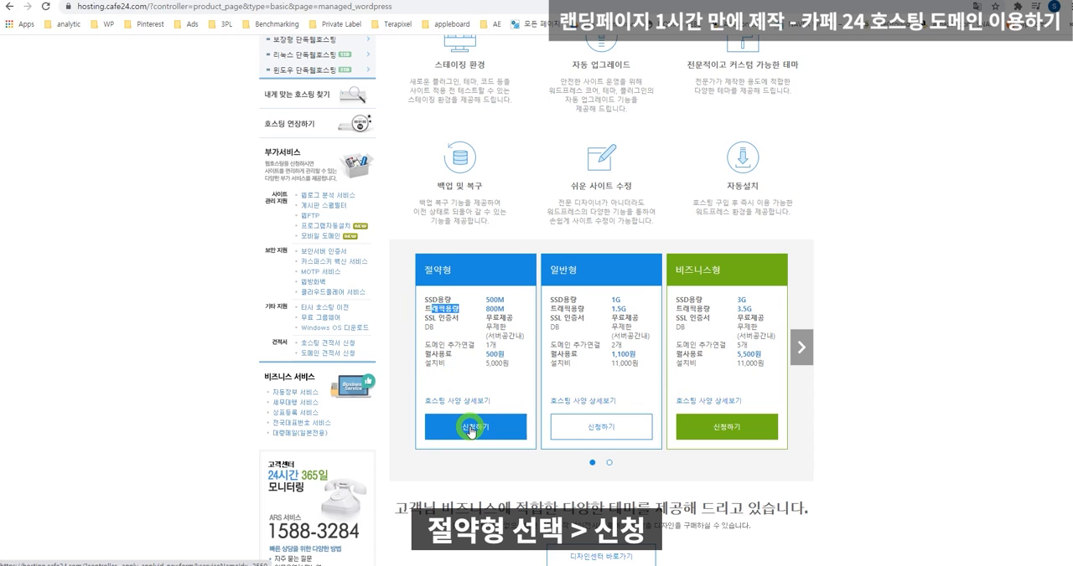
click(470, 429)
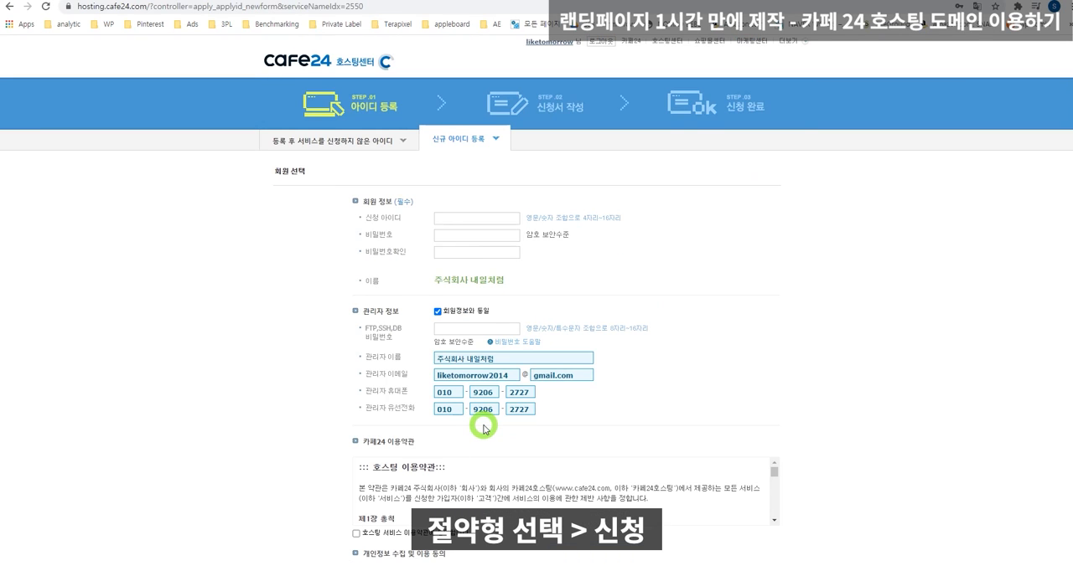
Examine the fields required under 회원 정보 and 관리자 정보 in the hosting application form.
scroll(481, 427, down, 1)
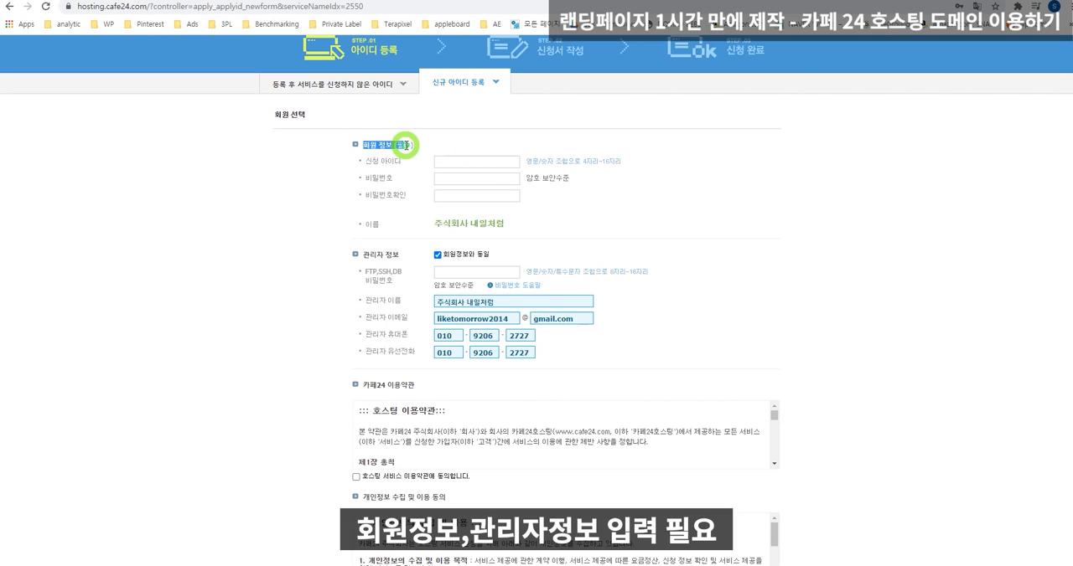
drag(363, 254, 395, 256)
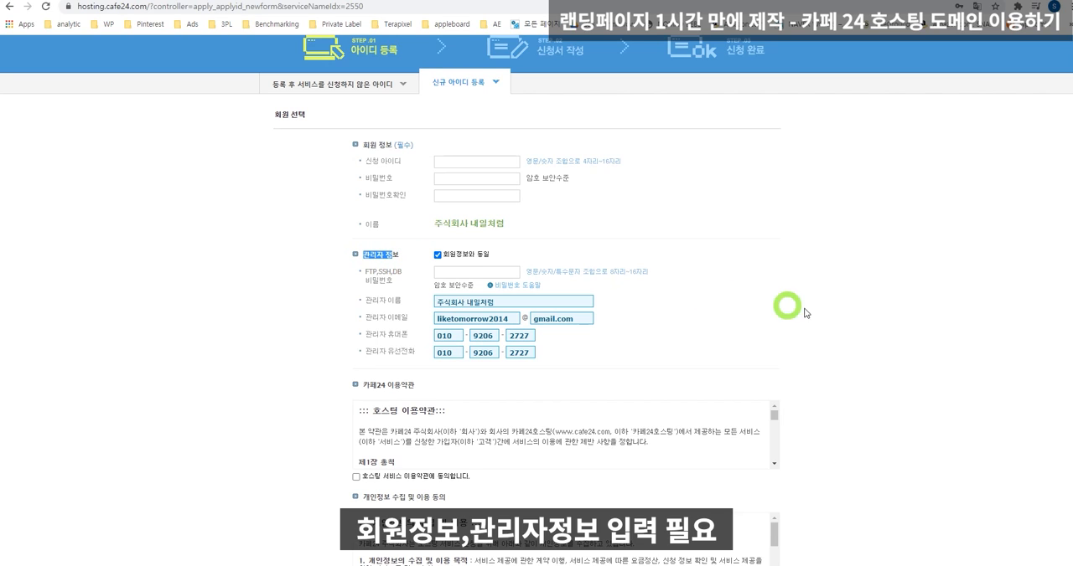
scroll(817, 312, up, 1)
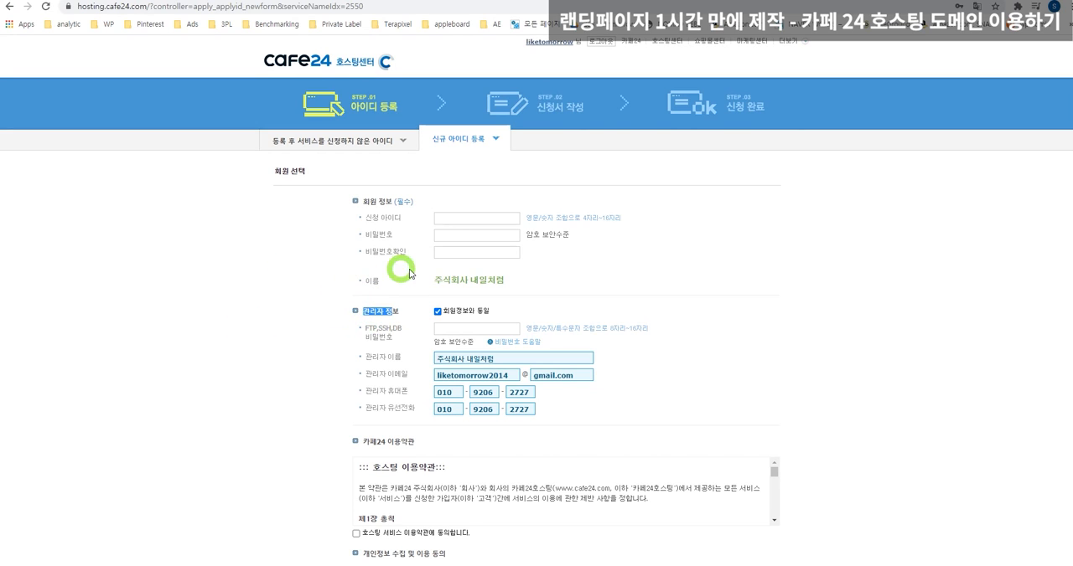
click(378, 228)
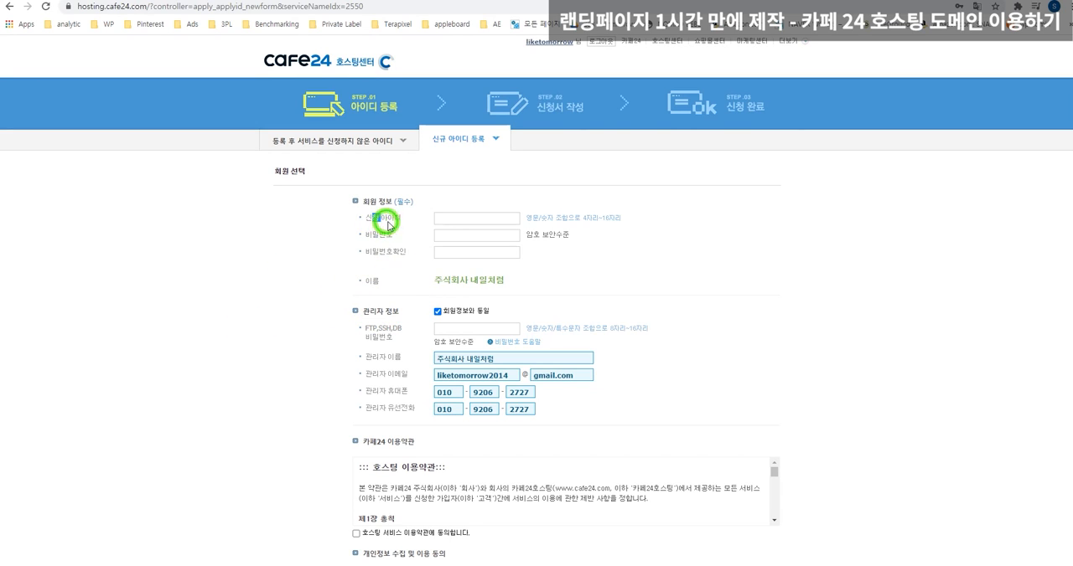
drag(378, 239, 407, 251)
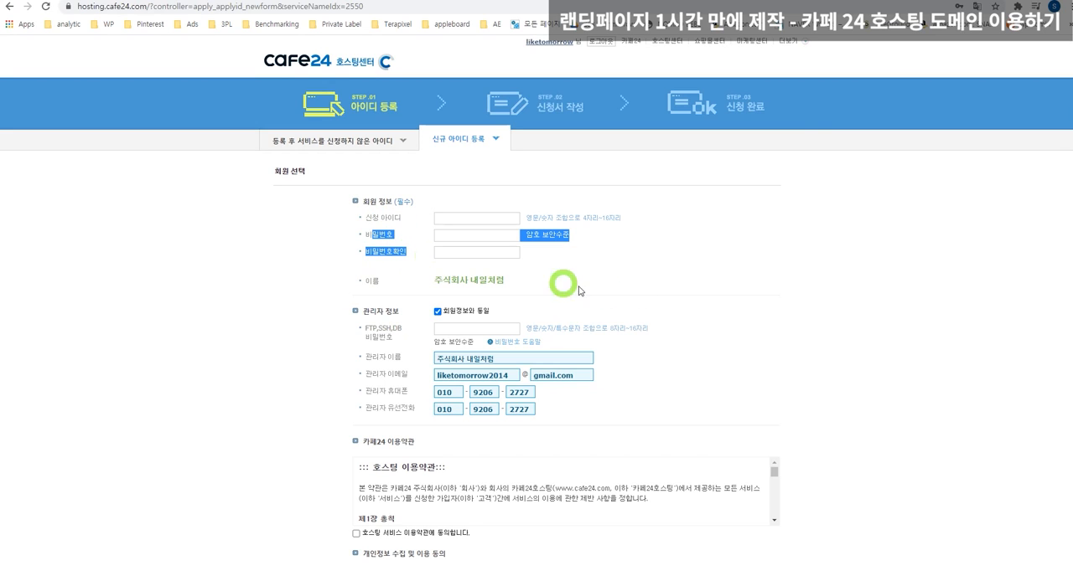
click(379, 222)
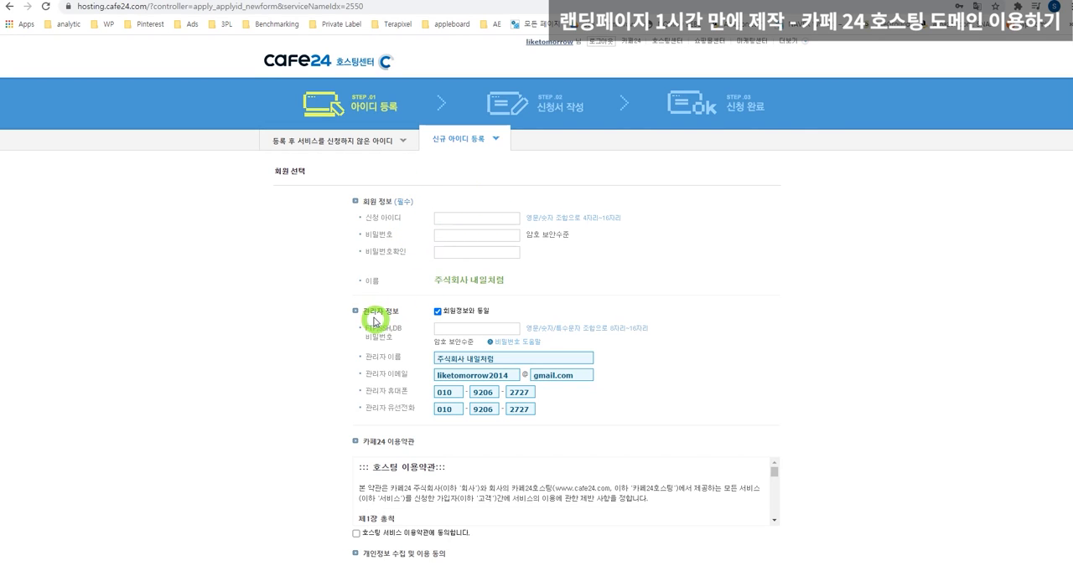
drag(369, 311, 394, 311)
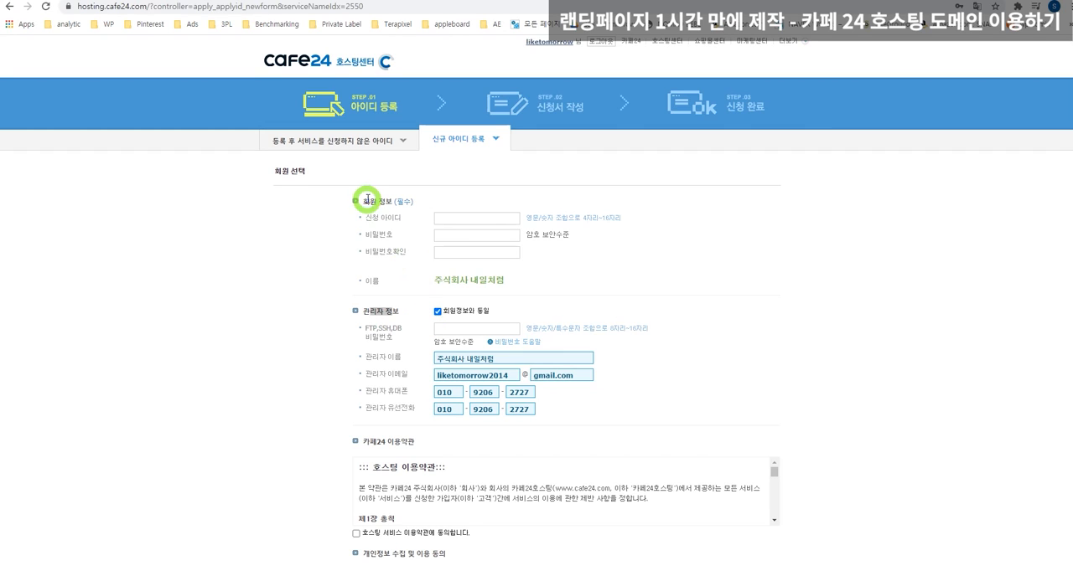
drag(366, 200, 395, 198)
drag(374, 311, 396, 312)
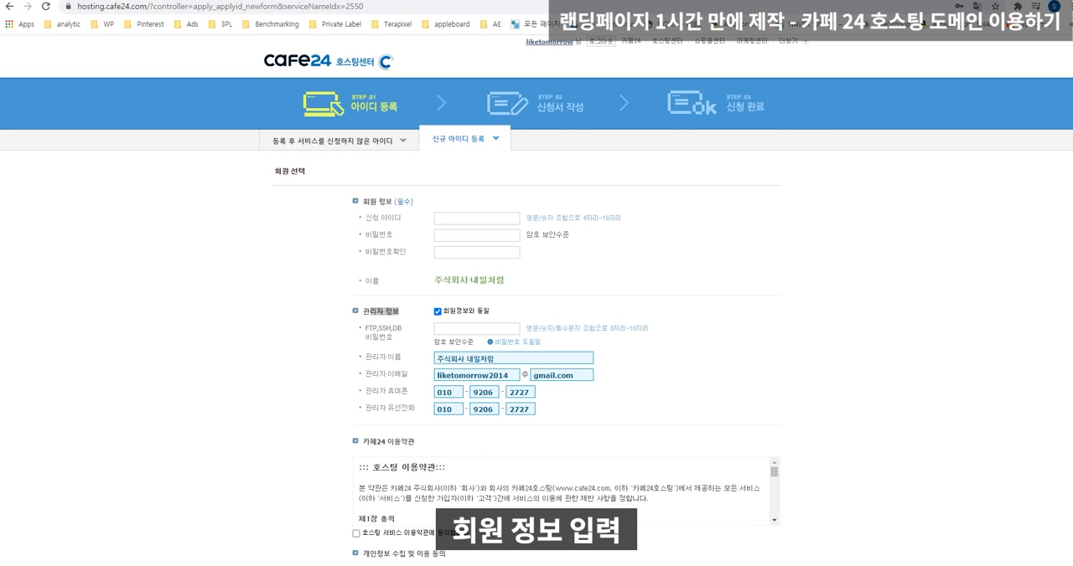
Fill in the requested ID, trying terapixell and teralad before settling on wplanding.
click(476, 217)
text(terapixell)
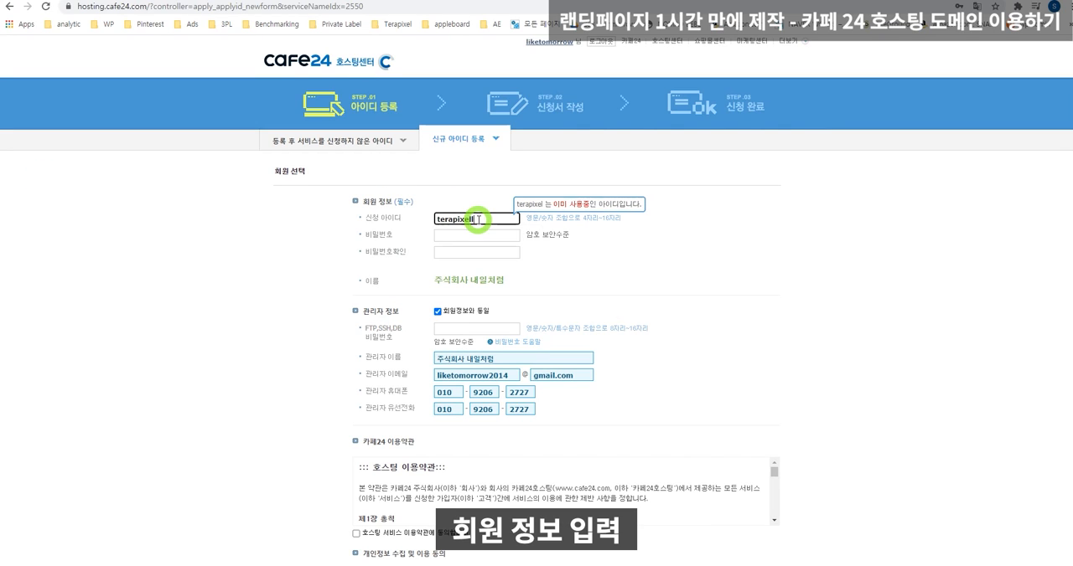
key(BackSpace)
key(BackSpace)
key(BackSpace)
key(BackSpace)
key(BackSpace)
key(BackSpace)
text(lad)
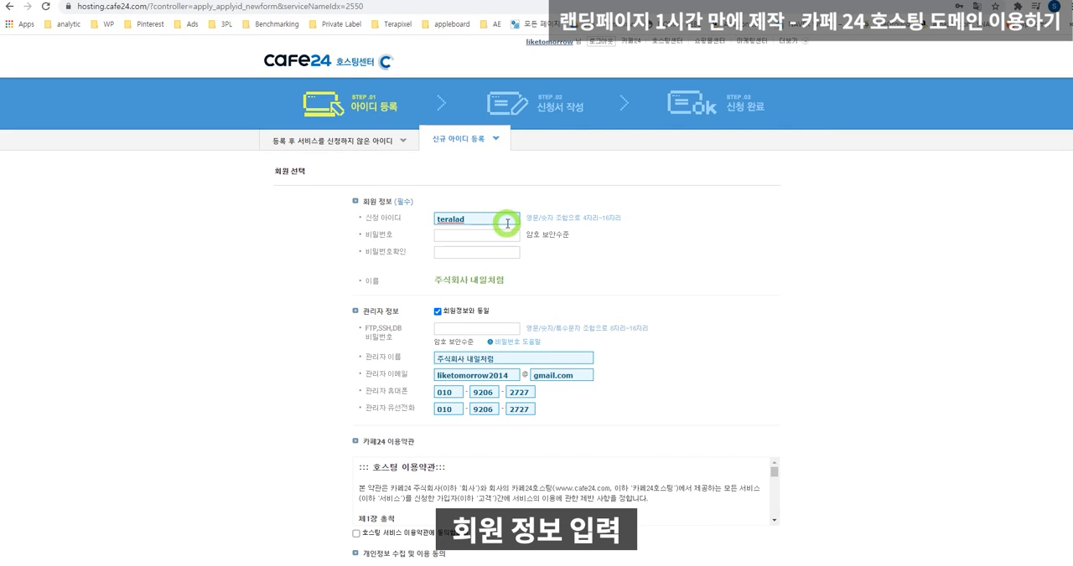
key(BackSpace)
key(BackSpace)
key(BackSpace)
key(BackSpace)
key(BackSpace)
key(BackSpace)
key(BackSpace)
text(wplanding)
Enter the account password and repeat it in the password confirmation field.
key(Tab)
text(*********)
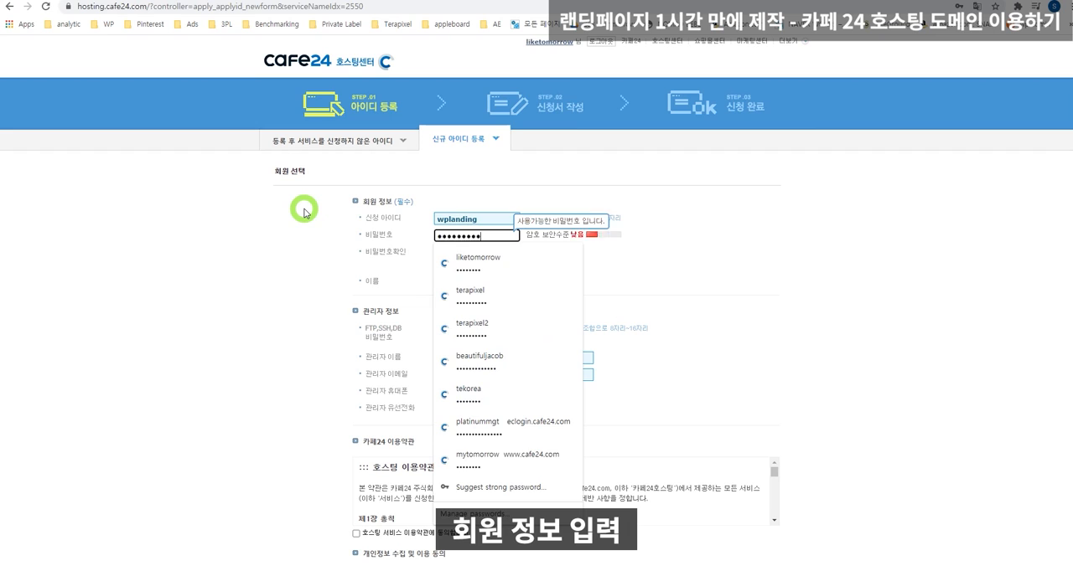
text(*)
key(Tab)
text(***)
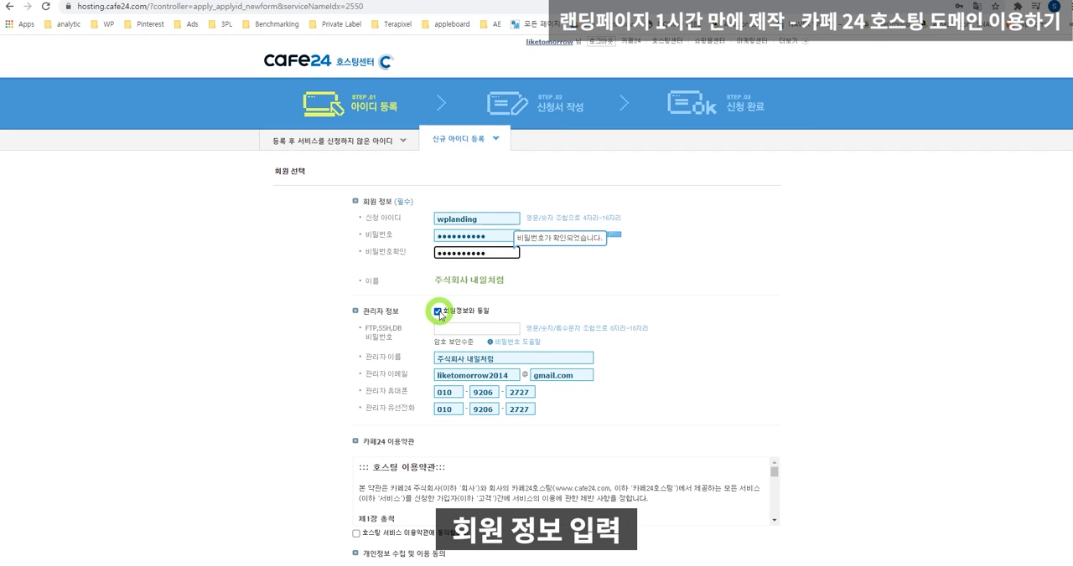
Fill 관리자 정보 with the same details as the member information and set the administrator name to 테라픽셀랜딩.
click(436, 312)
click(437, 312)
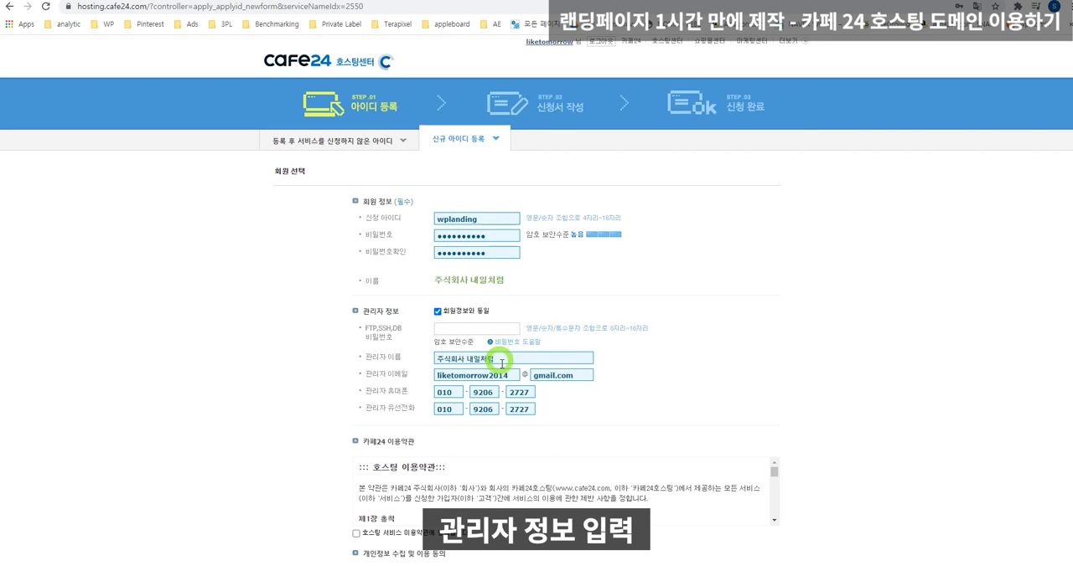
drag(518, 359, 394, 359)
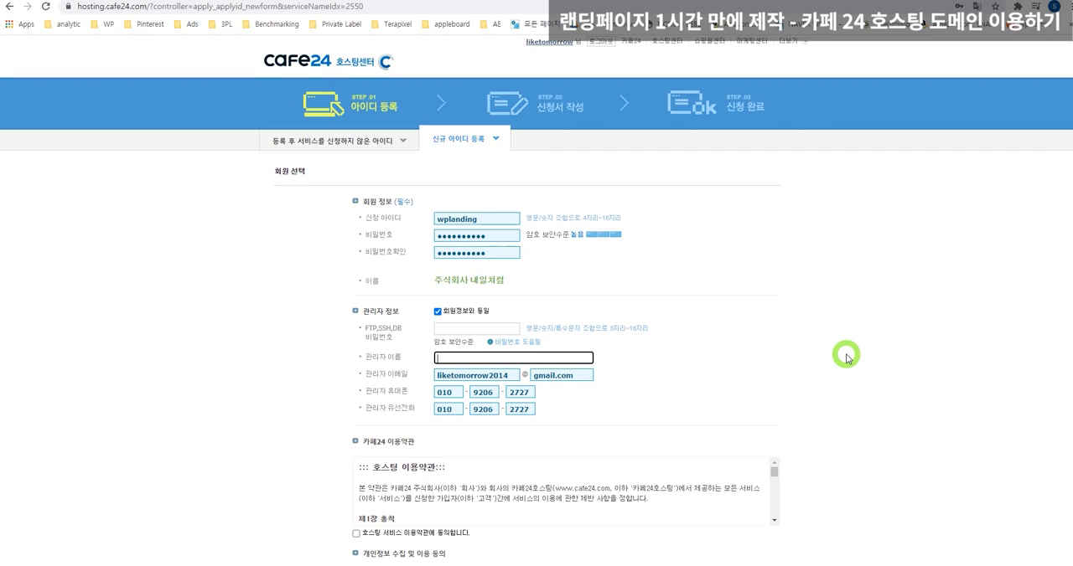
text(테라픽셀랜딩)
Replace the account part of the administrator's e-mail address, keeping the gmail.com domain.
key(Tab)
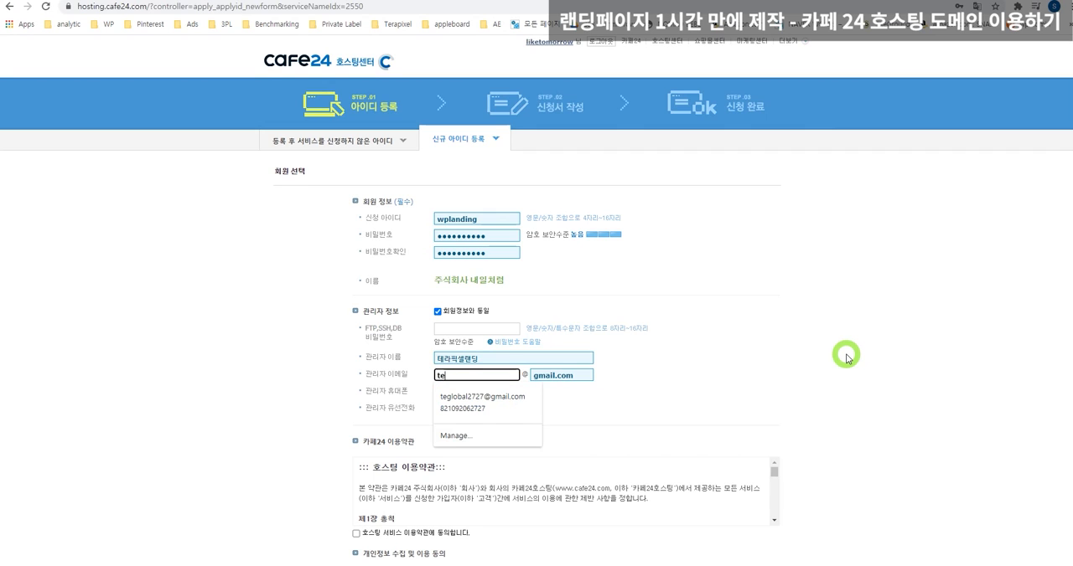
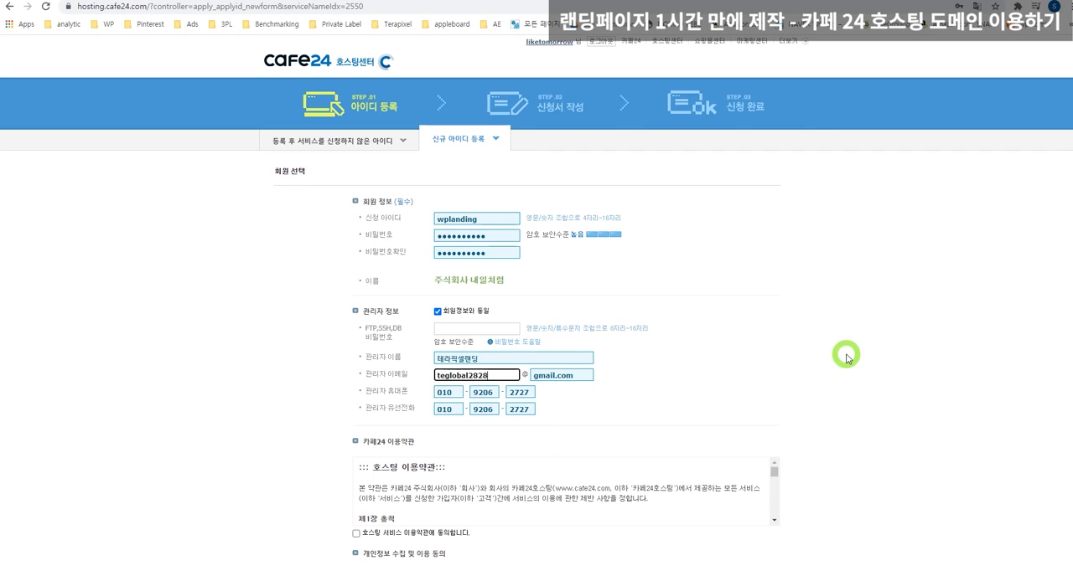
key(Tab)
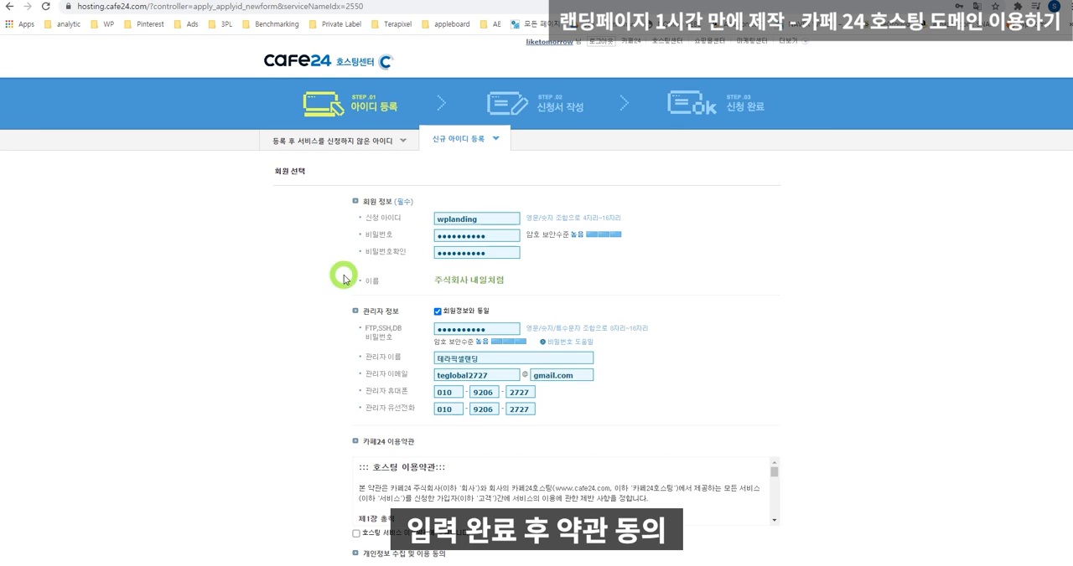
Agree to the collection and use of personal information (개인정보 수집 및 이용) and try to continue the application.
scroll(528, 302, down, 2)
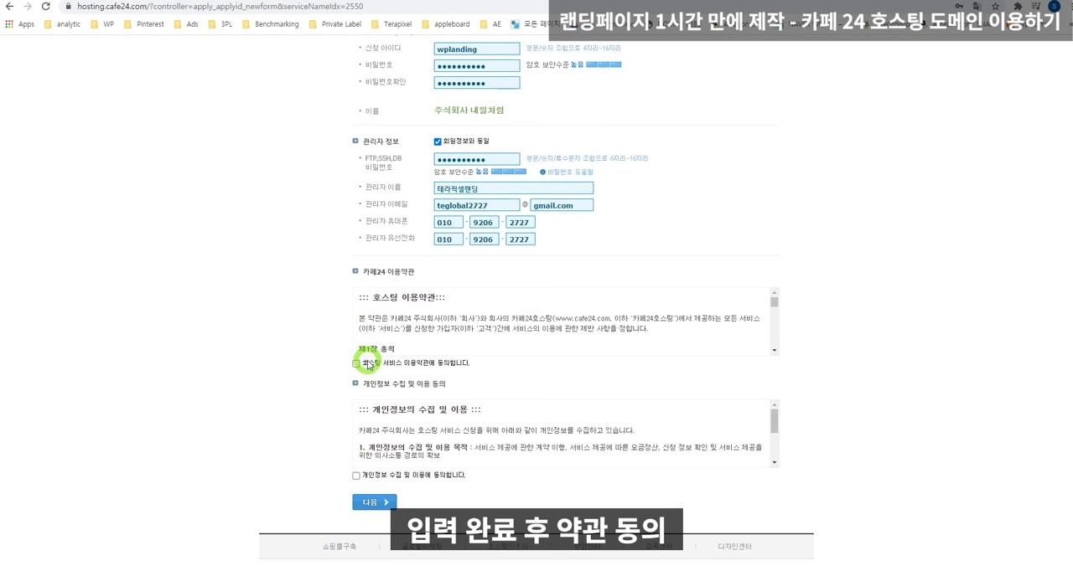
click(356, 476)
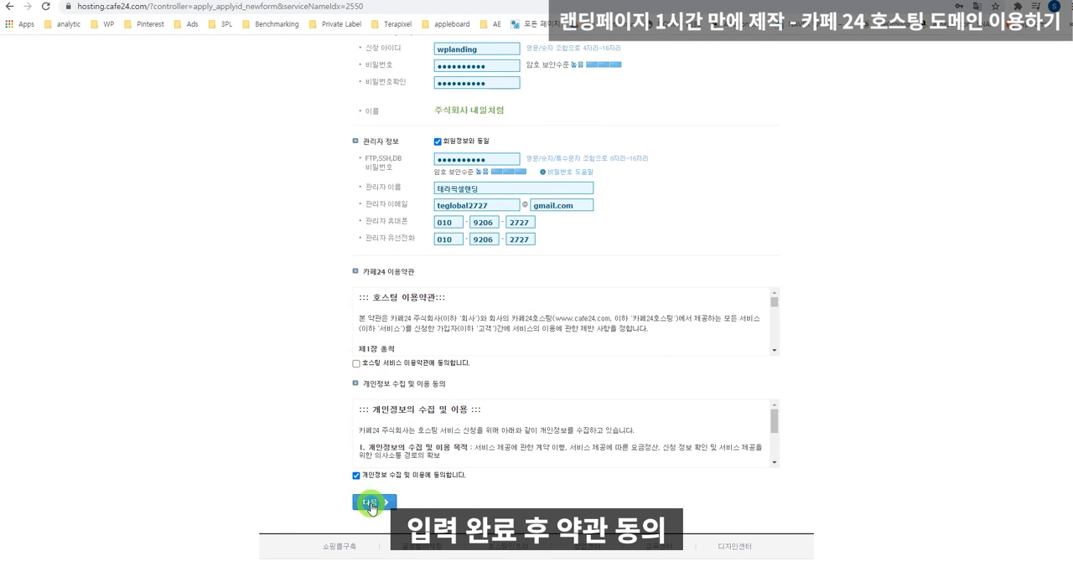
click(371, 505)
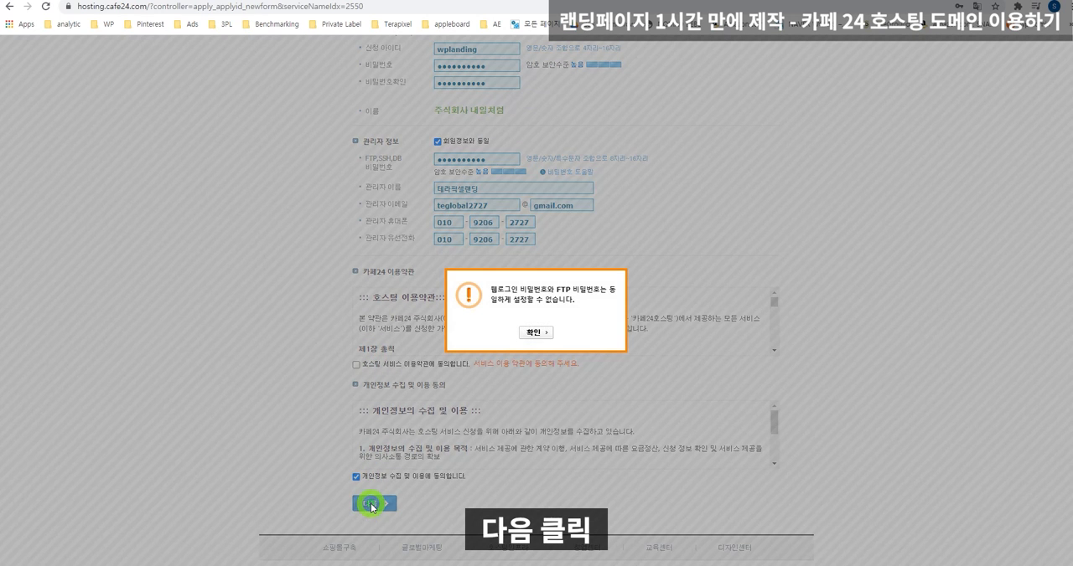
click(536, 334)
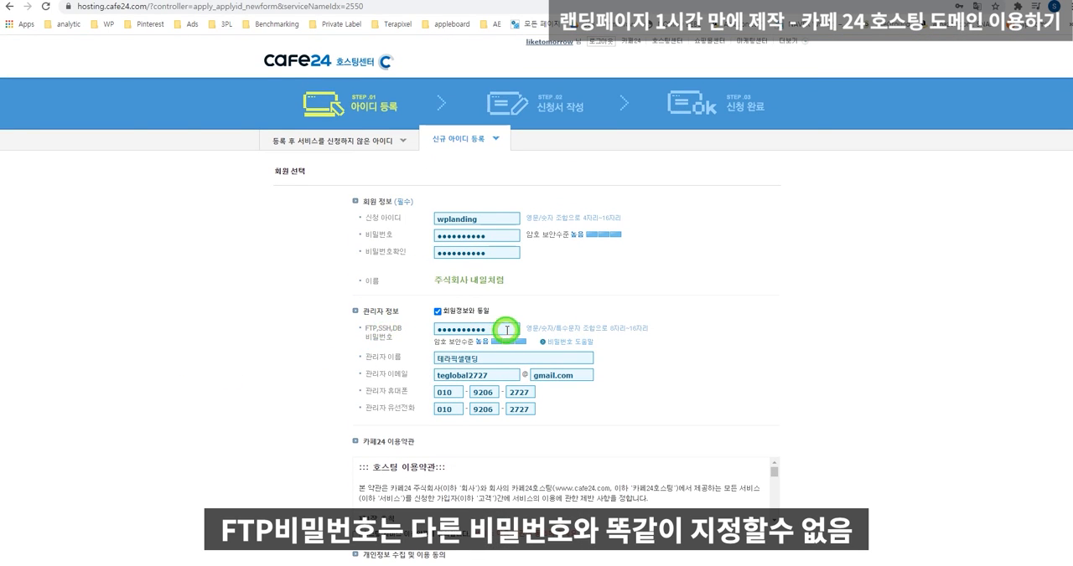
Replace the FTP, SSH and DB password with a strong one that differs from the web login password.
drag(503, 330, 353, 333)
text(●)
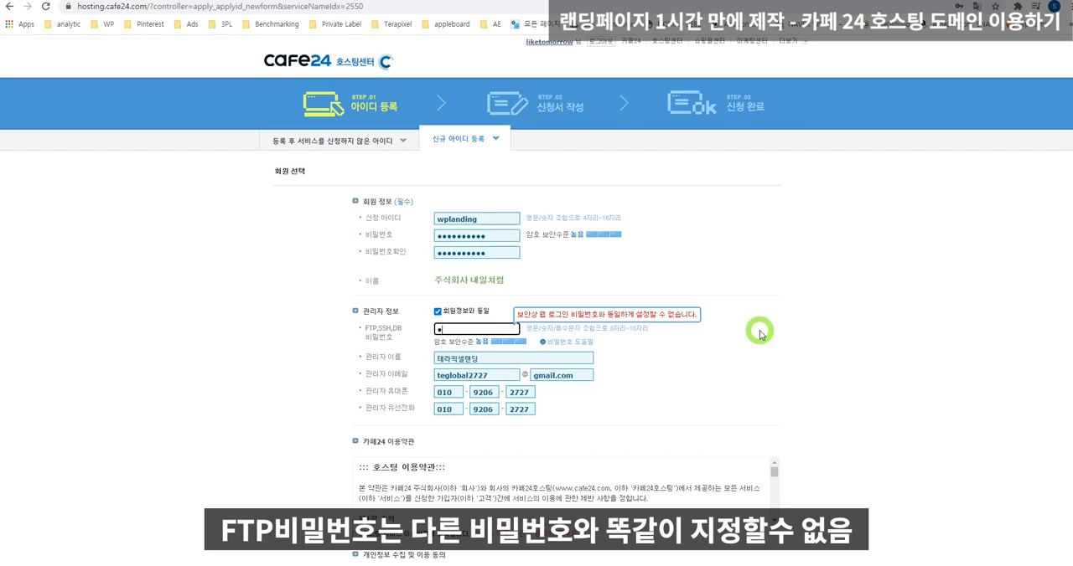
text(●●●●●●●)
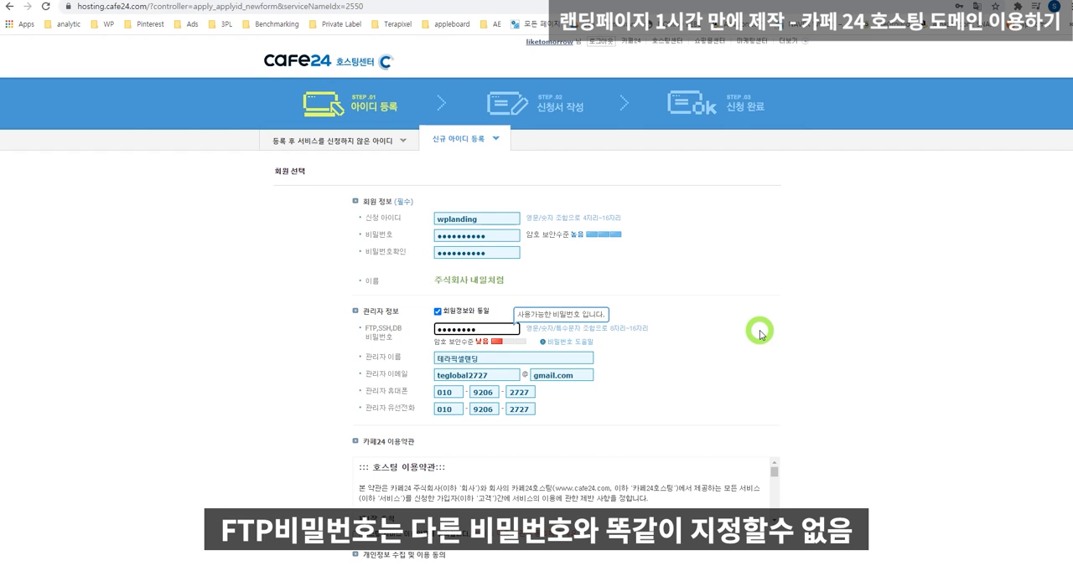
key(BackSpace)
key(BackSpace)
key(BackSpace)
key(BackSpace)
key(BackSpace)
key(BackSpace)
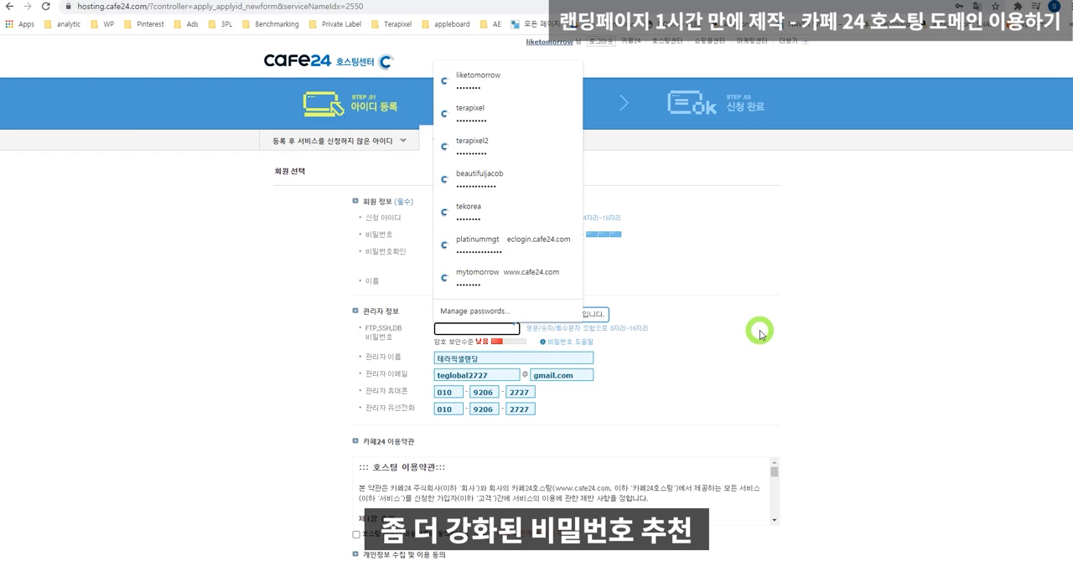
text(●●●●●)
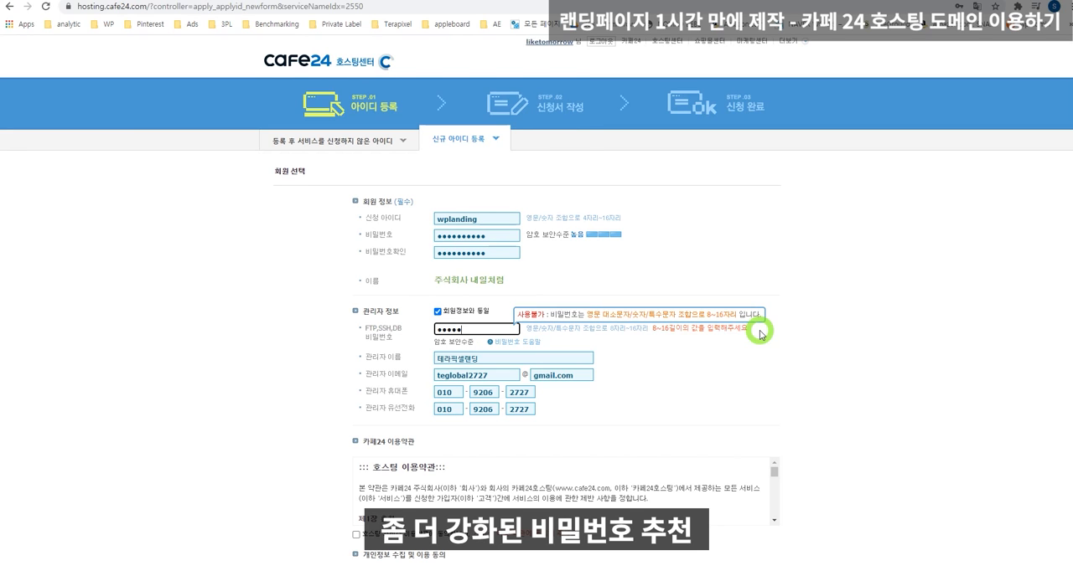
text(●●●●●●)
click(760, 334)
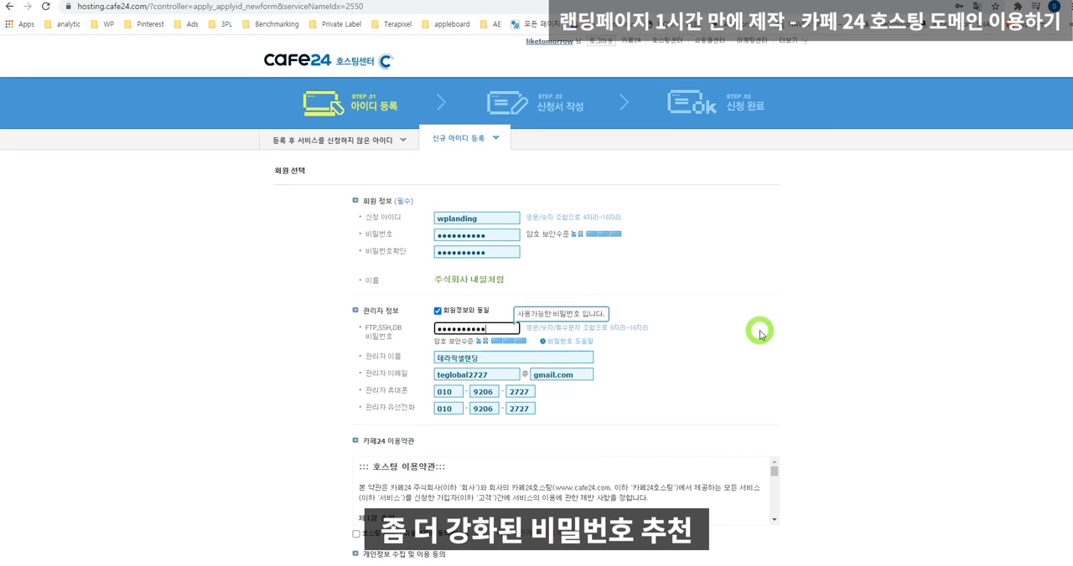
Agree to the hosting service terms (호스팅 서비스 이용약관) and continue to the 신청서 작성 stage.
scroll(479, 418, down, 3)
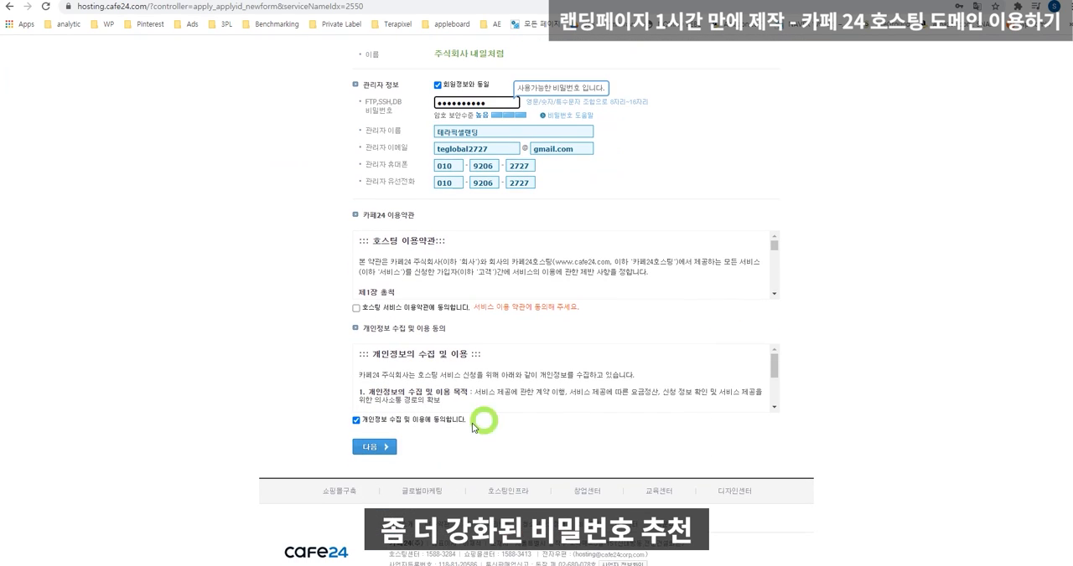
click(358, 309)
click(375, 446)
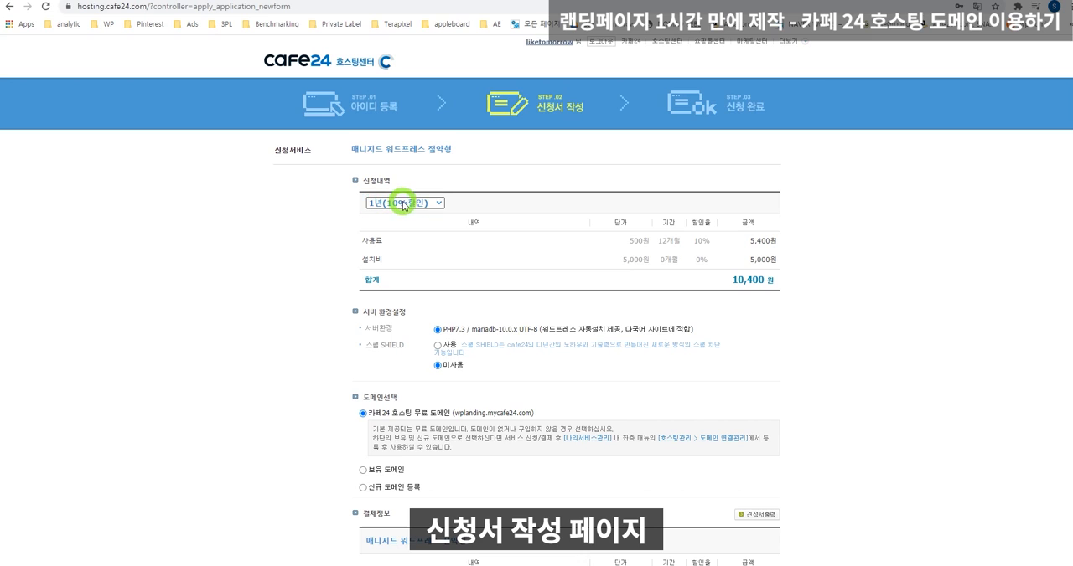
Set the hosting period to 1개월 and check the 서버환경 setting.
click(405, 204)
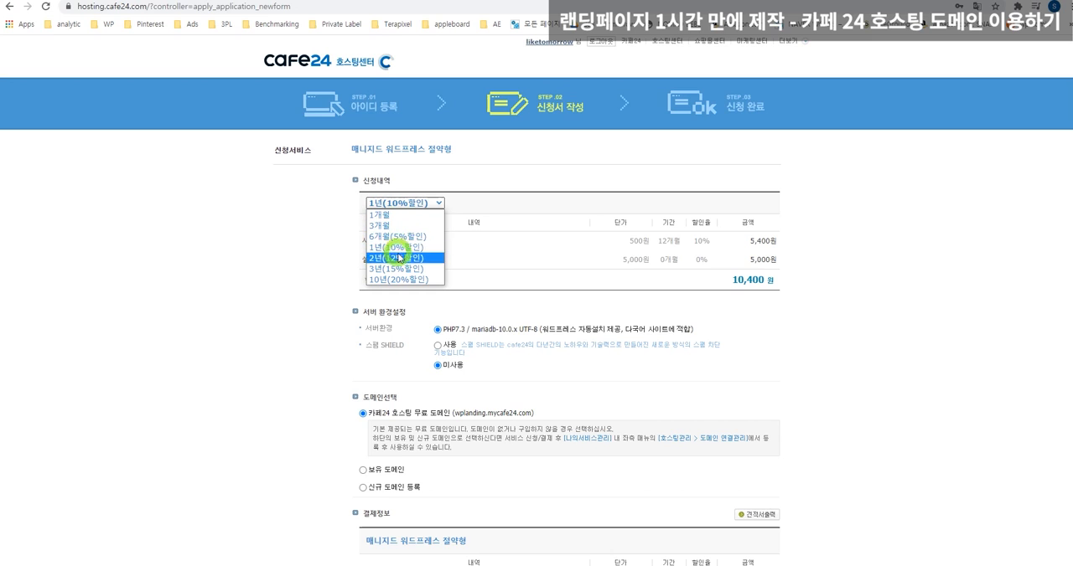
click(397, 215)
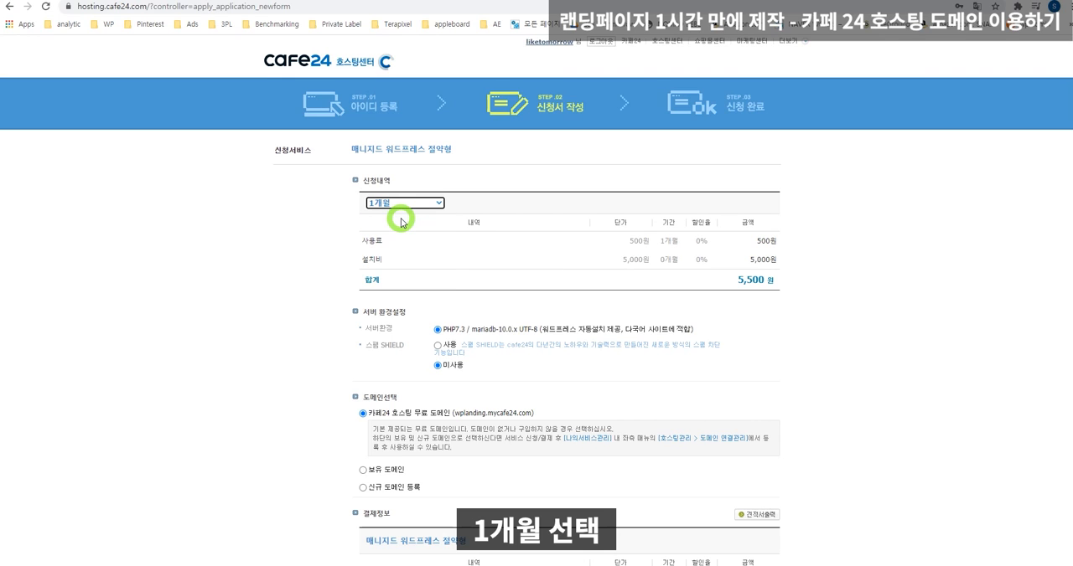
scroll(641, 297, down, 2)
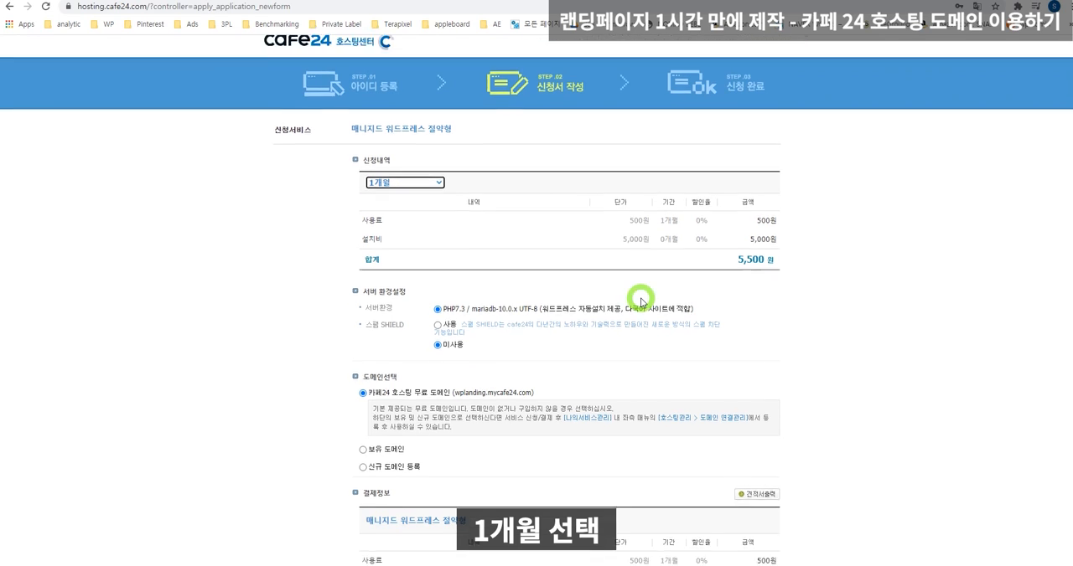
double_click(368, 214)
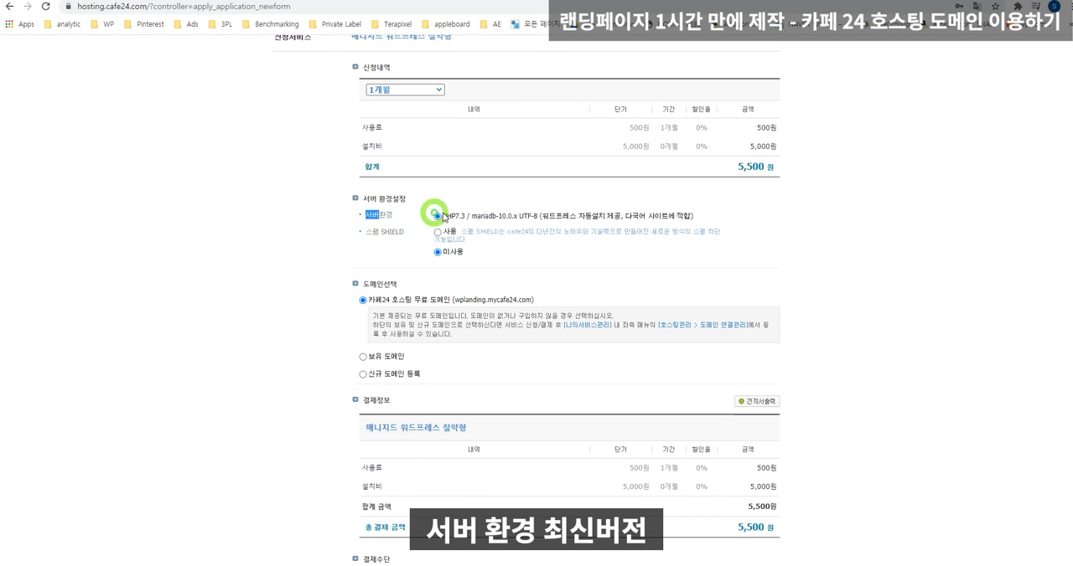
Check the free Cafe24 hosting domain option (카페24 호스팅 무료 도메인) under 도메인선택.
scroll(459, 269, down, 1)
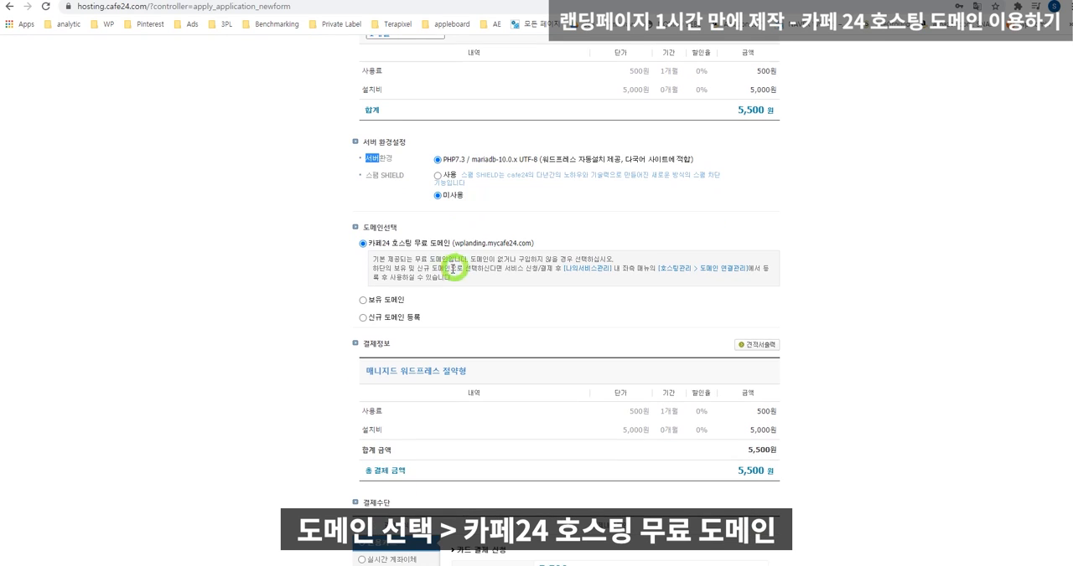
drag(373, 244, 446, 246)
click(605, 243)
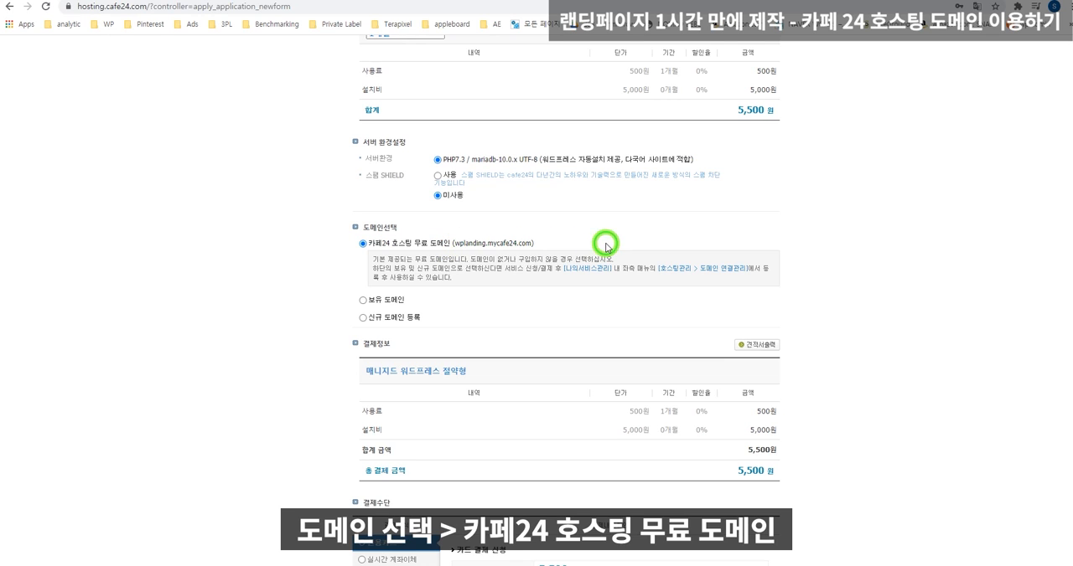
drag(449, 245, 367, 243)
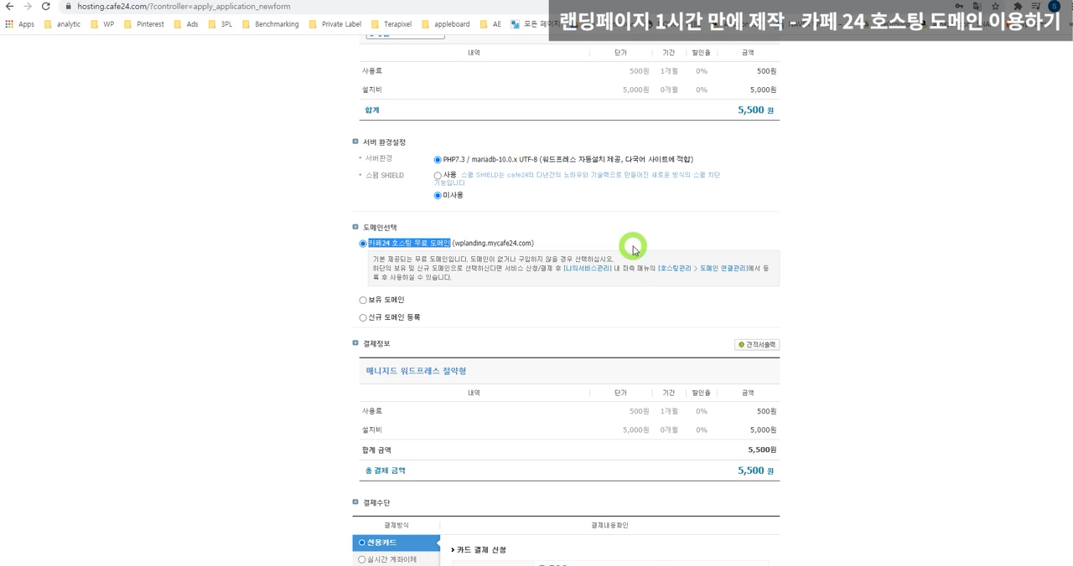
Request credit card payment without the automatic renewal service and confirm the payment information.
scroll(633, 249, down, 3)
scroll(513, 358, down, 3)
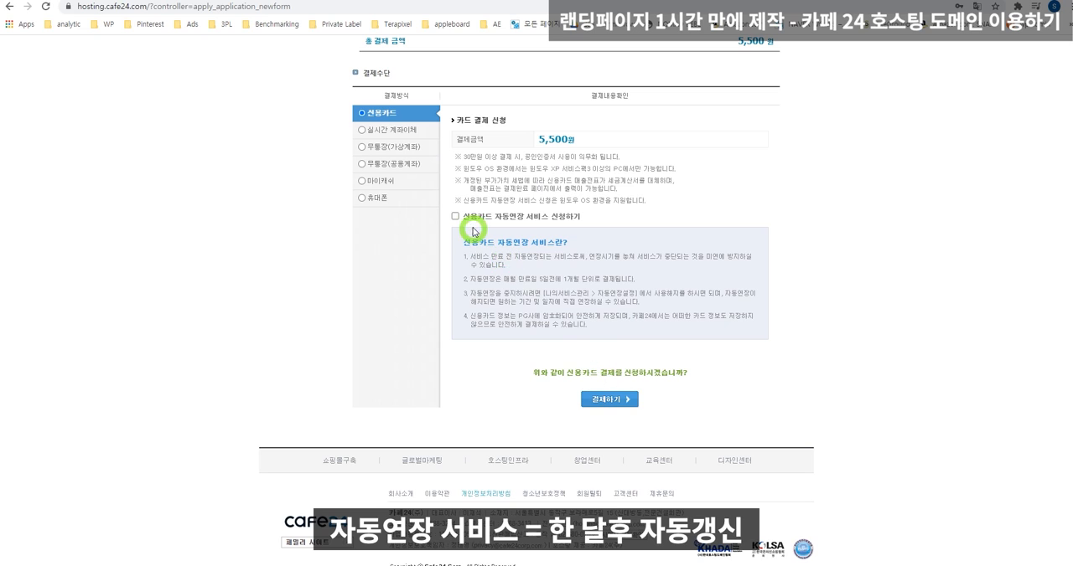
drag(474, 227, 578, 224)
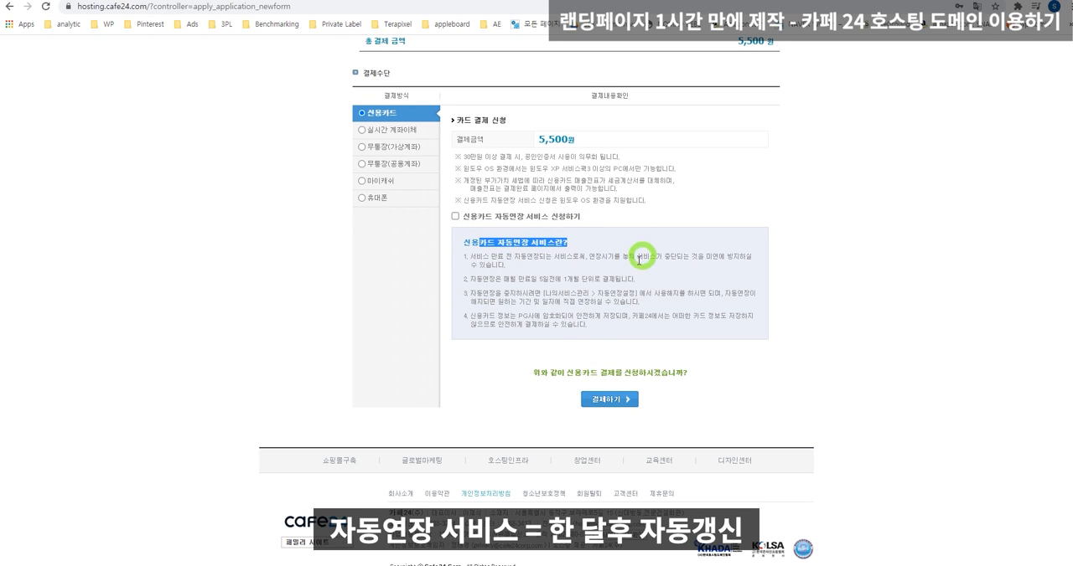
click(604, 402)
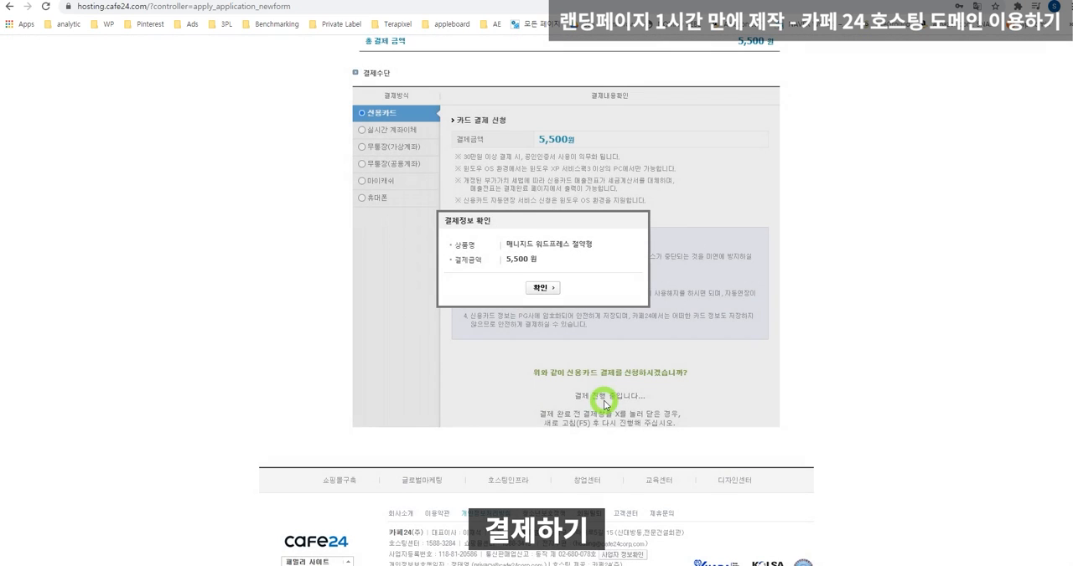
click(541, 288)
Complete the MobilPay payment with the 비씨(페이북) card, accepting the payment terms and the purchase conditions.
drag(34, 213, 385, 207)
click(461, 288)
click(443, 500)
click(416, 323)
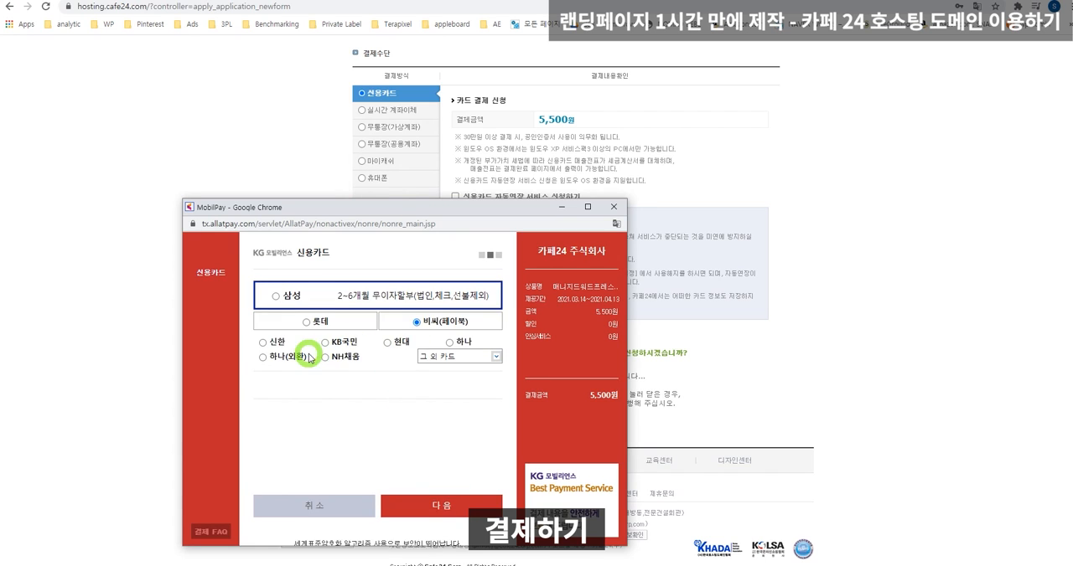
click(443, 502)
click(419, 431)
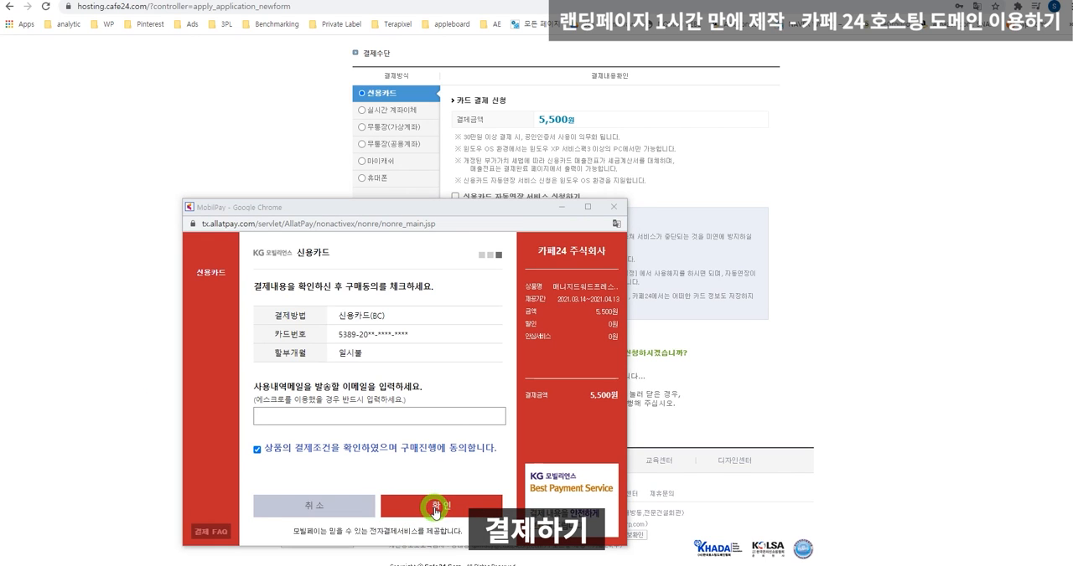
click(433, 507)
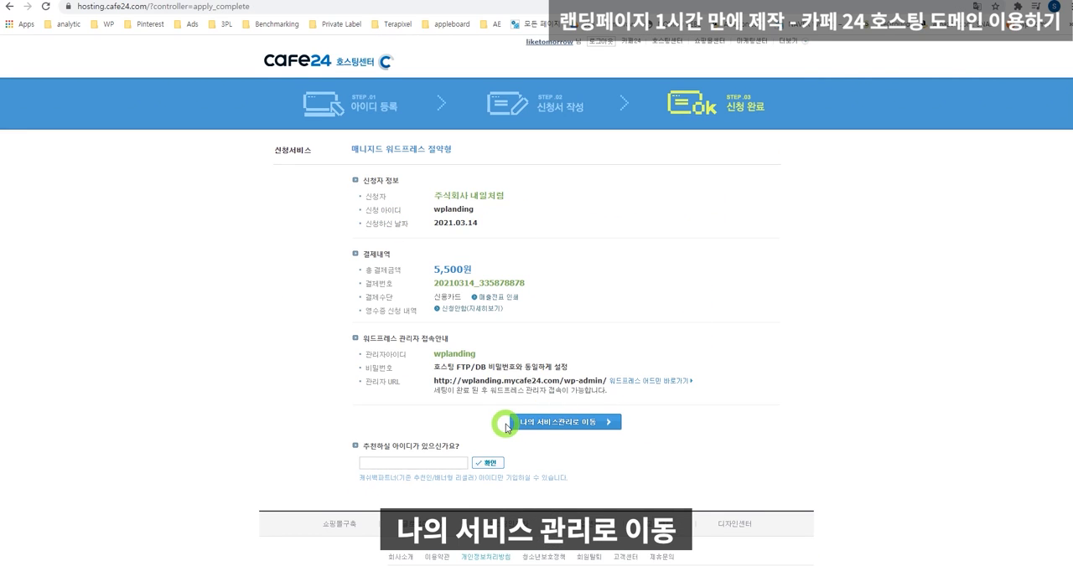
Go to 나의 서비스관리 and review the usage status of the purchased hosting service.
click(527, 424)
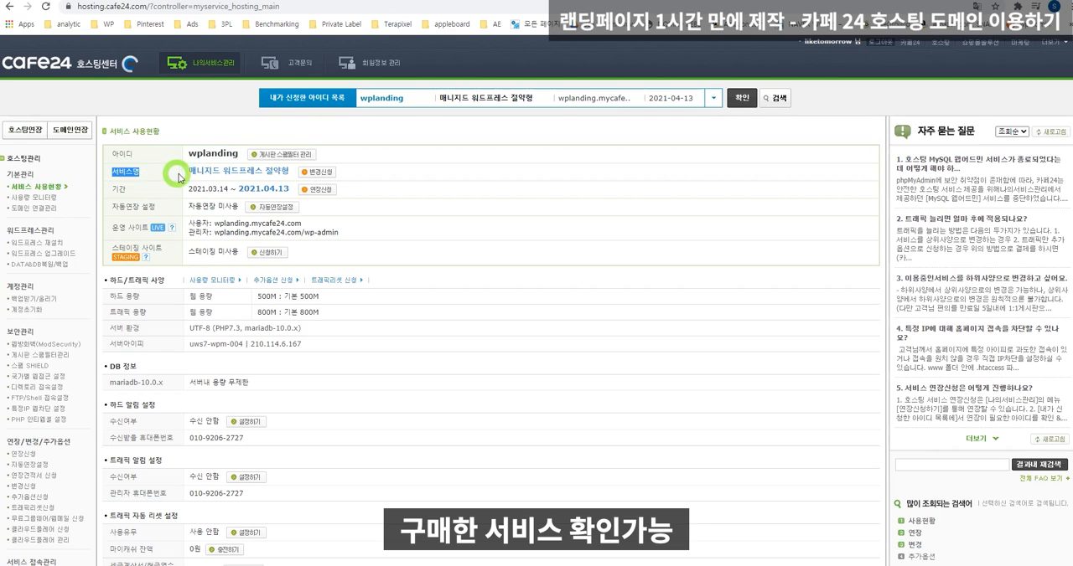
drag(188, 172, 272, 178)
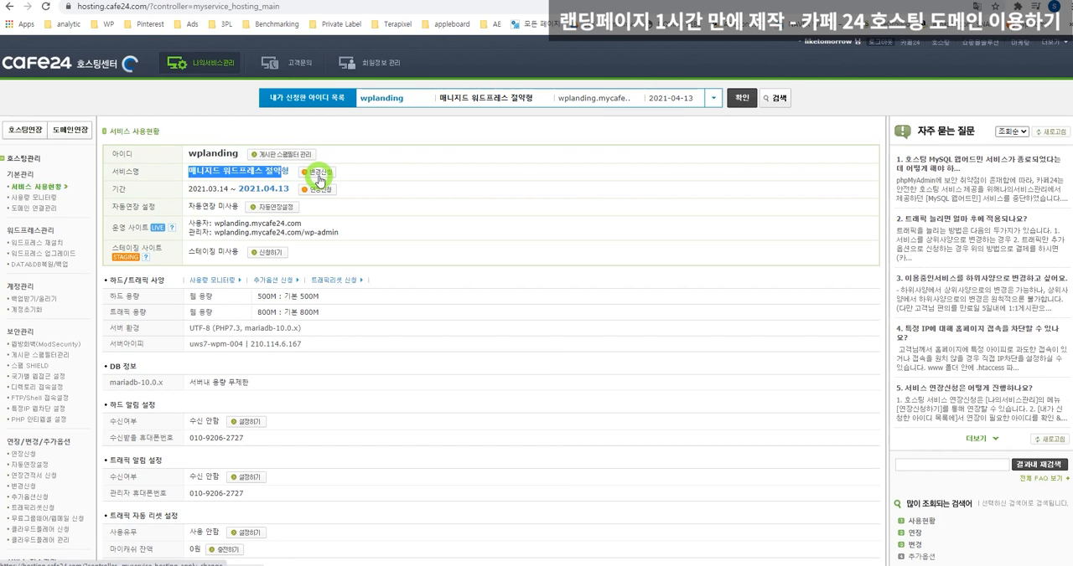
scroll(201, 218, down, 4)
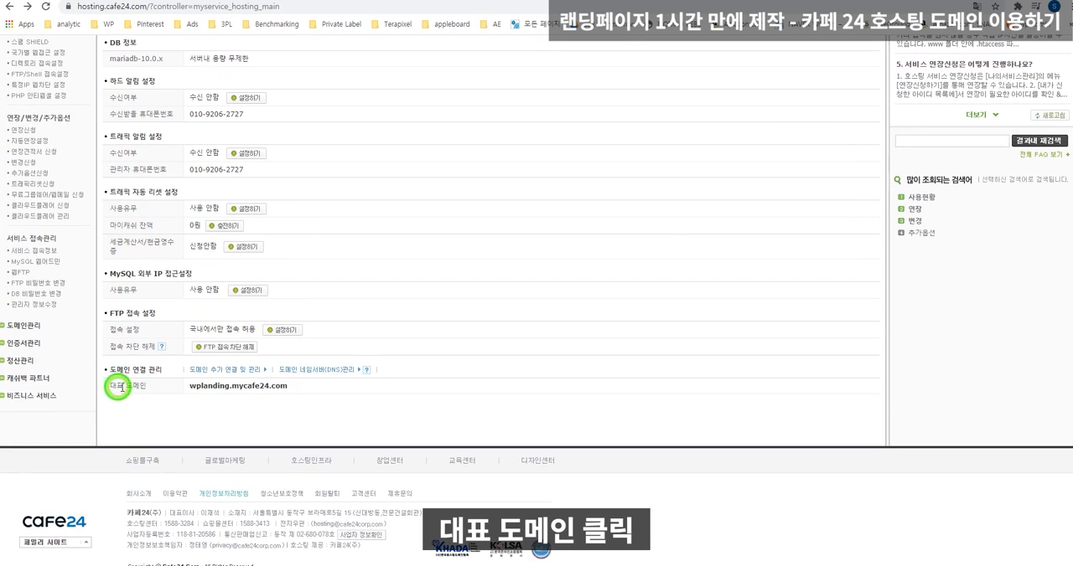
Open the hosting service's representative domain (대표 도메인) and go to the site's /wp-admin login page.
drag(115, 388, 194, 392)
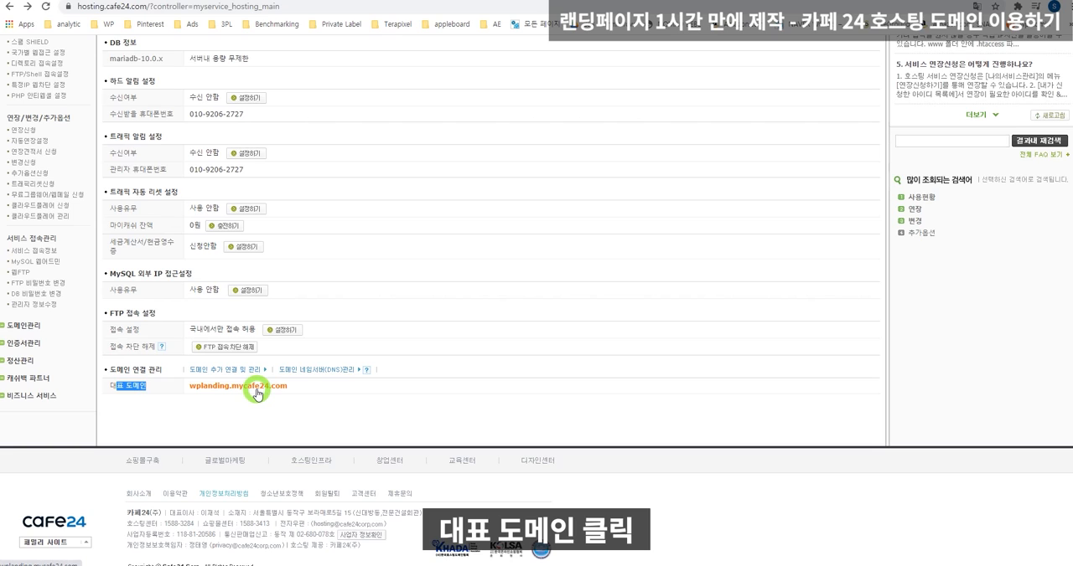
click(260, 389)
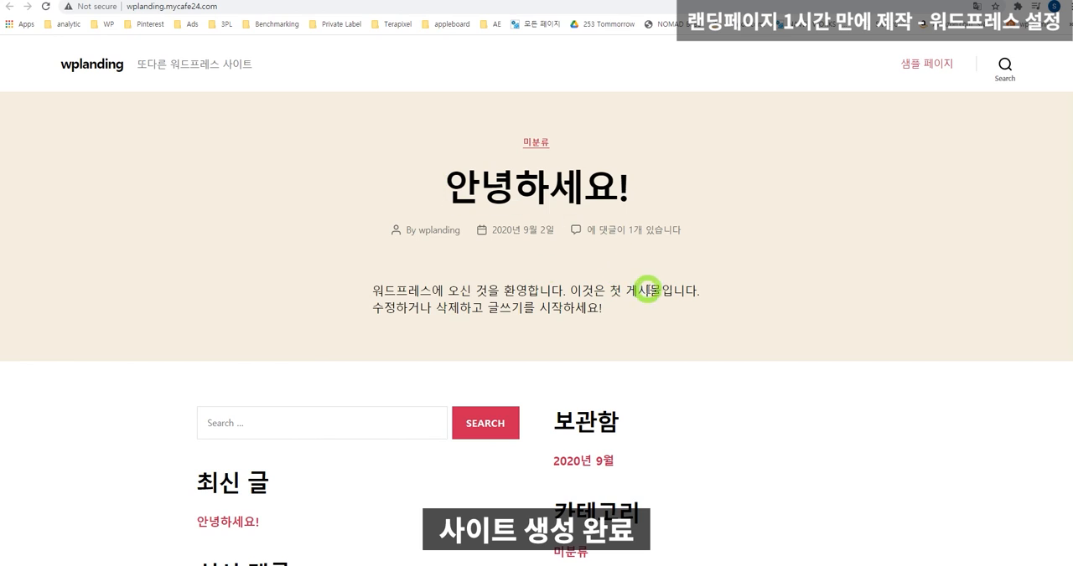
click(238, 7)
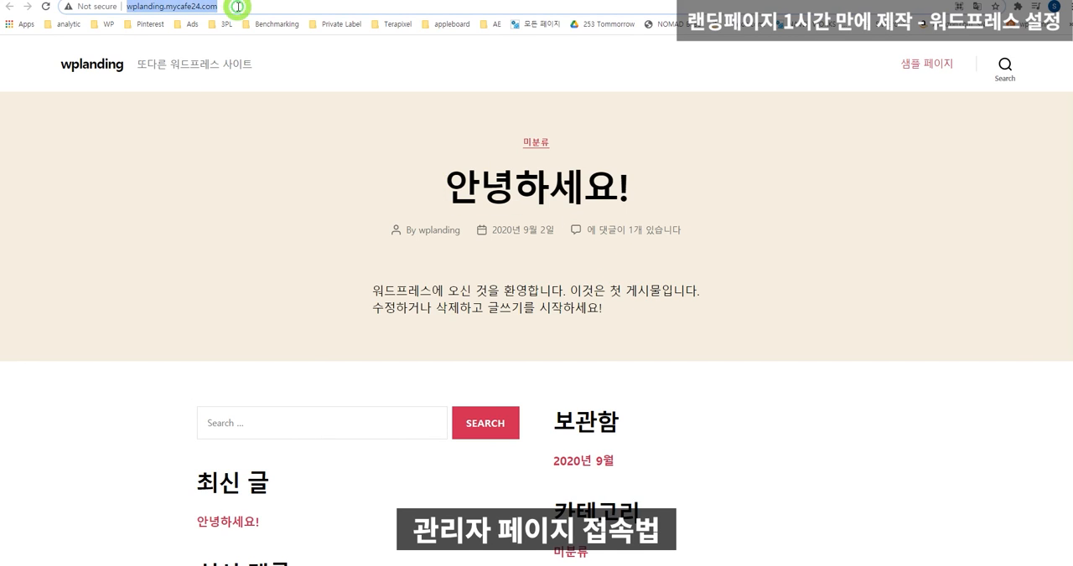
click(272, 8)
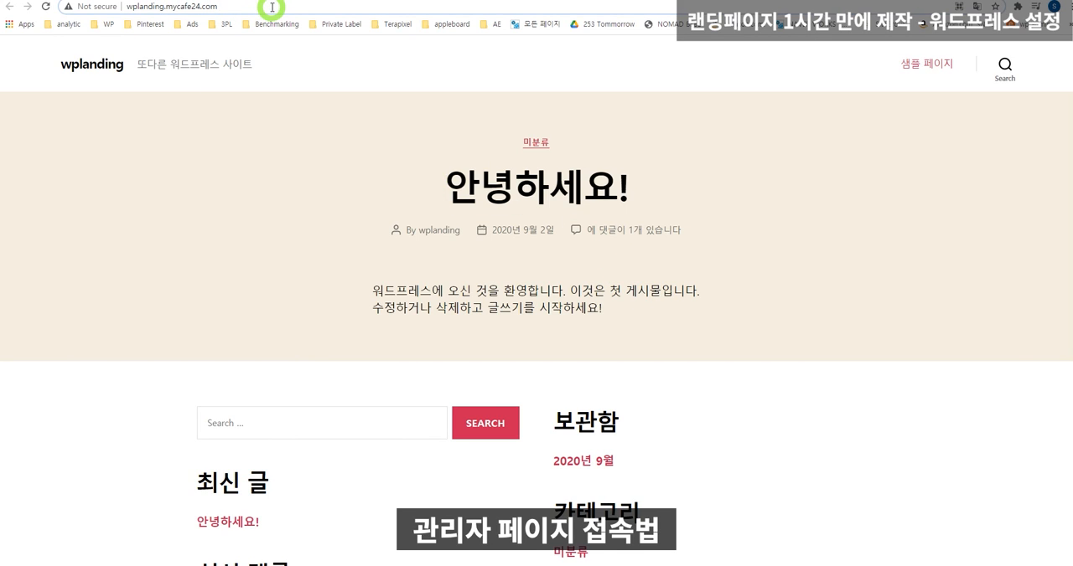
text(/wp-admin)
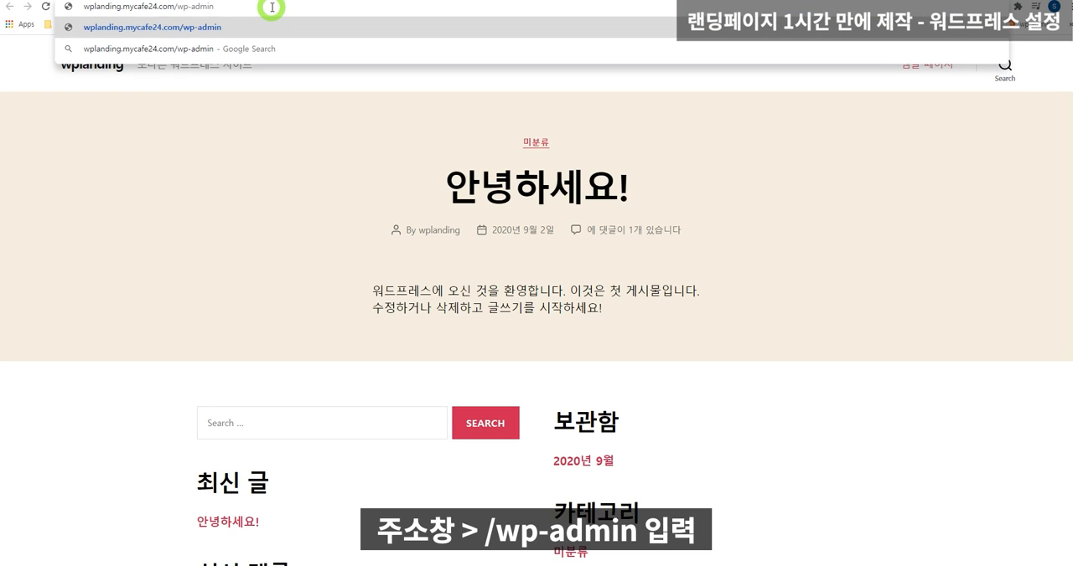
key(Return)
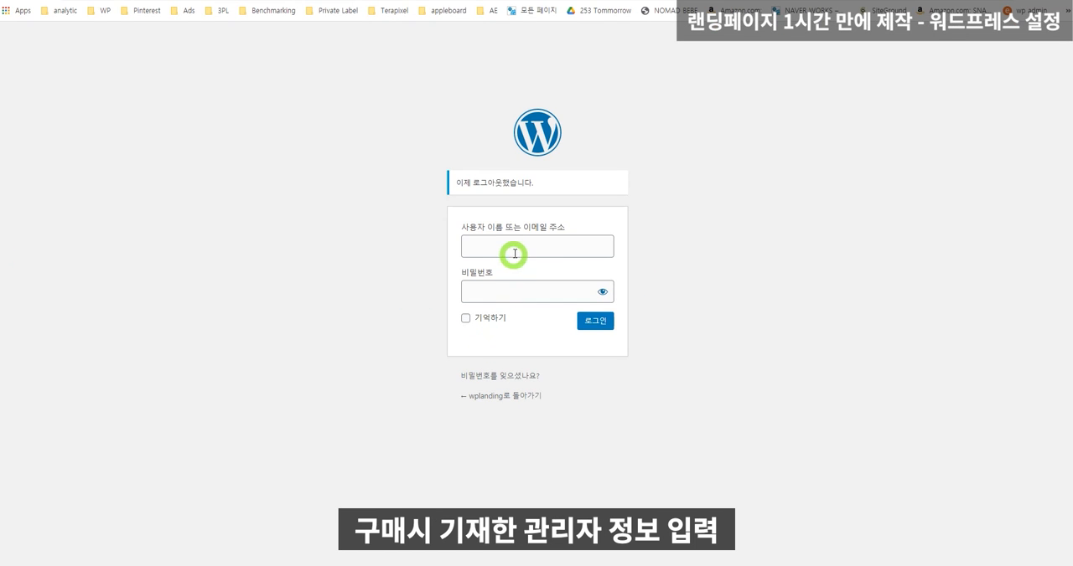
Log in with the administrator username and password, and confirm that the administrator email is correct.
click(515, 250)
text(wpl)
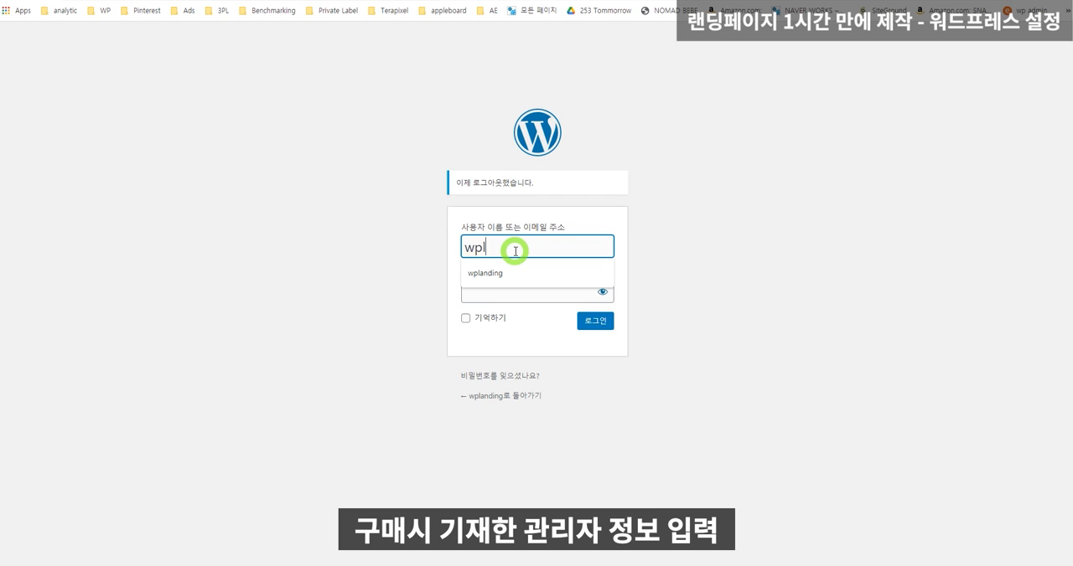
text(anding)
key(Tab)
text(***)
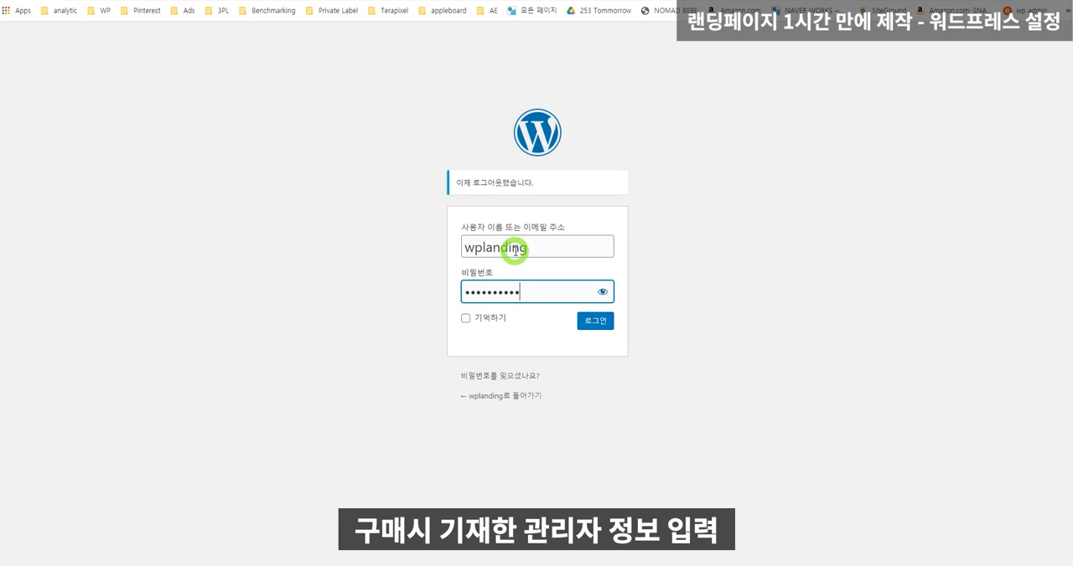
key(Return)
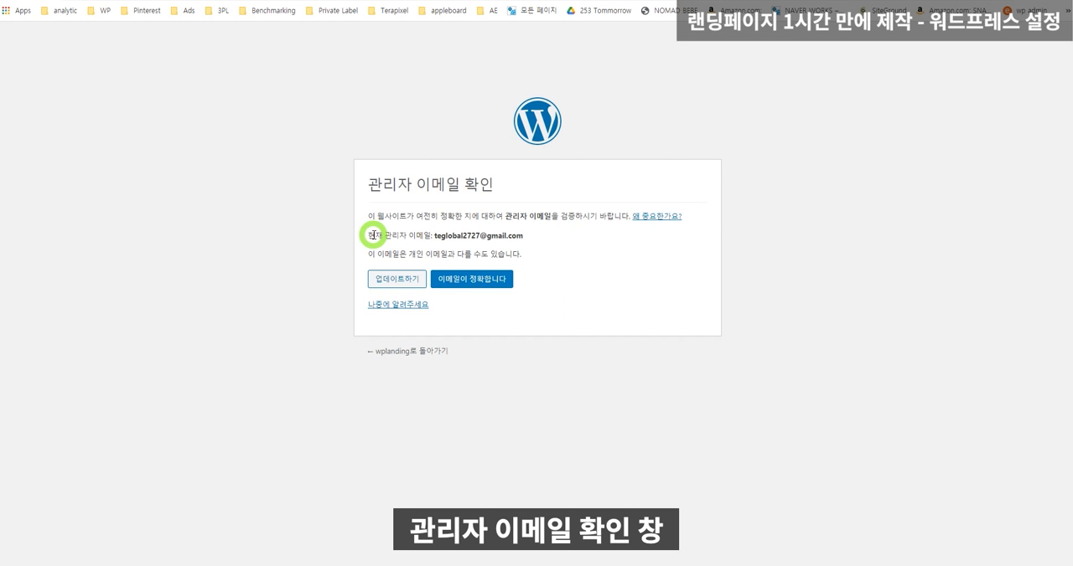
drag(375, 238, 538, 236)
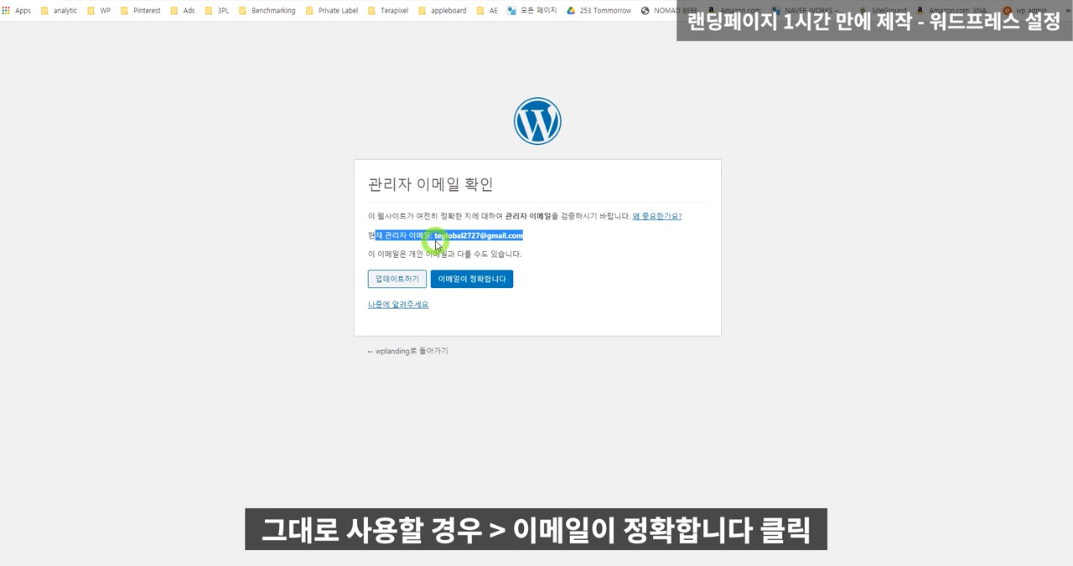
click(473, 286)
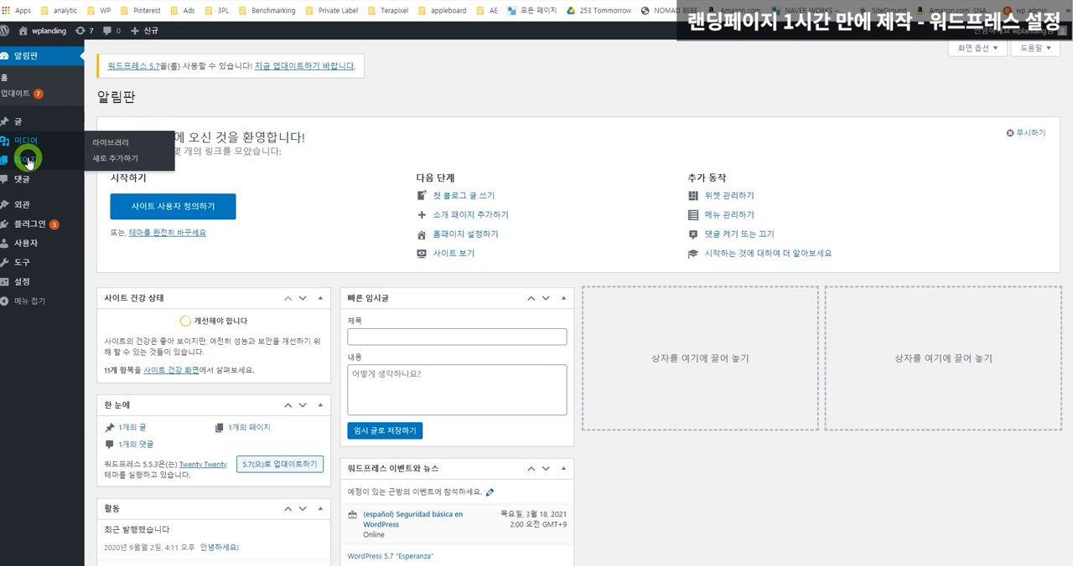
Update WordPress to version 5.7–ko_KR from the 업데이트 page.
mouse_move(32, 167)
mouse_move(42, 252)
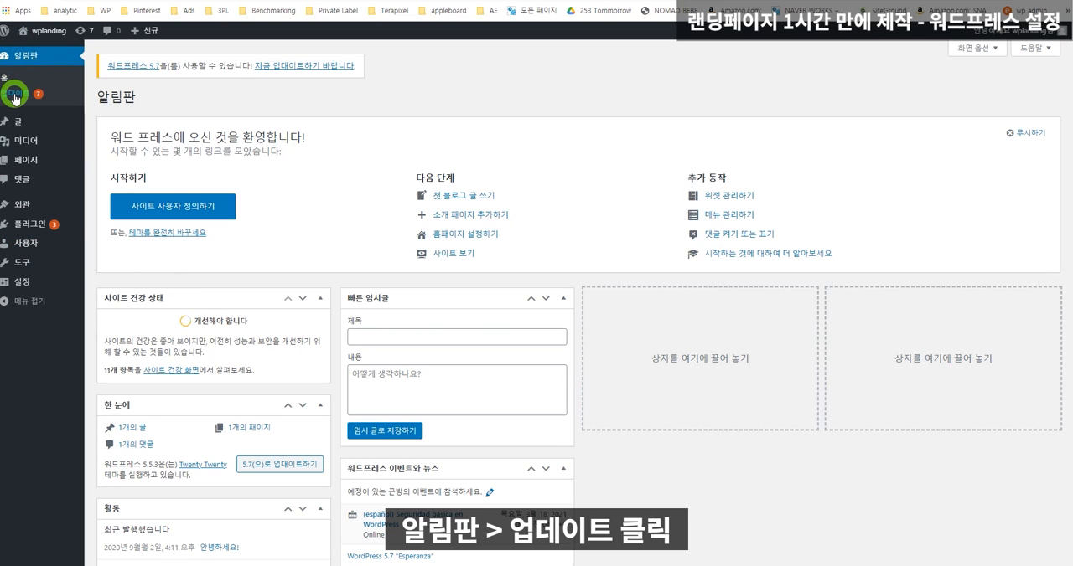
click(17, 93)
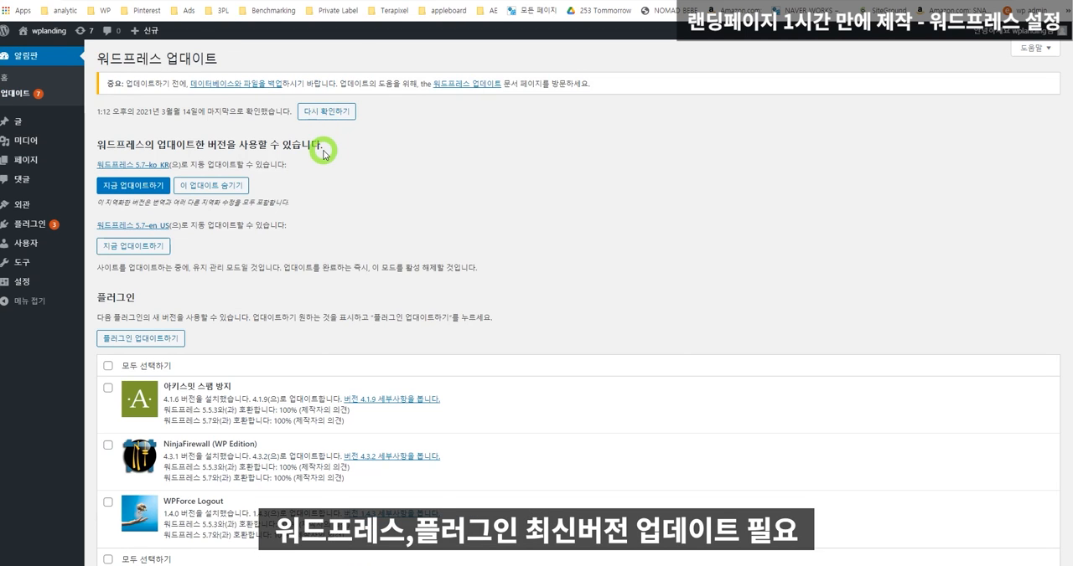
scroll(320, 151, down, 3)
scroll(145, 231, up, 2)
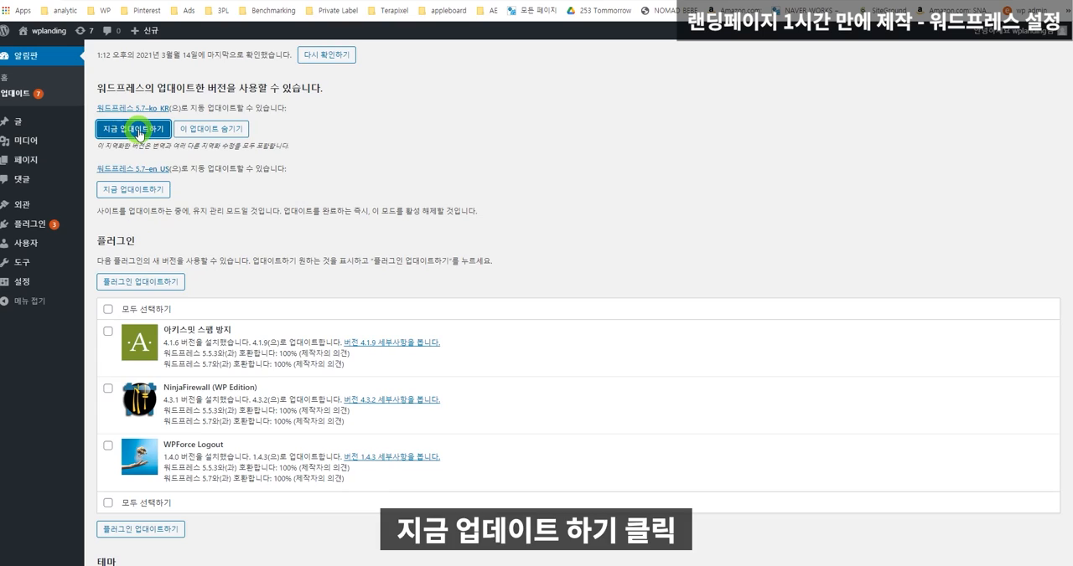
click(139, 132)
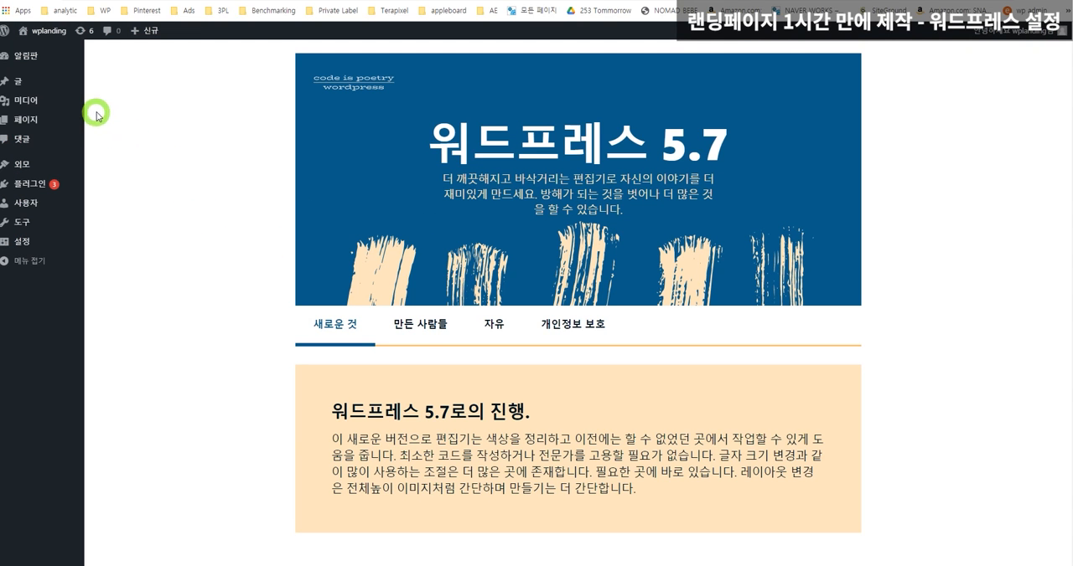
Return to the 업데이트 page and update all listed plugins: 아키스밋 스팸 방지, NinjaFirewall and WPForce Logout.
mouse_move(42, 188)
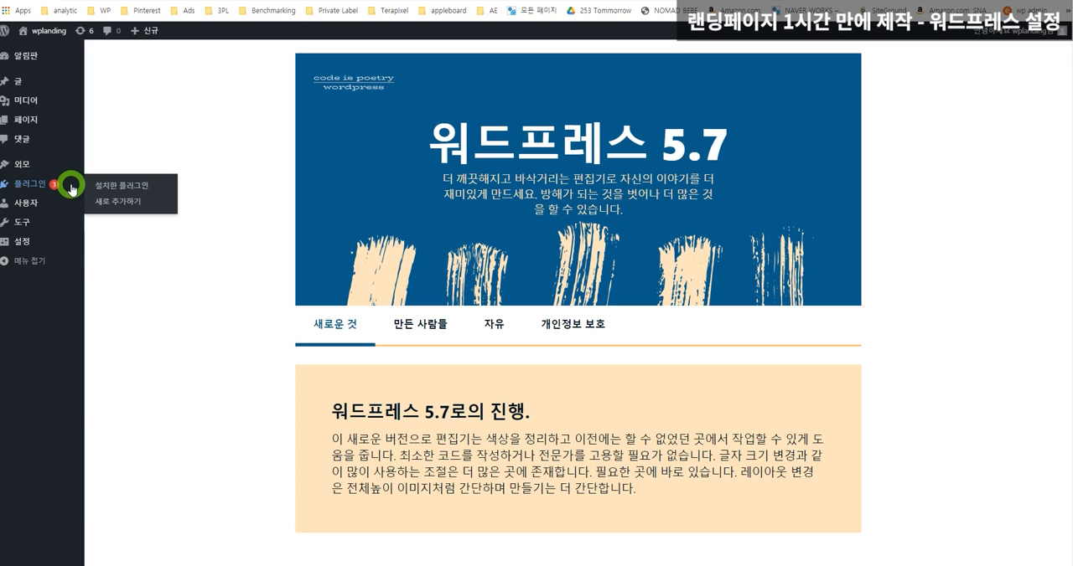
mouse_move(46, 35)
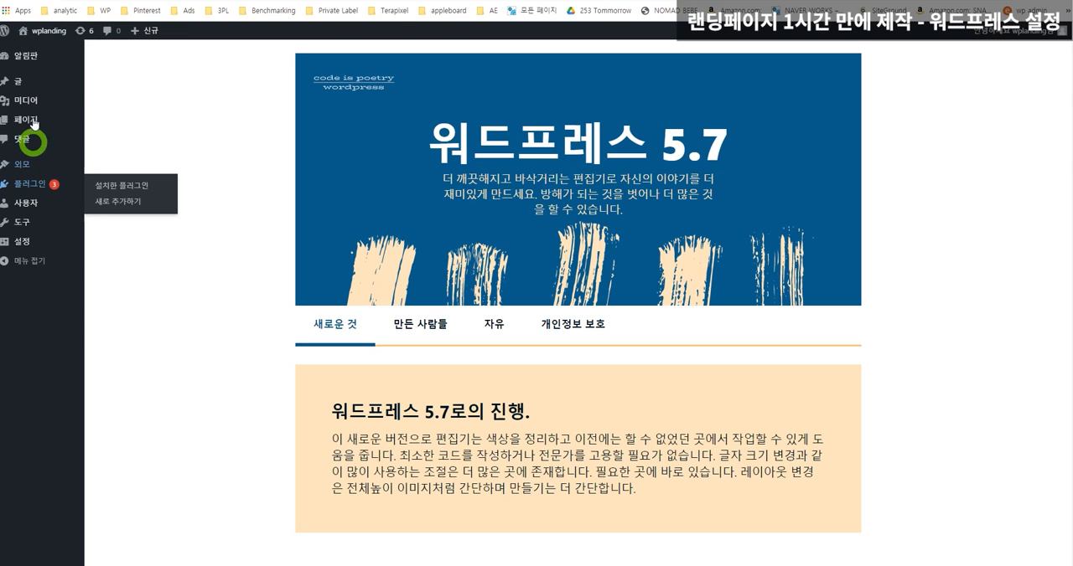
mouse_move(24, 62)
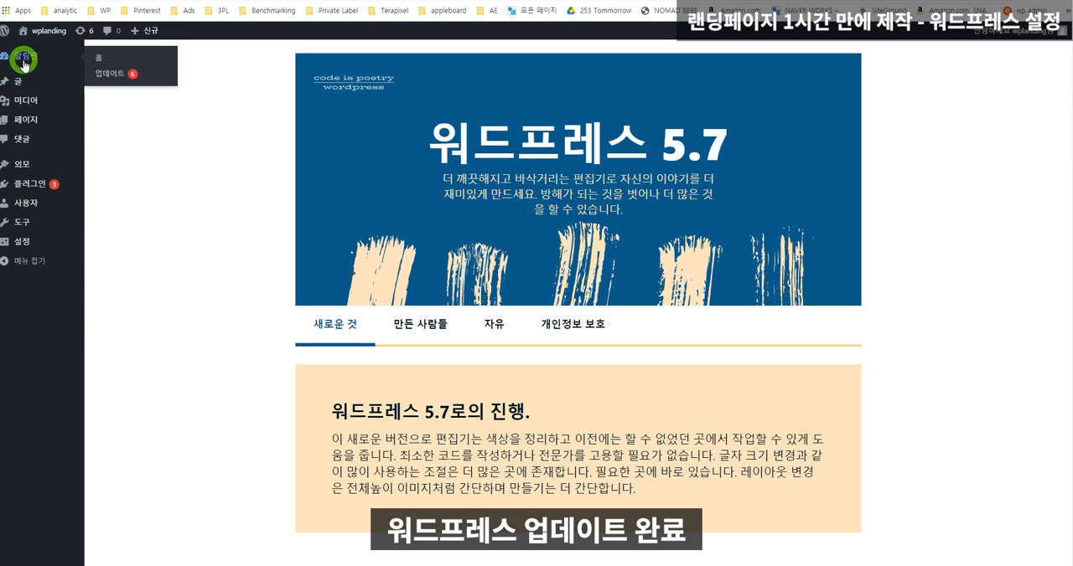
click(108, 78)
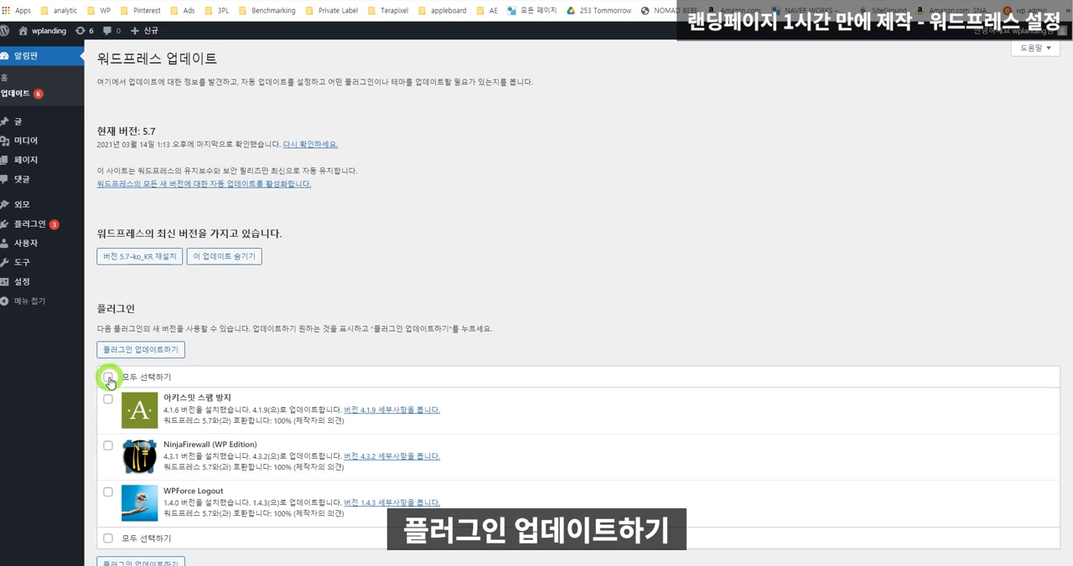
click(109, 378)
click(122, 349)
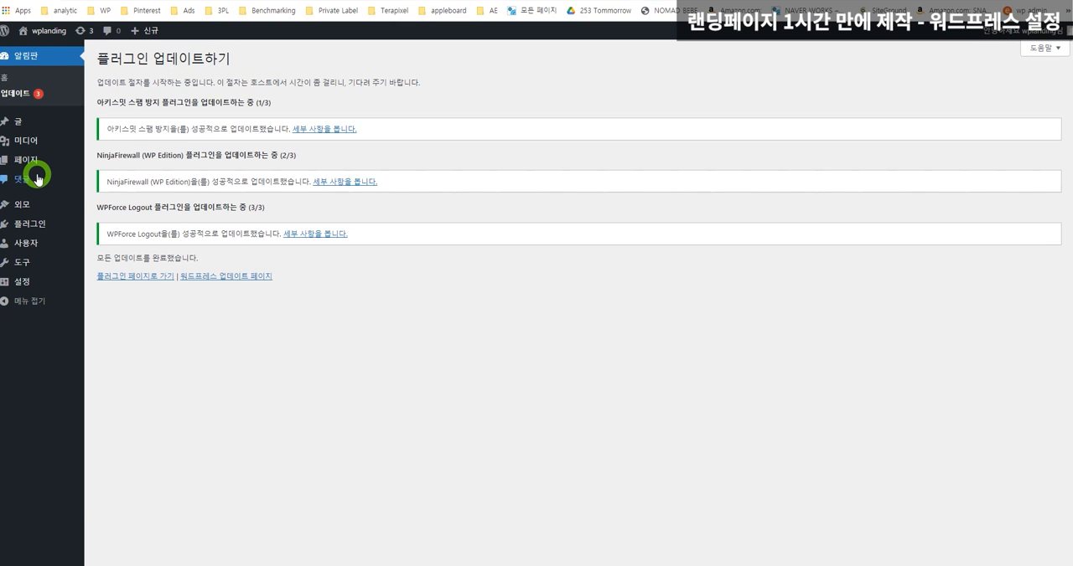
Search the new plugins for elementor, and install and activate Elementor Website Builder.
mouse_move(51, 229)
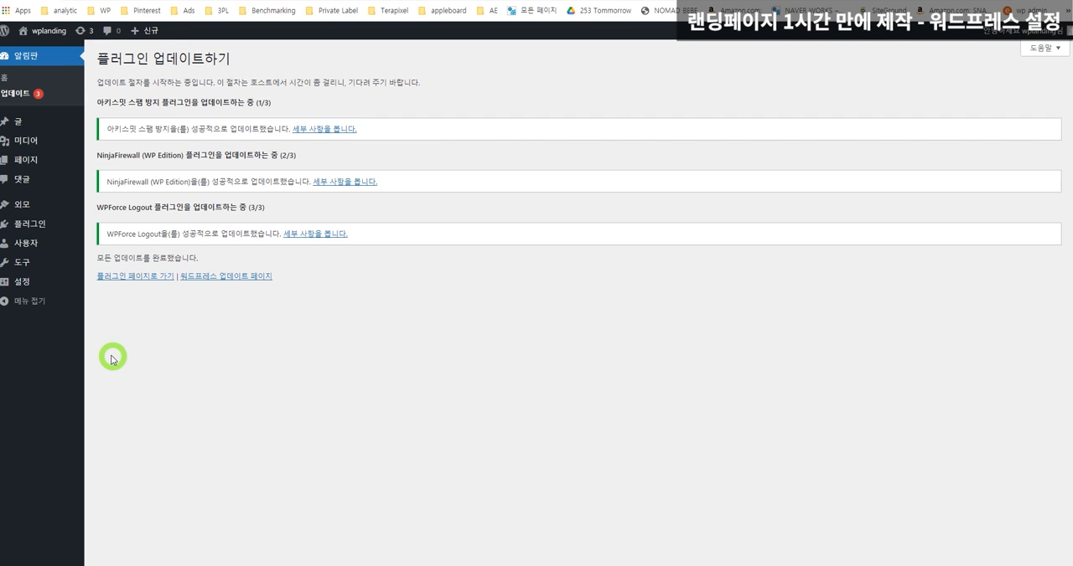
click(44, 225)
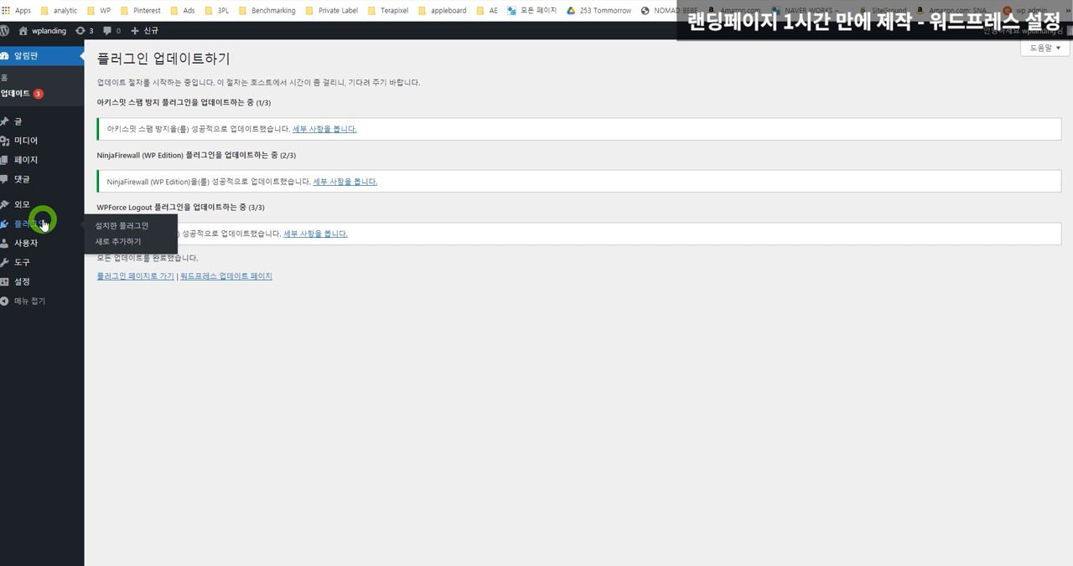
click(44, 225)
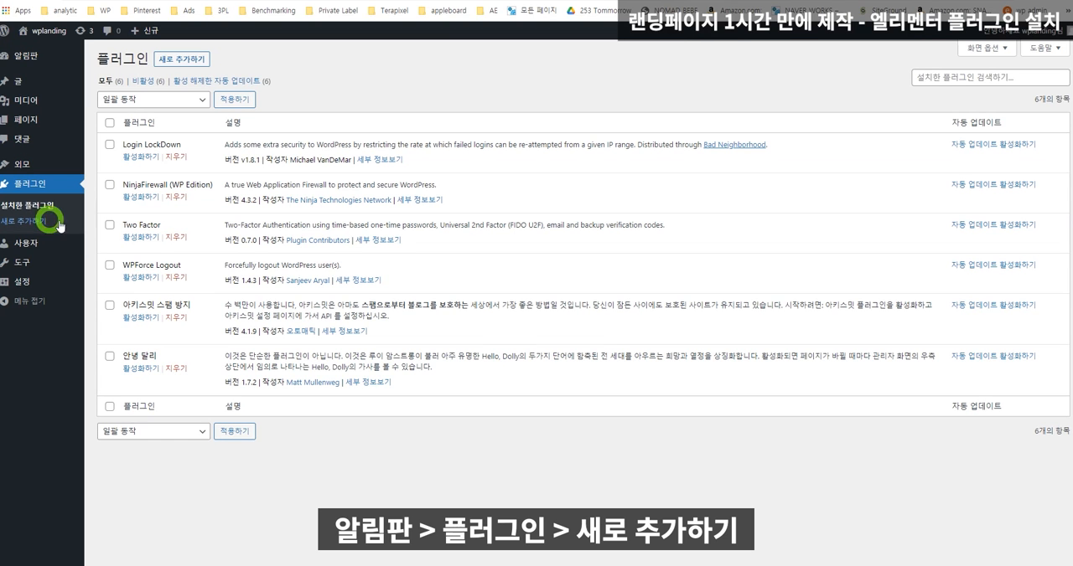
click(184, 60)
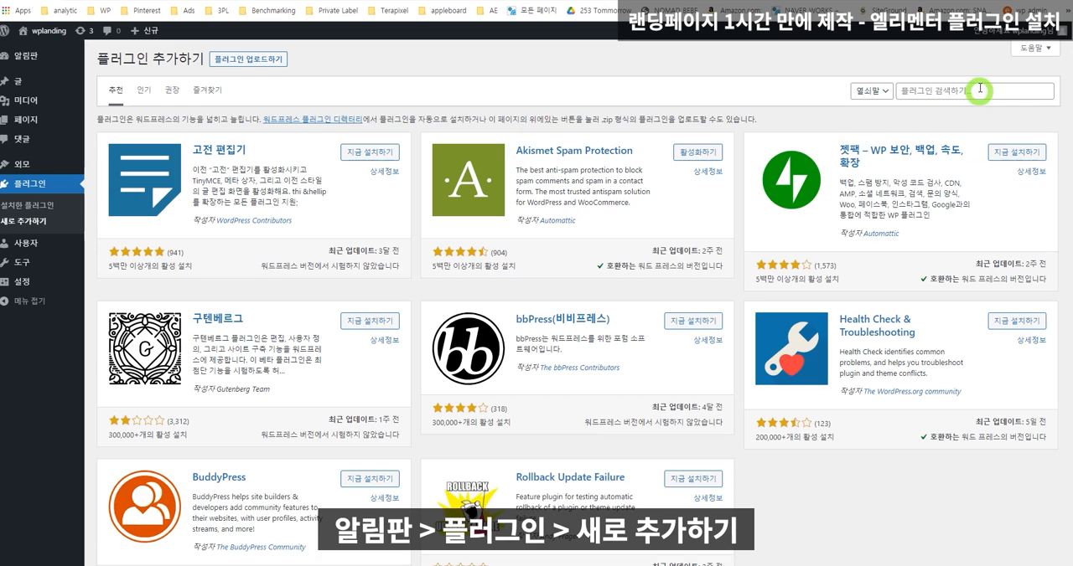
click(977, 89)
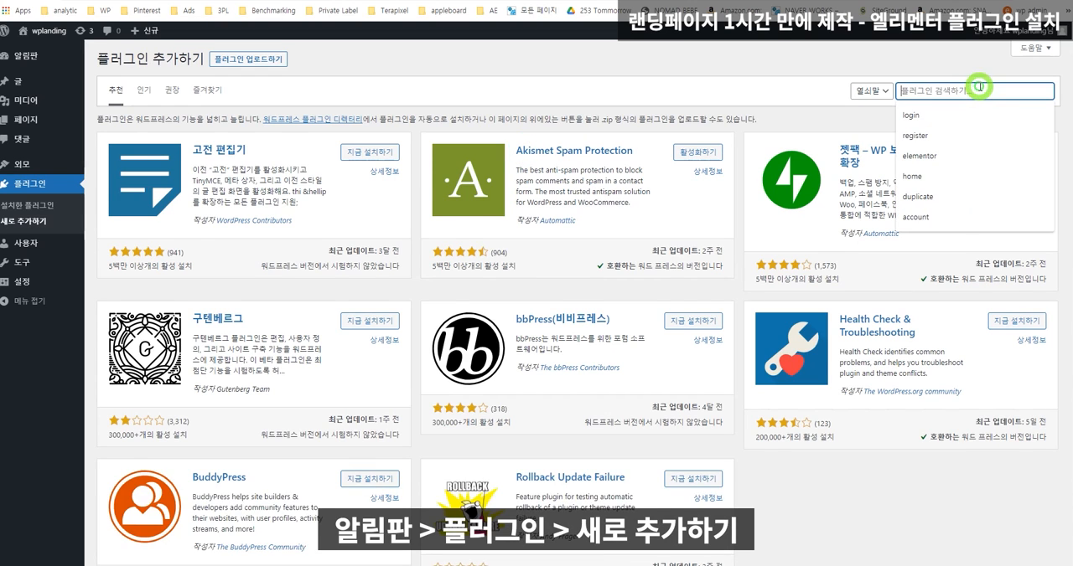
text(elementor)
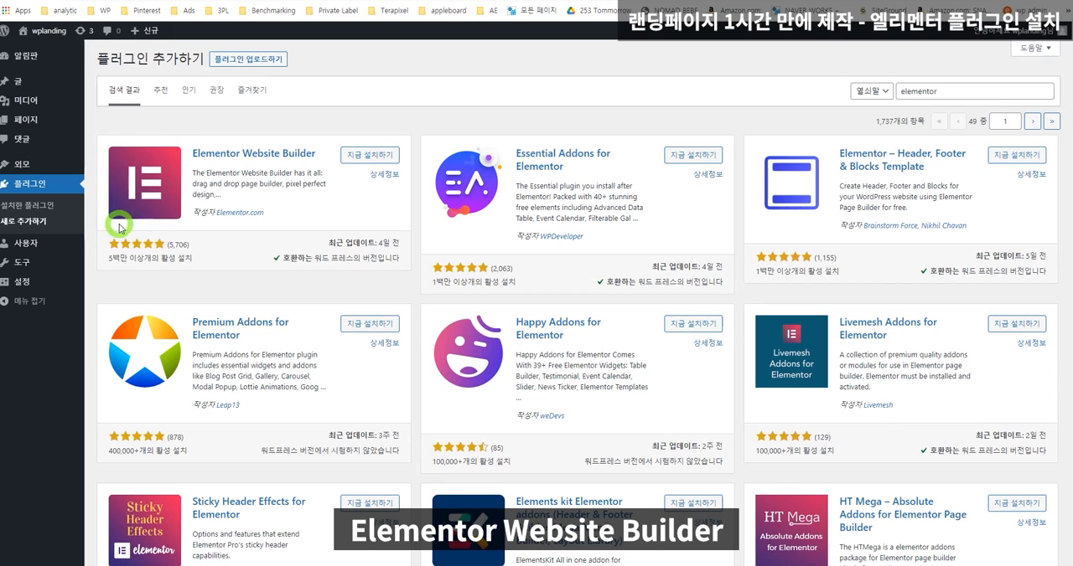
click(366, 156)
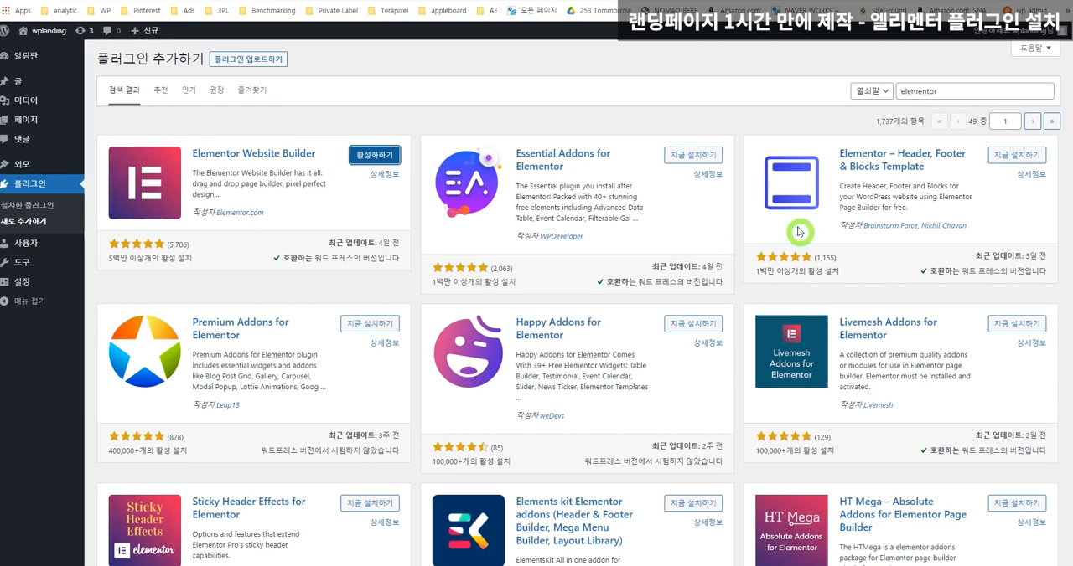
click(374, 159)
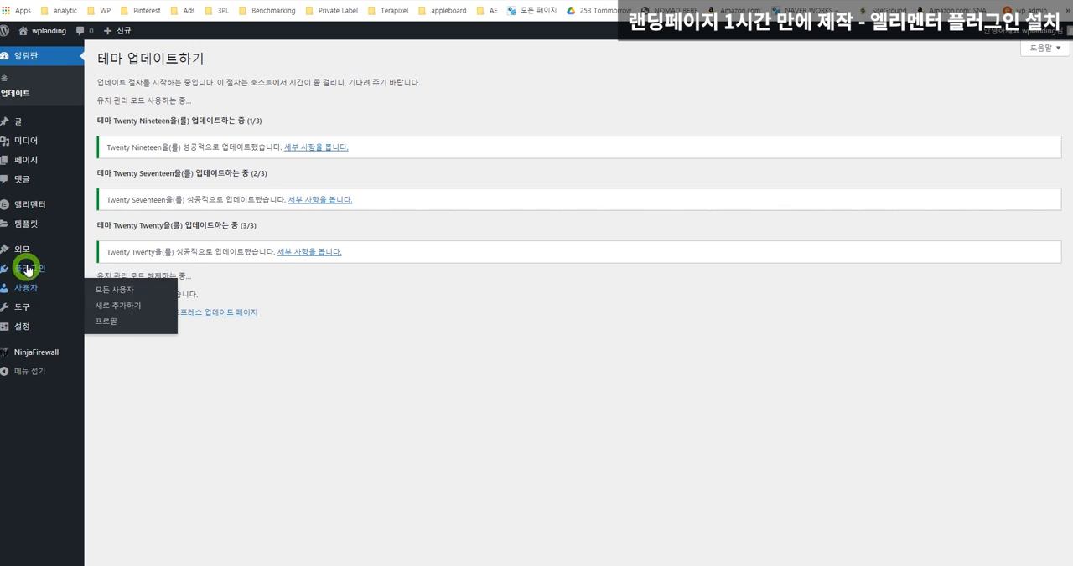
Open the theme management page, start adding a new theme, and search the available themes for astra.
mouse_move(34, 248)
mouse_move(38, 209)
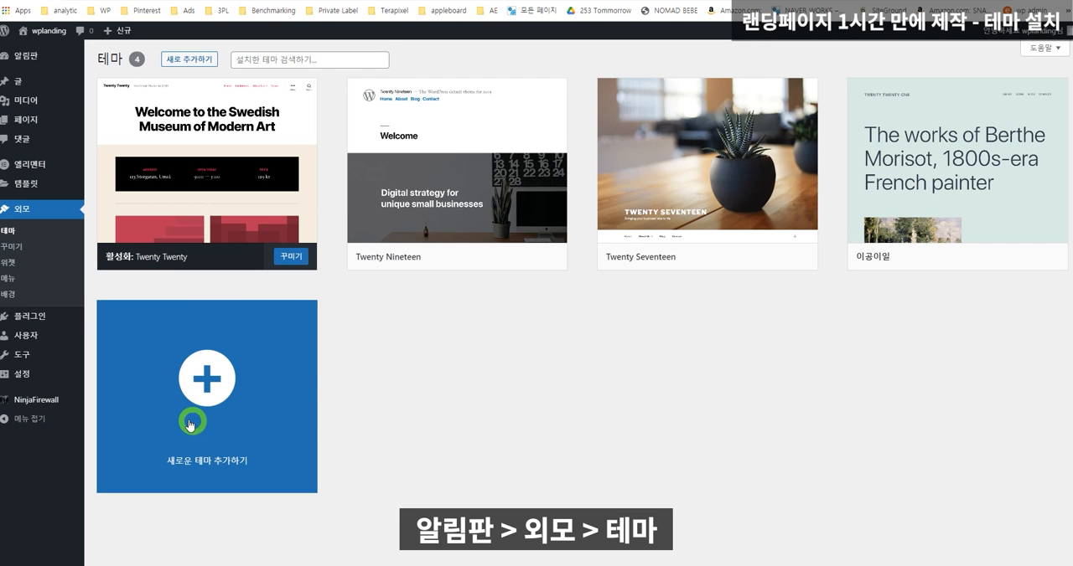
click(207, 379)
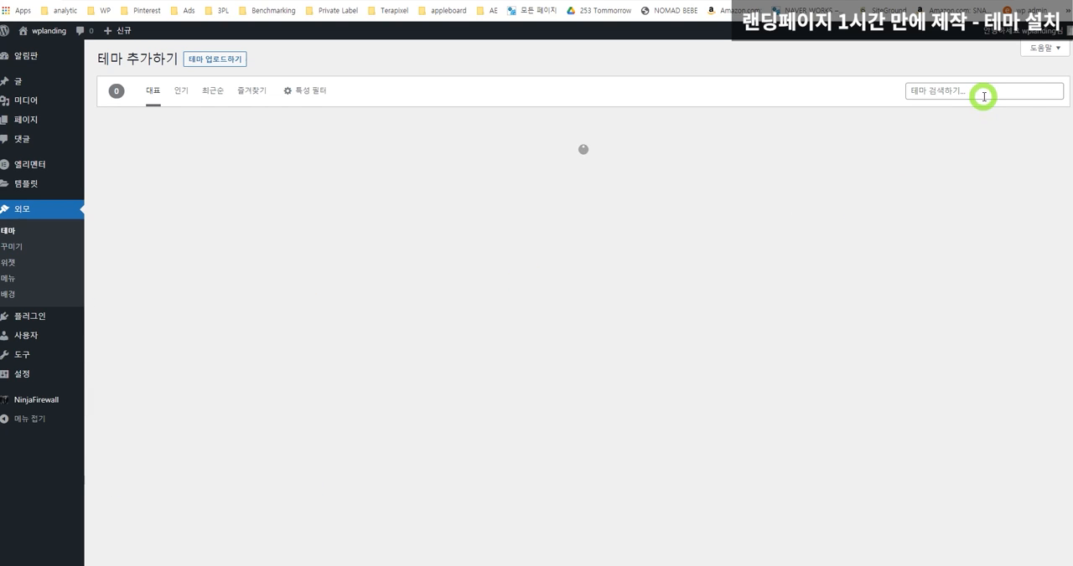
click(983, 96)
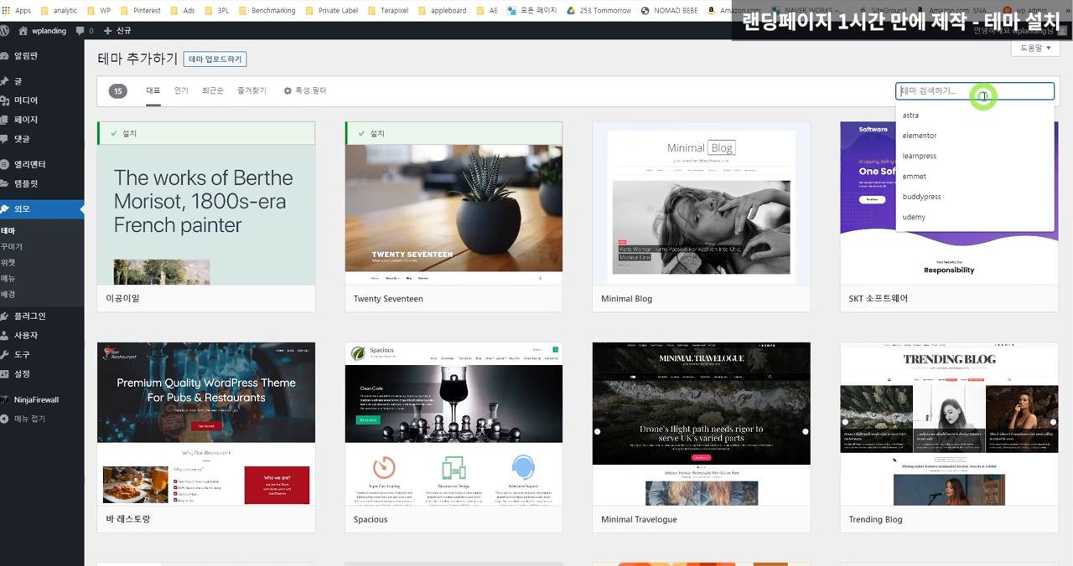
text(ㅁ)
key(BackSpace)
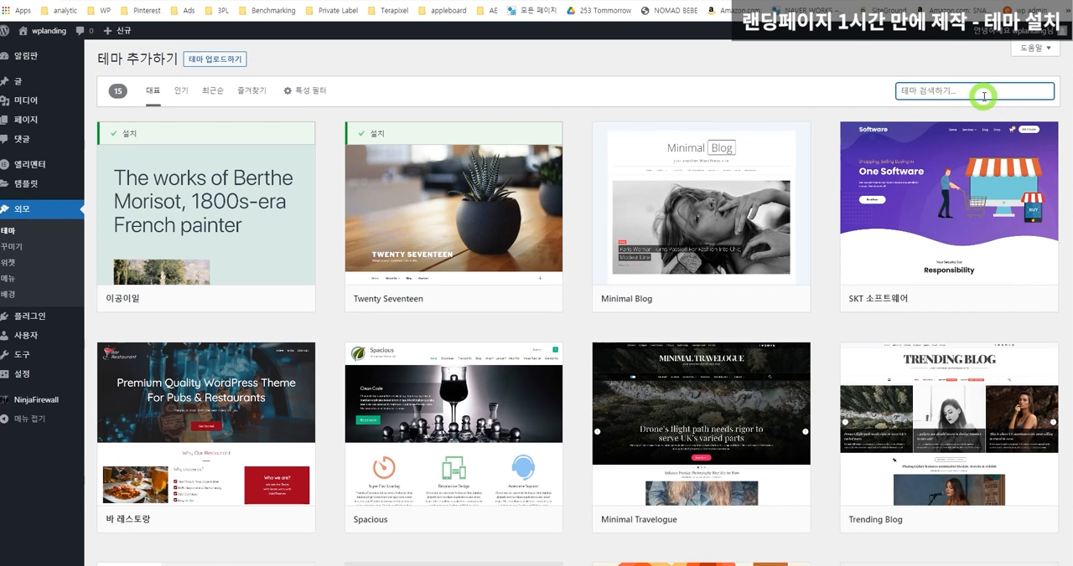
text(ㅁ)
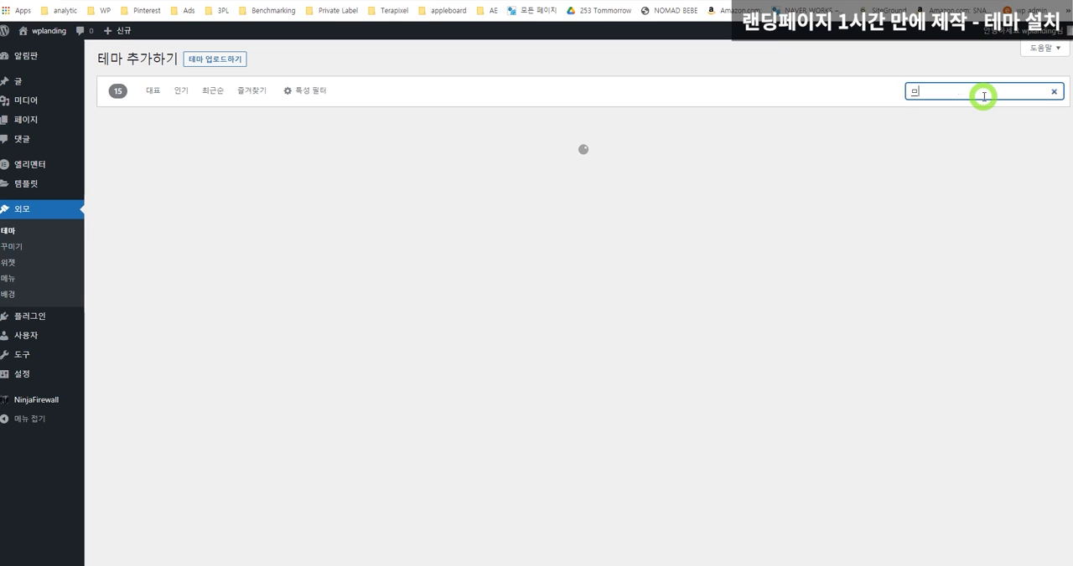
key(BackSpace)
text(astr)
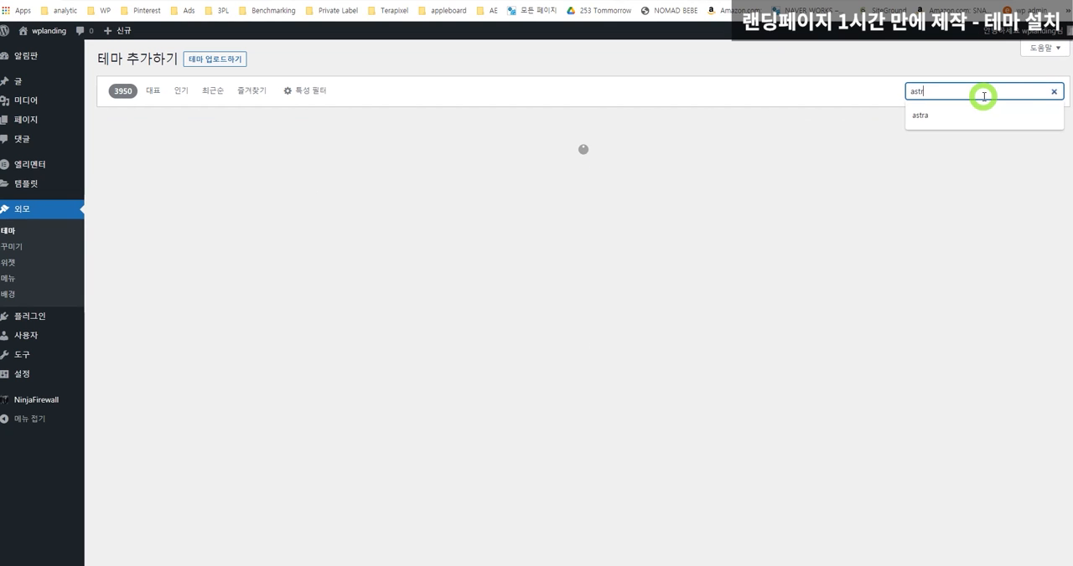
text(a)
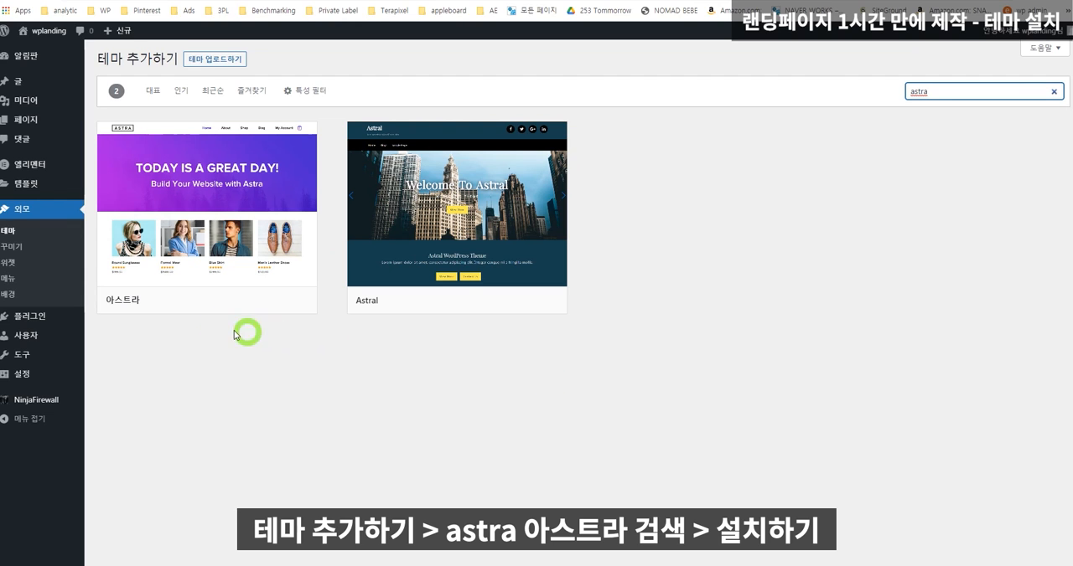
Install and activate the 아스트라 (Astra) theme.
mouse_move(187, 282)
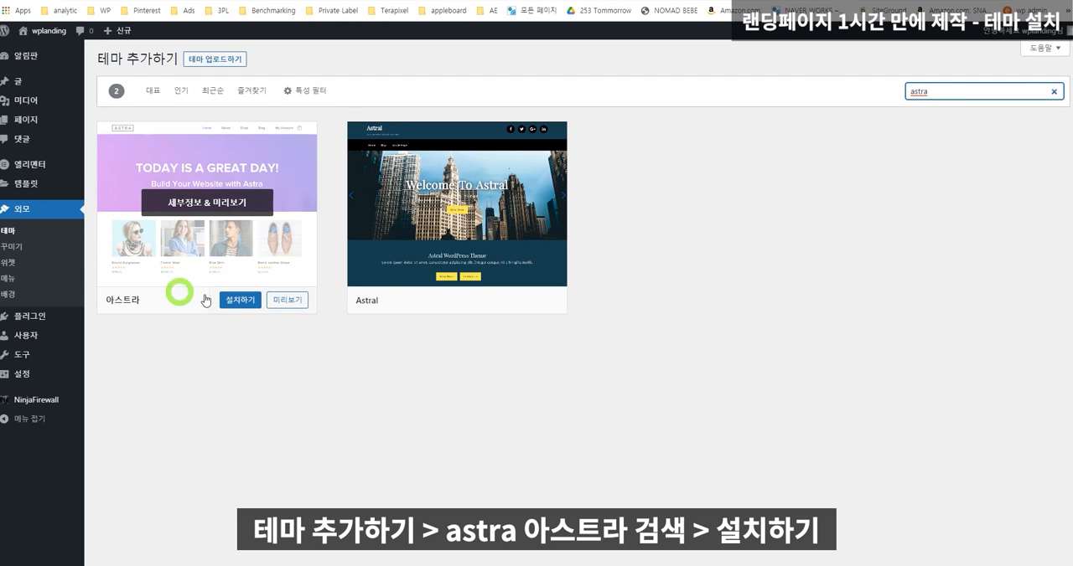
click(239, 300)
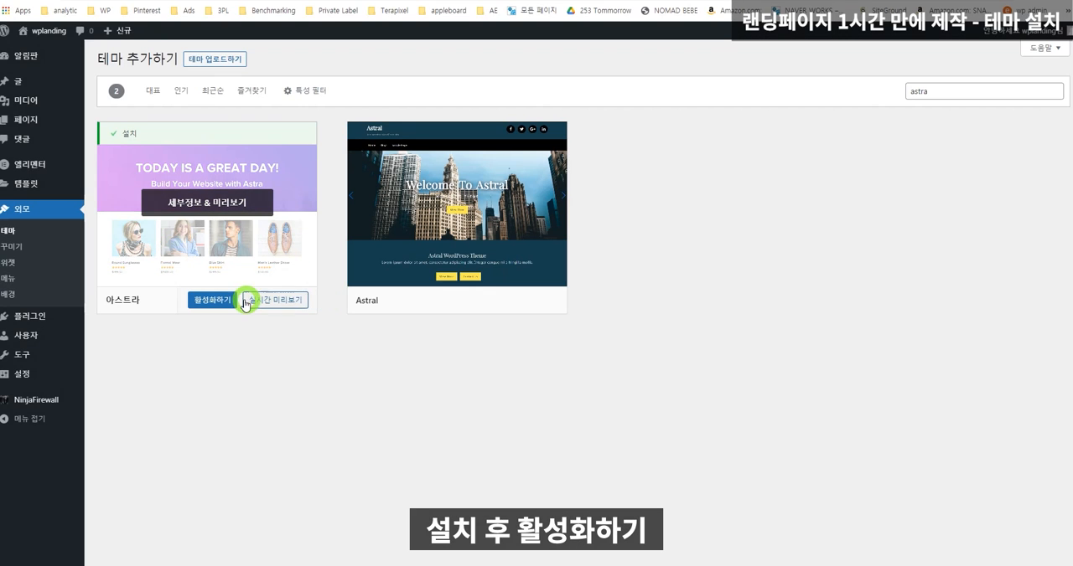
click(208, 302)
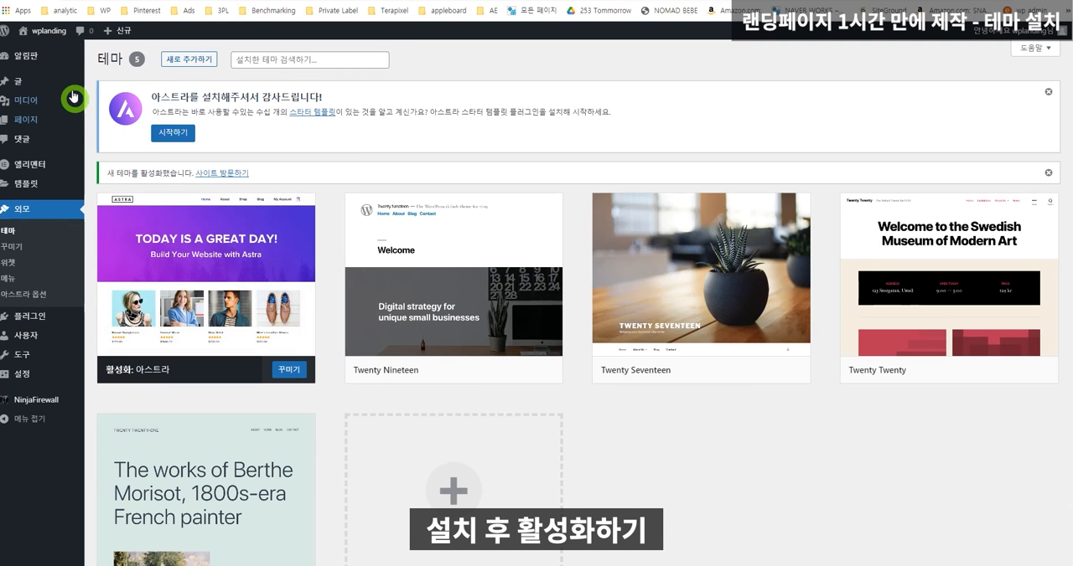
Open the site's front end in a new tab and look at its home page and the 샘플 페이지.
mouse_move(41, 30)
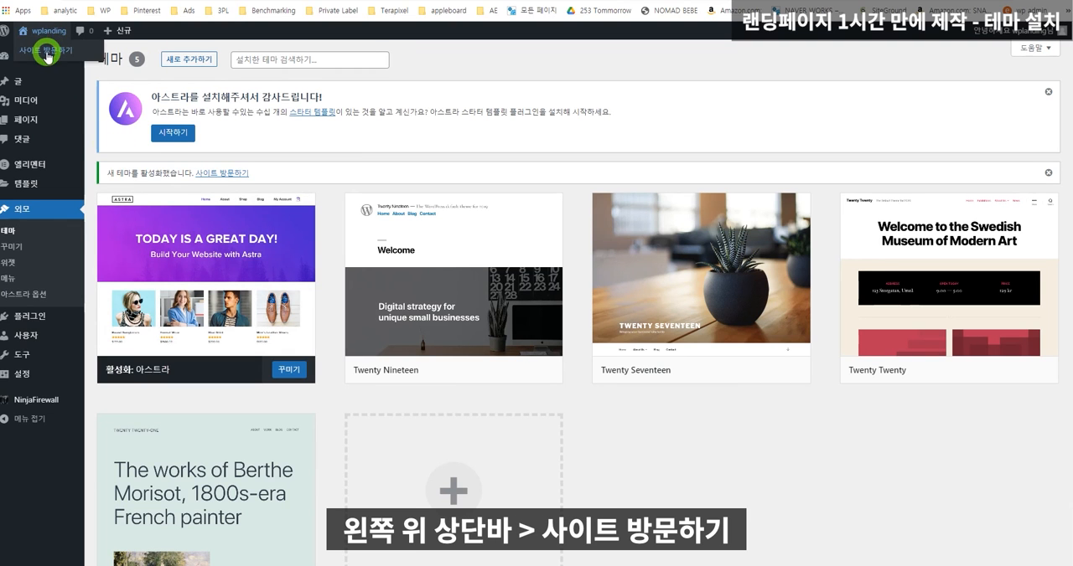
right_click(47, 54)
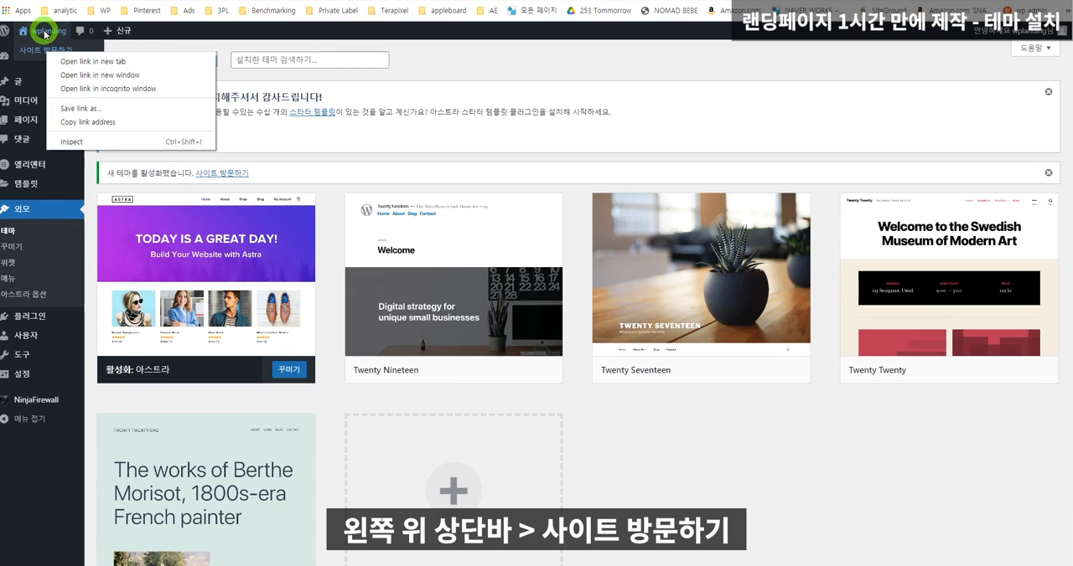
click(92, 62)
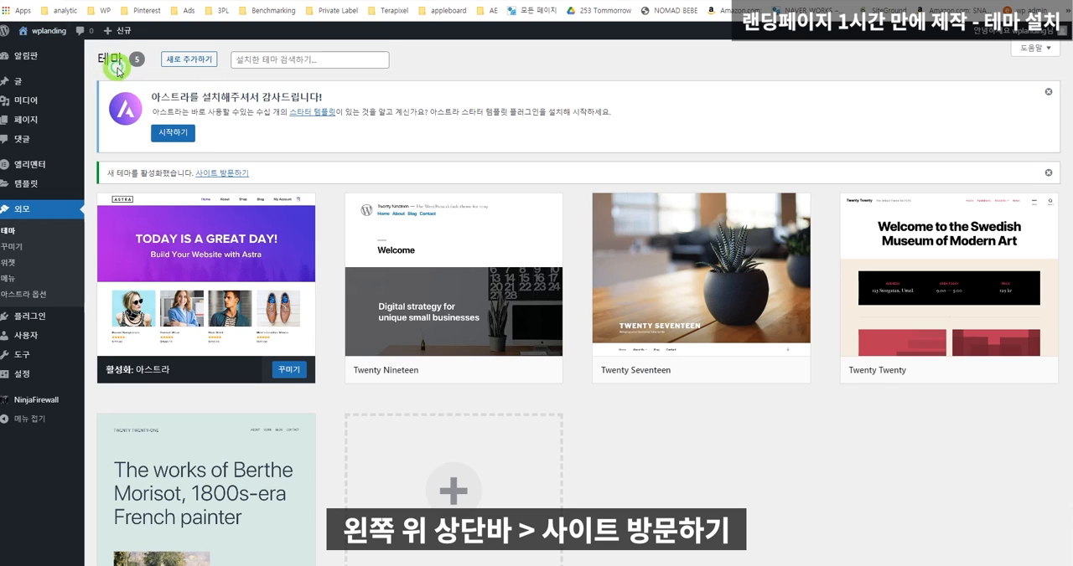
click(683, 0)
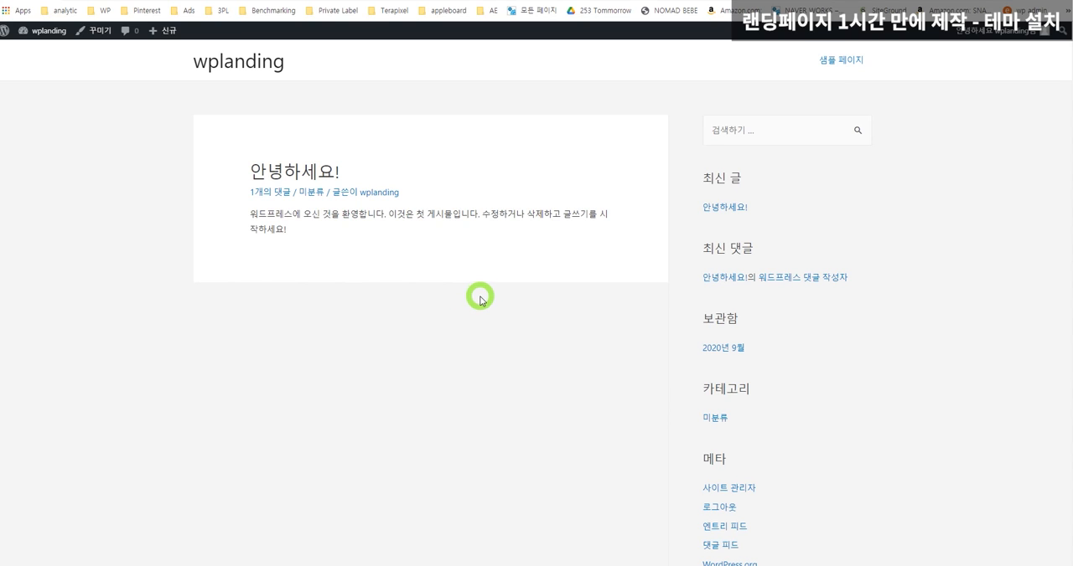
click(845, 60)
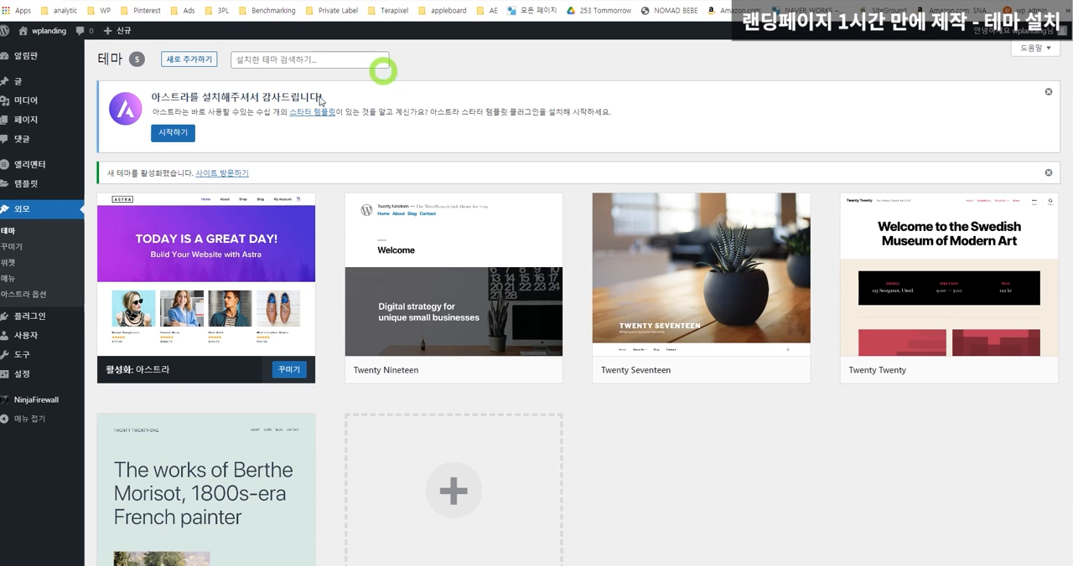
Open the general settings (일반 설정) and set the site title to 테라픽셀 랜딩페이지.
click(22, 382)
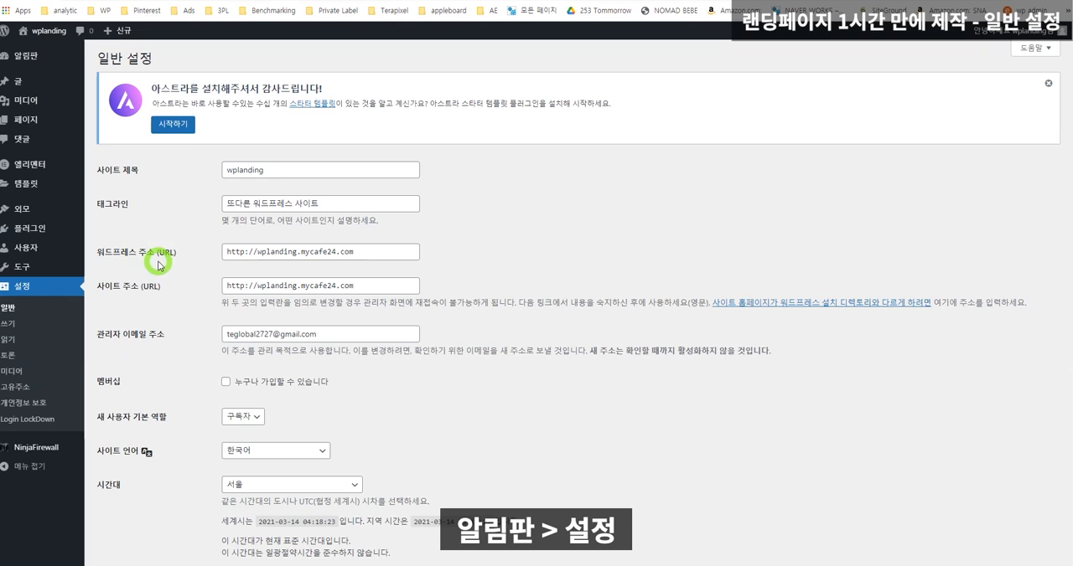
drag(300, 170, 77, 168)
text(x)
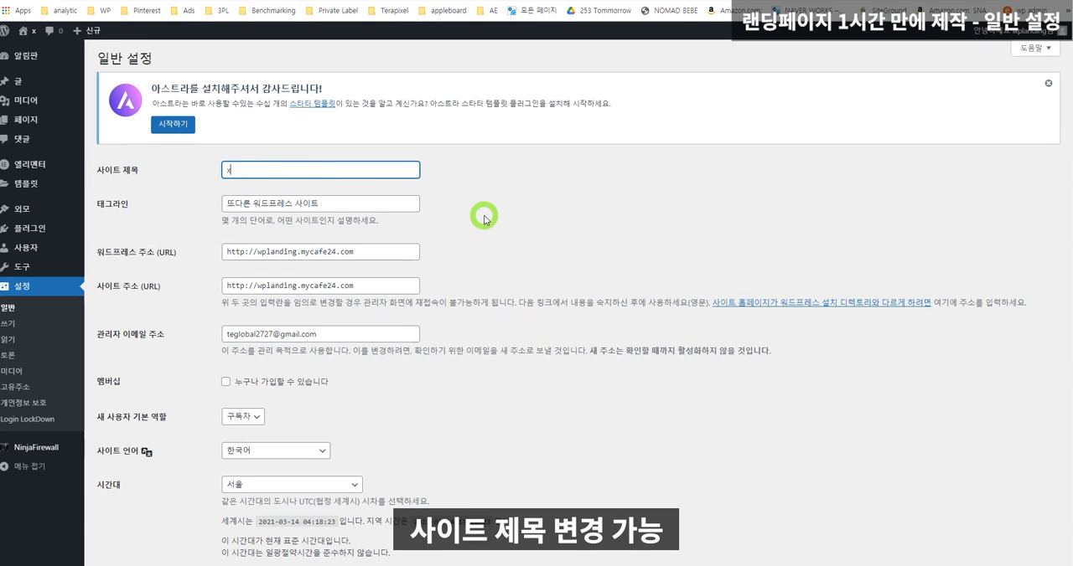
text(테라피)
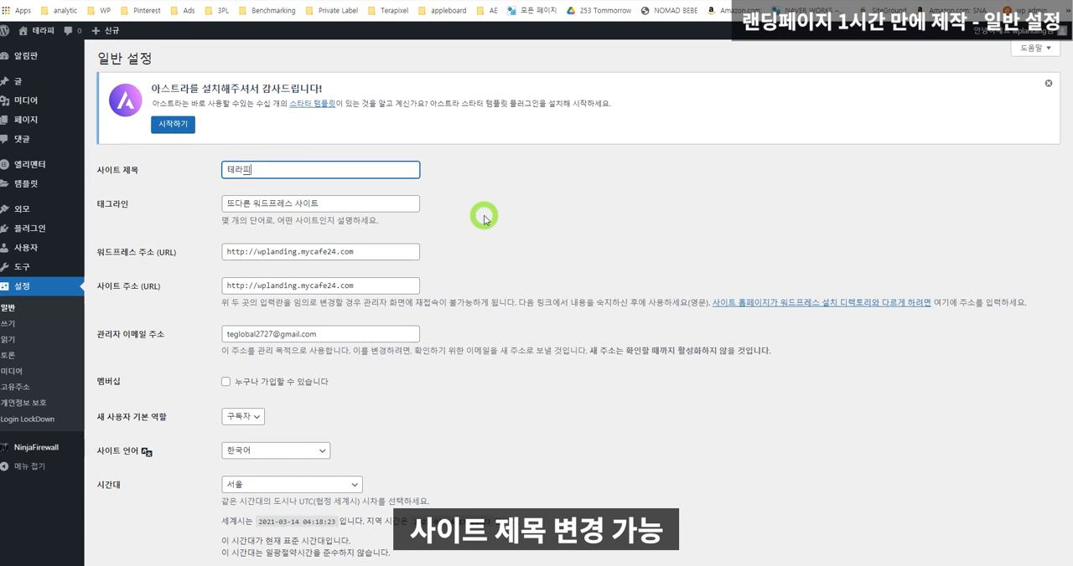
text(ㄱ셀)
text( 랜딩페이지)
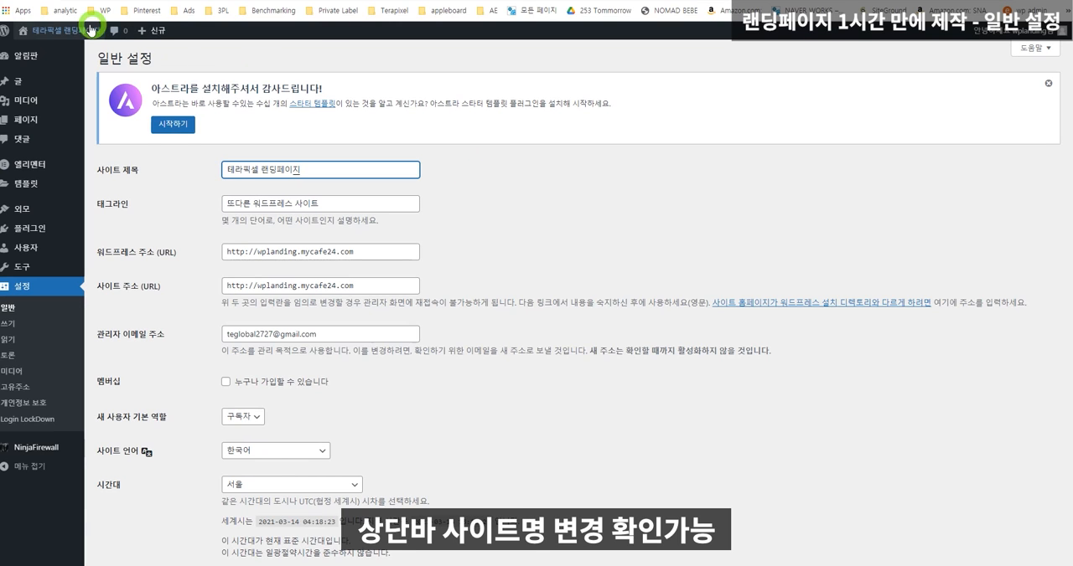
Replace the site tagline (태그라인) with 1시간만에 제작 가능.
drag(371, 207, 197, 204)
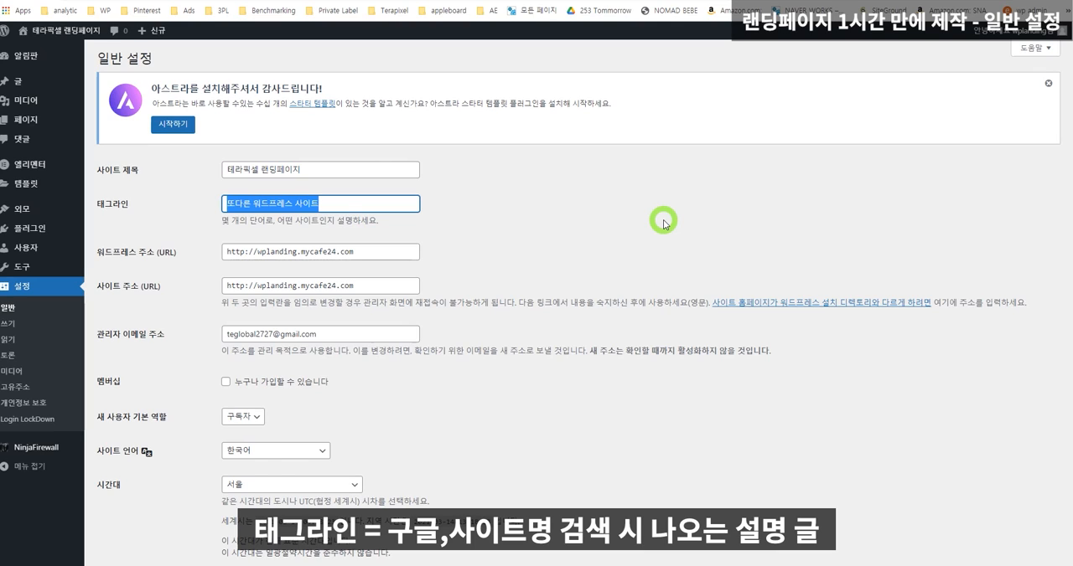
key(BackSpace)
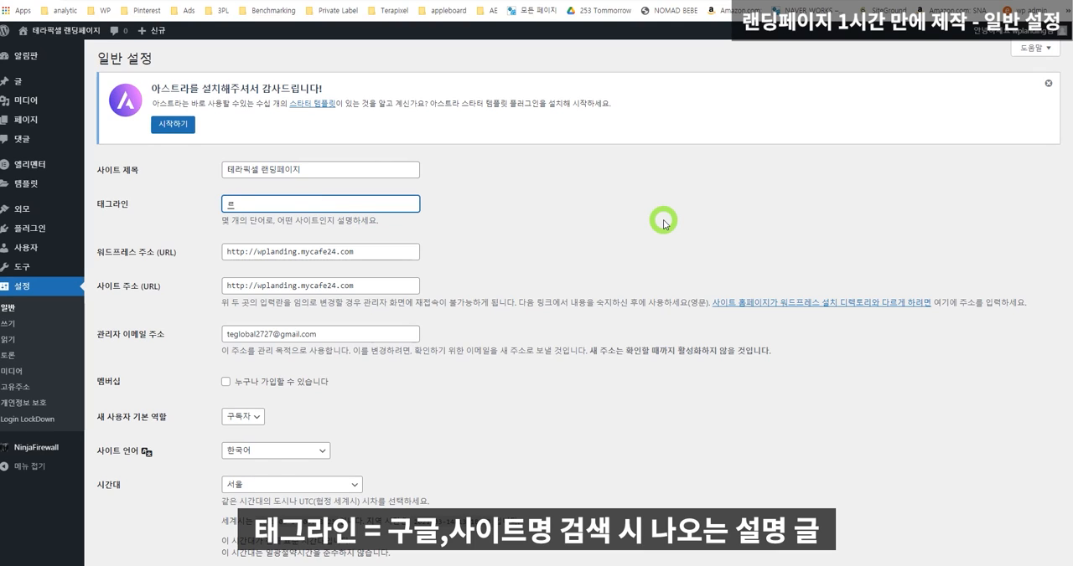
text(1시간만에 제작 가능)
drag(328, 336, 151, 338)
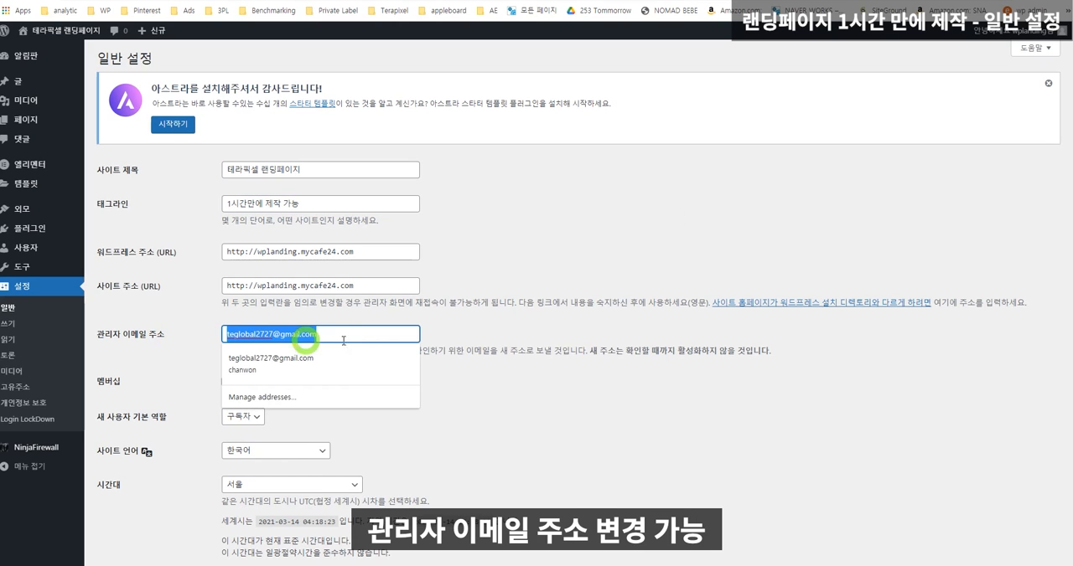
scroll(509, 335, down, 2)
click(515, 340)
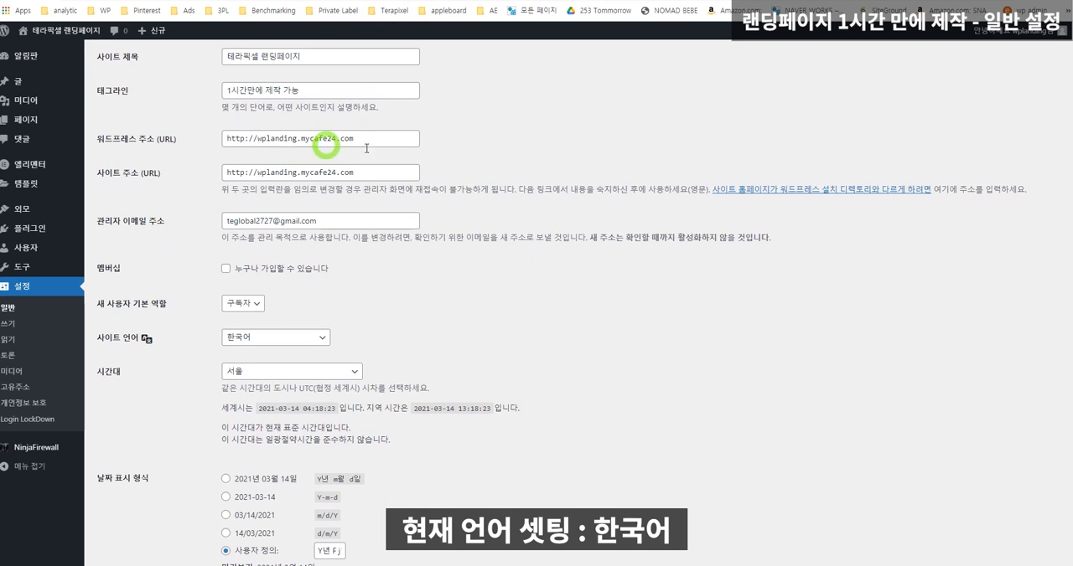
Try English (United States) as the site language, and switch it back to 한국어.
click(277, 339)
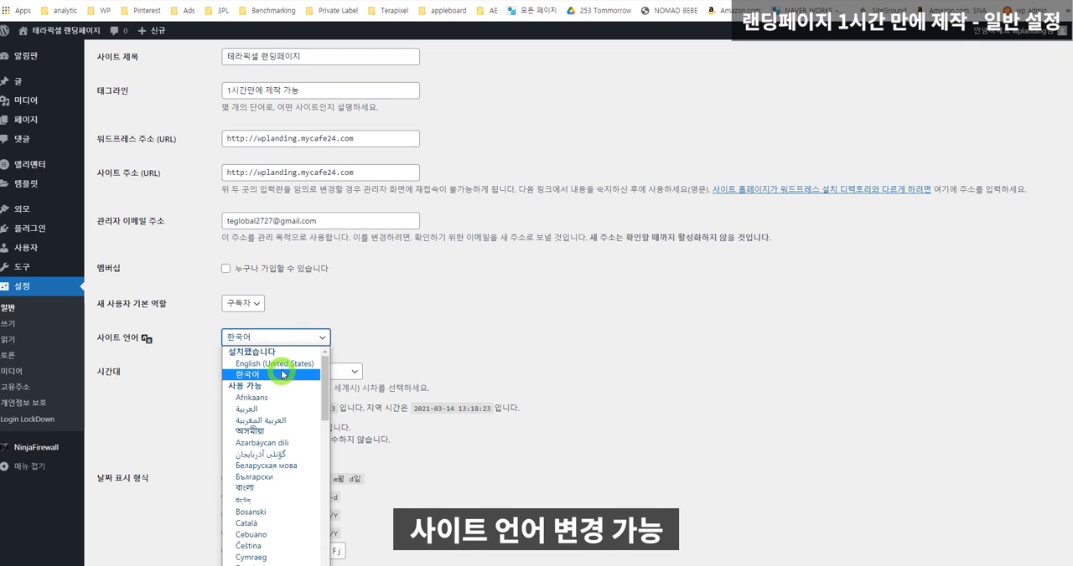
click(249, 365)
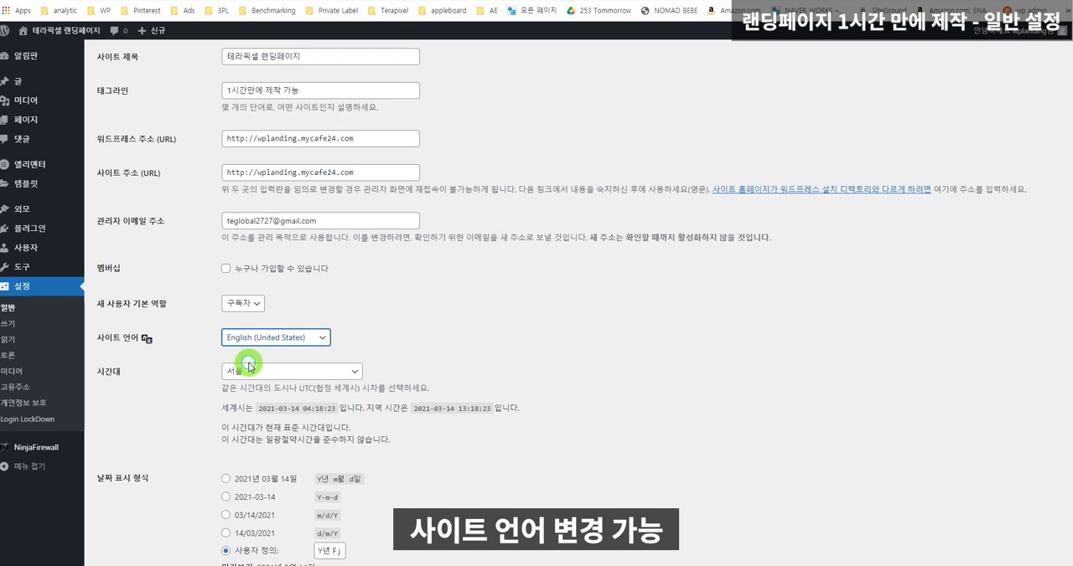
click(279, 337)
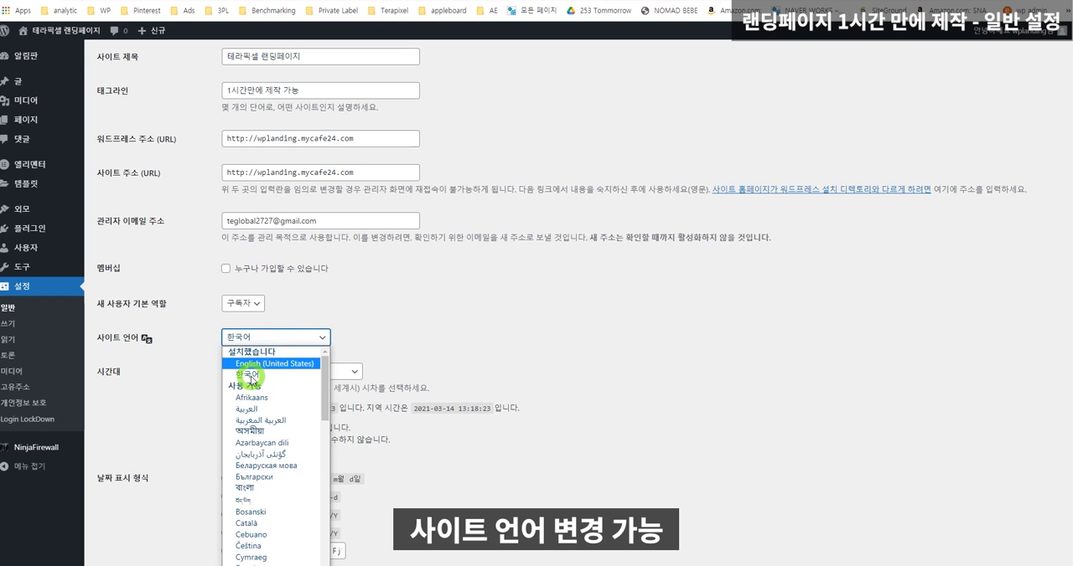
click(247, 375)
Save the changes made to the general settings.
scroll(461, 358, down, 3)
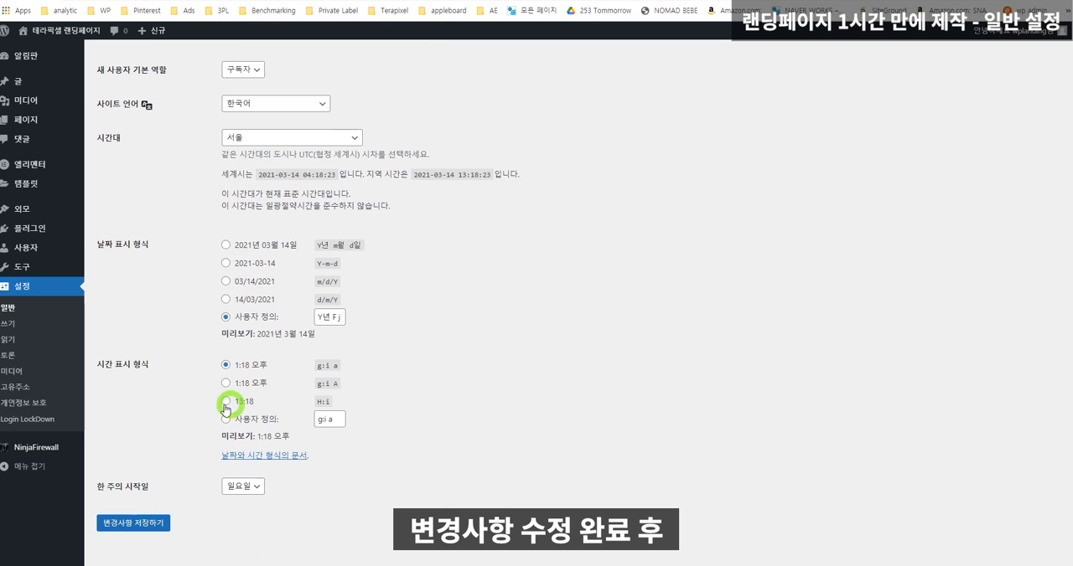
click(137, 523)
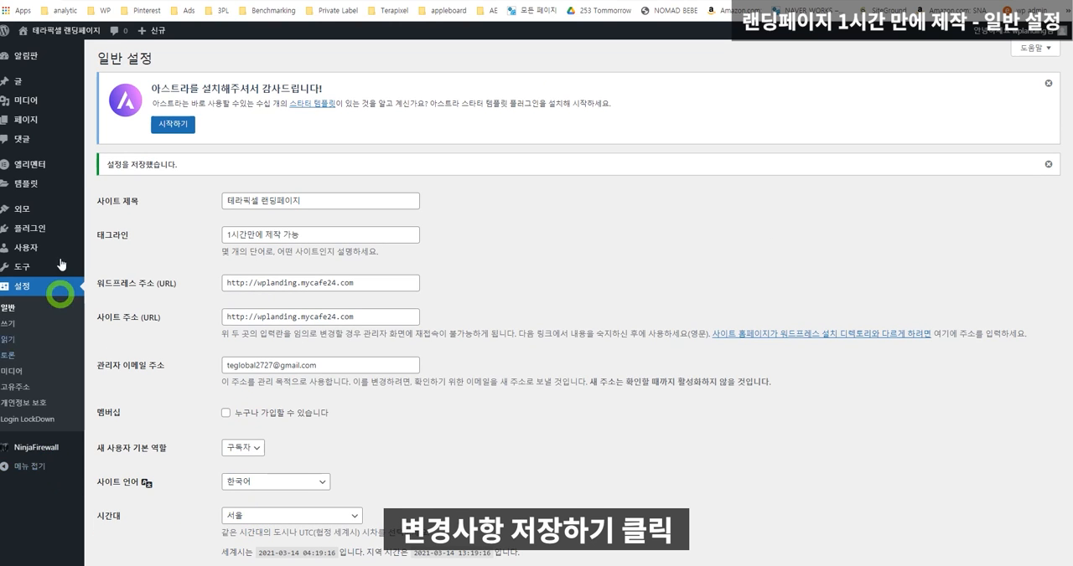
Create a new page in a separate browser tab and switch to its editor.
mouse_move(51, 189)
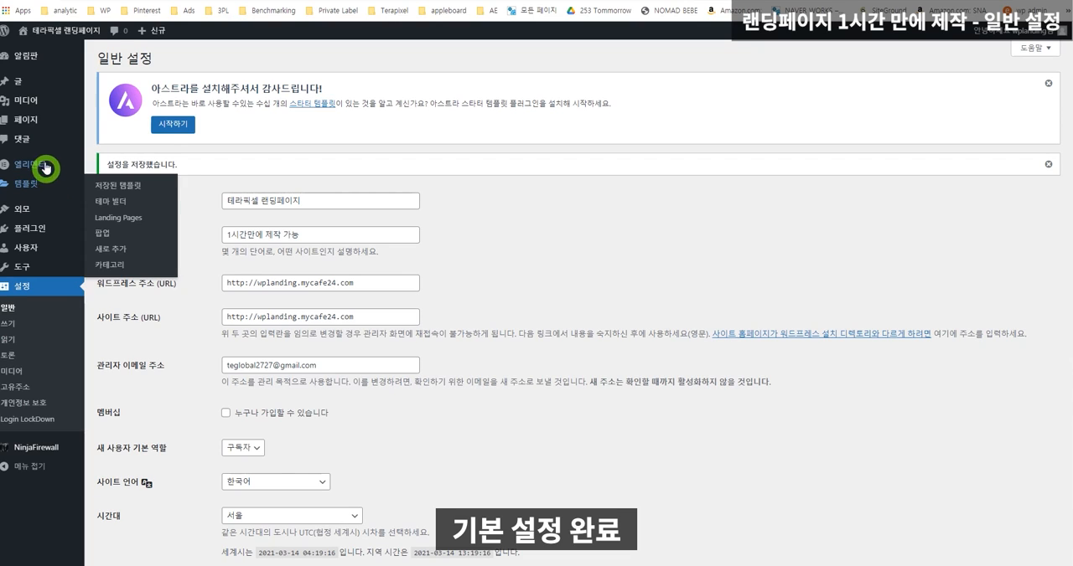
mouse_move(36, 125)
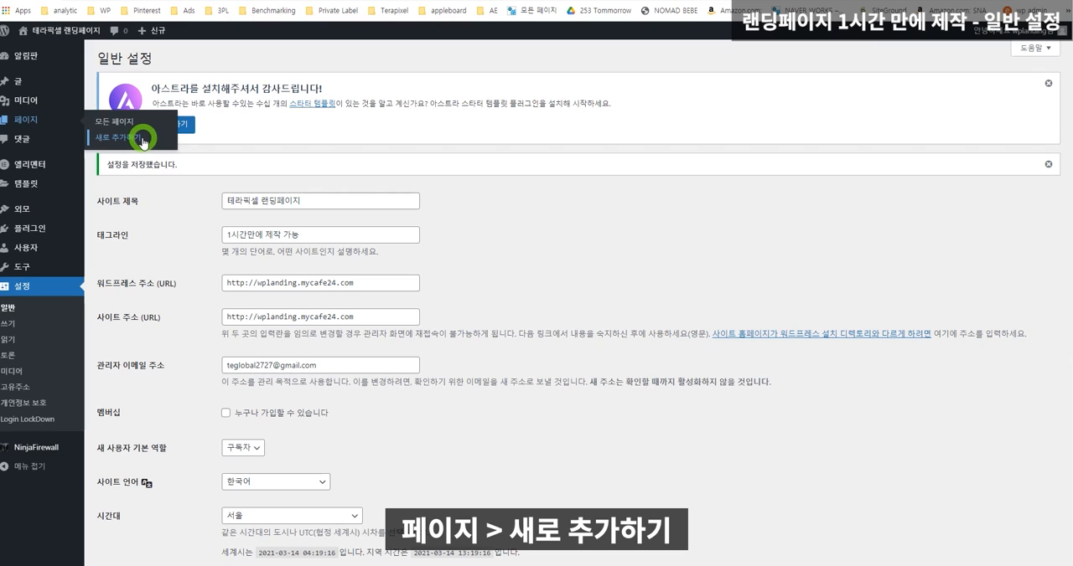
mouse_move(153, 38)
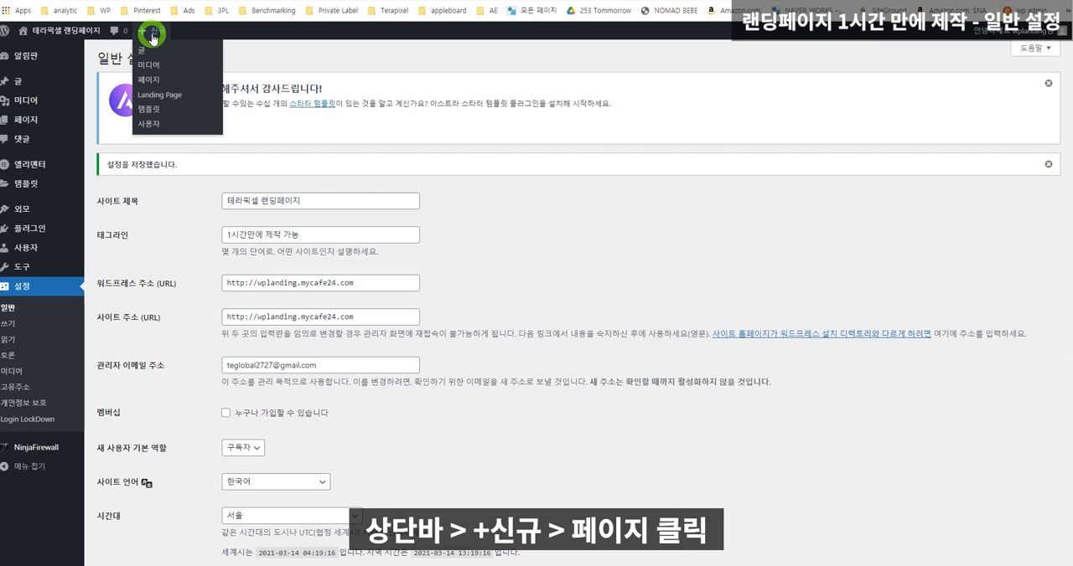
right_click(168, 82)
click(179, 91)
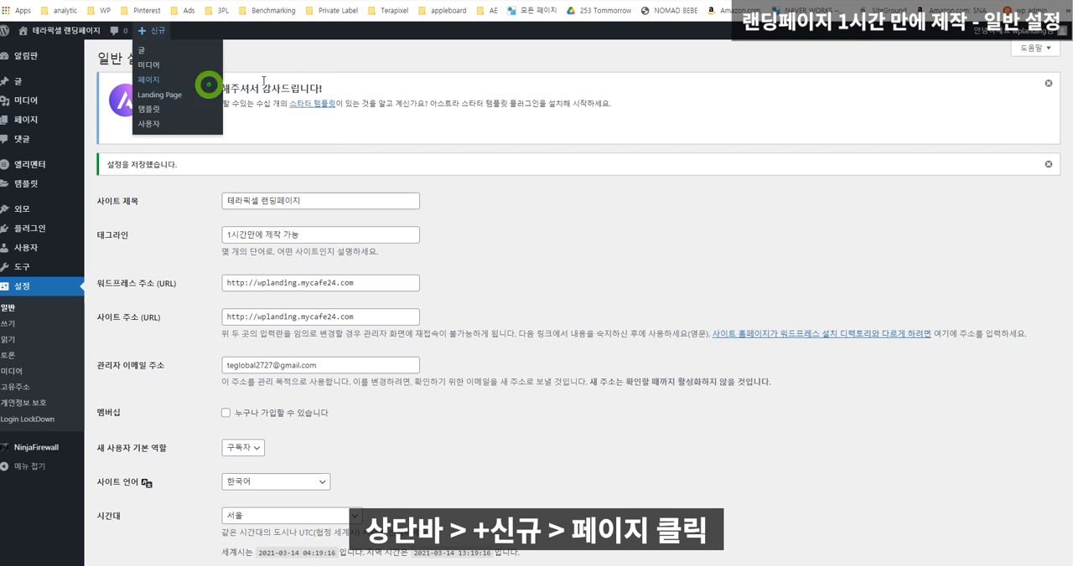
click(835, 2)
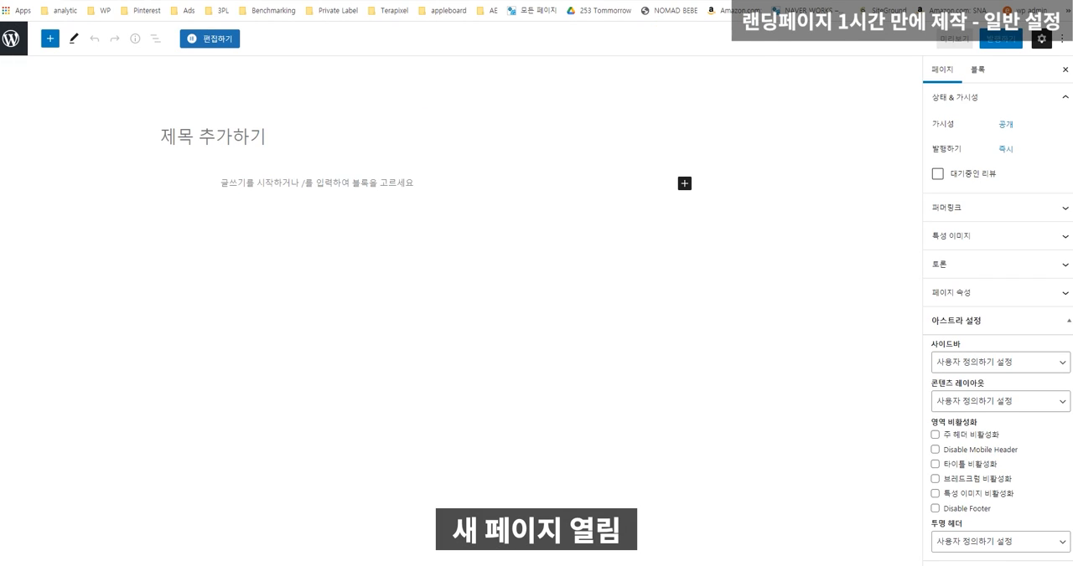
Enter 랜딩페이지 as the title of the new page.
click(477, 135)
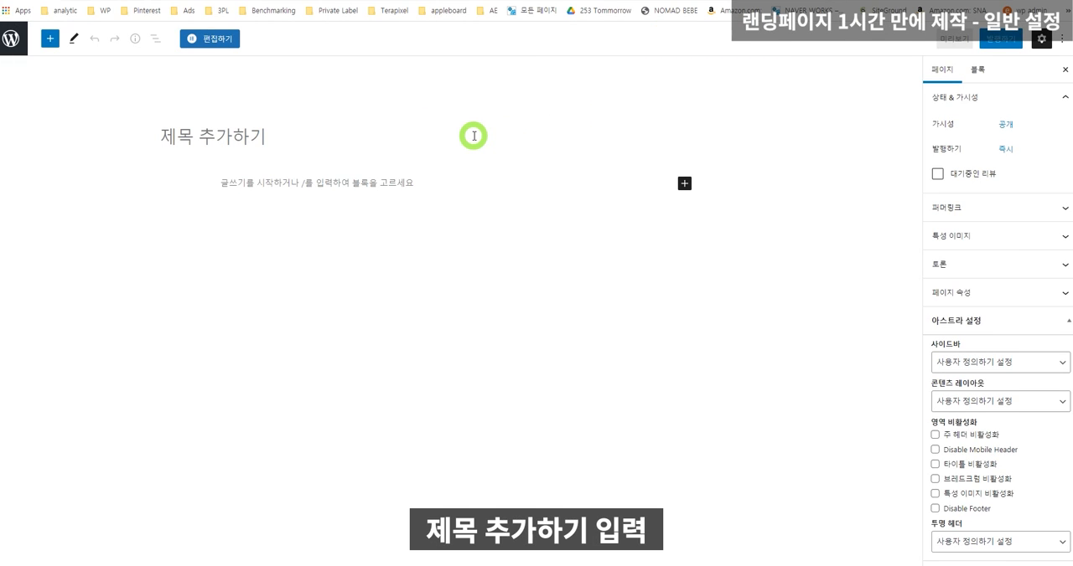
text(fos)
key(BackSpace)
key(BackSpace)
key(BackSpace)
key(Hangul)
text(랜딩페이지)
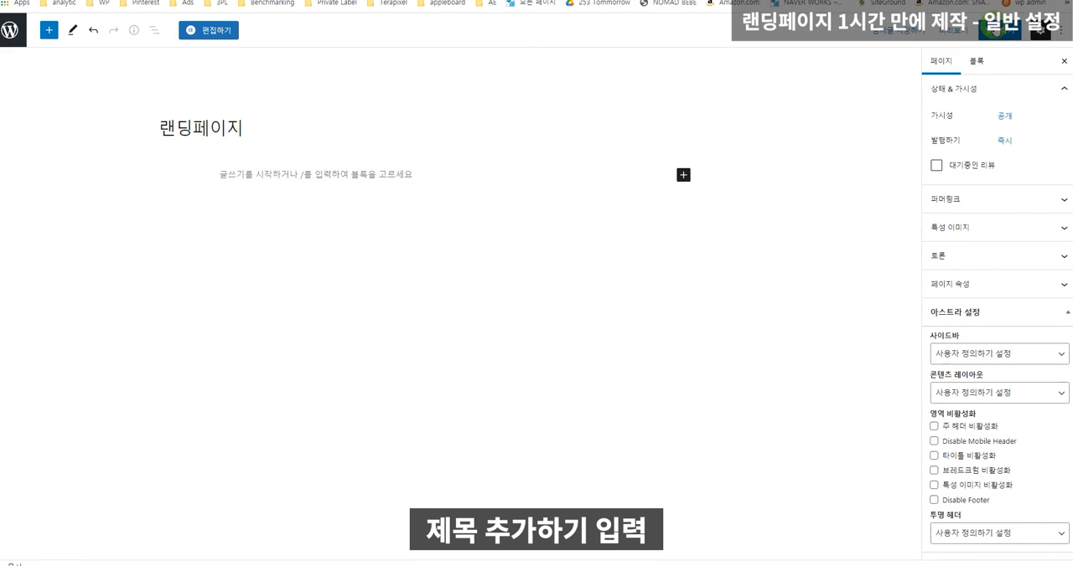
Publish the 랜딩페이지 page and open it for editing in Elementor.
click(1000, 30)
click(962, 30)
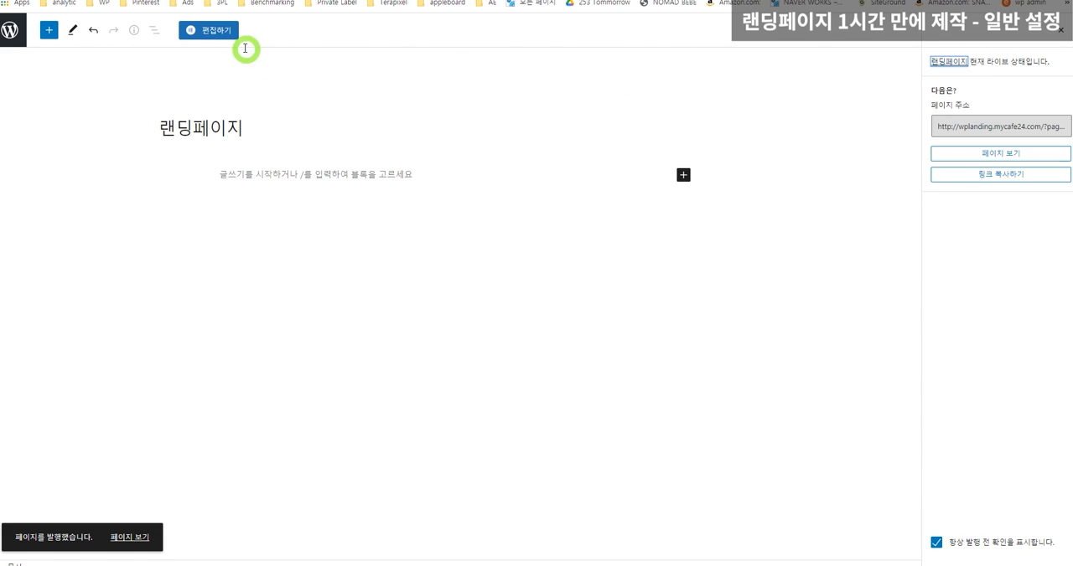
click(208, 30)
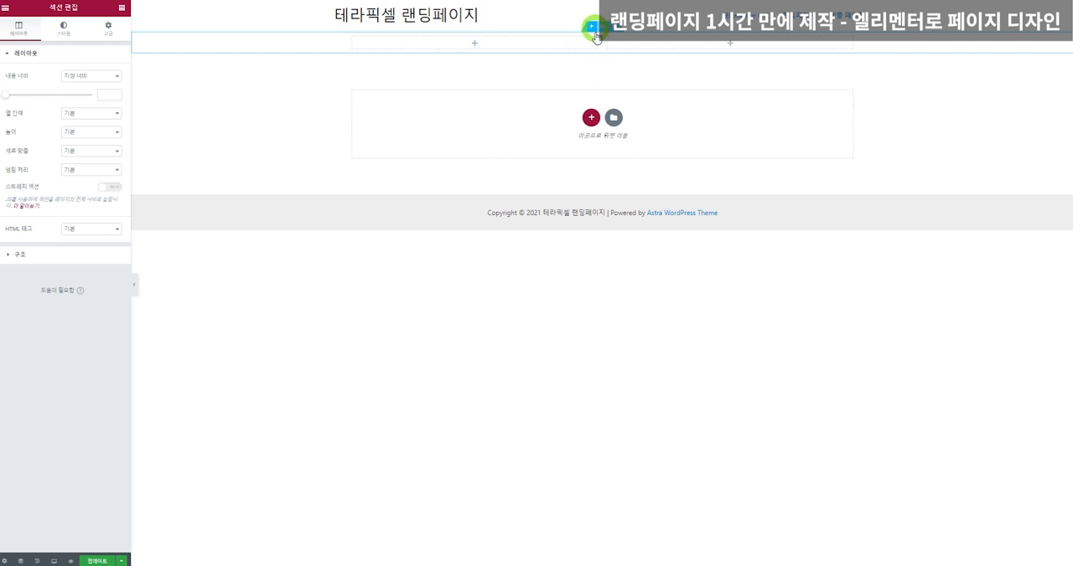
Add three more sections to the page, with two, three and four equal columns.
click(590, 119)
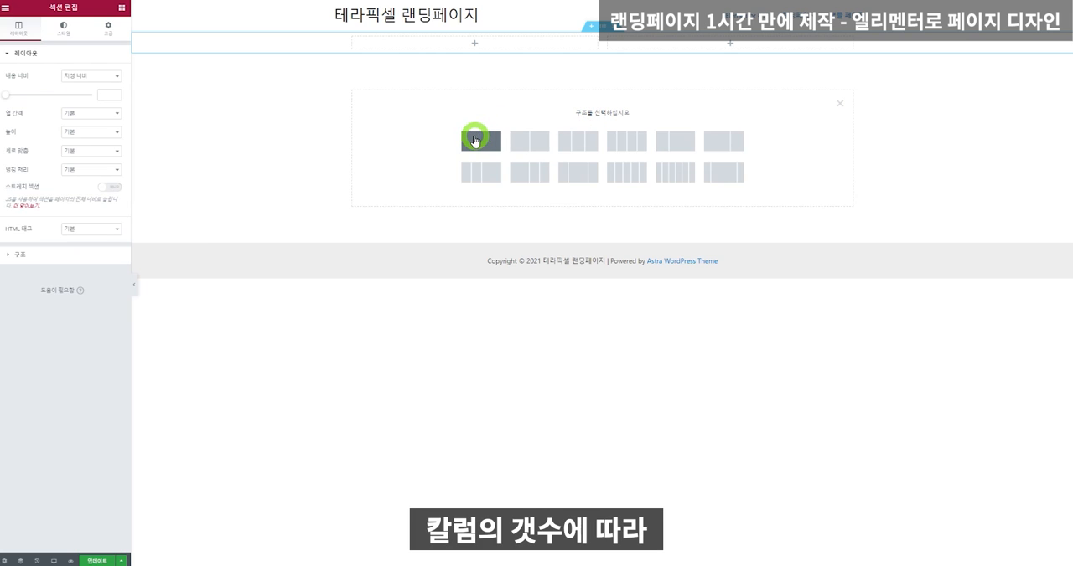
click(530, 143)
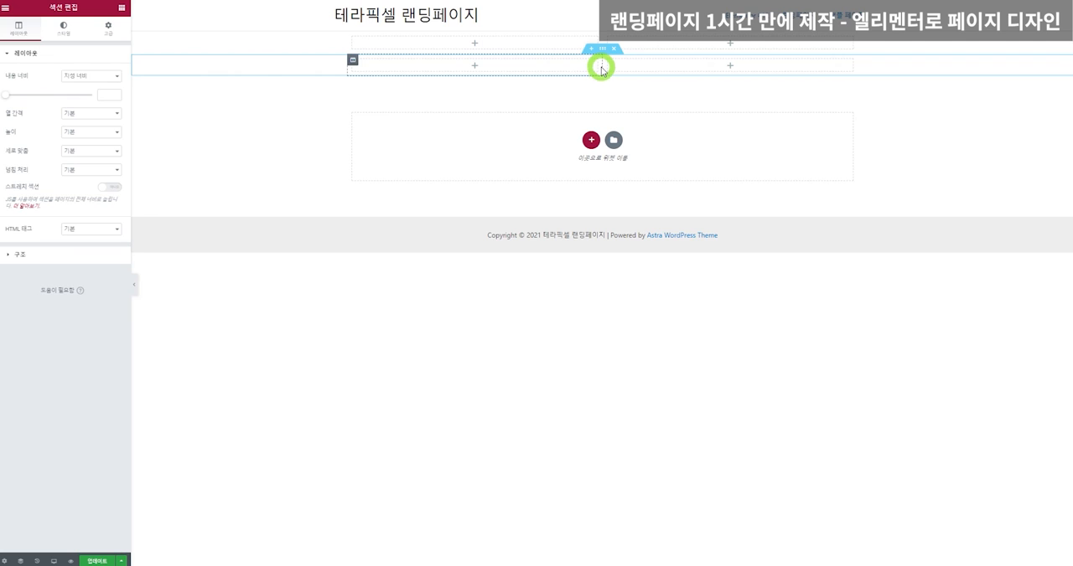
click(590, 139)
click(577, 163)
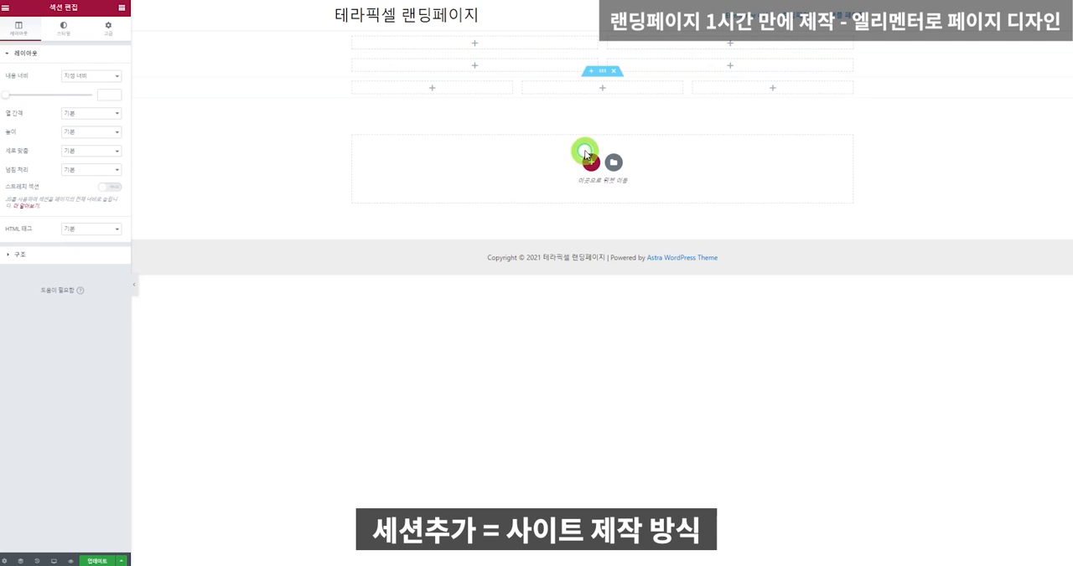
click(590, 161)
click(625, 186)
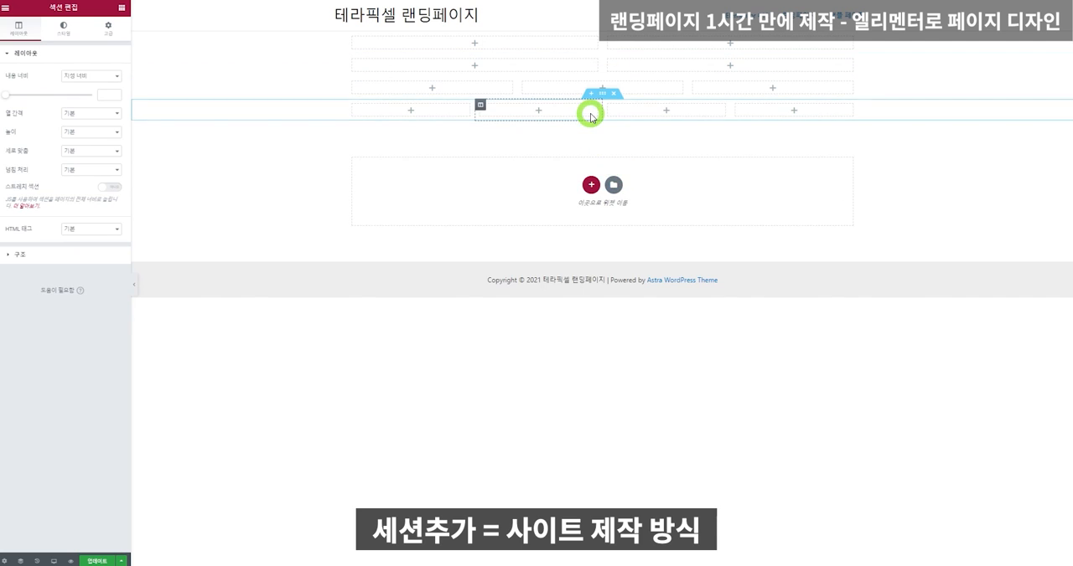
Add a new column to the four-column section.
right_click(757, 108)
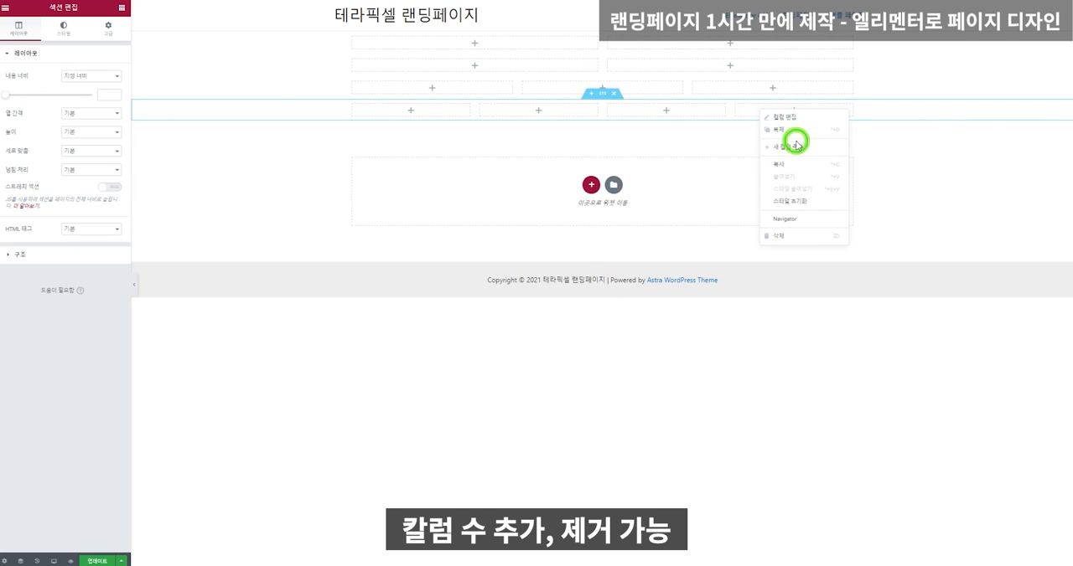
click(795, 148)
right_click(781, 109)
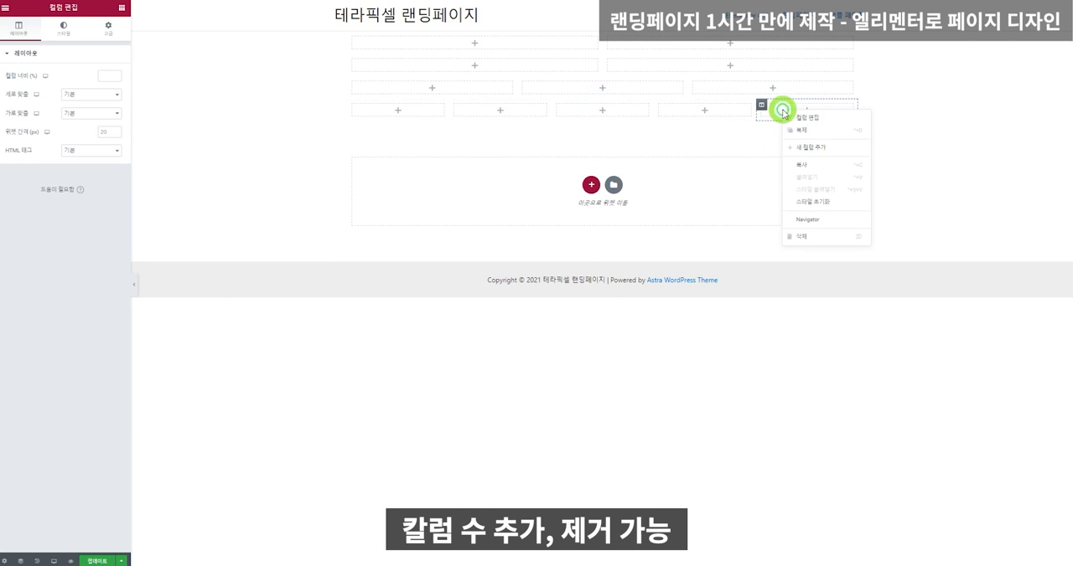
Place a 제목 widget in the last section's first column and a 내부 섹션 in the three-column section's first column.
click(397, 110)
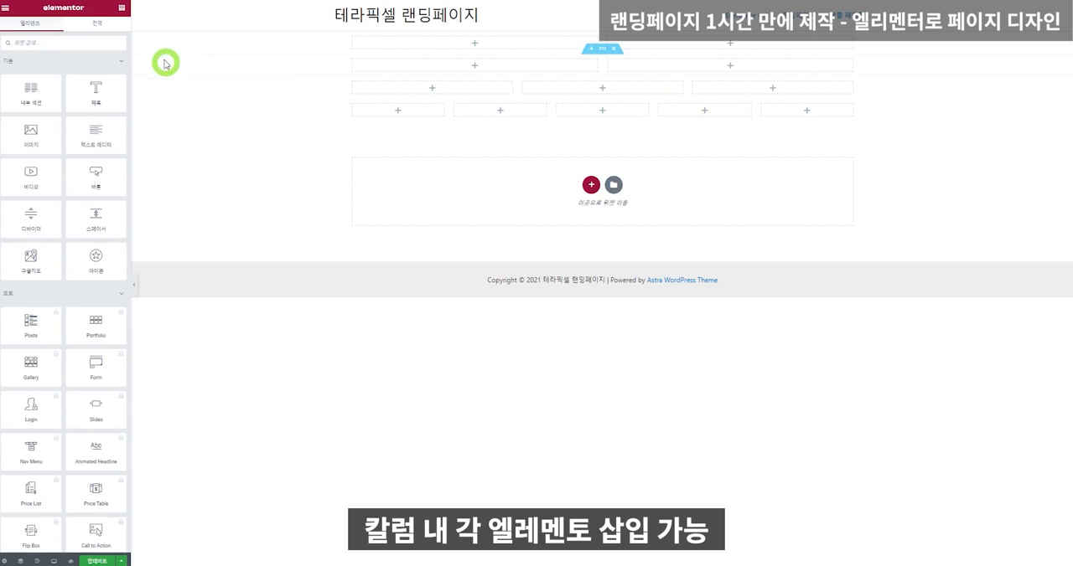
drag(95, 92, 409, 107)
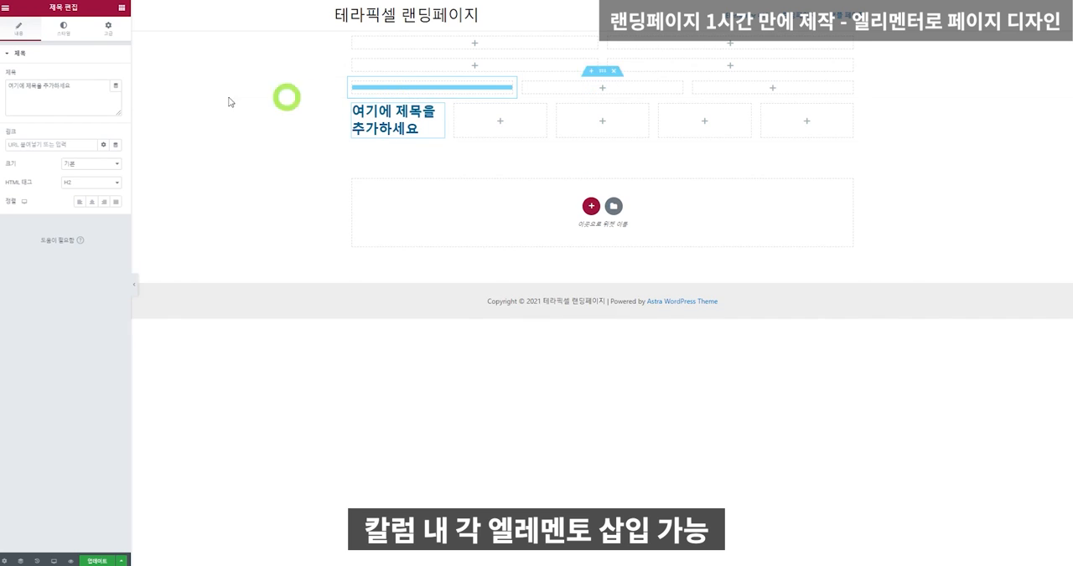
click(121, 7)
drag(33, 93, 399, 87)
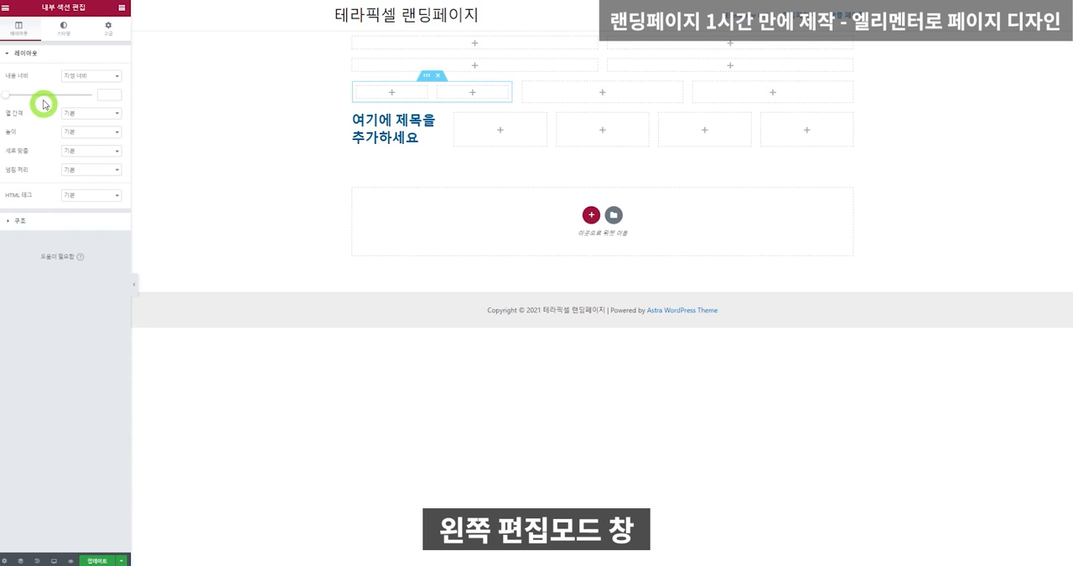
Place an 아이콘 widget beside the heading and a 제목 widget in the inner section's second column.
click(122, 9)
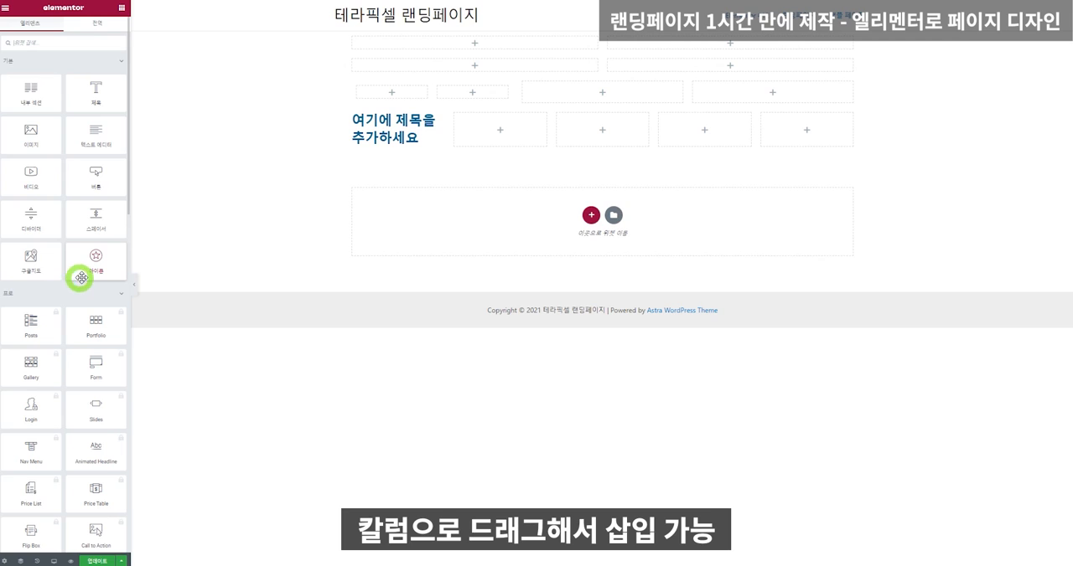
drag(92, 262, 496, 122)
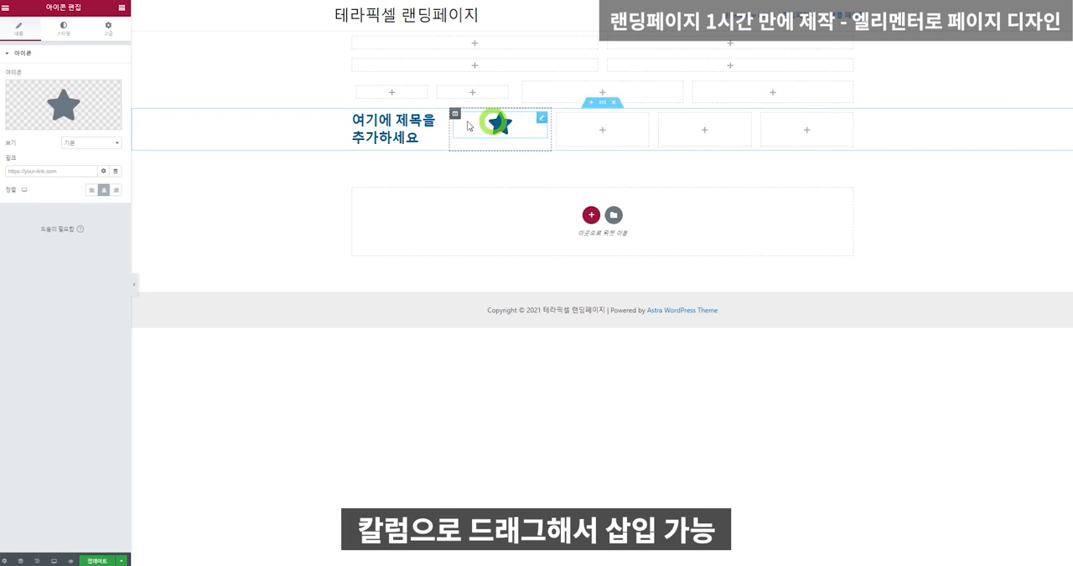
click(122, 8)
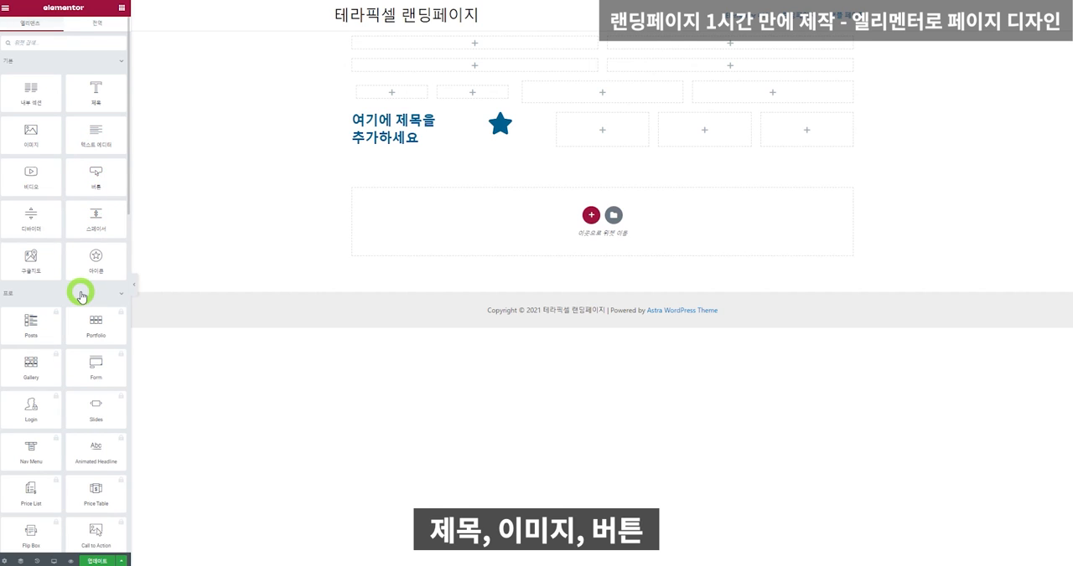
scroll(81, 295, down, 5)
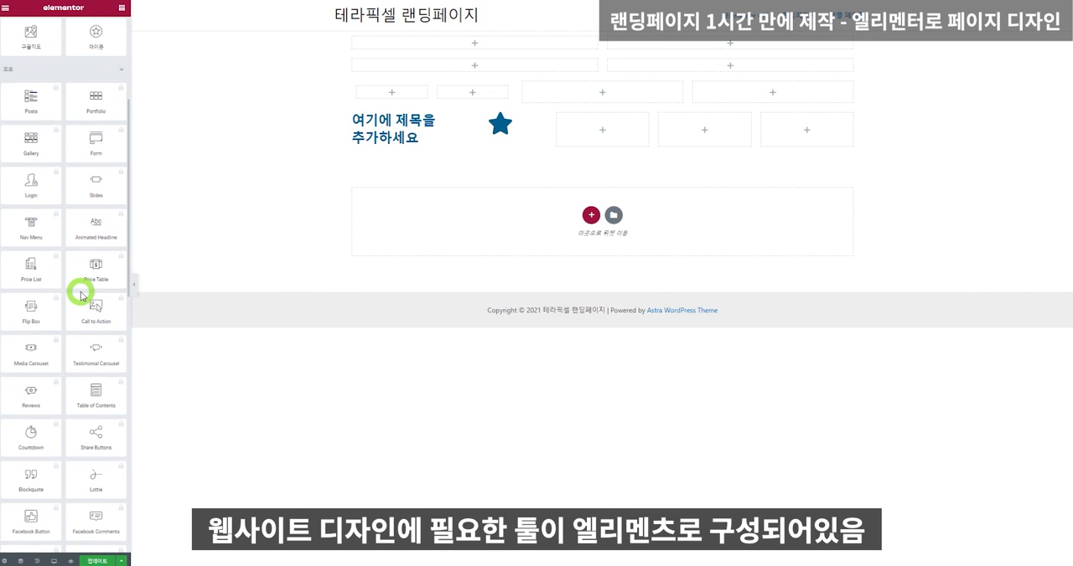
scroll(81, 294, up, 5)
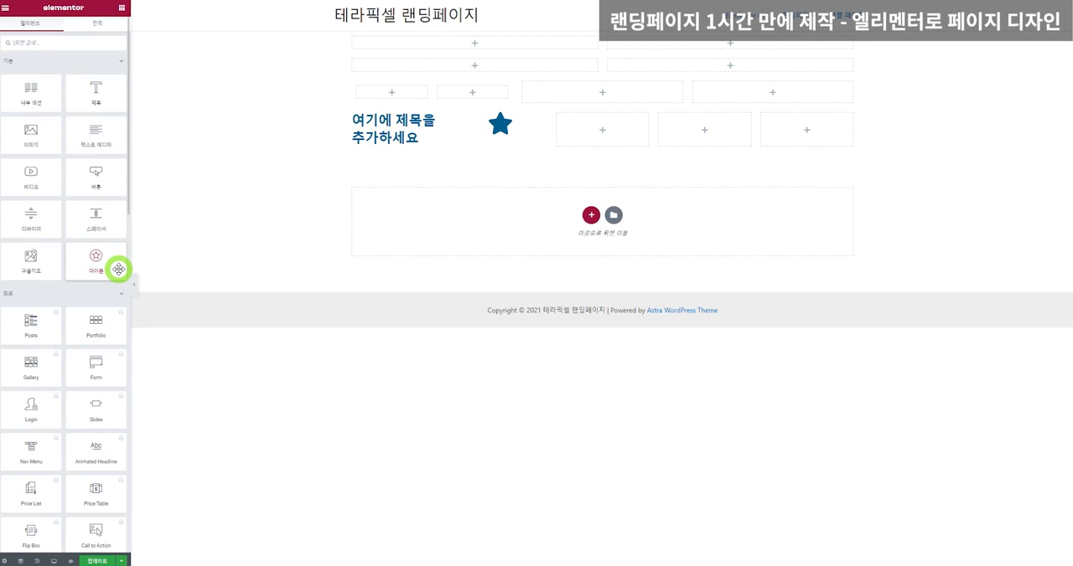
drag(99, 88, 491, 89)
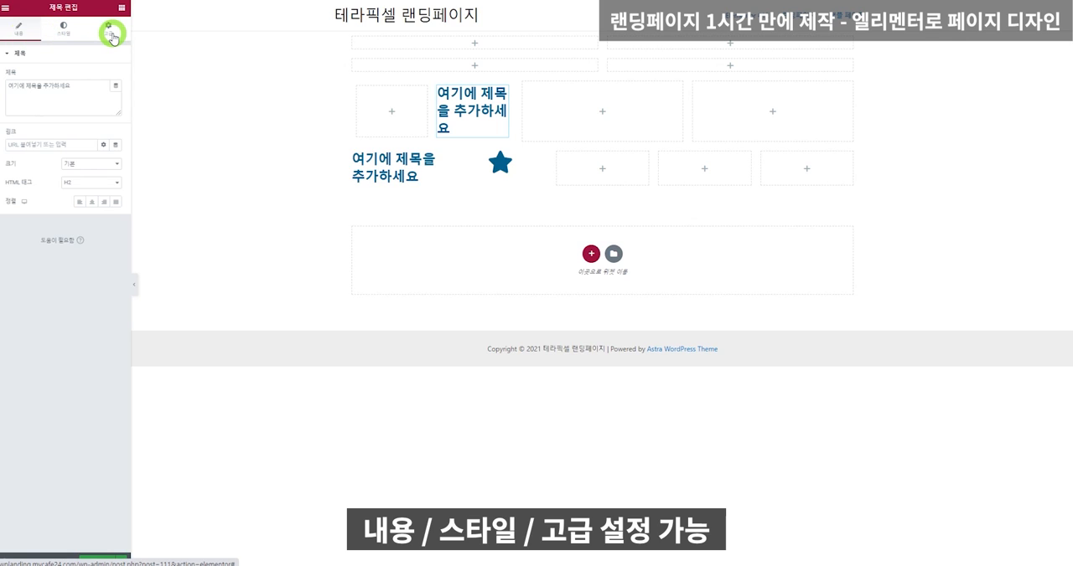
Examine the 내용, 스타일 and 고급 settings of the heading in the inner section.
drag(77, 86, 15, 86)
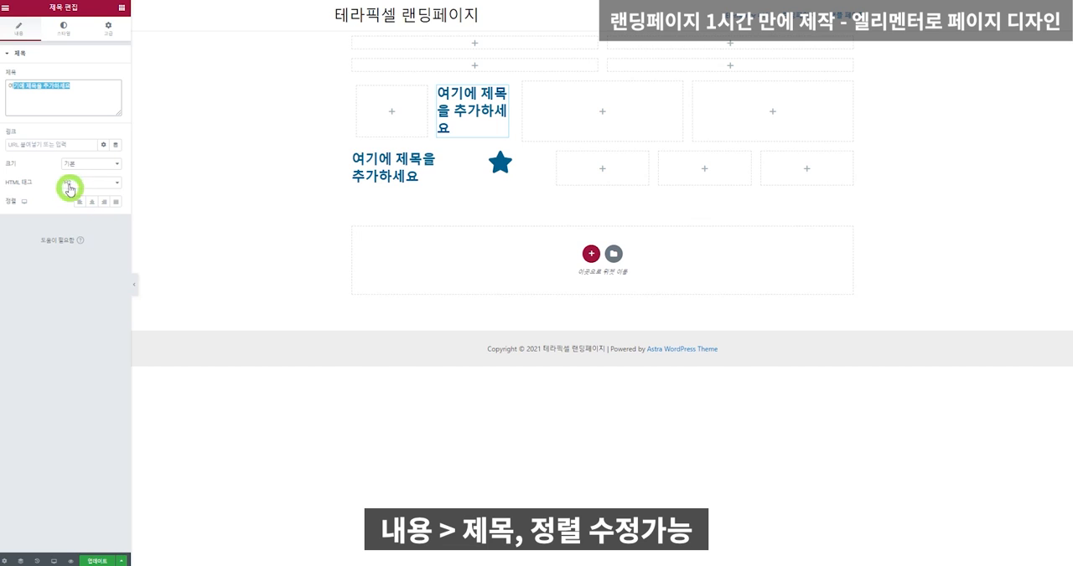
click(60, 34)
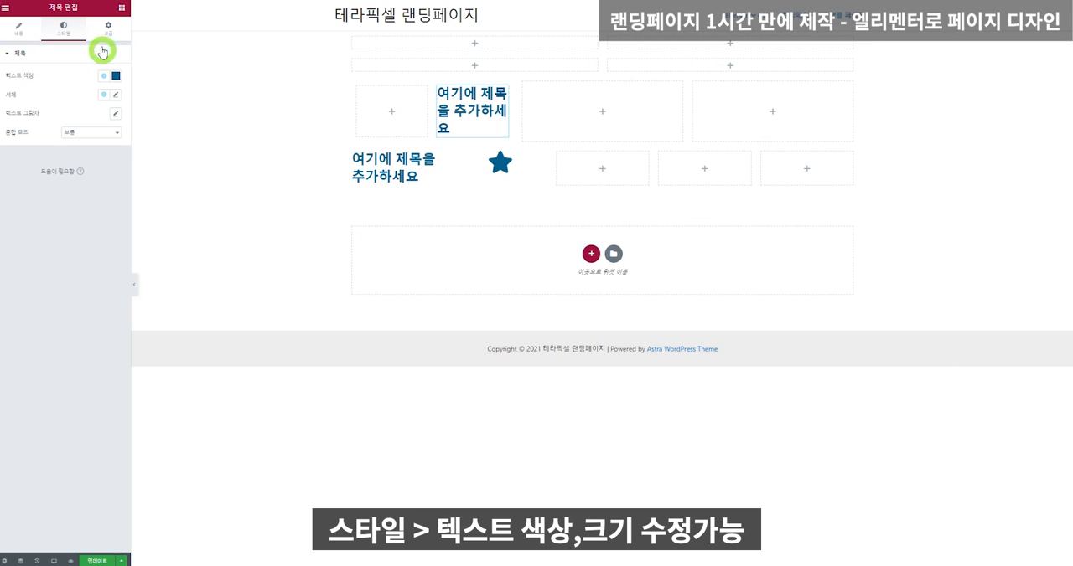
click(104, 30)
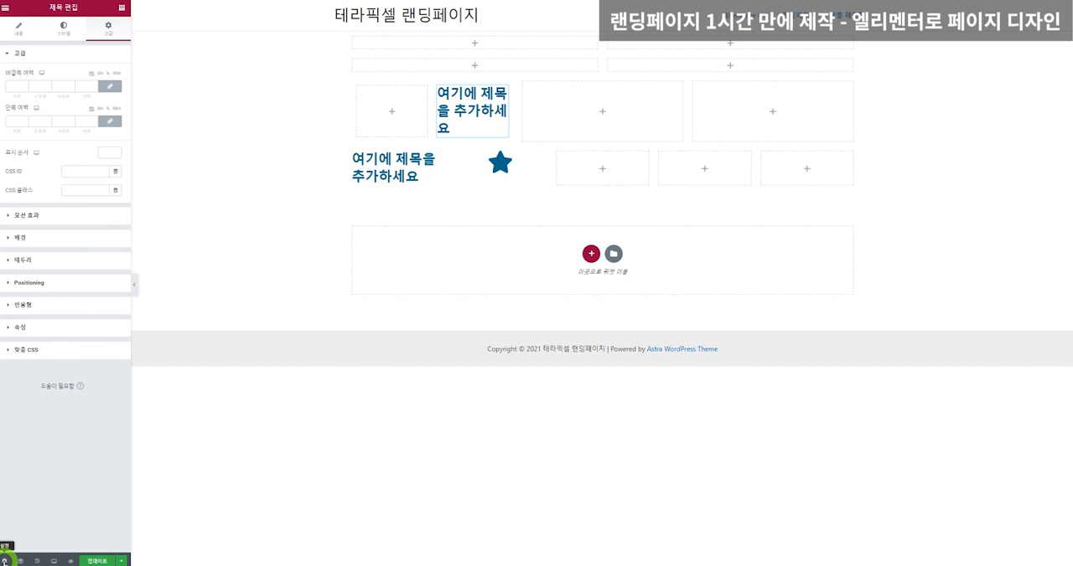
Set the page layout to Elementor 캔버스 in the page settings.
click(5, 560)
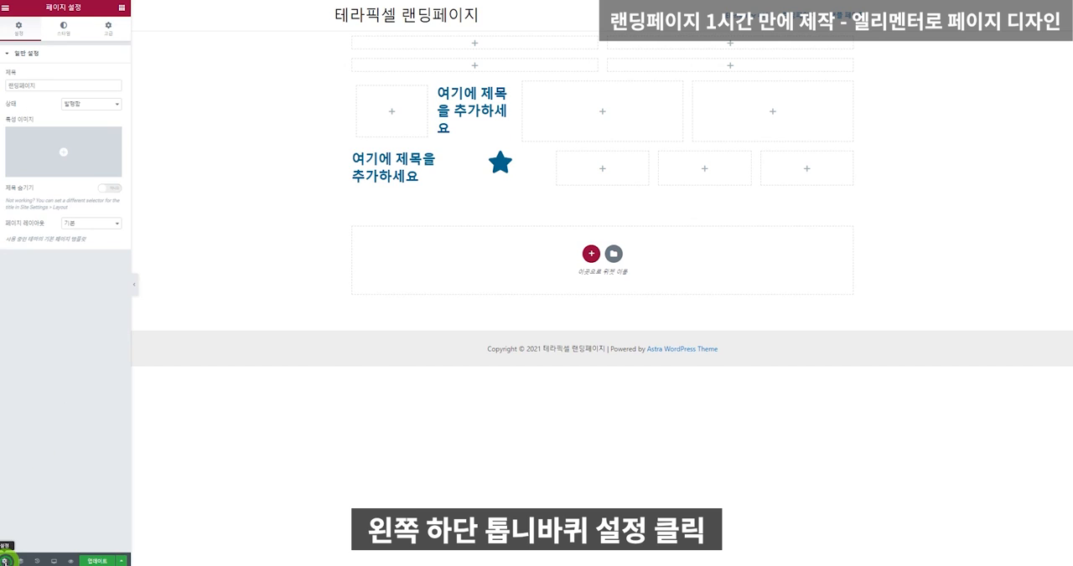
click(94, 225)
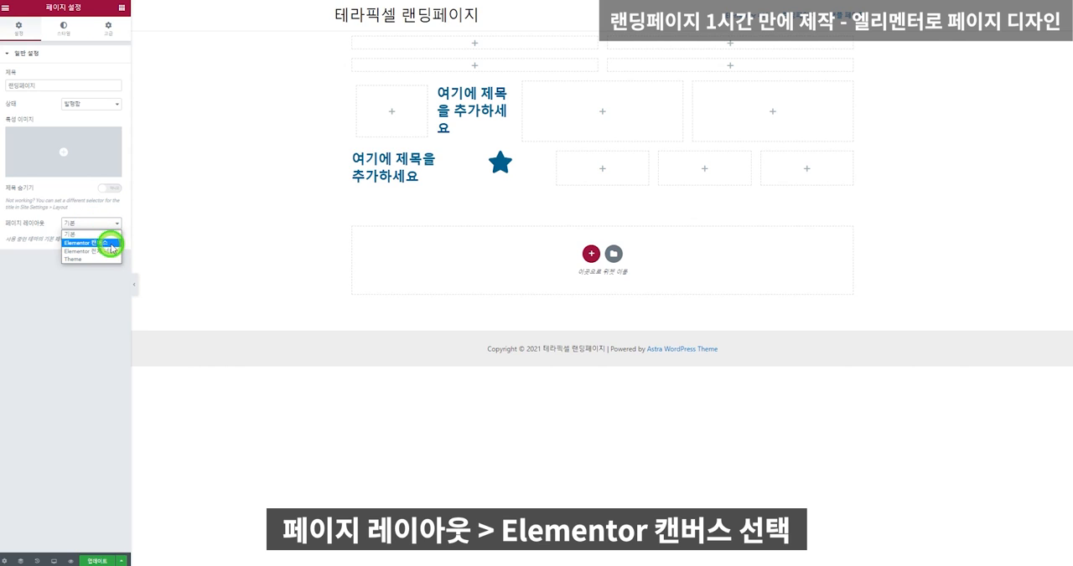
click(112, 243)
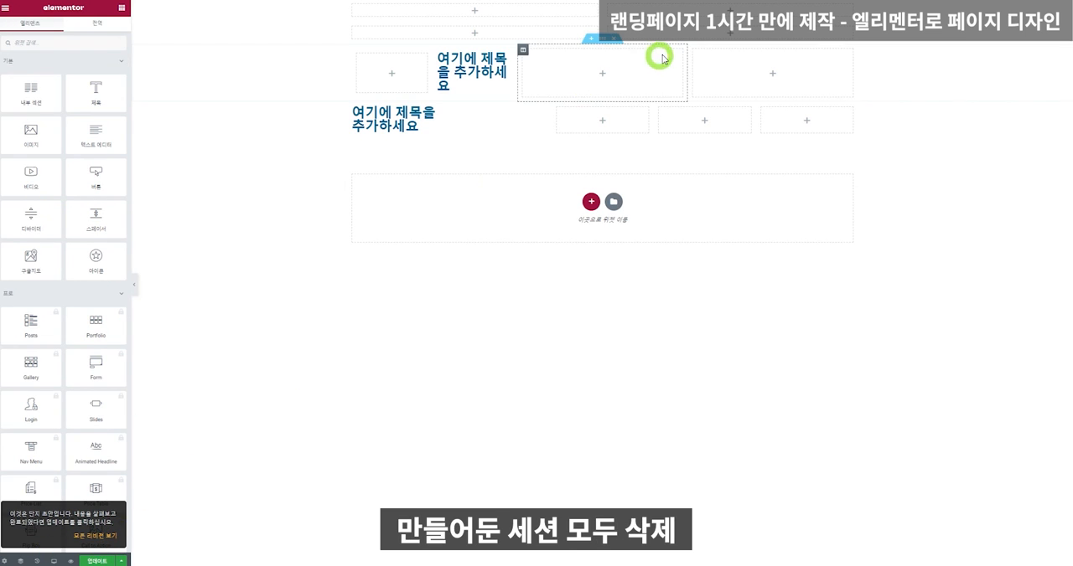
Delete all practice sections from the page.
click(614, 41)
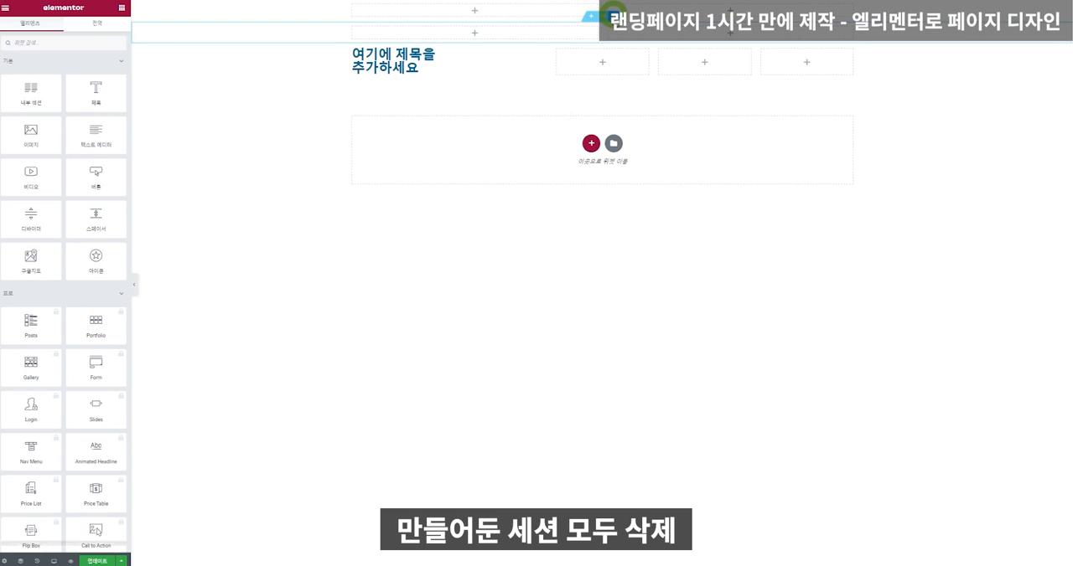
click(614, 22)
click(616, 15)
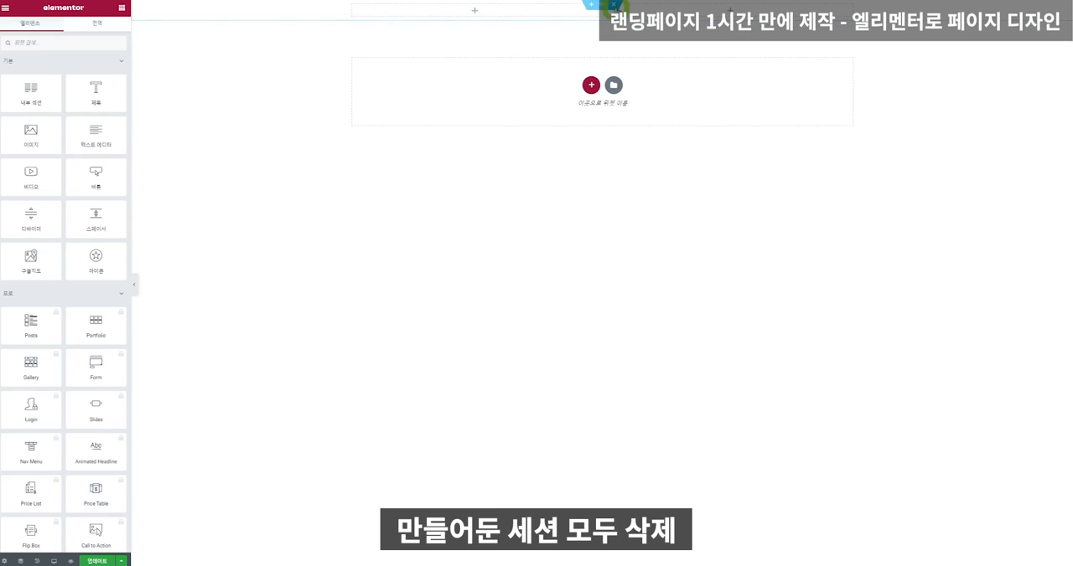
click(615, 6)
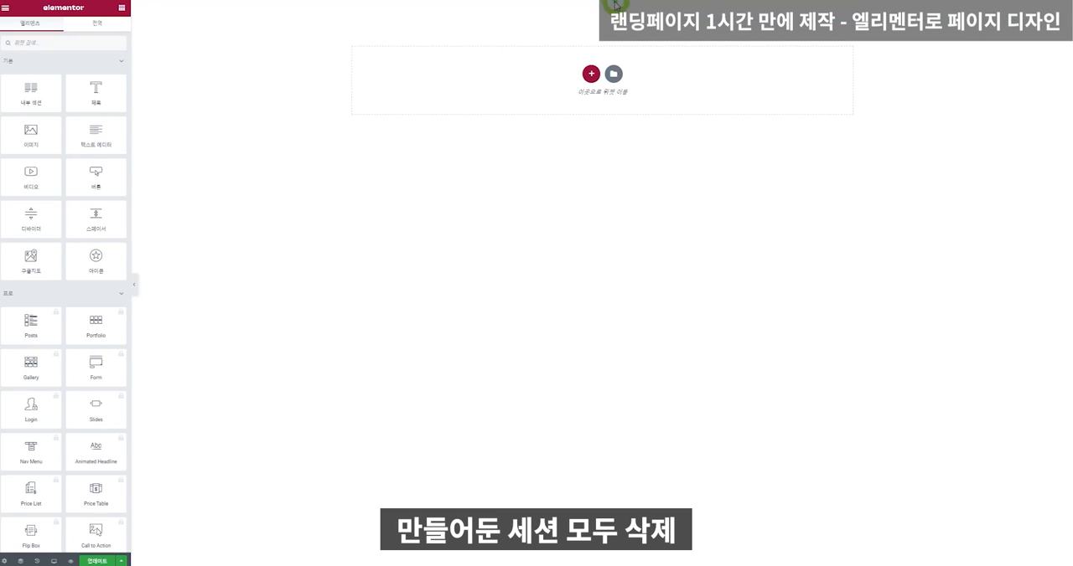
Add a one-column section to the page, checking the finished reference landing page in the other browser window before choosing the structure.
click(591, 76)
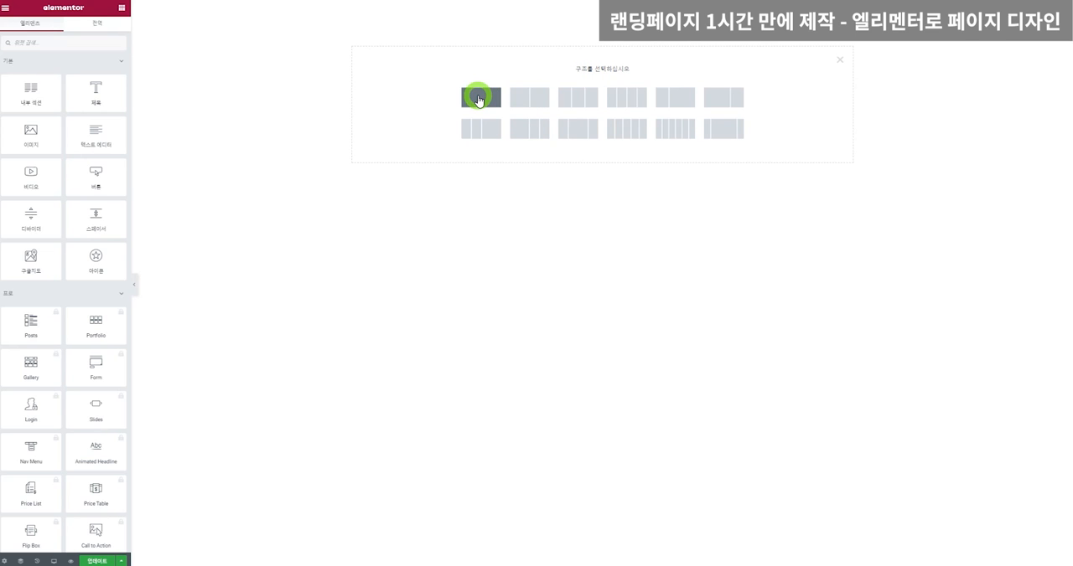
drag(0, 10, 661, 100)
scroll(610, 280, down, 3)
scroll(610, 280, down, 15)
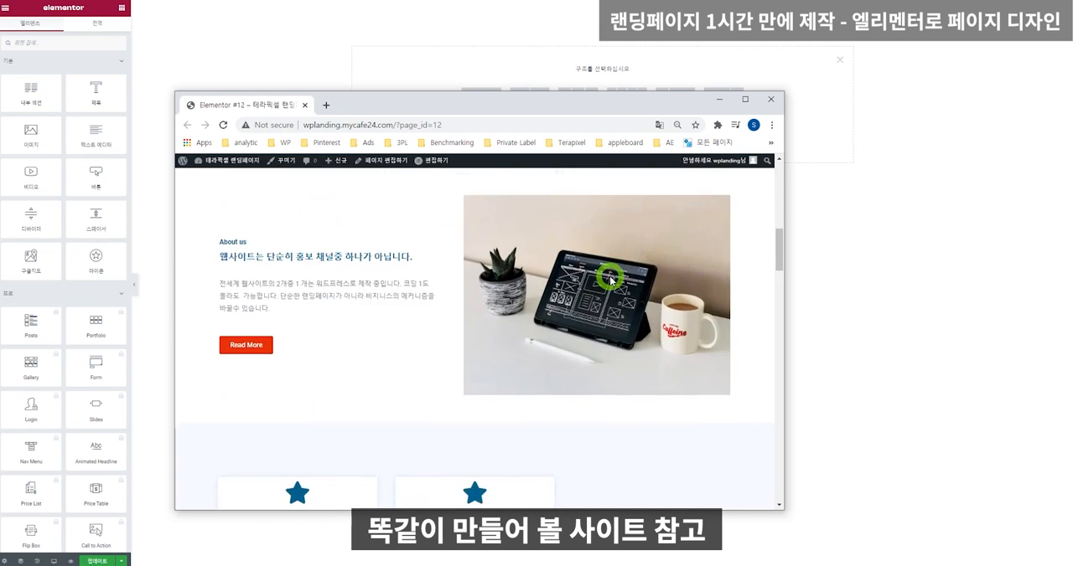
scroll(610, 278, down, 10)
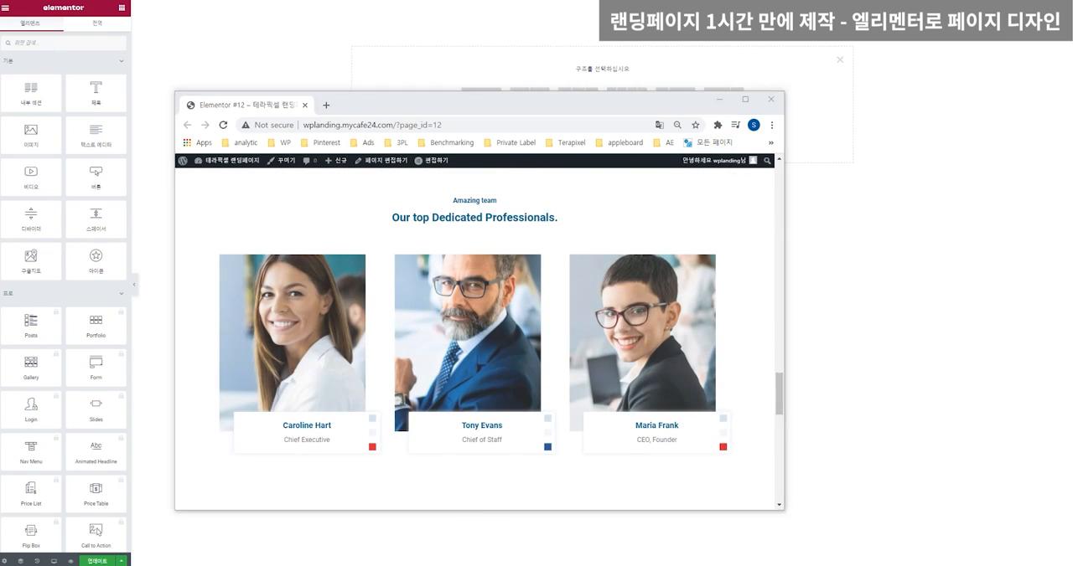
click(718, 100)
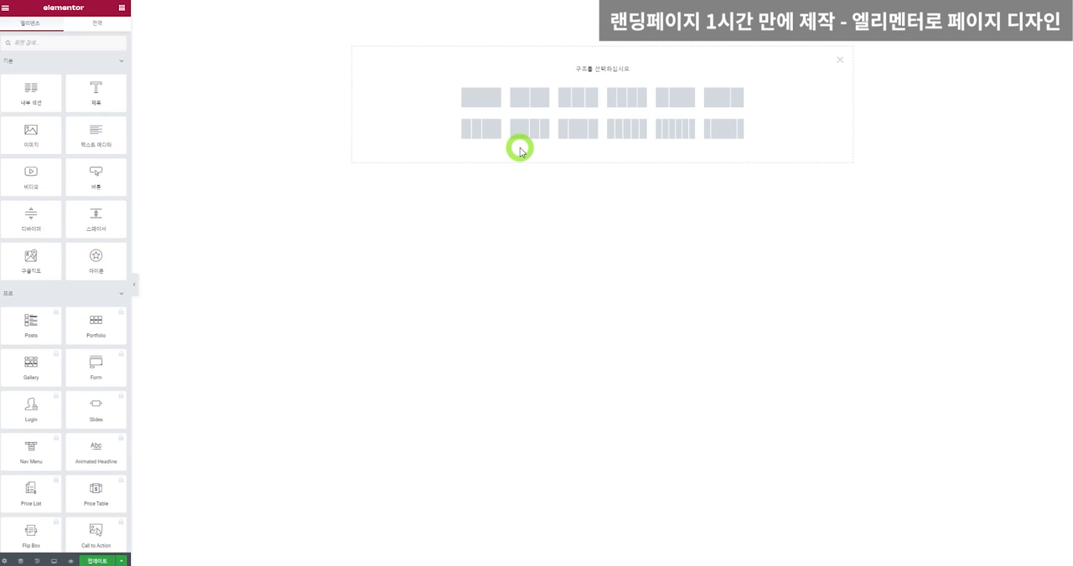
click(484, 99)
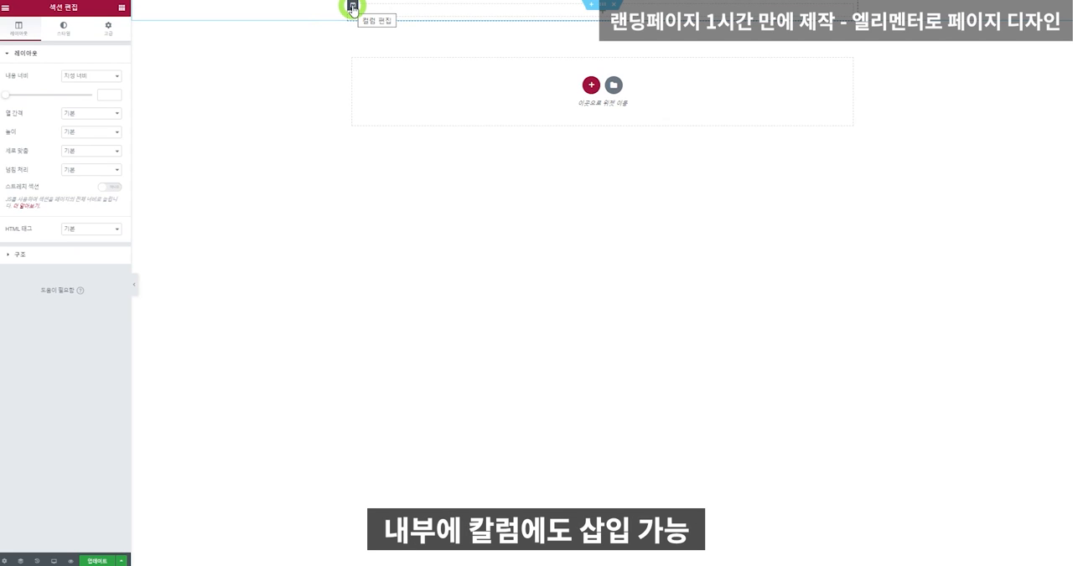
Turn on 스트레치 섹션 for the new section and try a different content width.
click(604, 11)
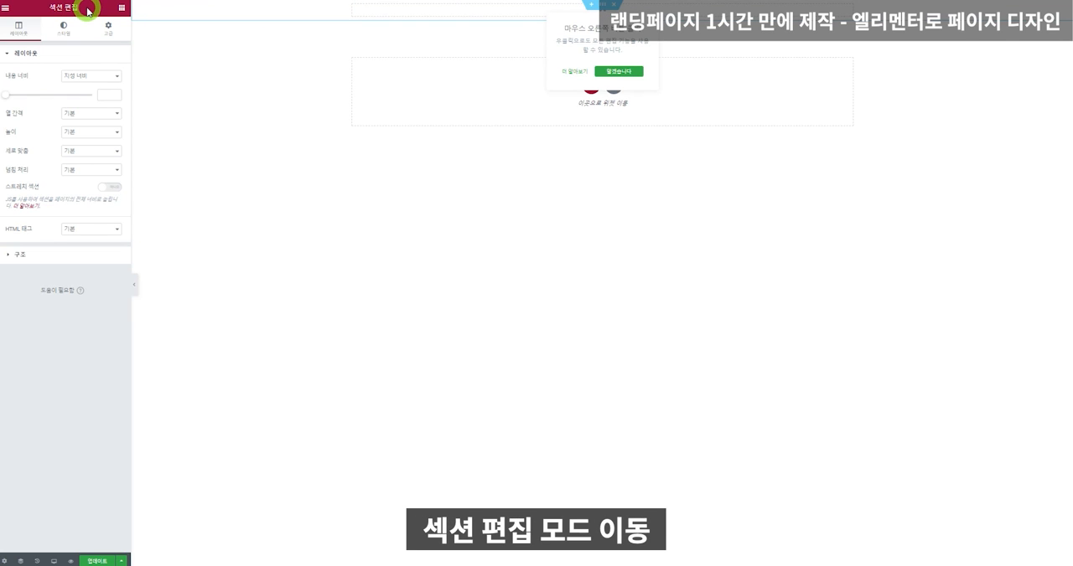
click(112, 187)
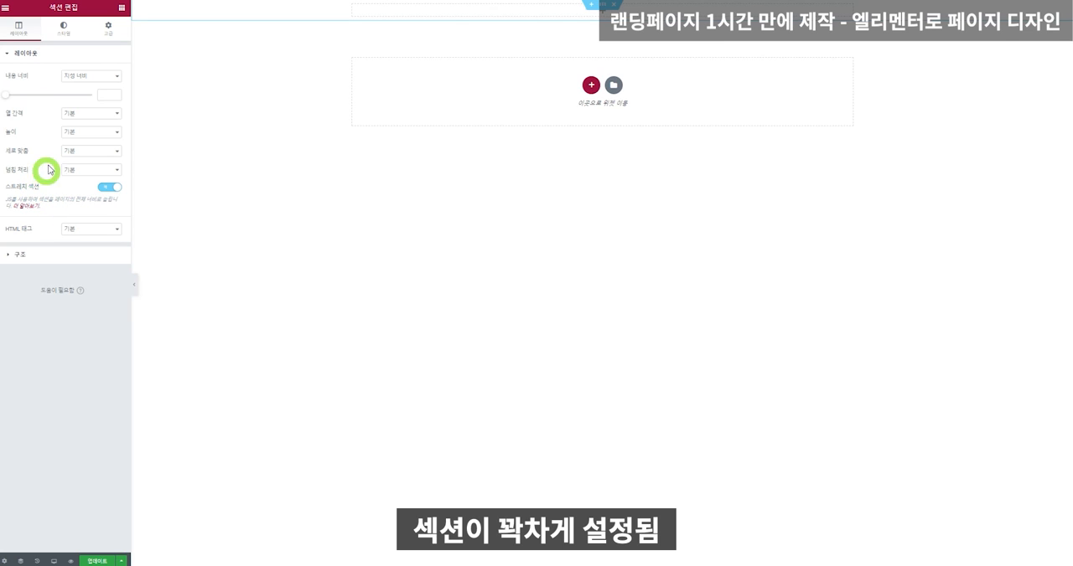
click(10, 96)
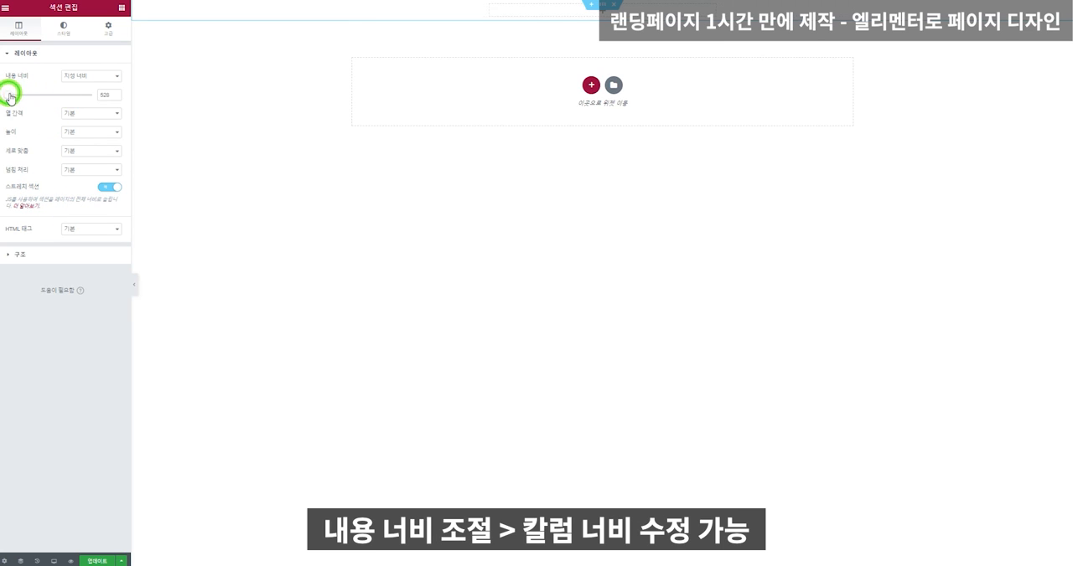
drag(10, 96, 601, 10)
Insert a 제목 widget in the section with the text "코딩 1도 없이, 상상하는 모든 것을 나의 웹사이트에 !".
click(121, 7)
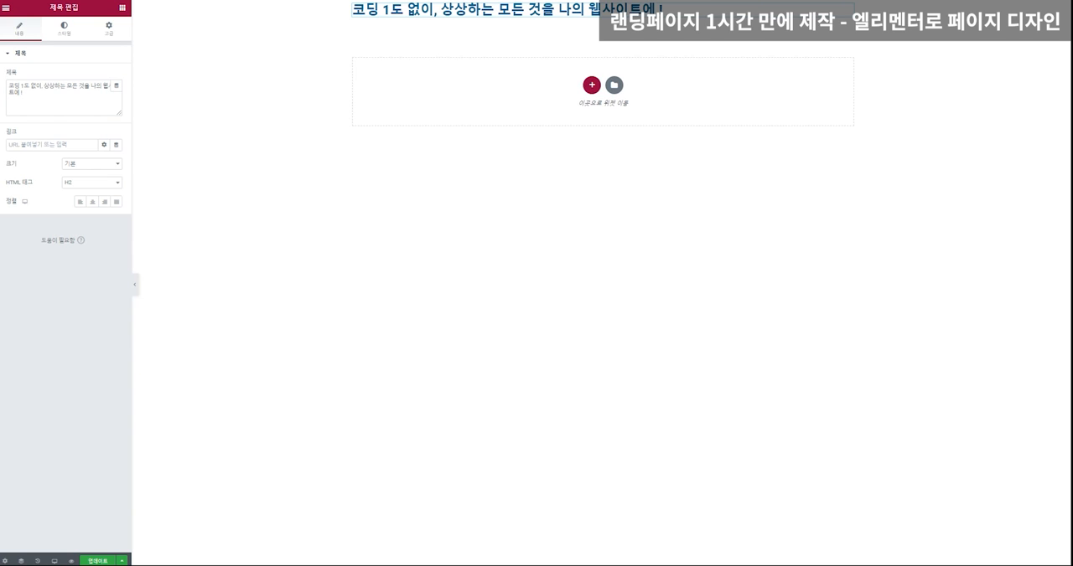
Add a 제목 widget reading "Designed by Terapixel" below the first heading, and a 버튼 widget beneath it.
click(123, 8)
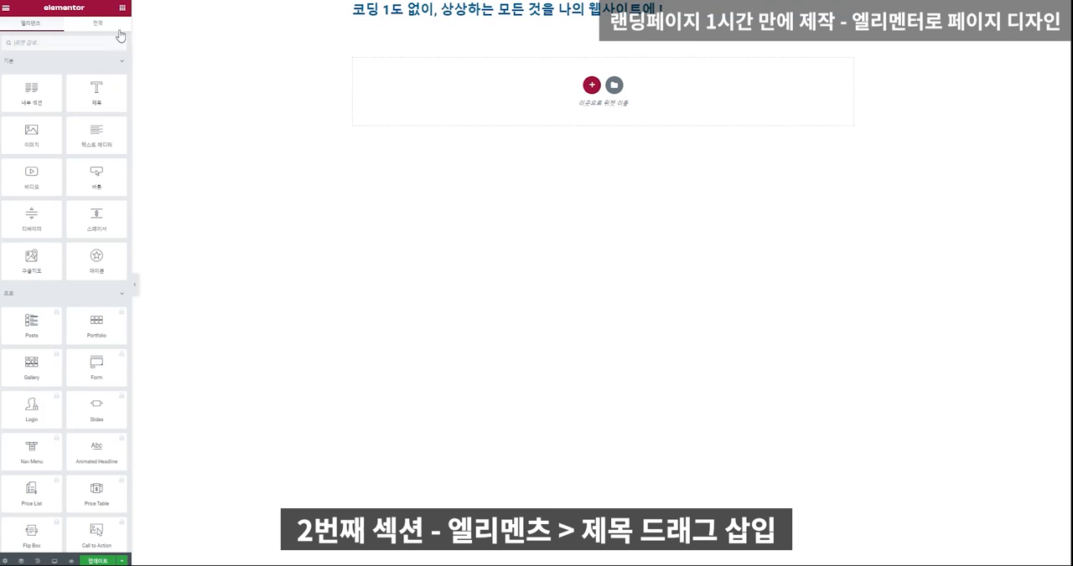
drag(99, 92, 532, 18)
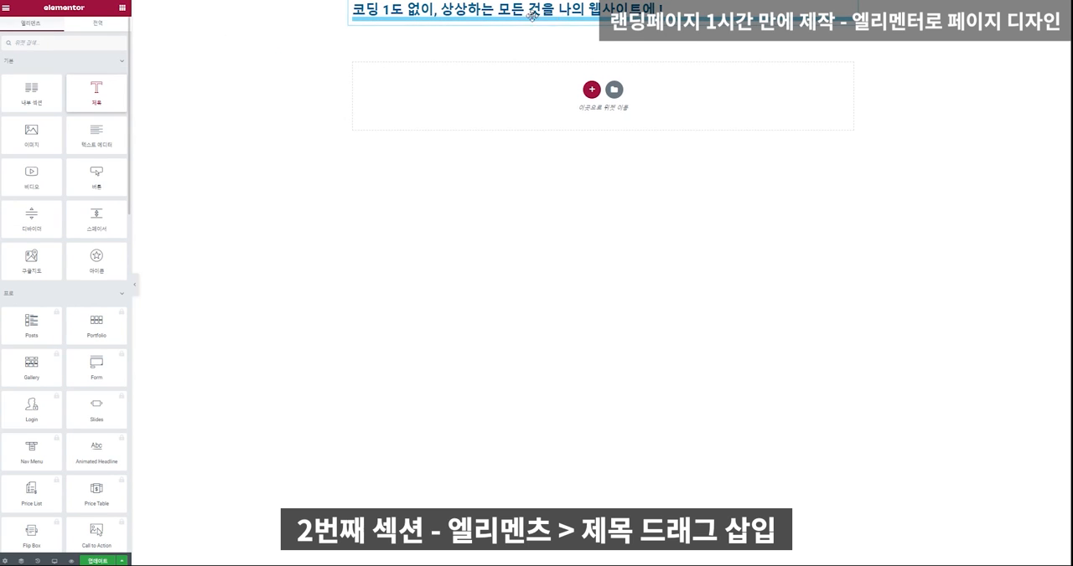
click(88, 85)
key(ctrl+a)
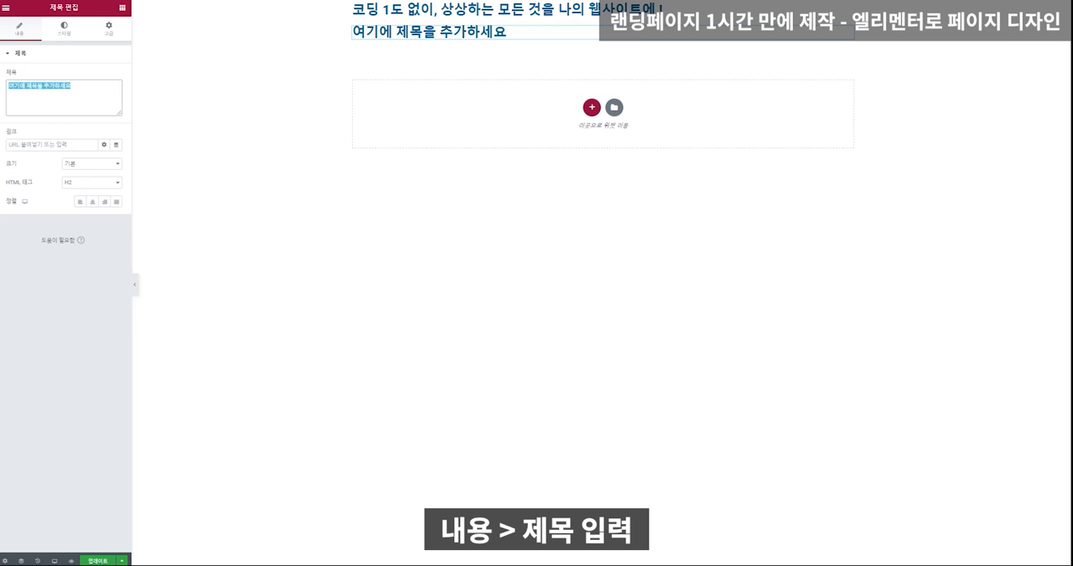
text(Designed by Terapixel)
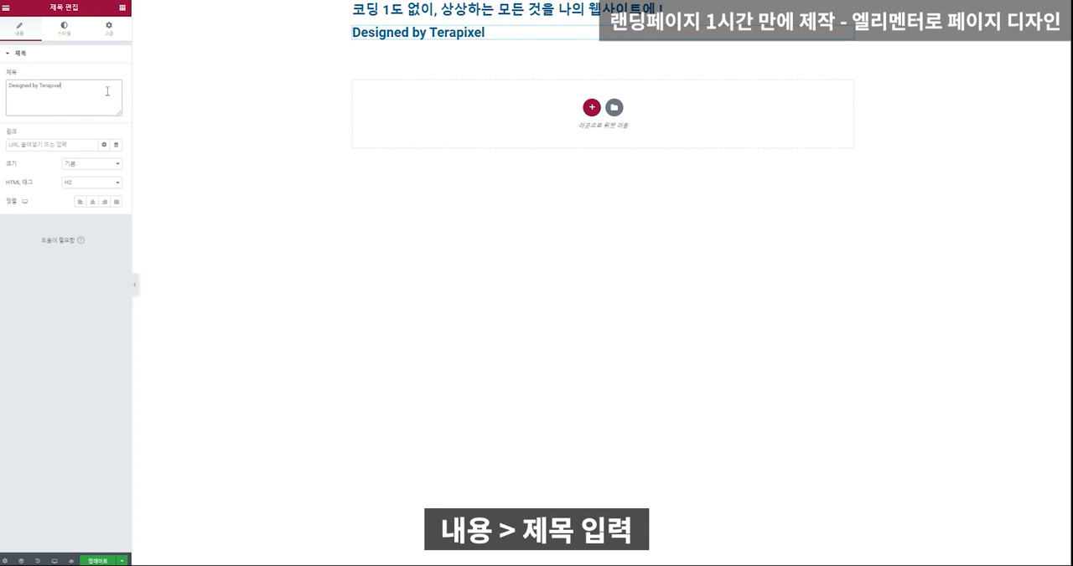
click(122, 6)
drag(98, 174, 452, 40)
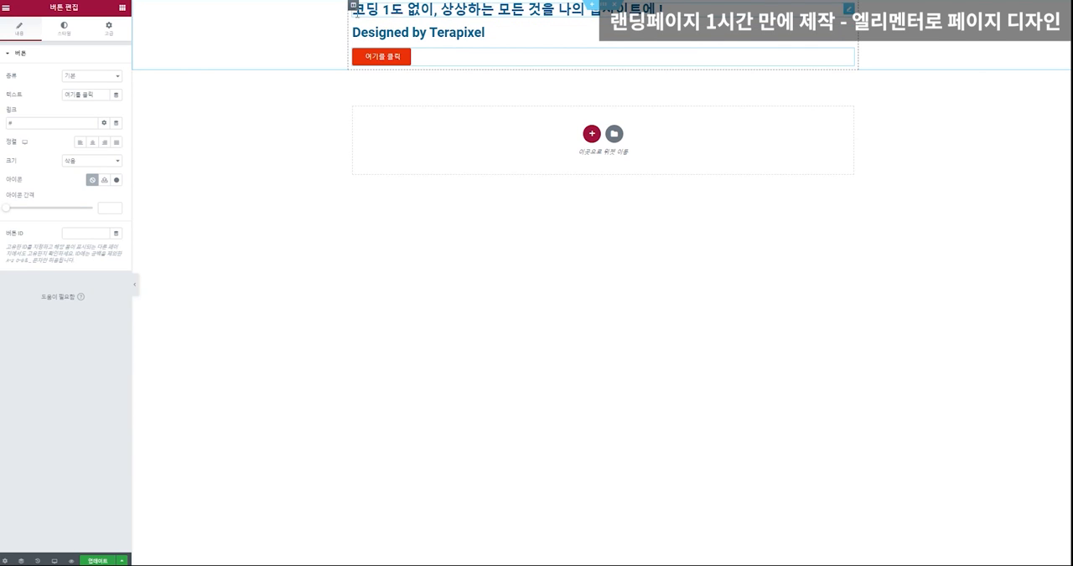
Open the section's settings and examine the first heading's content, style and advanced settings.
right_click(210, 87)
click(222, 92)
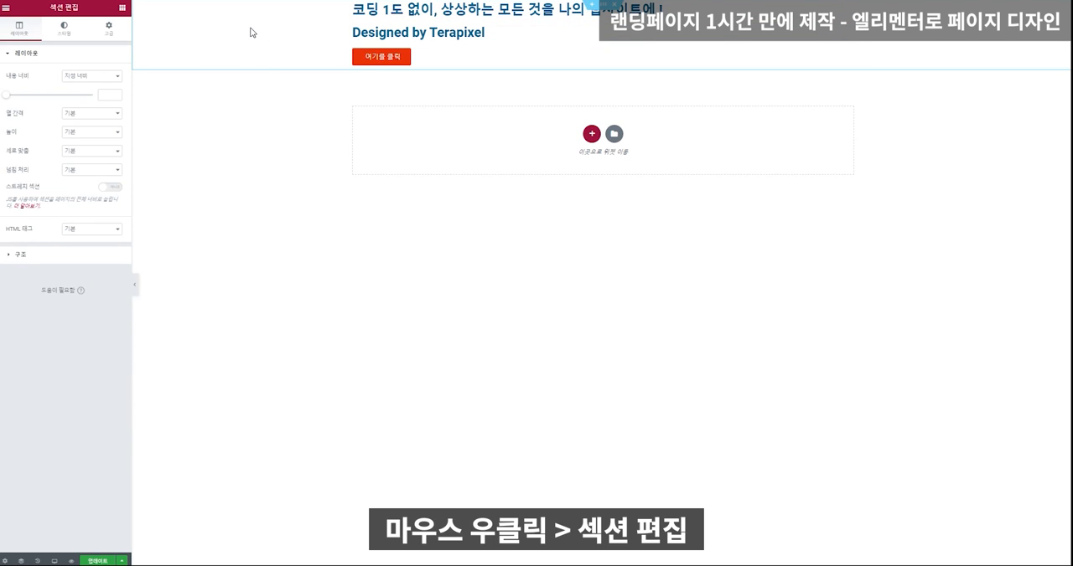
right_click(250, 32)
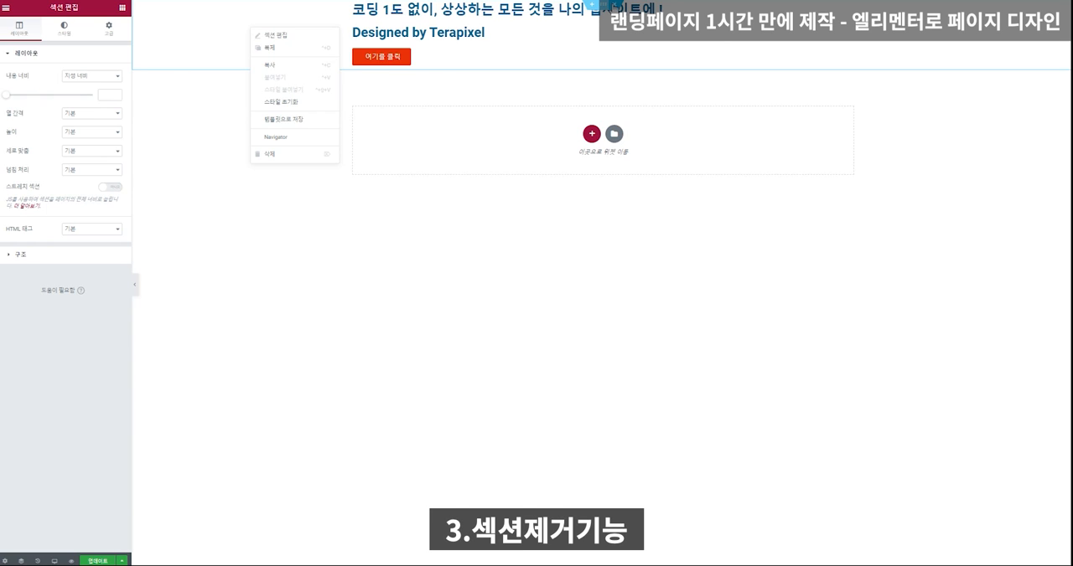
click(604, 10)
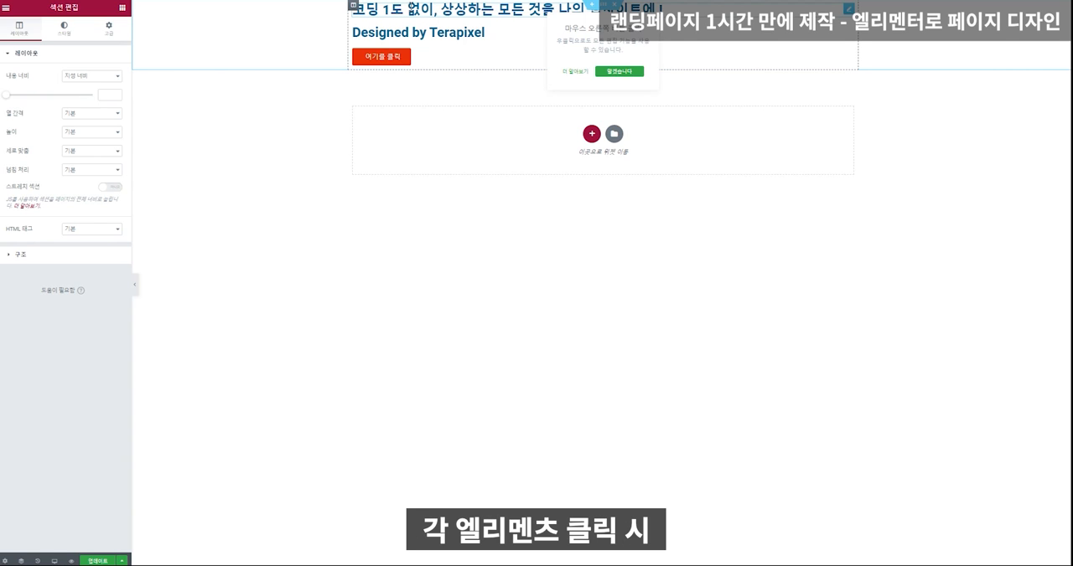
click(486, 10)
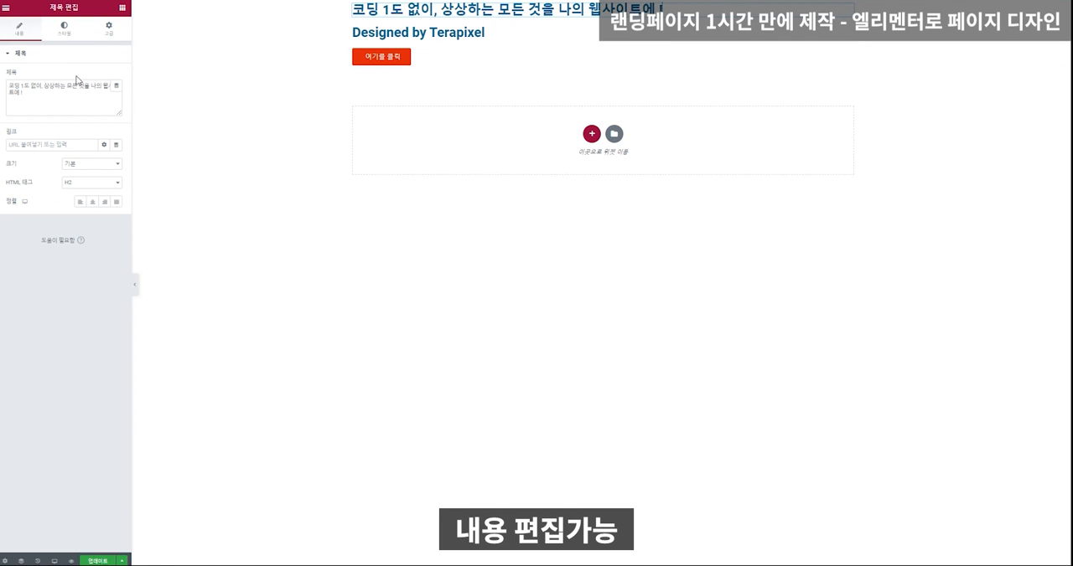
click(64, 33)
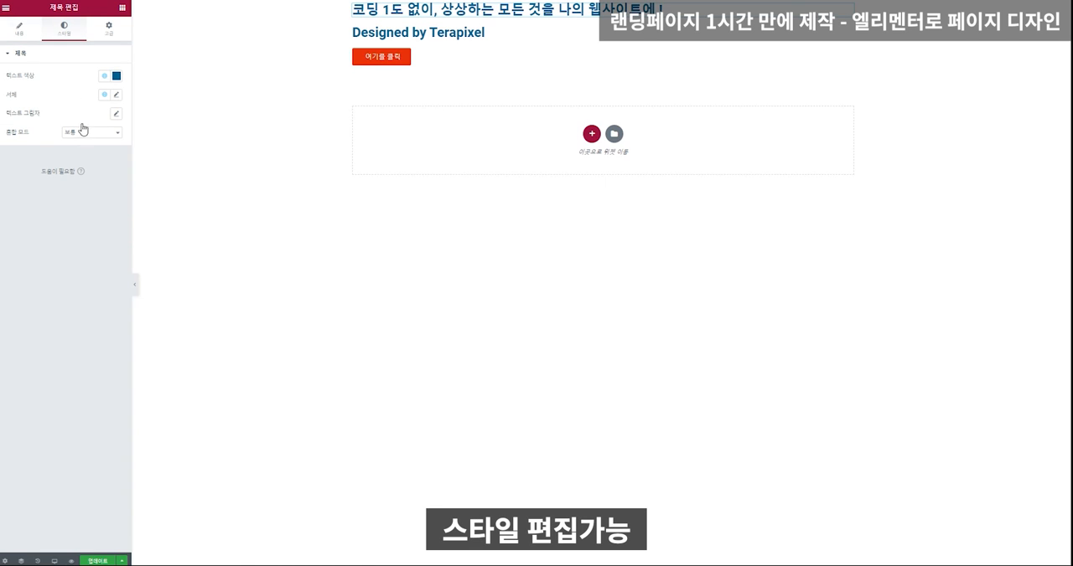
click(111, 34)
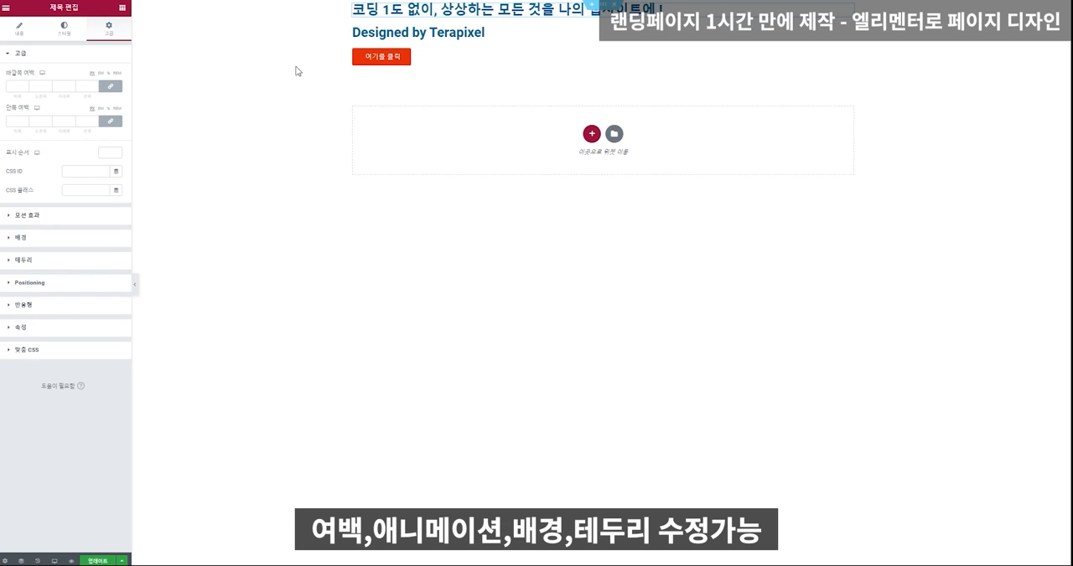
Give the section a classic background in bright red.
right_click(230, 26)
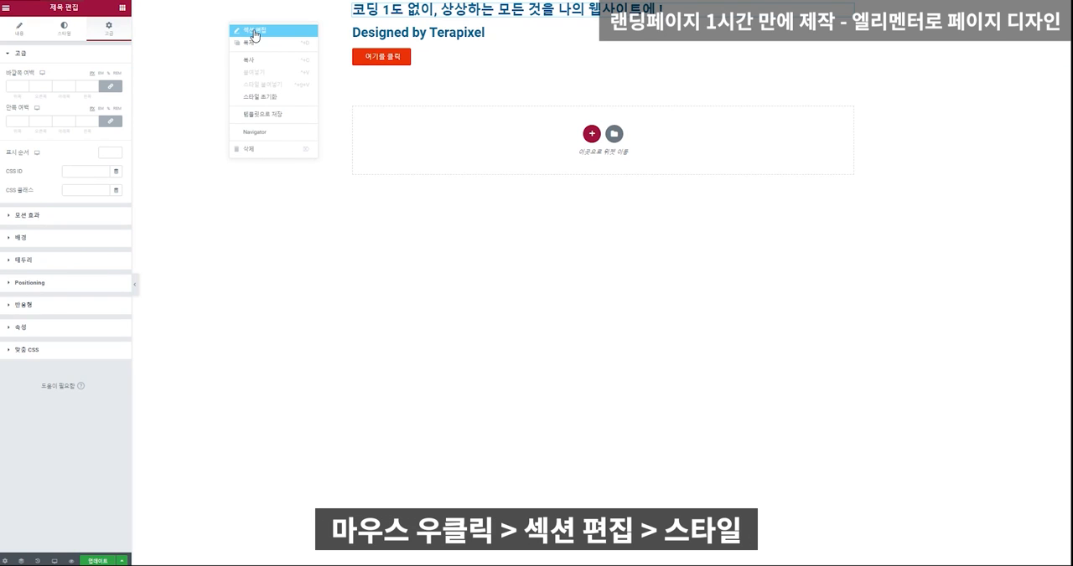
click(255, 34)
click(62, 32)
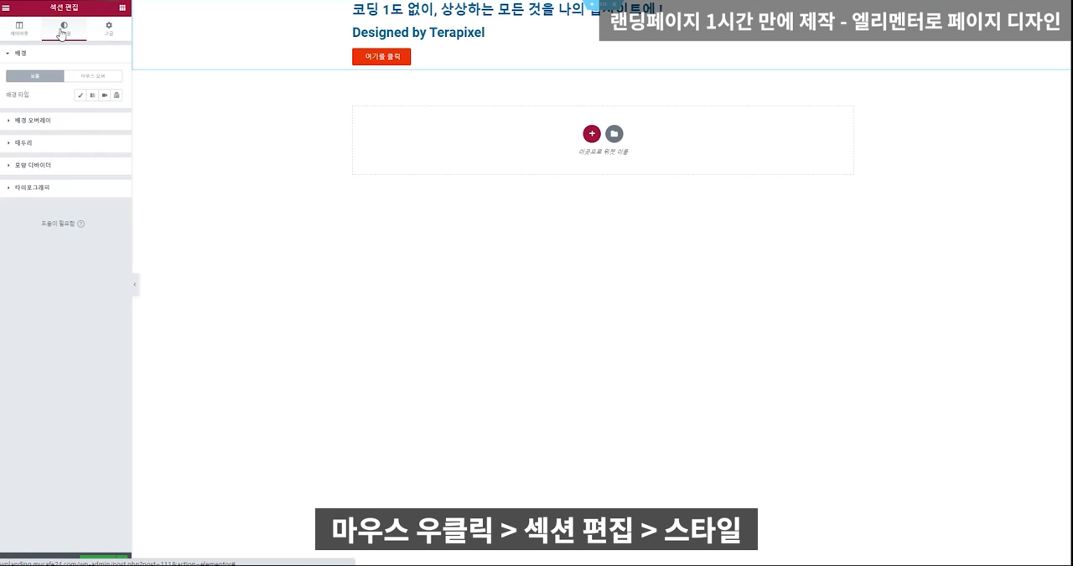
click(81, 98)
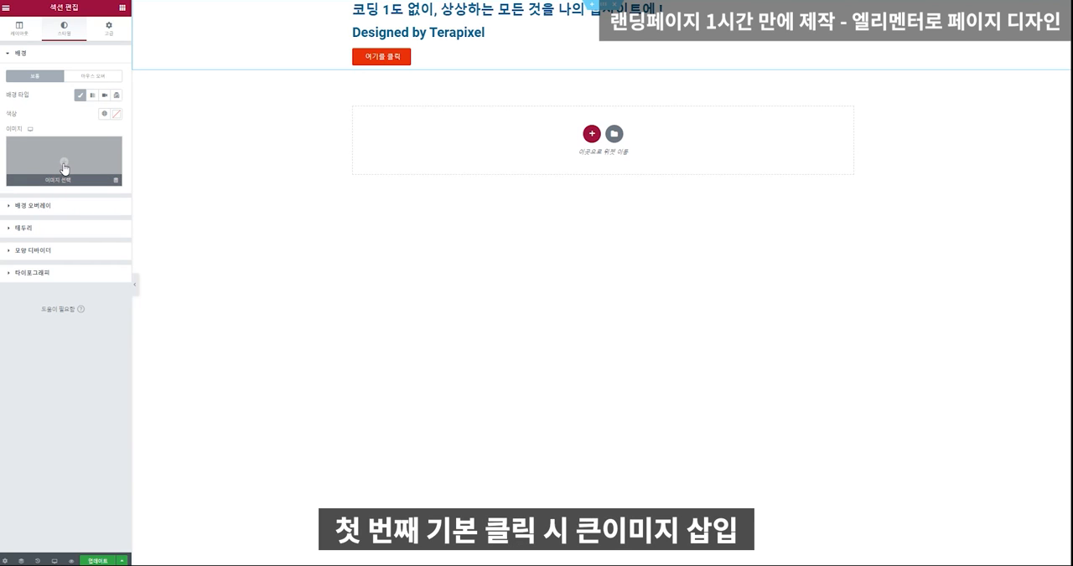
click(116, 114)
drag(101, 155, 128, 159)
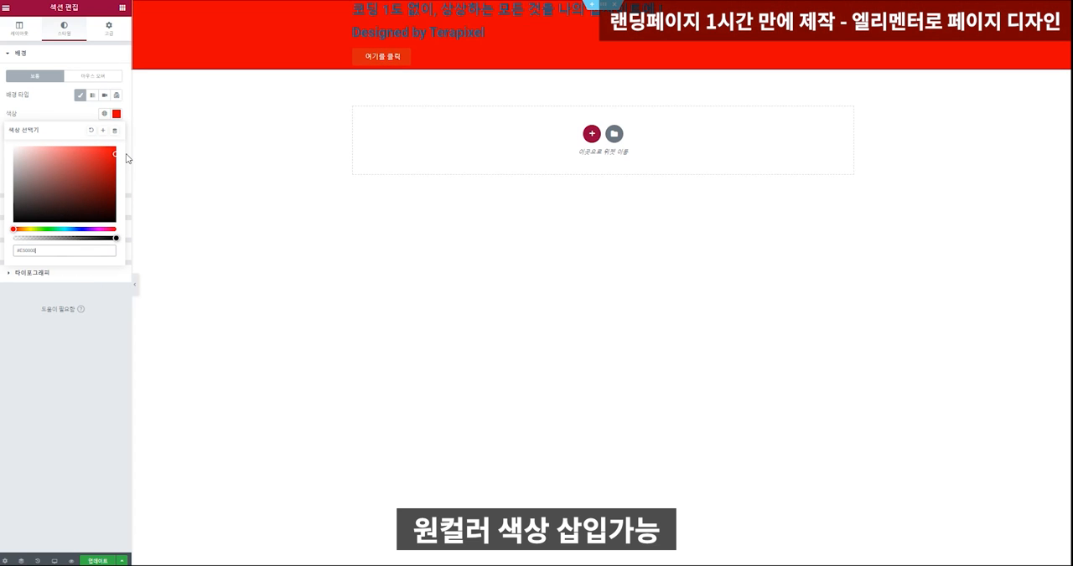
Try the gradient background with a darker red second color, as well as the video and slideshow background types.
click(92, 95)
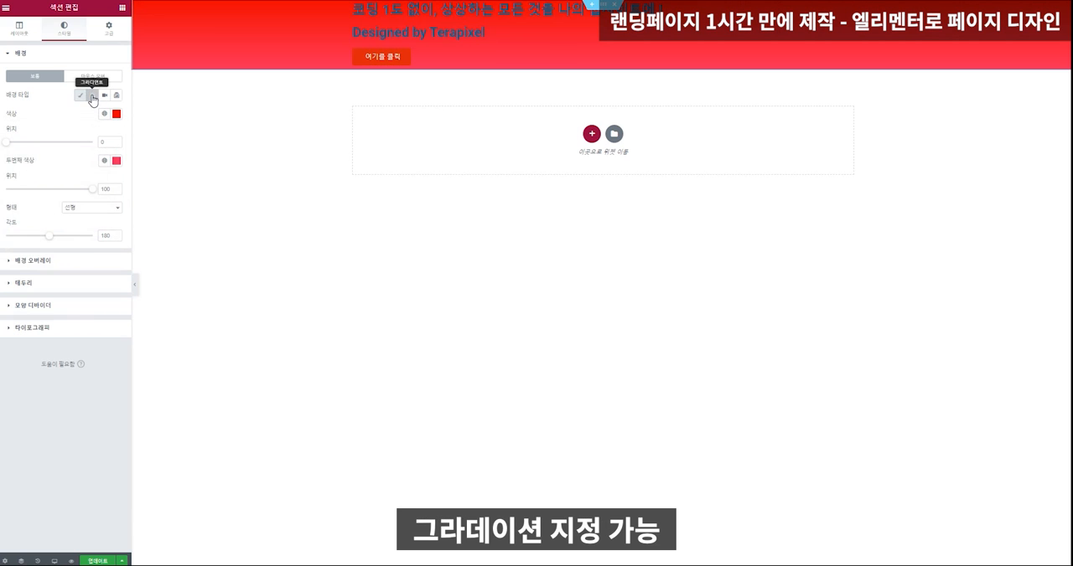
click(116, 160)
mouse_move(110, 201)
mouse_down()
mouse_move(108, 227)
mouse_move(114, 214)
mouse_up()
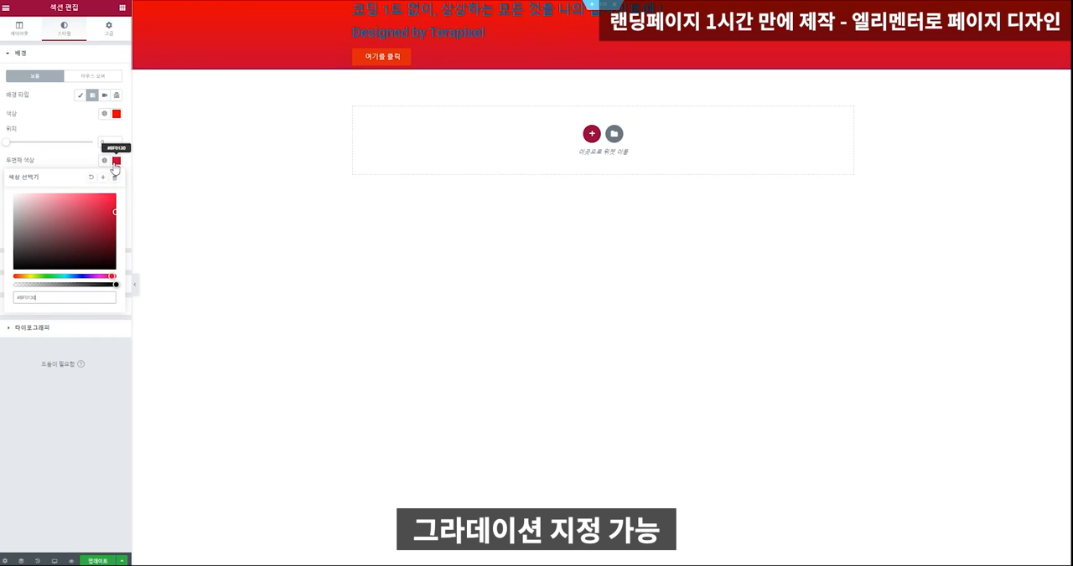
click(104, 95)
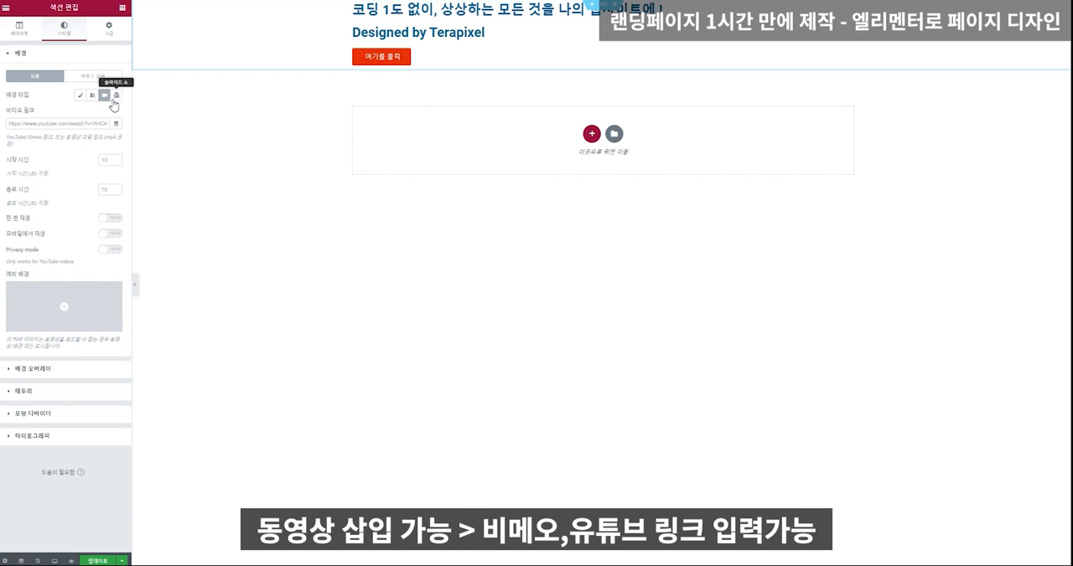
click(116, 94)
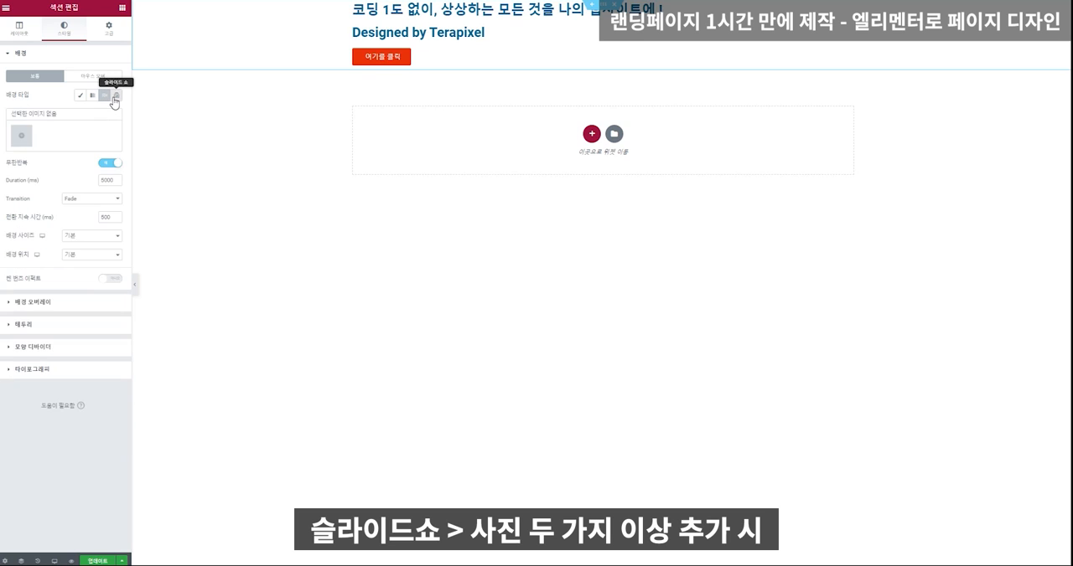
click(22, 135)
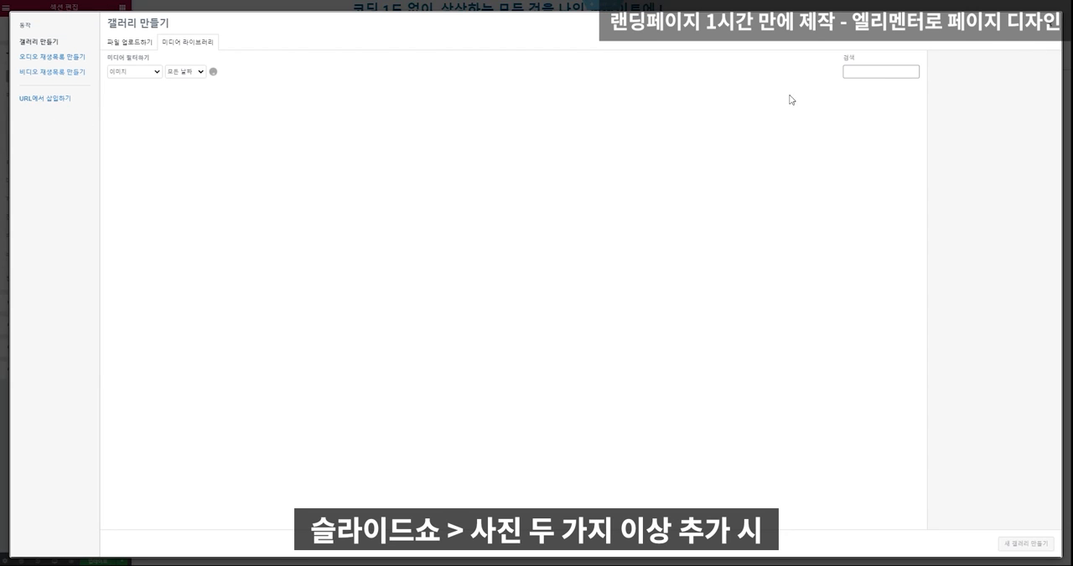
click(1054, 31)
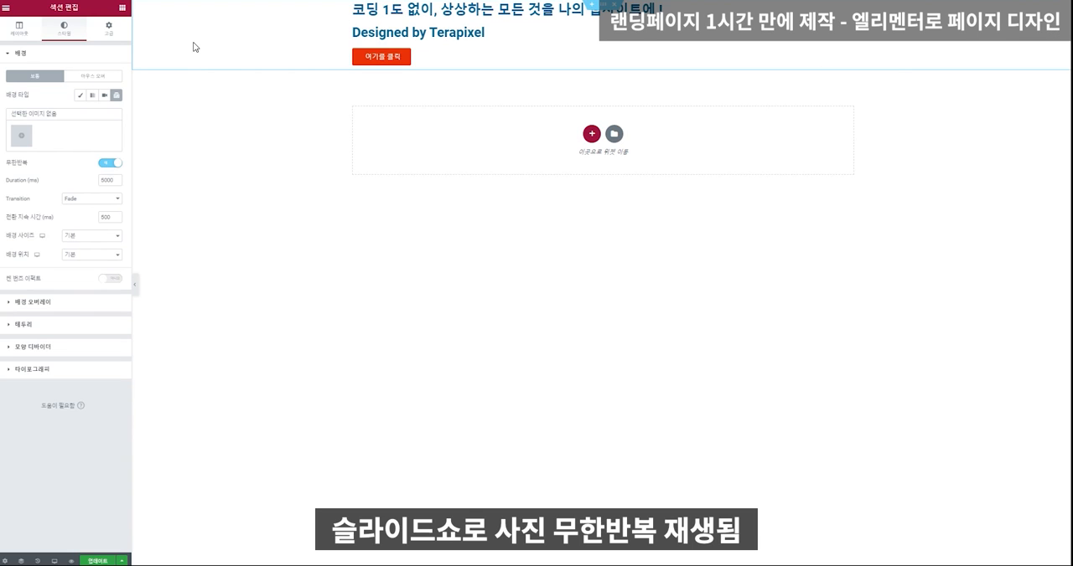
Return the section to the classic background type and use the mountain lake photo as its background image.
click(80, 98)
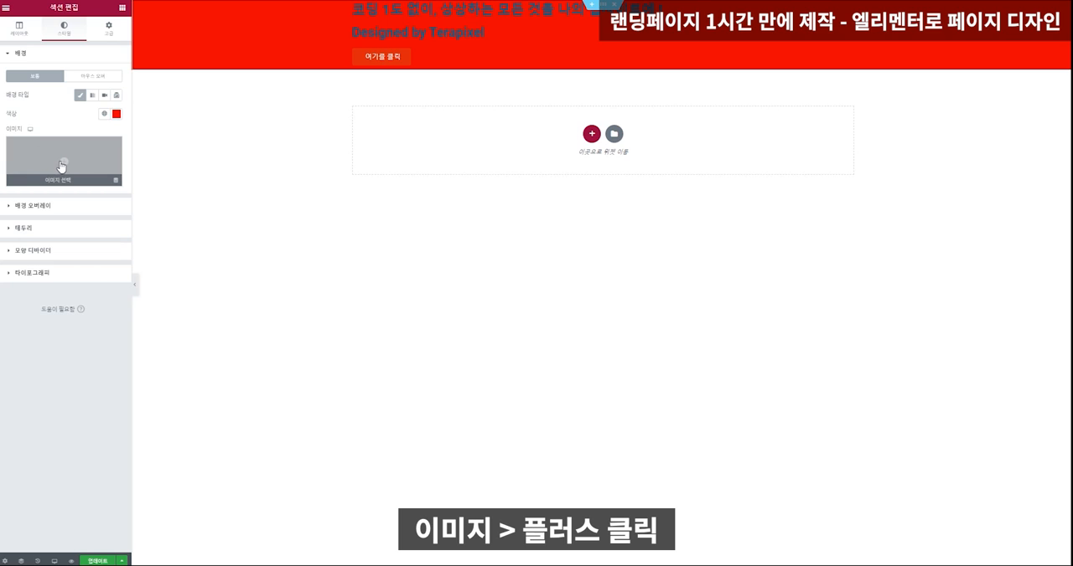
click(63, 165)
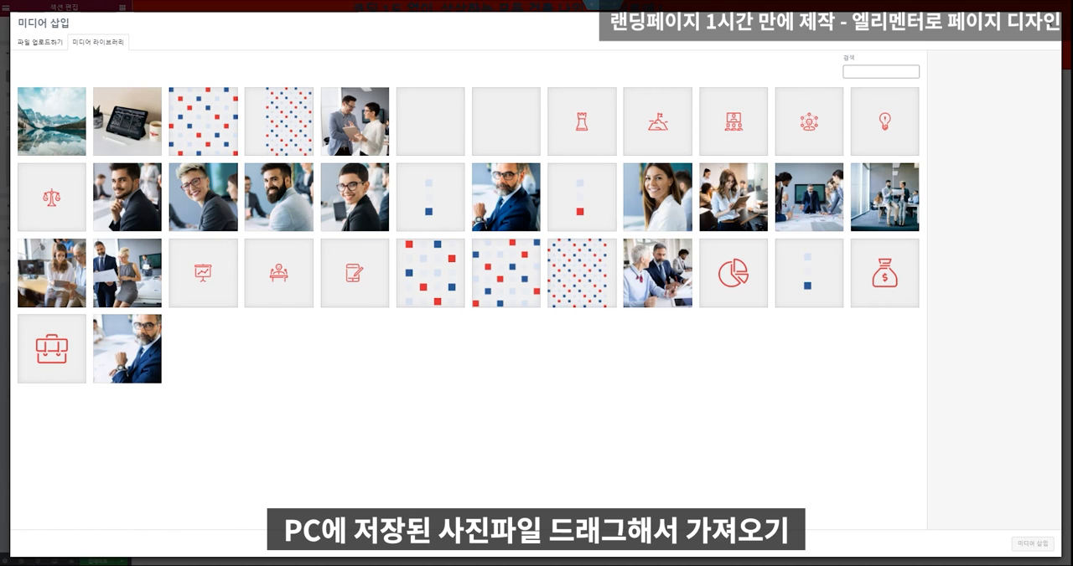
drag(2, 213, 361, 215)
click(40, 133)
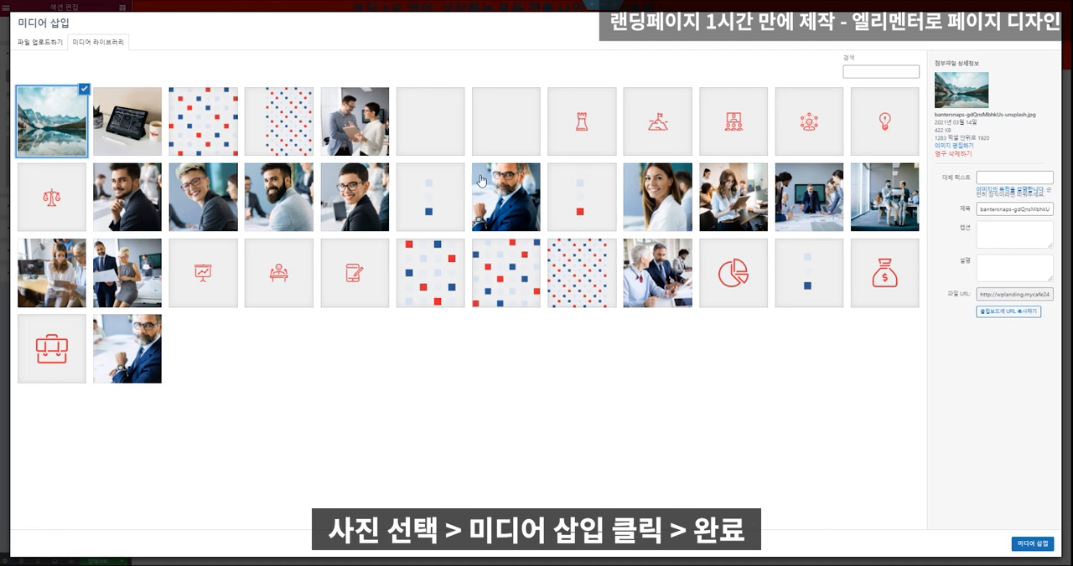
click(1039, 545)
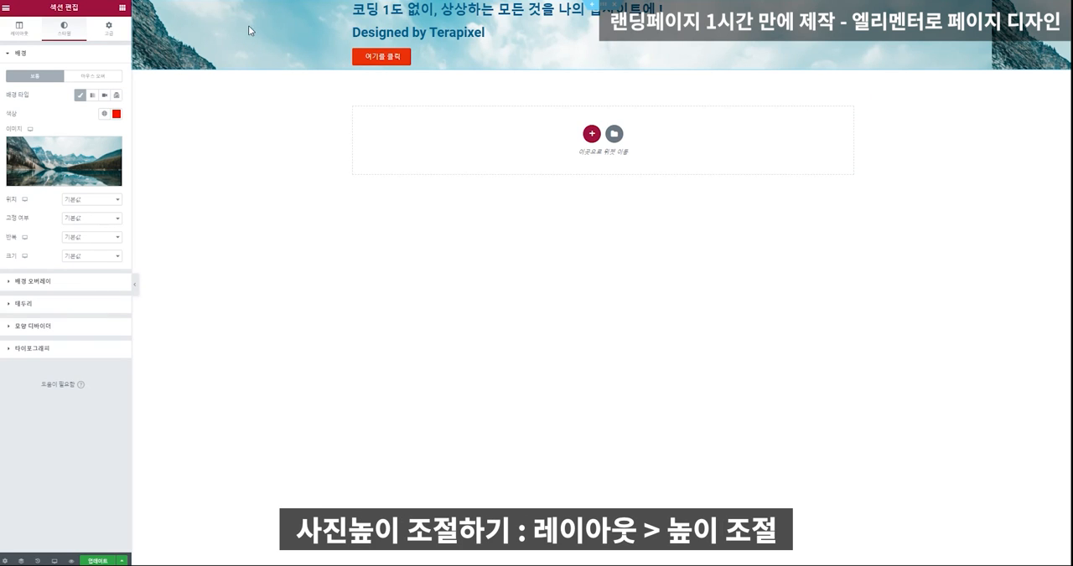
Try the section height 화면에 맞춤, then change it to 최소 높이 with a value of about 1025.
click(20, 32)
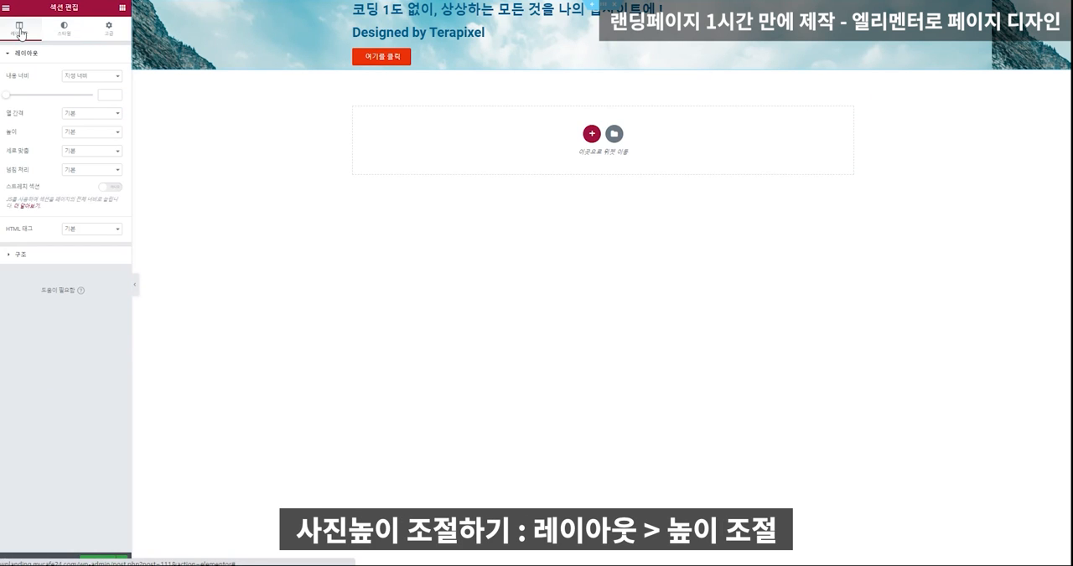
click(84, 132)
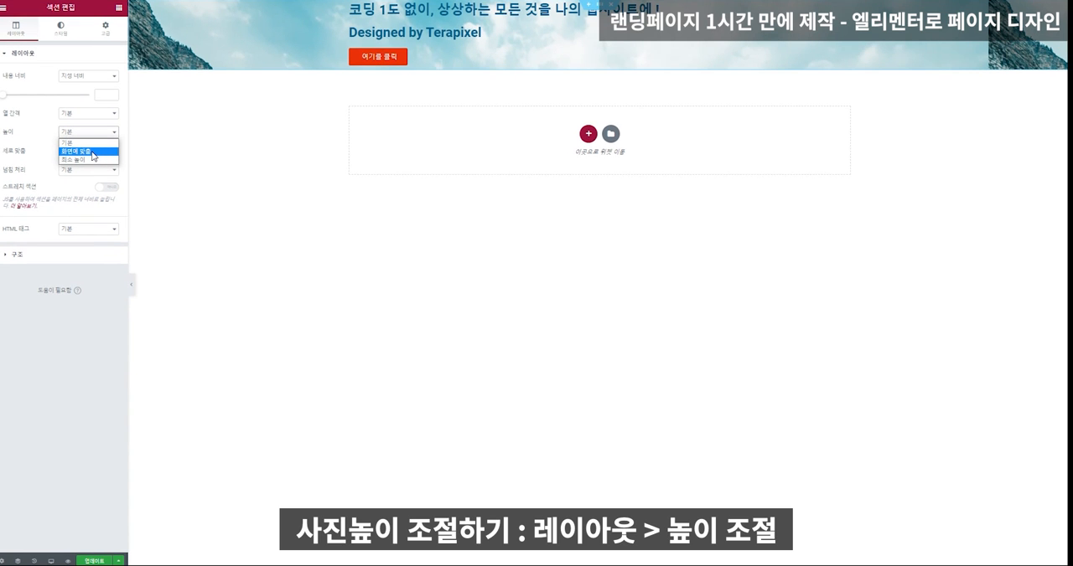
click(91, 152)
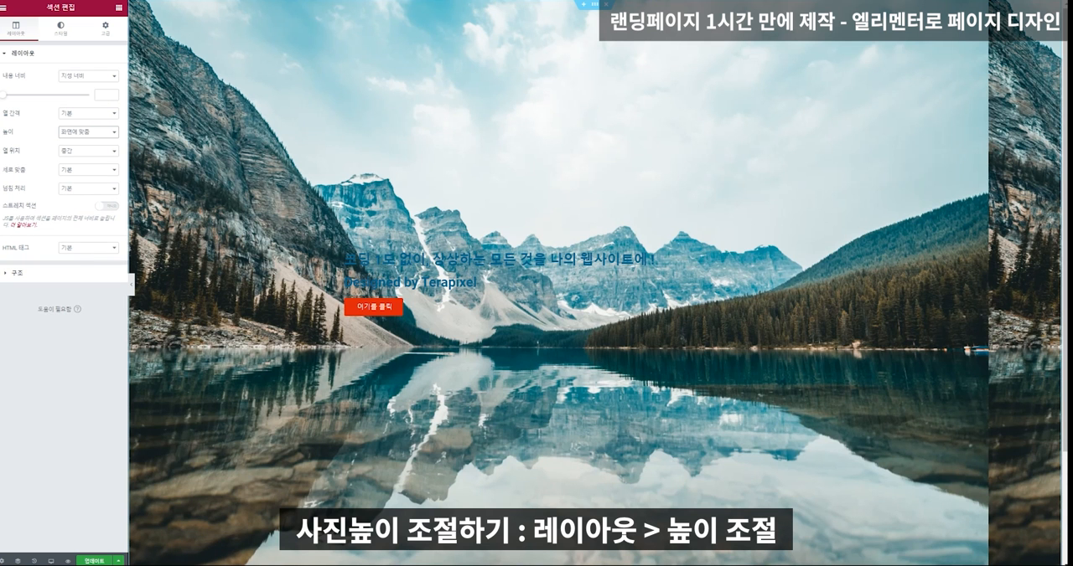
click(88, 132)
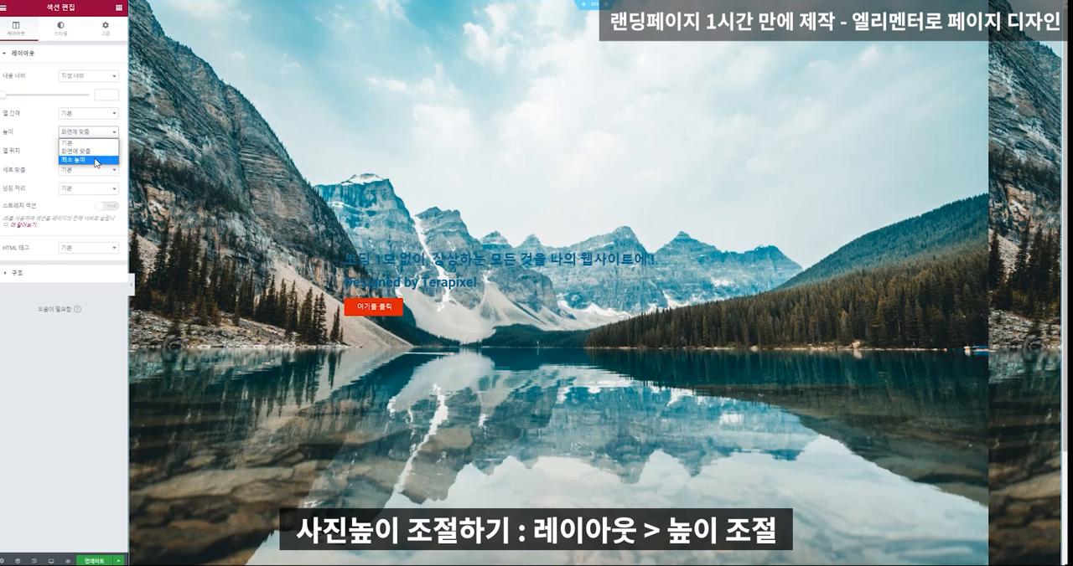
click(84, 158)
drag(27, 164, 65, 167)
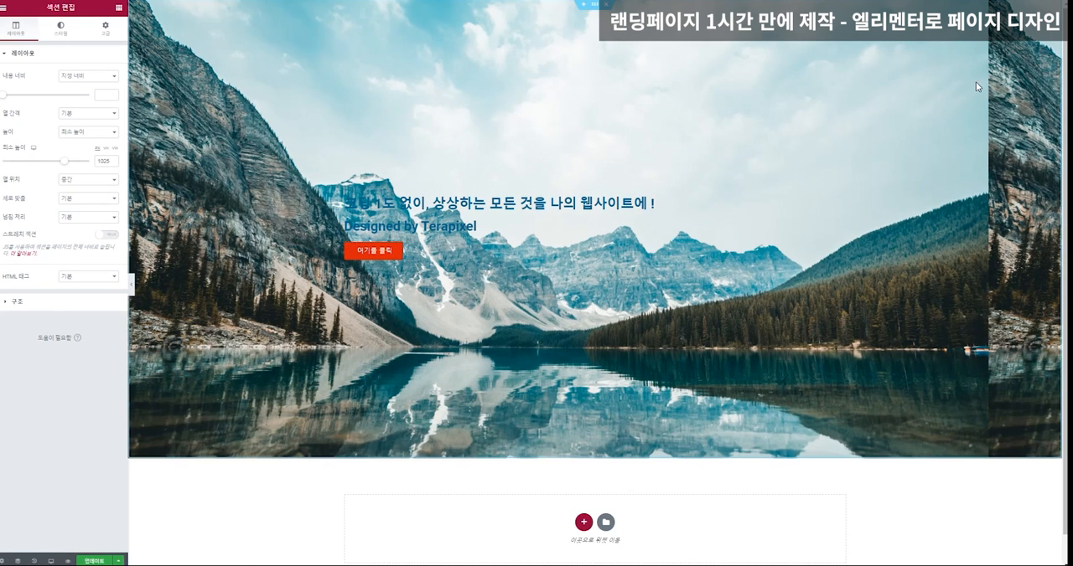
Set the section's background image position to 정 가운데 in its style settings.
click(61, 30)
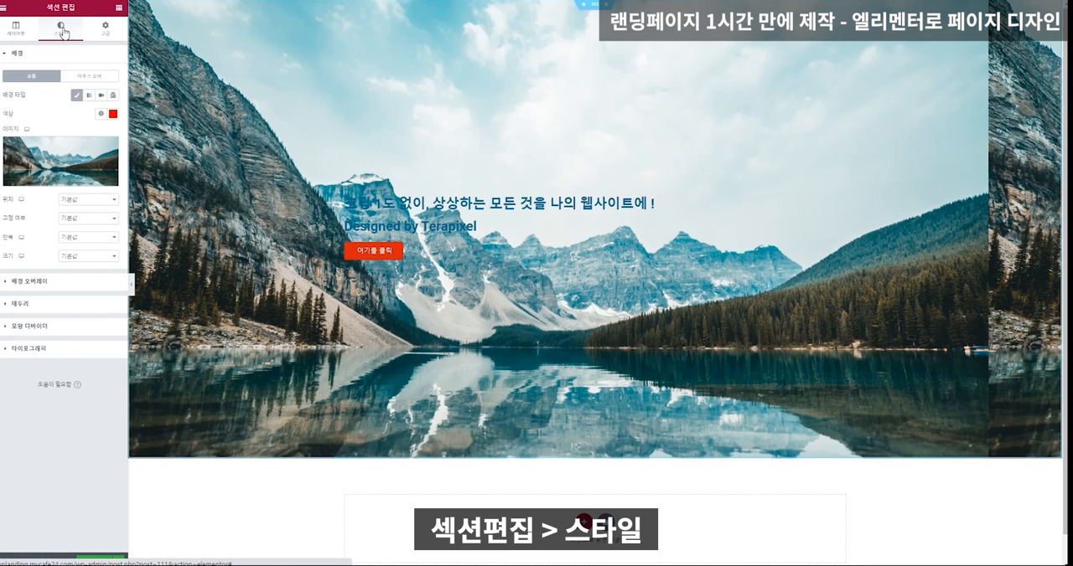
click(91, 200)
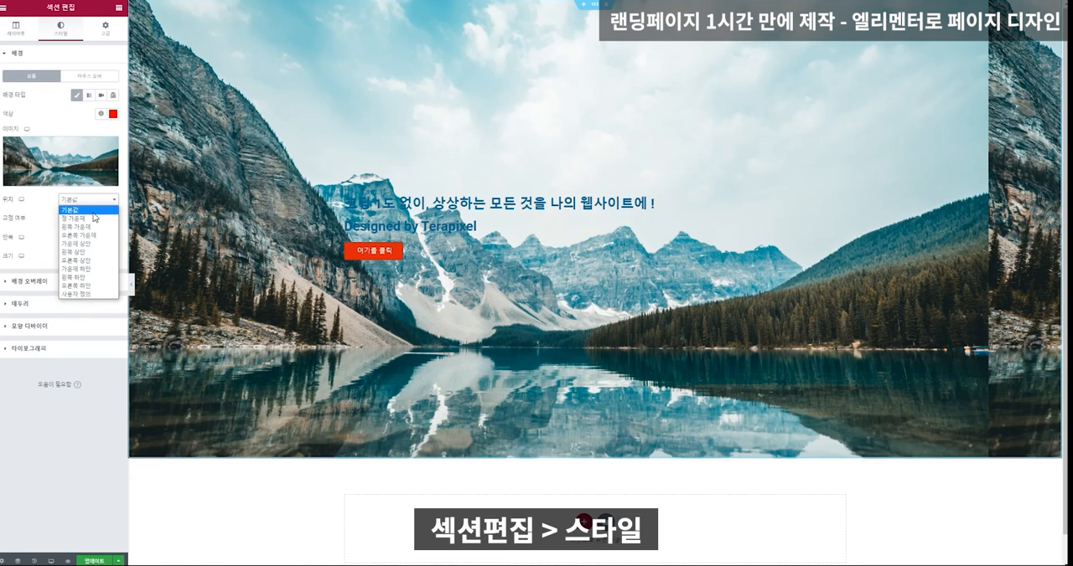
click(94, 222)
click(87, 201)
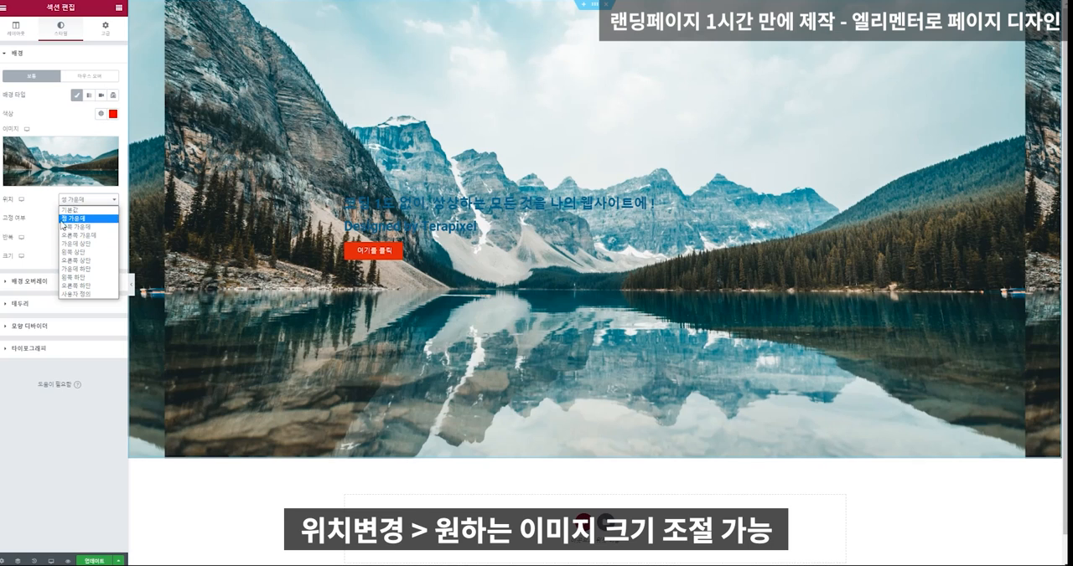
click(43, 205)
Set the section's background image repeat to 반복 안함 and its size to Cover.
click(87, 237)
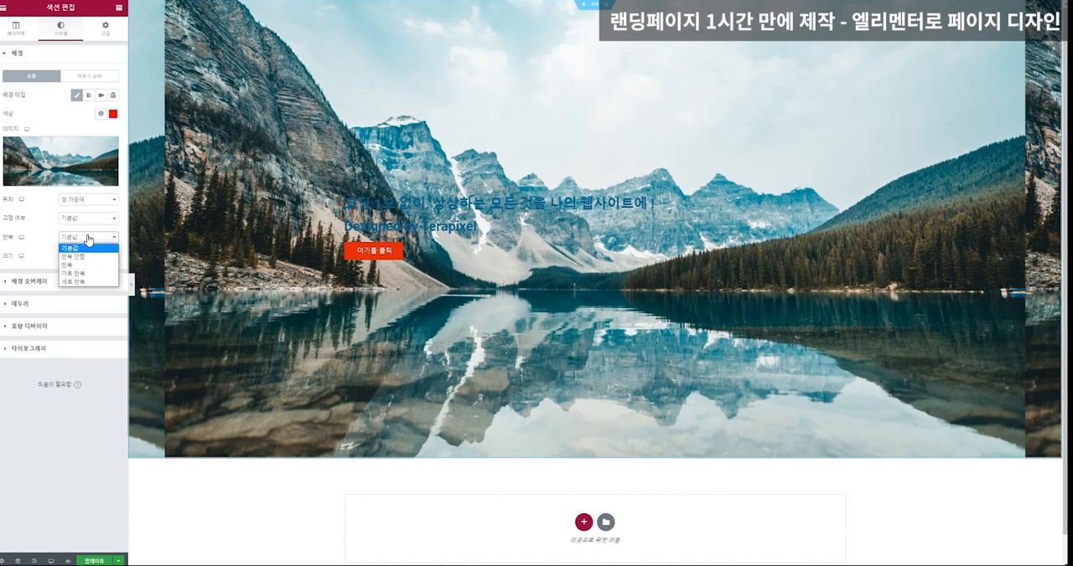
click(80, 257)
click(92, 258)
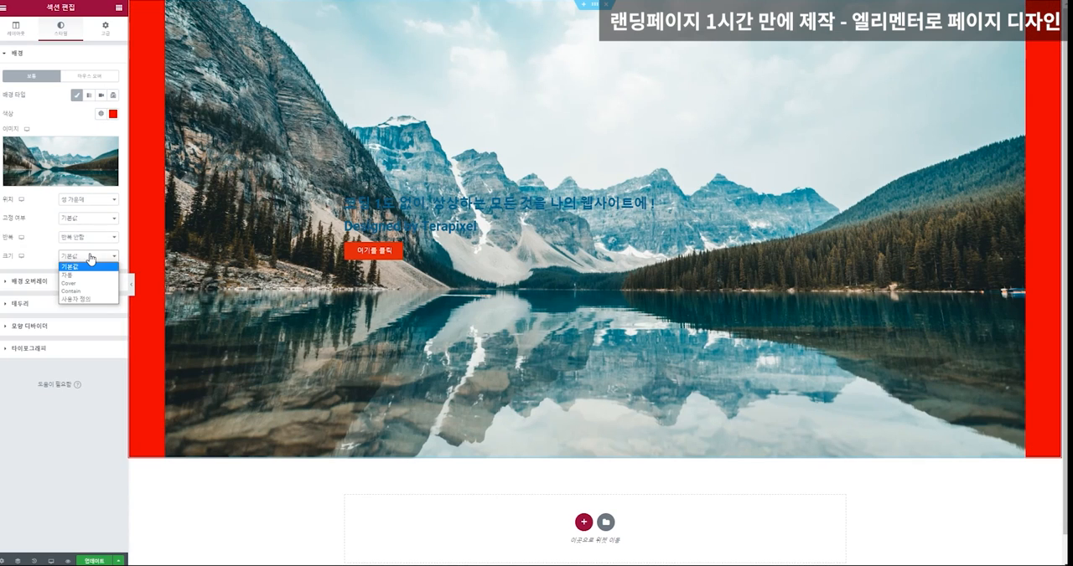
click(97, 287)
Try the Contain and 사용자 정의 sizes for the section's background image, returning it to Cover.
click(101, 264)
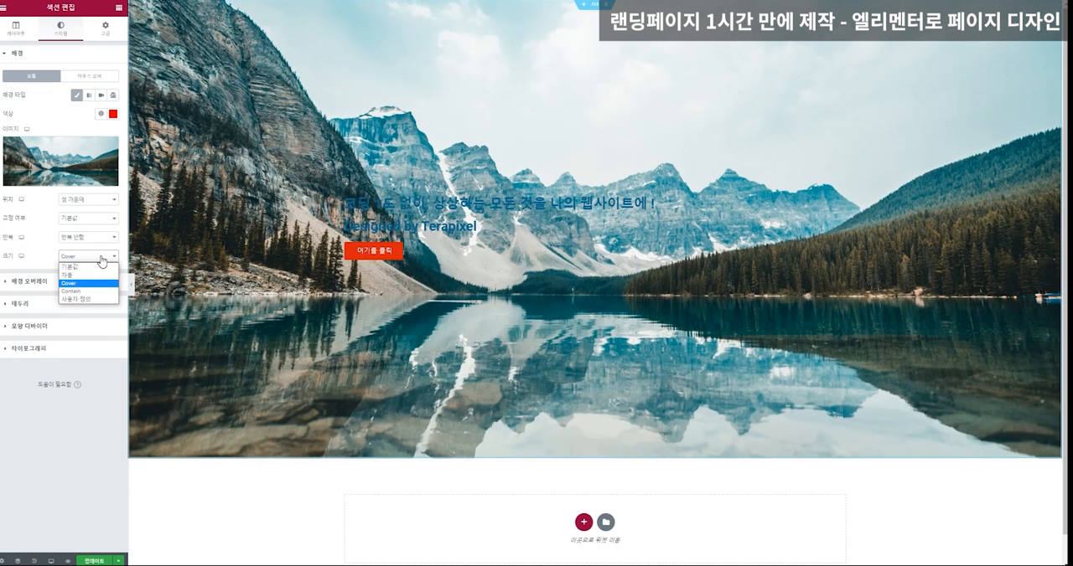
click(97, 296)
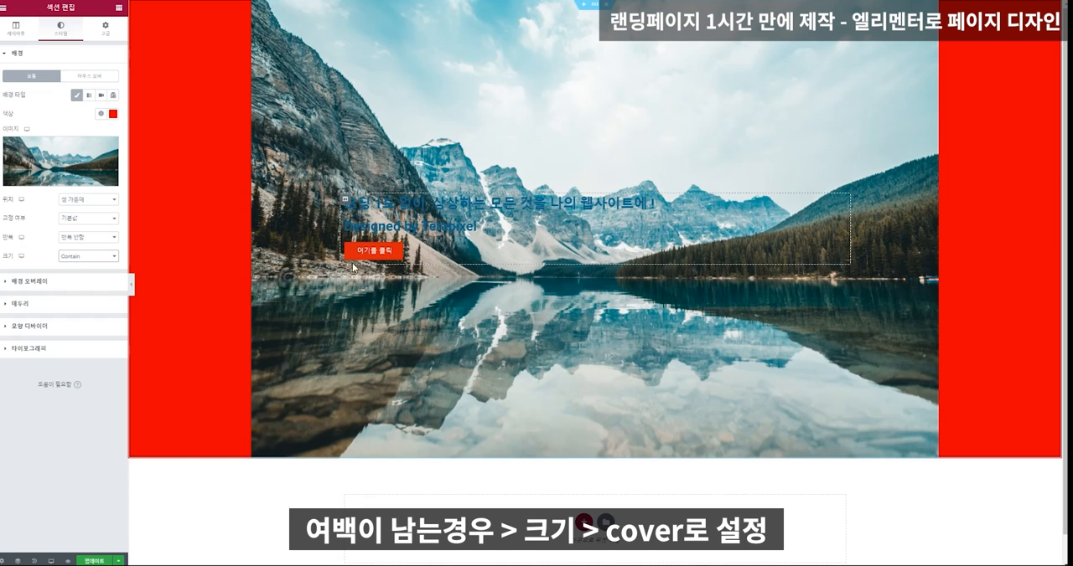
click(95, 256)
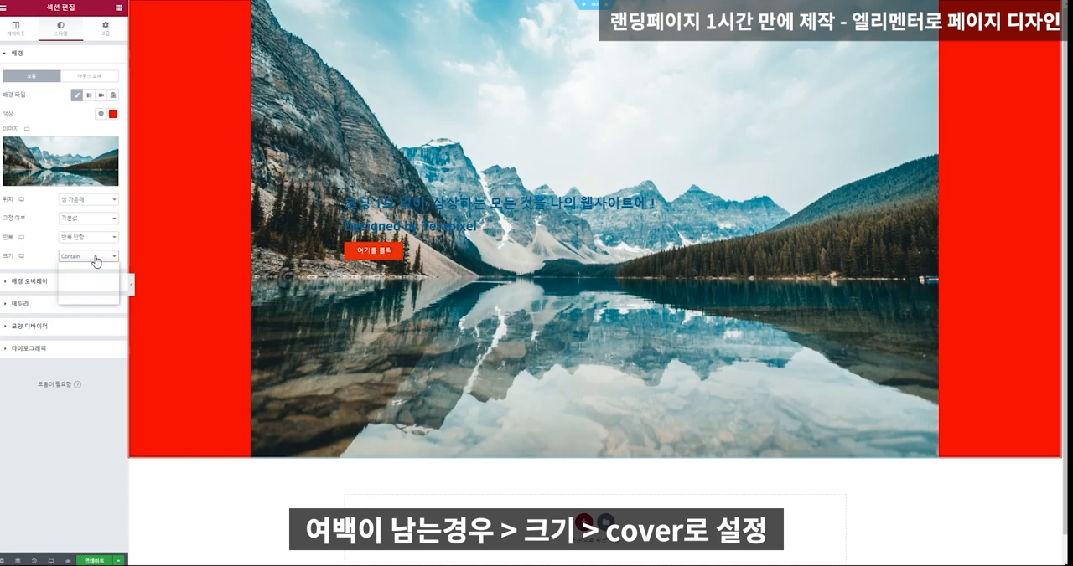
click(94, 283)
click(97, 256)
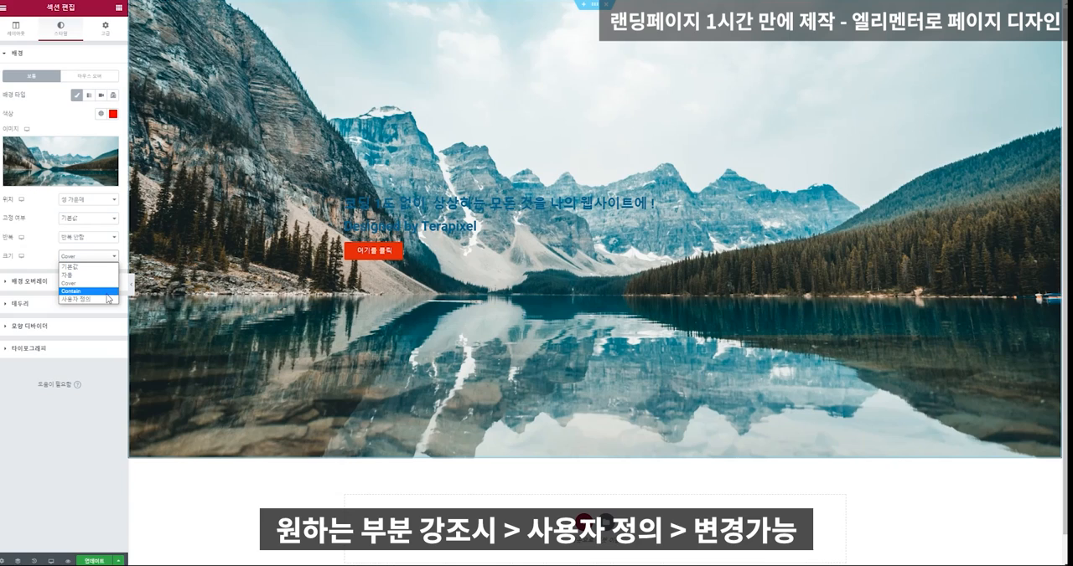
click(108, 298)
mouse_move(90, 286)
mouse_down()
mouse_move(53, 285)
mouse_move(101, 286)
mouse_up()
click(106, 287)
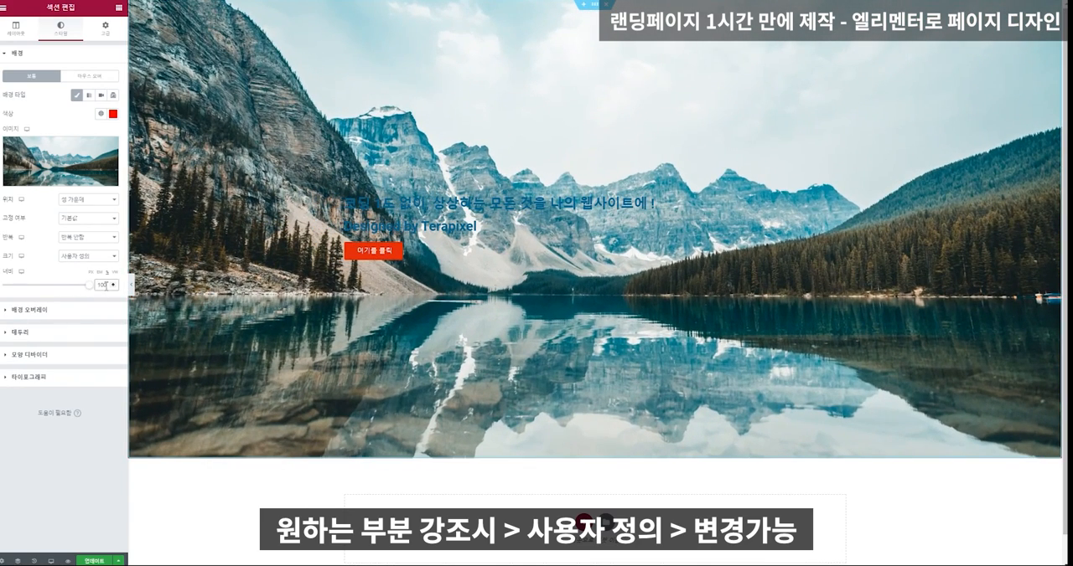
click(97, 260)
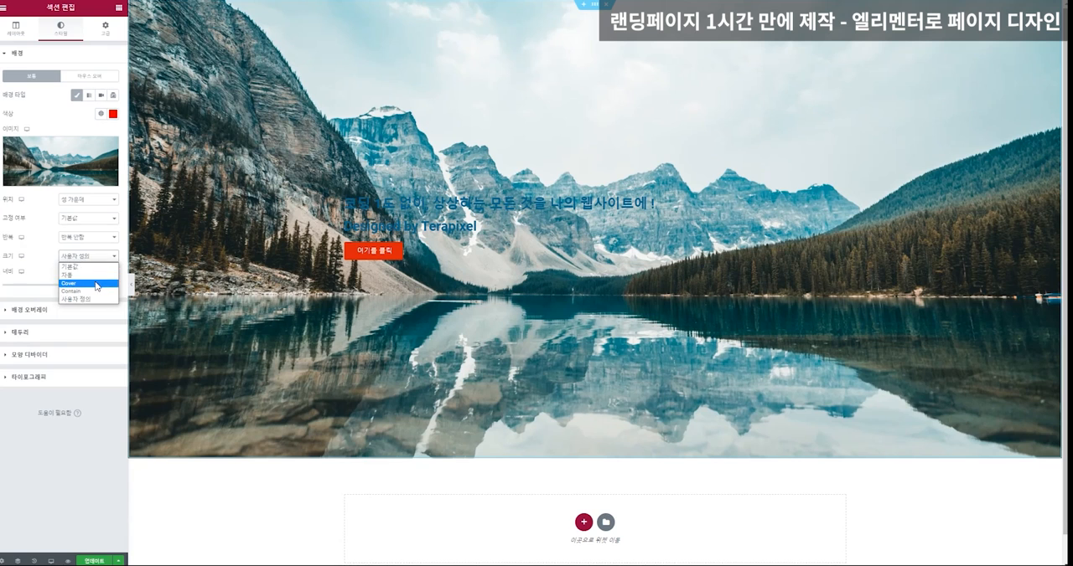
click(96, 285)
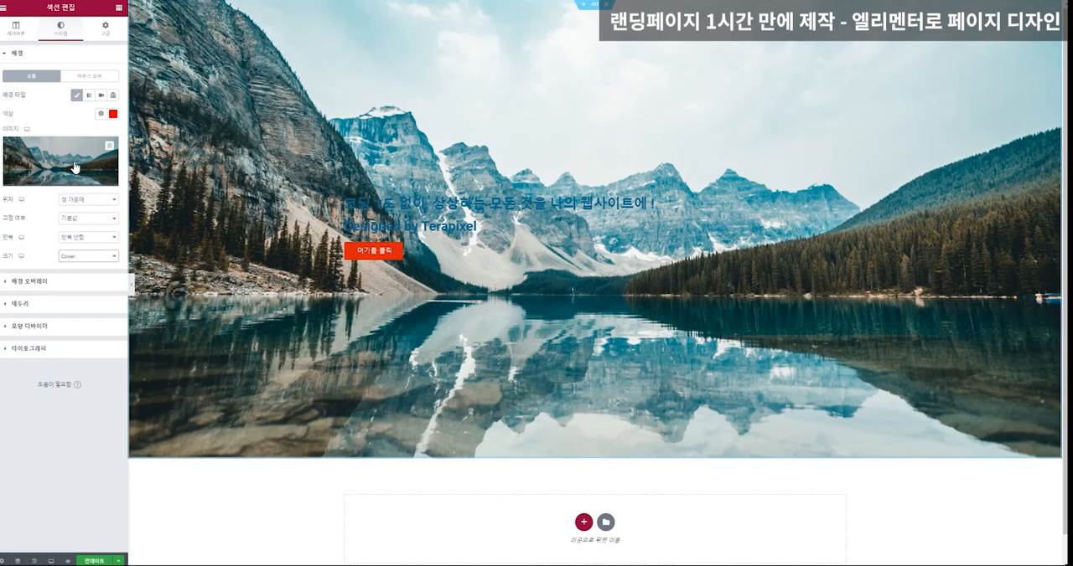
Give the section a classic background overlay in black (#000000) and lower its opacity to about 0.38.
click(48, 282)
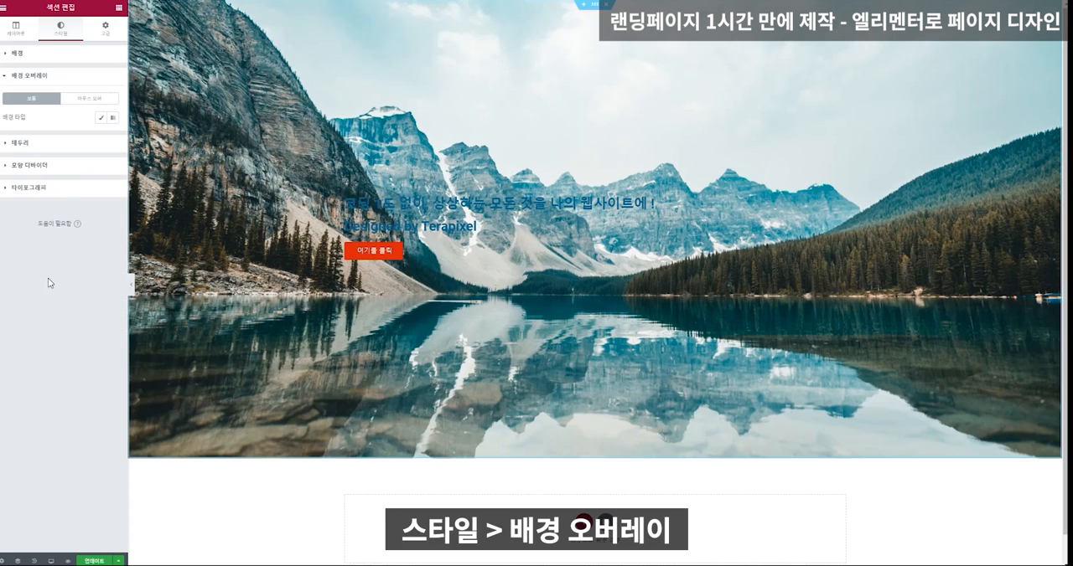
click(101, 118)
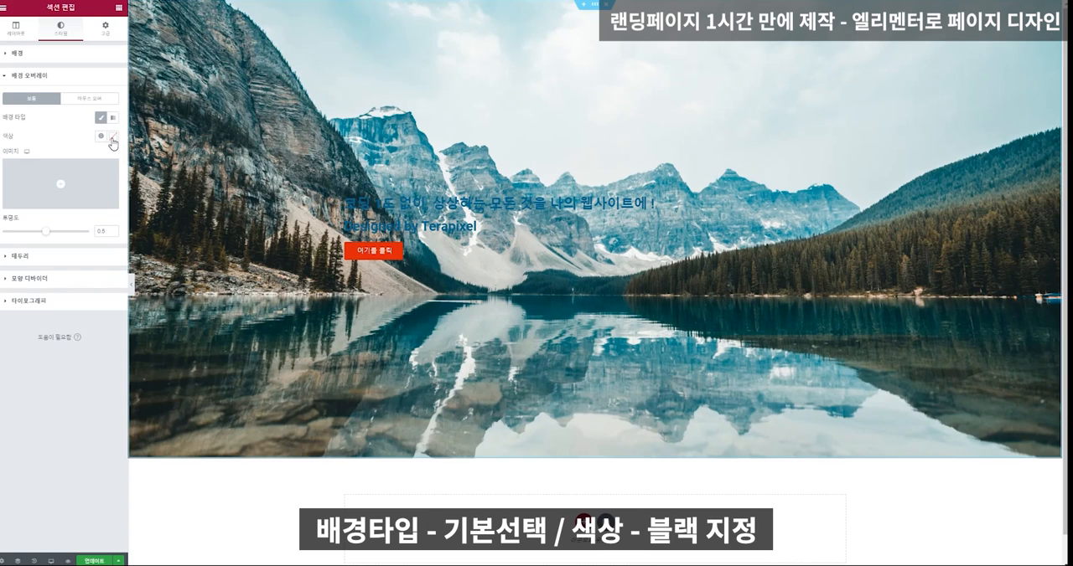
click(113, 136)
drag(54, 201, 5, 251)
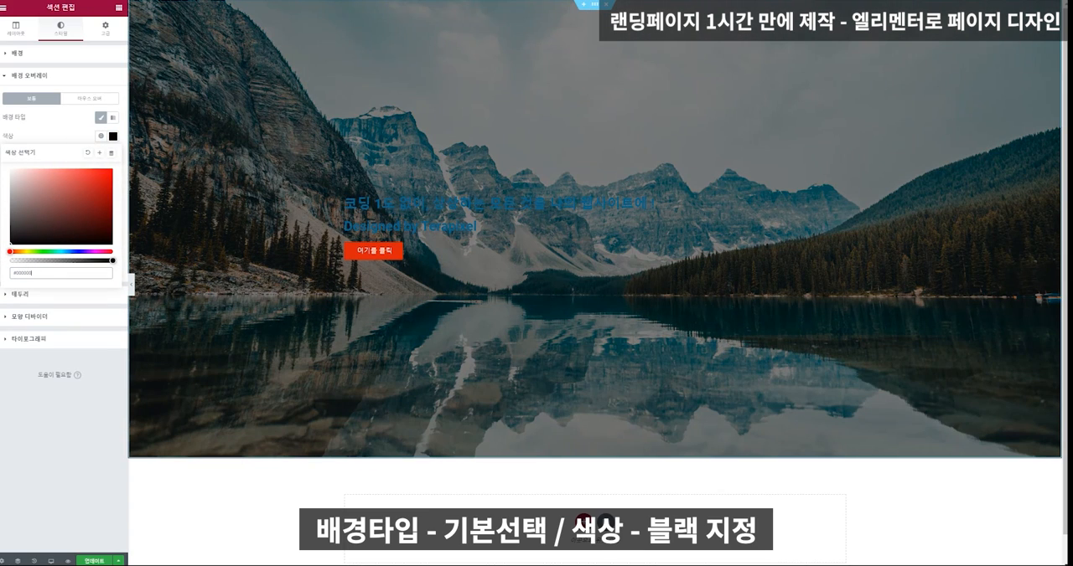
click(89, 361)
mouse_move(47, 231)
mouse_down()
mouse_move(66, 238)
mouse_move(36, 238)
mouse_up()
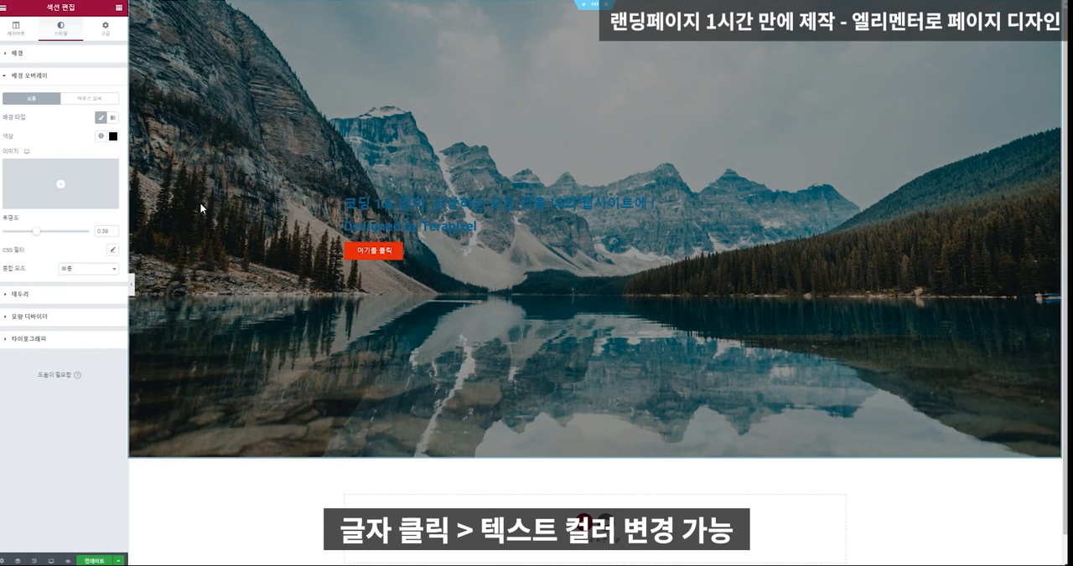
Set the text color of the Korean main heading in the hero section to white (#FFFFFF).
click(396, 201)
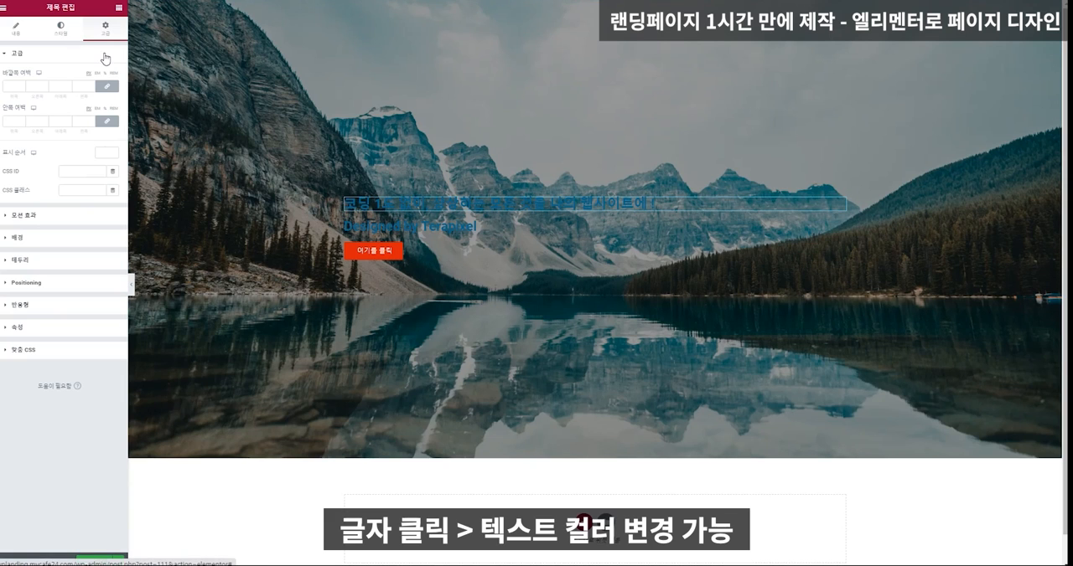
click(419, 225)
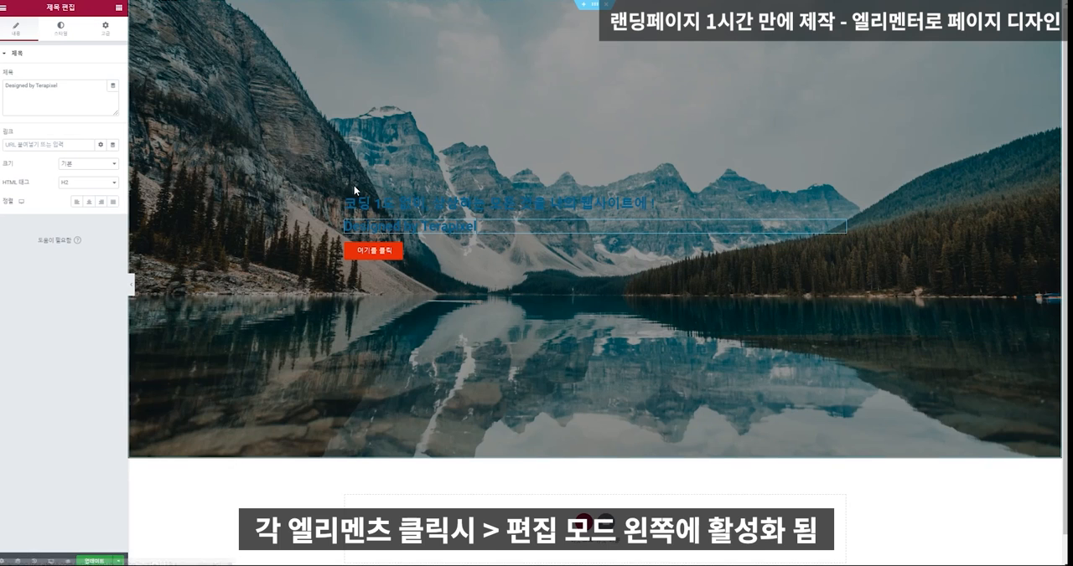
click(106, 30)
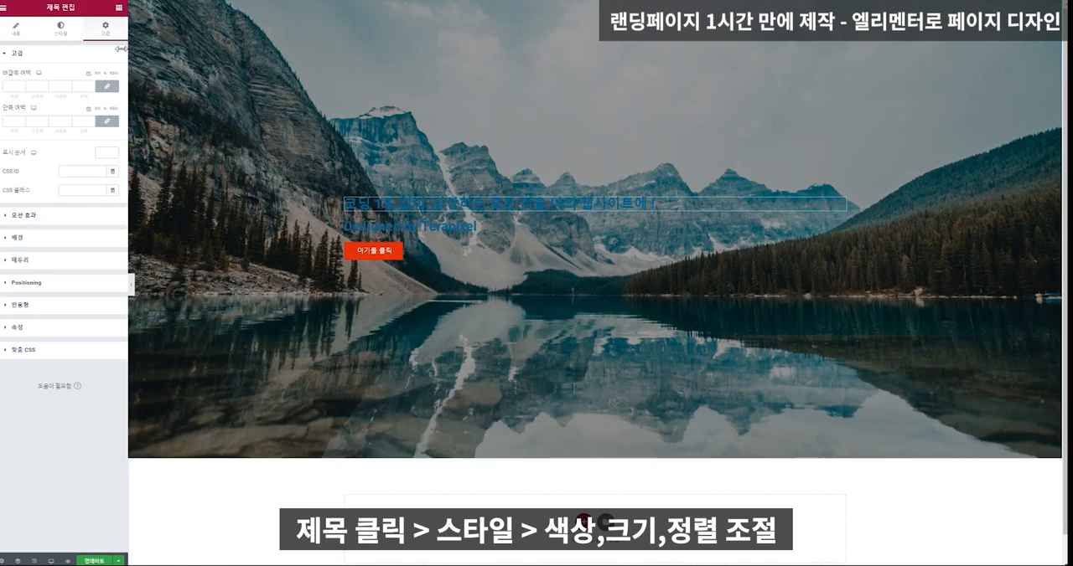
click(62, 30)
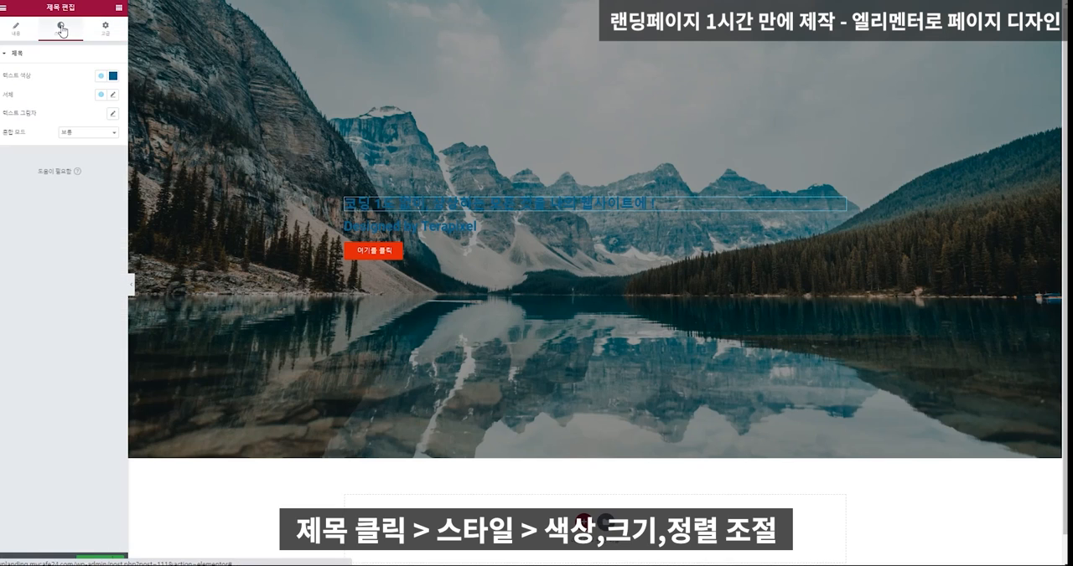
click(113, 76)
click(19, 112)
click(10, 109)
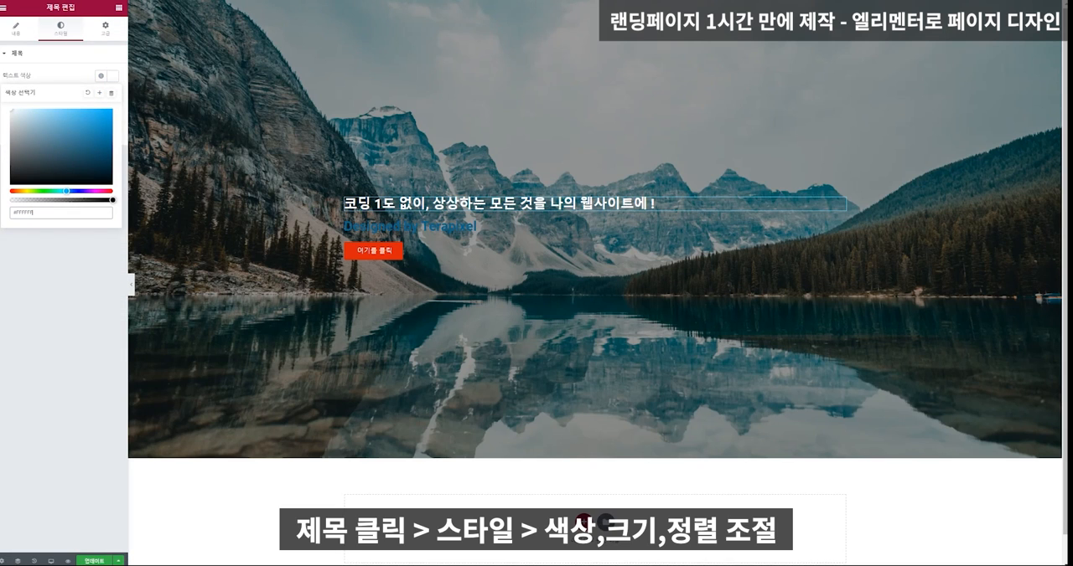
click(86, 306)
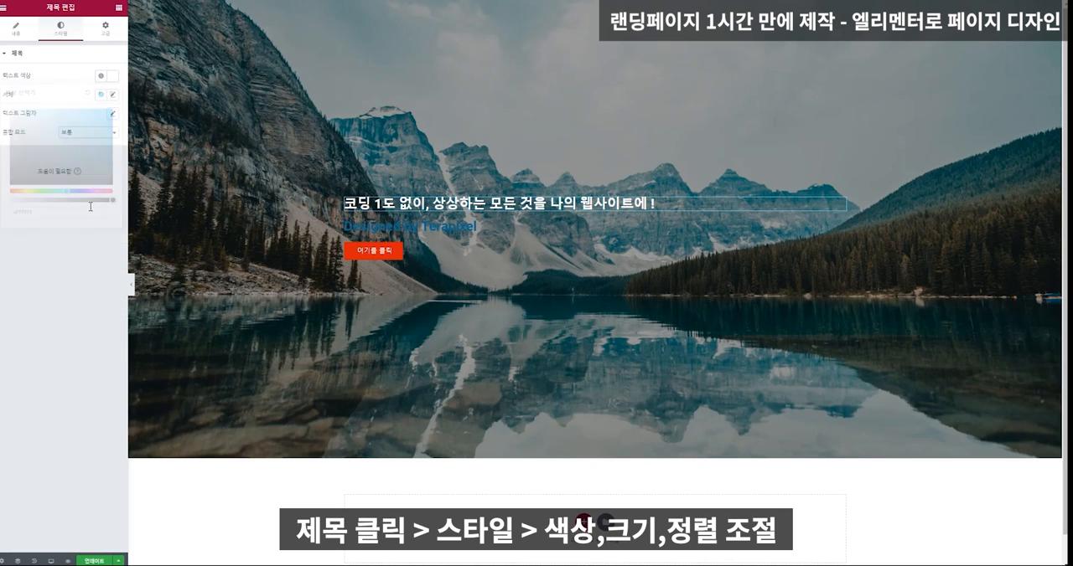
Enlarge the Korean main heading's font size to about 39 and center-align the heading.
click(113, 96)
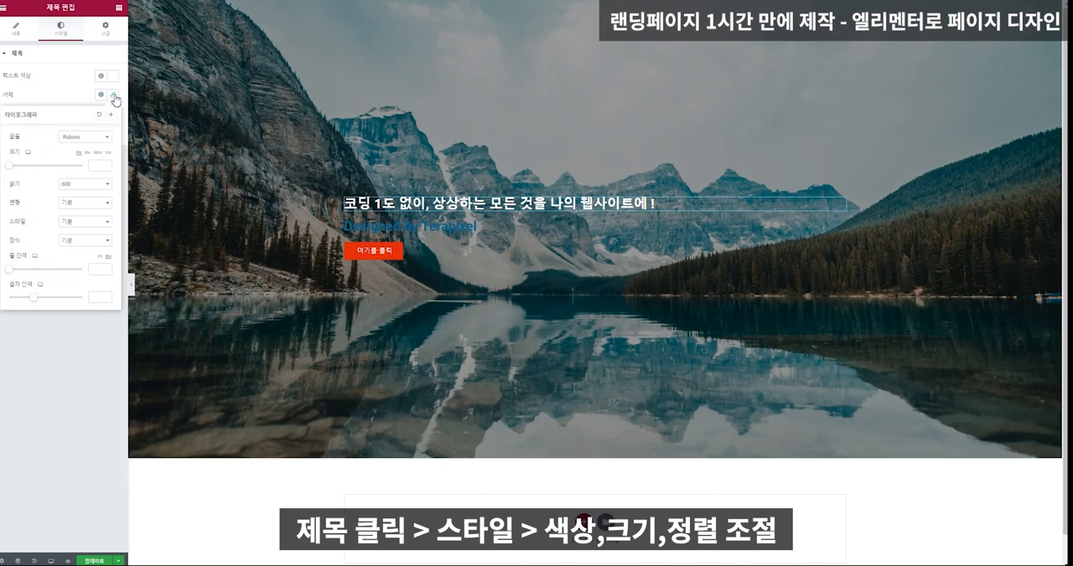
click(13, 166)
drag(14, 170, 22, 172)
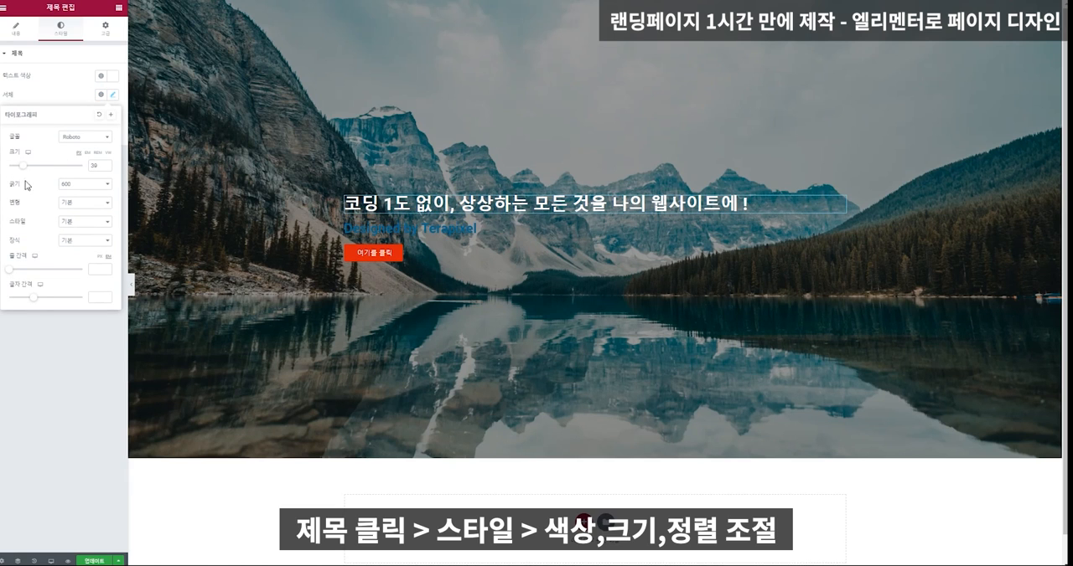
click(66, 345)
click(13, 26)
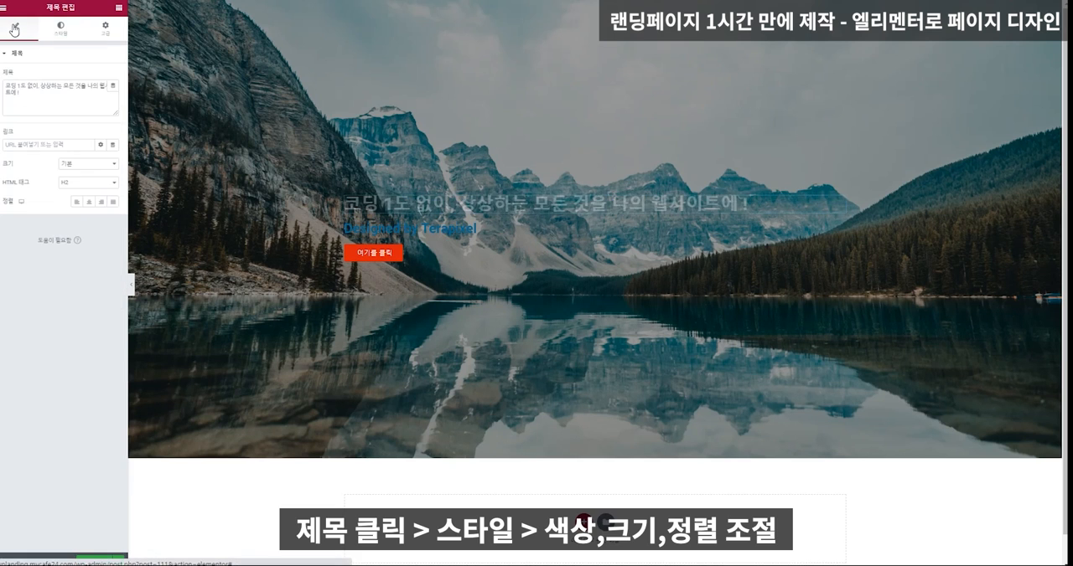
click(91, 202)
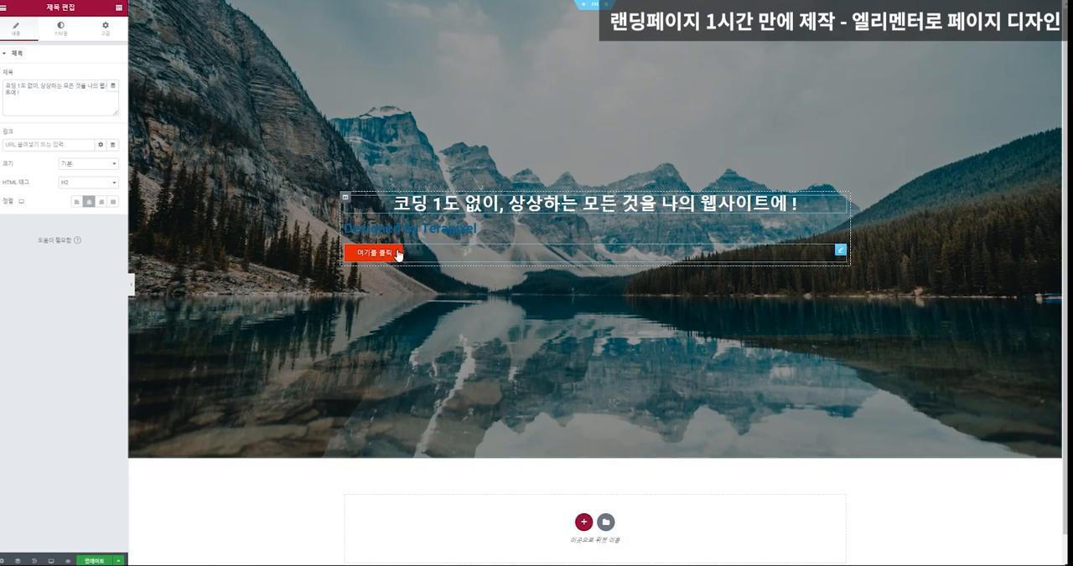
Center-align the "Designed by Terapixel" heading and set its text color to light gray.
click(409, 218)
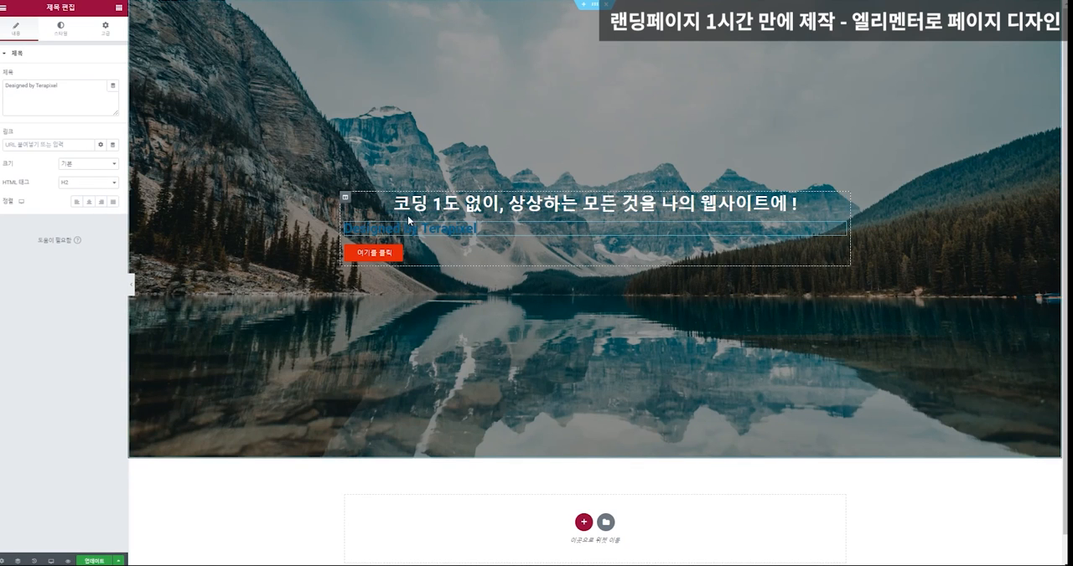
click(89, 202)
click(61, 28)
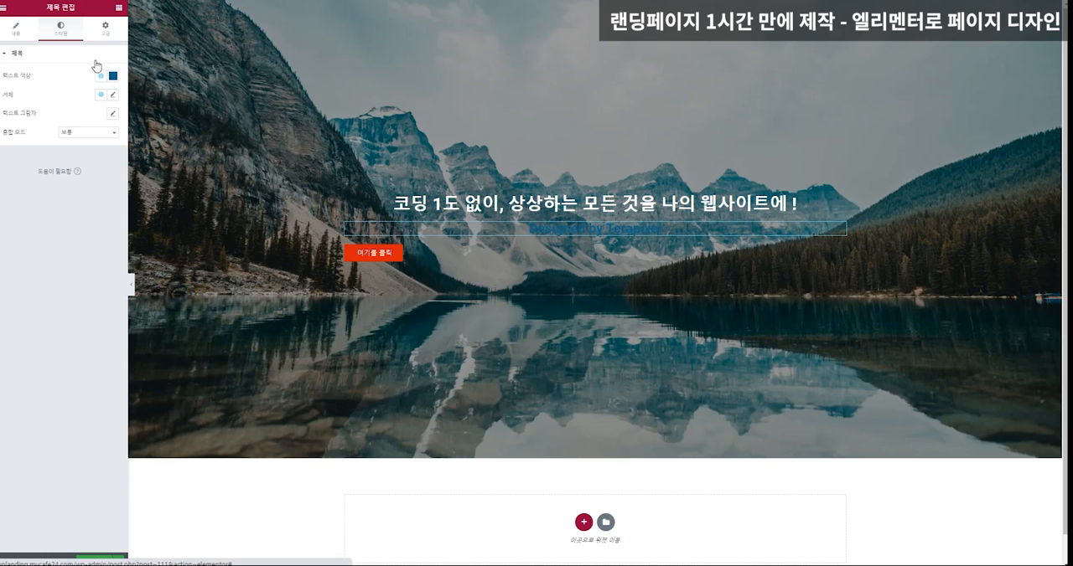
click(113, 77)
text(#ffffff)
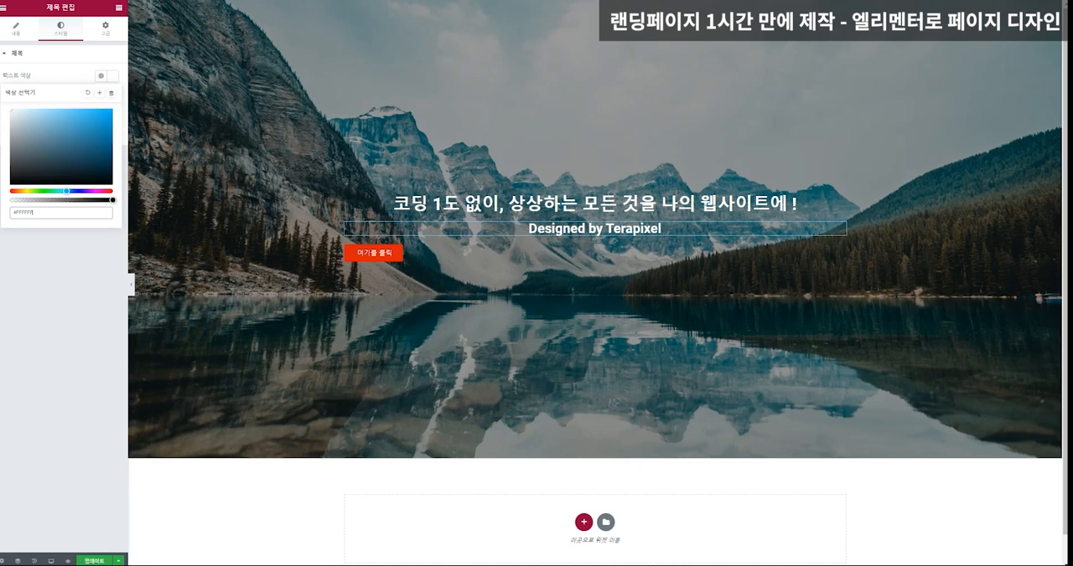
click(12, 117)
drag(9, 123, 10, 127)
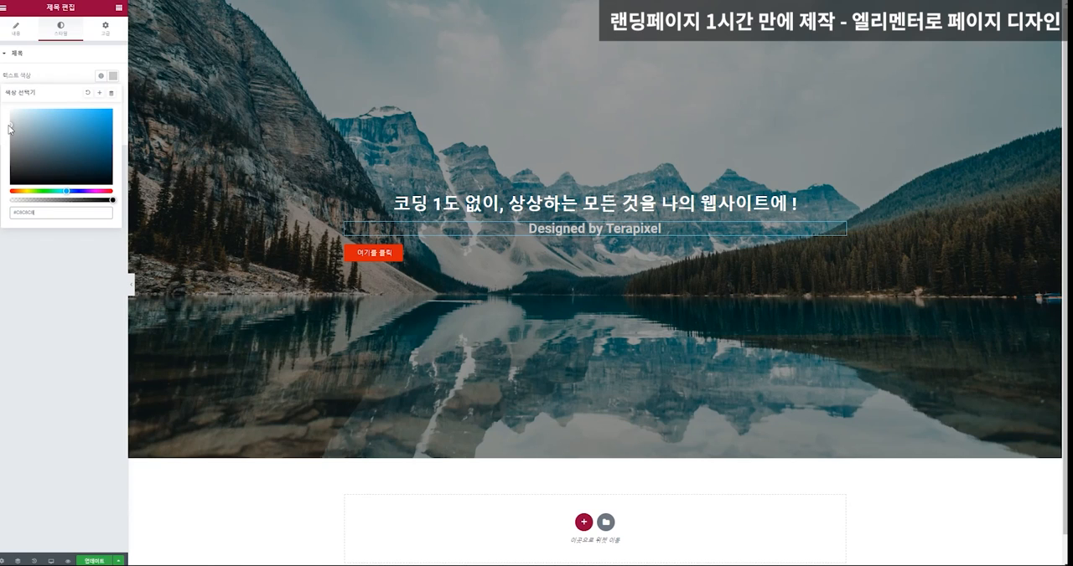
click(62, 68)
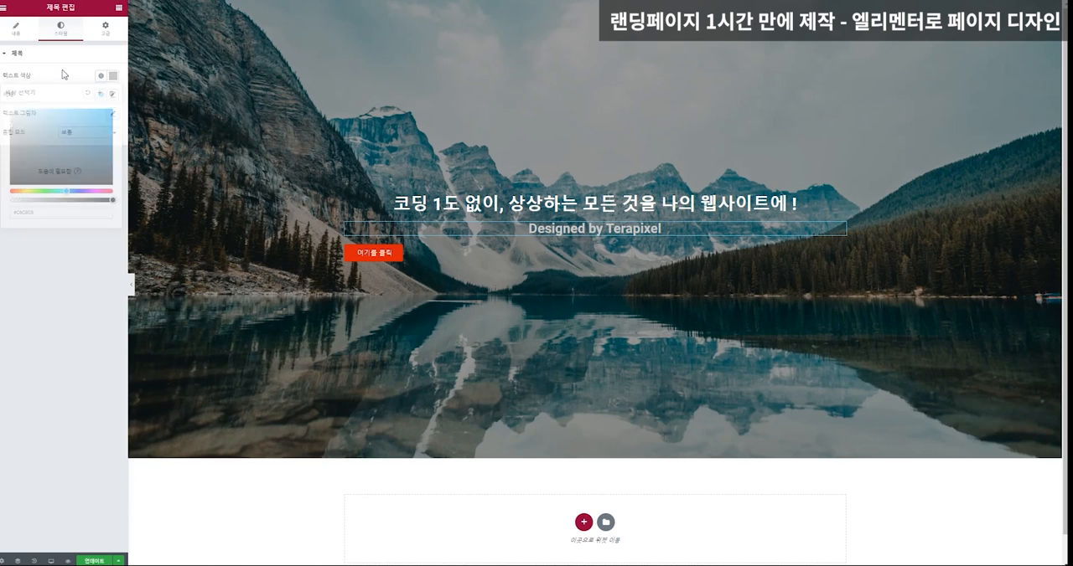
click(61, 54)
Set the font weight of the "Designed by Terapixel" heading to 300.
click(113, 95)
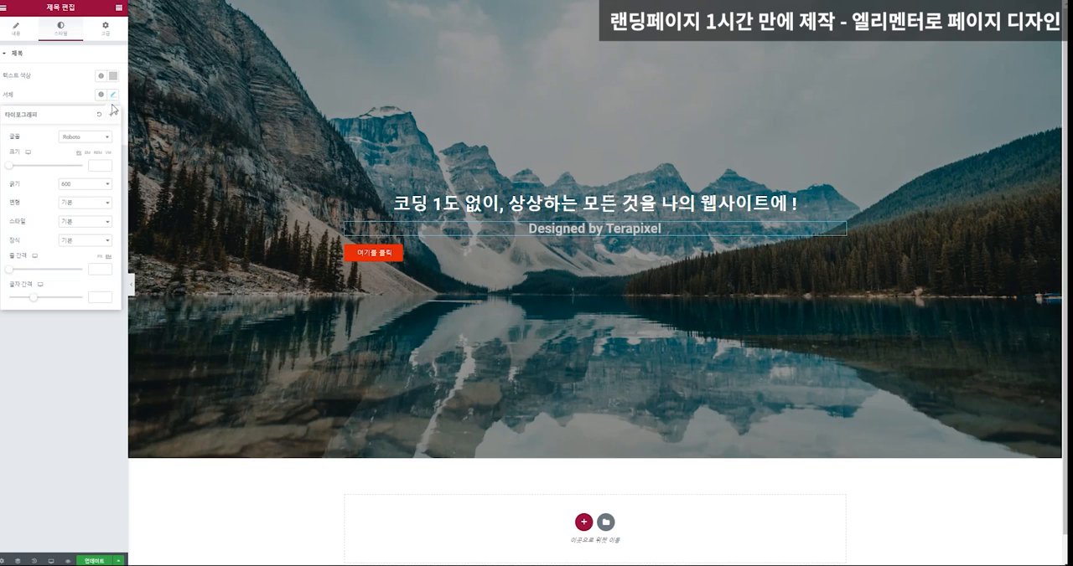
click(82, 185)
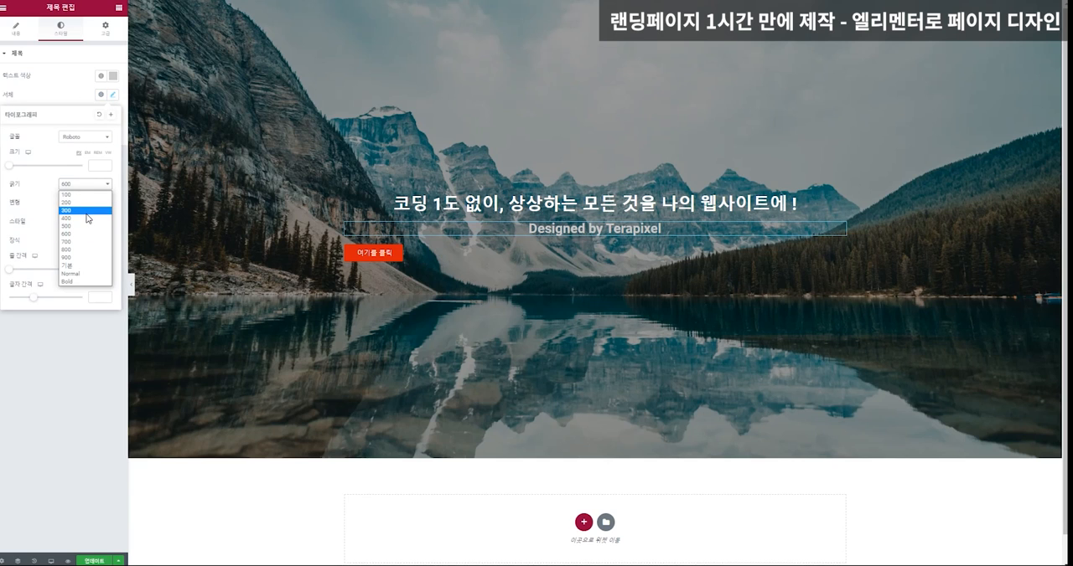
click(87, 219)
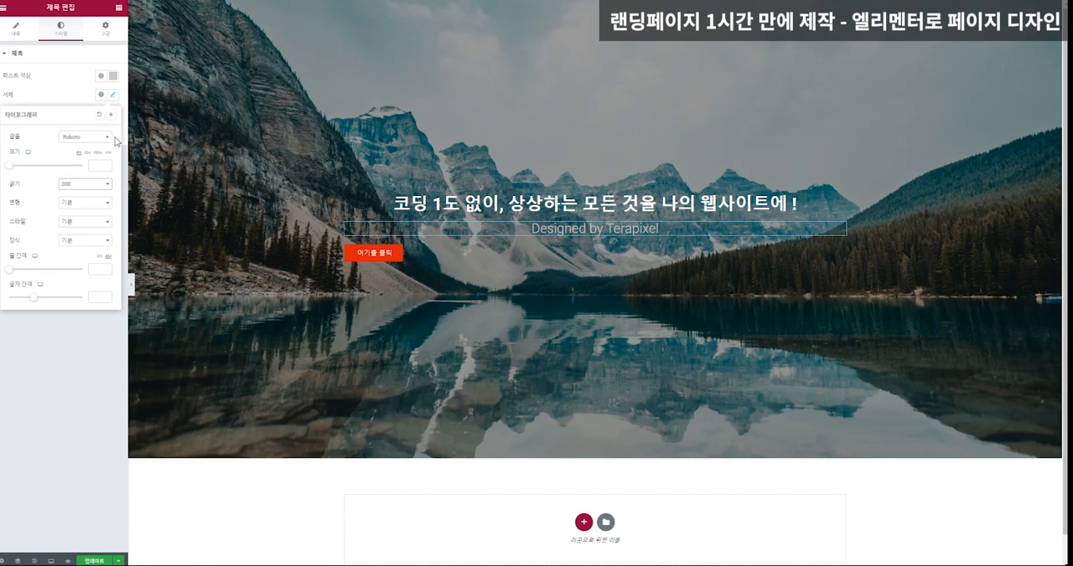
Set the padding of the "Designed by Terapixel" heading to 30 on all sides.
click(106, 32)
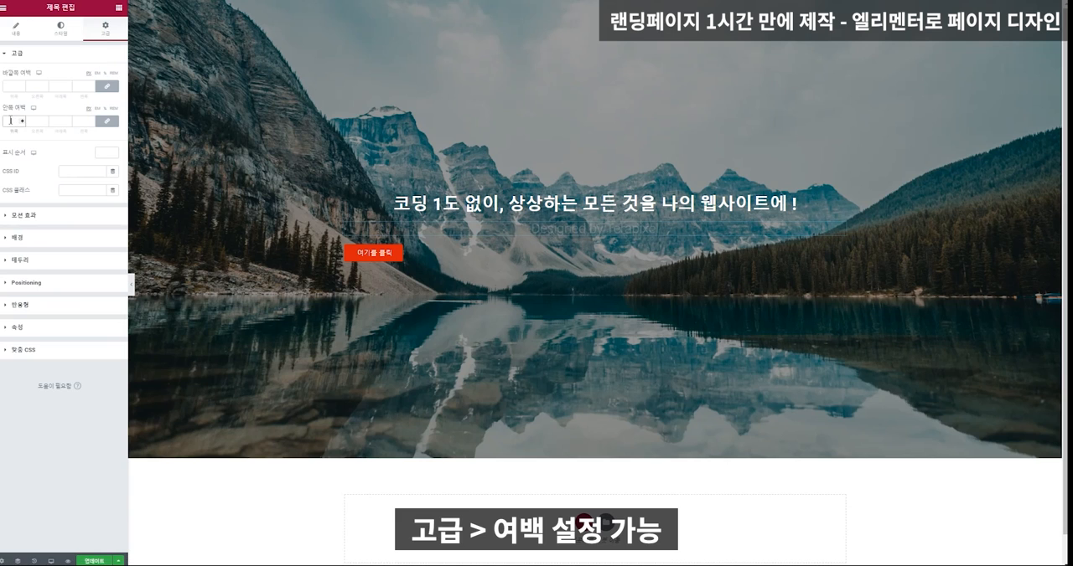
text(30)
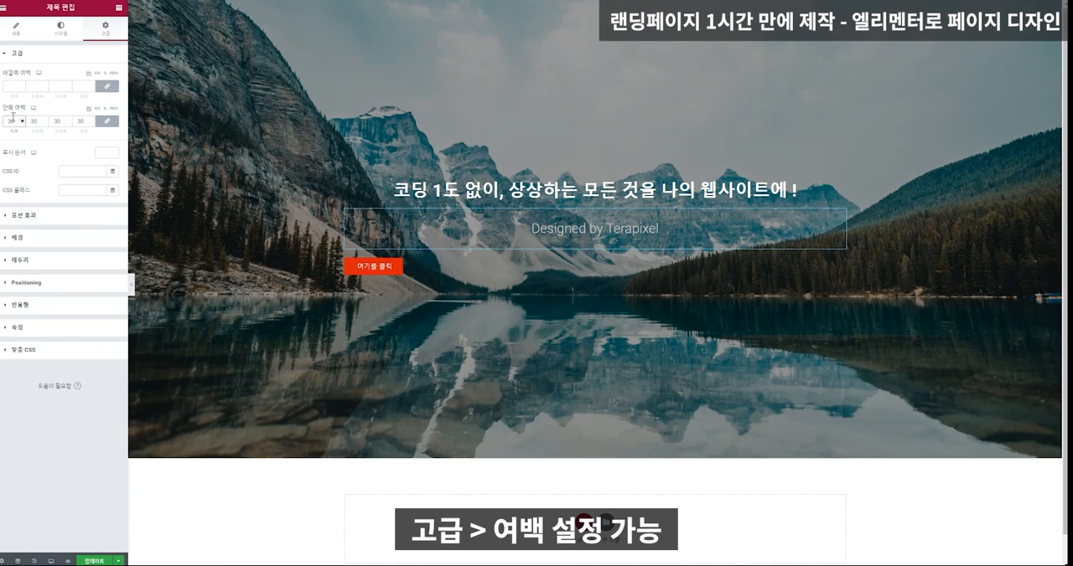
Try the center, left and right alignments on the hero section's button, ending with the justified full-width option.
click(403, 268)
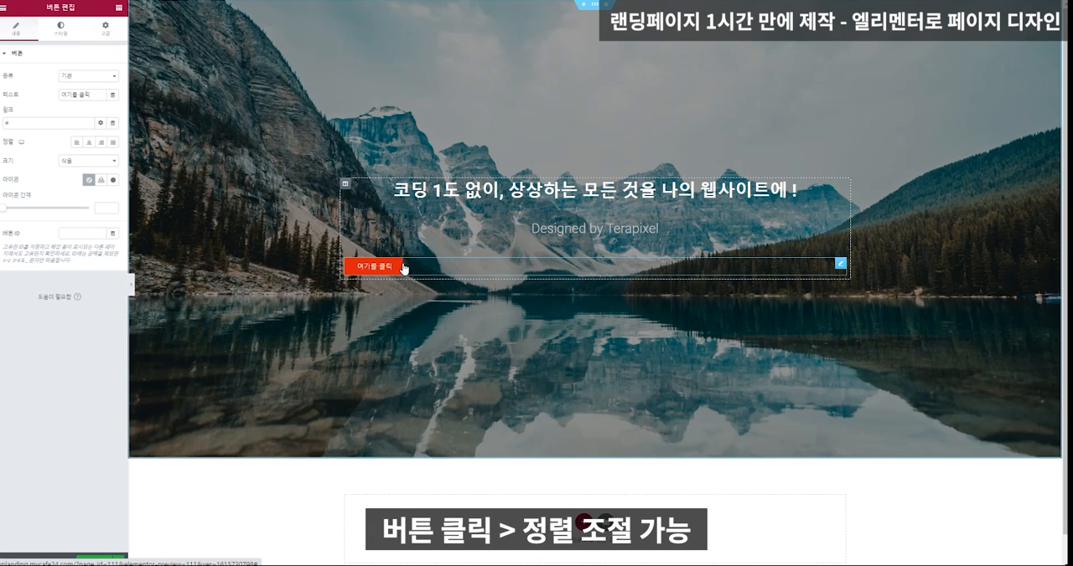
click(88, 143)
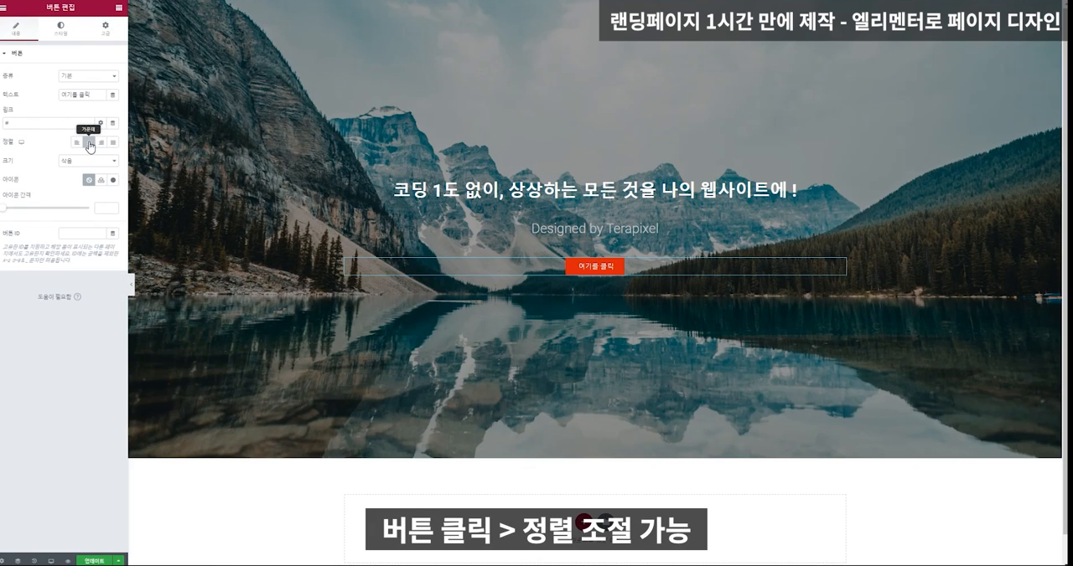
click(77, 143)
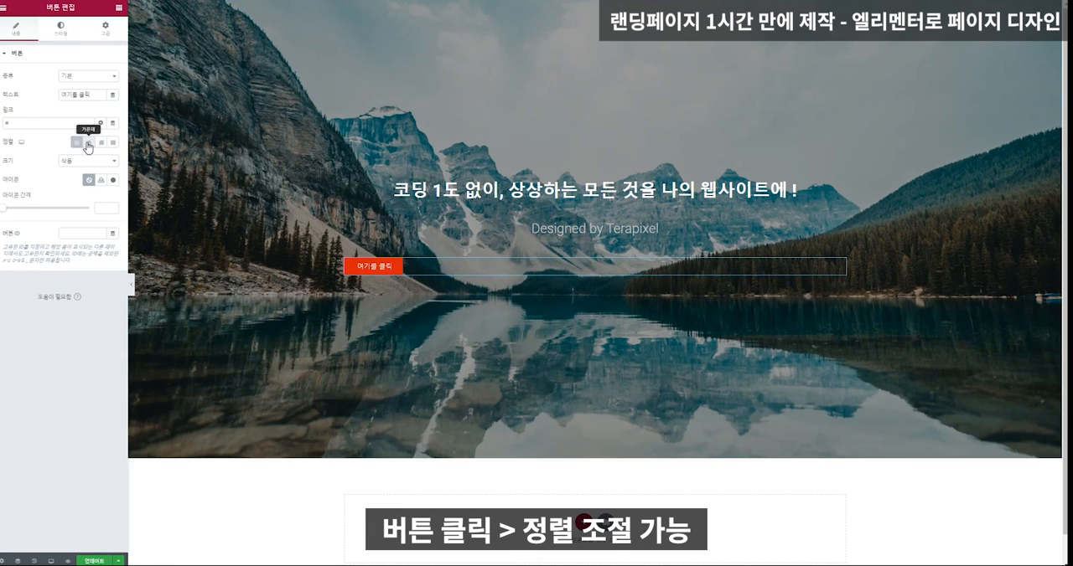
click(87, 144)
click(101, 143)
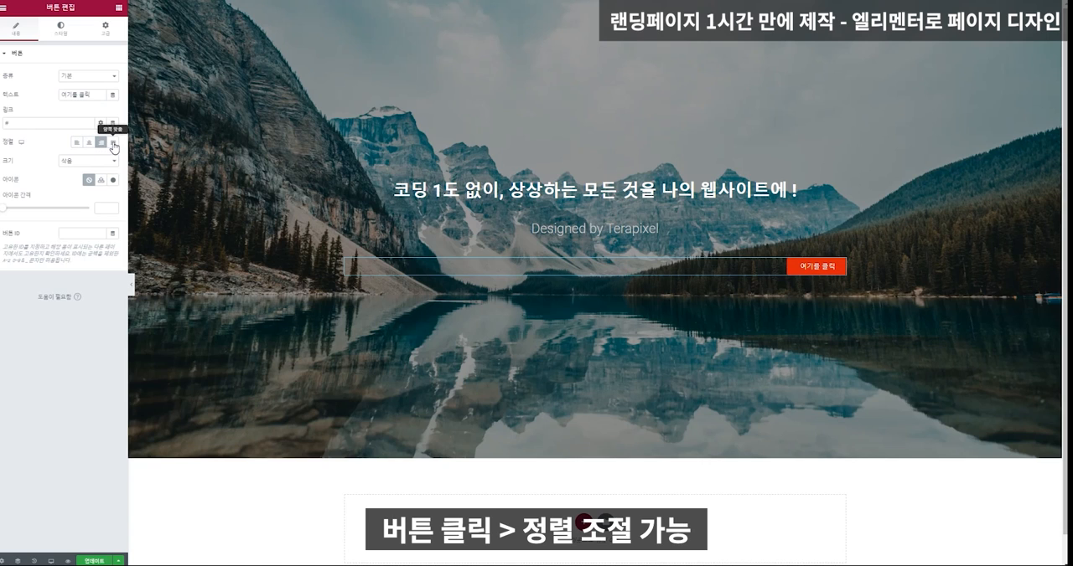
click(114, 146)
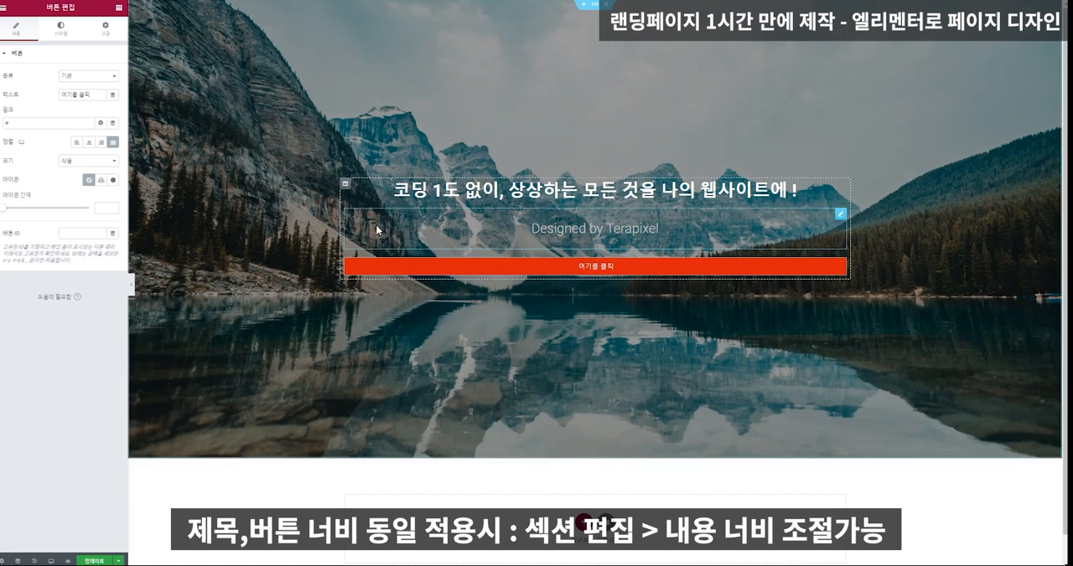
Narrow the hero section's boxed content width to about 921 in its layout settings.
right_click(213, 120)
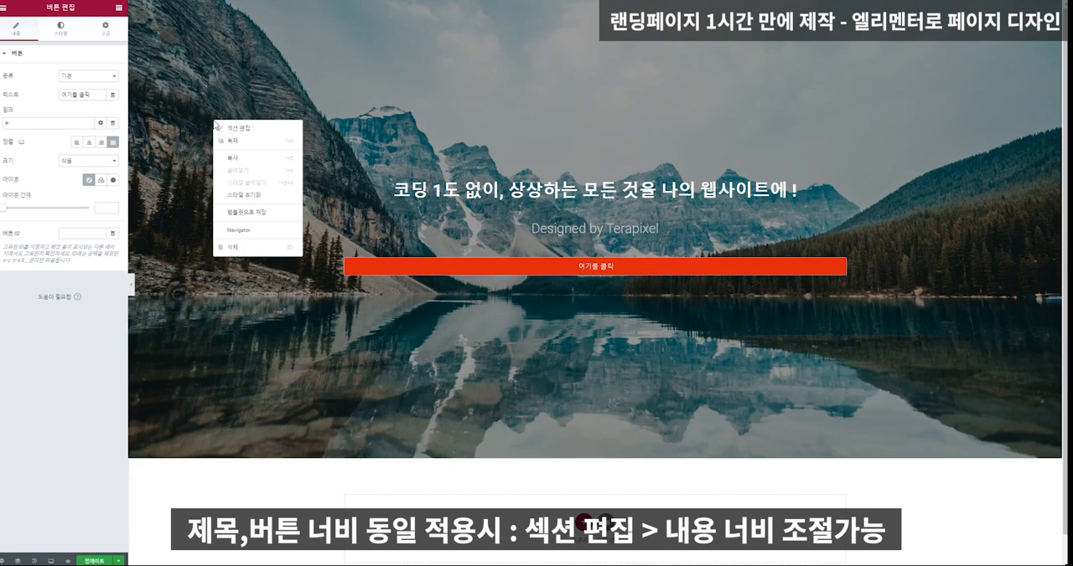
click(226, 131)
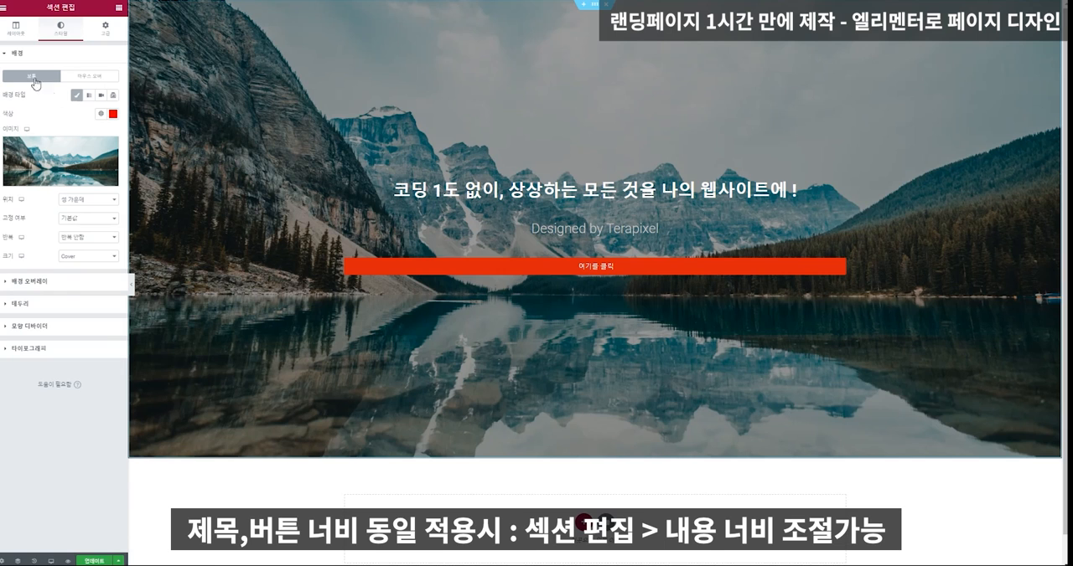
click(15, 27)
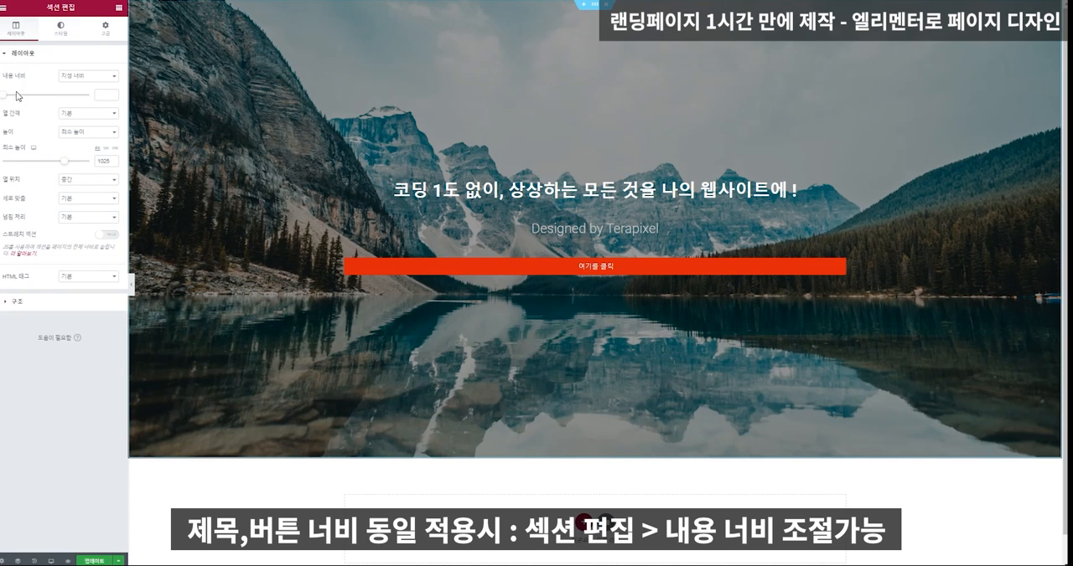
drag(5, 96, 36, 107)
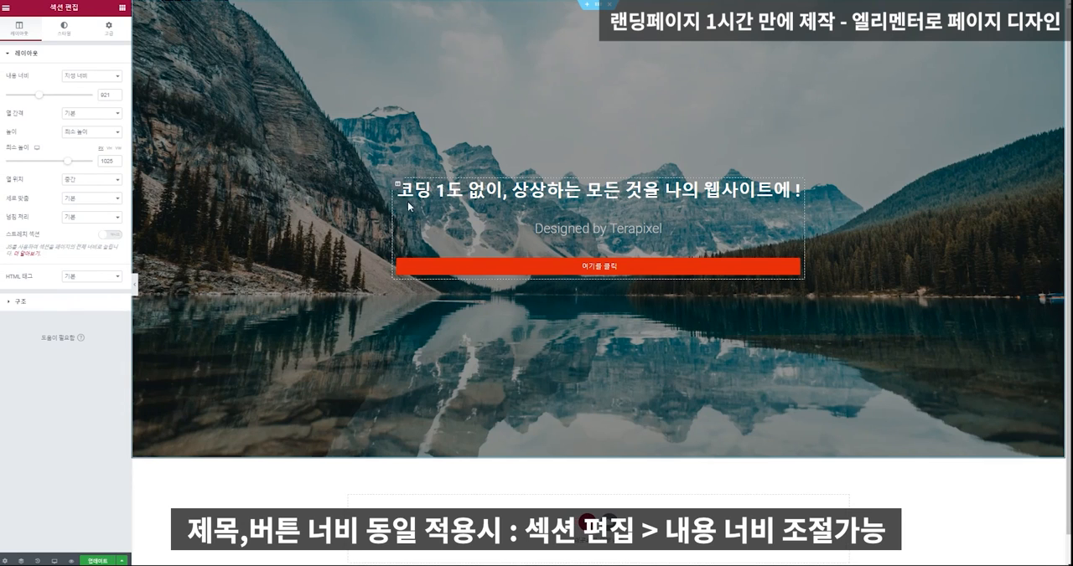
Center-align the hero section's button and make its background color fully transparent.
click(449, 269)
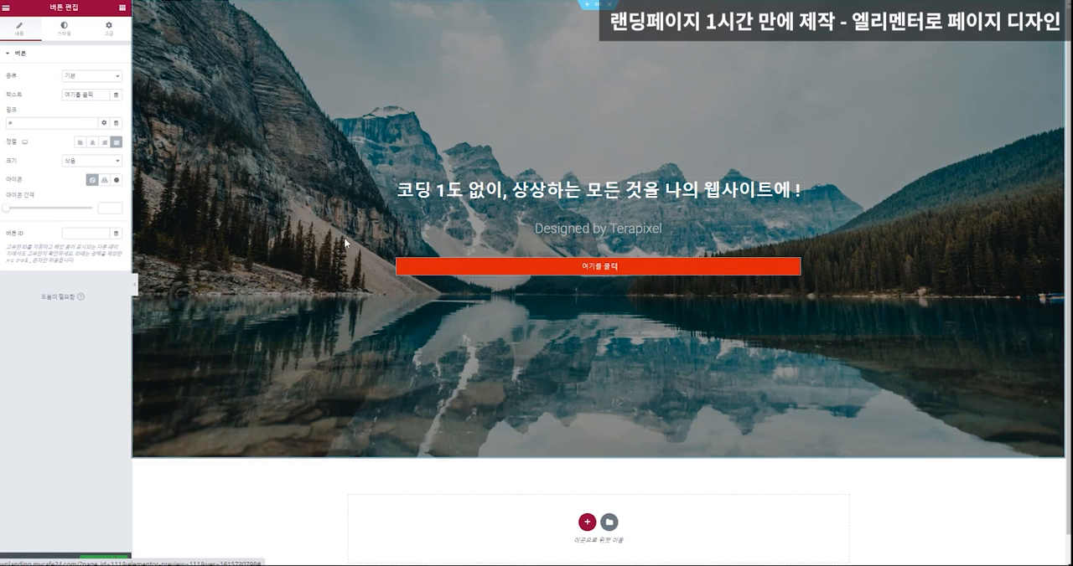
click(92, 144)
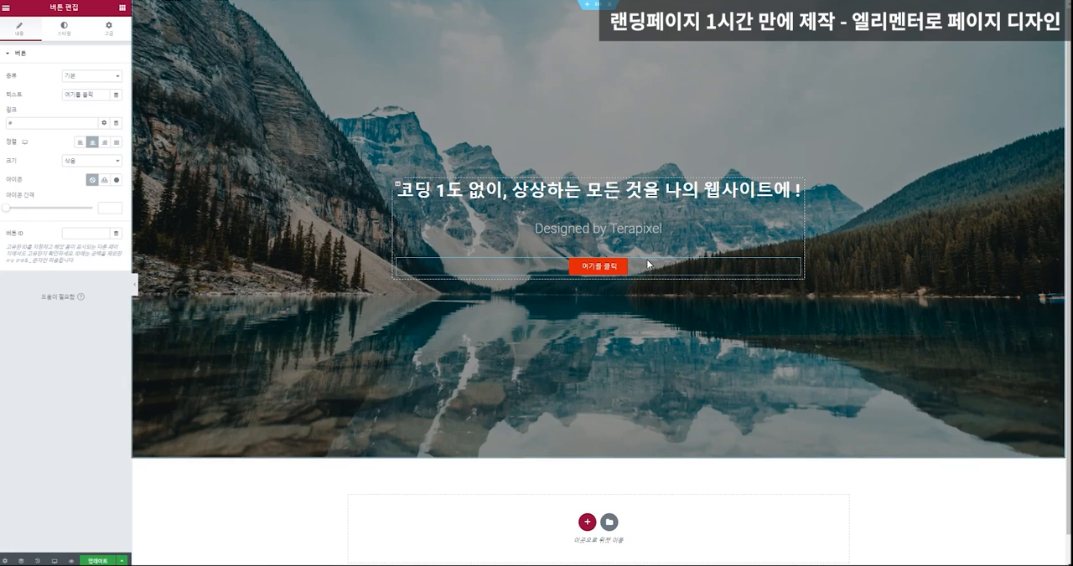
click(64, 28)
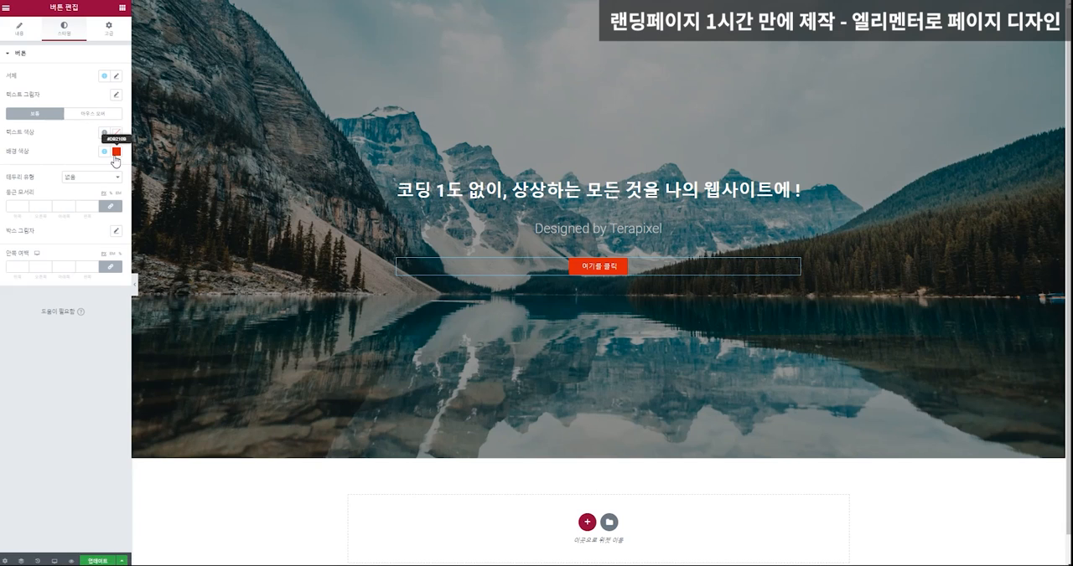
click(117, 152)
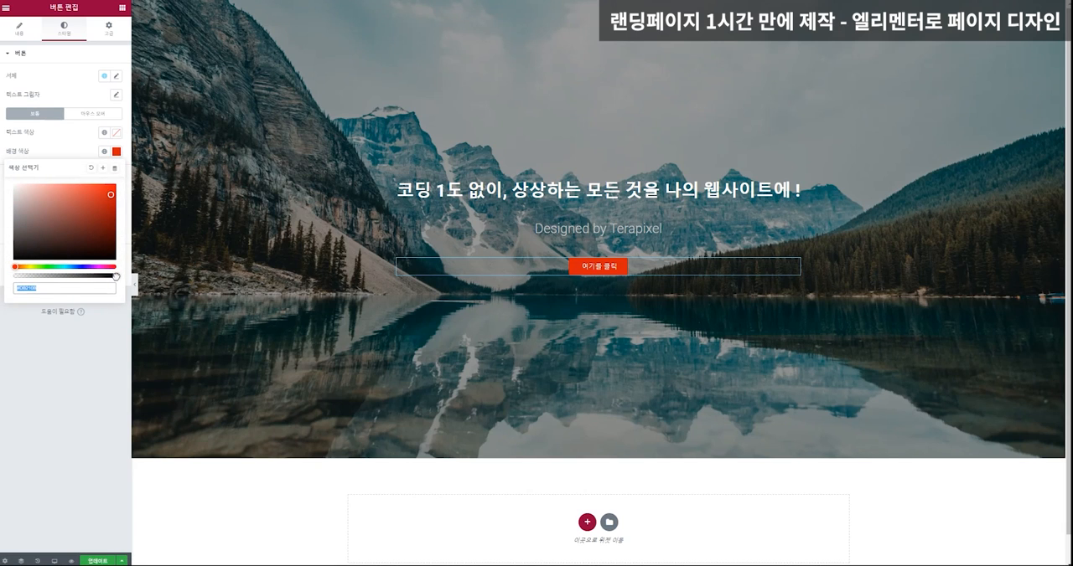
drag(116, 277, 14, 275)
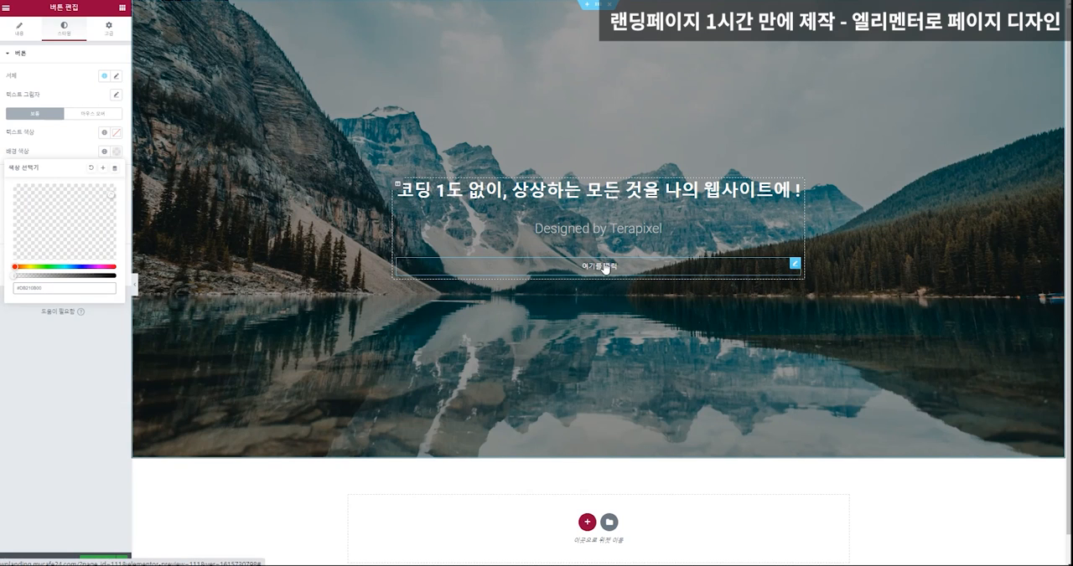
Change the hero button's text to "제작 문의하기".
click(18, 32)
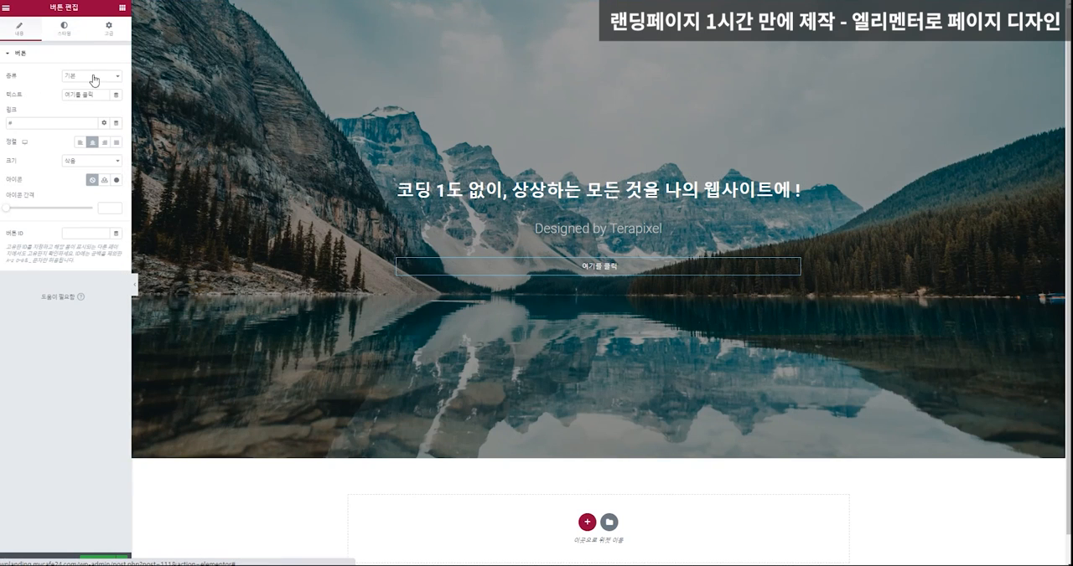
triple_click(86, 94)
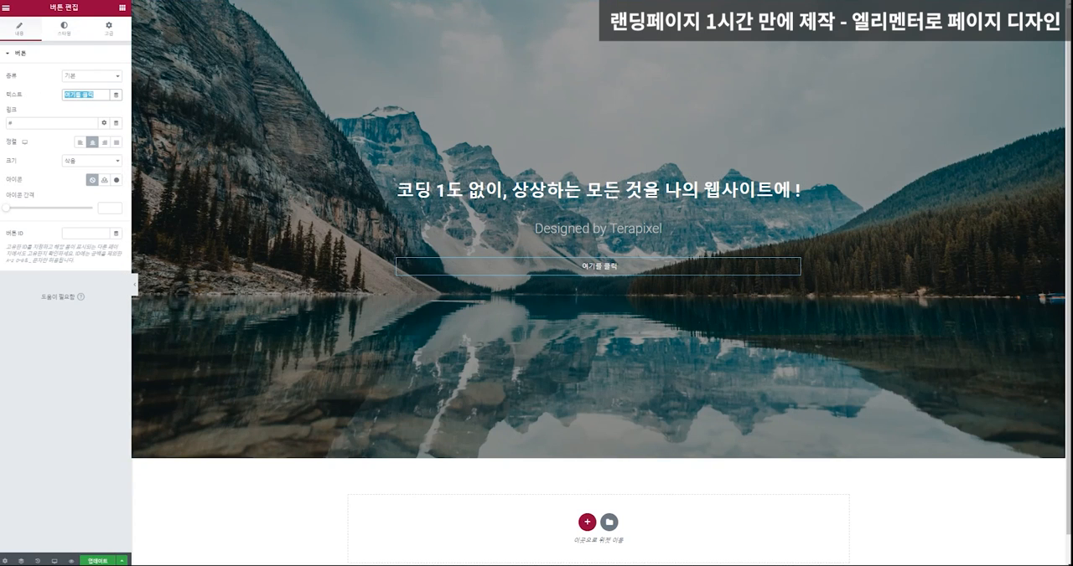
text(wo)
key(BackSpace)
key(BackSpace)
text(제작 문의하기)
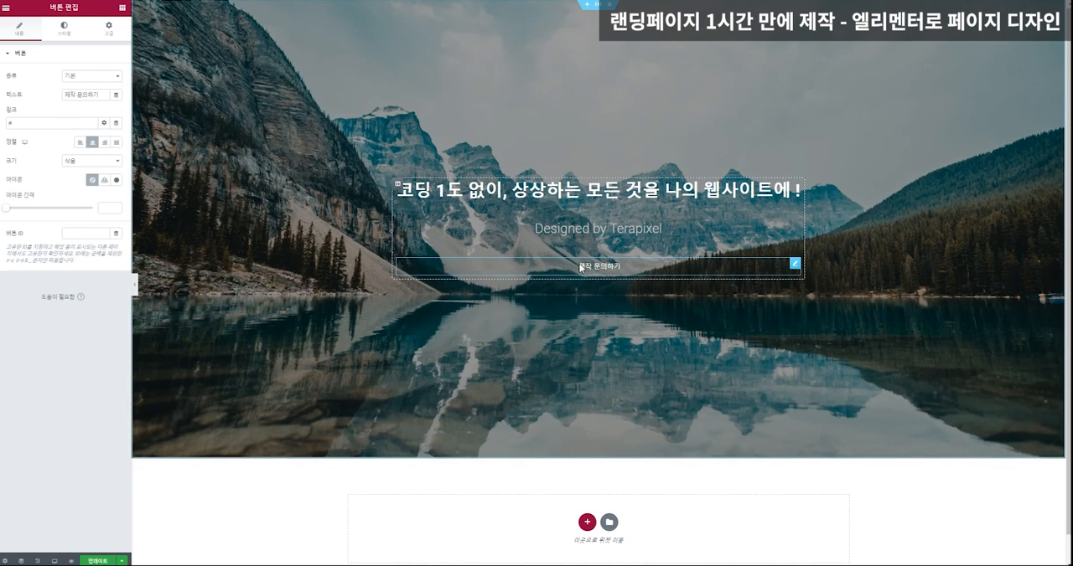
Open the hero button's link address for editing.
click(4, 122)
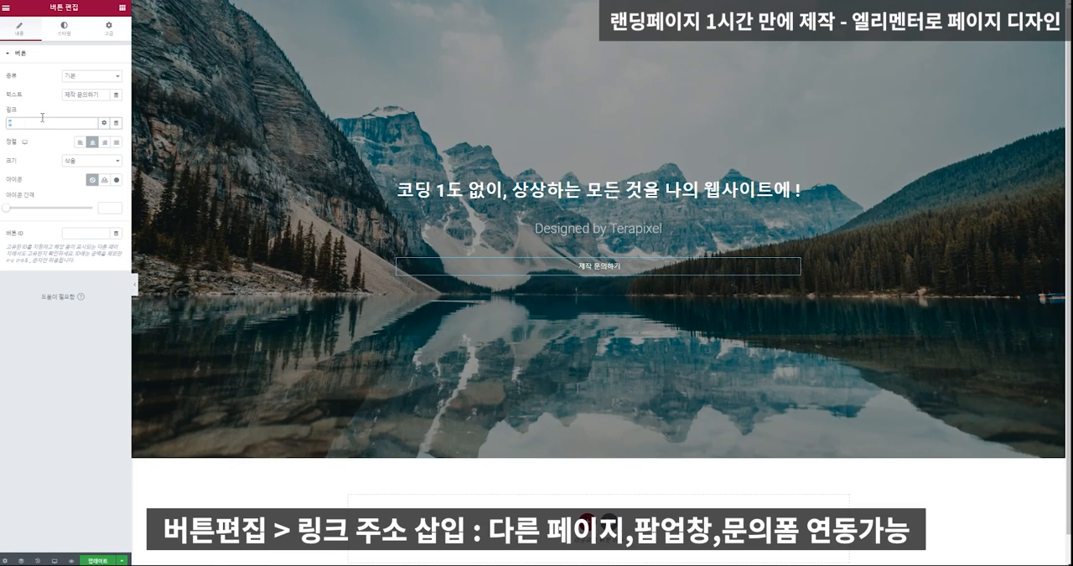
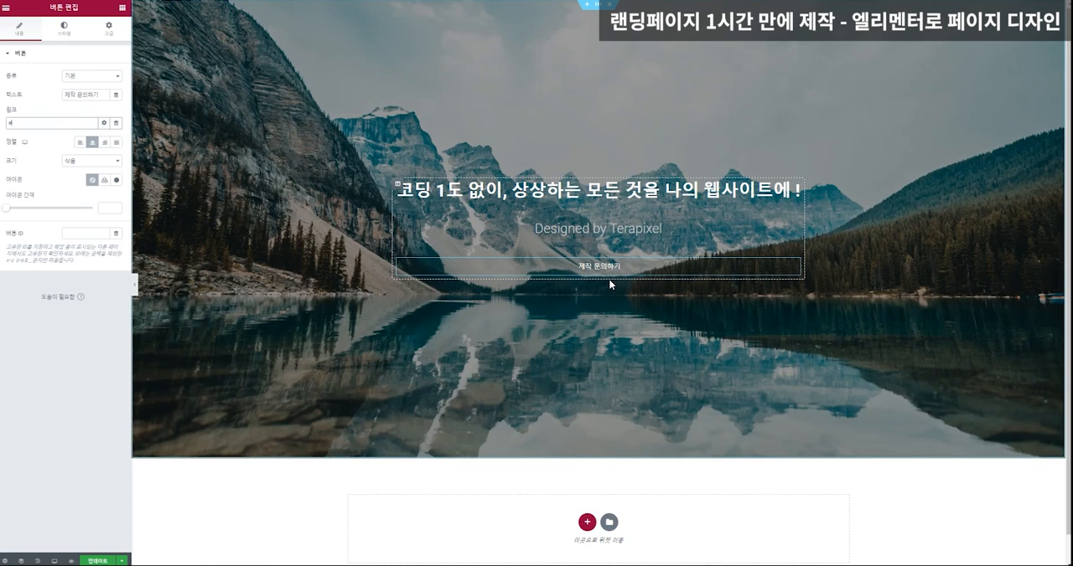
Give the hero button a solid (일반) border with a 0.1 width on all four sides.
click(67, 28)
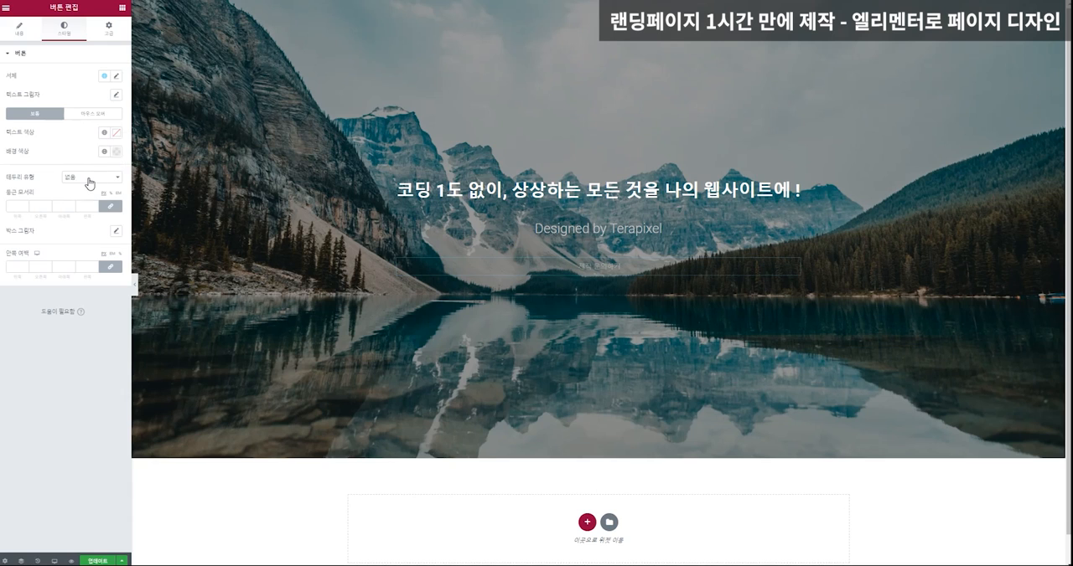
click(89, 176)
click(90, 196)
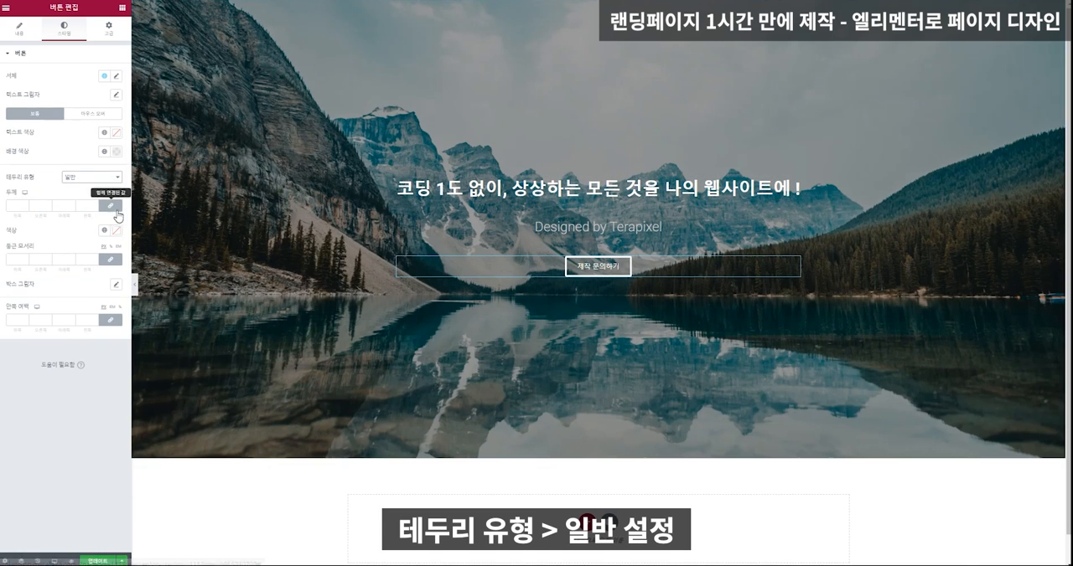
click(86, 205)
text(0)
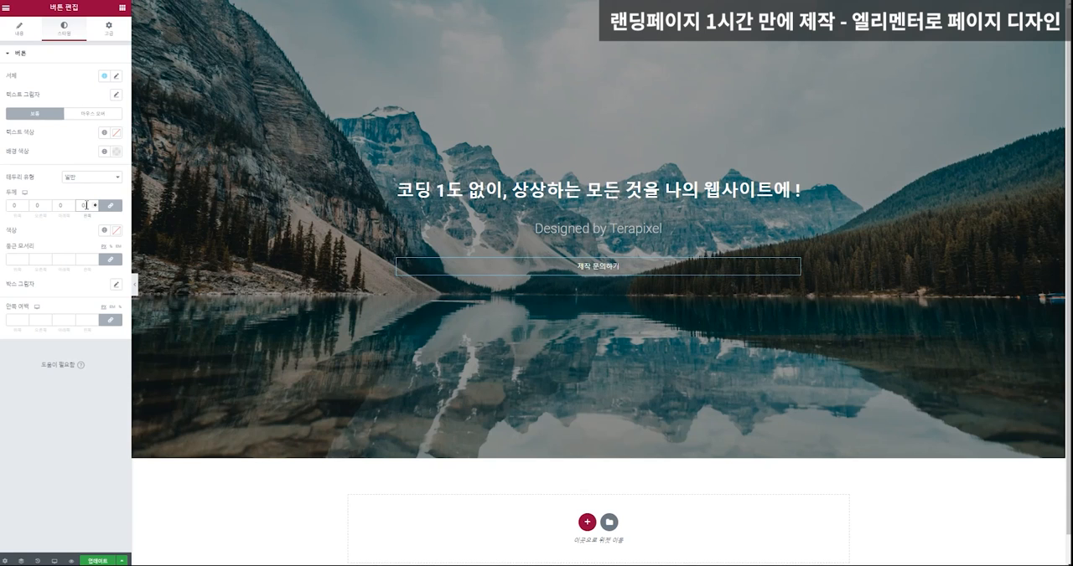
text(.1)
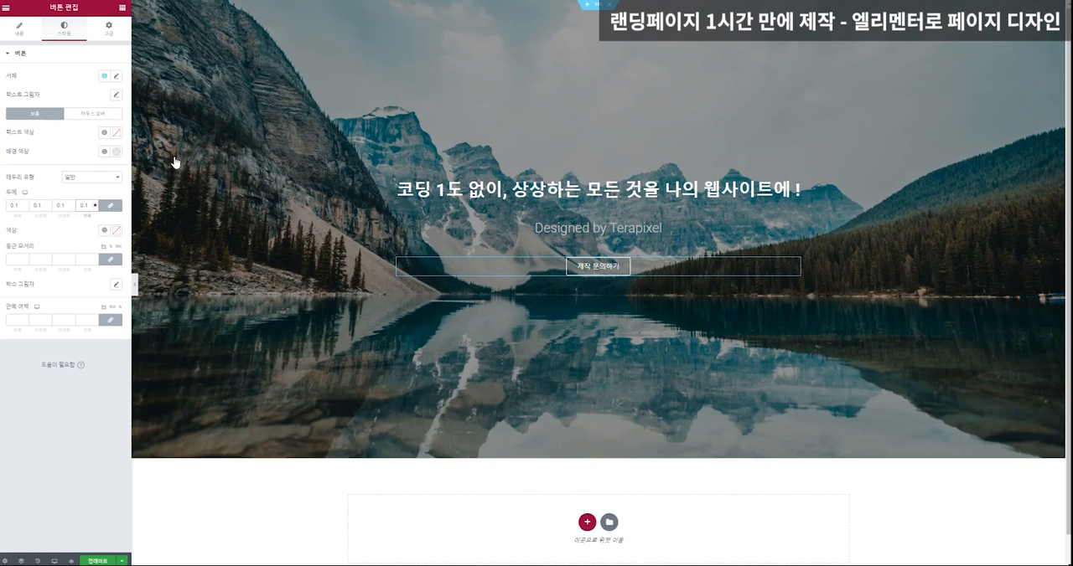
Set the hero button's inner padding to 20 at top and bottom and, with the sides unlinked, 40 at left and right.
click(17, 320)
text(20)
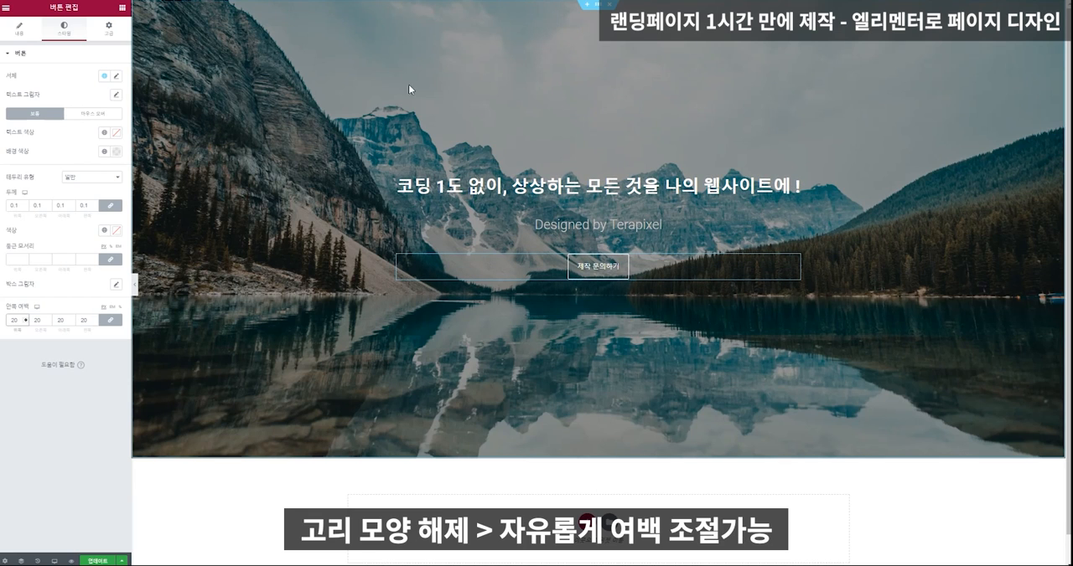
click(109, 323)
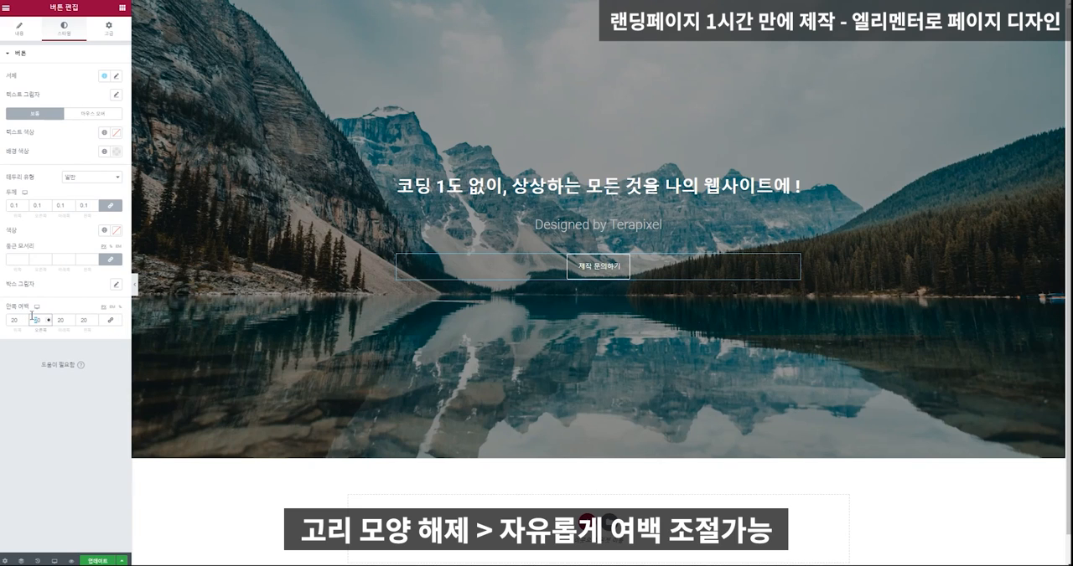
text(4)
click(82, 320)
text(4)
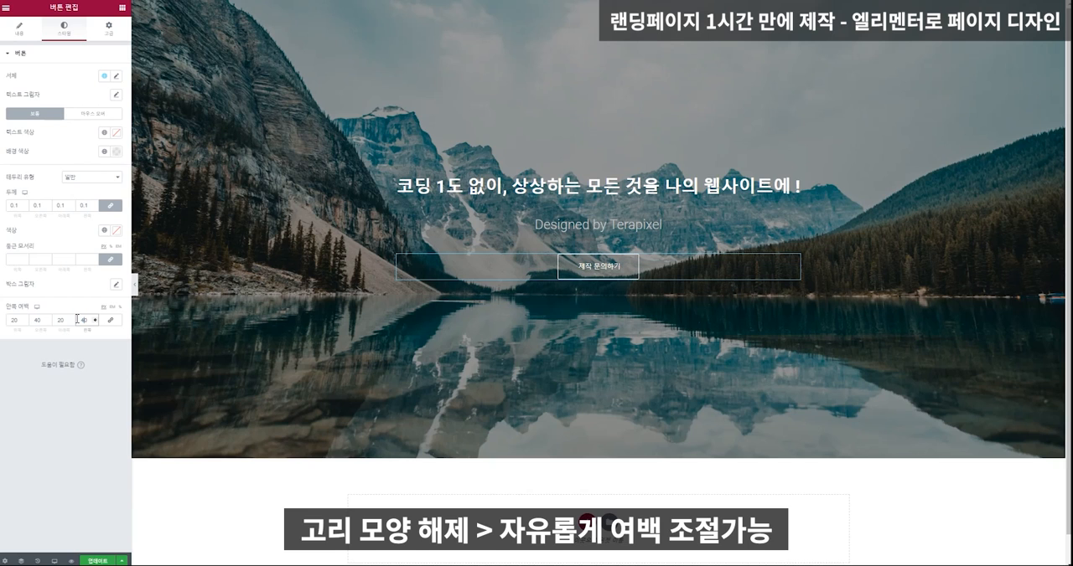
Try the Grow hover animation on the hero button and set it to Shrink instead.
click(93, 114)
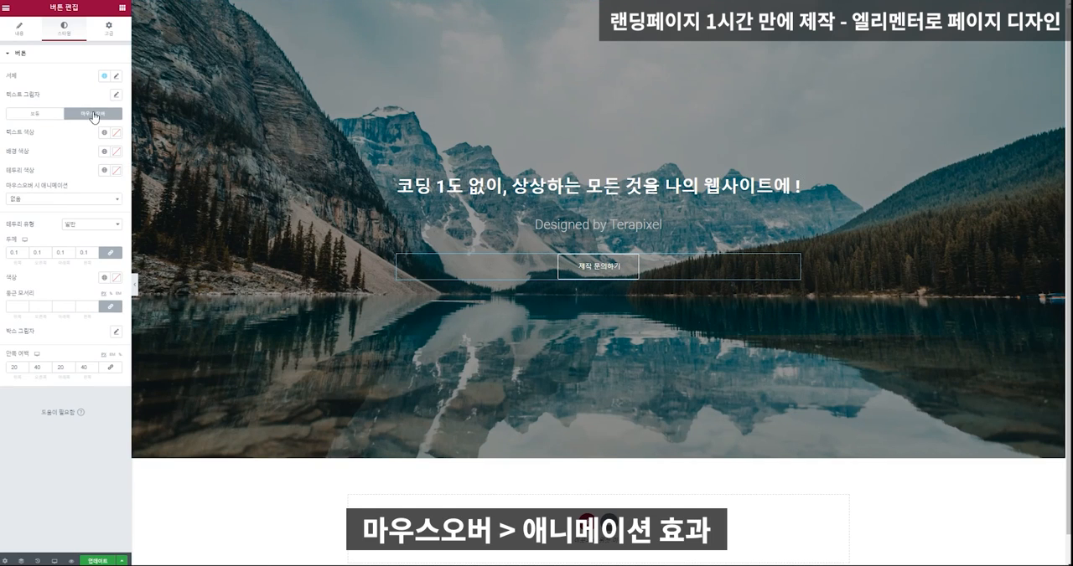
click(29, 200)
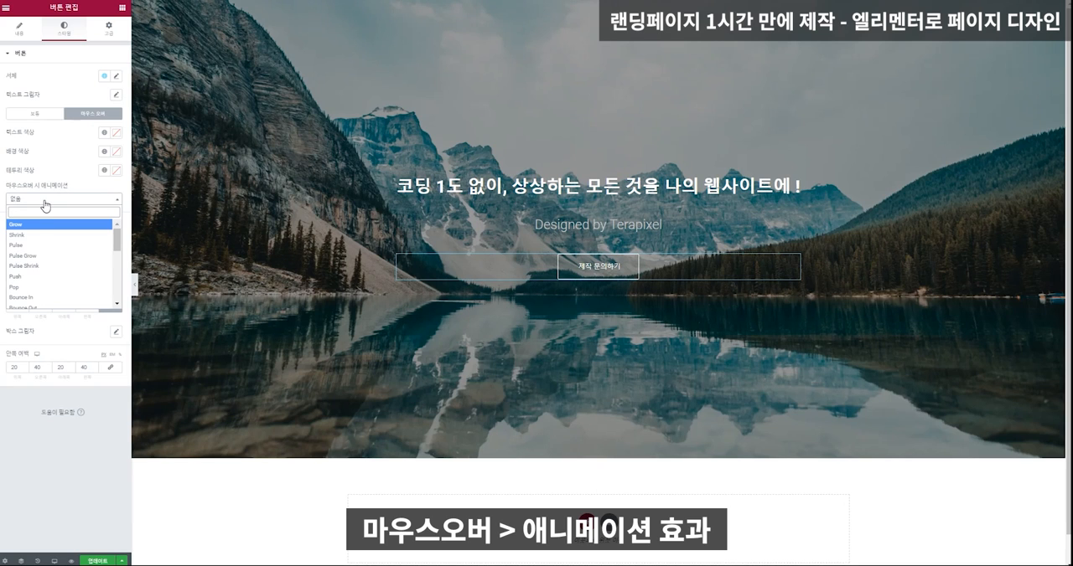
click(43, 223)
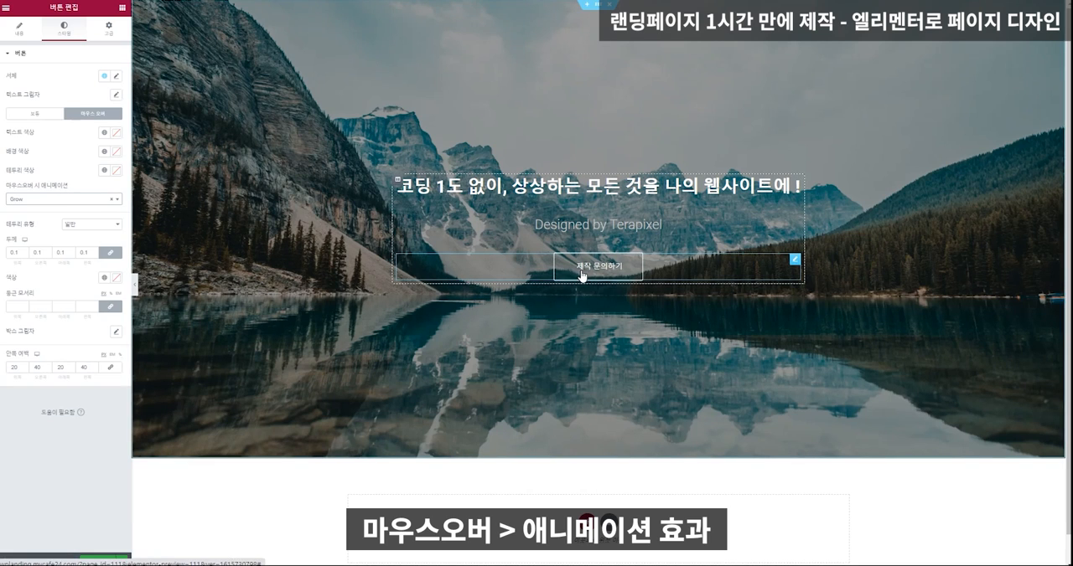
click(37, 201)
click(38, 236)
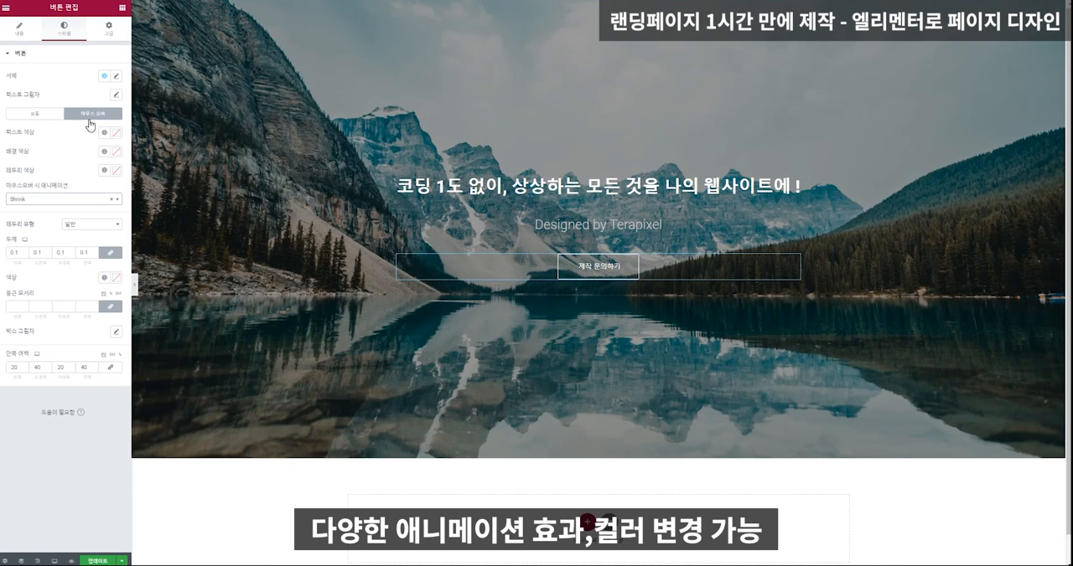
Set both the background color and the border color of the hero button's hover state to red.
click(117, 153)
text(#CA0101)
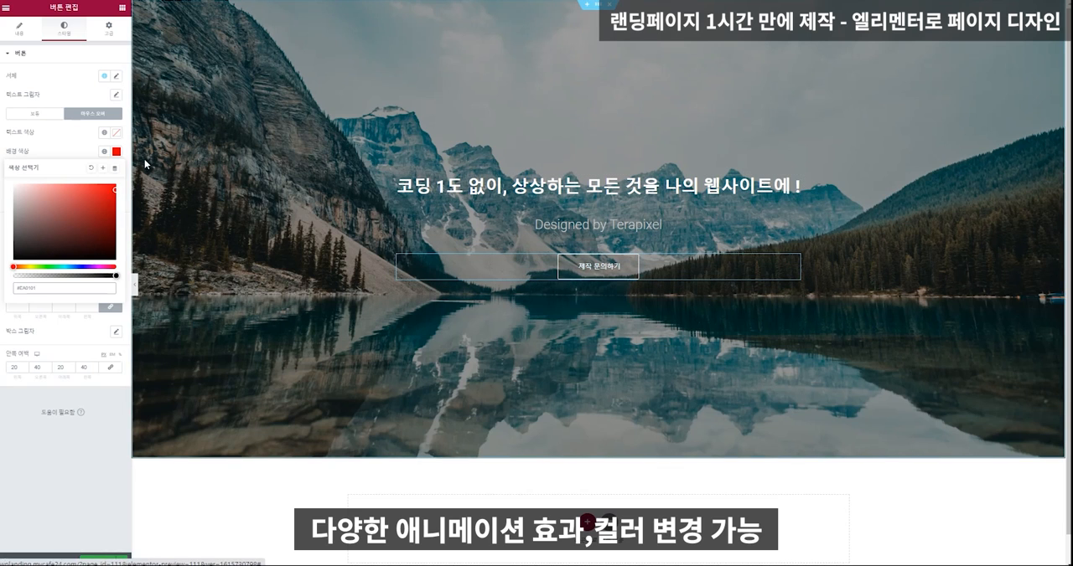
click(67, 144)
click(116, 171)
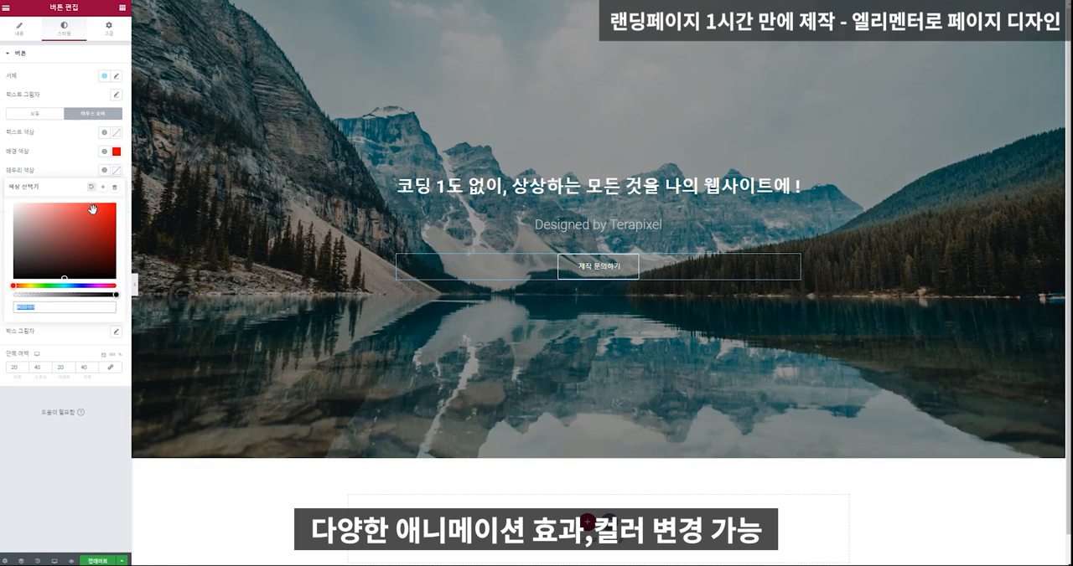
click(105, 217)
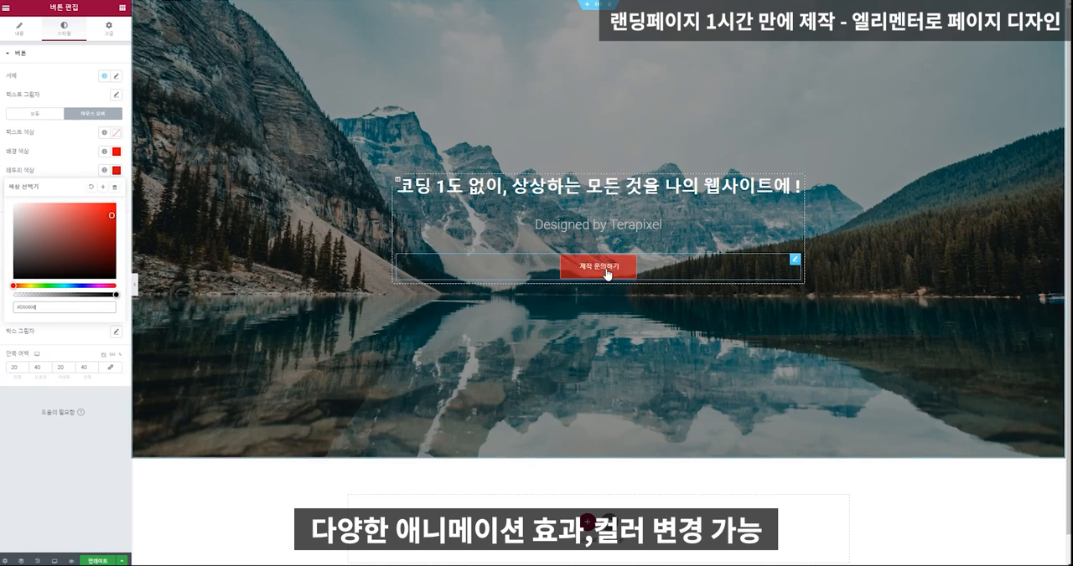
click(80, 148)
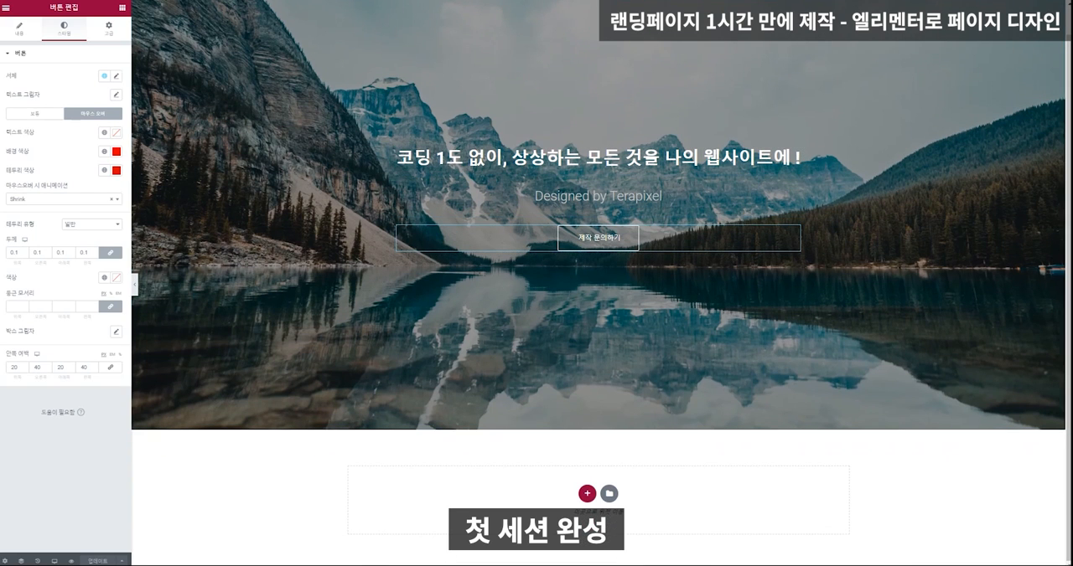
Add a new section with three equal columns below the hero section.
click(586, 495)
scroll(585, 498, down, 1)
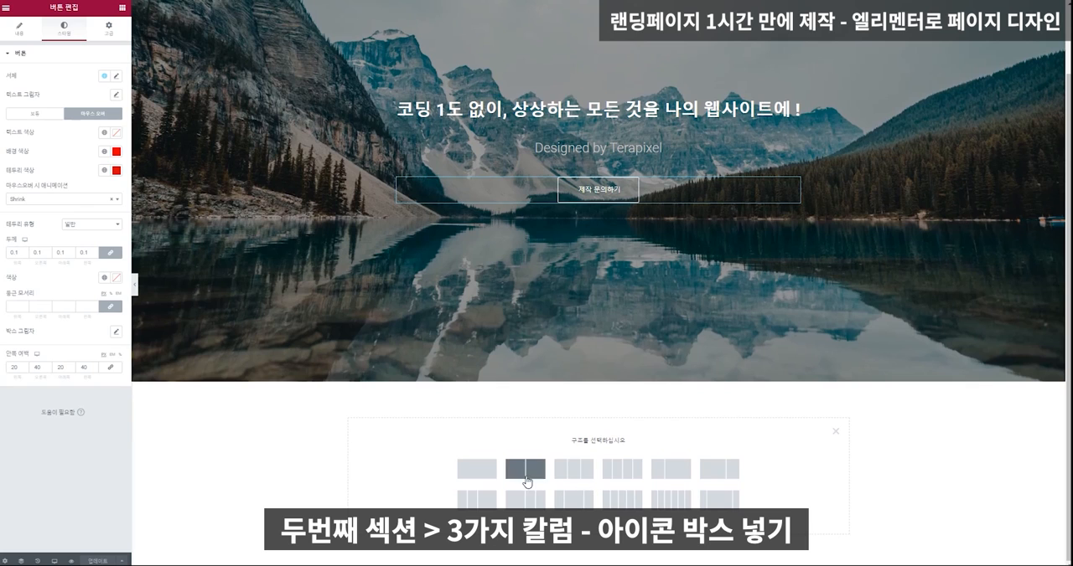
click(570, 470)
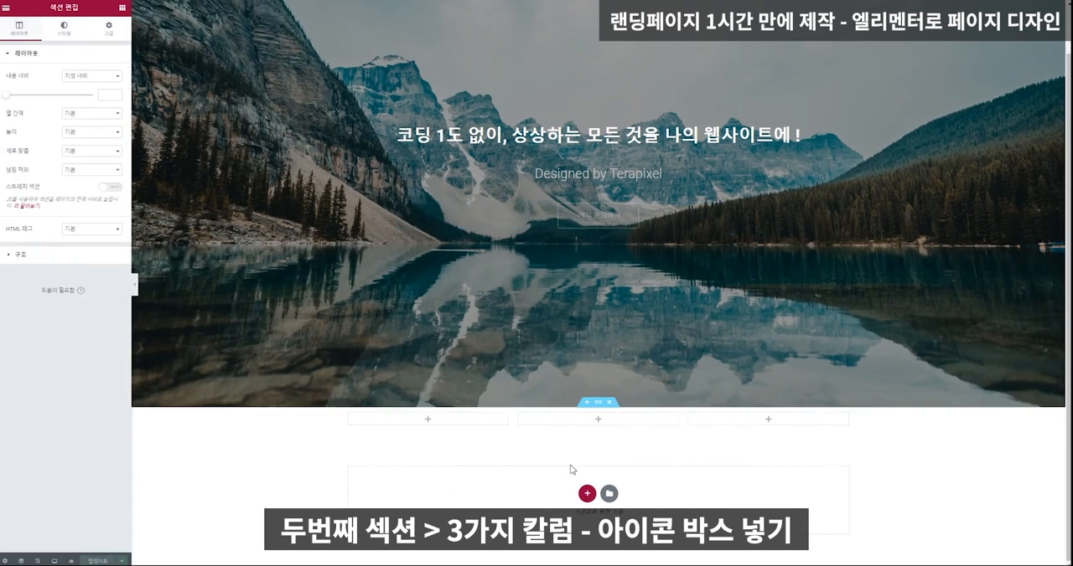
Find the icon box widget by searching "아이콘" and place one in each of the new section's three columns.
click(124, 10)
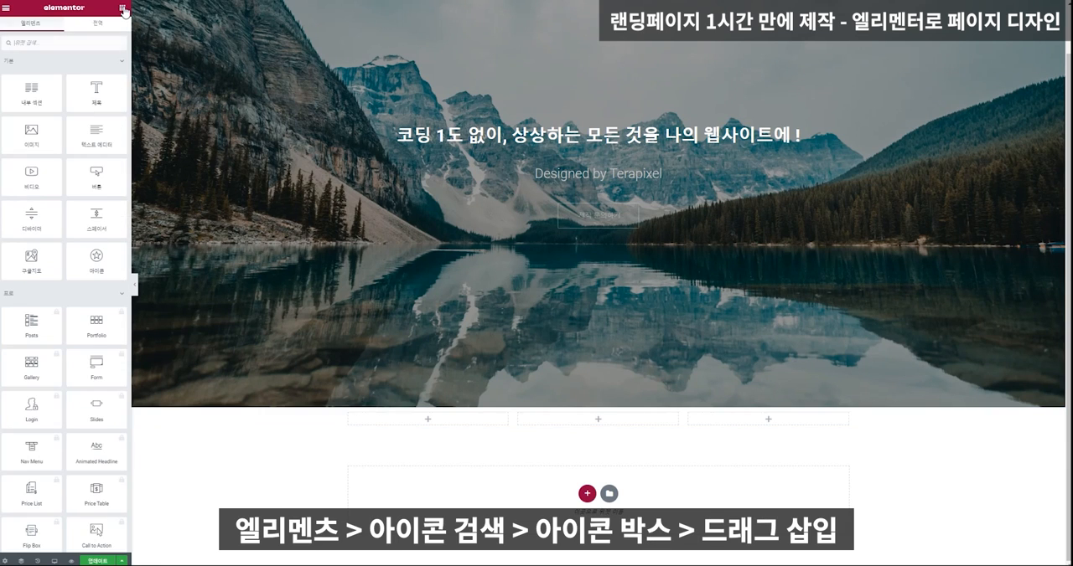
text(아이콘)
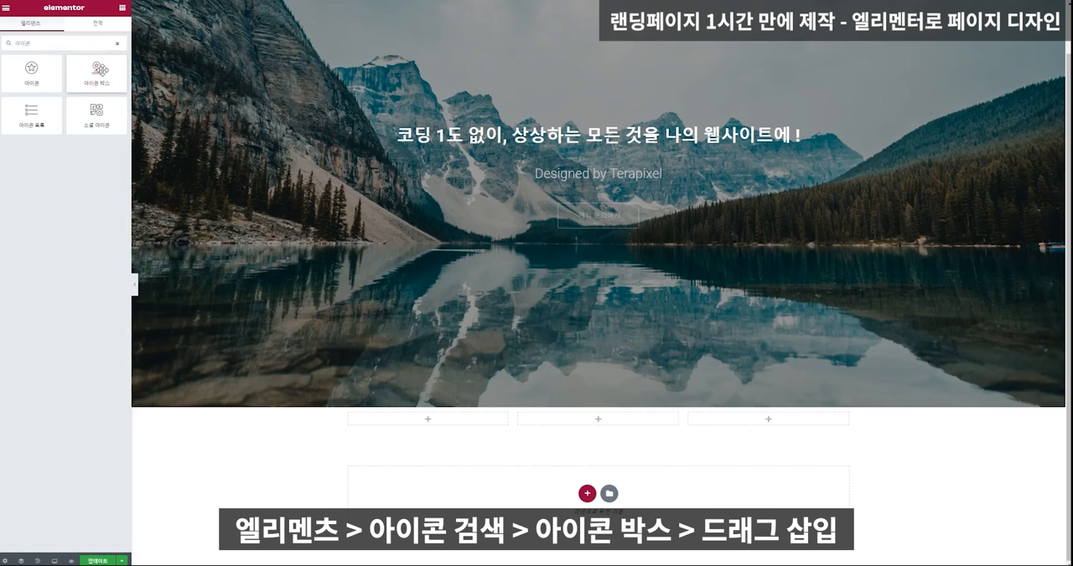
drag(97, 71, 430, 420)
click(122, 9)
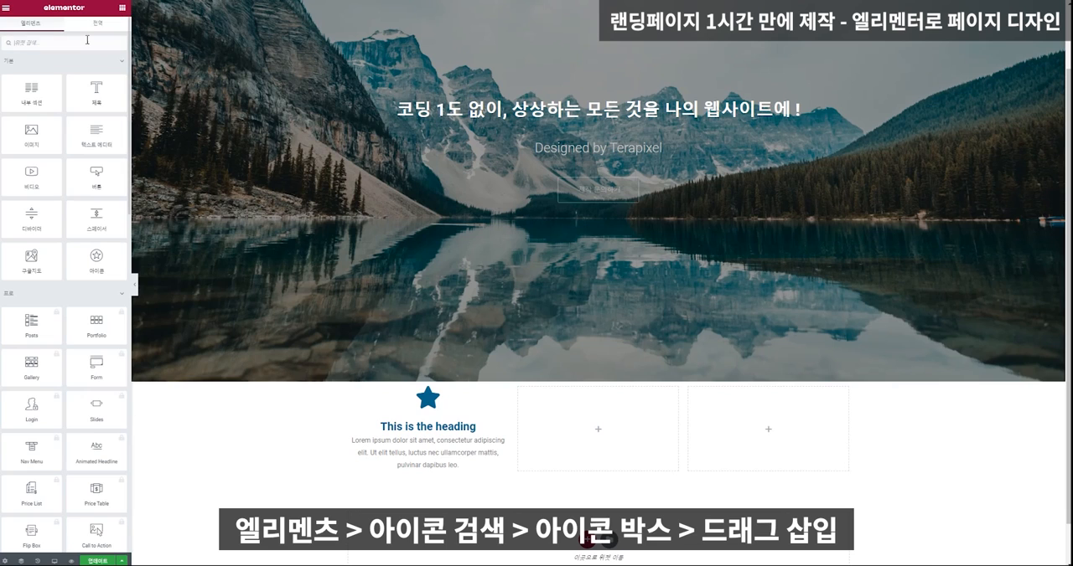
click(87, 40)
text(아이콘)
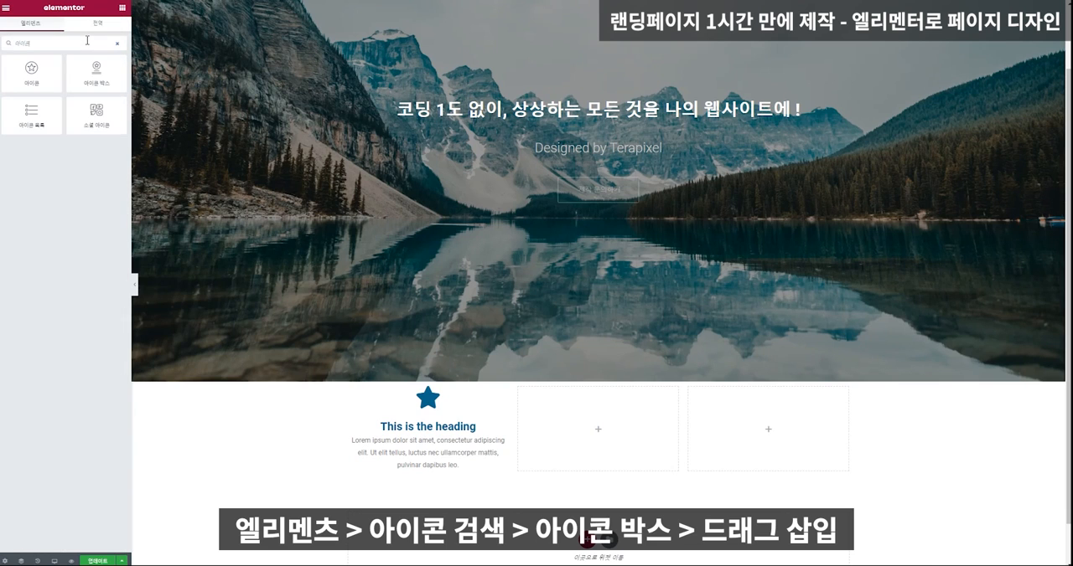
drag(112, 78, 587, 429)
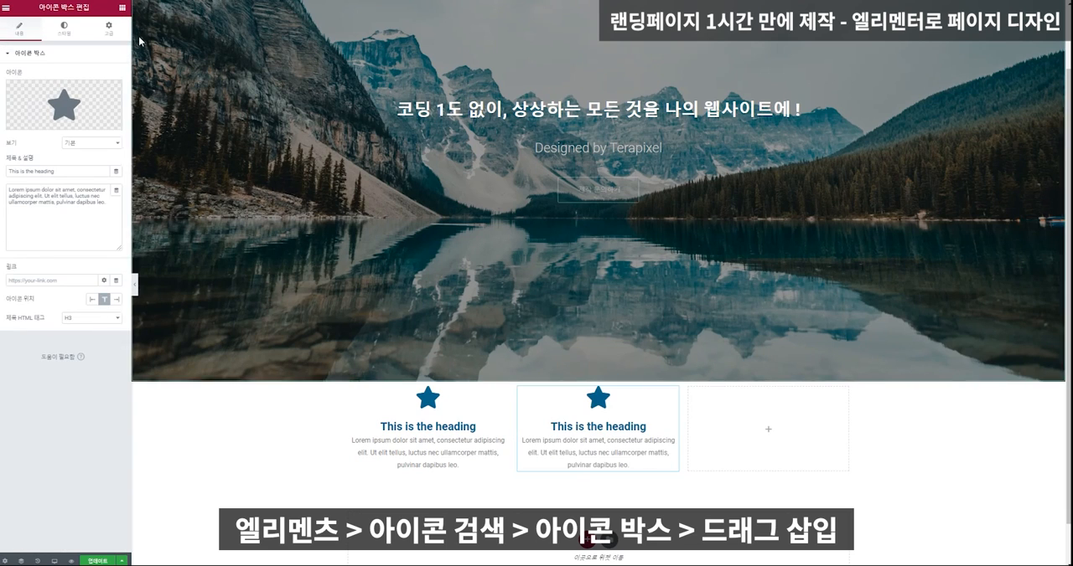
click(122, 9)
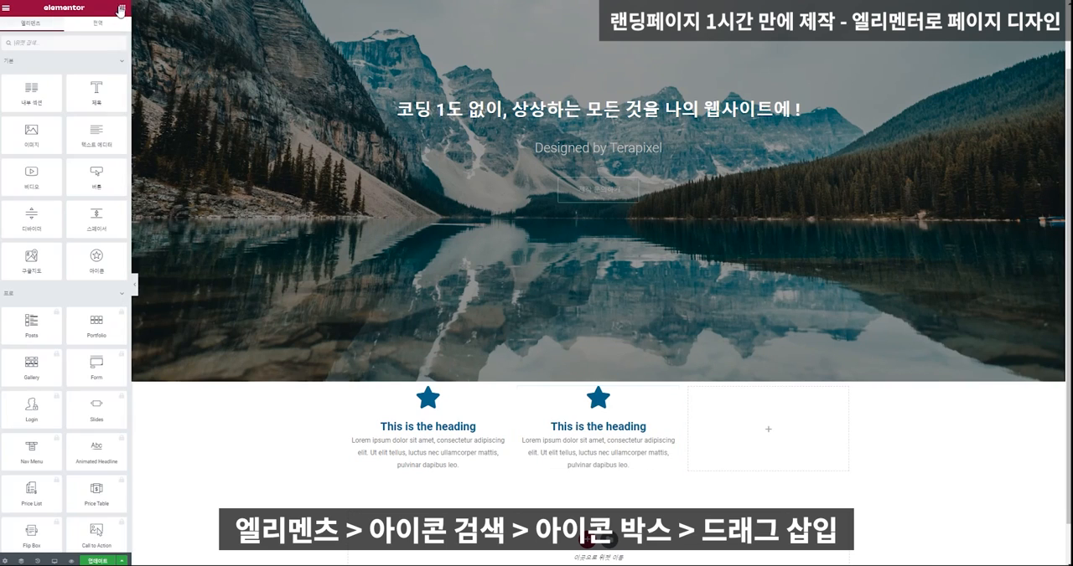
click(99, 42)
text(아이콘)
drag(96, 74, 826, 422)
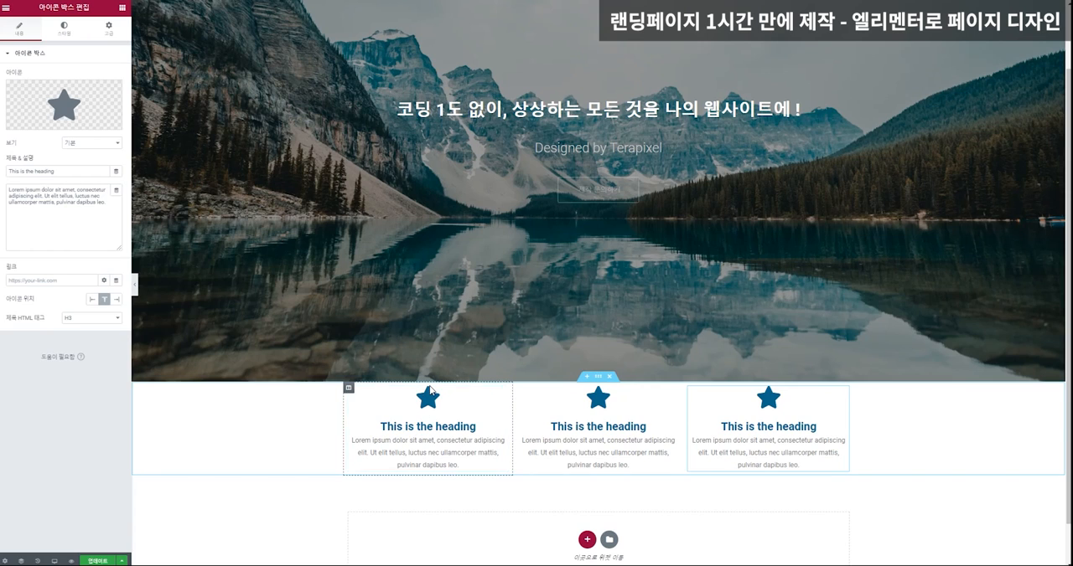
Set the first icon box's title to "결제 및 판매 자동화" and its description to "결제 자동화로 잡무와 시간 제약으로부터 자유로워 지세요".
drag(380, 426, 449, 429)
click(364, 441)
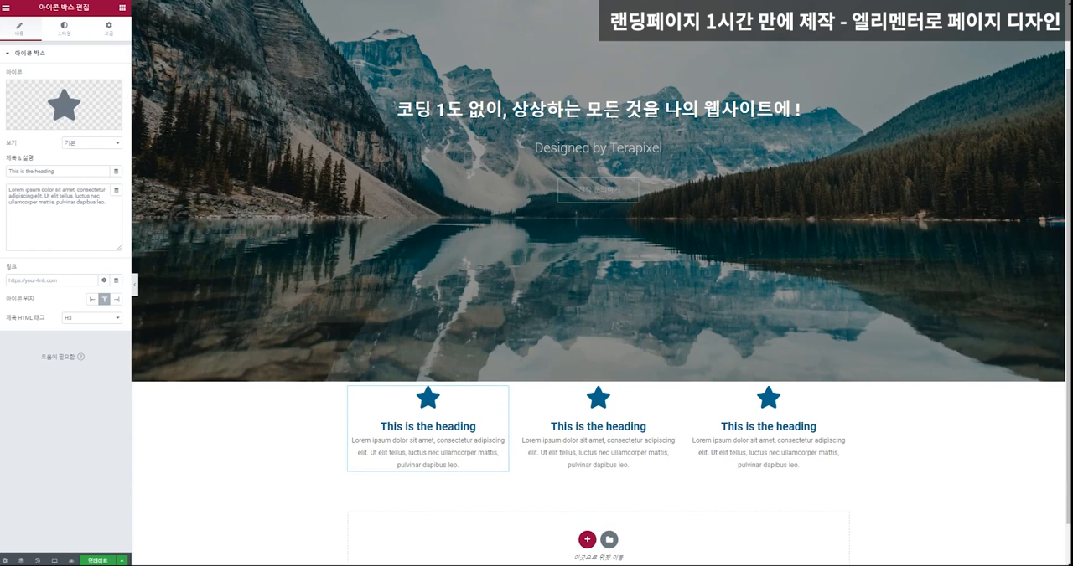
click(65, 172)
key(ctrl+a)
text(결제 및 판매 자동화)
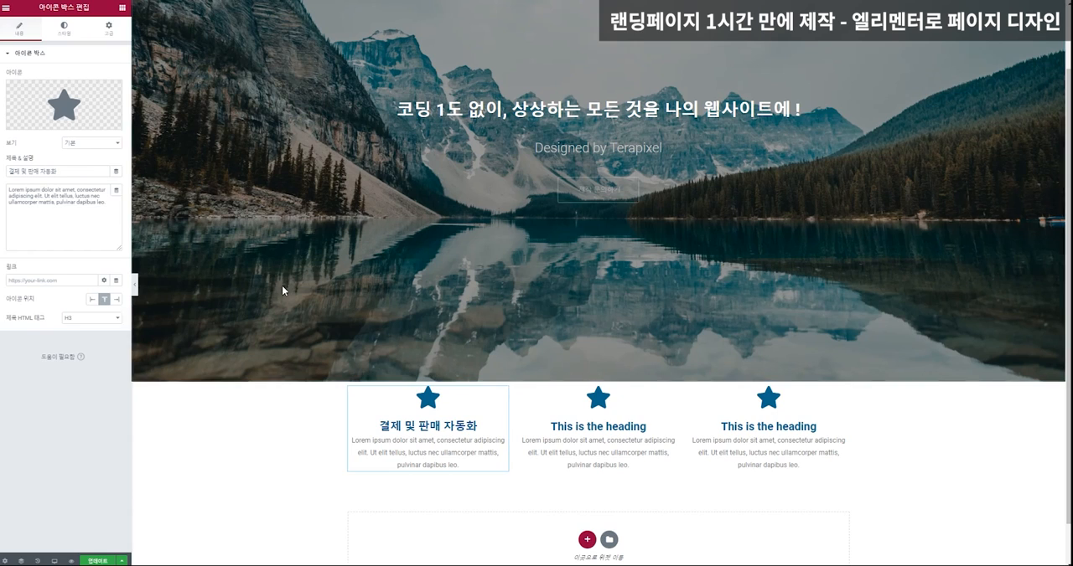
click(118, 211)
key(ctrl+a)
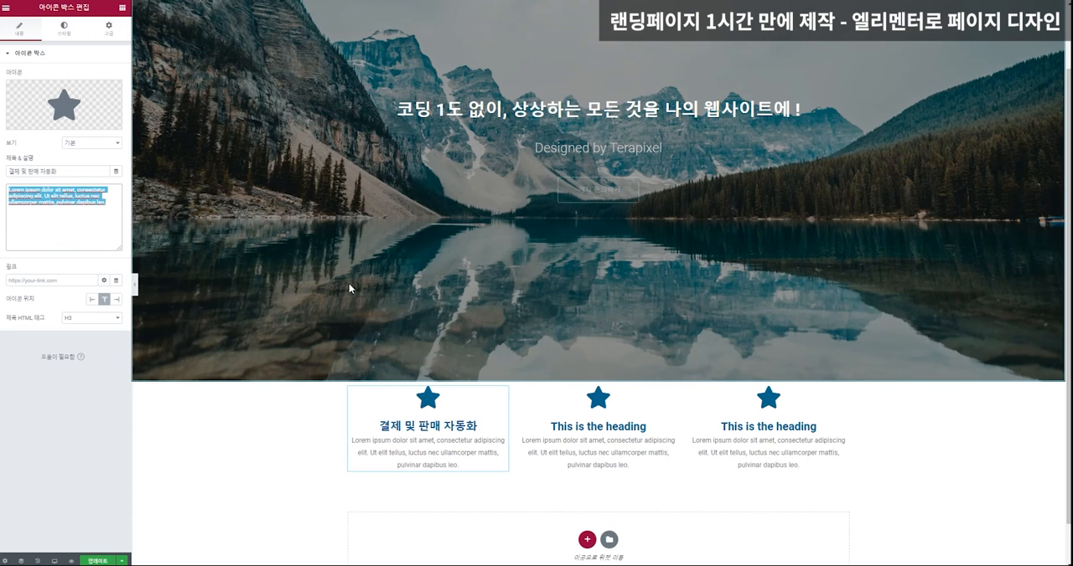
text(결제 자동화로 잡무와 시간 제약으로부터 자유러워 지세요)
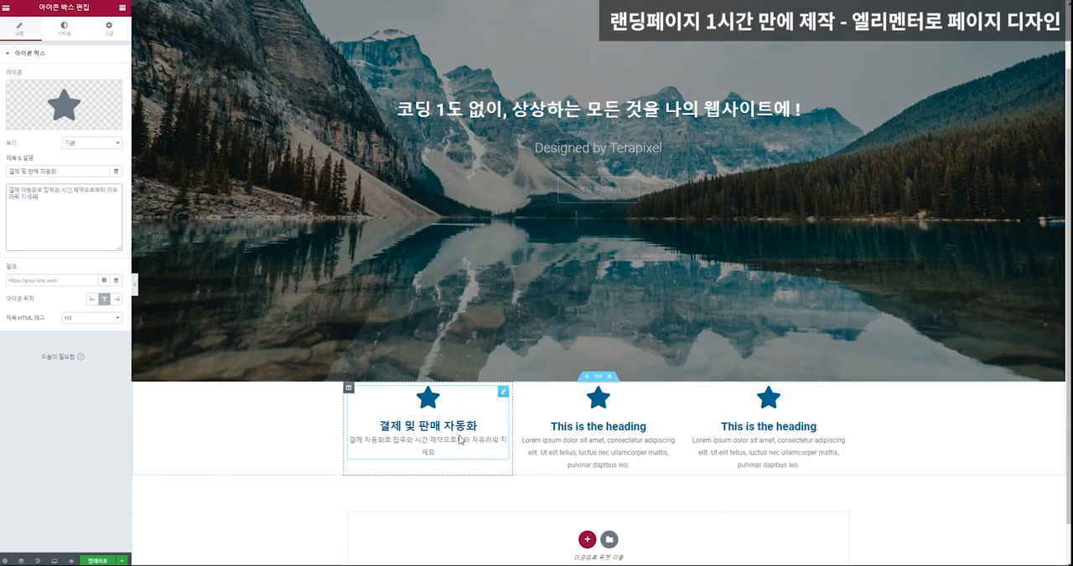
Replace the first icon box's star with a credit card icon found by filtering the icon library for "card".
click(75, 109)
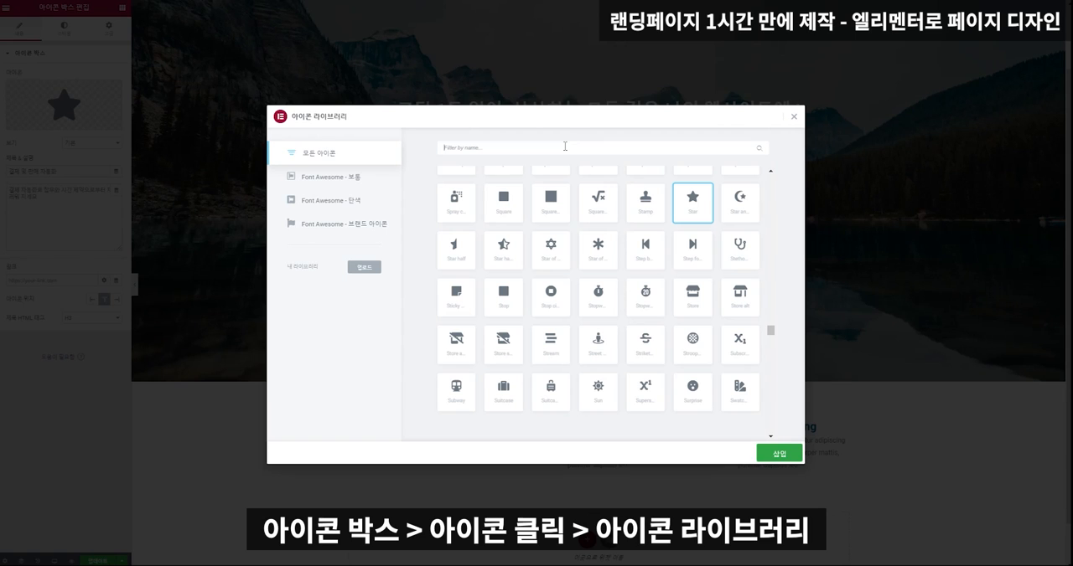
click(565, 147)
text(ㅋ)
key(BackSpace)
text(card)
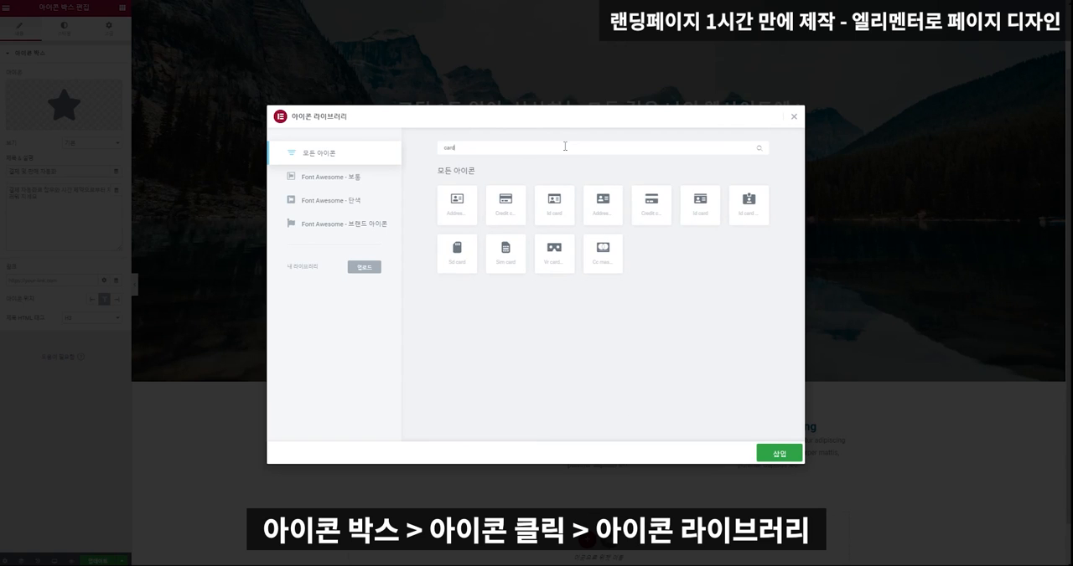
click(500, 206)
click(769, 454)
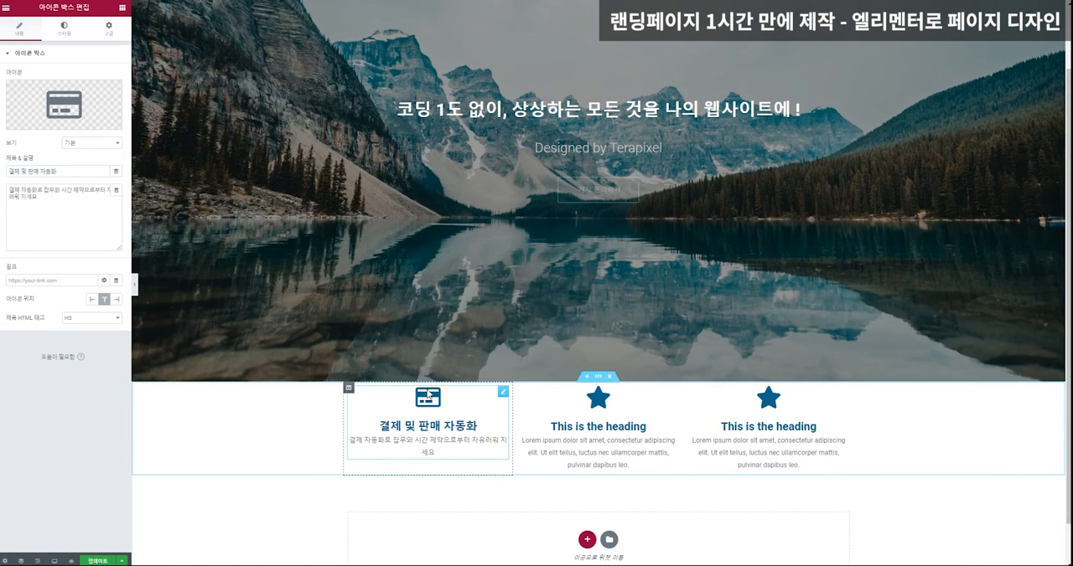
Set the three-column section's inner padding to 50 on all sides.
click(600, 378)
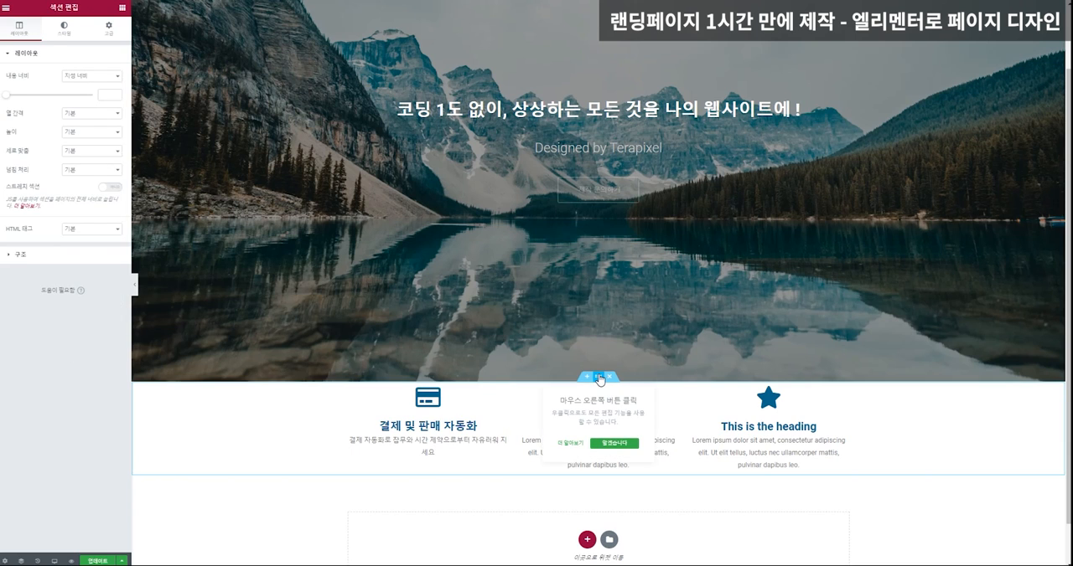
scroll(600, 378, down, 1)
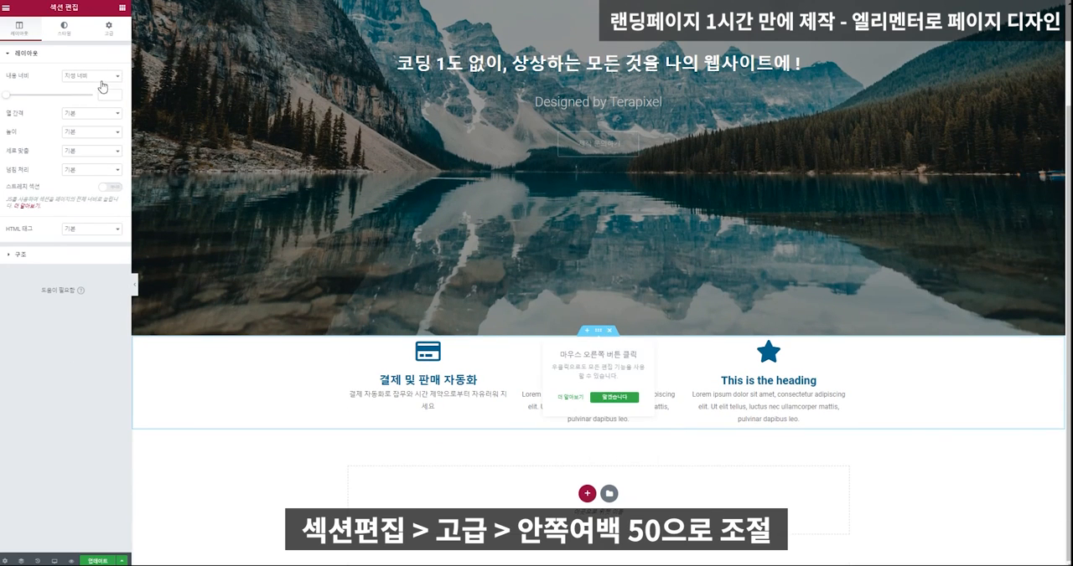
click(106, 31)
click(16, 120)
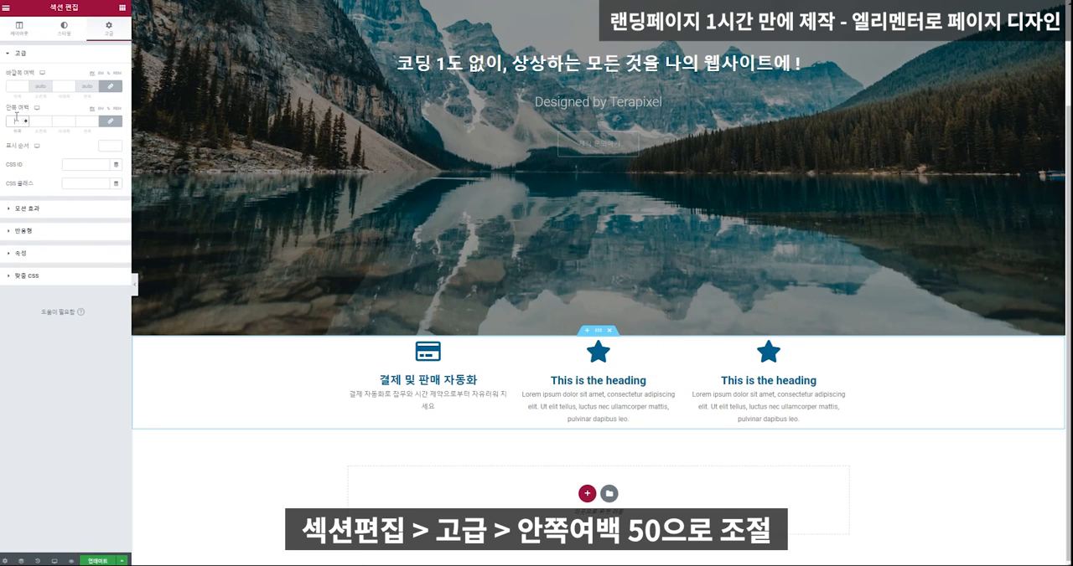
text(50)
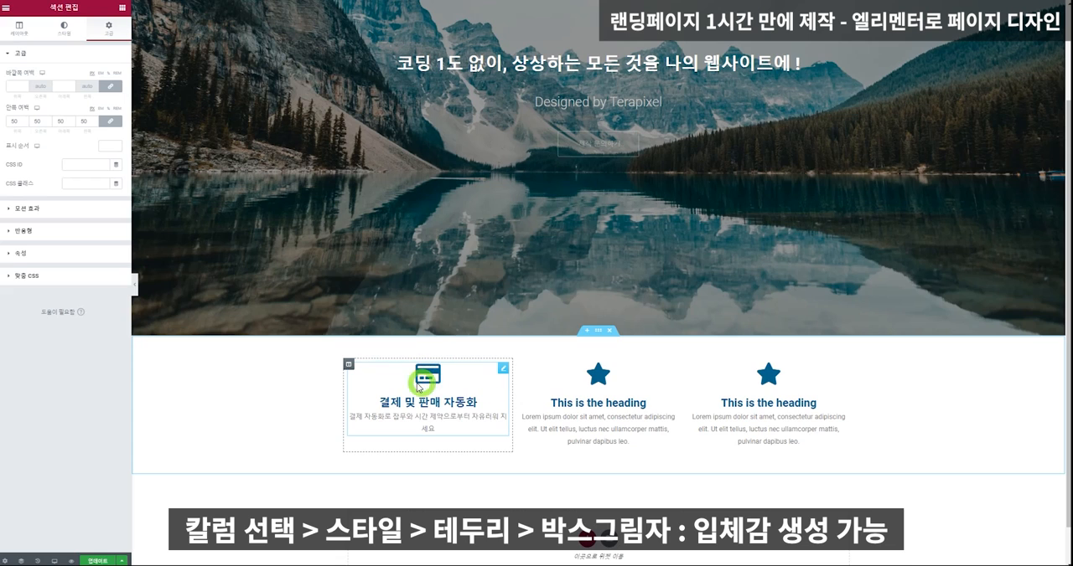
Try a default box shadow on the first icon box's column and reset it.
click(348, 366)
click(59, 35)
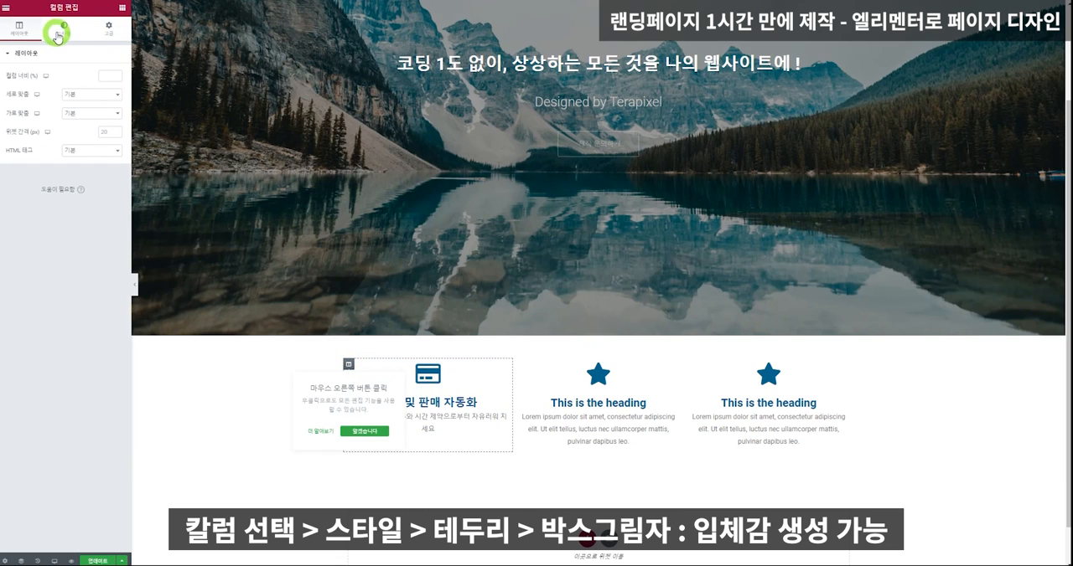
click(52, 126)
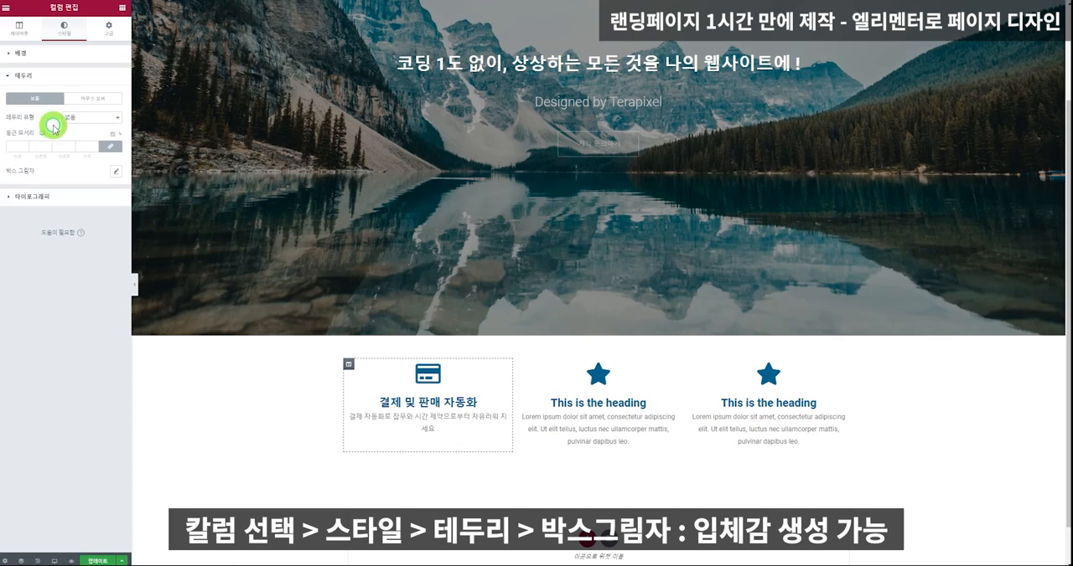
click(116, 174)
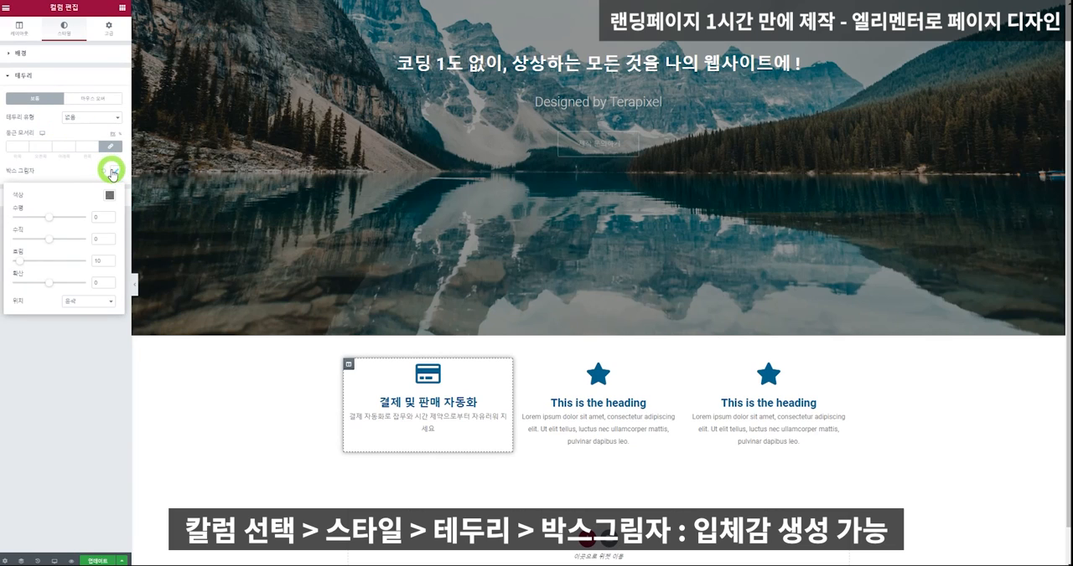
click(106, 171)
click(105, 172)
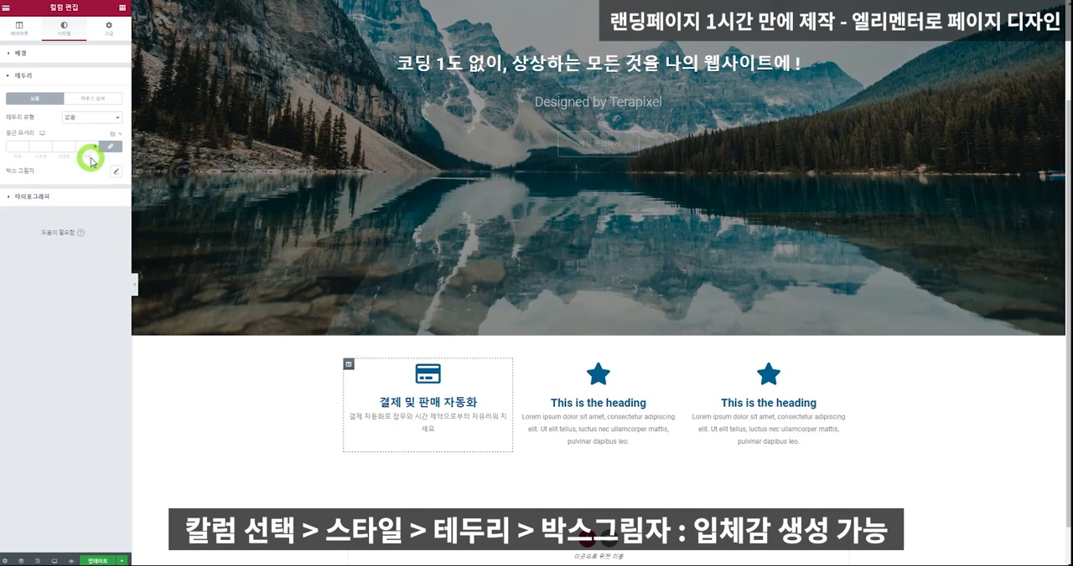
Try a light grey border of type 일반 with 0.1 width on the first column, and return its border type to 없음.
click(82, 119)
click(87, 136)
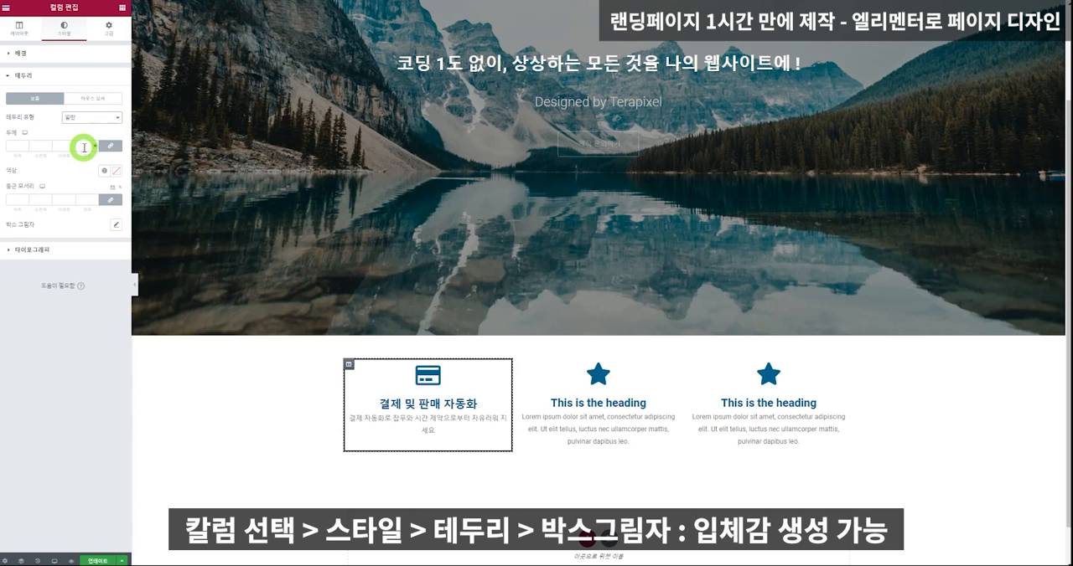
click(83, 147)
text(0)
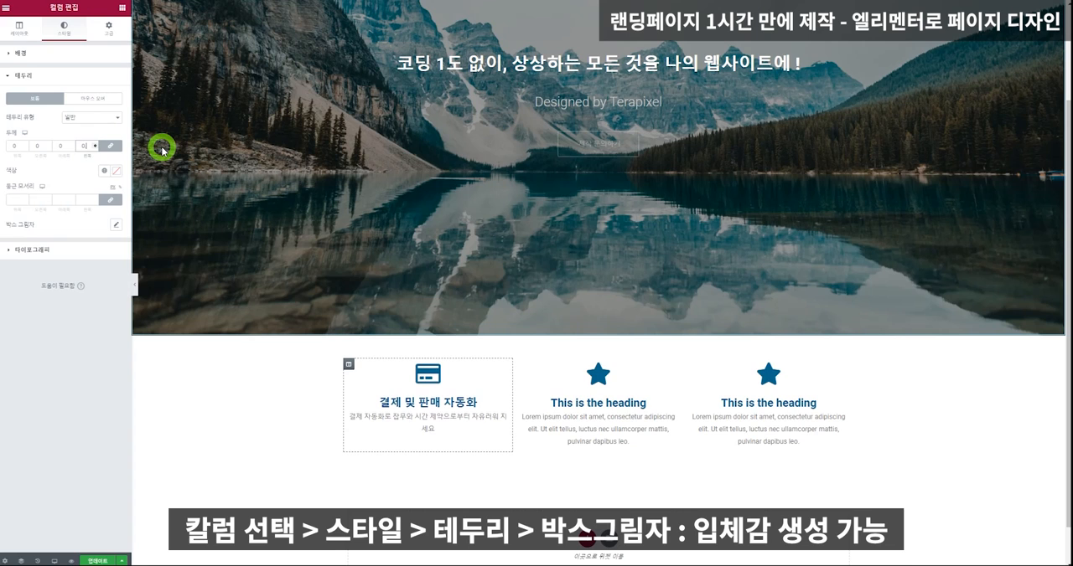
text(.1)
click(116, 174)
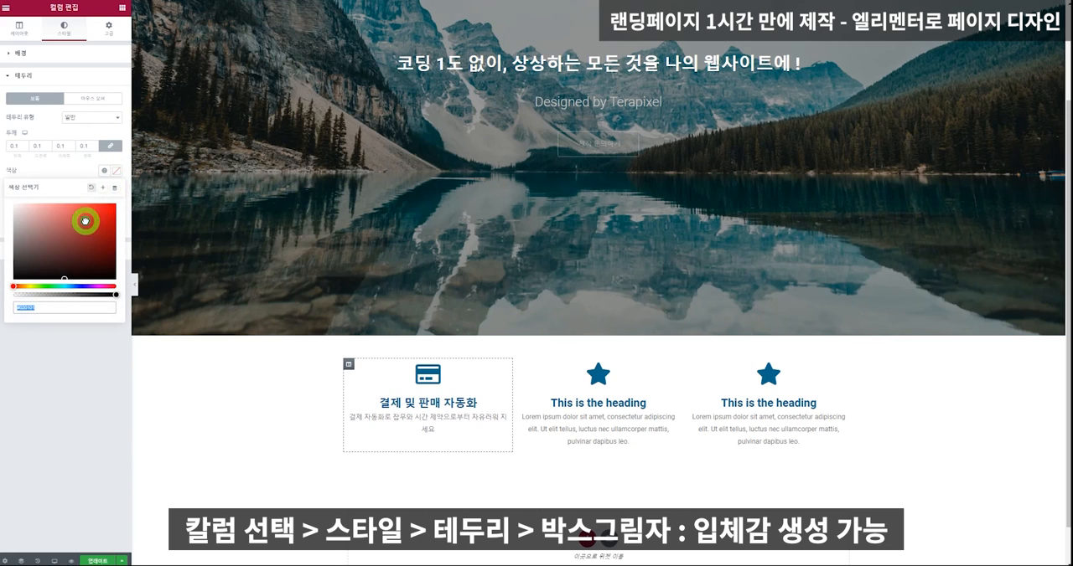
click(688, 366)
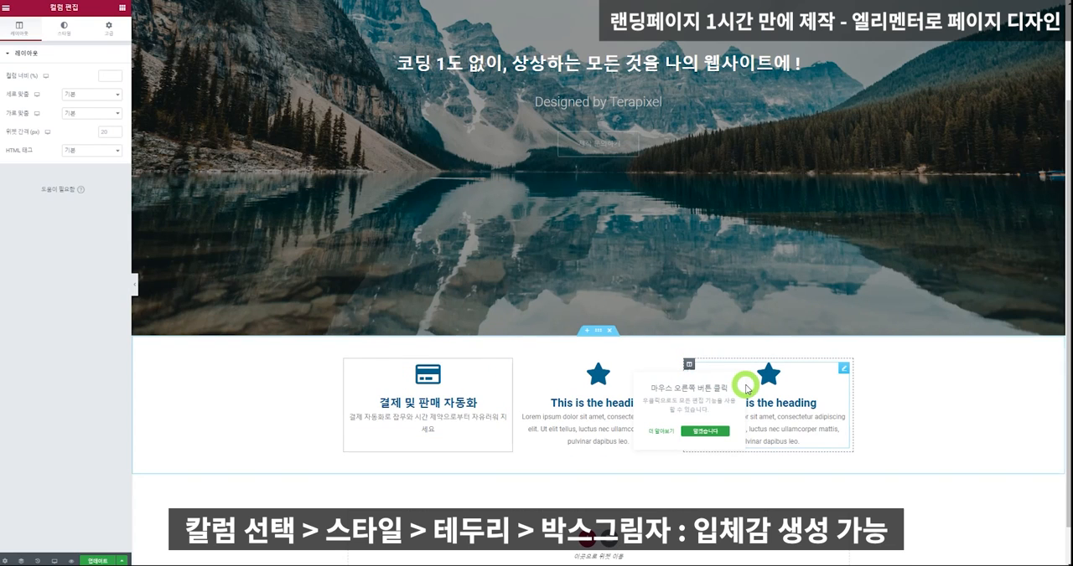
click(347, 364)
click(65, 27)
click(57, 123)
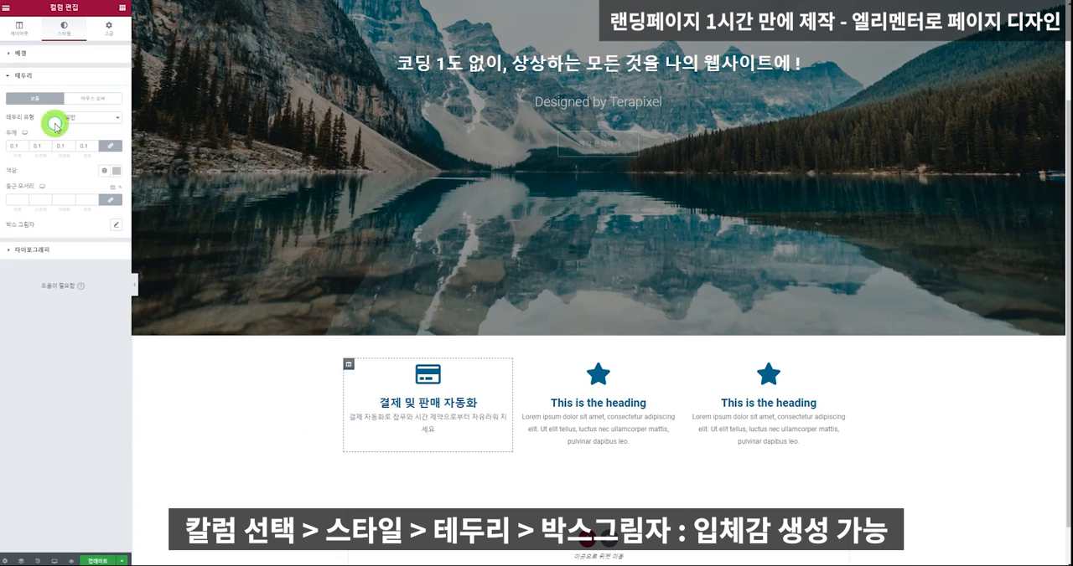
click(97, 125)
click(93, 127)
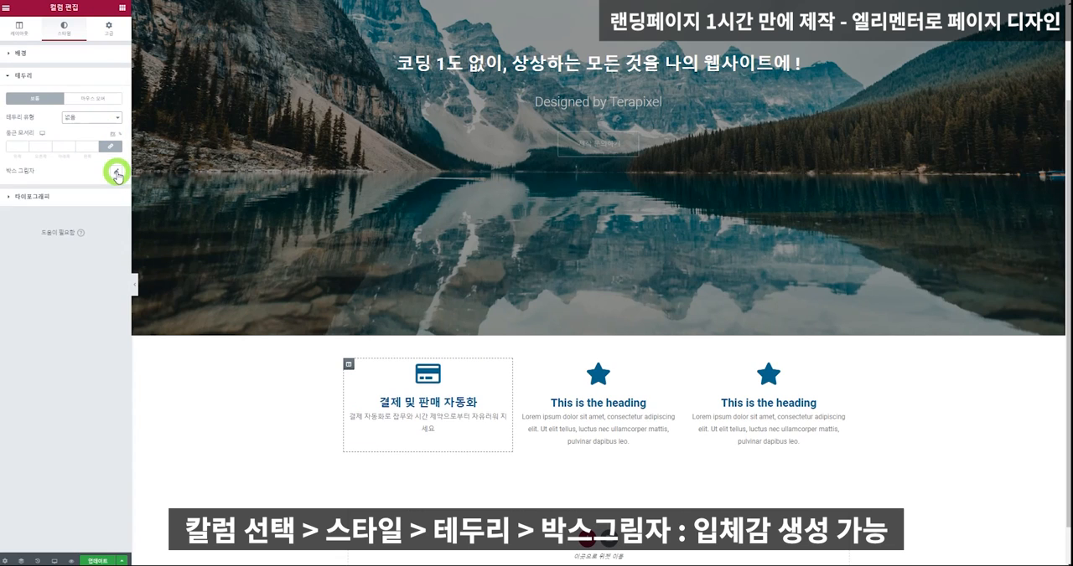
Add a box shadow in a semi-transparent light blue to the first column.
click(117, 174)
click(110, 195)
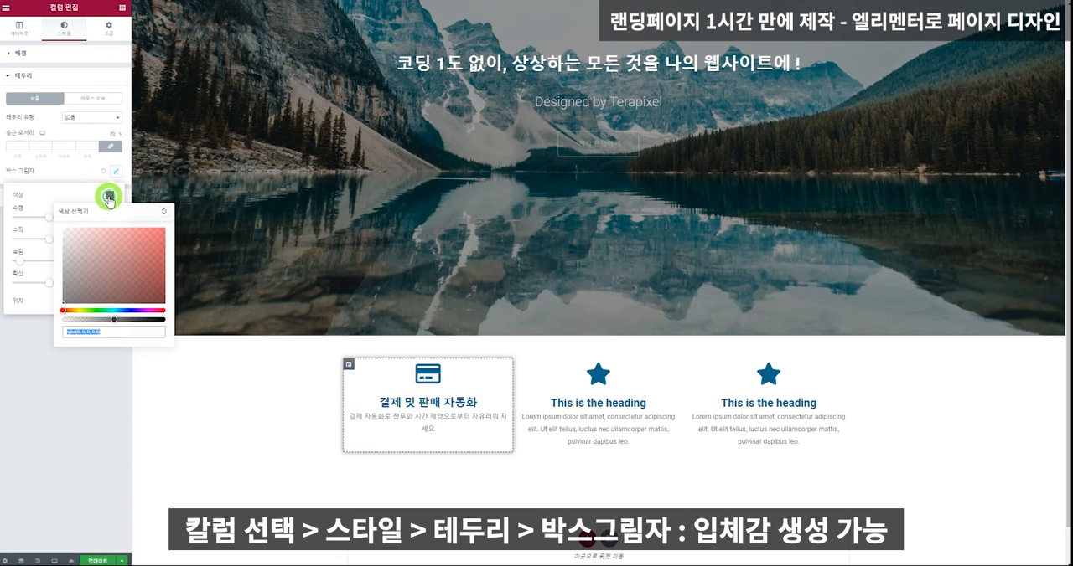
drag(117, 310, 113, 312)
click(127, 311)
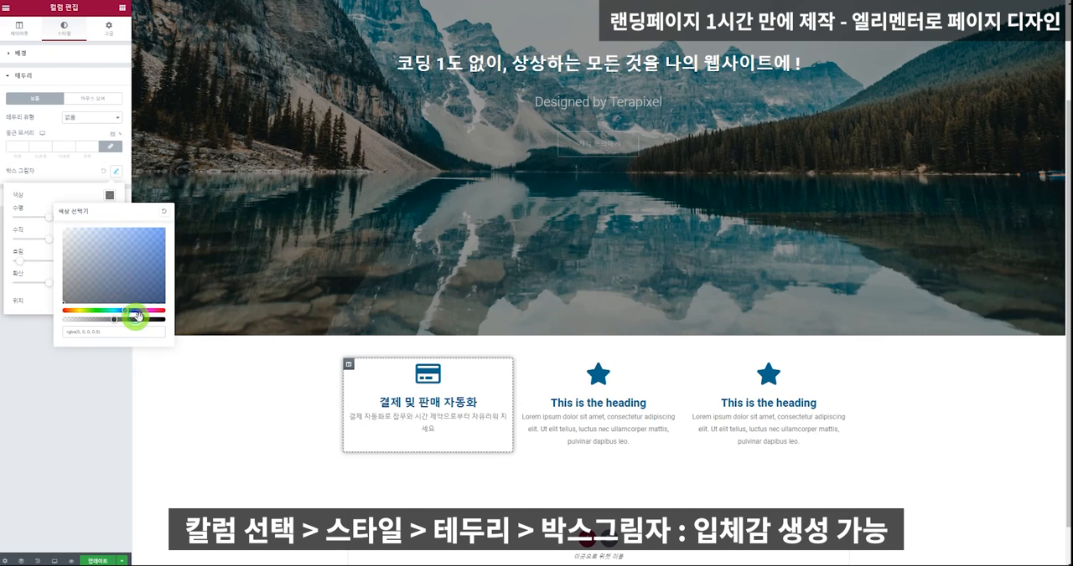
click(143, 319)
click(122, 311)
click(98, 252)
drag(98, 252, 88, 229)
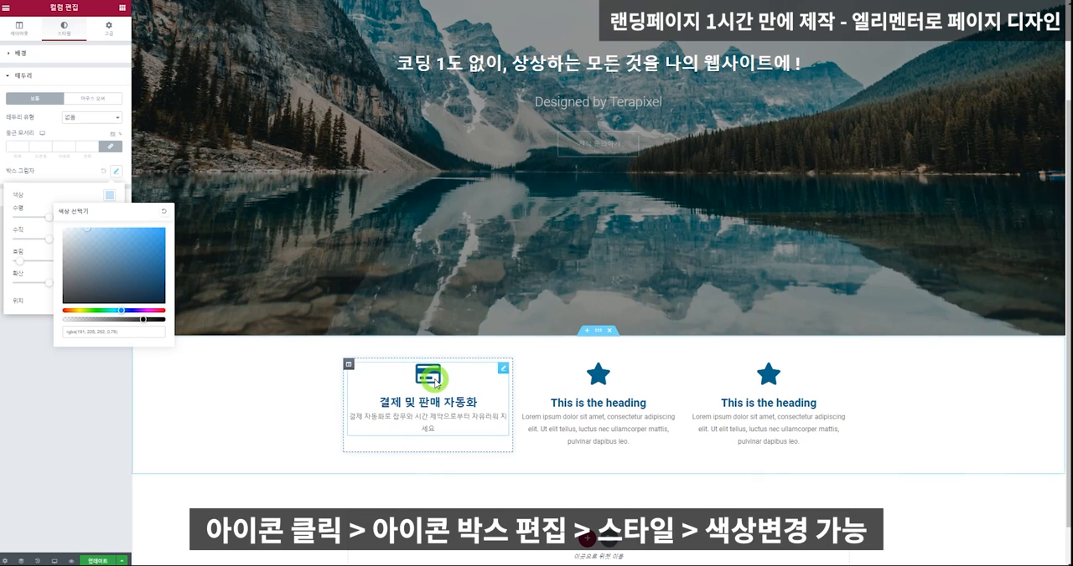
click(15, 27)
Try a bright red as the primary colour of the first icon box's credit card icon.
click(428, 373)
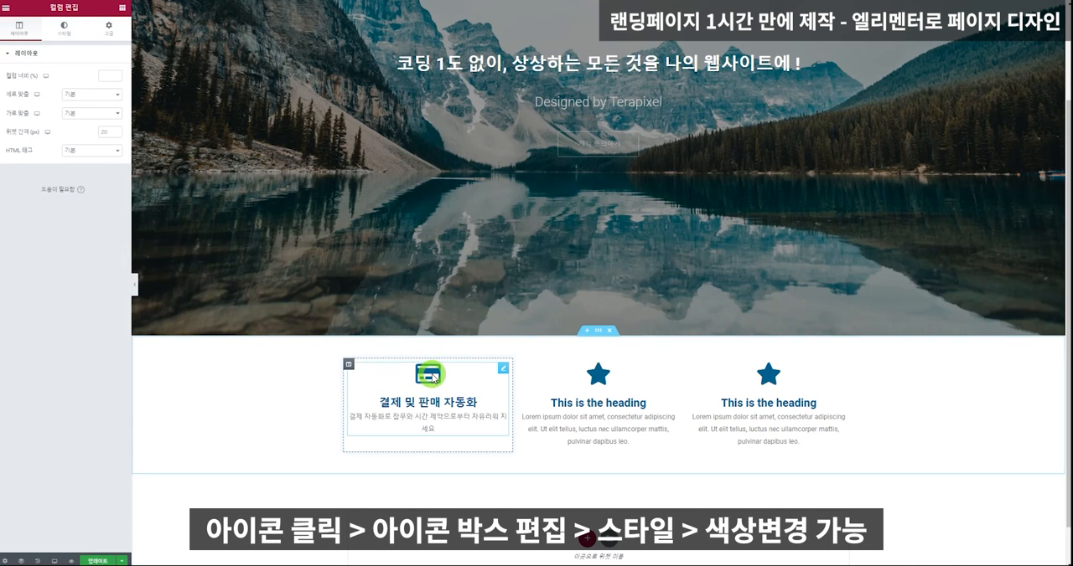
click(80, 102)
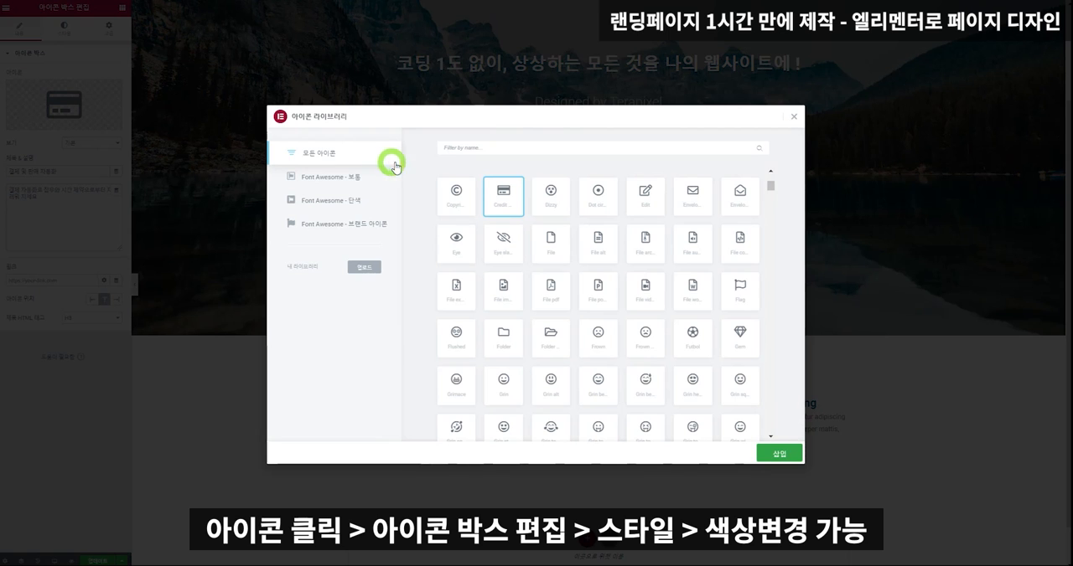
click(794, 117)
click(80, 25)
click(115, 97)
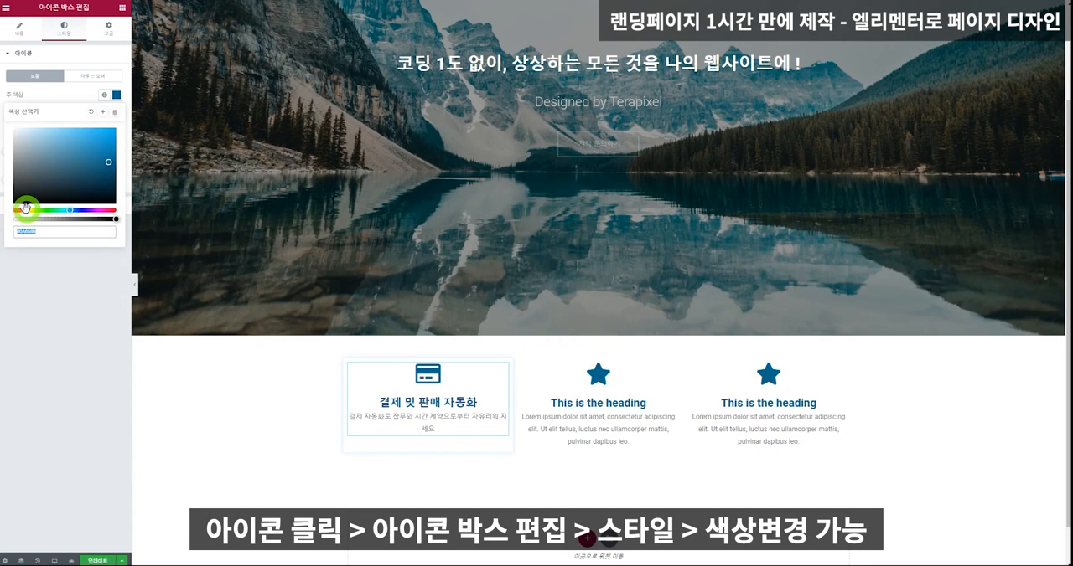
drag(26, 208, 14, 210)
click(100, 127)
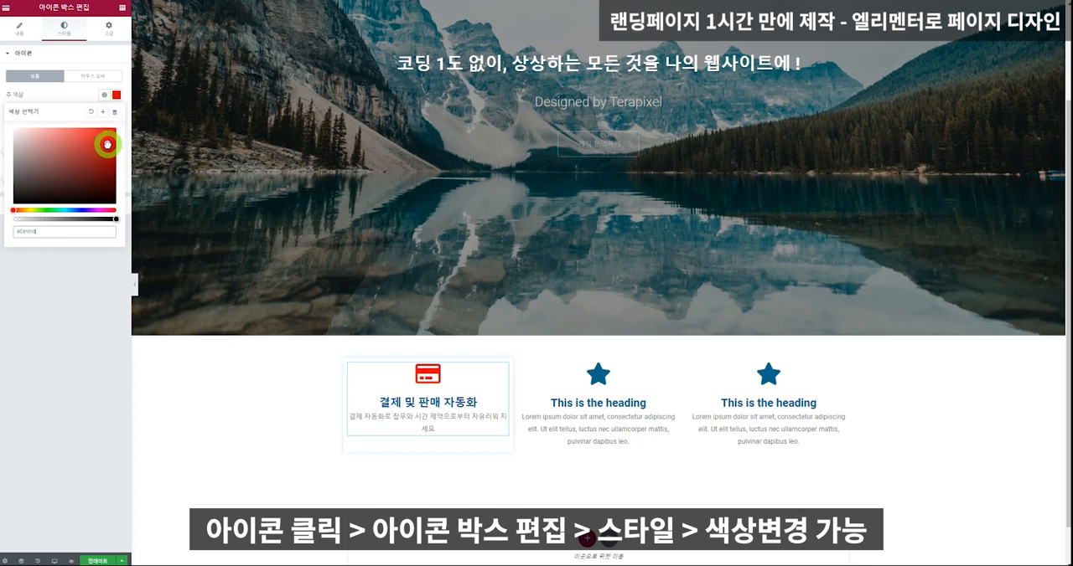
click(74, 268)
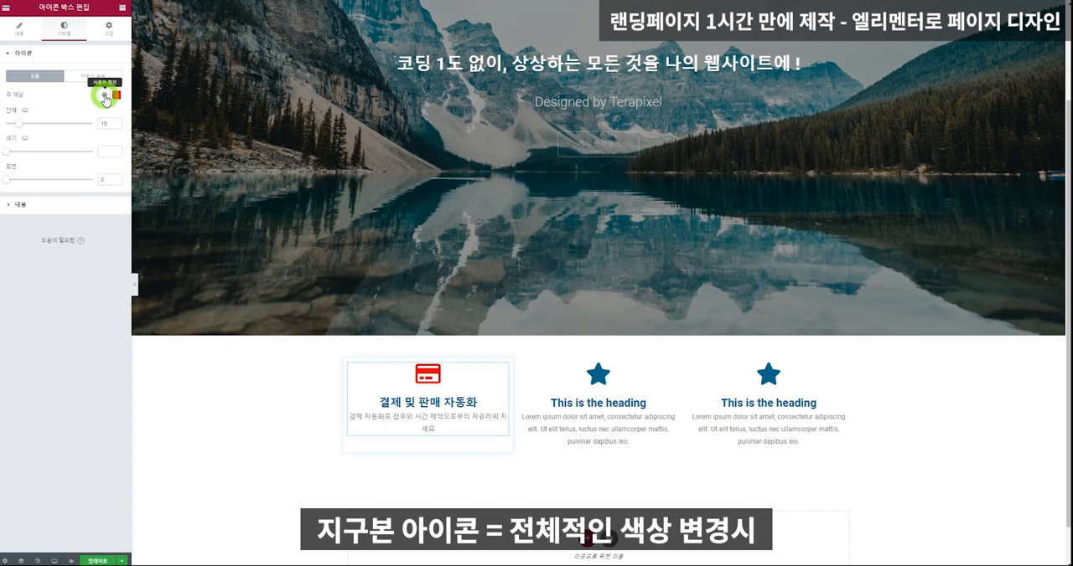
Try a darker red for the first icon box's icon, and return its primary colour to the global default colour.
click(6, 557)
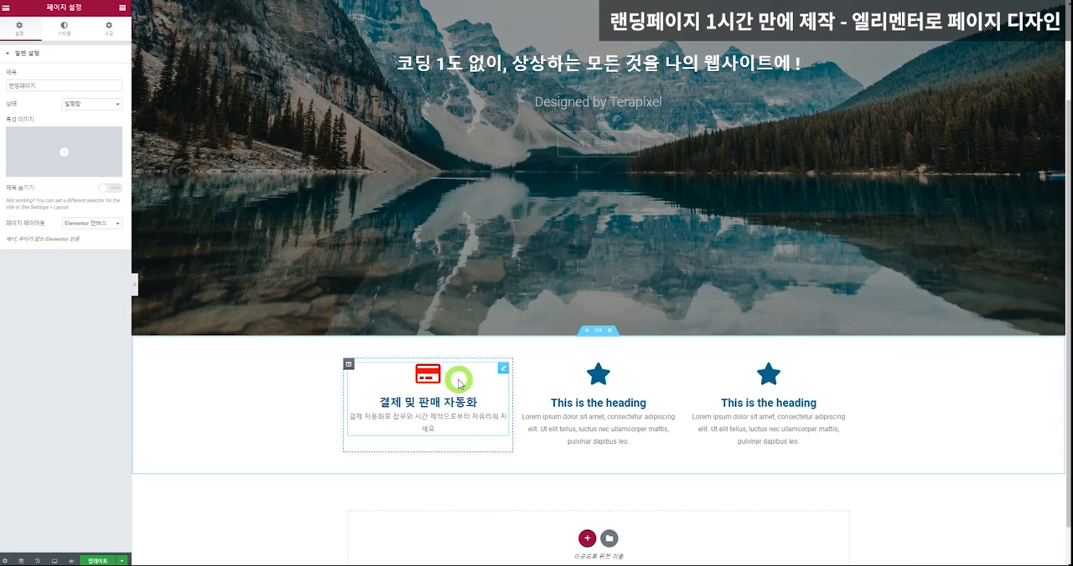
click(65, 28)
click(426, 376)
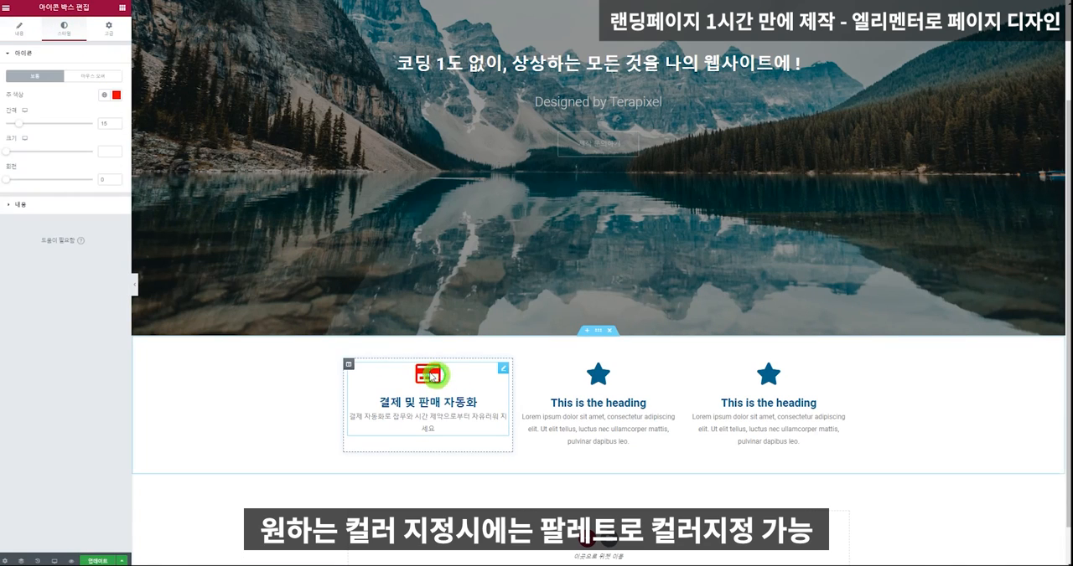
click(117, 96)
mouse_move(105, 156)
mouse_down()
mouse_move(7, 127)
mouse_move(115, 144)
mouse_up()
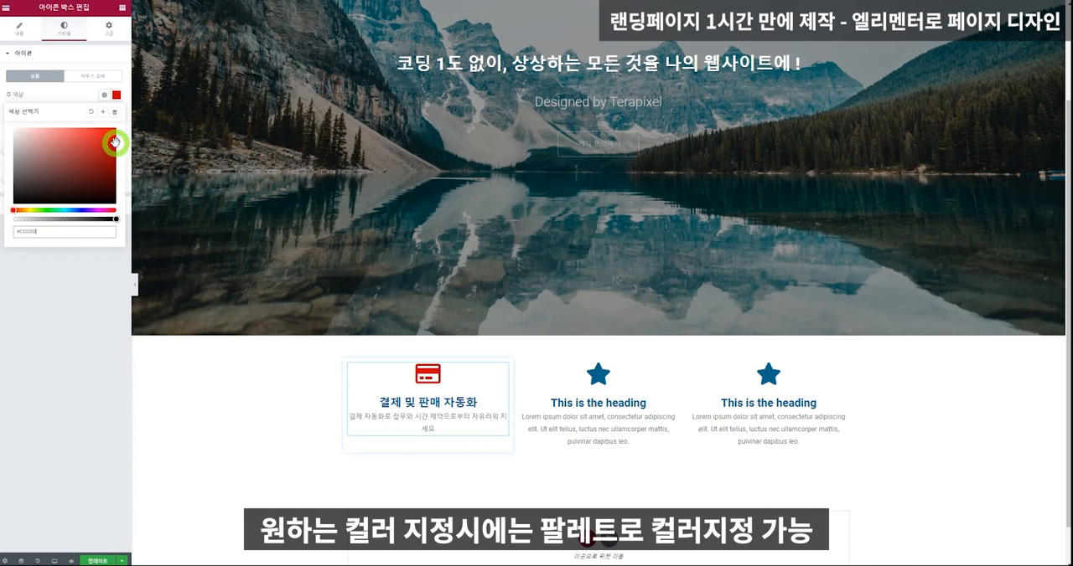
click(101, 274)
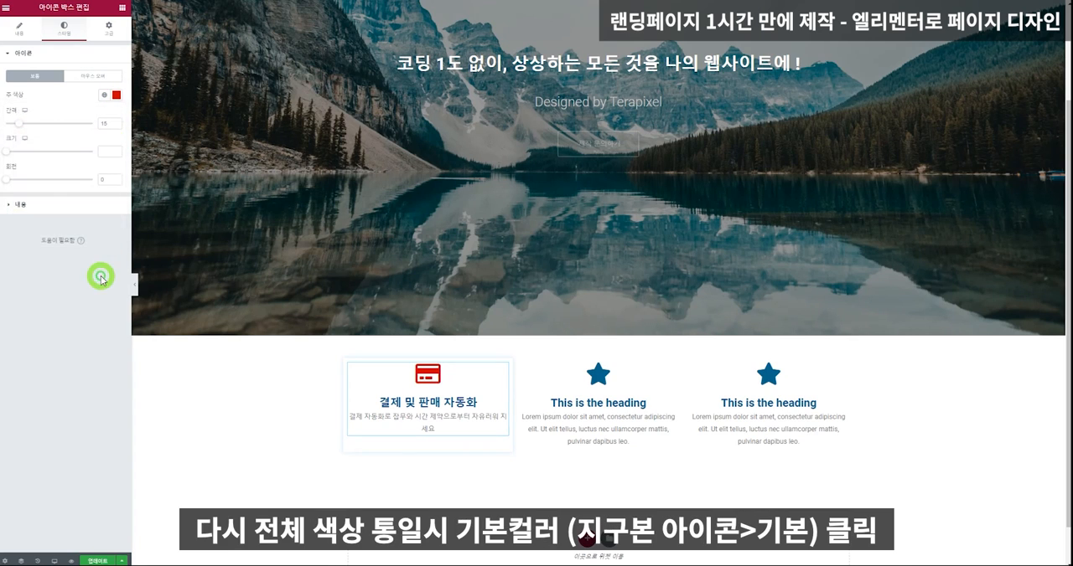
click(104, 95)
click(51, 139)
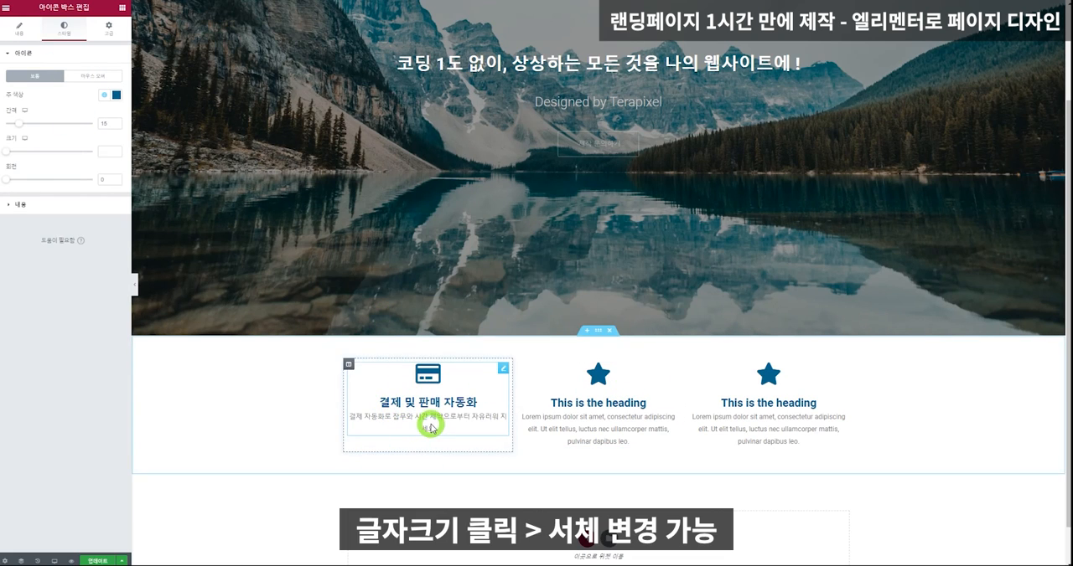
Set the font size of the first icon box's description to 19.
click(53, 204)
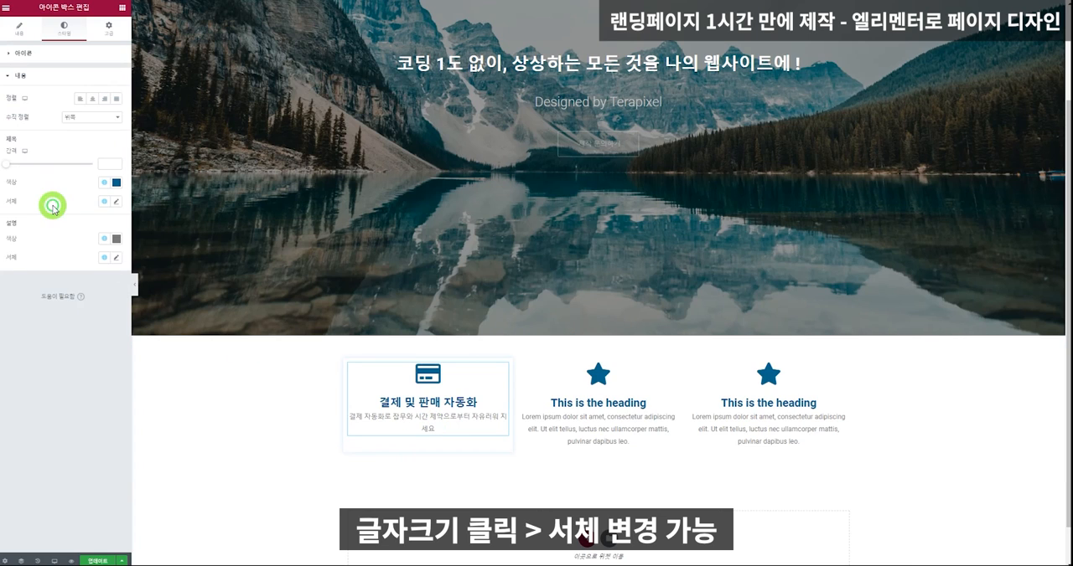
click(116, 259)
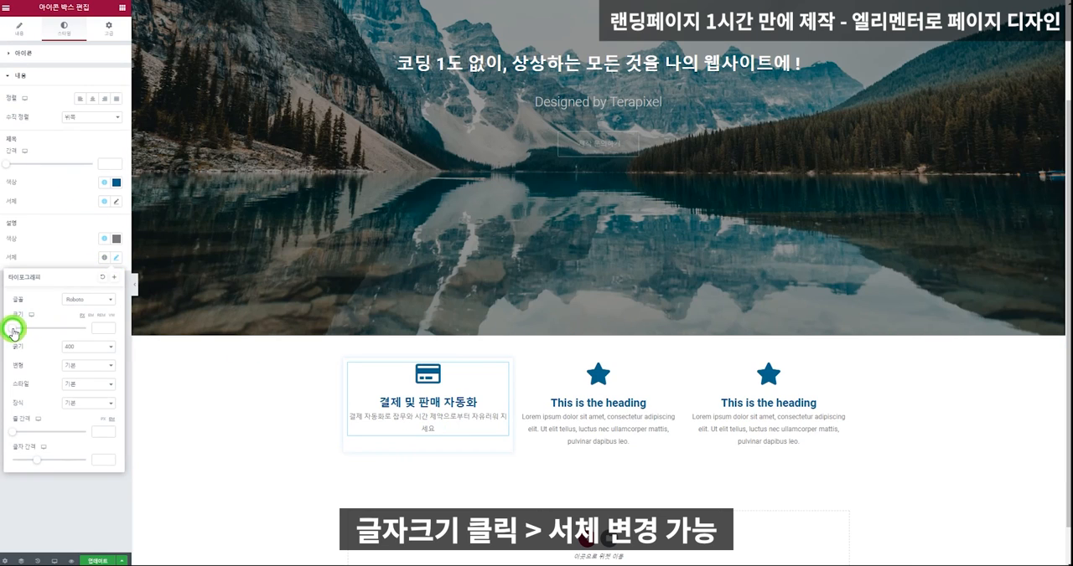
drag(13, 333, 20, 334)
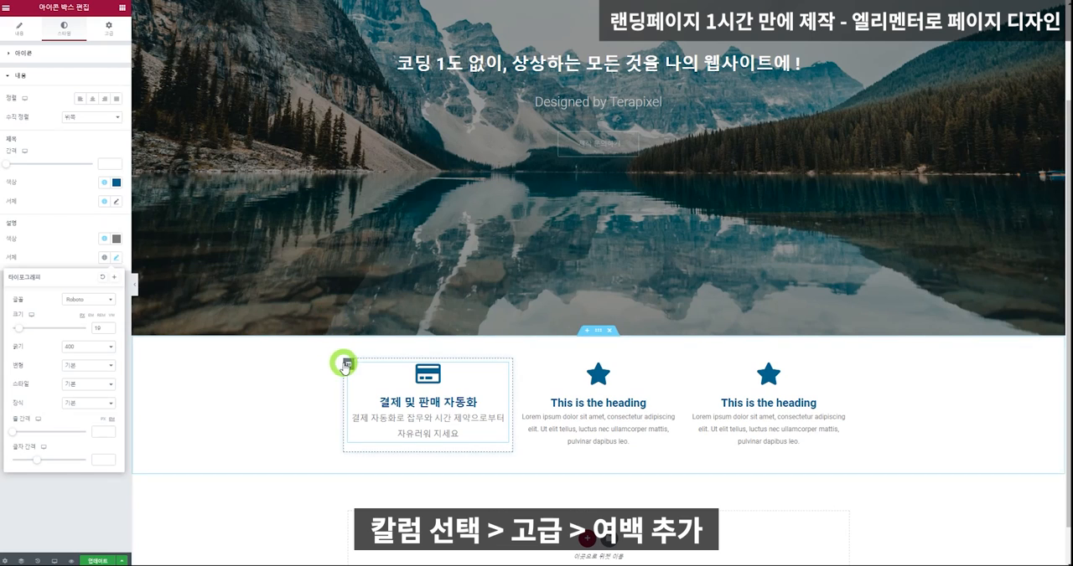
Open the first column's inner padding setting for editing.
click(347, 366)
click(108, 30)
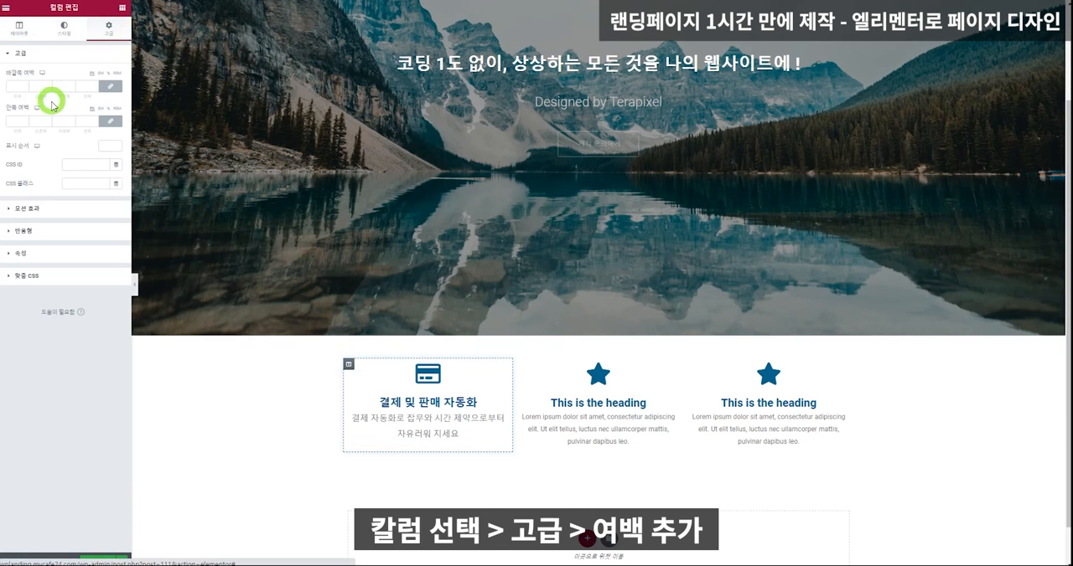
click(26, 124)
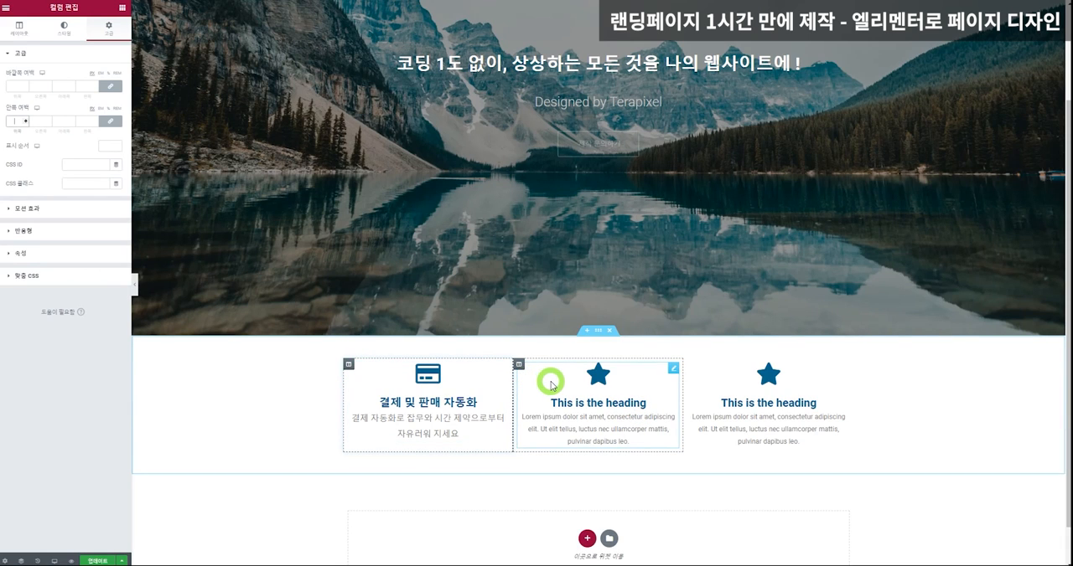
Duplicate the first column with its credit card icon box.
right_click(519, 366)
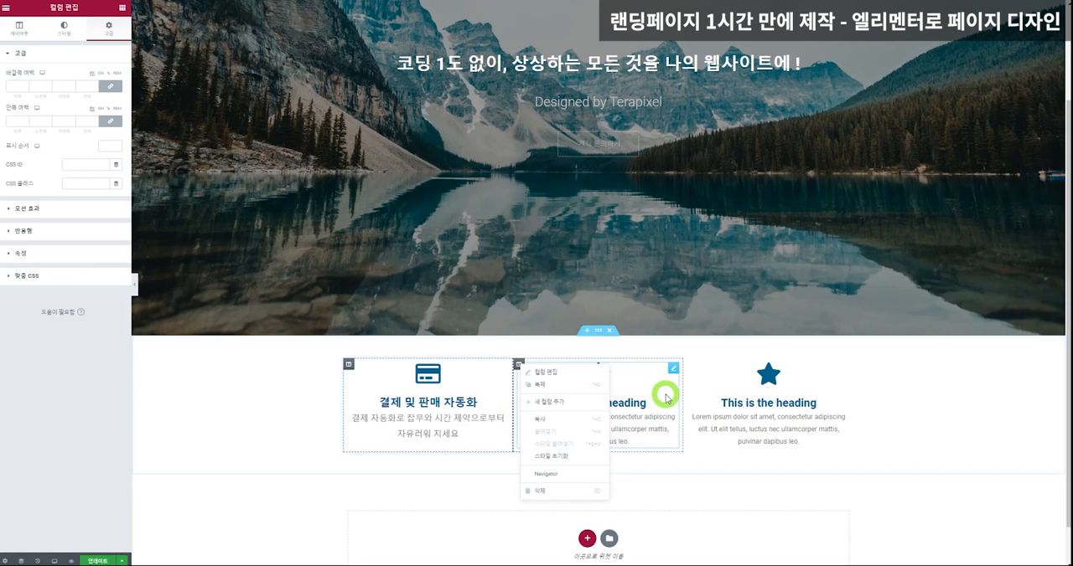
click(348, 366)
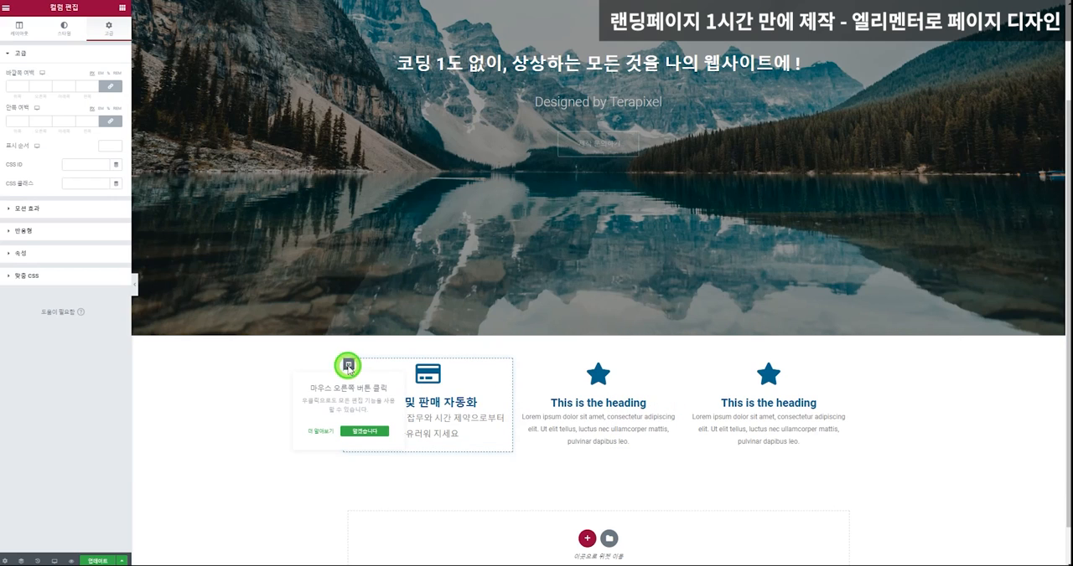
right_click(348, 367)
click(339, 375)
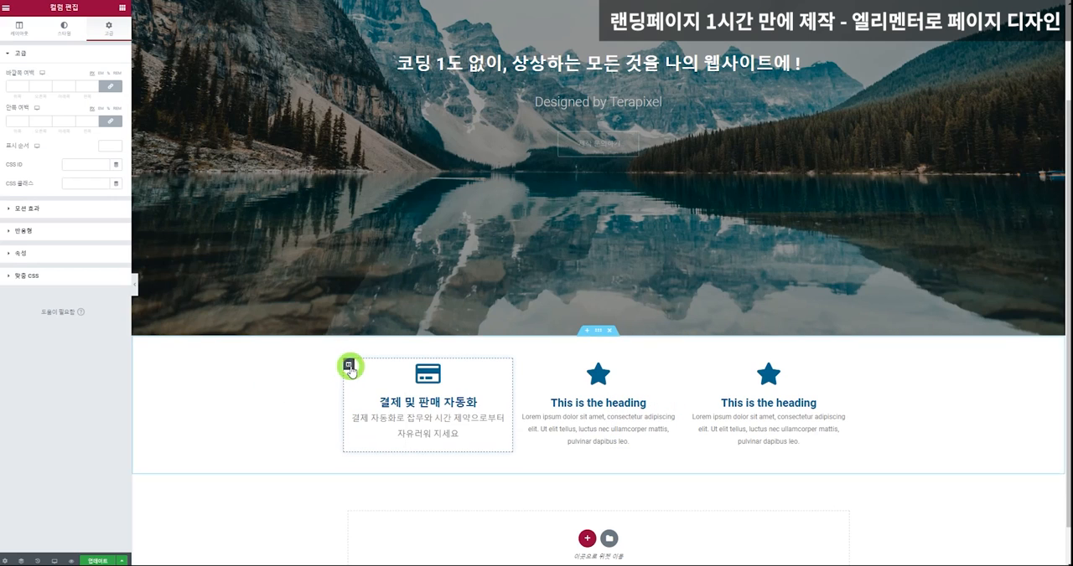
right_click(350, 369)
click(389, 387)
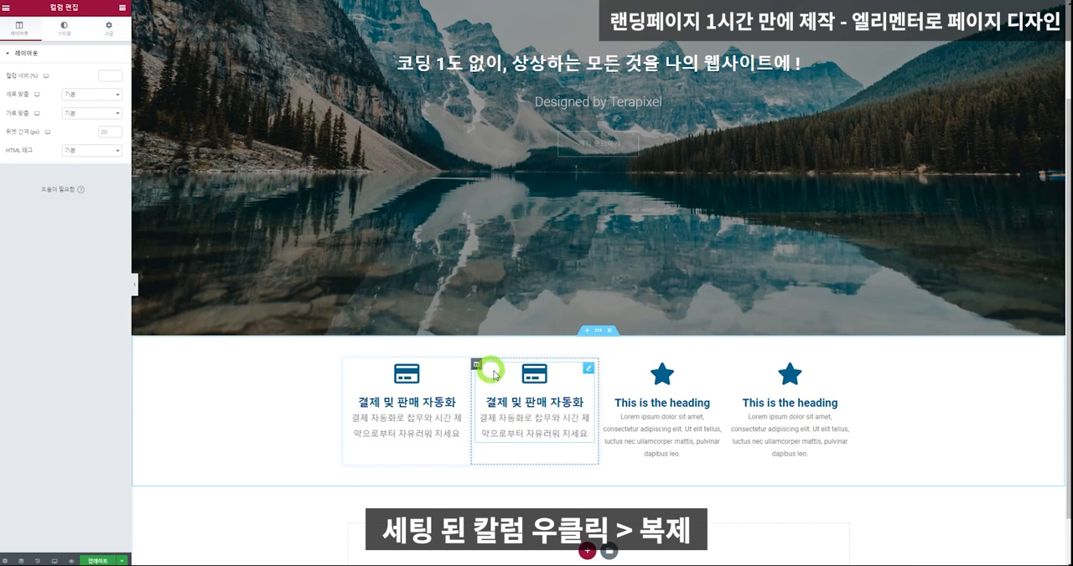
Duplicate the icon box inside the second column so that a copy sits beneath it.
click(543, 384)
right_click(543, 384)
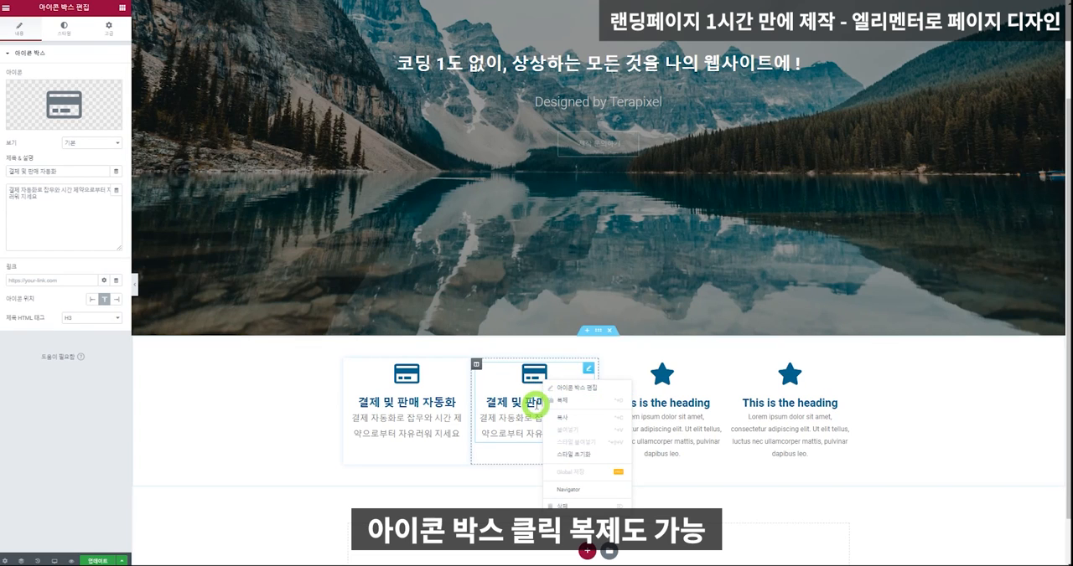
click(564, 402)
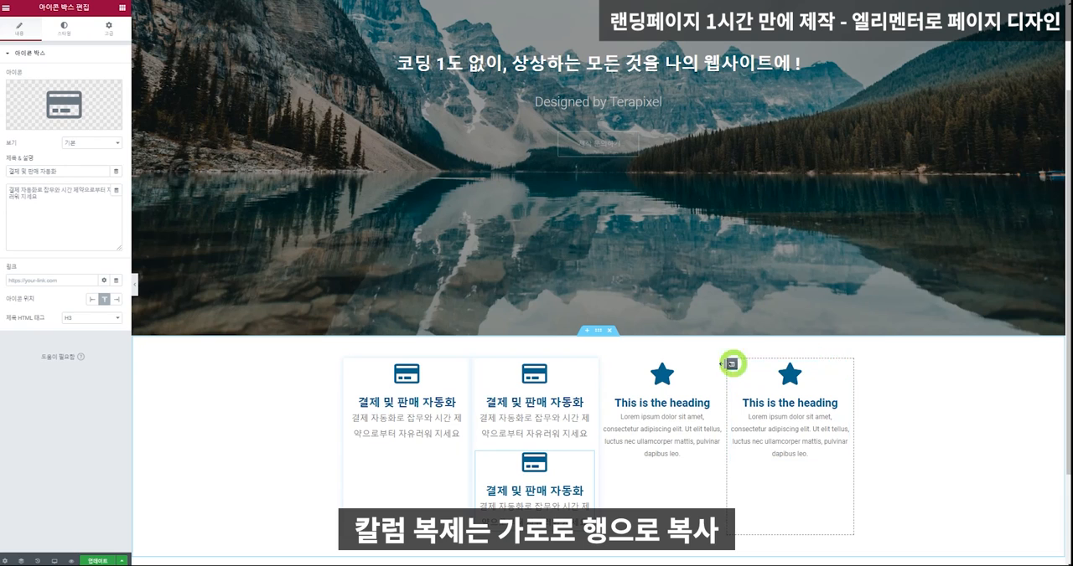
scroll(509, 385, down, 3)
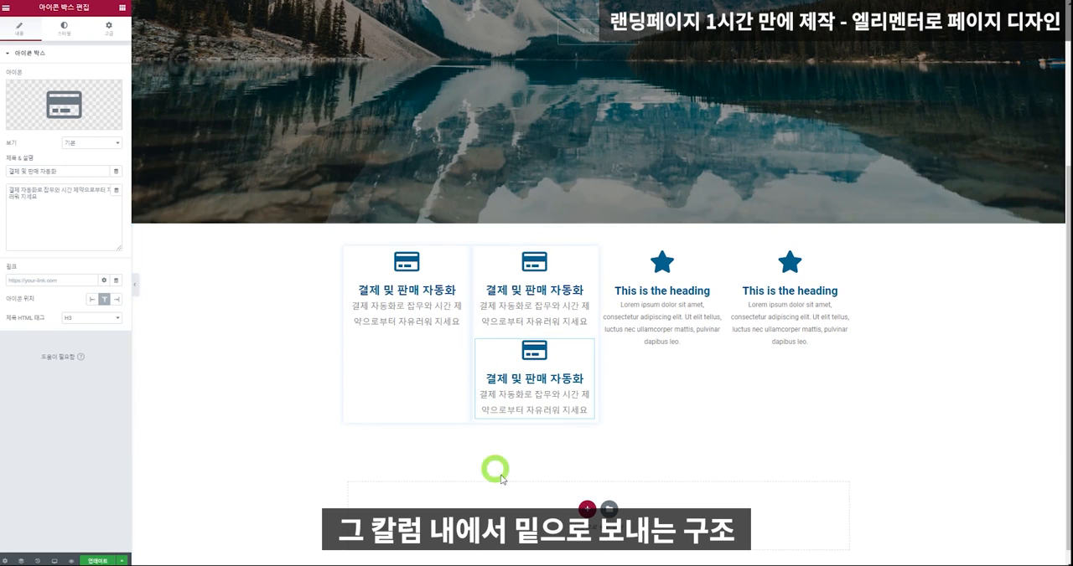
Delete the extra icon box from the second column, and duplicate that column.
right_click(520, 381)
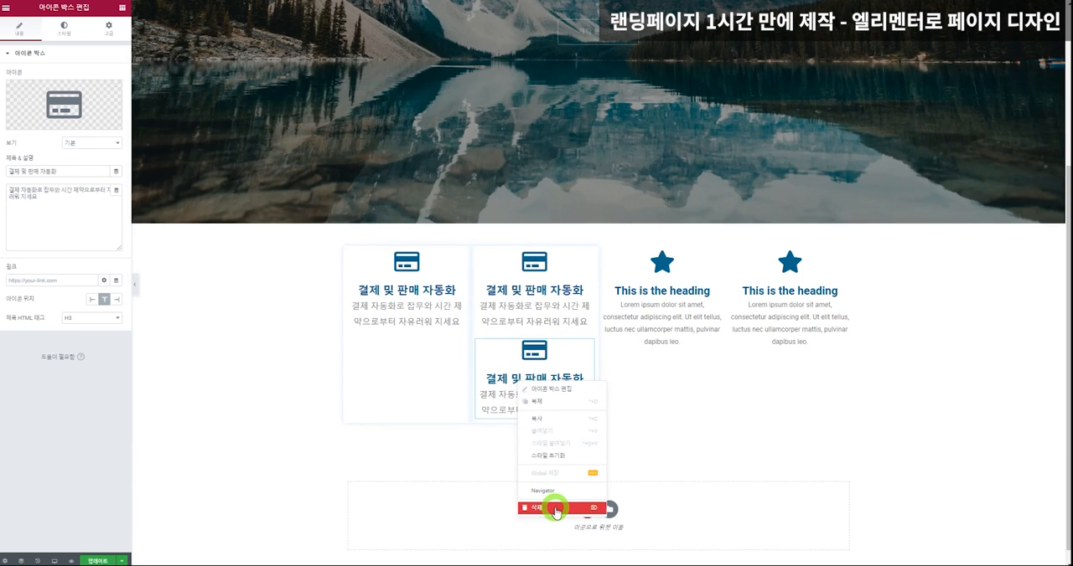
click(553, 508)
right_click(475, 307)
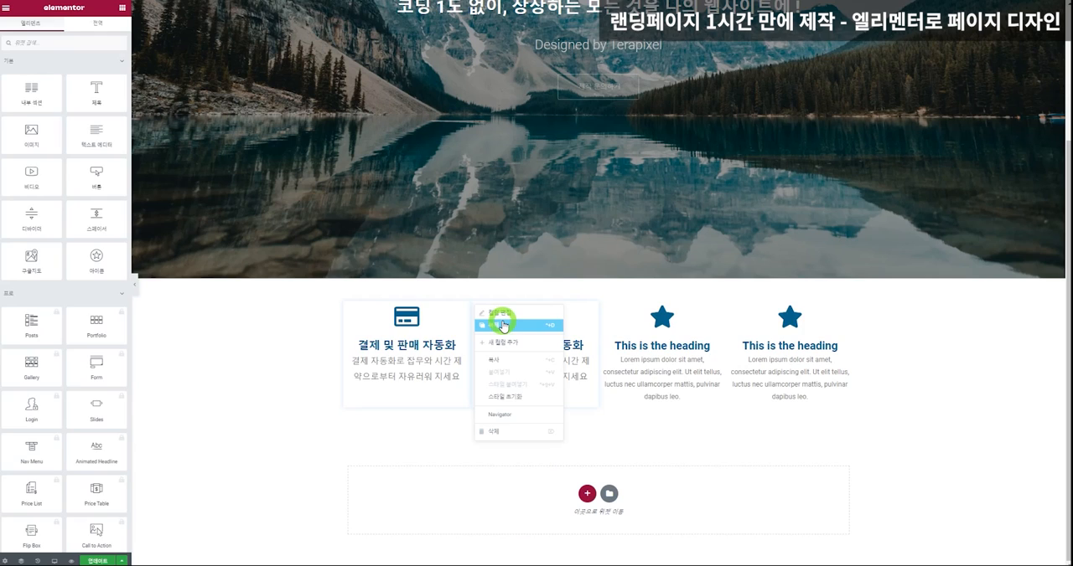
click(496, 325)
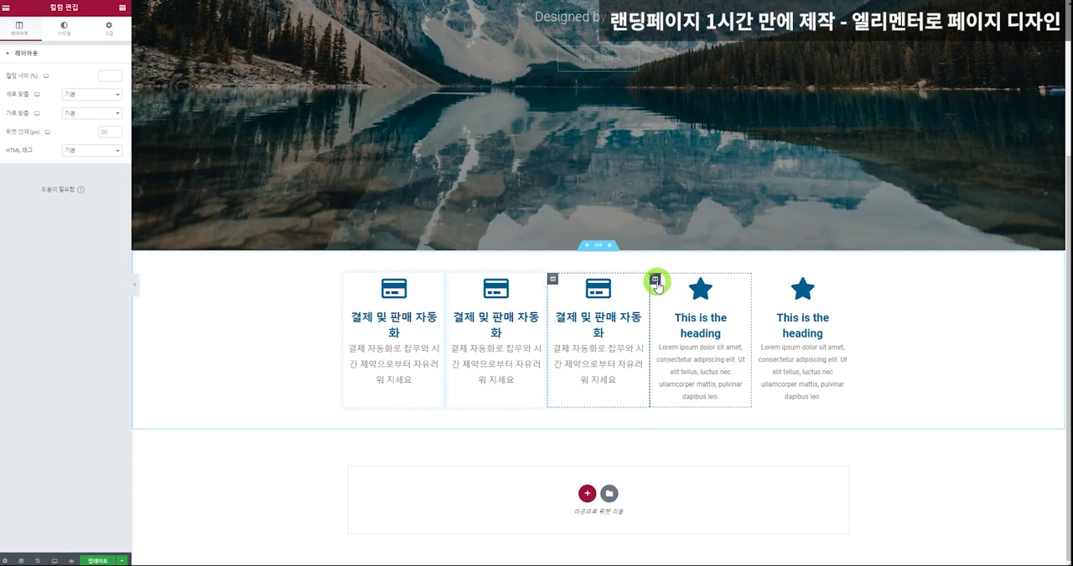
Delete the two columns holding the star icon boxes, leaving only the credit card icon box columns.
right_click(655, 279)
click(674, 405)
right_click(730, 307)
click(776, 427)
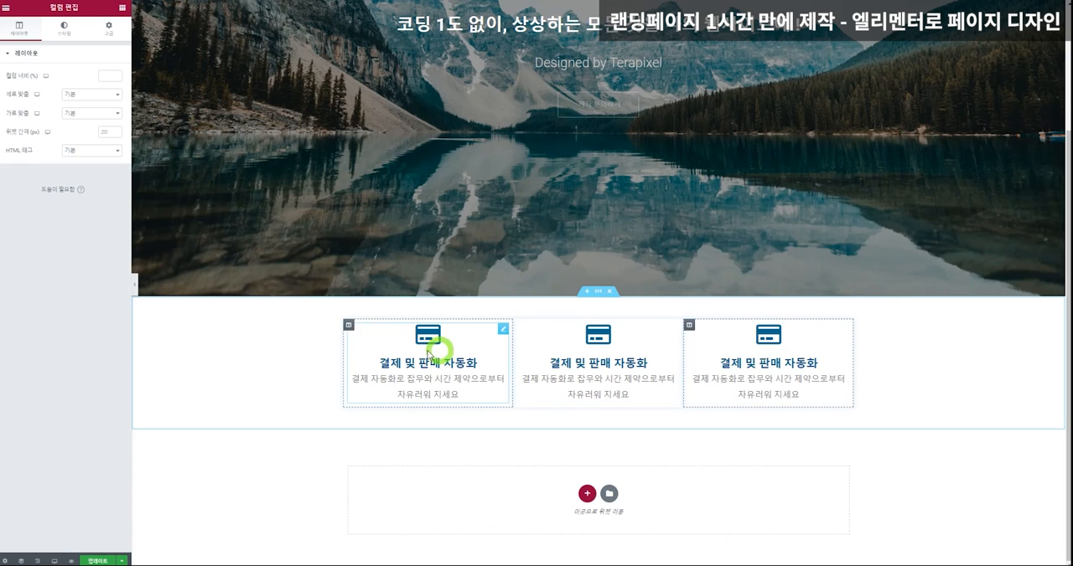
Set the first column's inner padding to 30 and its outer margin to 20 on all four sides.
click(349, 324)
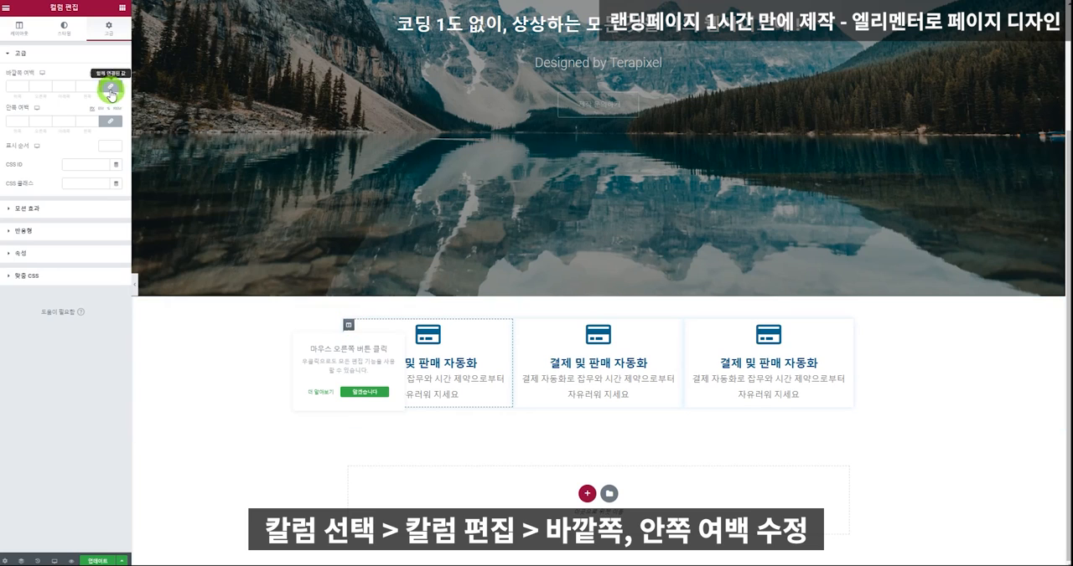
click(111, 90)
click(32, 92)
click(16, 121)
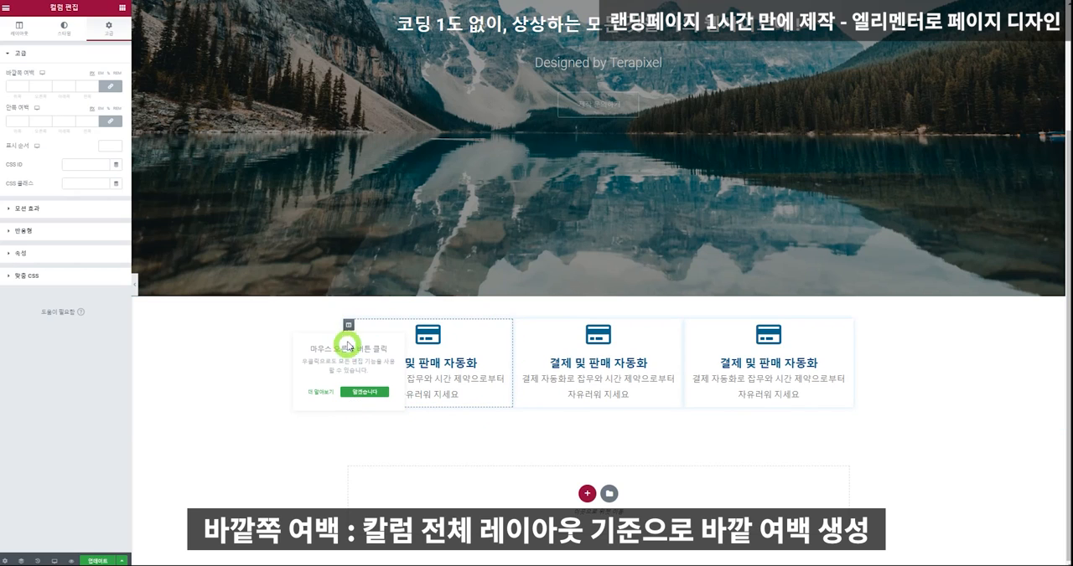
click(10, 86)
text(20)
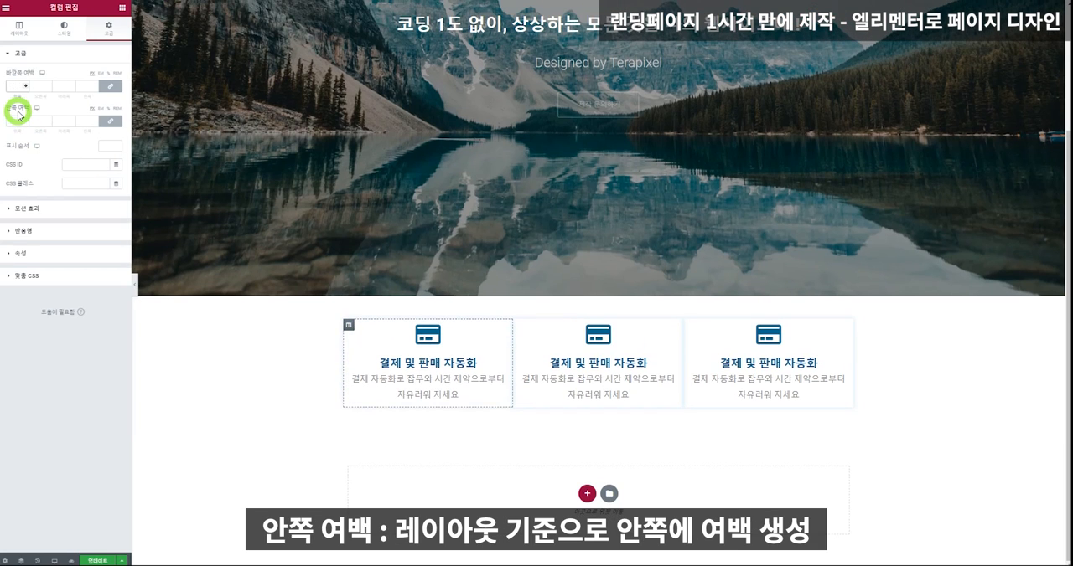
text(20)
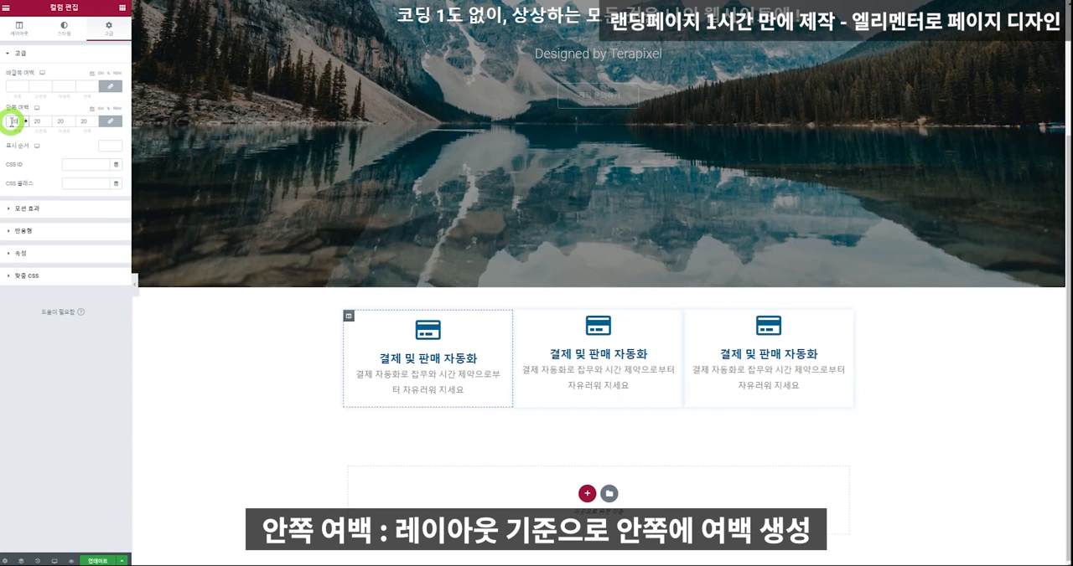
key(BackSpace)
key(BackSpace)
text(30)
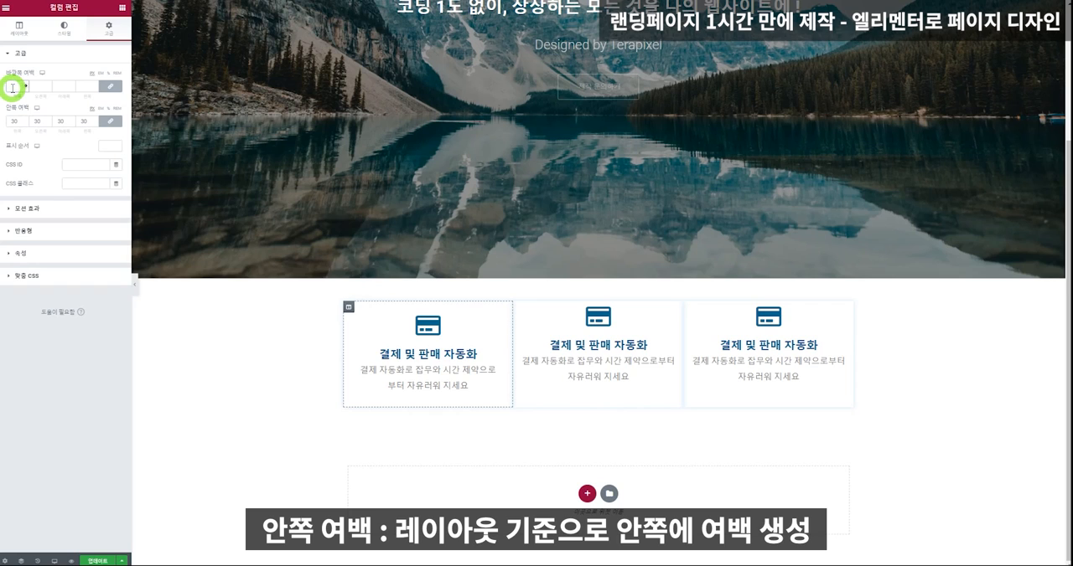
click(12, 87)
text(20)
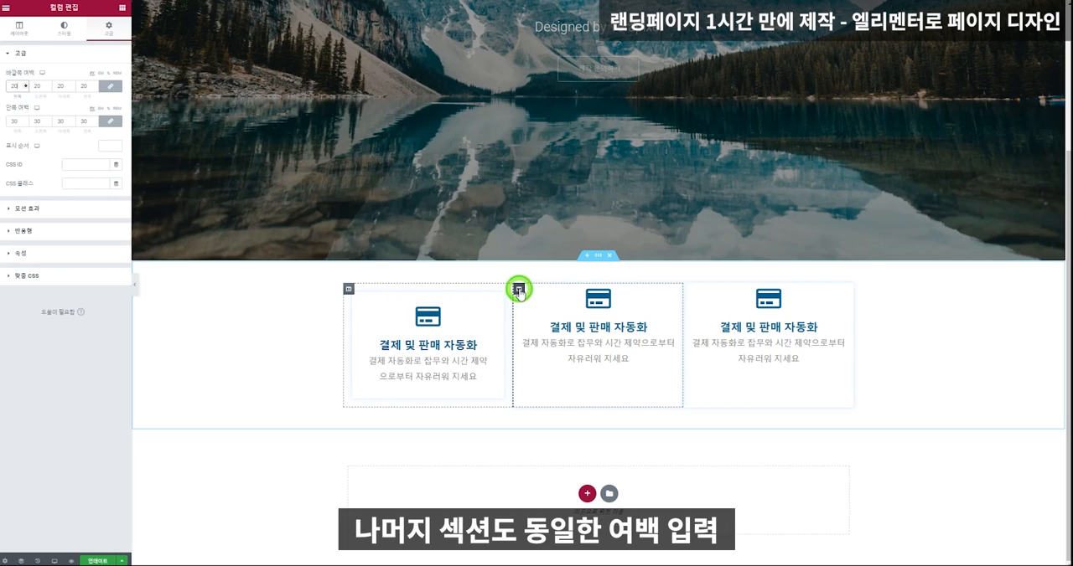
Set the second column's outer margin to 20 and its inner padding to 30 on all four sides.
click(519, 290)
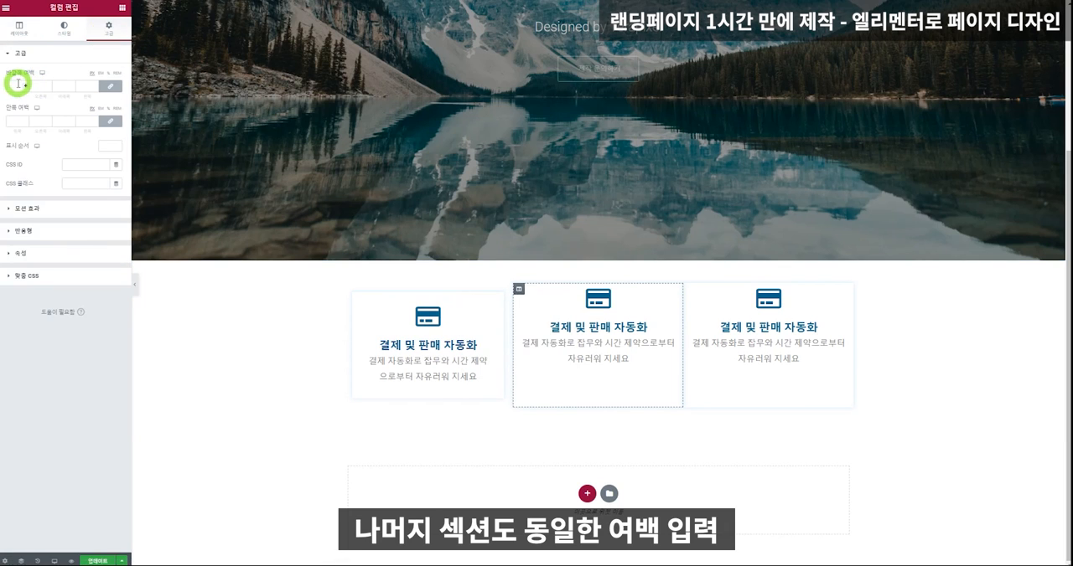
text(20)
click(17, 120)
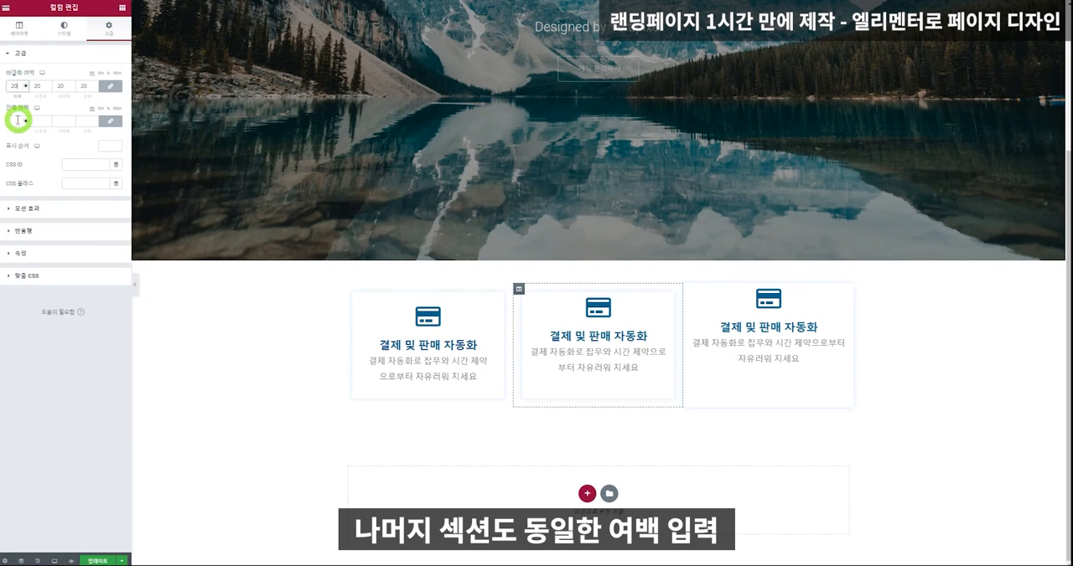
text(30)
Set the third column's outer margin to 30 and inner padding to 20 on all four sides, and update the page.
click(687, 288)
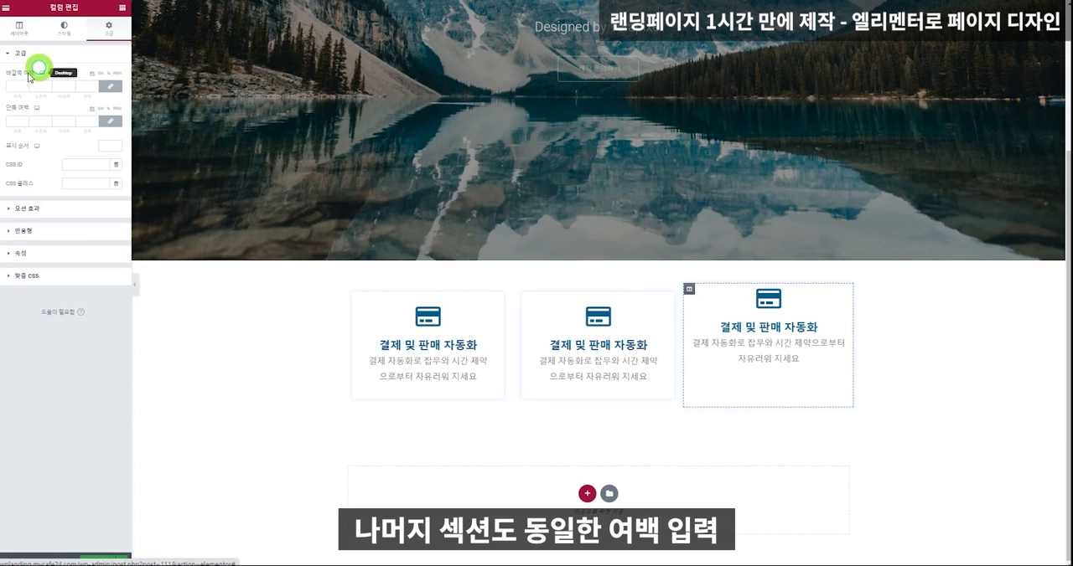
click(12, 86)
text(30)
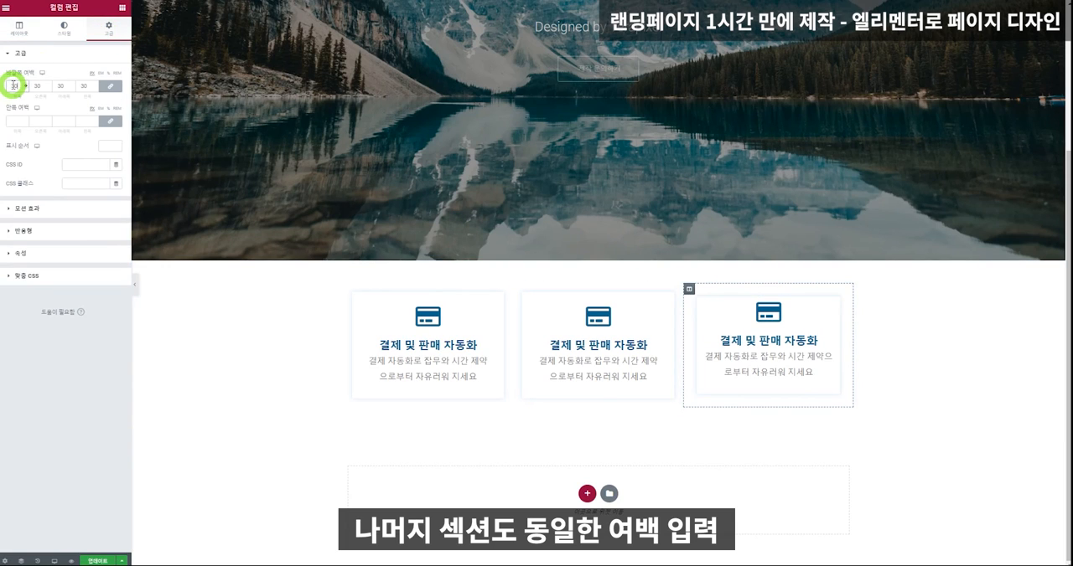
click(12, 120)
text(20)
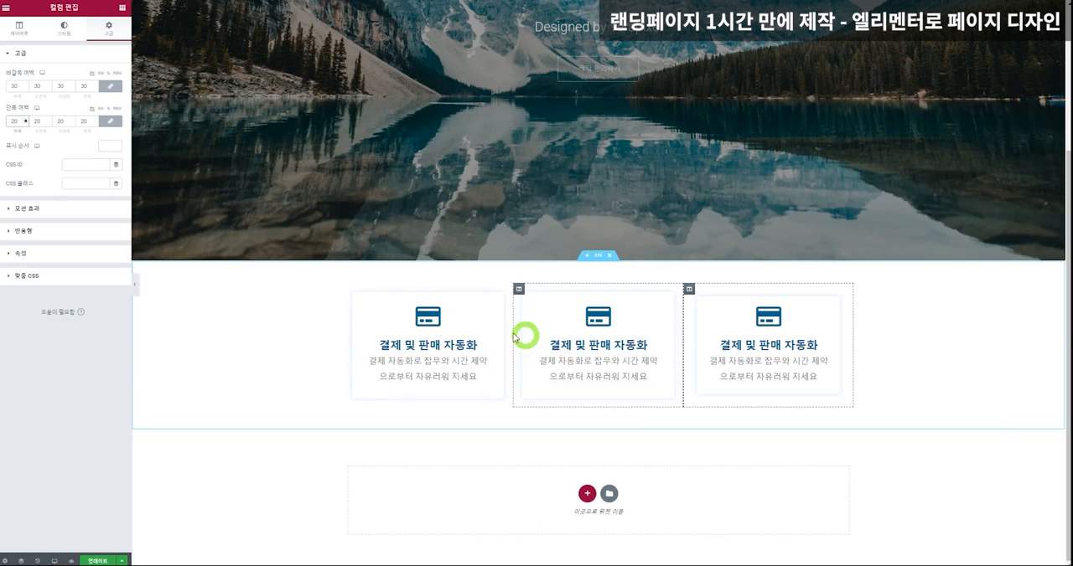
click(99, 553)
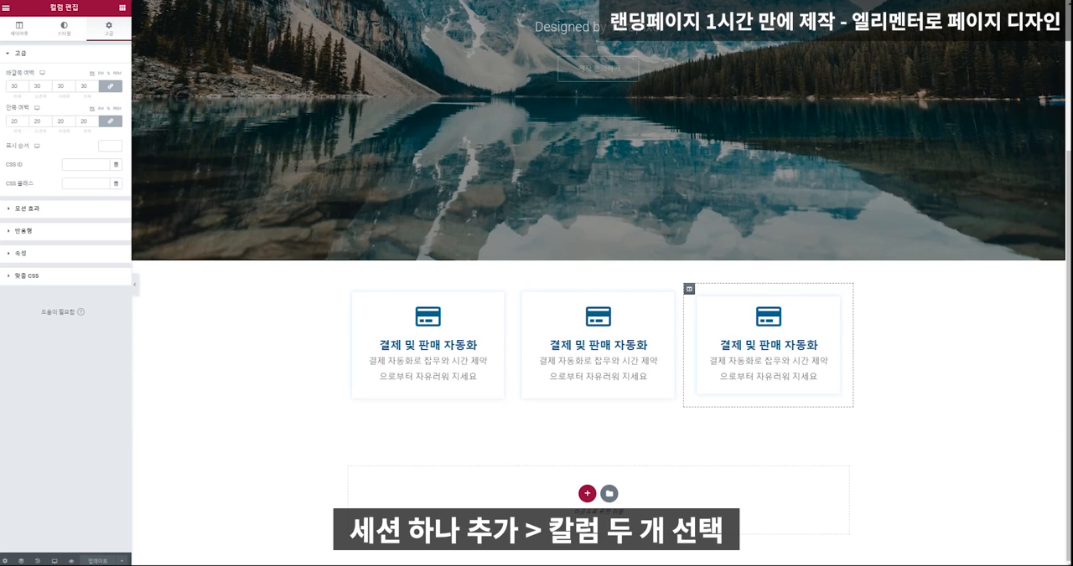
Add a new two-column section below the icon boxes and place an Image widget in its right column.
click(587, 493)
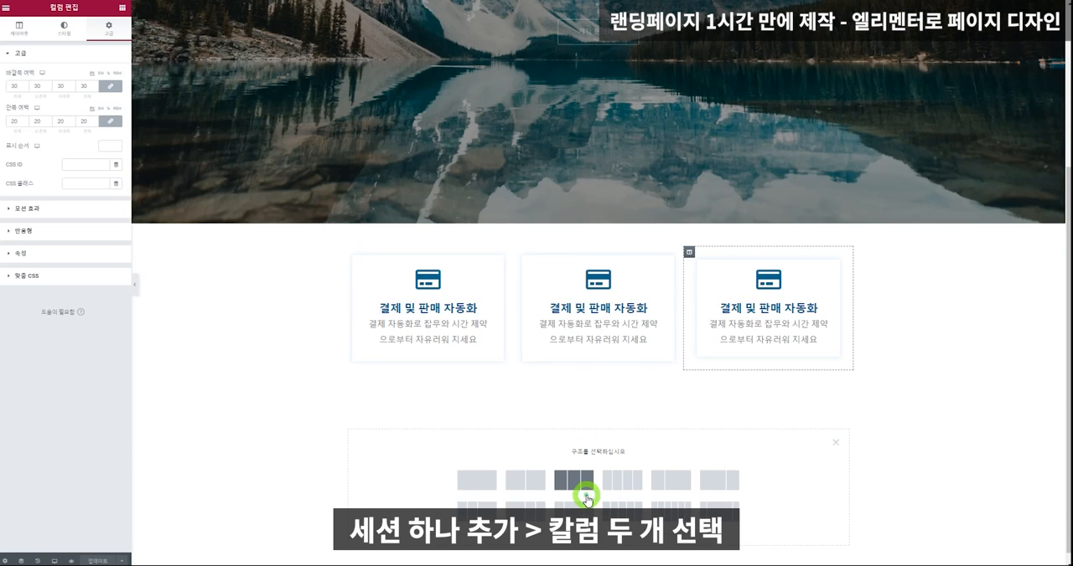
click(529, 483)
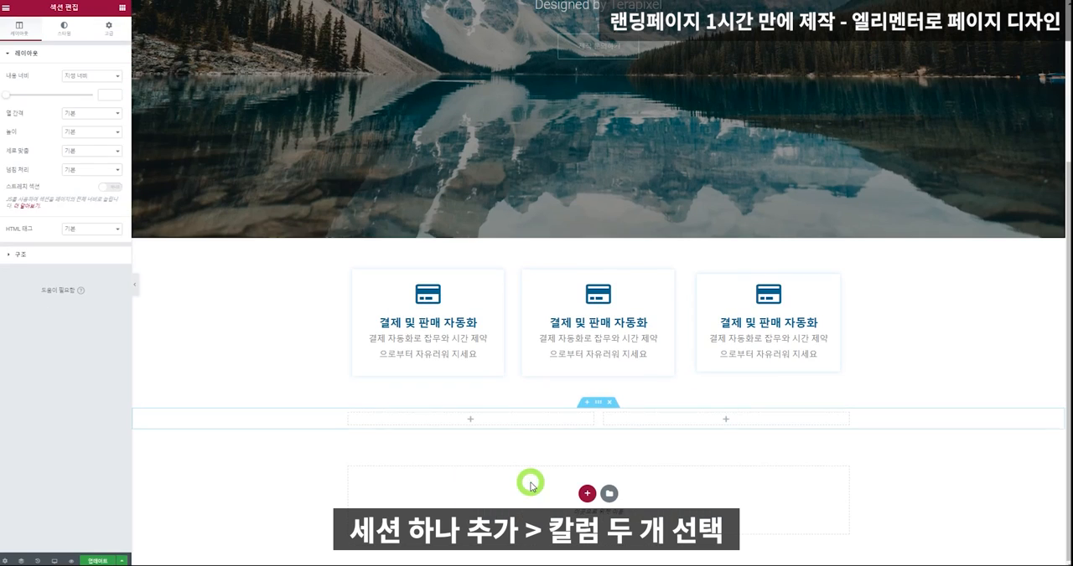
click(636, 420)
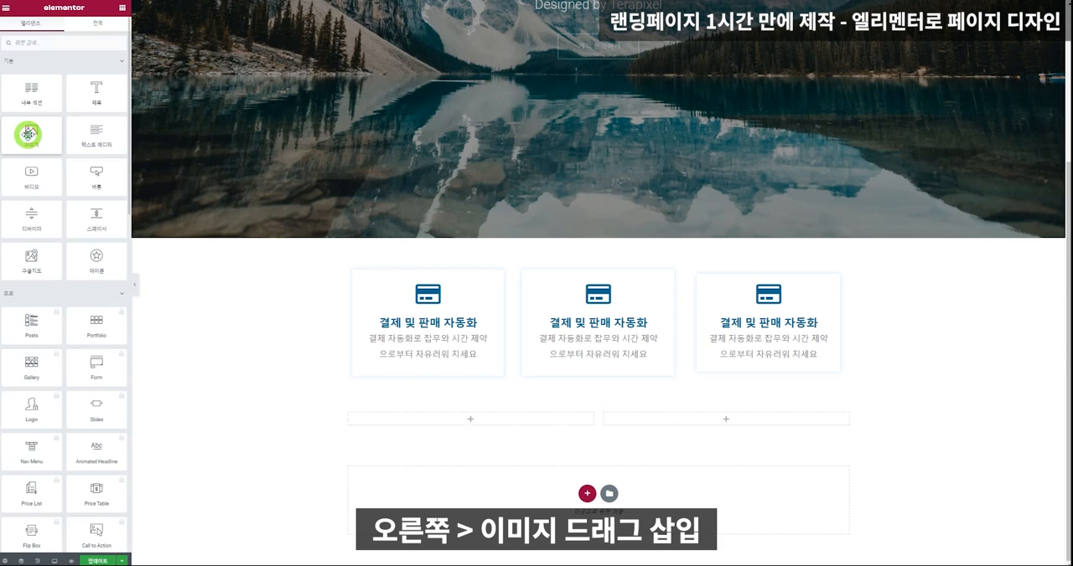
drag(29, 135, 679, 417)
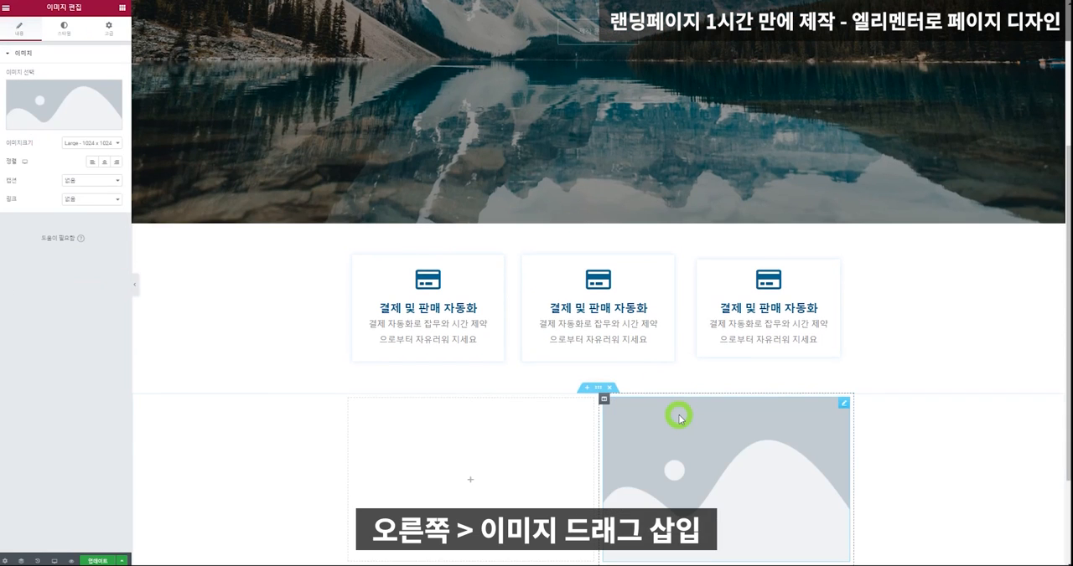
Stack a Heading, a Text Editor and a Button widget in the left column of the new section.
scroll(431, 402, down, 2)
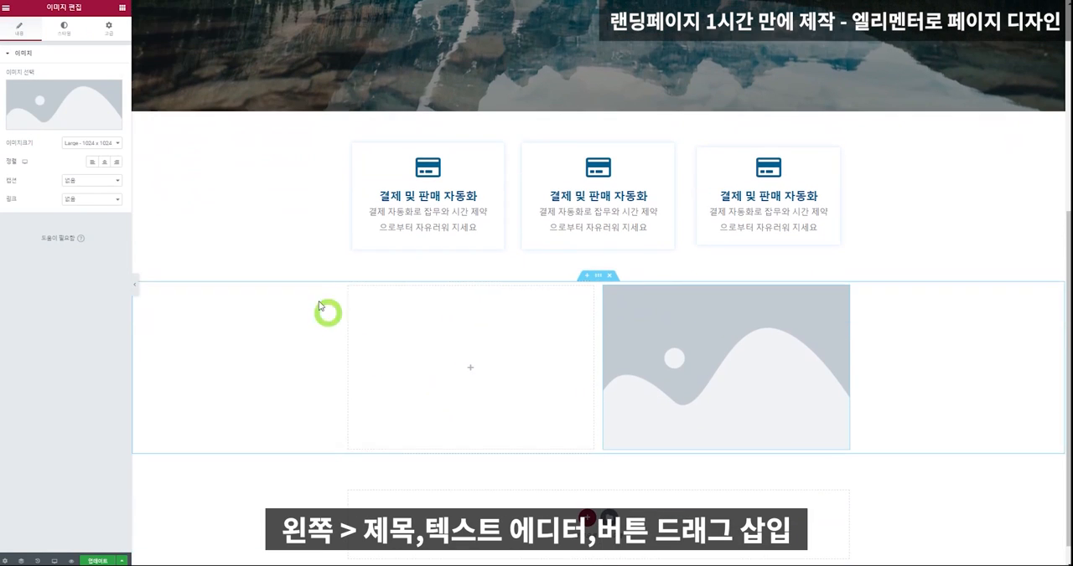
click(122, 8)
drag(95, 88, 421, 306)
click(121, 8)
drag(88, 131, 407, 304)
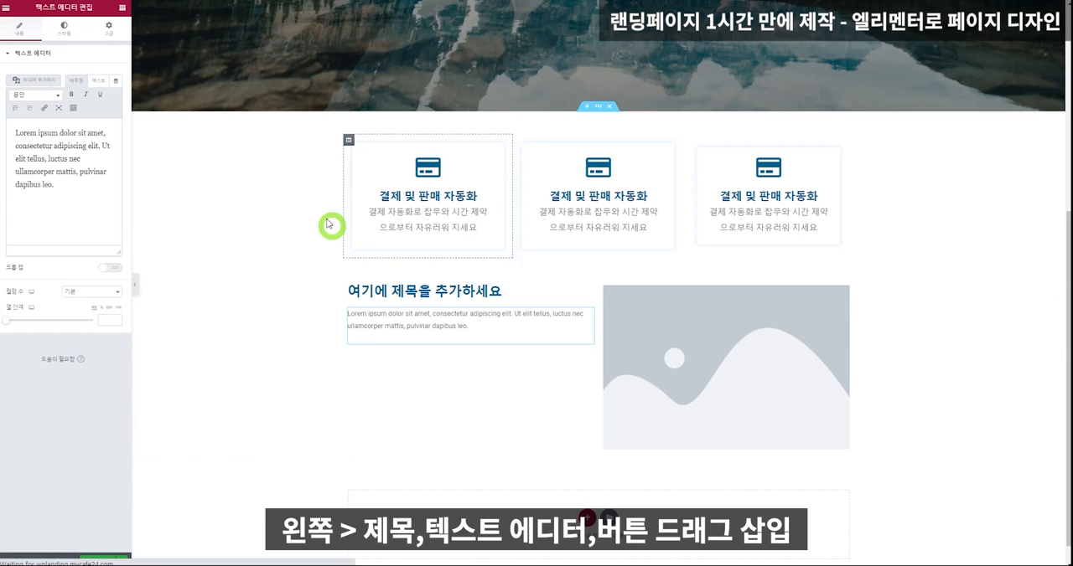
click(122, 10)
drag(88, 177, 458, 333)
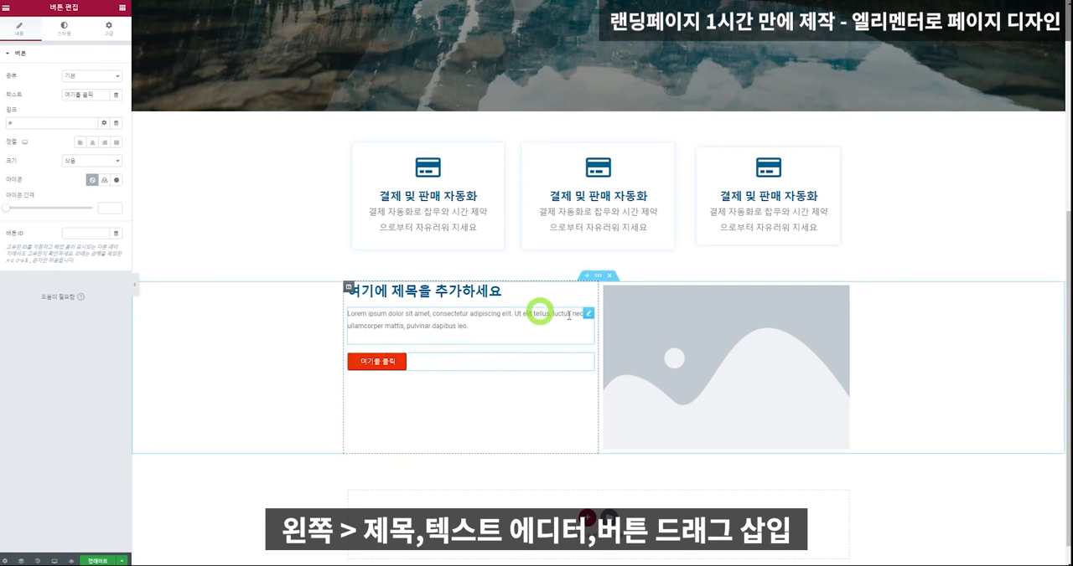
Upload the photo of the tablet and coffee mug, insert it into the Image widget, and set its width to 100.
click(641, 319)
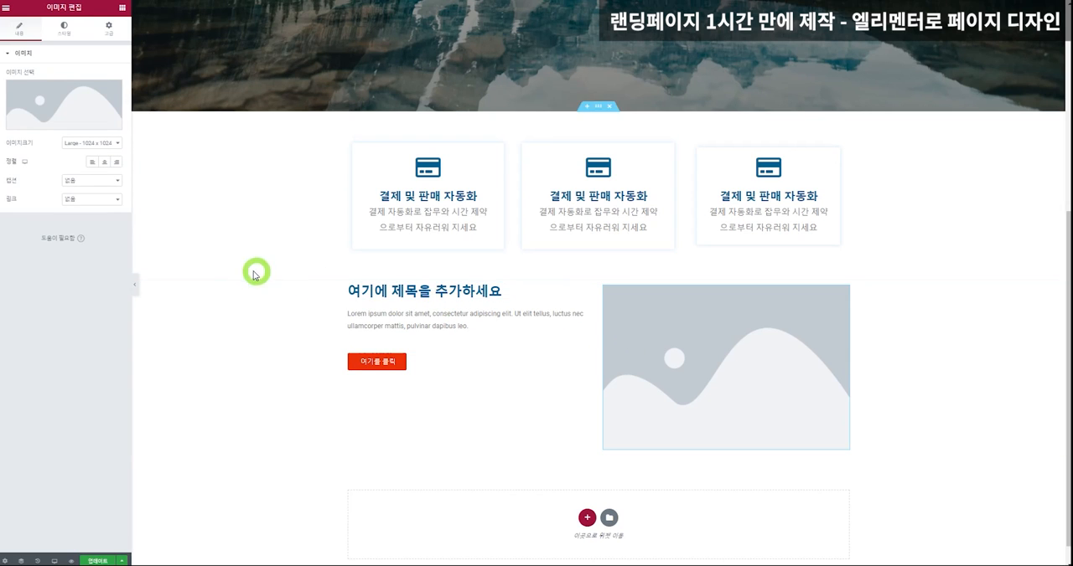
click(31, 108)
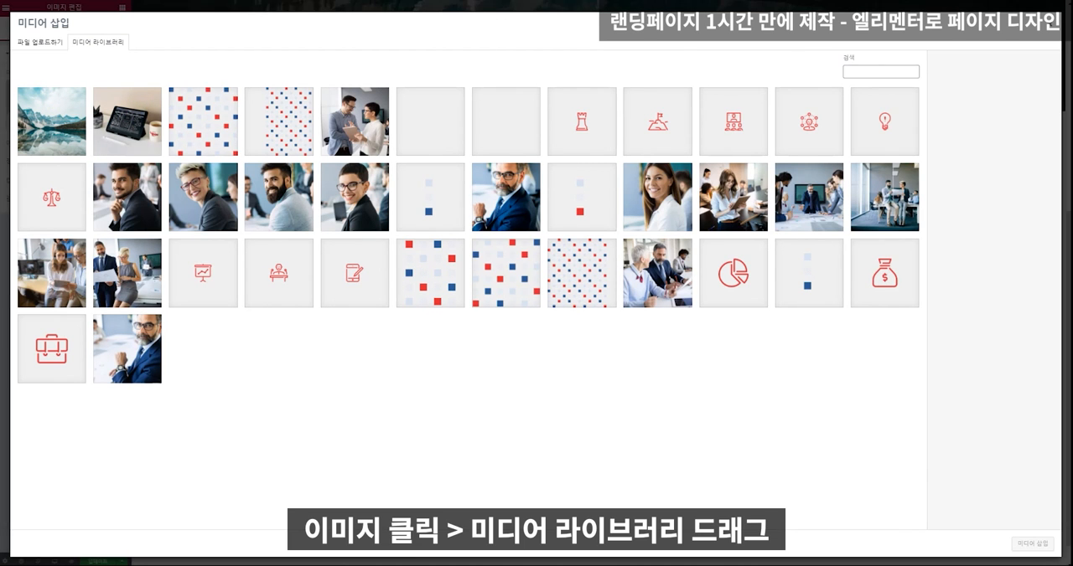
drag(2, 201, 331, 216)
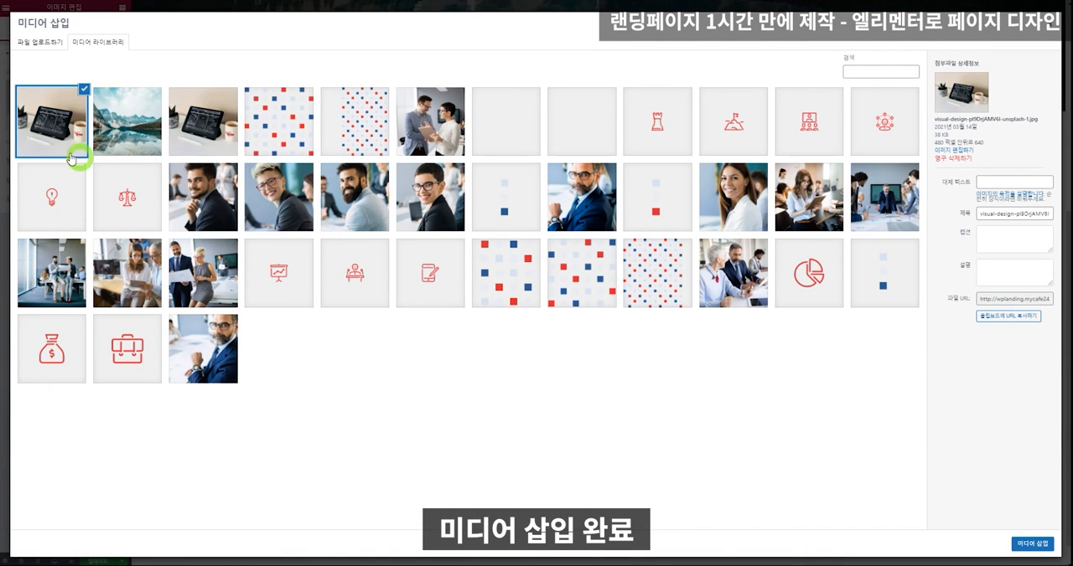
click(1032, 544)
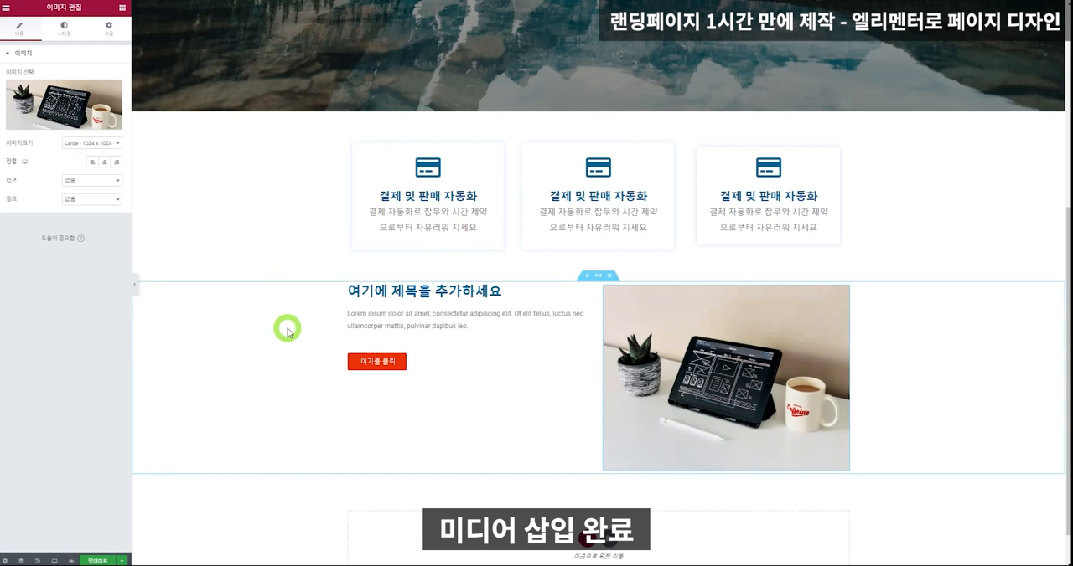
click(64, 27)
drag(8, 86, 96, 126)
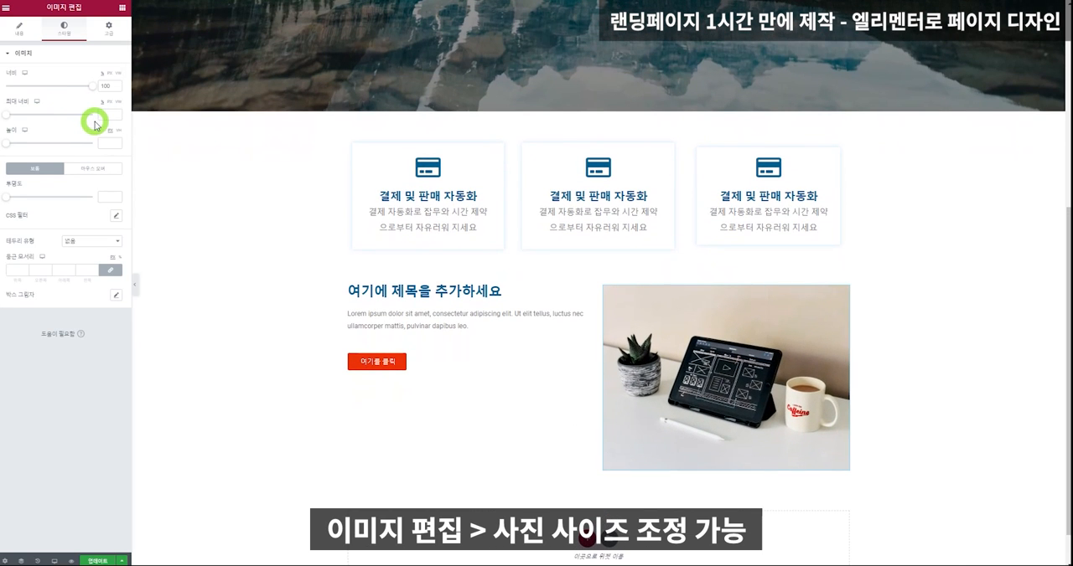
Add another Heading widget above the existing heading in the left column and set its text to "About Us".
scroll(880, 308, down, 1)
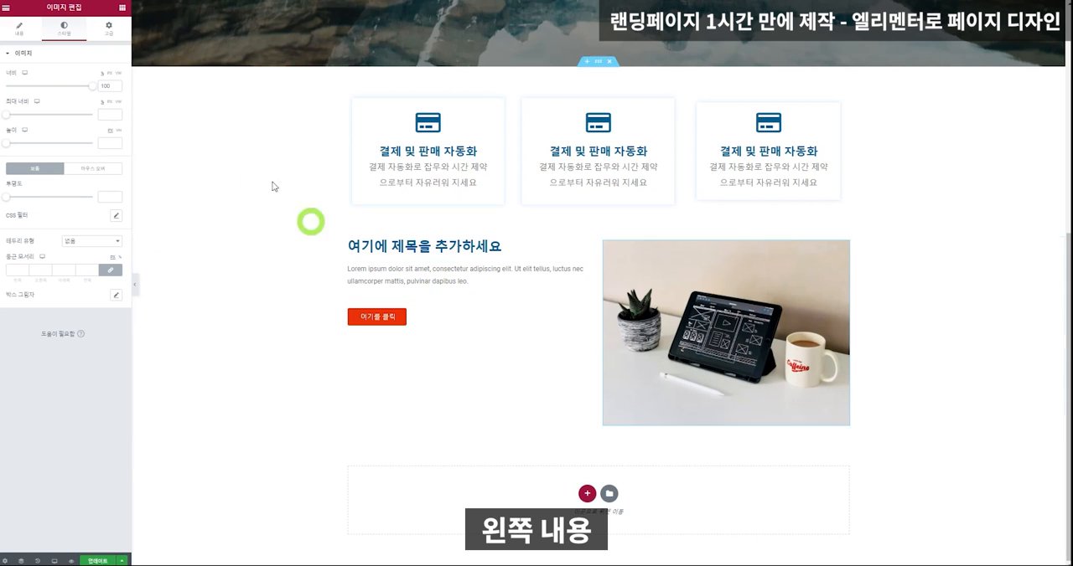
click(124, 17)
drag(96, 93, 362, 239)
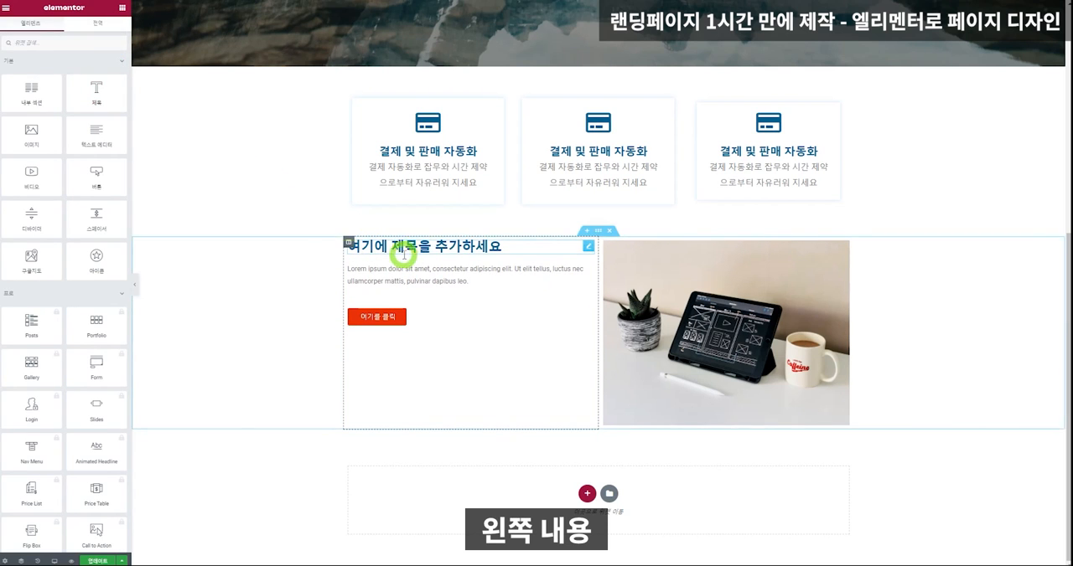
drag(96, 92, 404, 248)
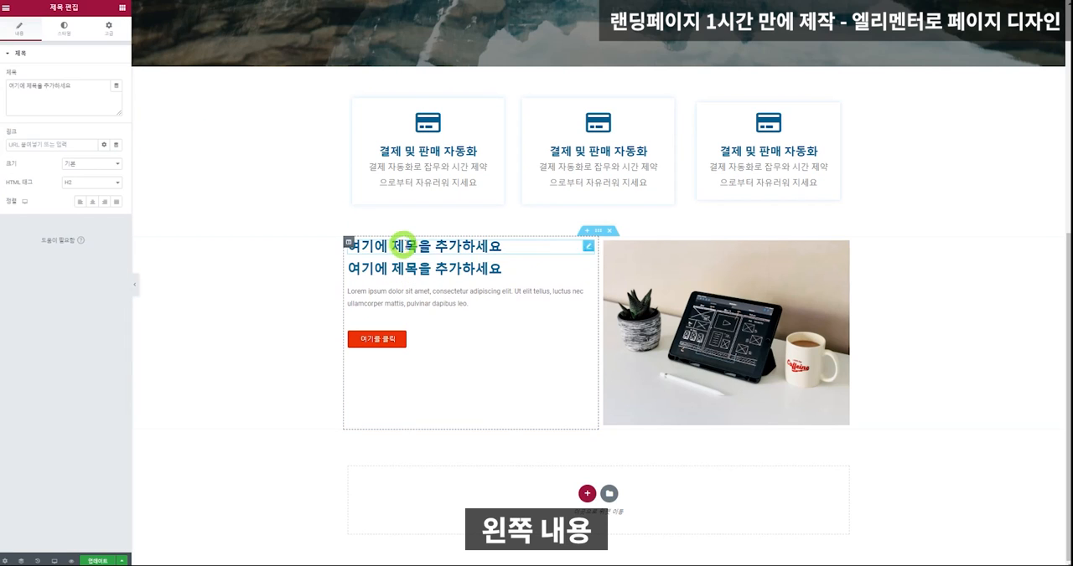
click(88, 84)
key(ctrl+a)
text(A)
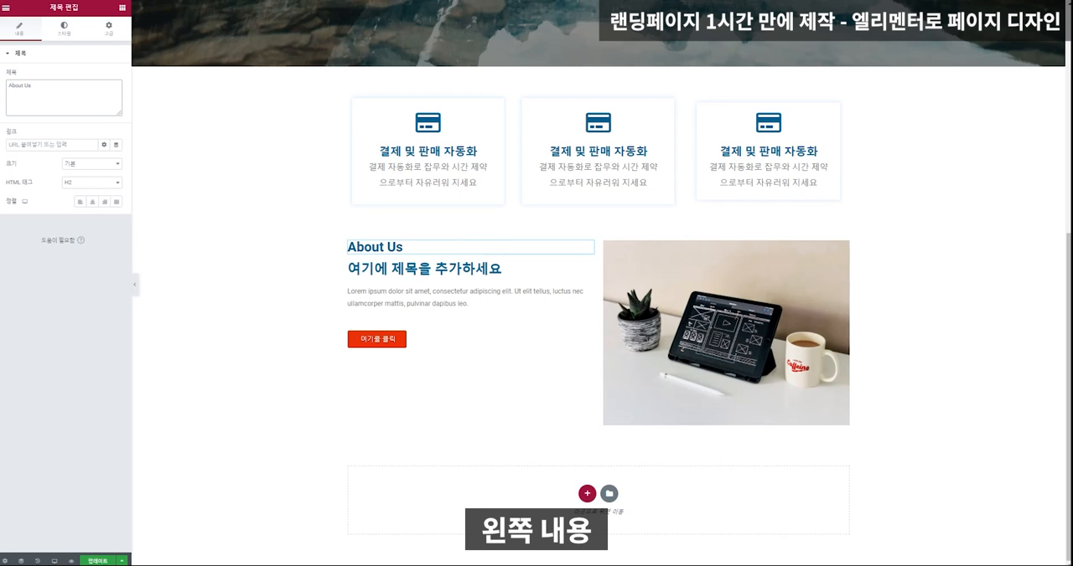
Replace the text of the heading below "About Us" with "웹사이트는 단순히 홍보 채널 중 하나가 아닙니다.".
click(392, 268)
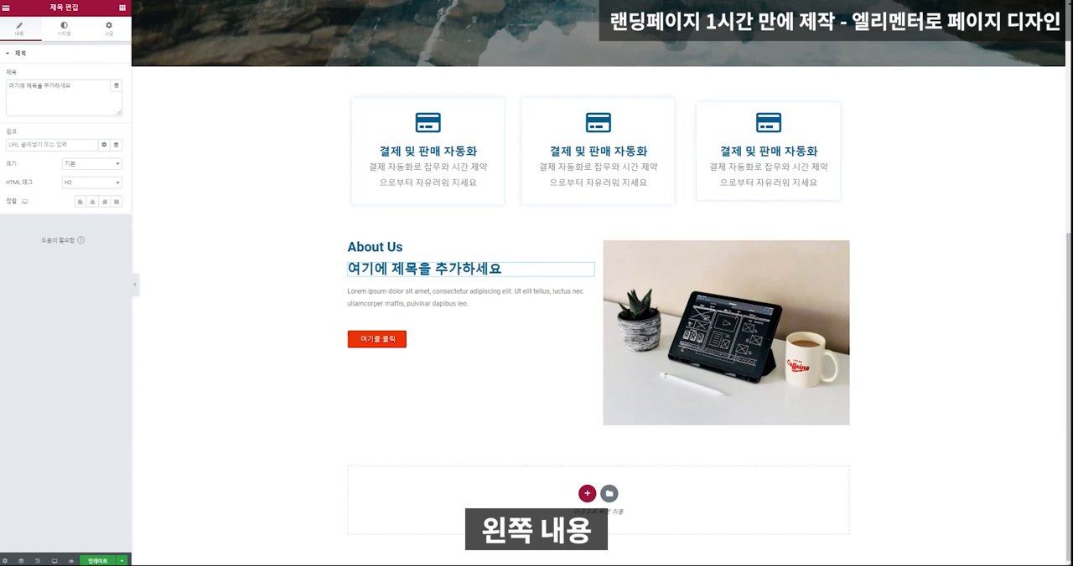
click(390, 270)
drag(74, 86, 1, 82)
text(웹사이트는 단순히 홍보 채널중 하나가 아닙니다.)
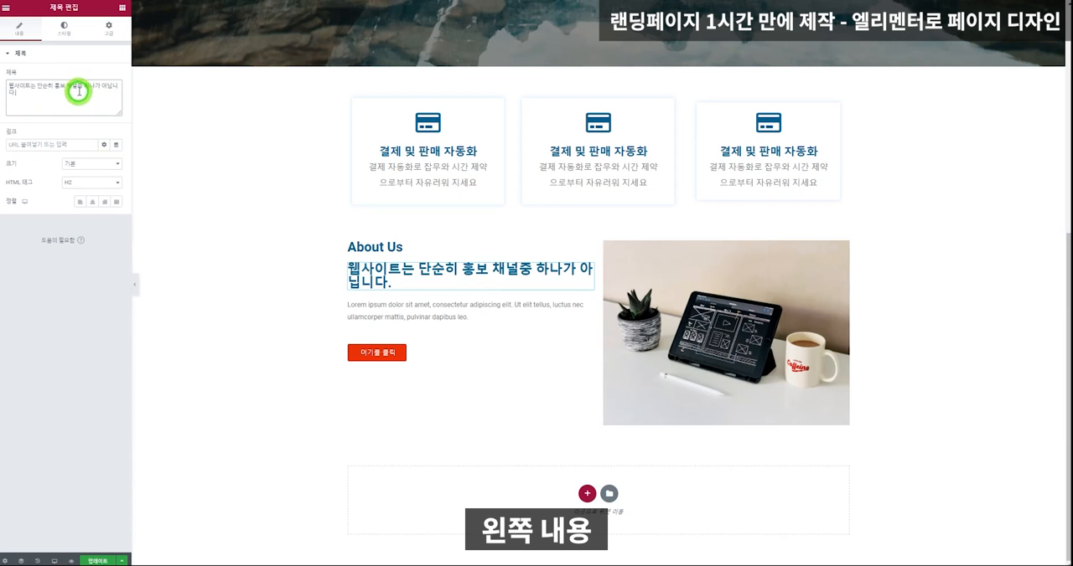
click(77, 85)
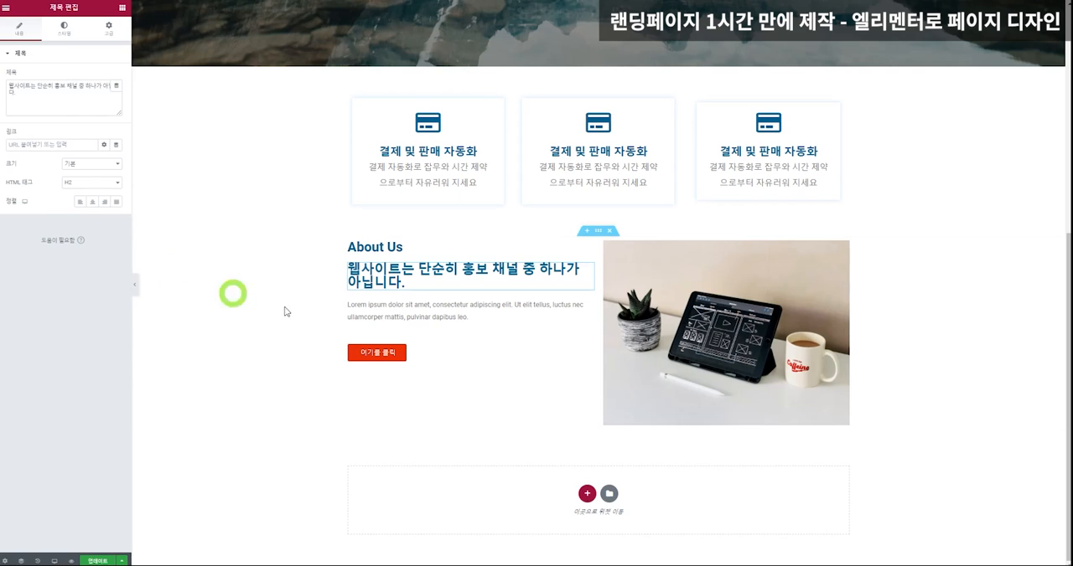
Replace the left column's placeholder paragraph with "전세계 웹사이트의 2개중 1 개는 워드프레스로 제작 중입니다. 코딩 1도 몰라도 가능합니다. 단순한 랜딩페이지가 아니라 비지니스의 메커니즘을 바꿀수 있습니다.".
click(385, 328)
drag(95, 191, 8, 120)
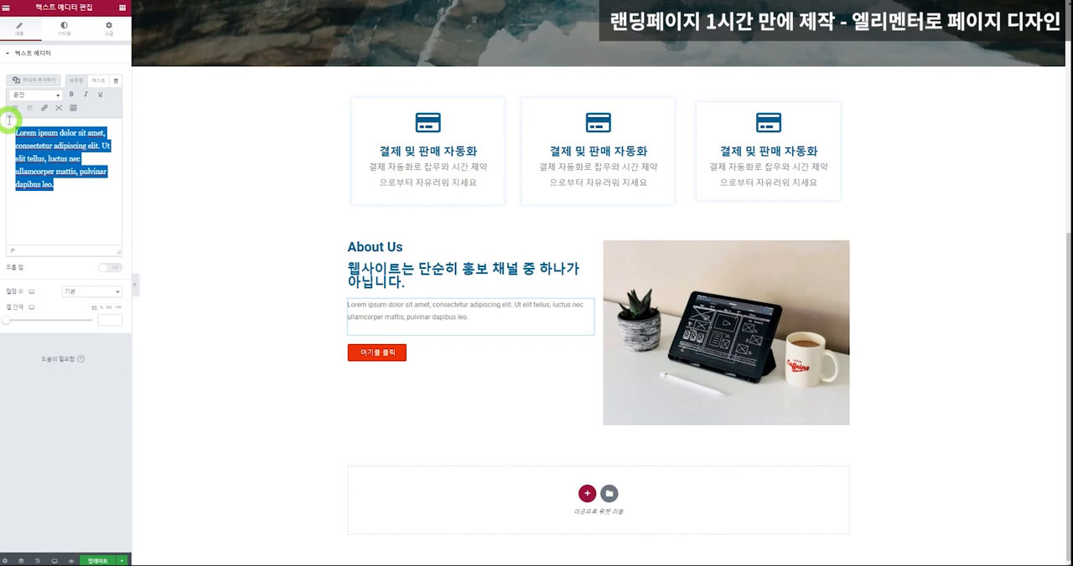
text(전세계 웹사이트의 2개중 1 개는 워드프레스로 제작 중입니다. 코딩 1도 몰라도 가능합니다. 단순한 랜딩페이지가 아니라 비지니스의 메커니즘을 바꿀수 있습니다.)
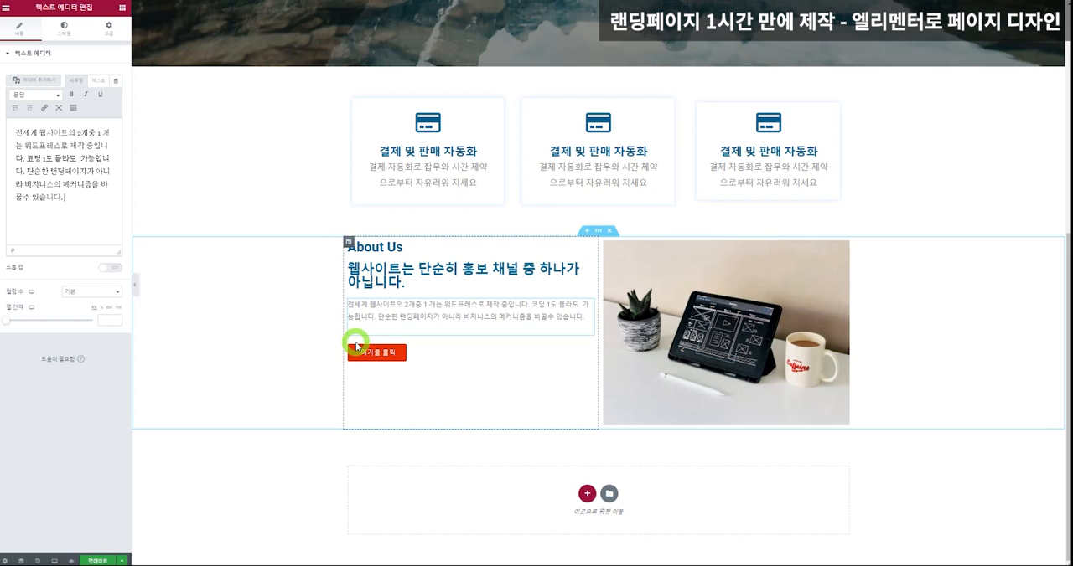
Set the vertical alignment of the left column with the About Us text to middle (중간).
click(349, 243)
click(23, 35)
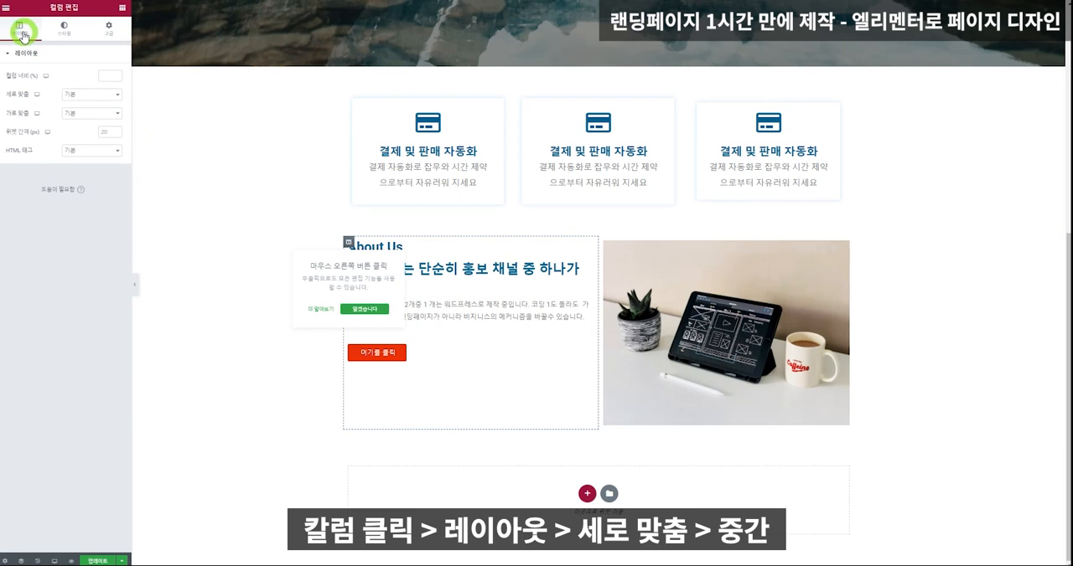
click(90, 95)
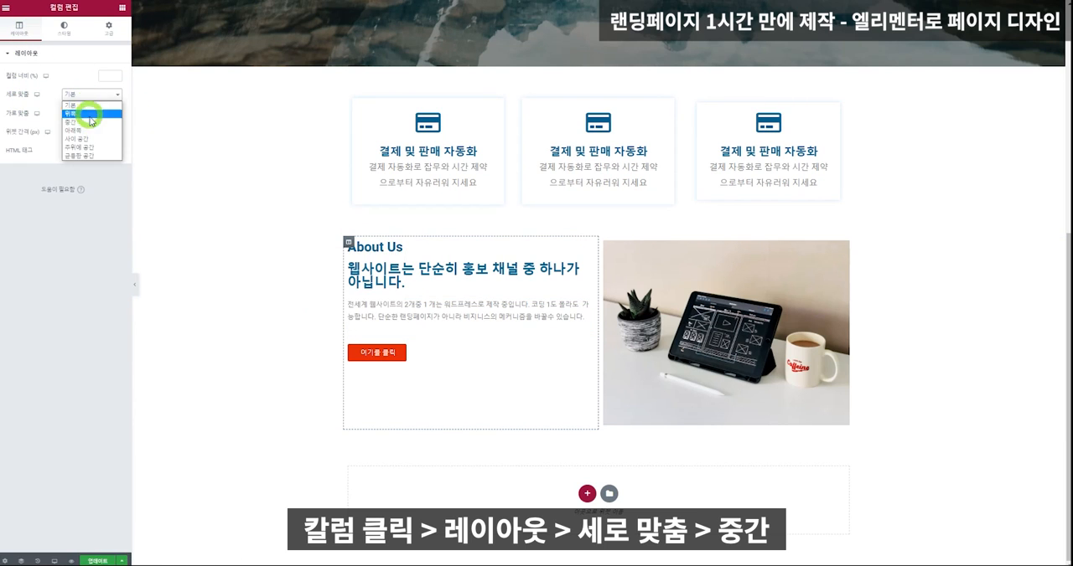
click(91, 121)
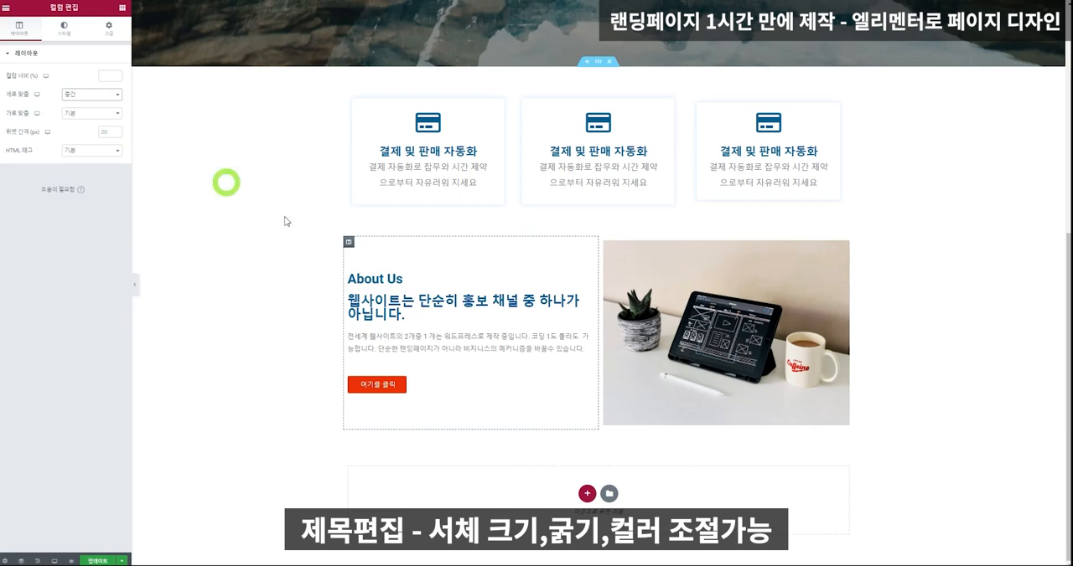
Set the "About Us" heading's typography to size 22 px and weight 400.
click(367, 280)
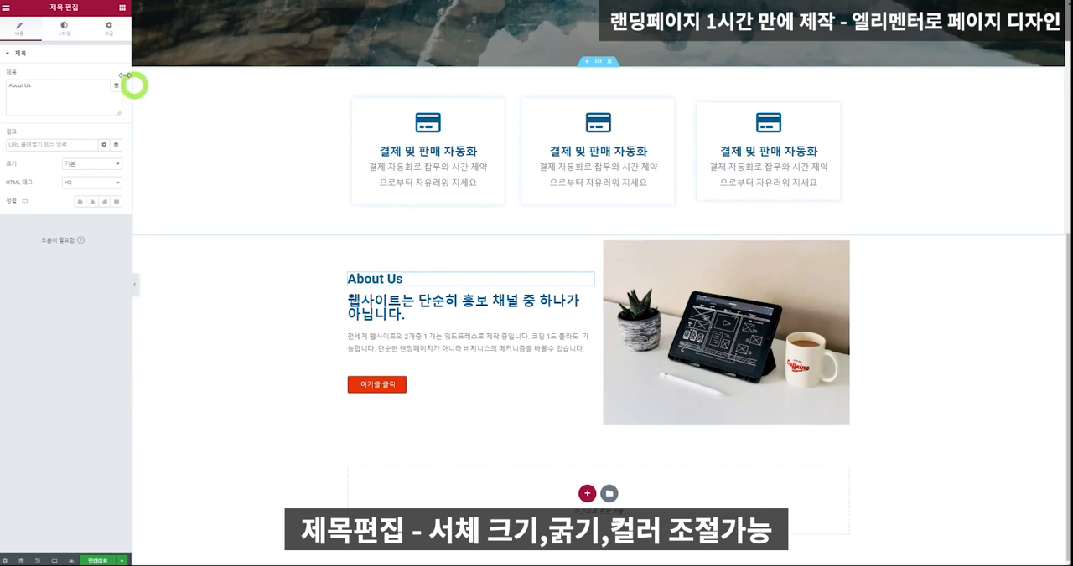
click(65, 28)
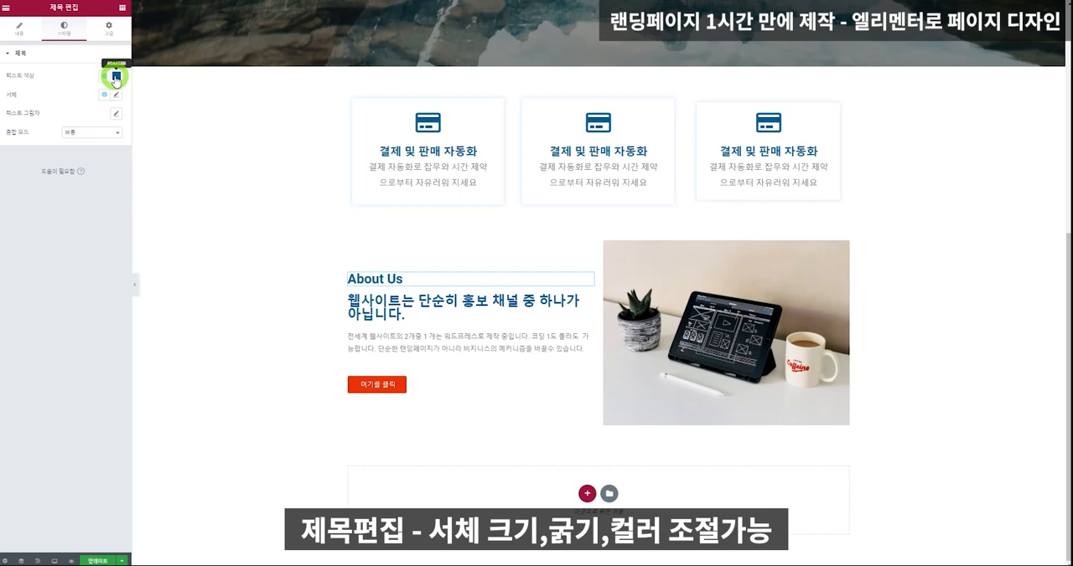
click(117, 95)
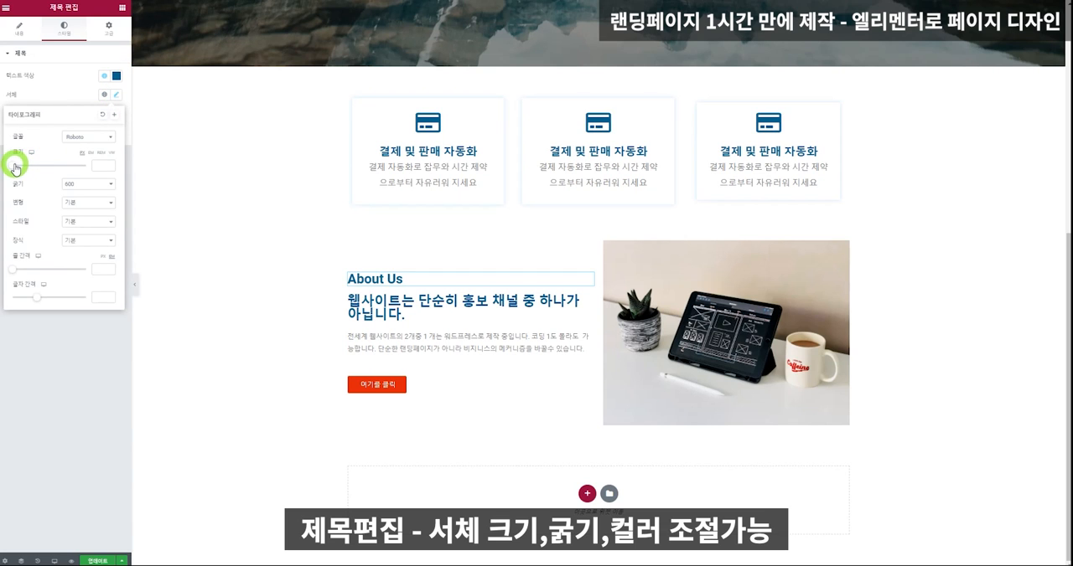
drag(14, 168, 19, 167)
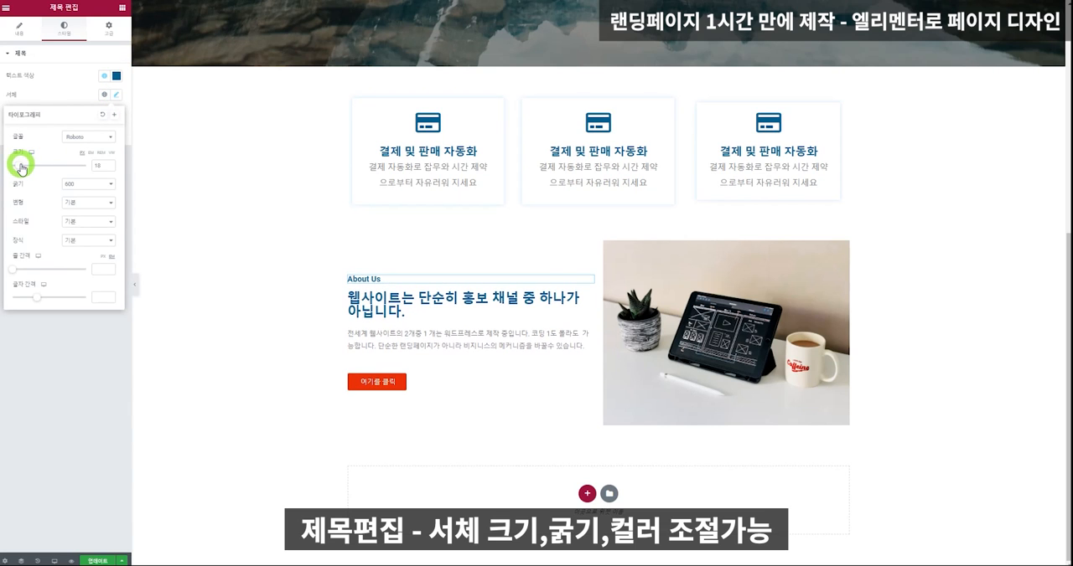
click(91, 180)
click(88, 202)
click(92, 186)
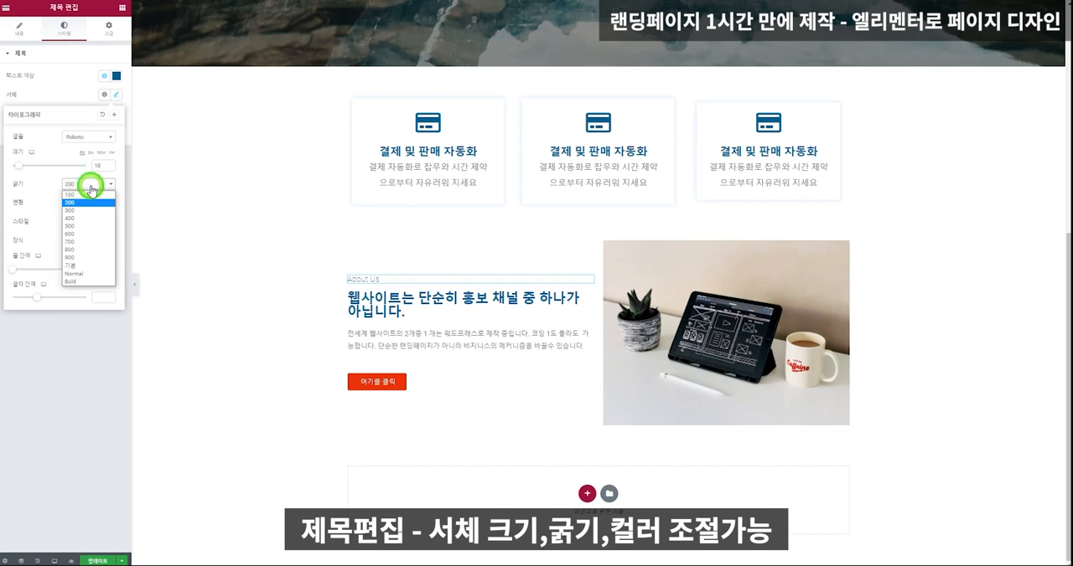
click(91, 210)
click(102, 184)
click(70, 218)
drag(18, 165, 20, 166)
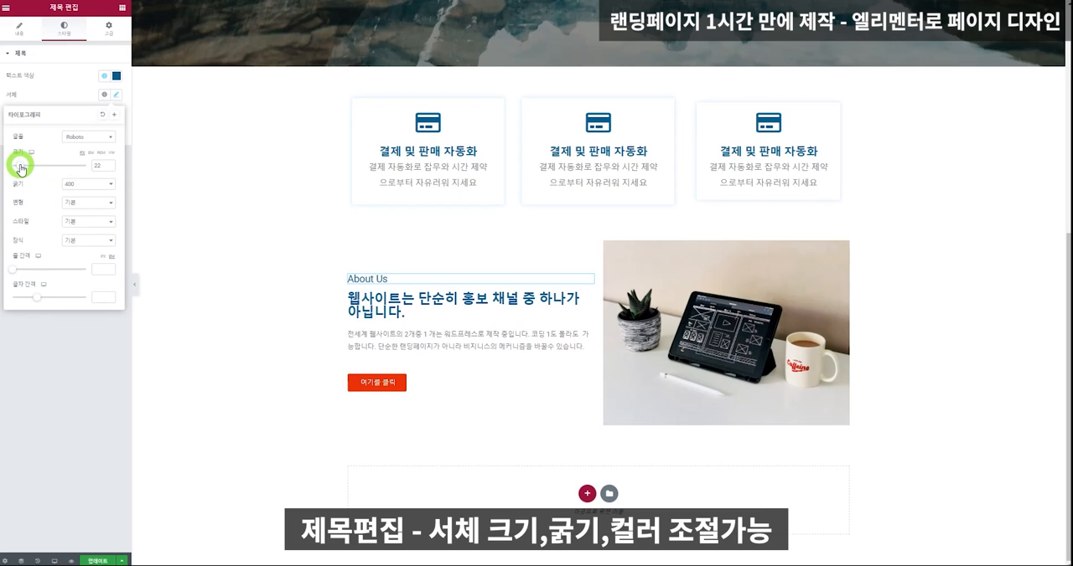
Preview the page without the editing panel and widen the About Us section's boxed content width to 1296.
click(466, 311)
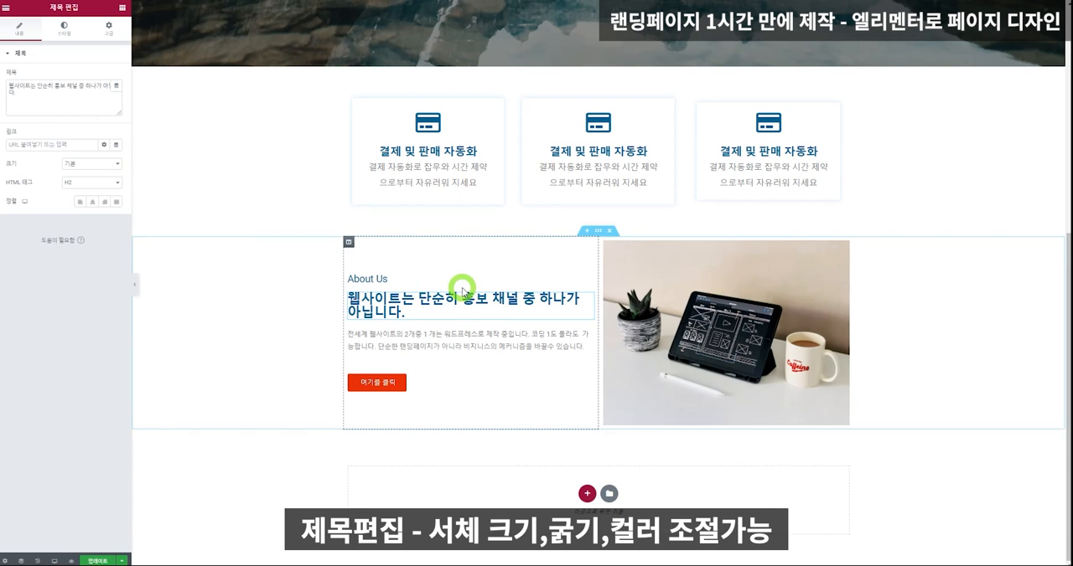
click(134, 285)
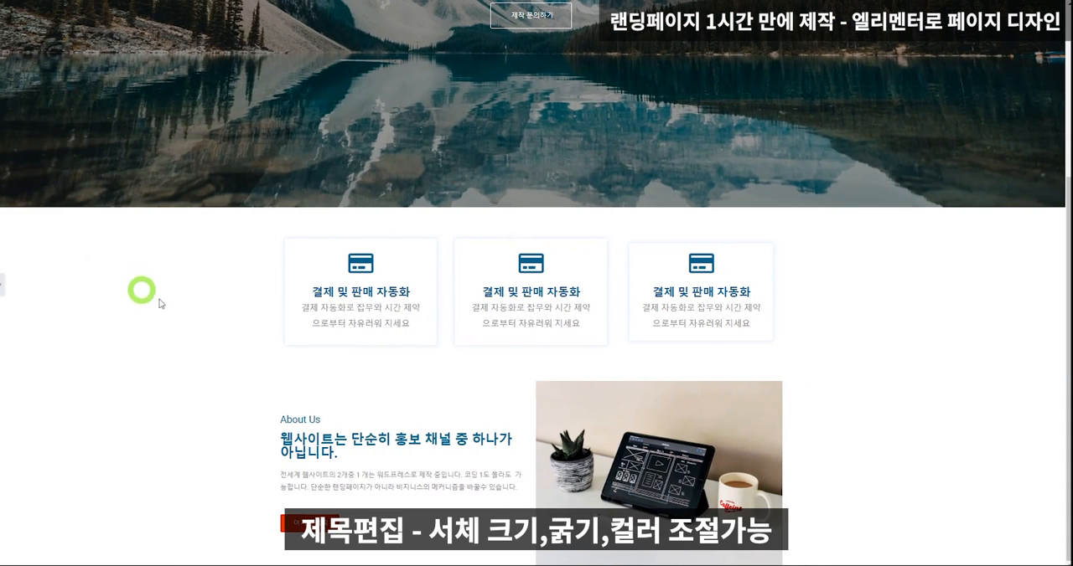
click(5, 285)
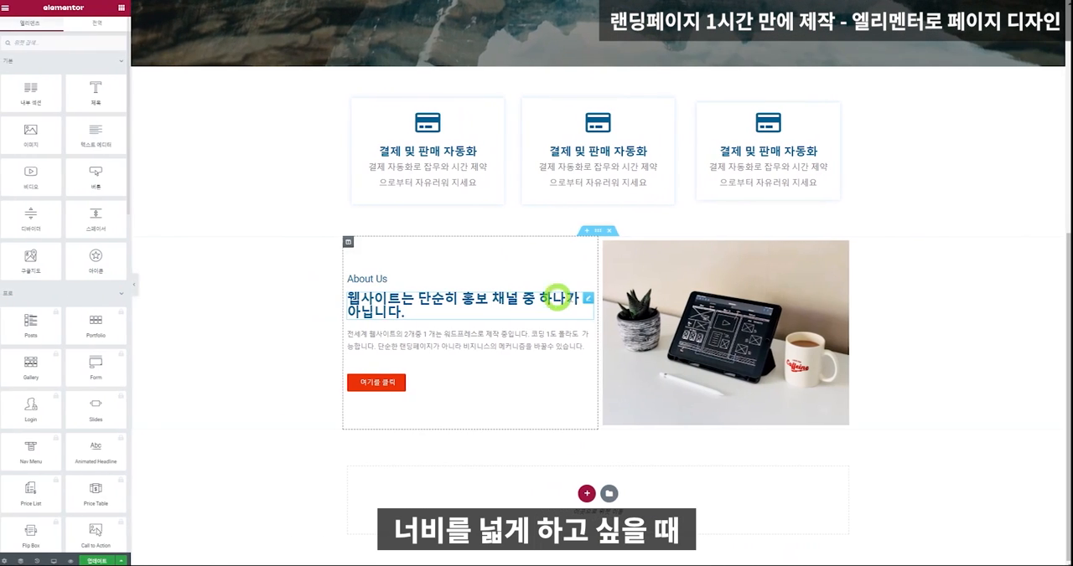
click(134, 285)
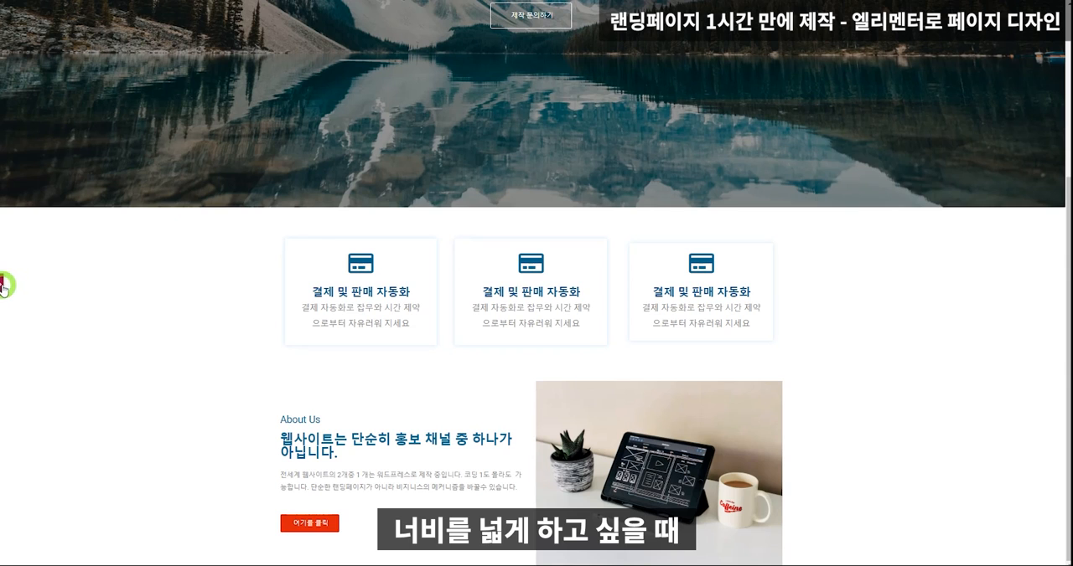
click(4, 286)
right_click(271, 267)
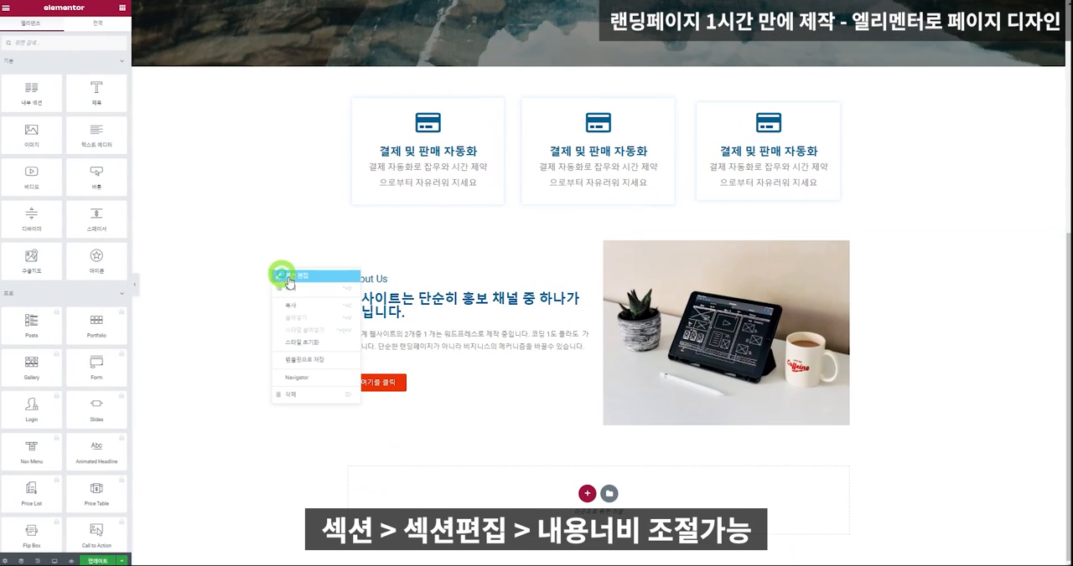
click(290, 278)
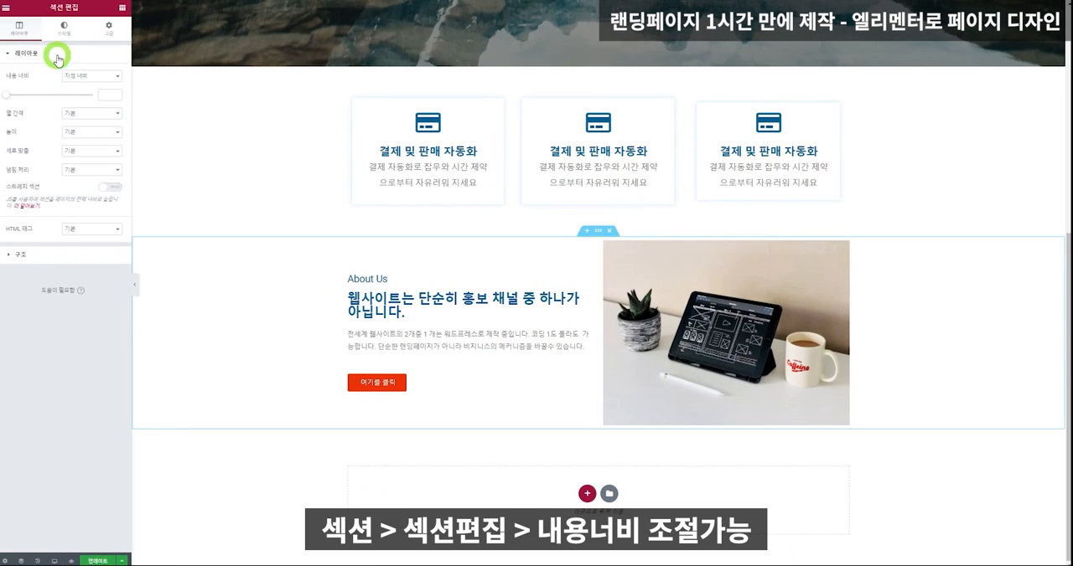
drag(8, 98, 70, 107)
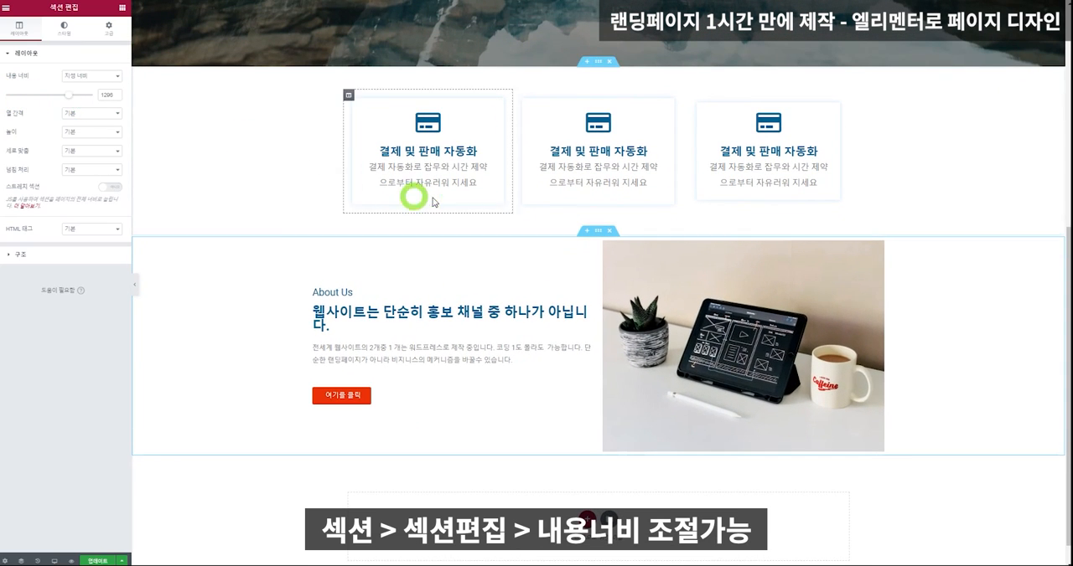
Set the font size of the Korean heading below "About Us" to 25 px.
click(379, 315)
click(64, 29)
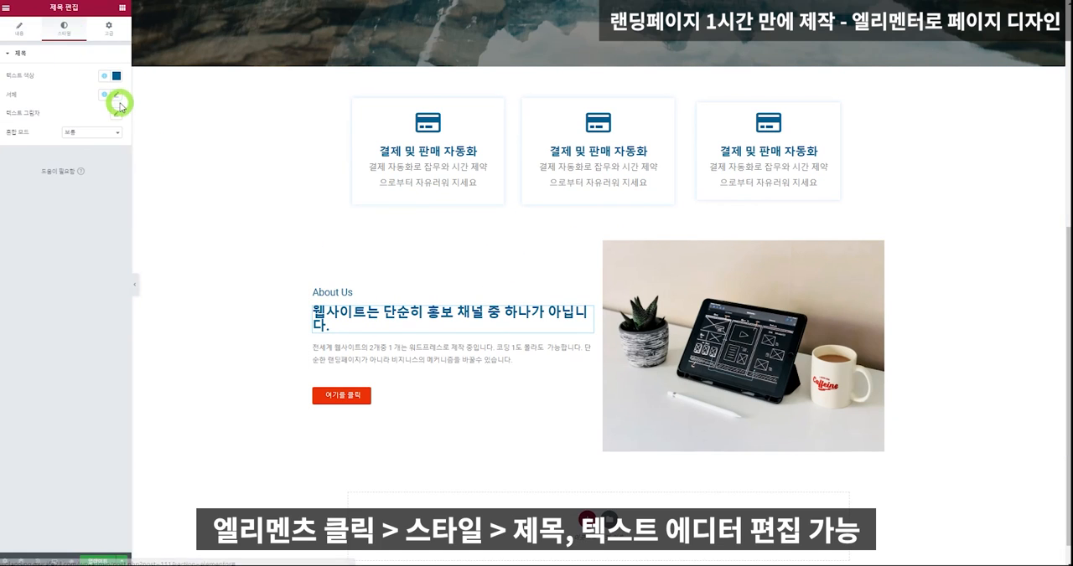
click(115, 97)
drag(12, 165, 21, 169)
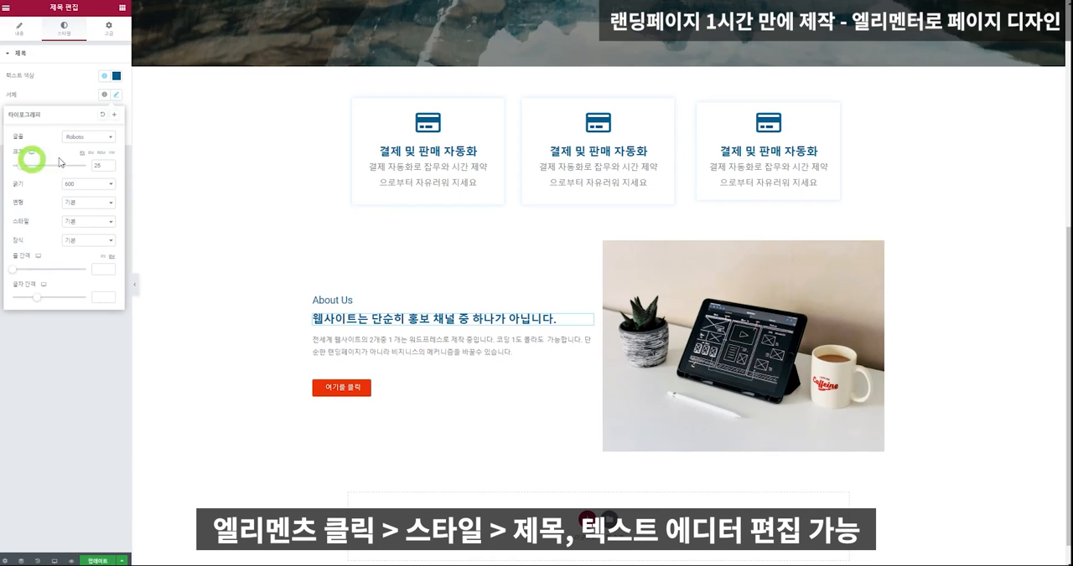
Set the font size of the paragraph under the Korean heading to 19 px.
click(425, 344)
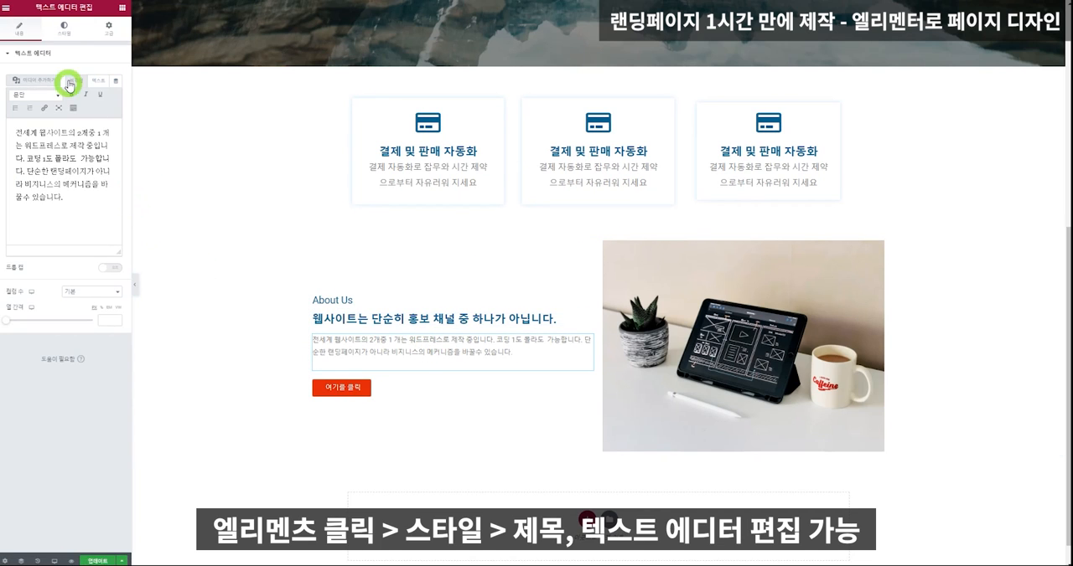
click(70, 33)
click(115, 114)
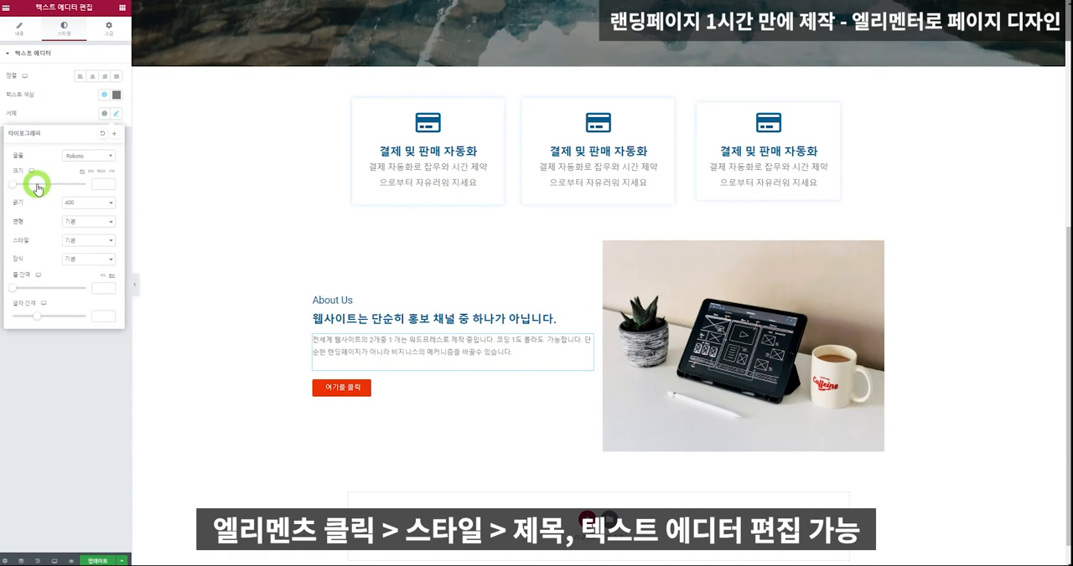
click(97, 183)
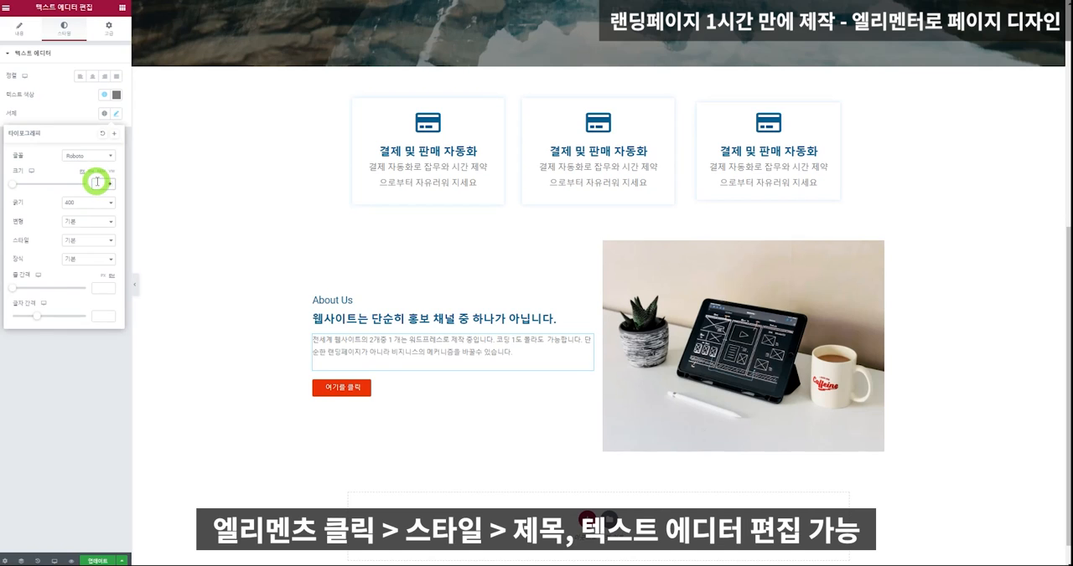
text(18)
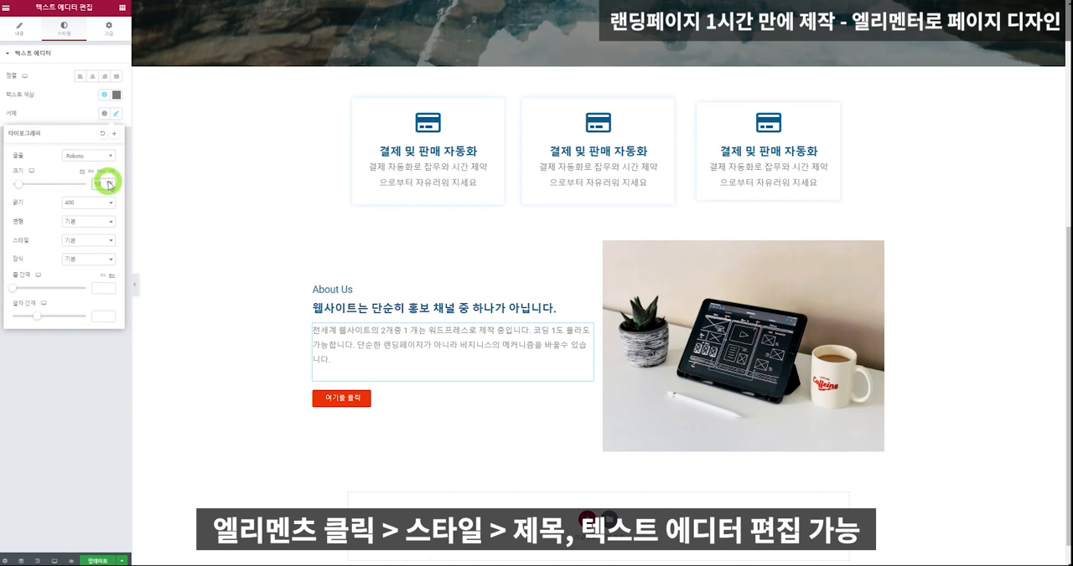
click(108, 182)
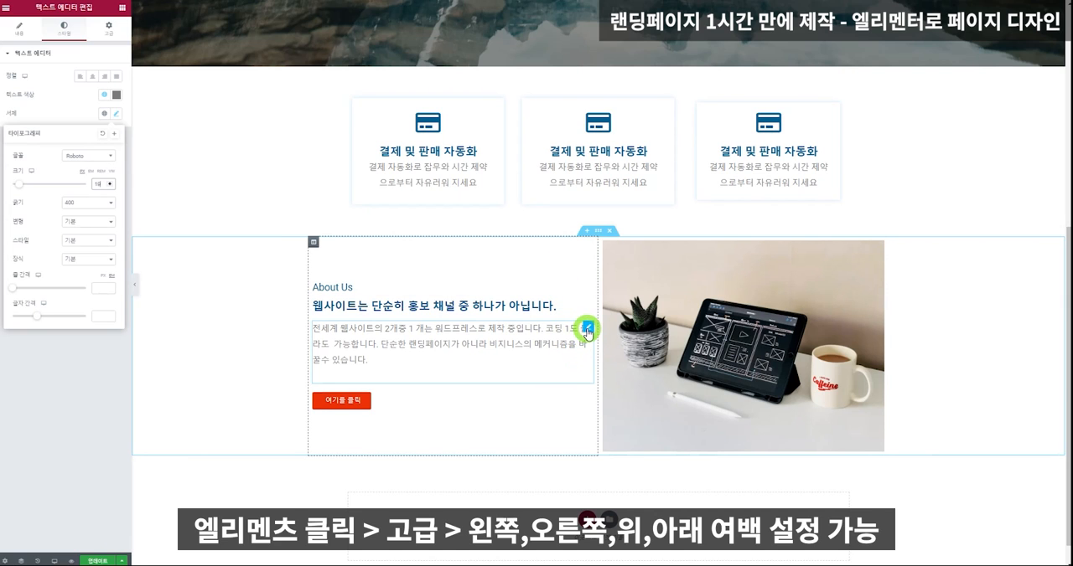
Unlink the paragraph's outer margin values and set its right margin to 50 px.
click(587, 332)
click(108, 30)
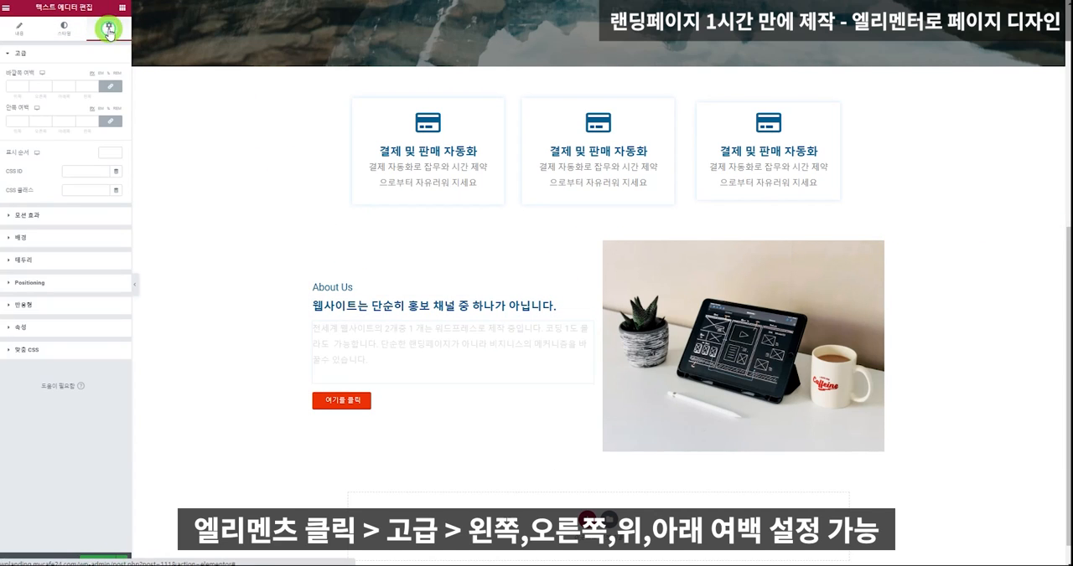
click(111, 87)
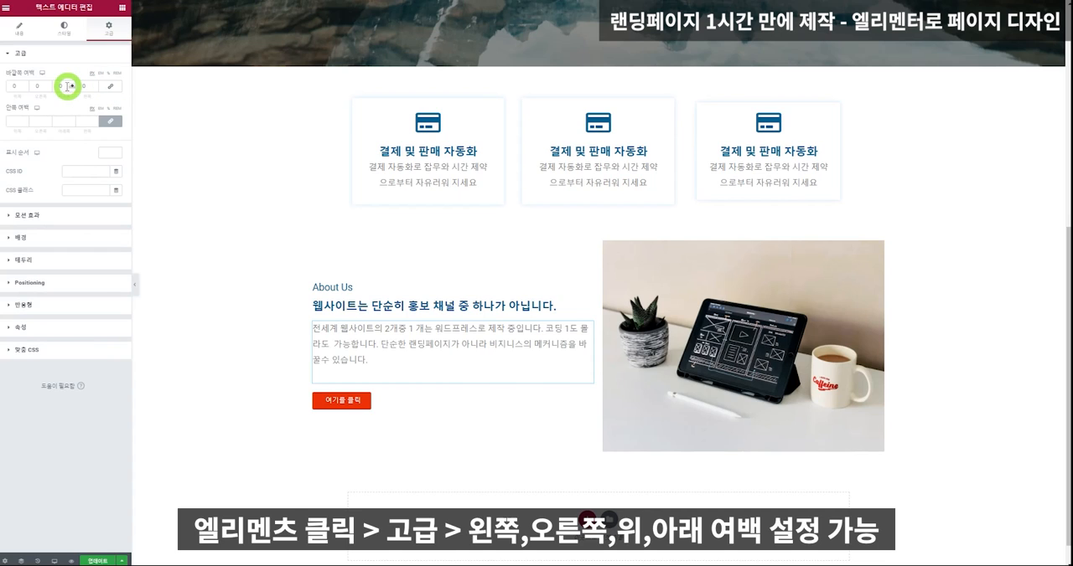
text(4)
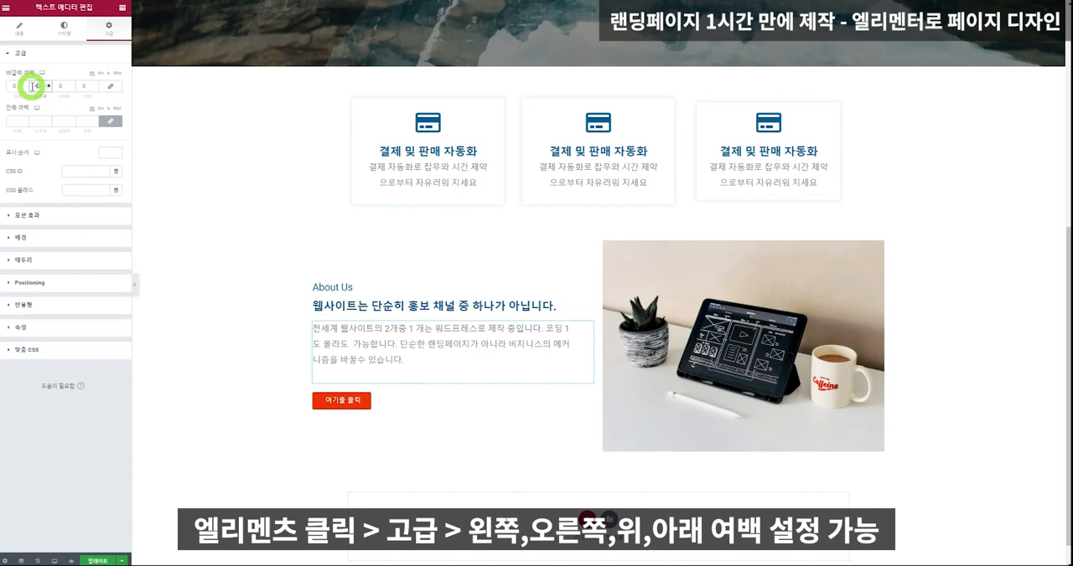
click(57, 87)
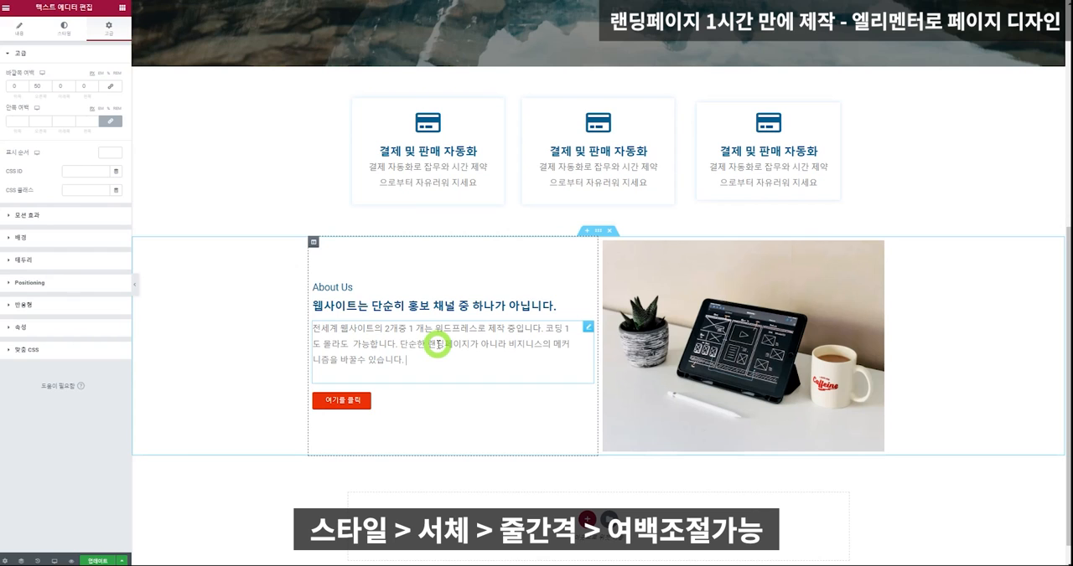
Set the line height in the paragraph's typography to 1.3 em.
click(64, 28)
click(116, 117)
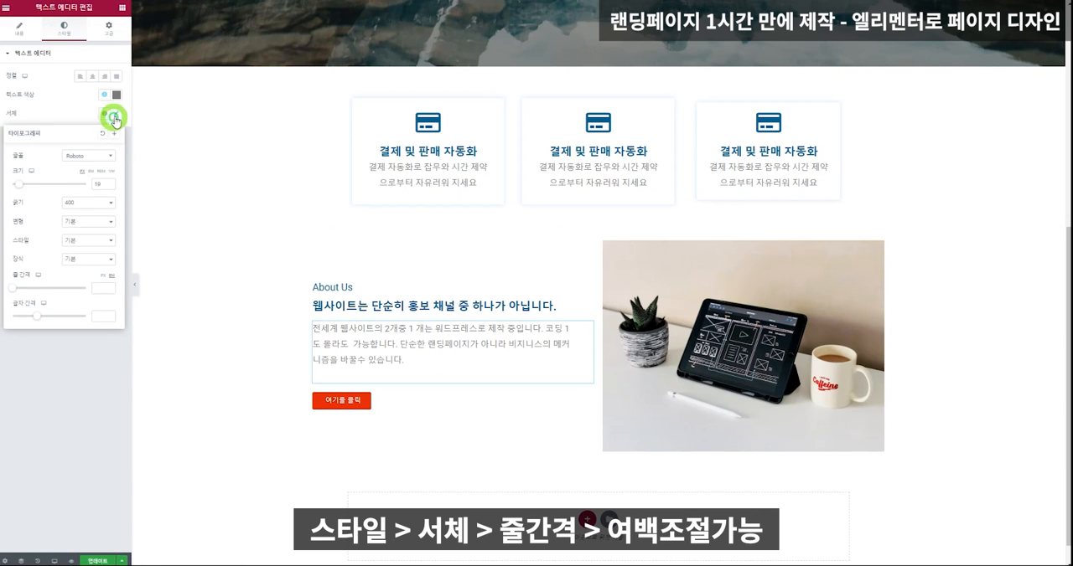
drag(12, 291, 22, 291)
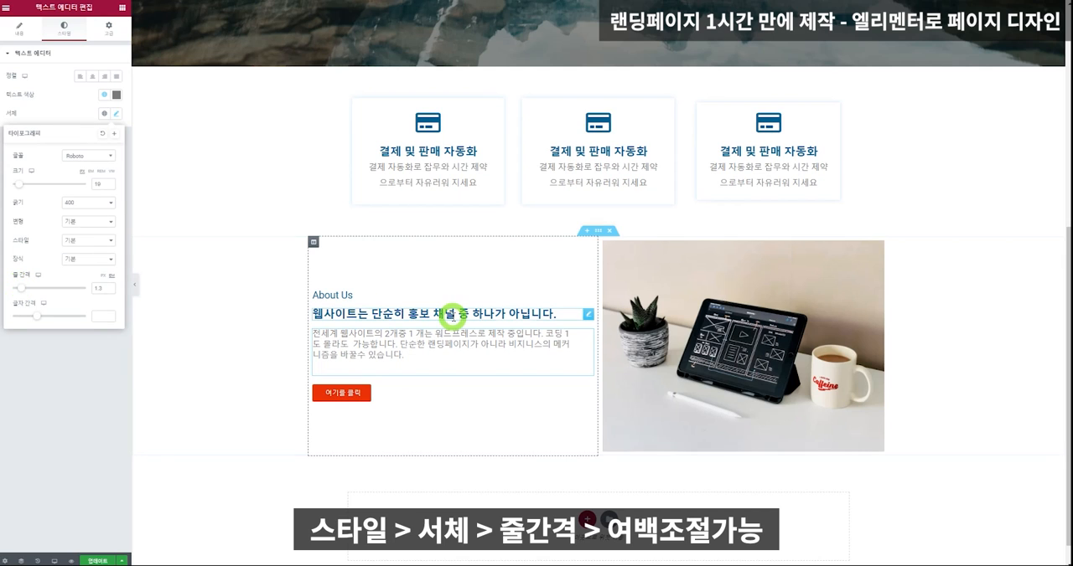
Unlink the Korean heading's outer margin values and set its bottom margin to 40 px.
click(439, 310)
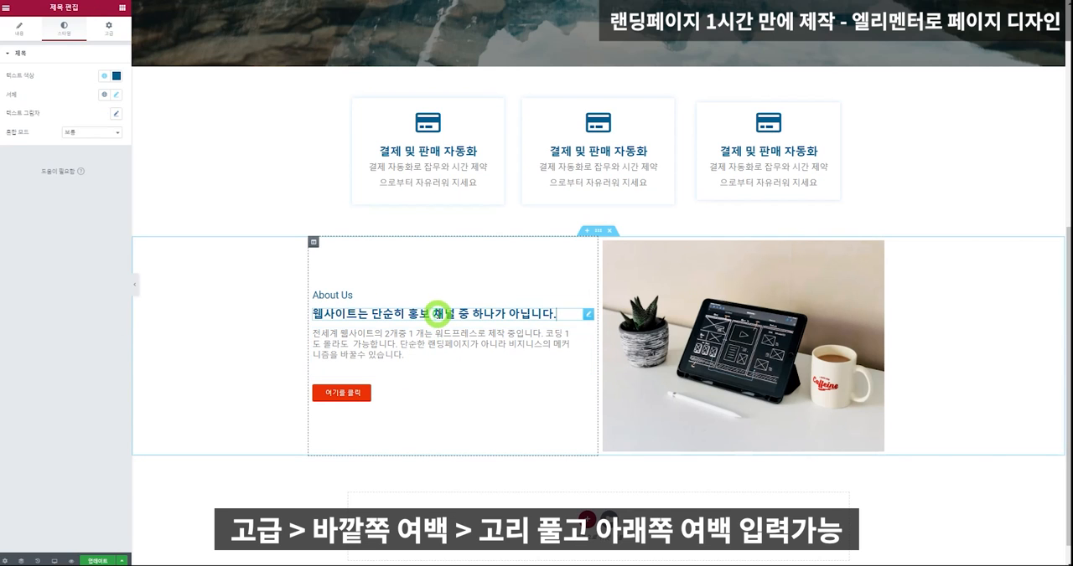
click(108, 27)
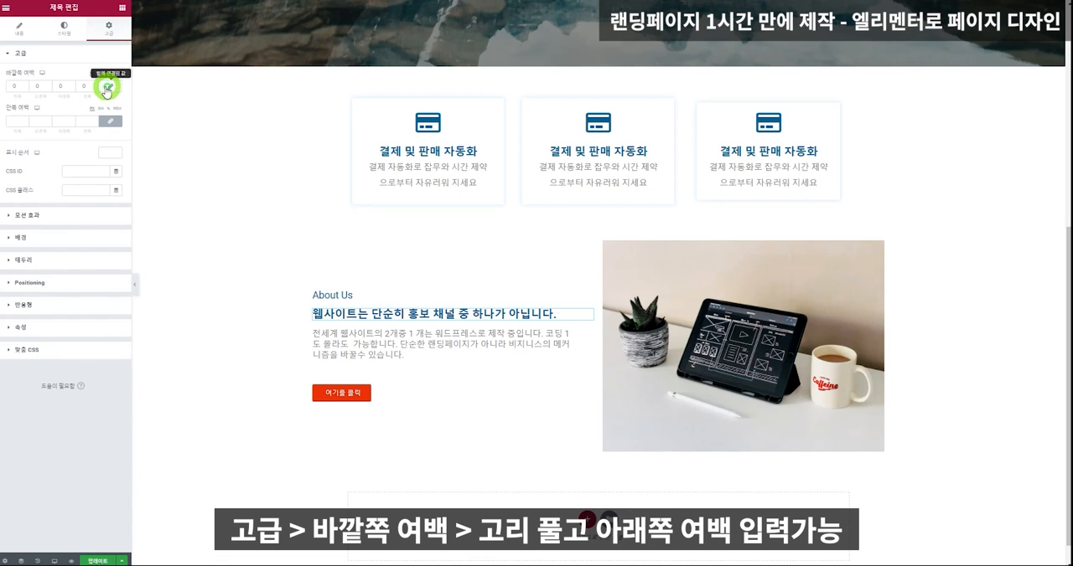
click(108, 87)
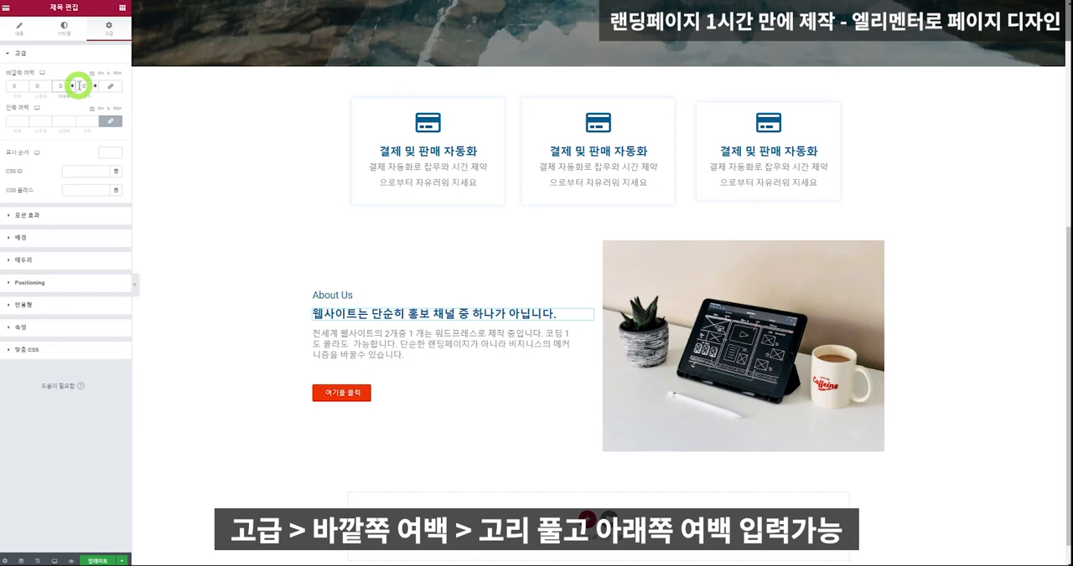
text(4)
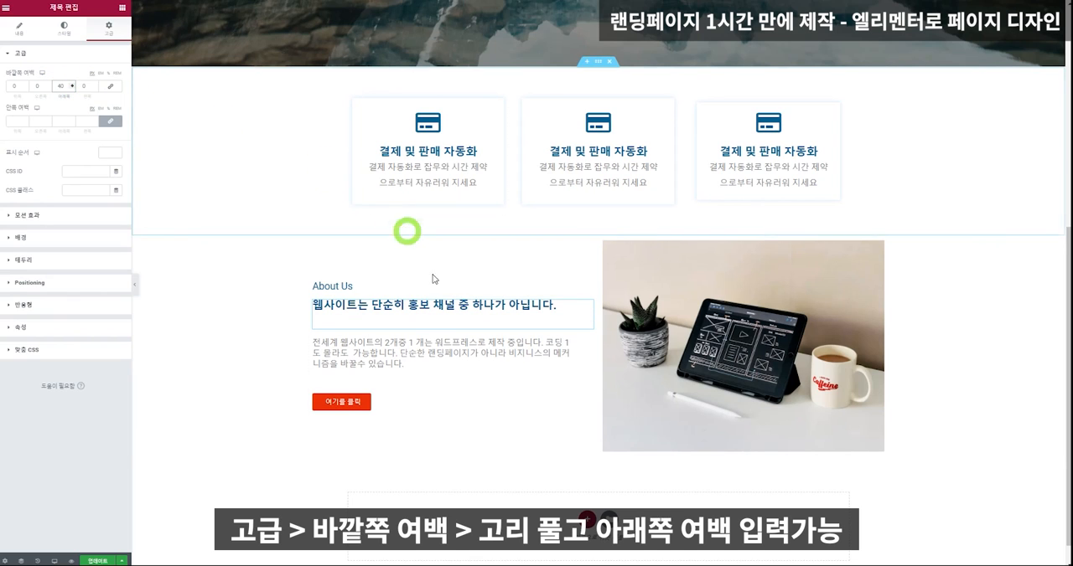
Change the text of the red button in the About Us section to "자세히 보기".
click(327, 416)
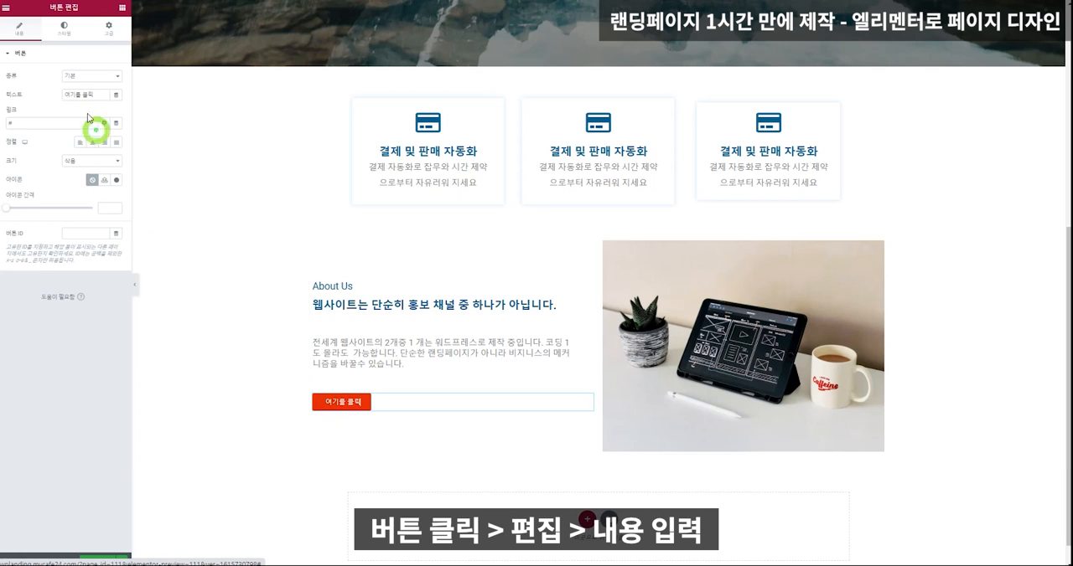
triple_click(94, 95)
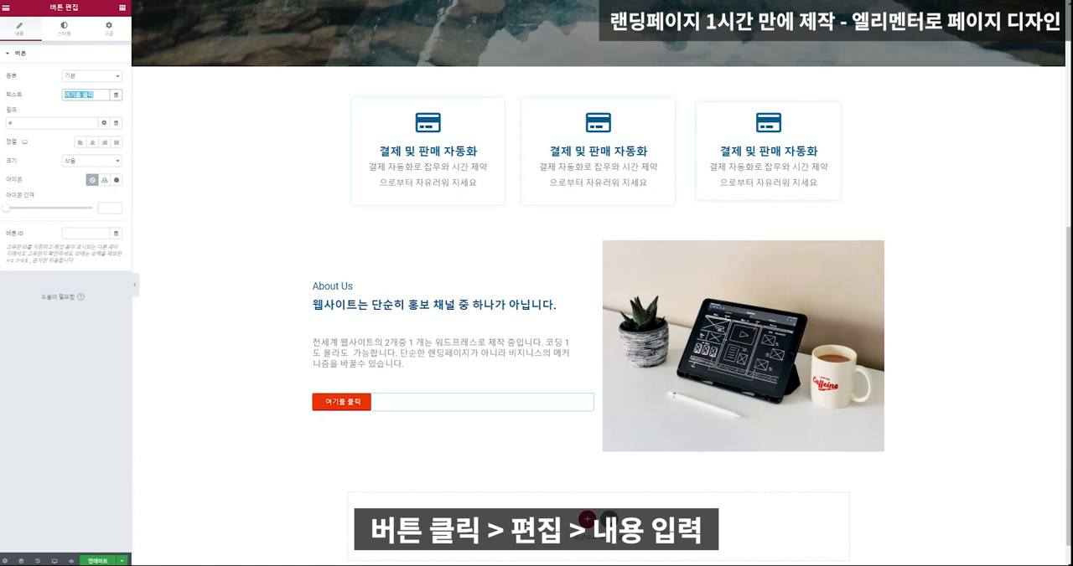
text(wkt)
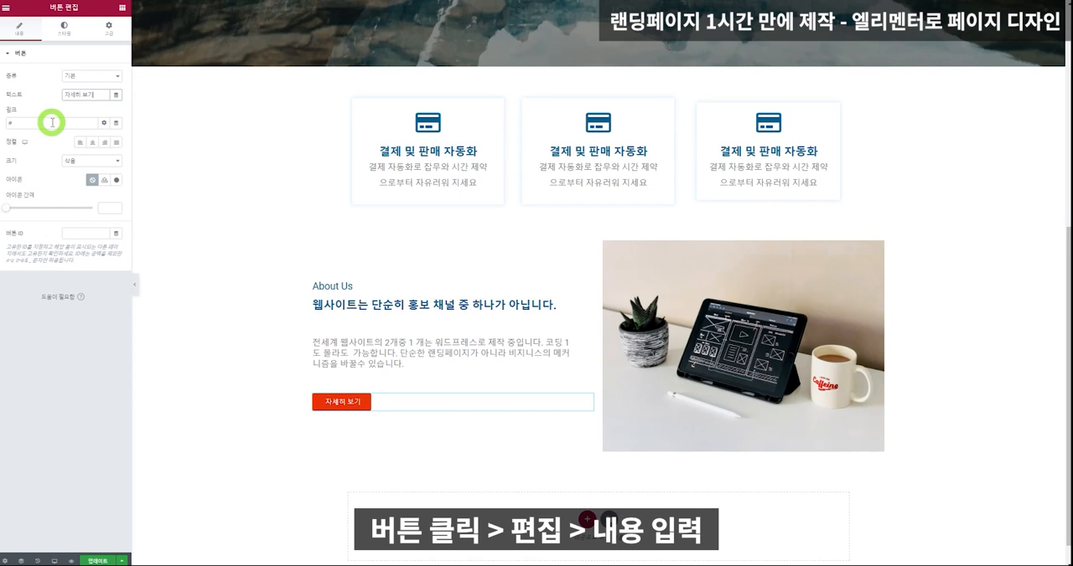
Set the red button's typography to size 20 px and weight Bold, and update the page.
click(63, 28)
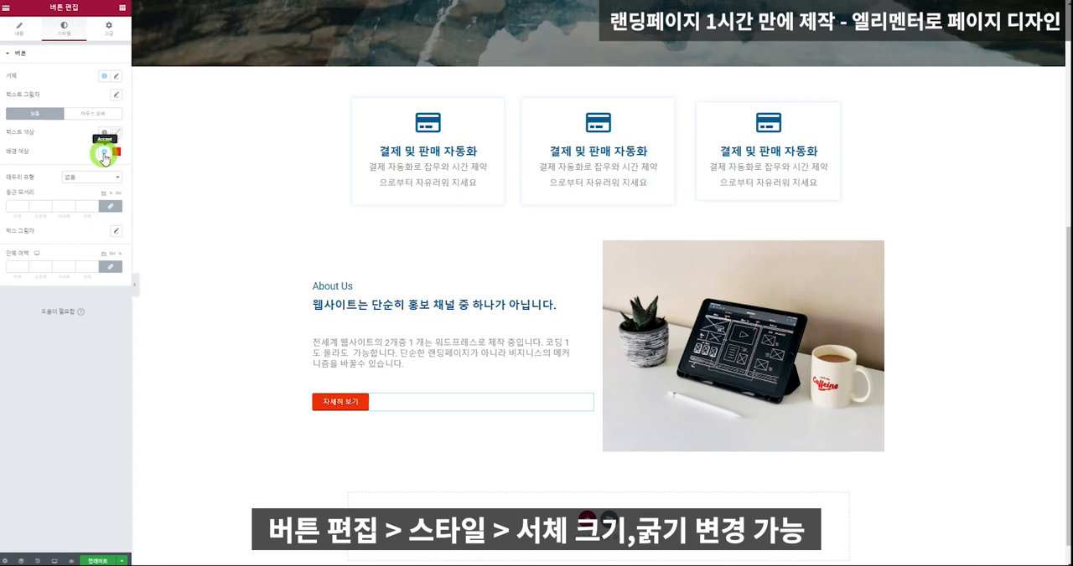
click(117, 79)
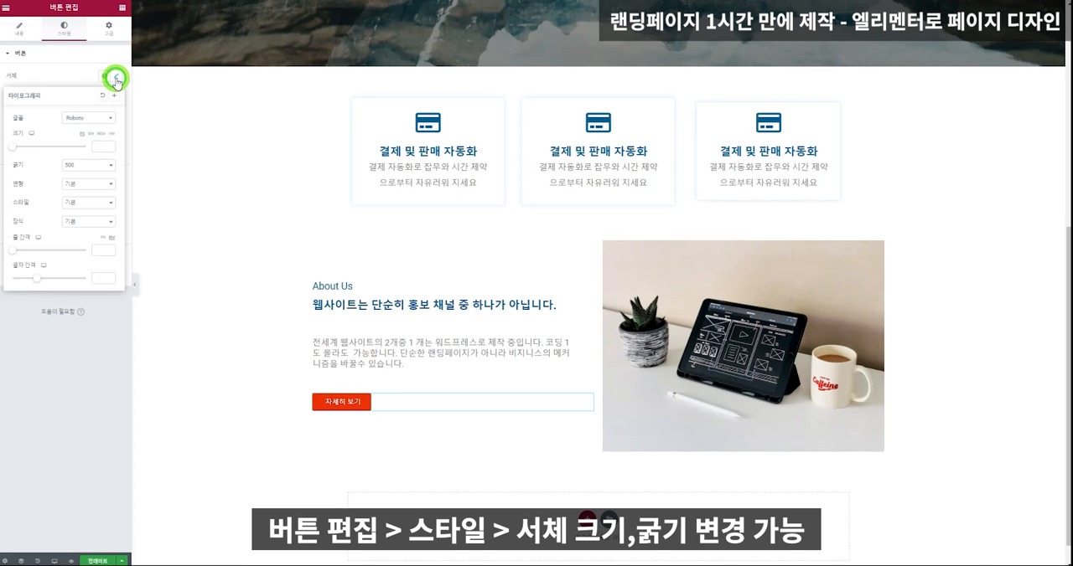
click(102, 147)
text(20)
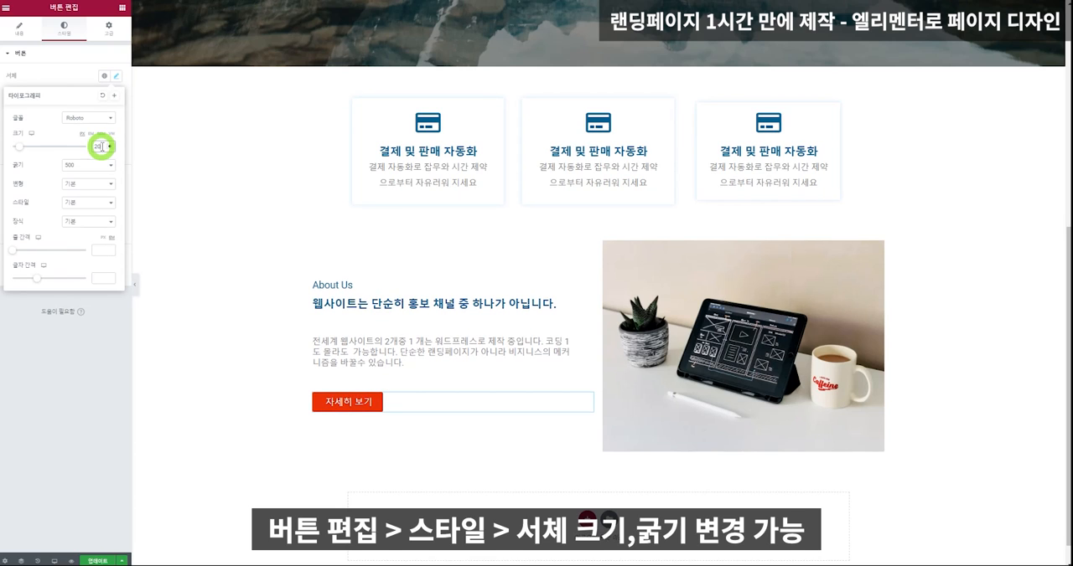
click(83, 165)
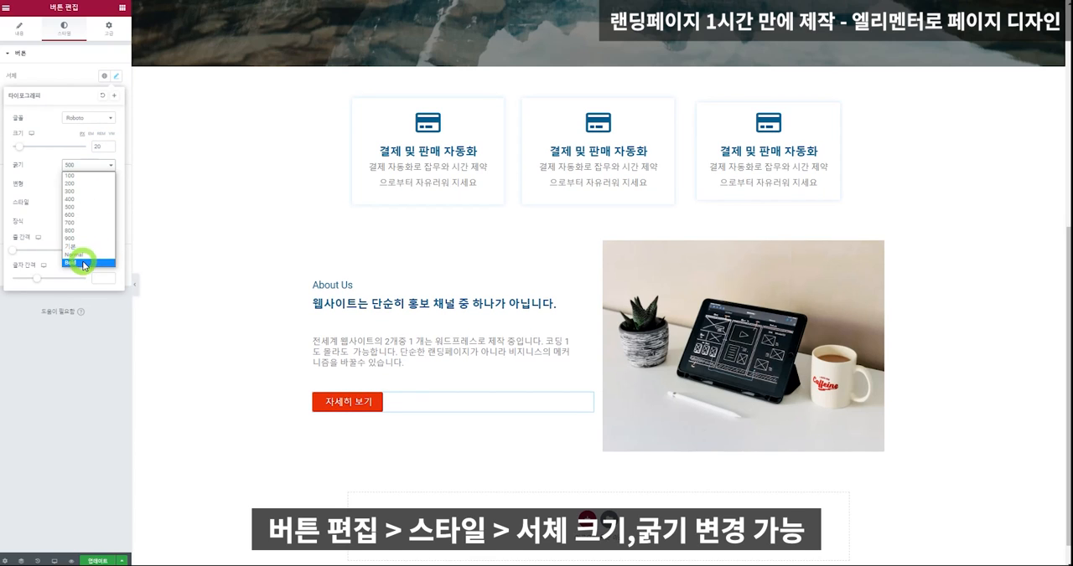
click(84, 263)
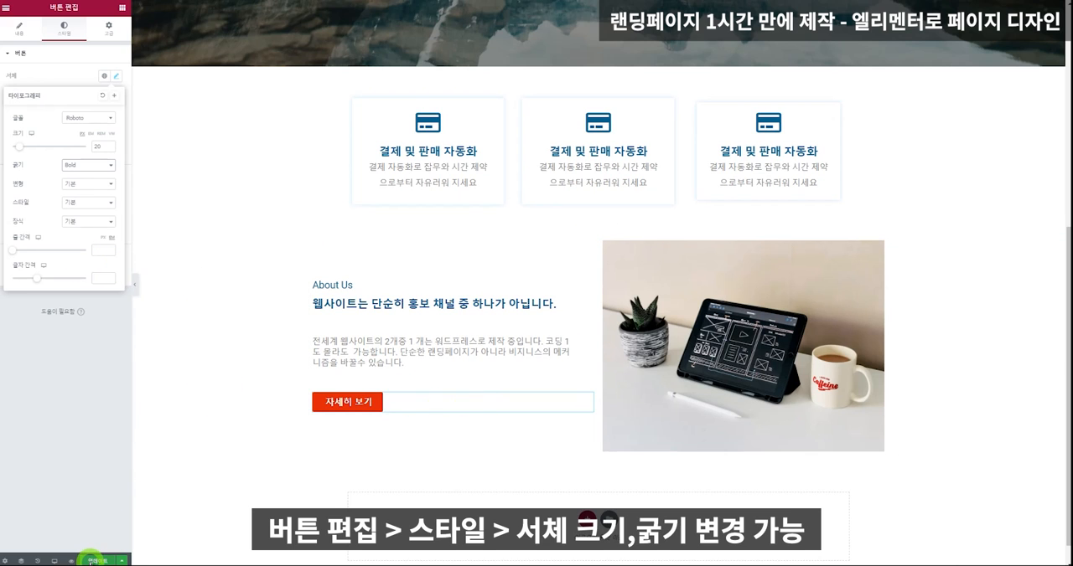
click(92, 560)
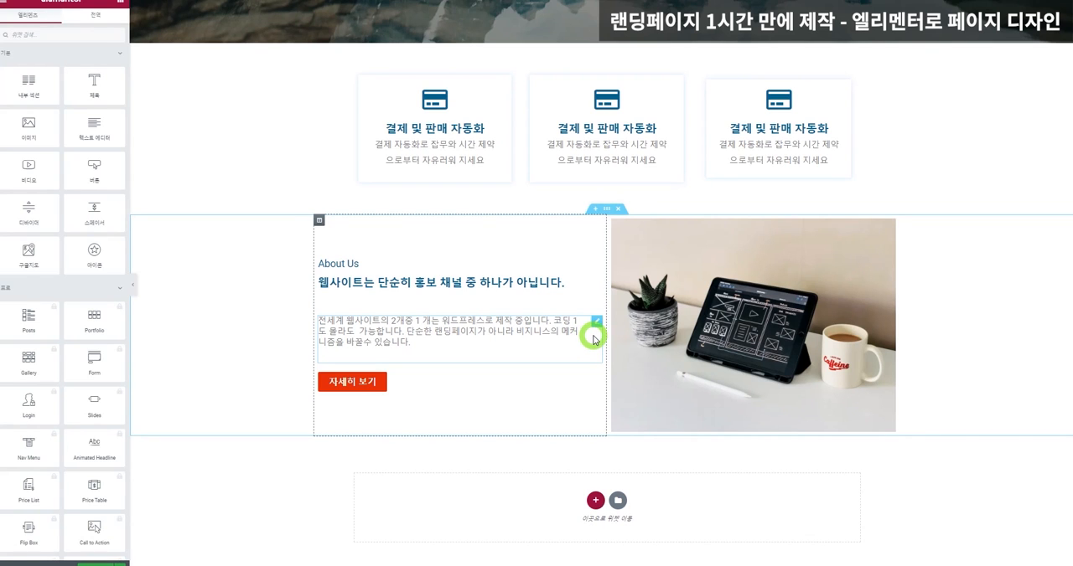
Add a one-column section below the About Us section and open the widget search.
click(595, 500)
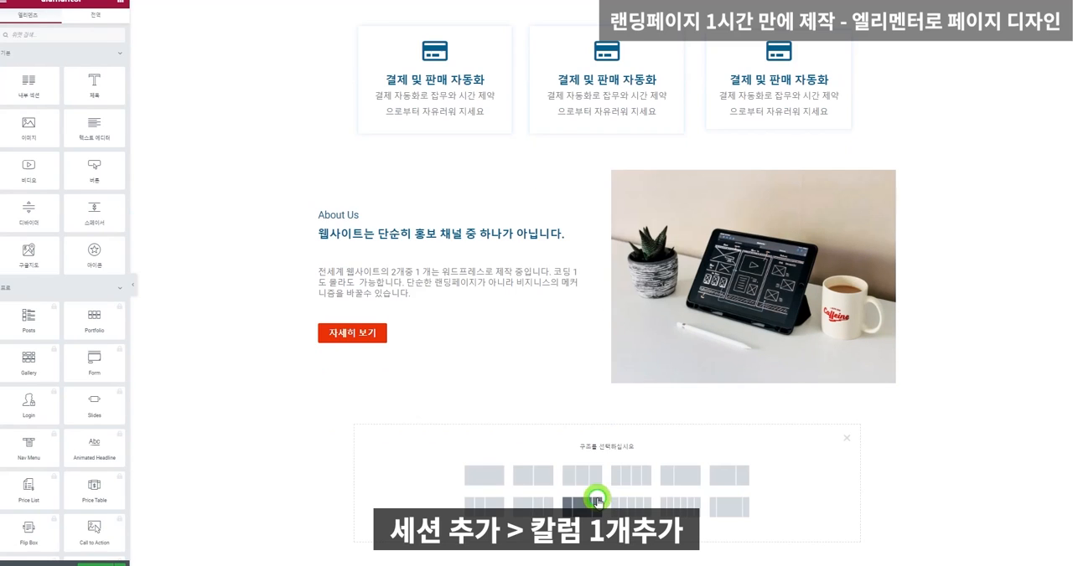
click(496, 476)
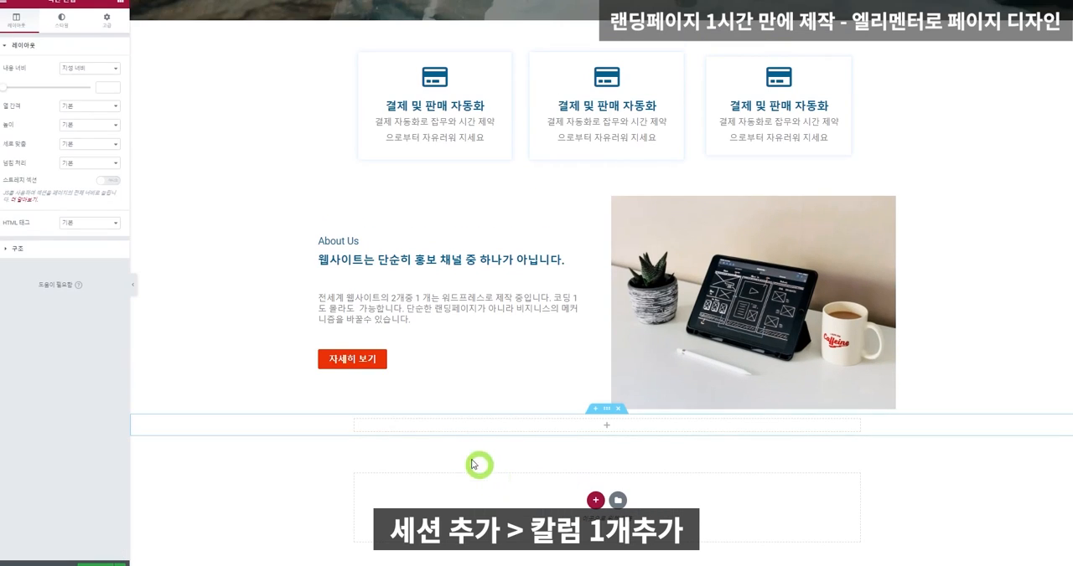
click(120, 4)
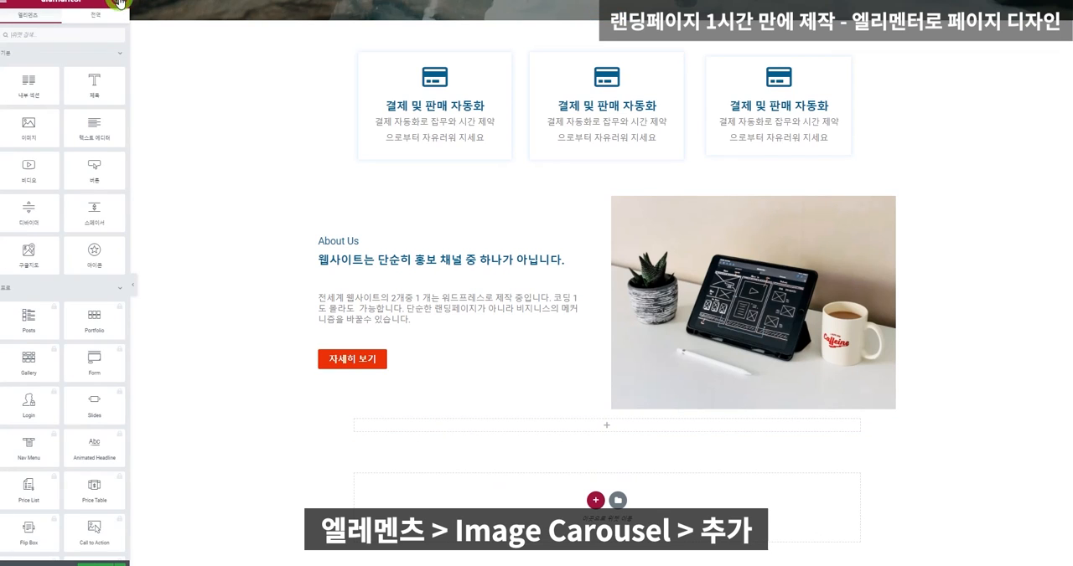
click(83, 33)
text(이미)
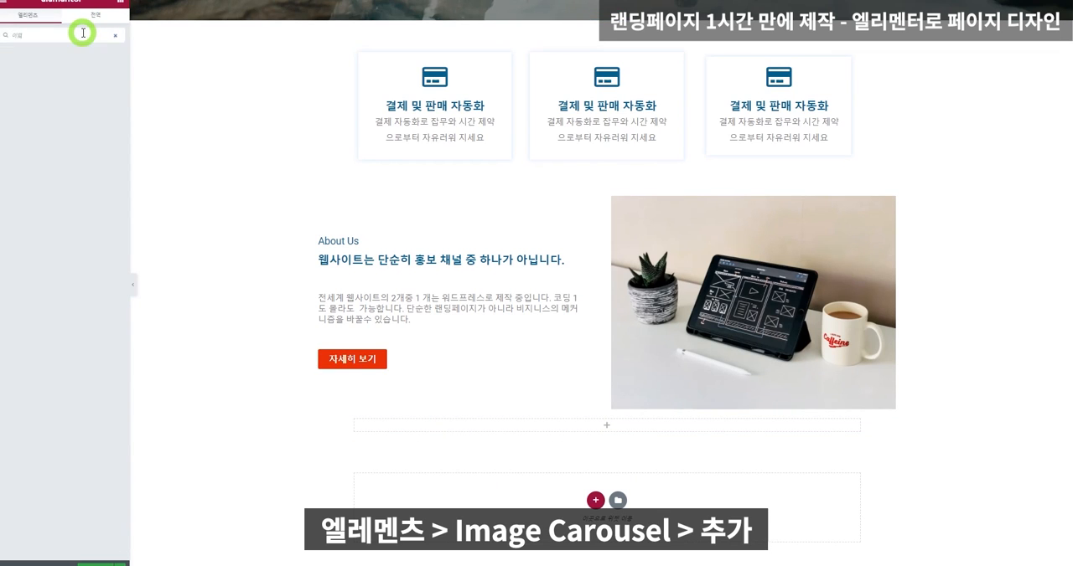
key(BackSpace)
key(BackSpace)
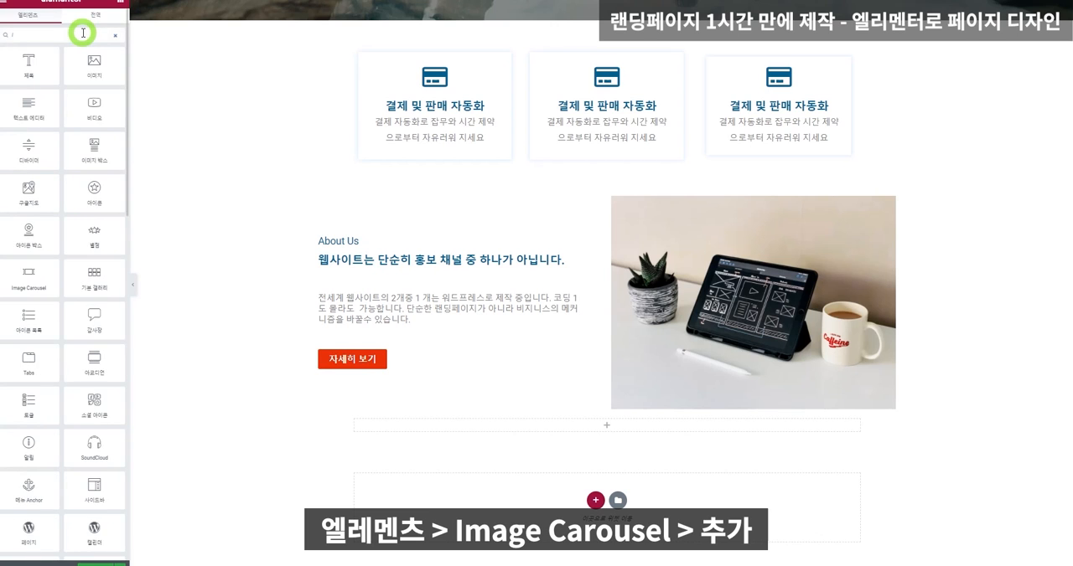
text(캐러)
key(BackSpace)
key(BackSpace)
Find the Image Carousel widget and place it in the new one-column section.
text(im)
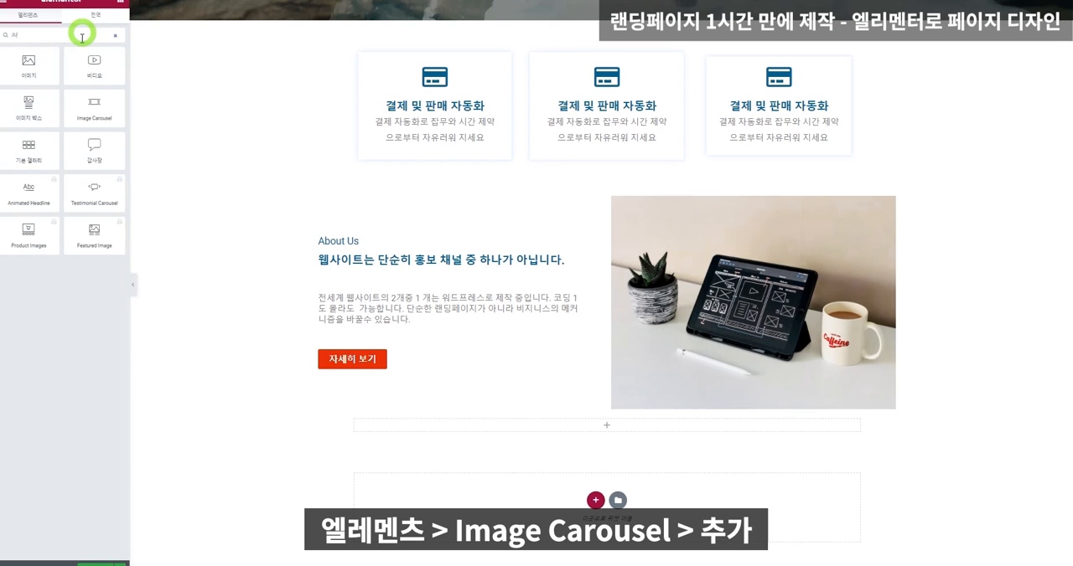
drag(91, 109, 654, 430)
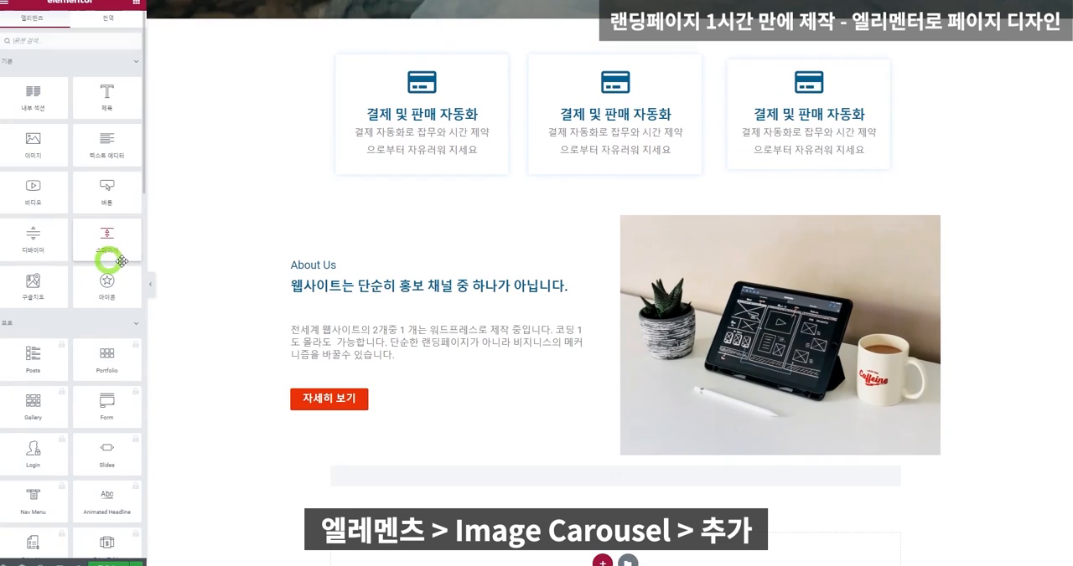
scroll(561, 426, down, 1)
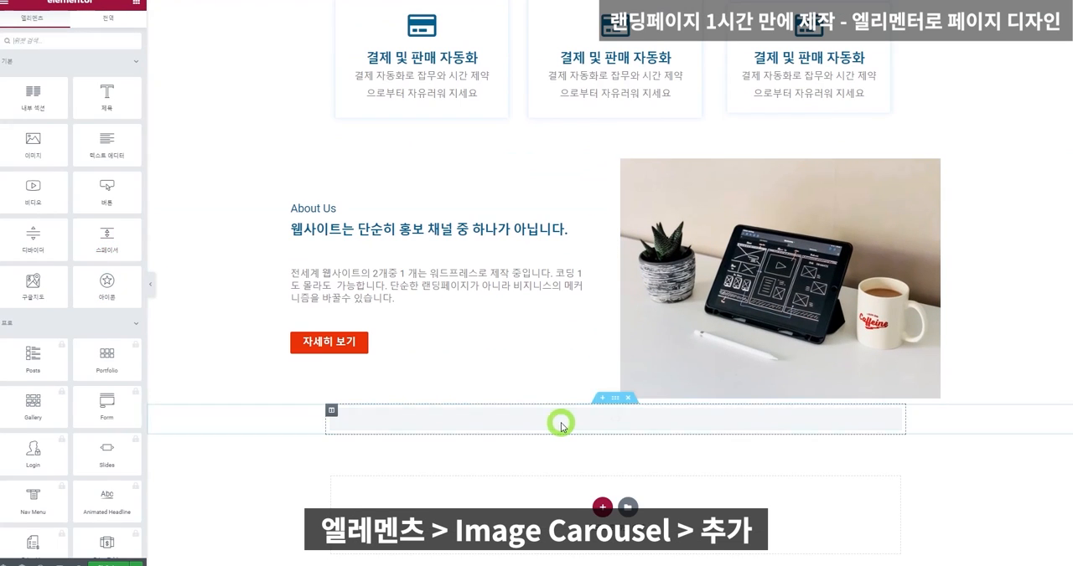
click(560, 426)
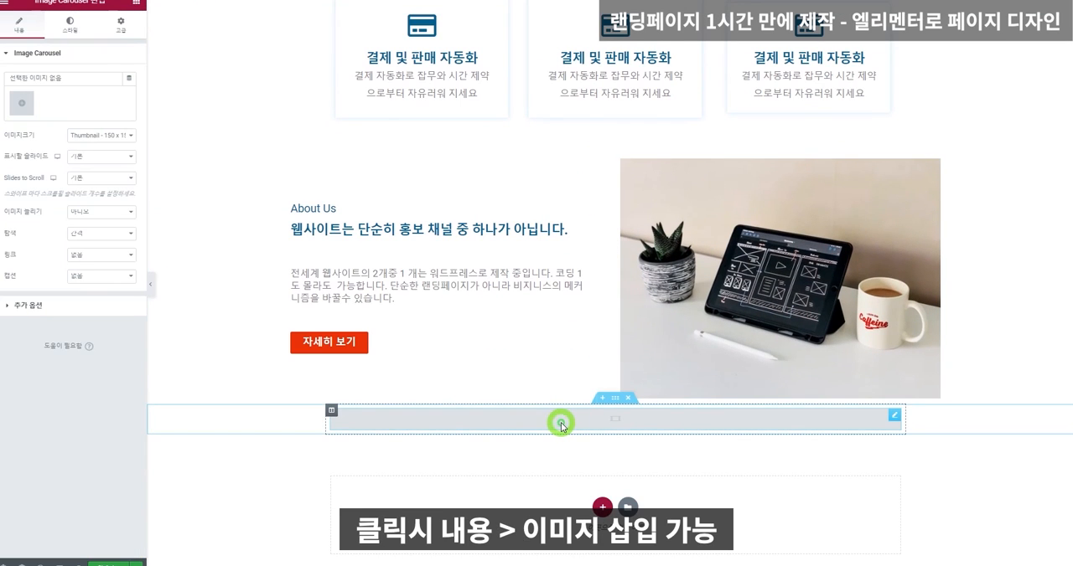
Upload six website images from the computer for the carousel and create a new gallery from them.
click(22, 103)
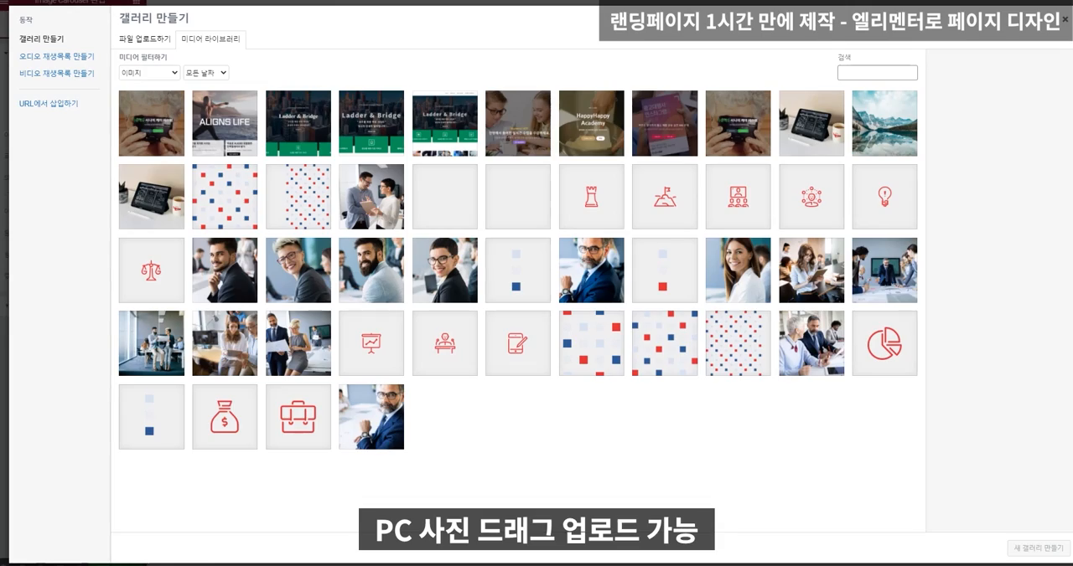
drag(166, 271, 325, 269)
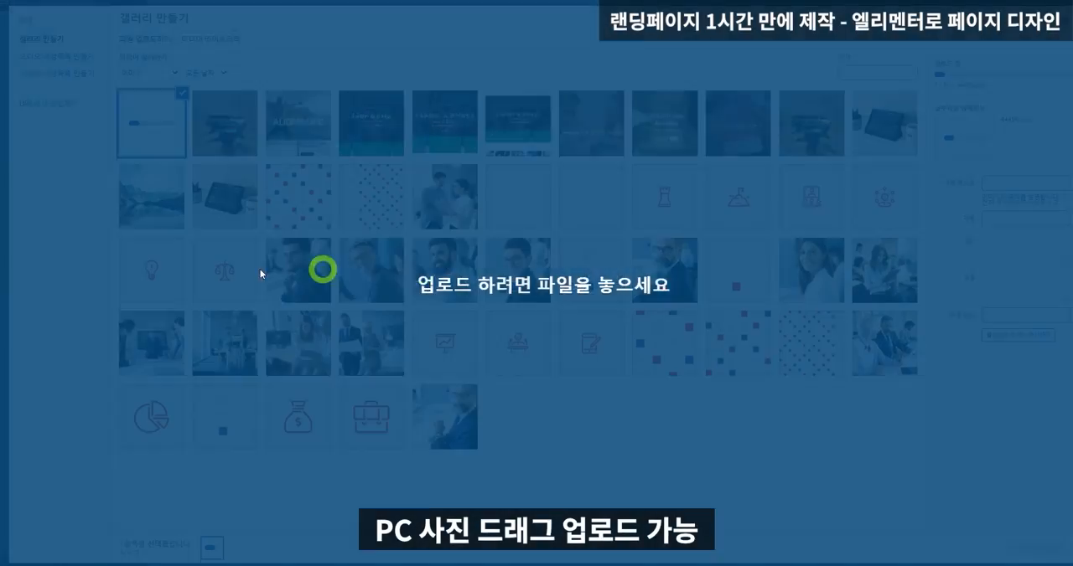
drag(2, 265, 407, 270)
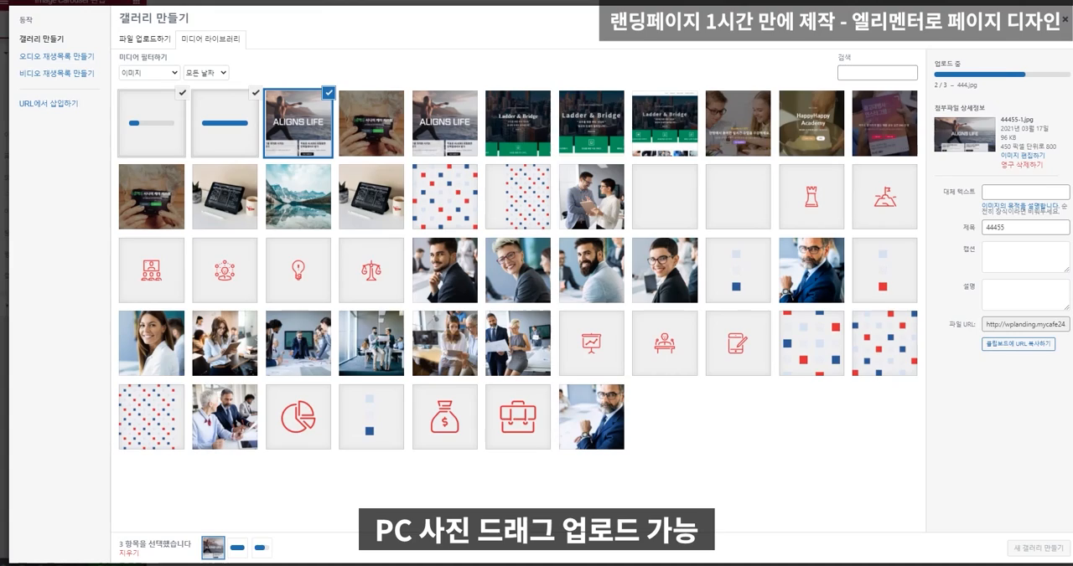
drag(2, 275, 410, 277)
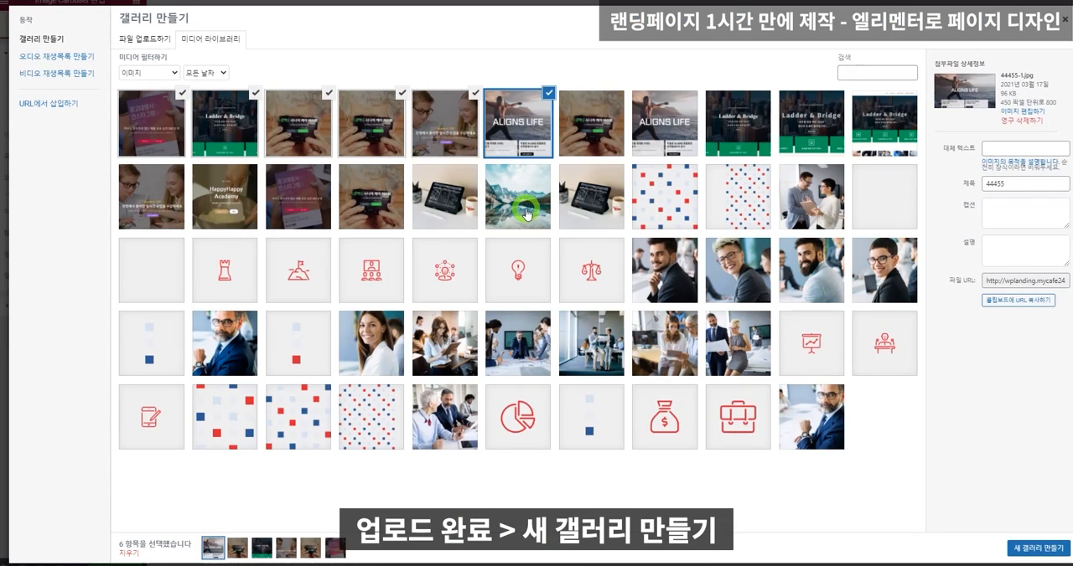
click(1036, 549)
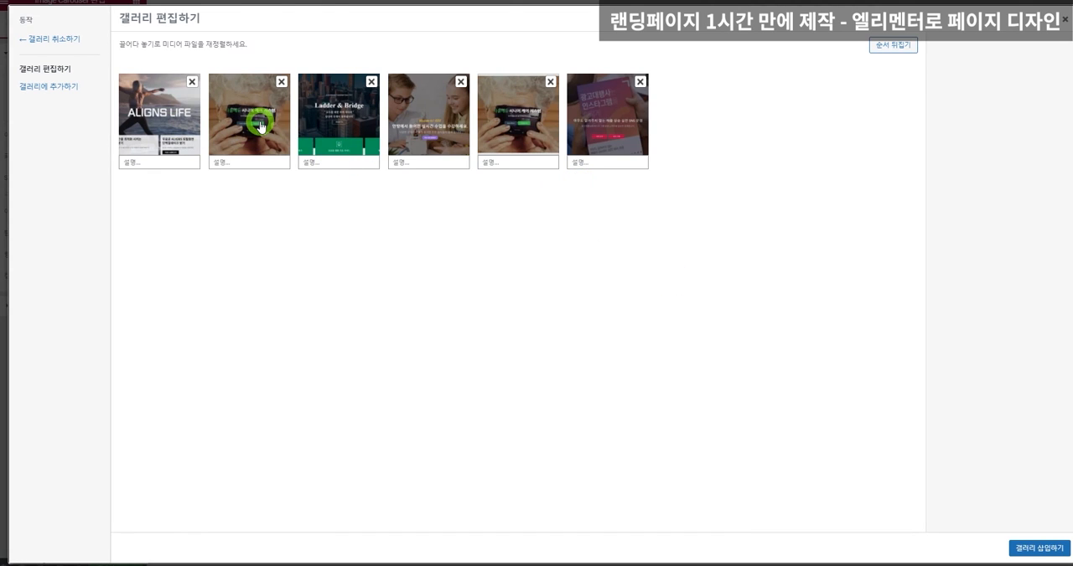
Reorder the gallery so the purple image is third and Ladder & Bridge fifth, and remove the duplicate senior care image.
drag(346, 130, 368, 119)
drag(617, 119, 342, 113)
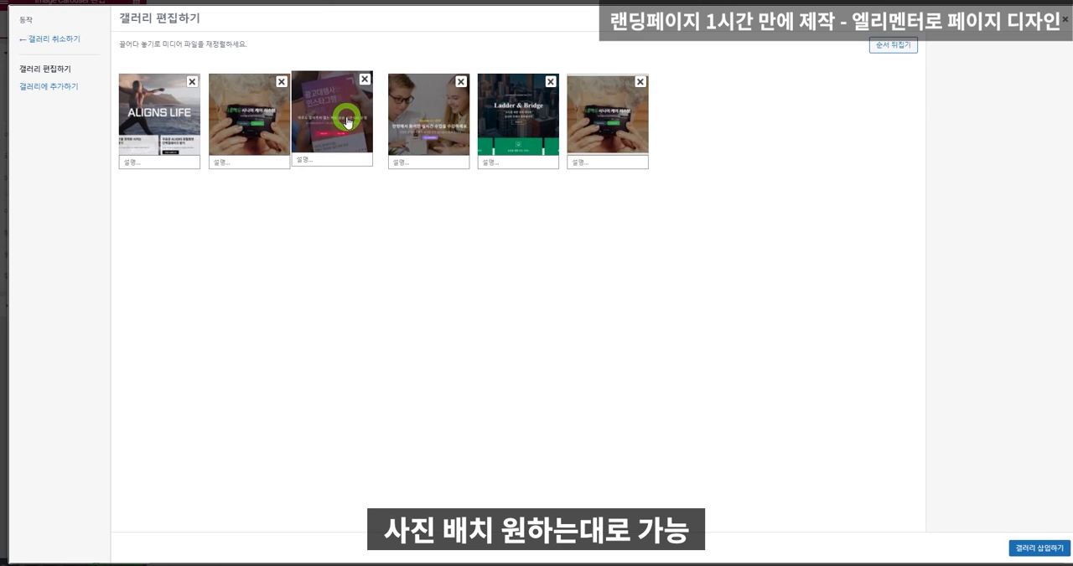
click(638, 82)
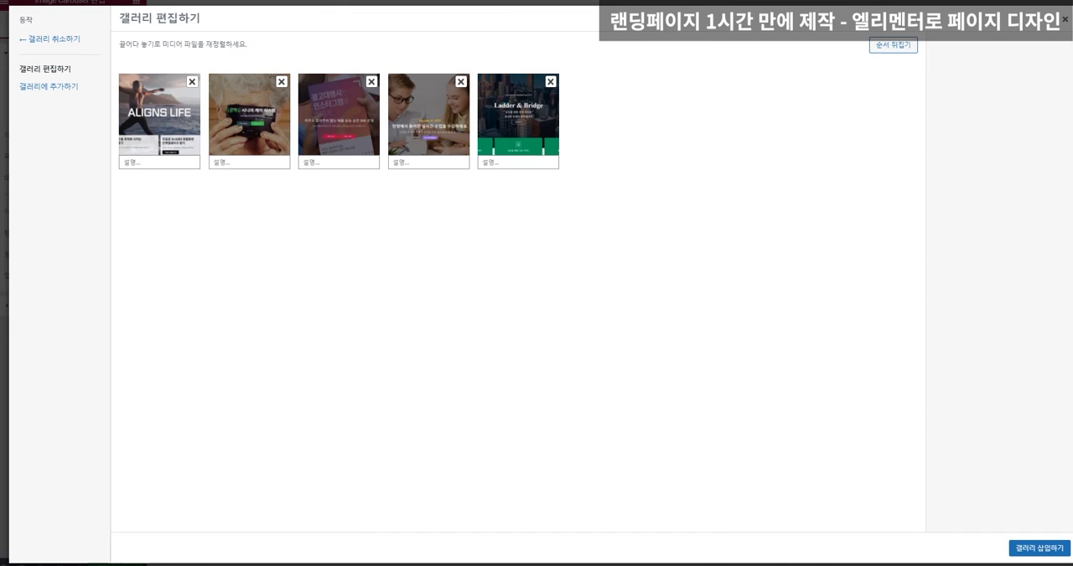
Upload the HappyHappy Academy image to the gallery and insert the gallery into the carousel.
drag(0, 161, 492, 162)
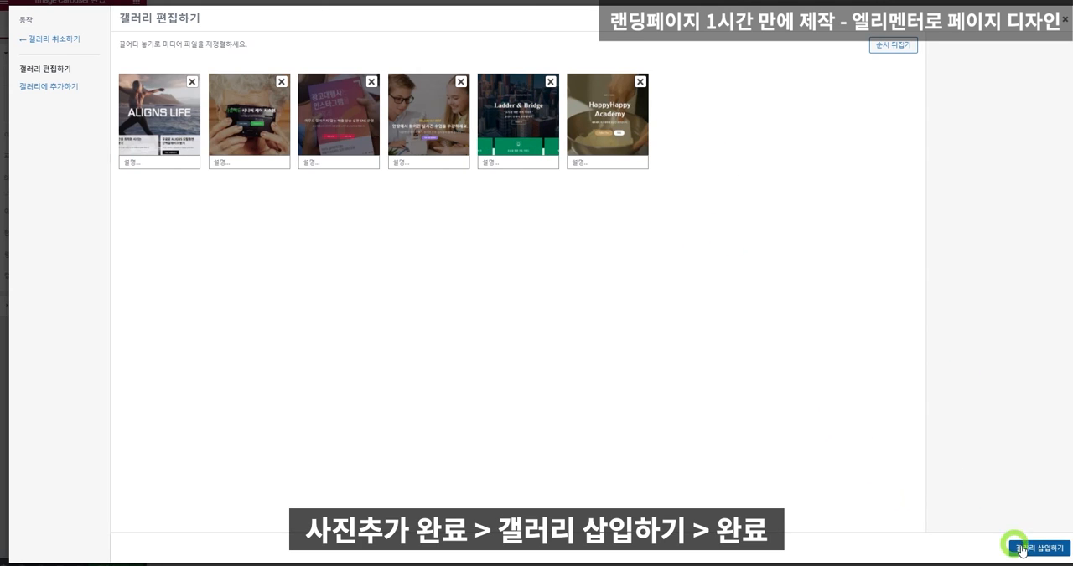
click(1054, 545)
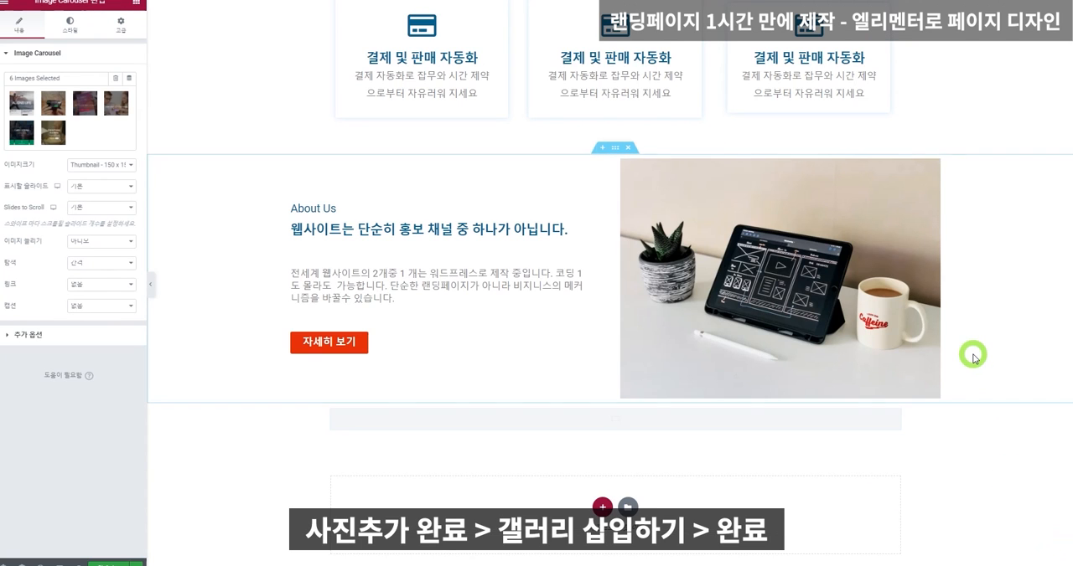
scroll(974, 360, down, 2)
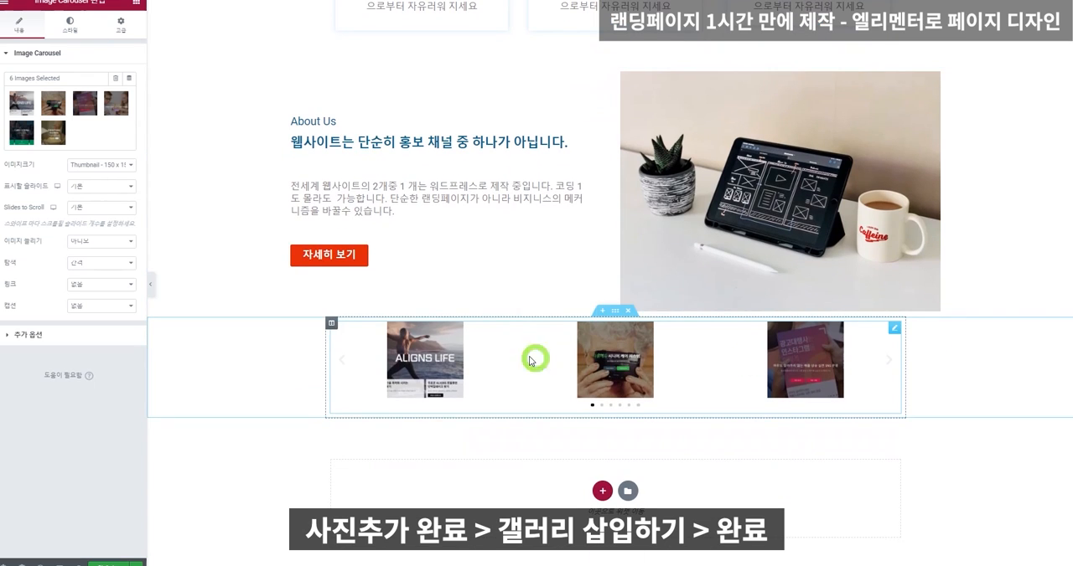
Configure the carousel with Medium Large - 768 images, 4 visible slides and 2 slides per scroll.
click(93, 172)
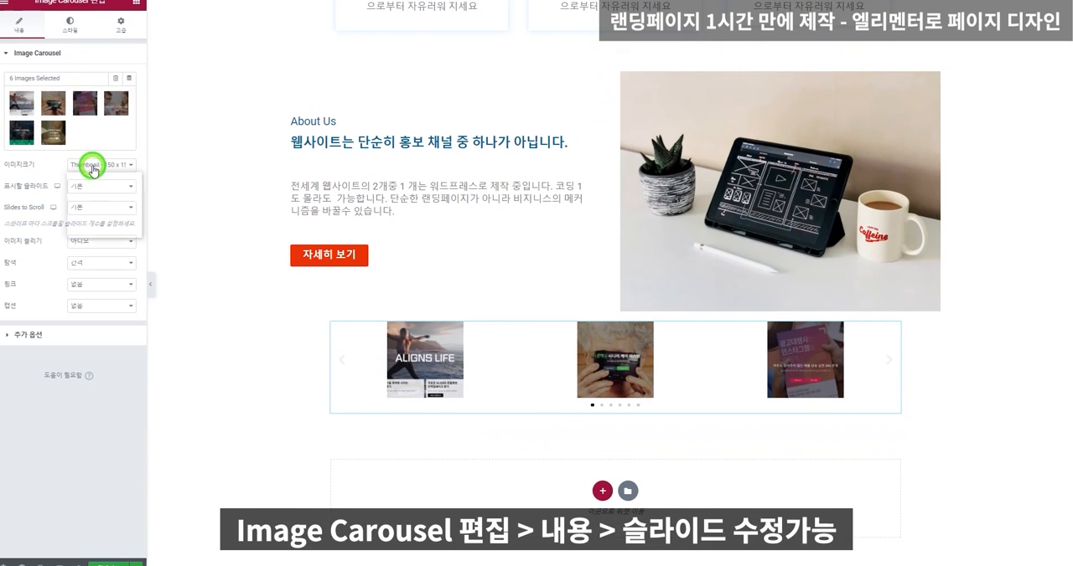
click(101, 194)
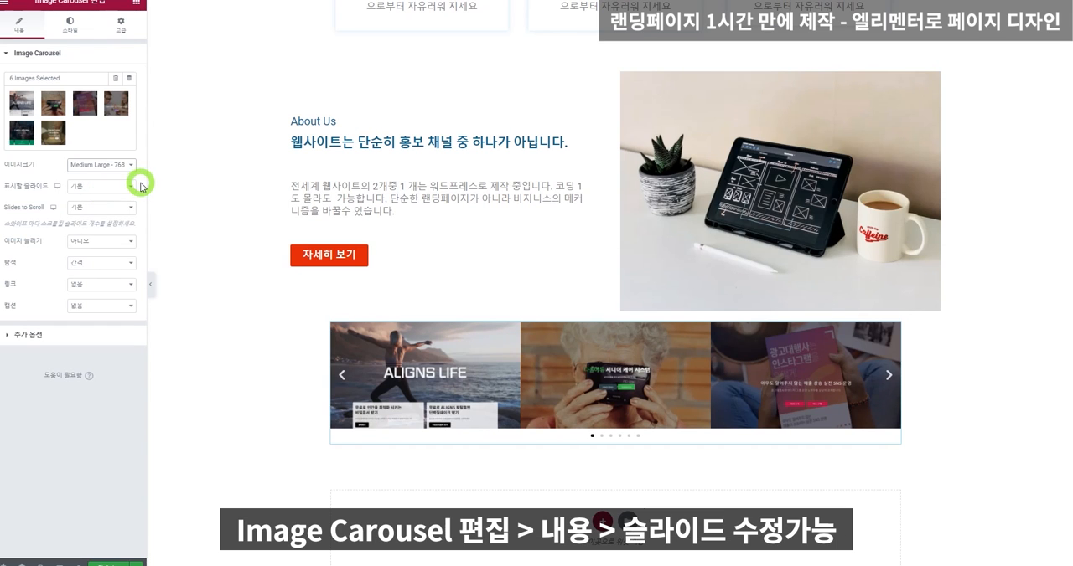
click(109, 187)
click(102, 221)
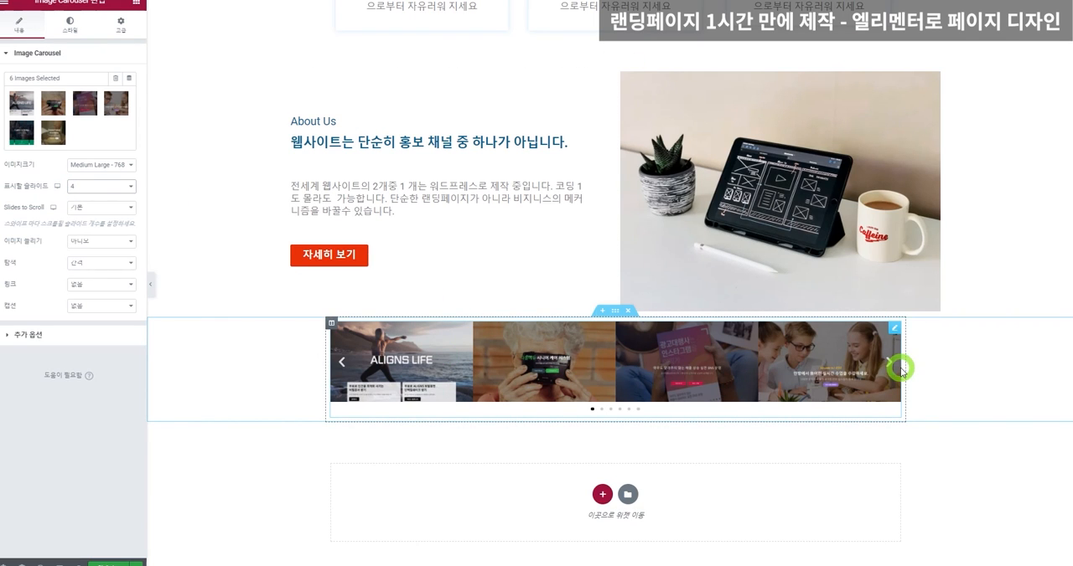
click(105, 210)
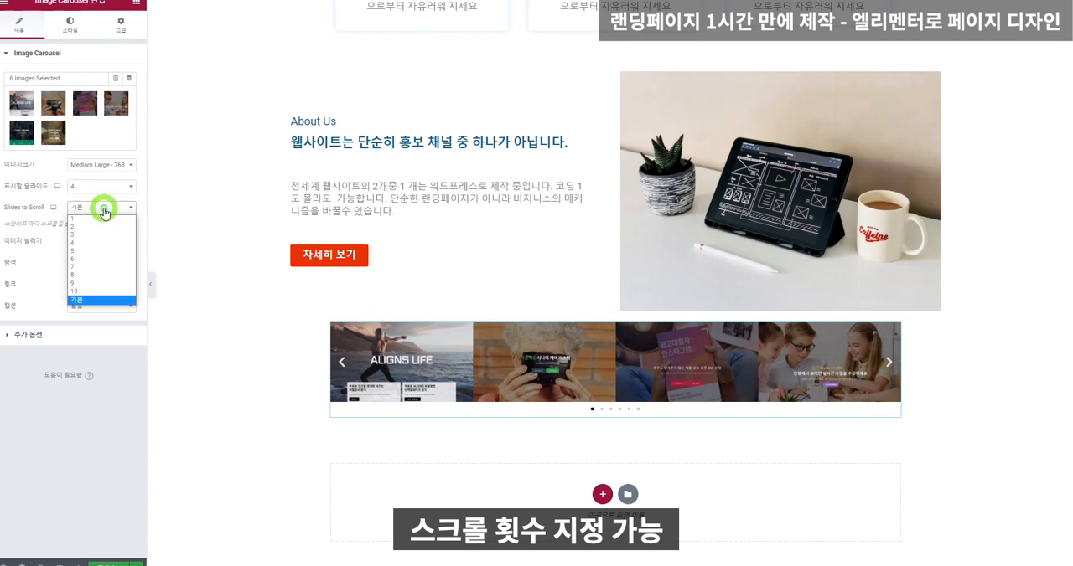
click(108, 225)
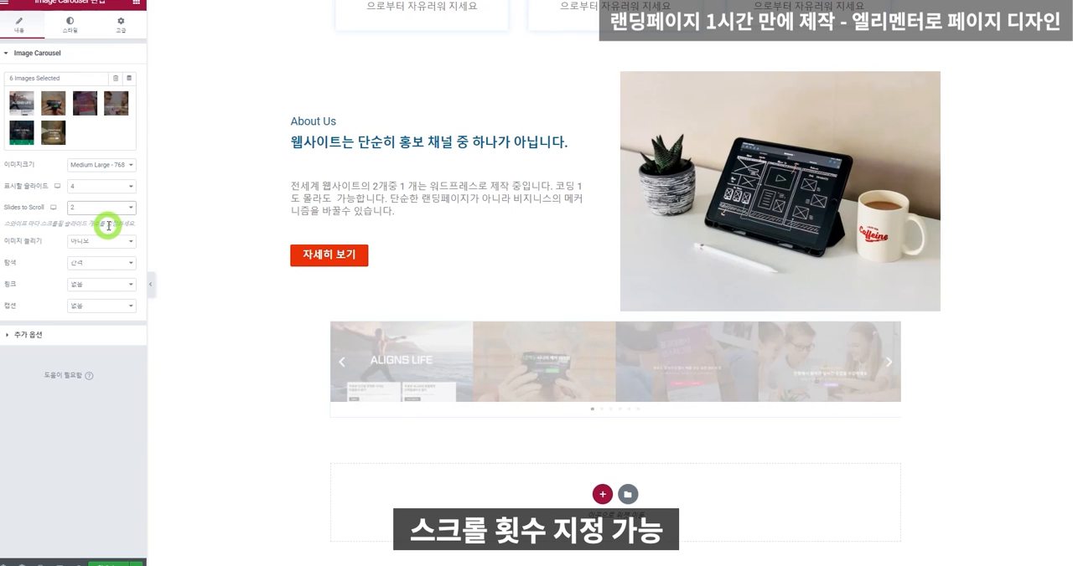
Set the content width of the carousel's section to 1285.
right_click(257, 361)
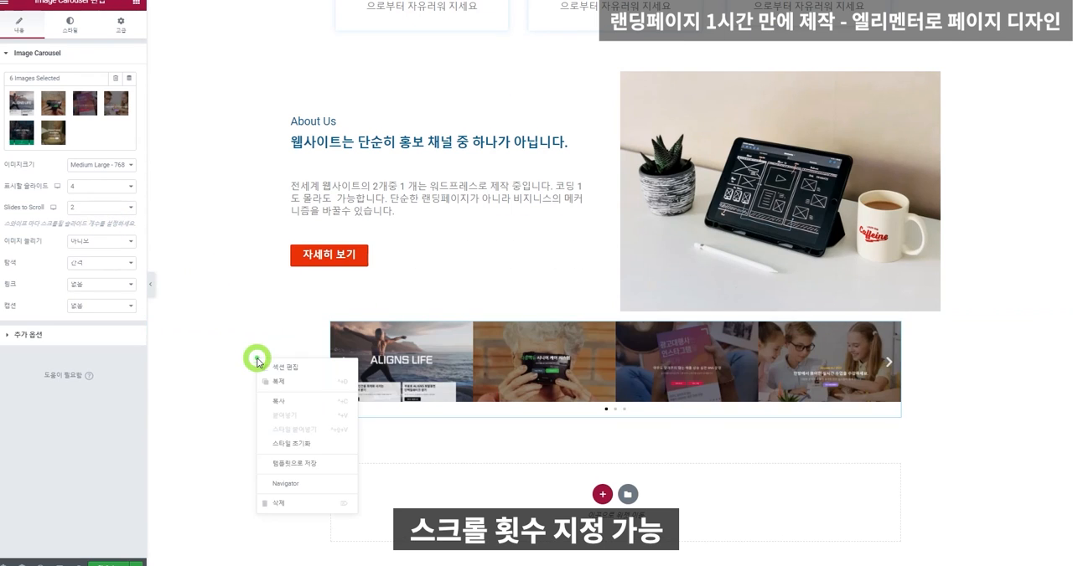
click(317, 368)
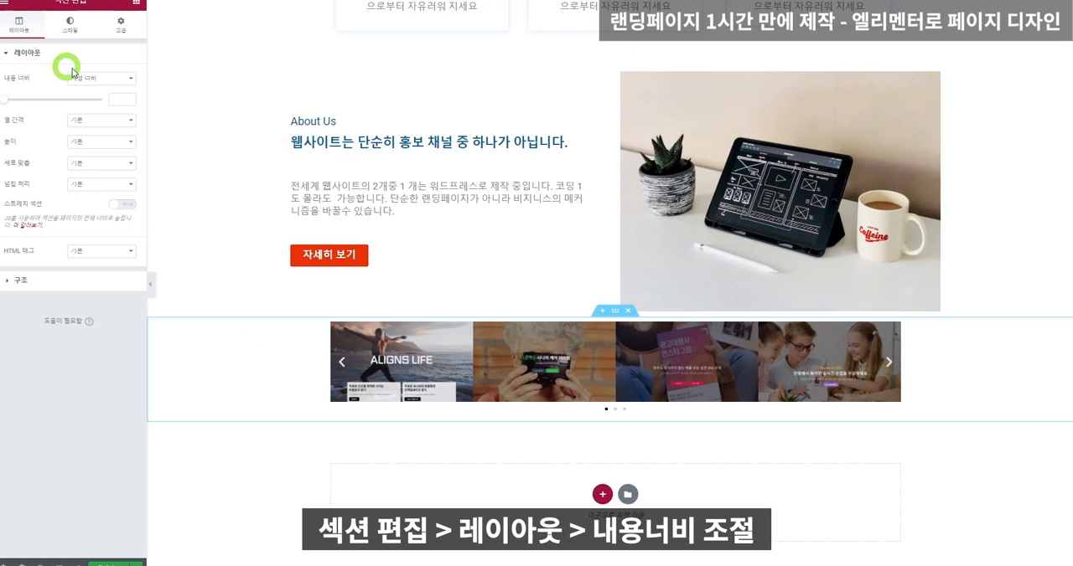
drag(5, 101, 76, 112)
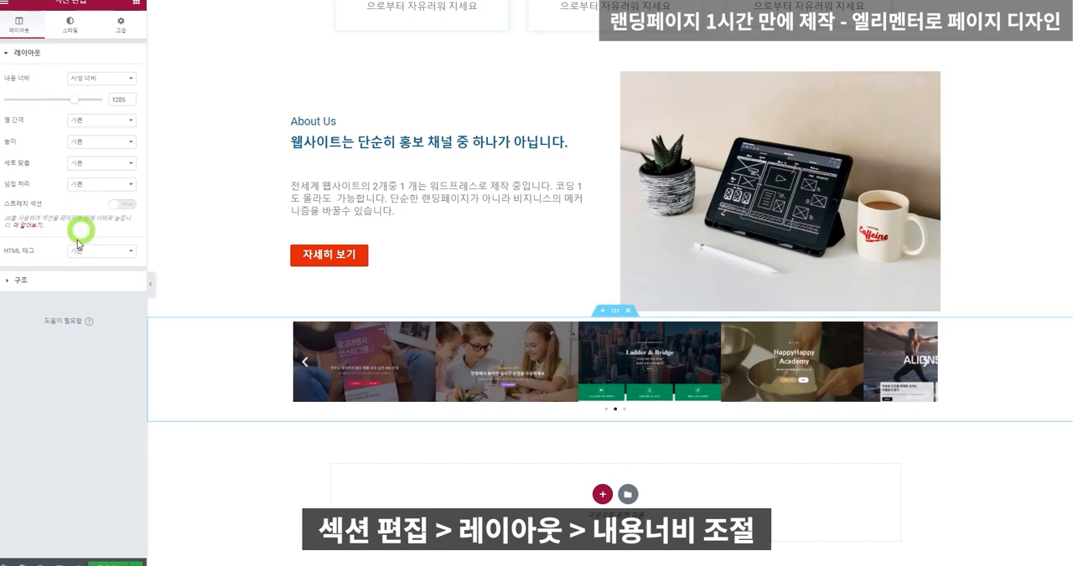
Switch the image carousel's image spacing to custom and set it to 15.
click(472, 362)
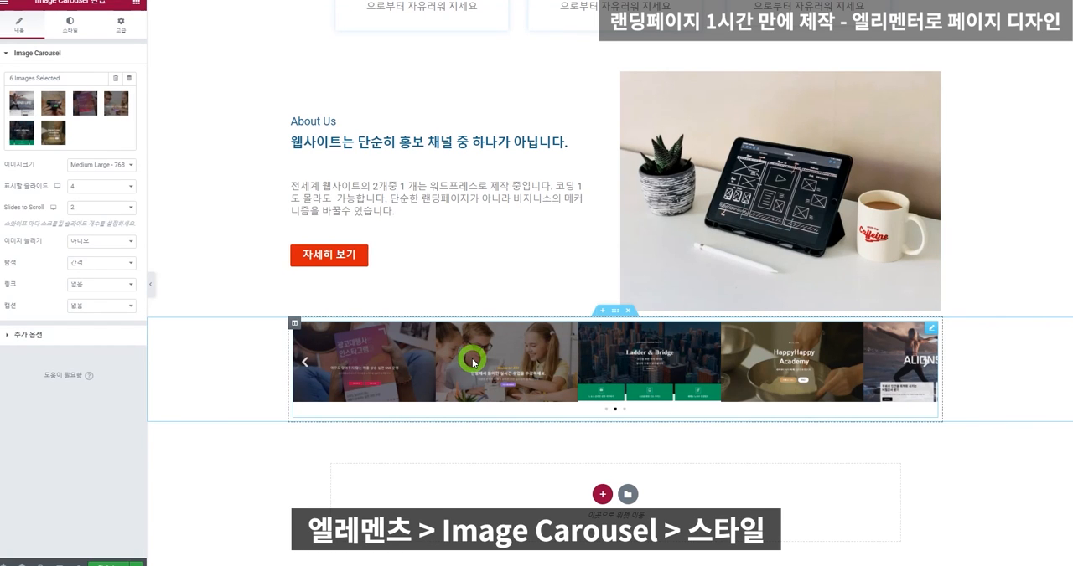
click(78, 338)
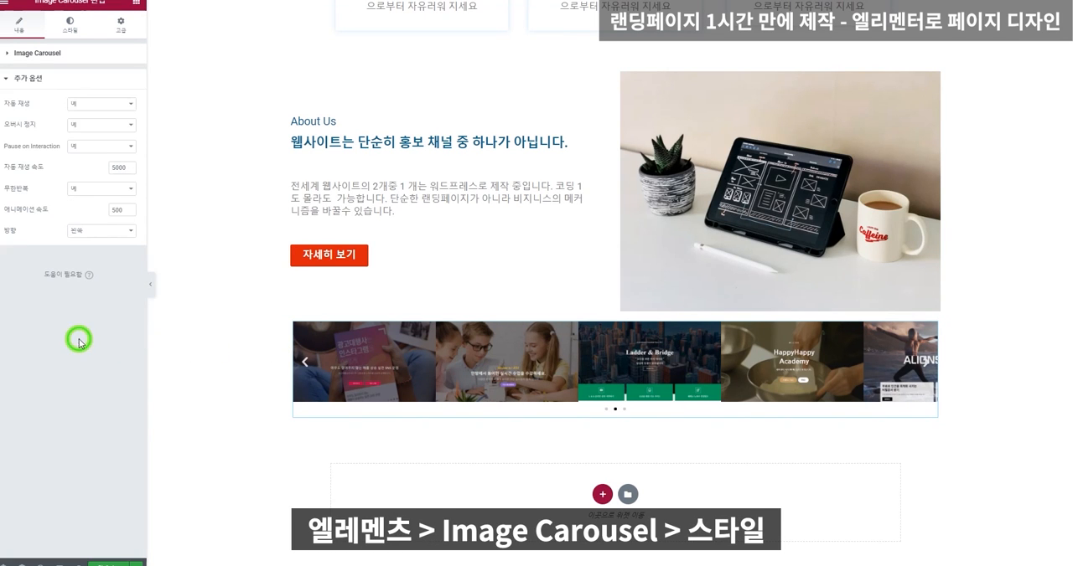
click(72, 28)
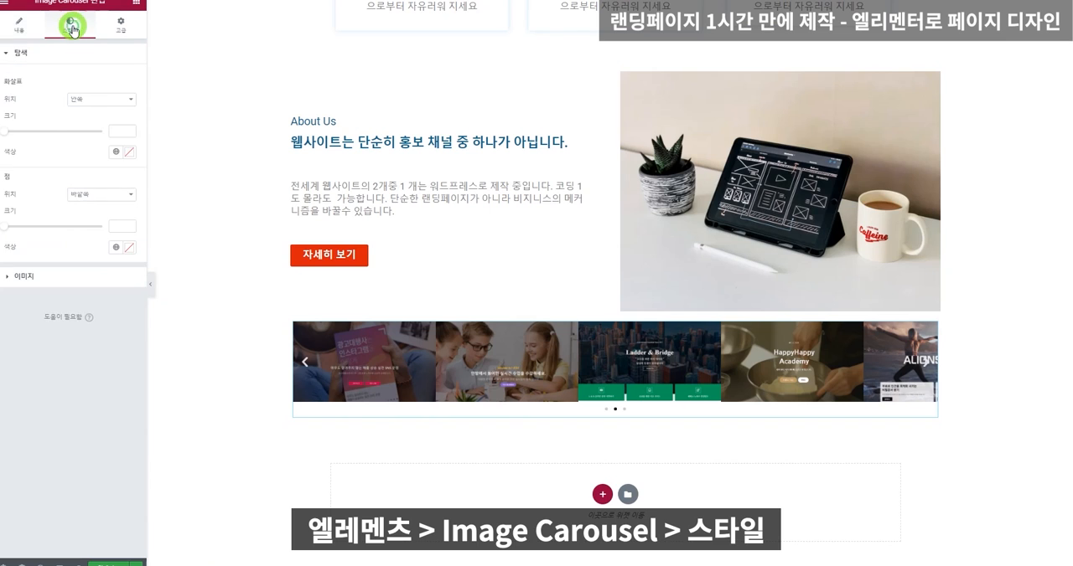
click(27, 276)
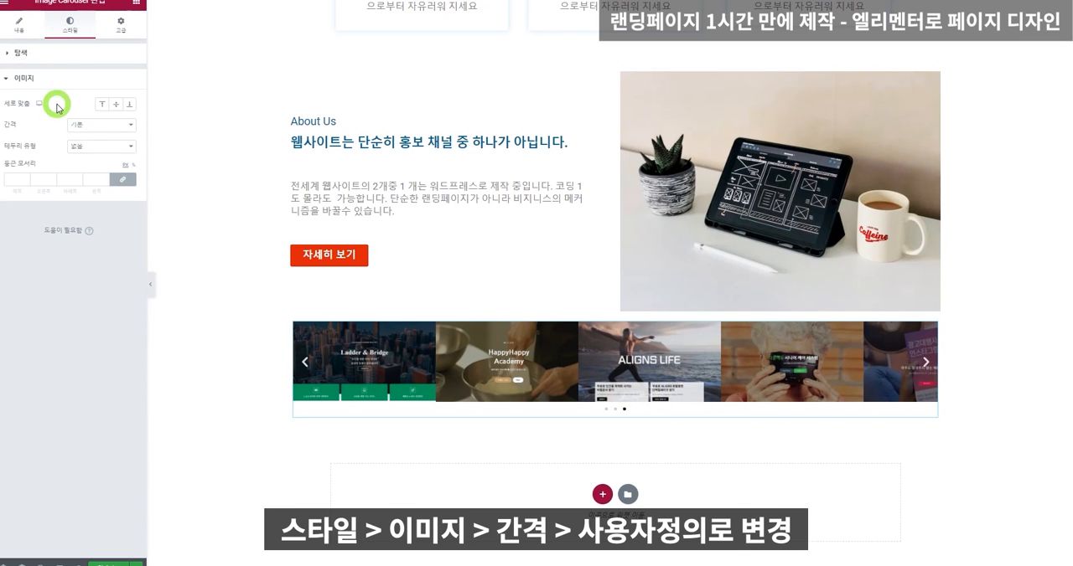
click(92, 125)
click(96, 144)
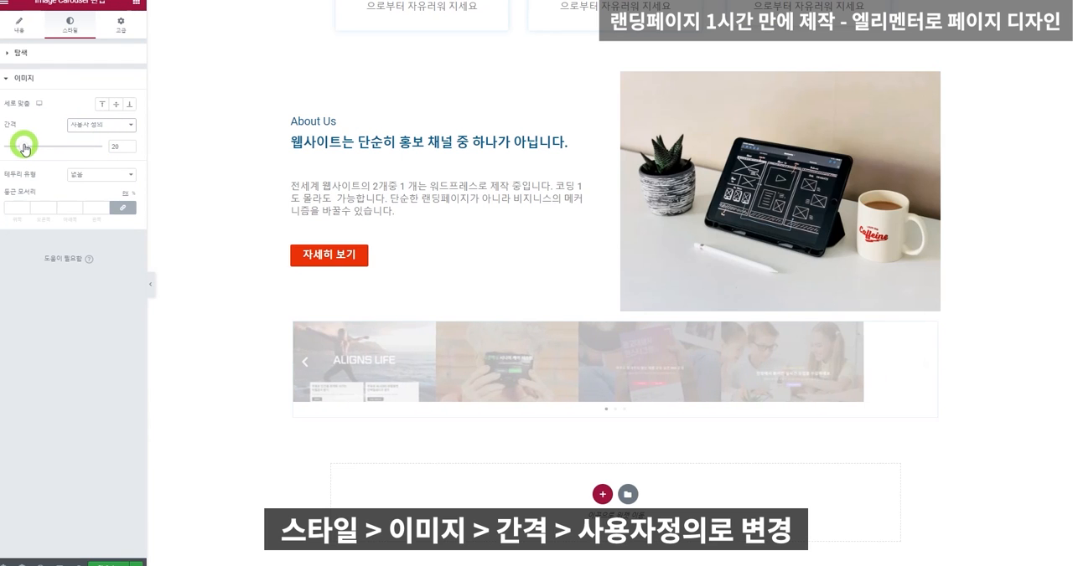
drag(24, 148, 21, 148)
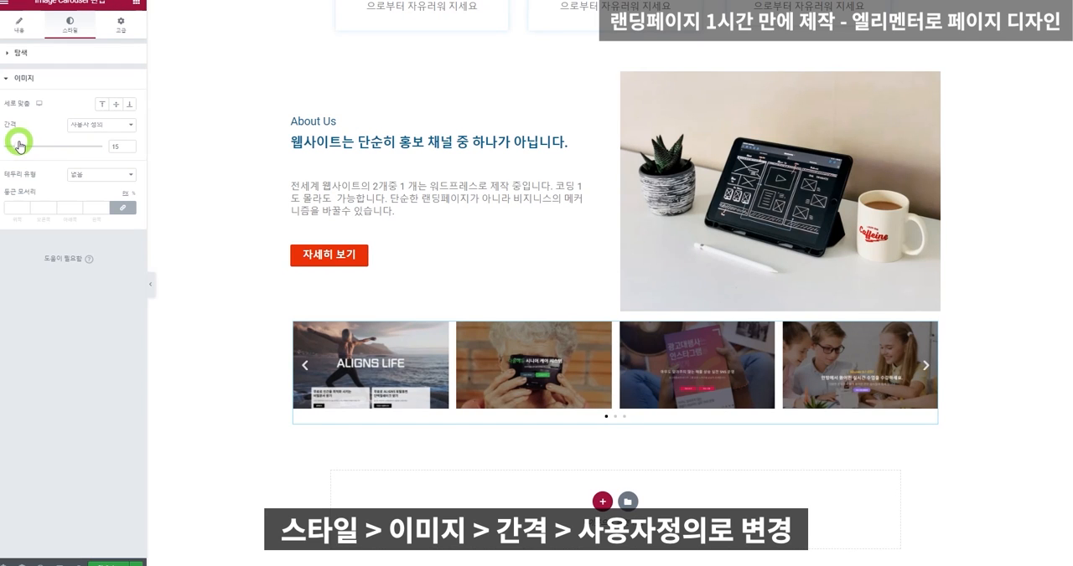
Set the carousel section's padding to 50 on all sides.
click(614, 310)
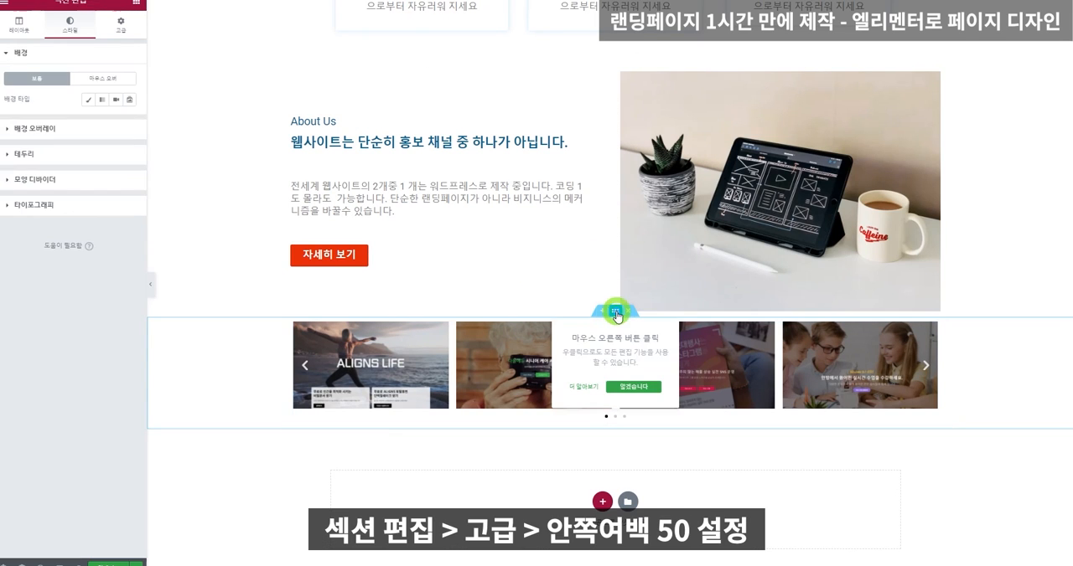
click(121, 23)
click(16, 125)
text(50)
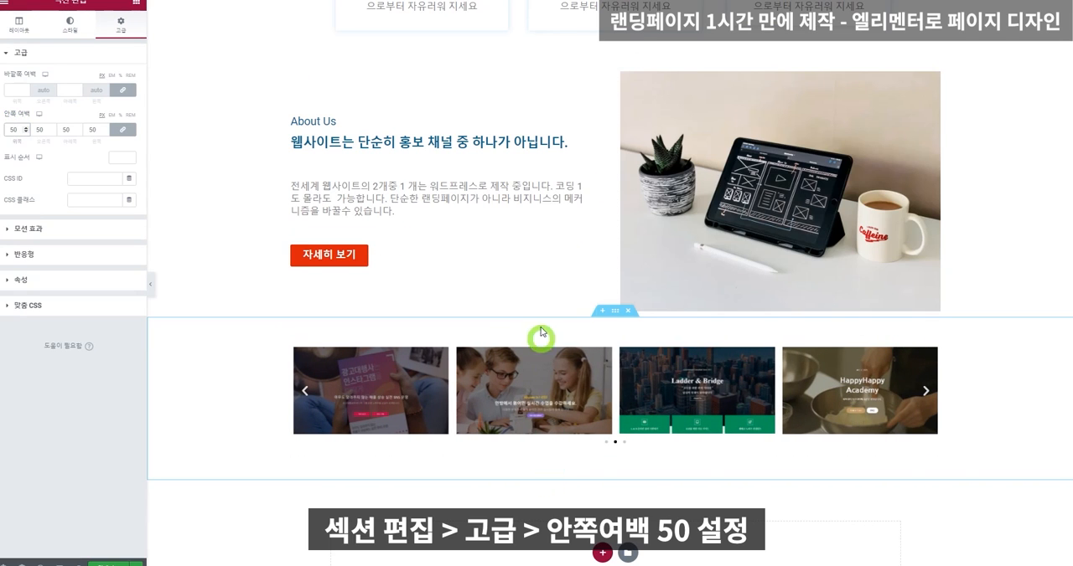
Add a new single-column section directly above the carousel section.
click(136, 3)
drag(107, 92, 136, 24)
click(600, 310)
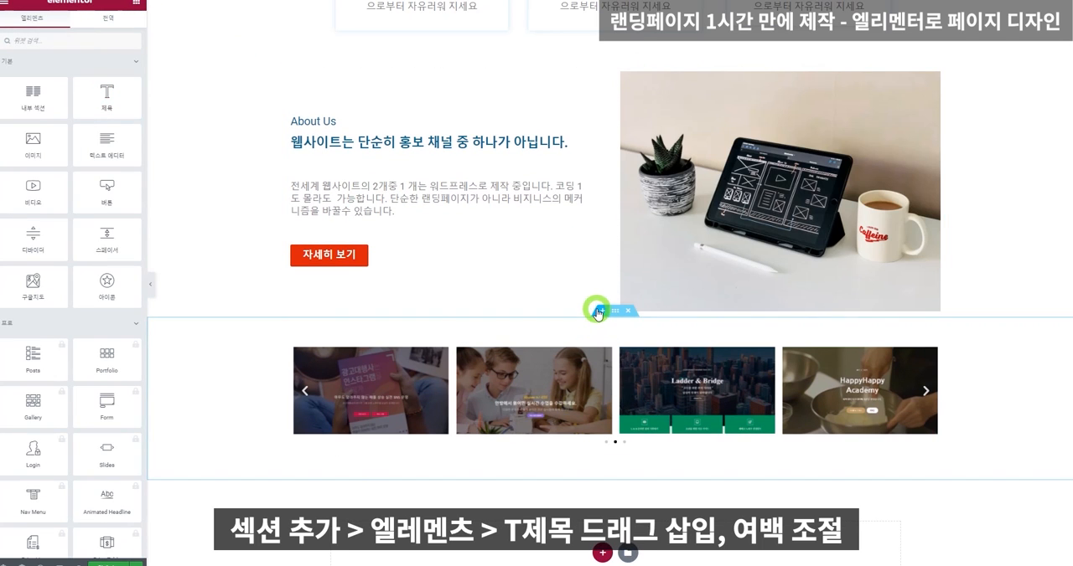
click(595, 366)
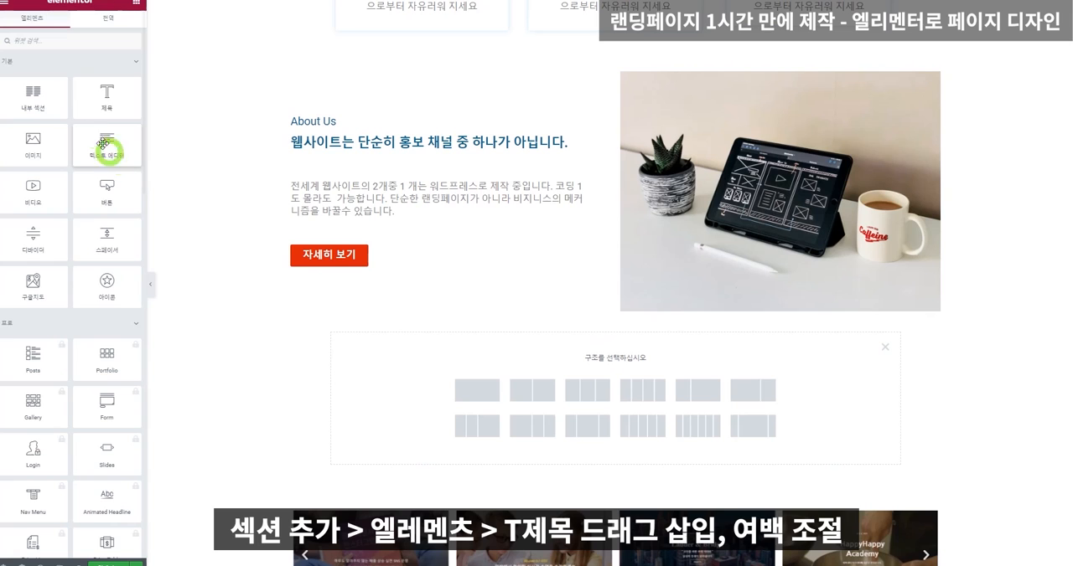
click(476, 390)
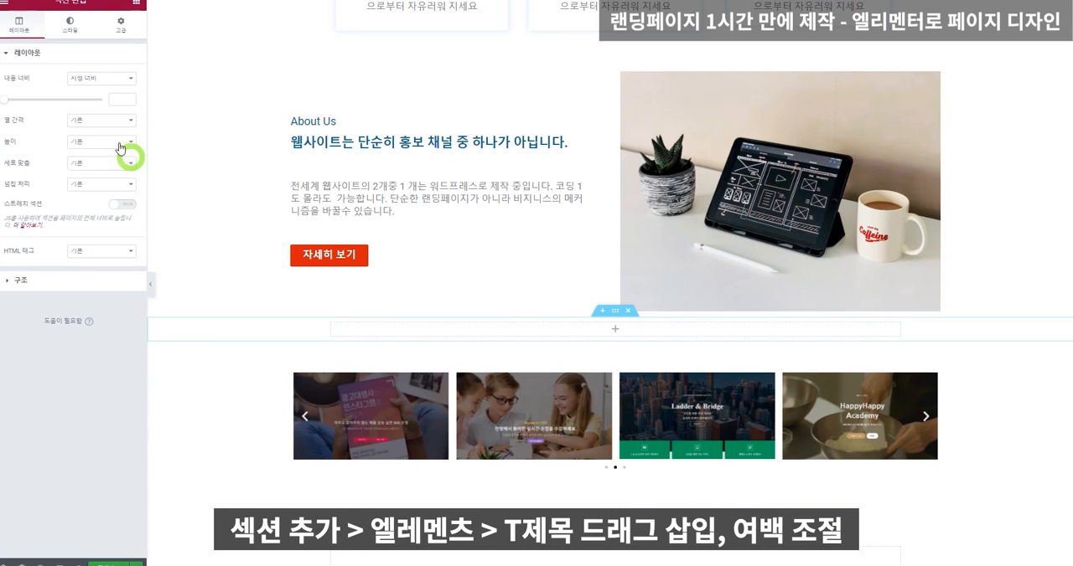
Insert a heading widget reading "테라픽셀 포트폴리오" into the new section and center it.
click(138, 8)
drag(100, 89, 519, 327)
drag(80, 90, 6, 89)
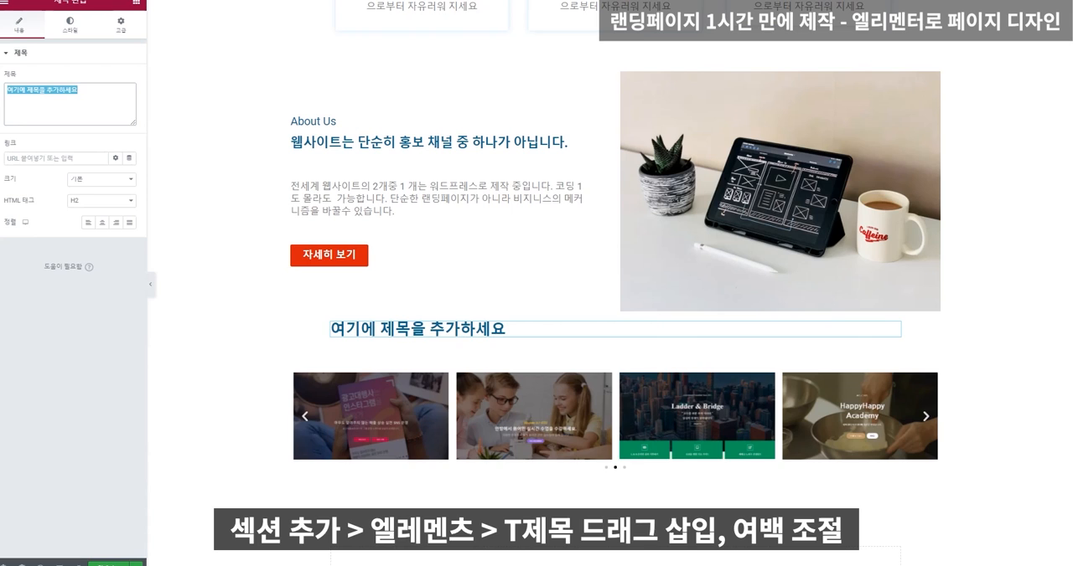
text(테라픽셀 피)
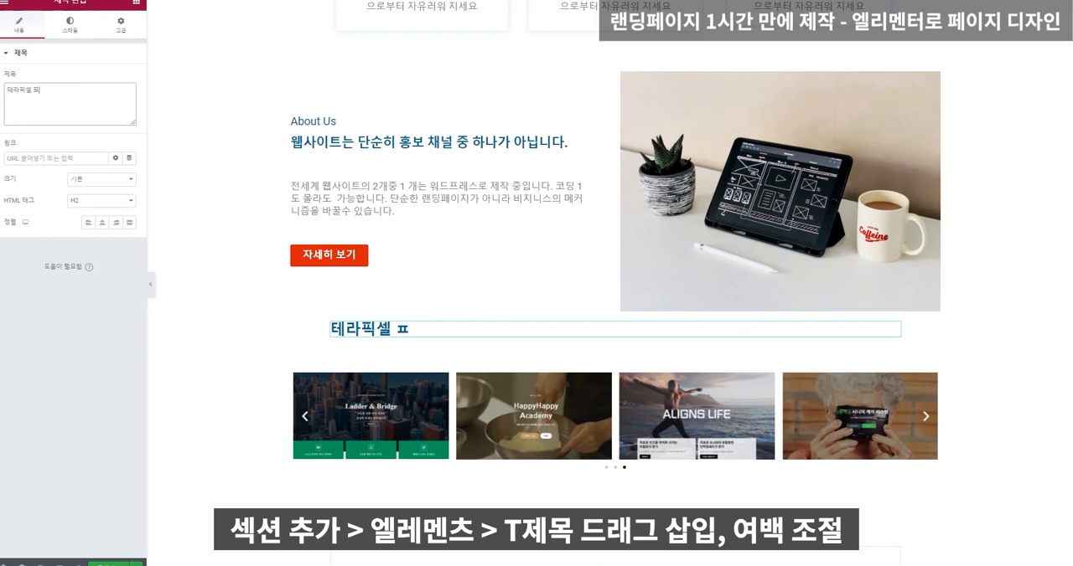
click(101, 222)
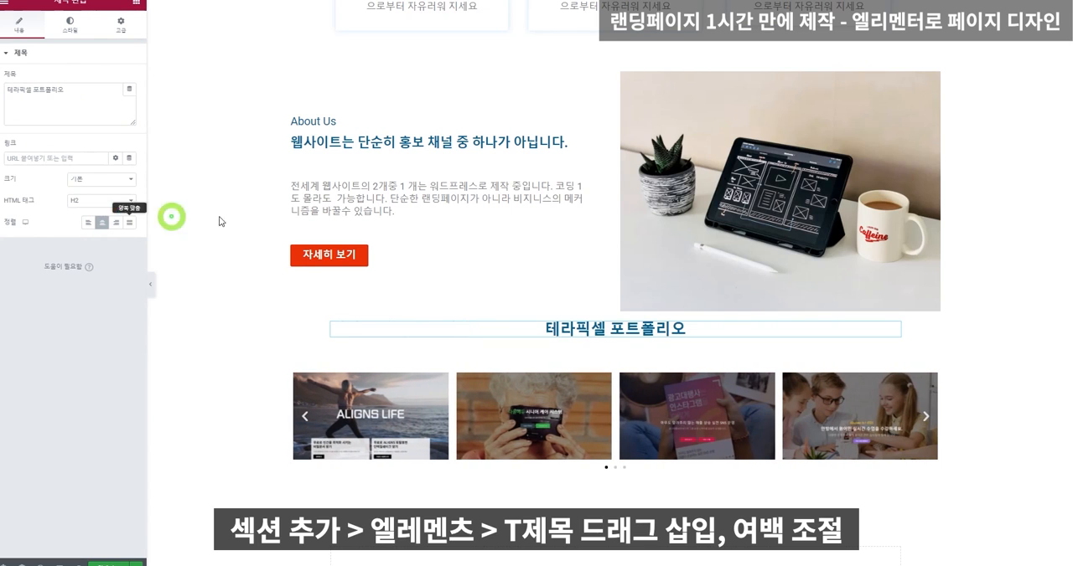
Unlink the portfolio heading section's margin values and set only the top margin to 100.
click(615, 311)
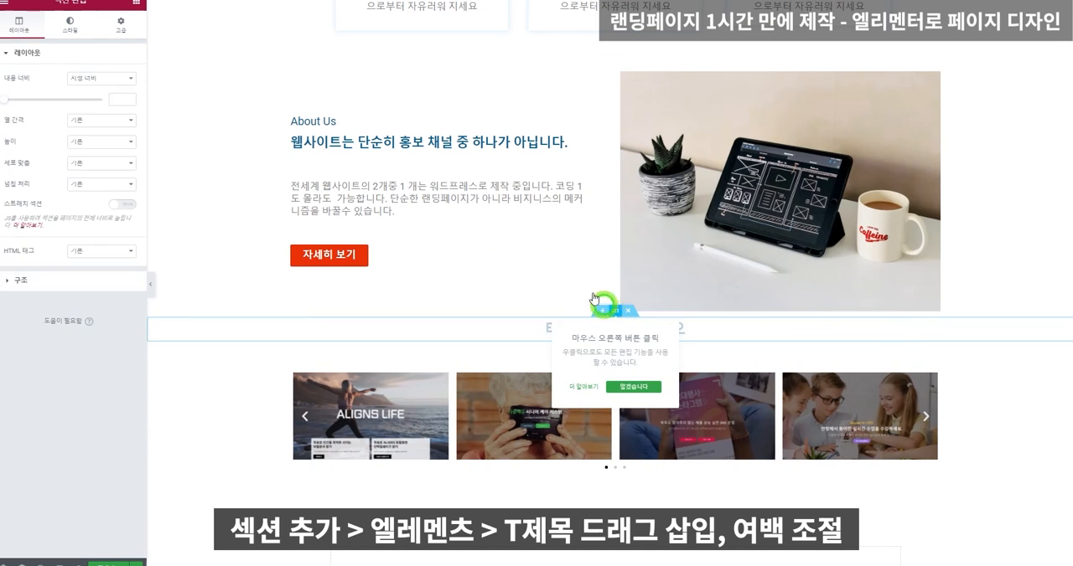
click(121, 24)
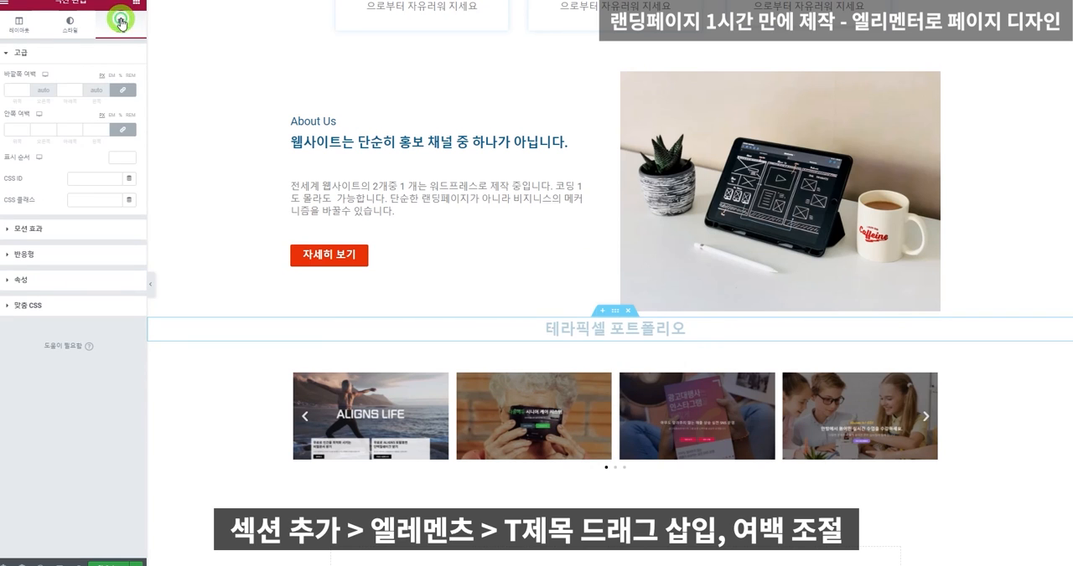
click(124, 90)
click(12, 90)
text(100)
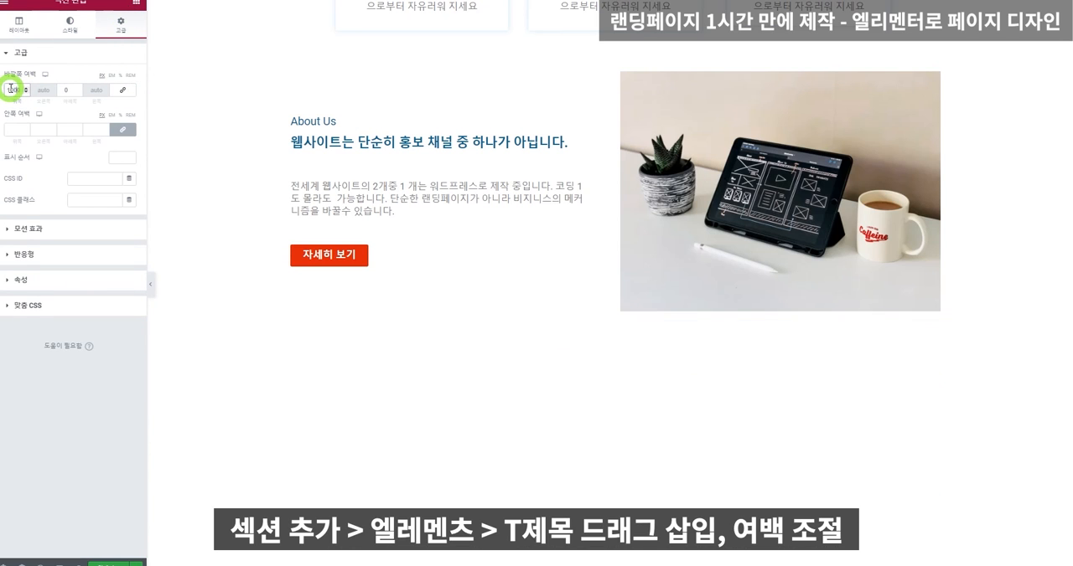
scroll(627, 343, down, 2)
scroll(627, 345, up, 1)
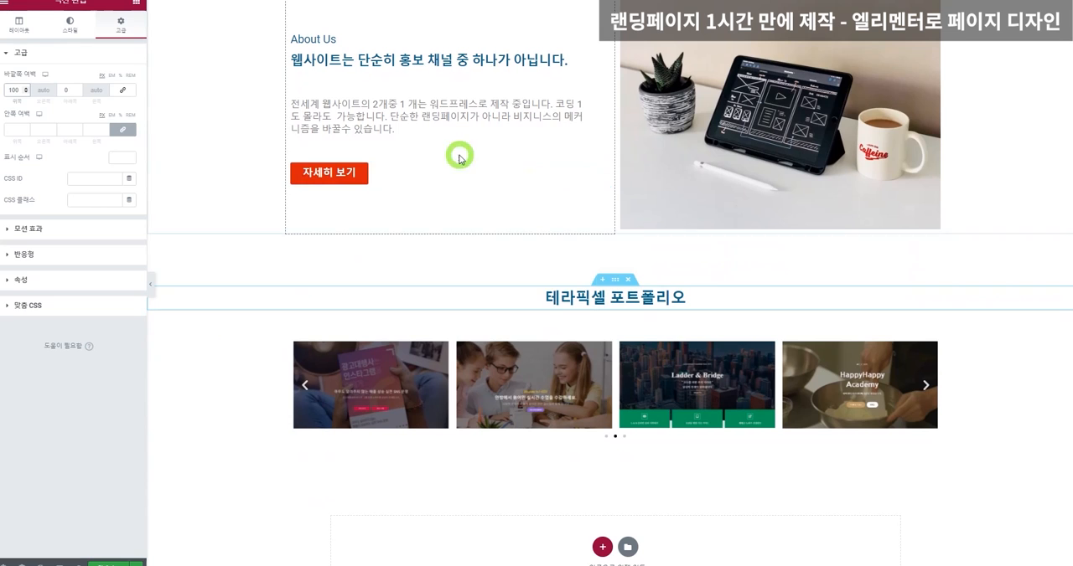
Give the portfolio heading section a classic light grey background and copy its color code.
click(614, 282)
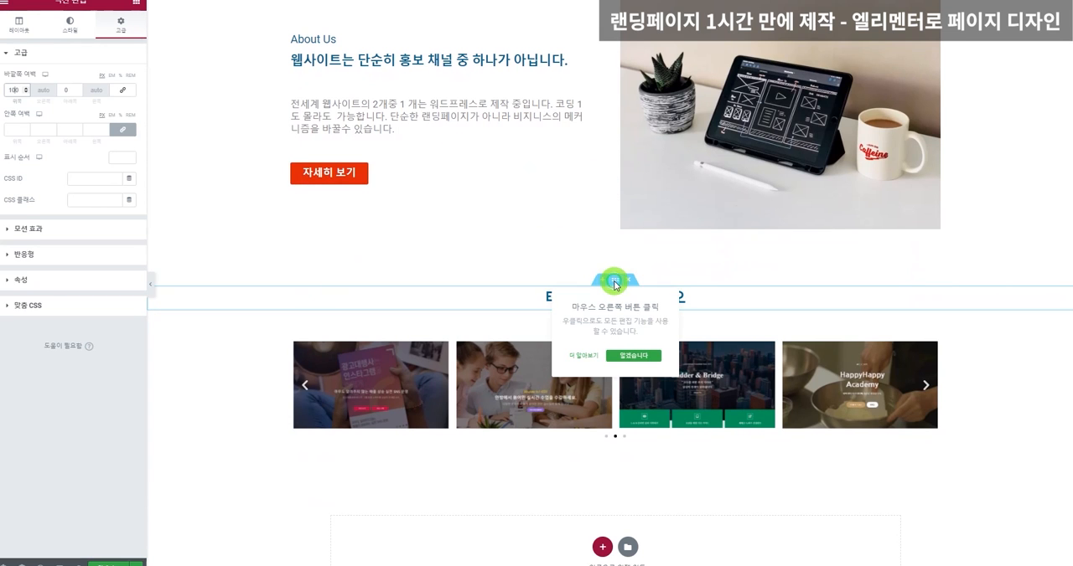
click(72, 27)
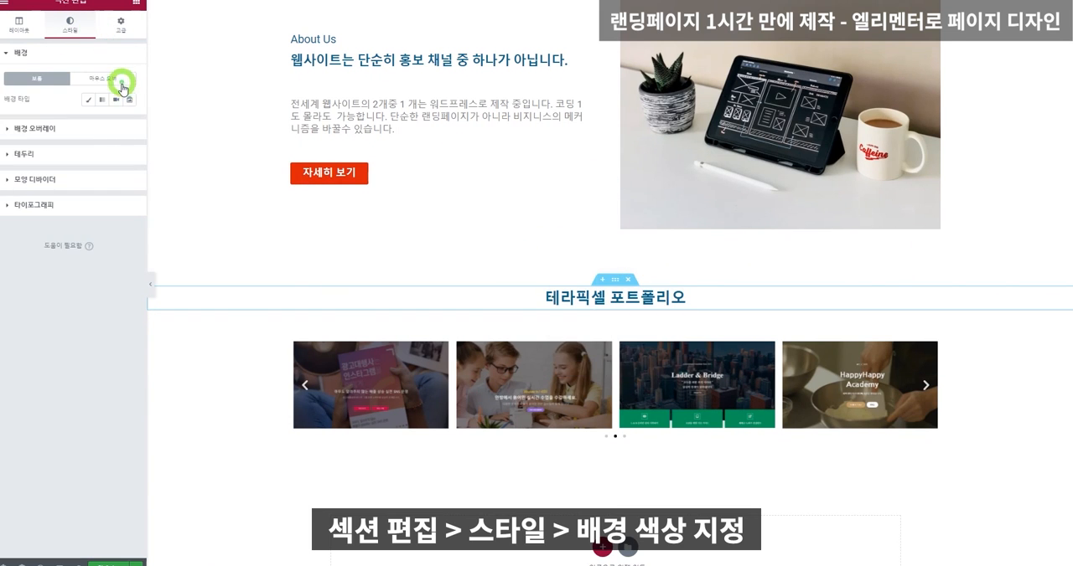
click(92, 100)
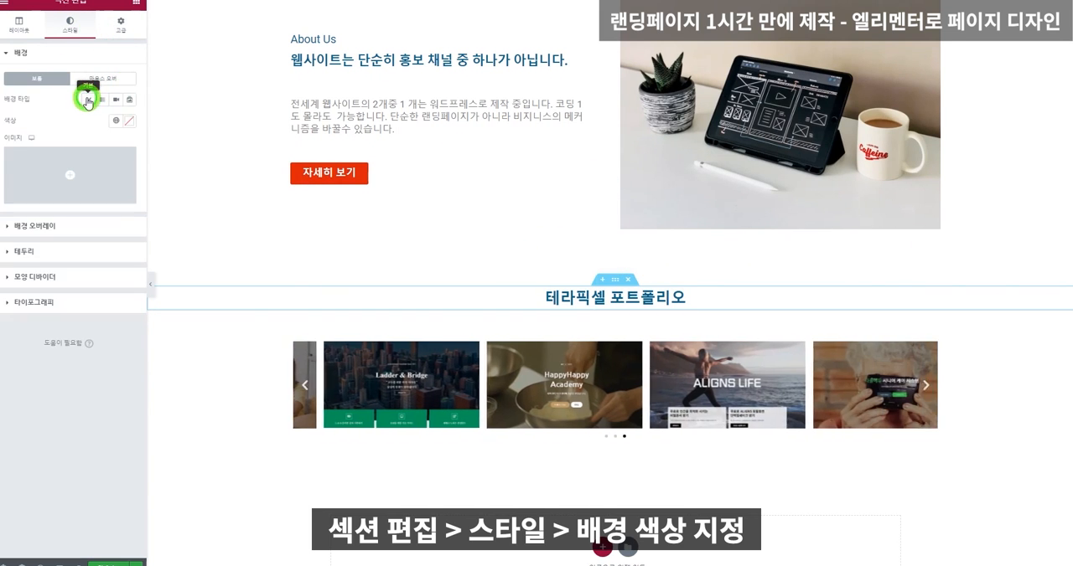
click(126, 122)
drag(44, 159, 5, 165)
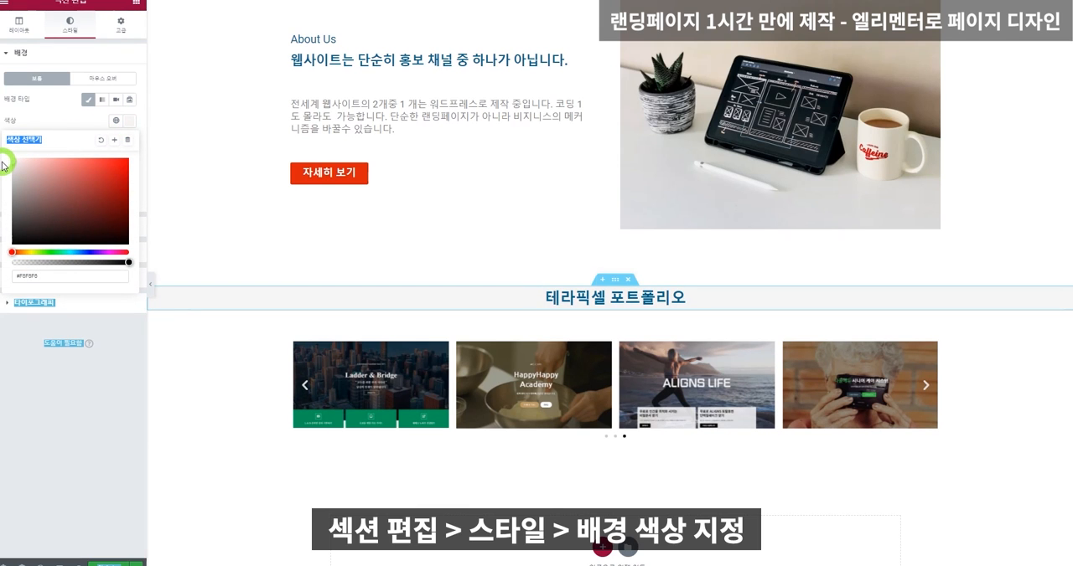
click(69, 277)
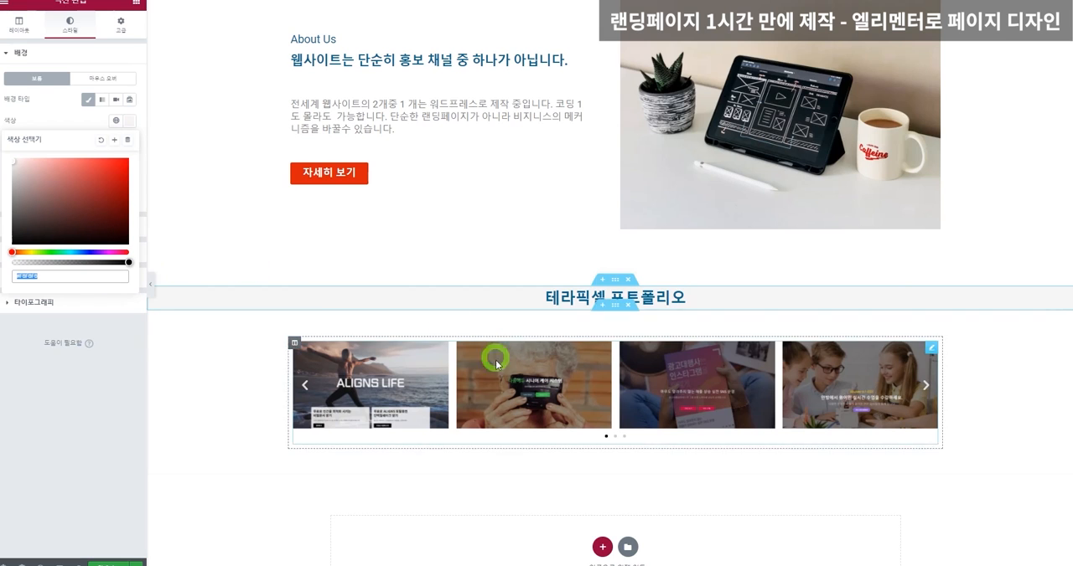
Apply the heading section's light grey color code as a classic background on the carousel section.
click(615, 306)
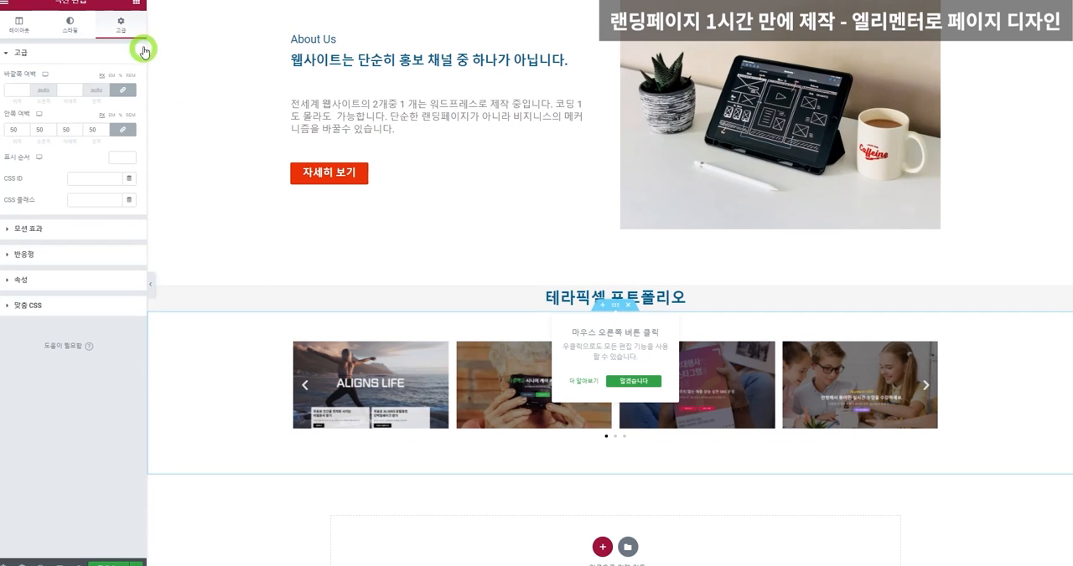
click(79, 27)
click(89, 99)
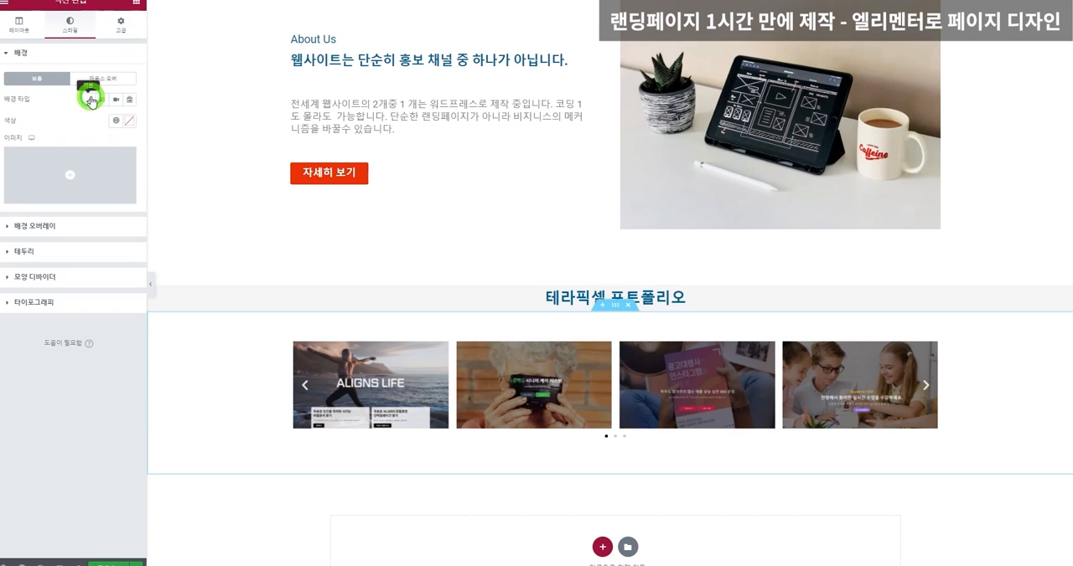
click(130, 121)
click(17, 165)
drag(15, 164, 12, 158)
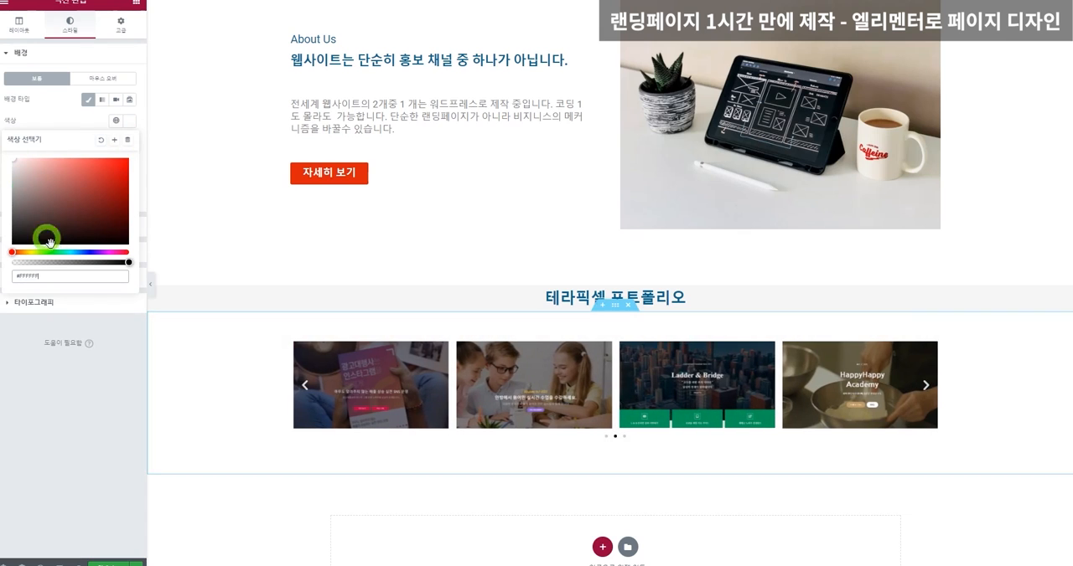
triple_click(59, 278)
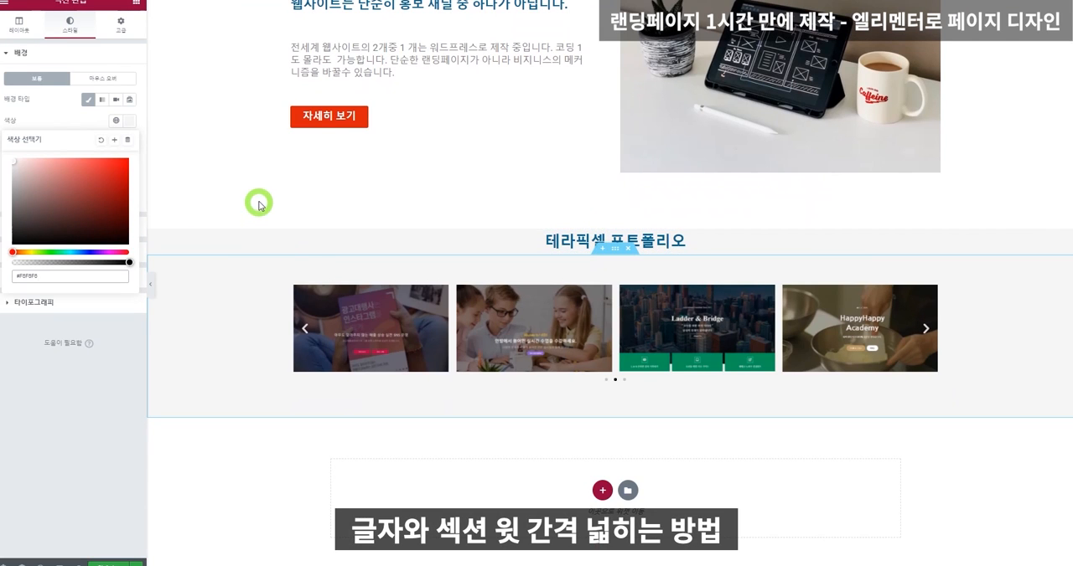
Unlink the portfolio heading section's padding values and set only the top padding to 50.
click(325, 132)
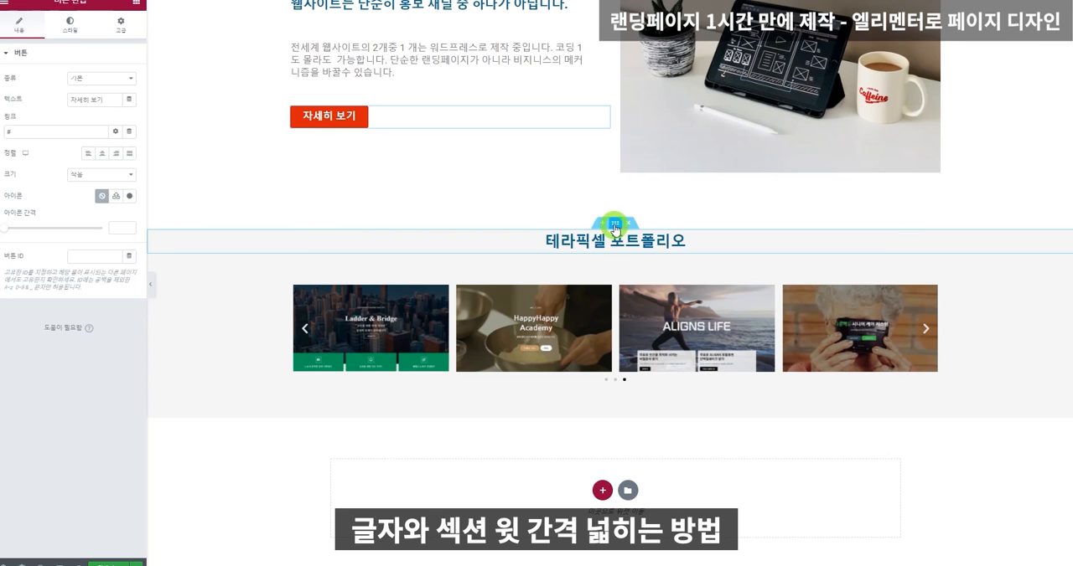
click(614, 225)
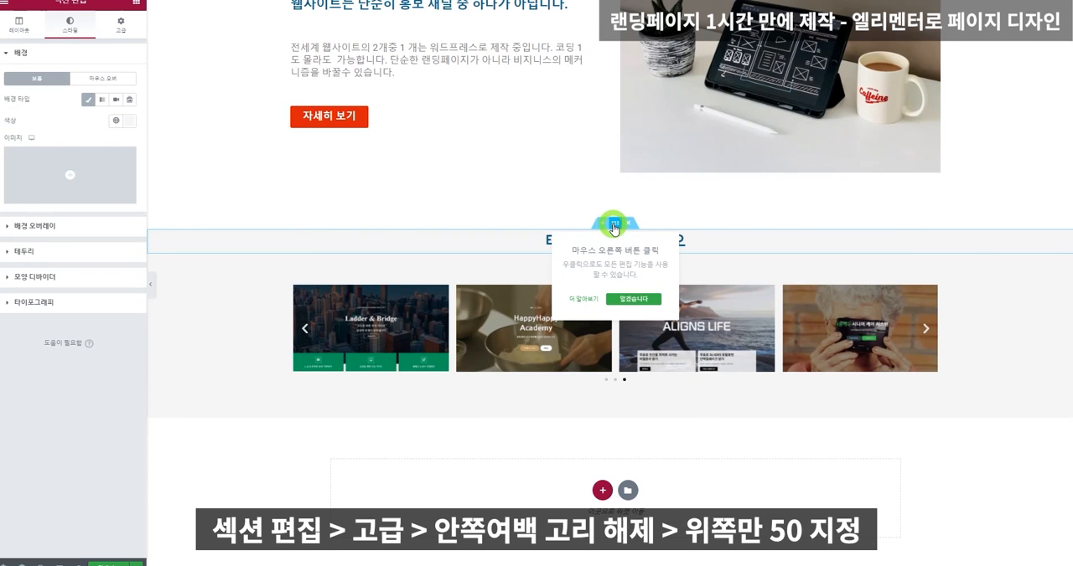
click(122, 25)
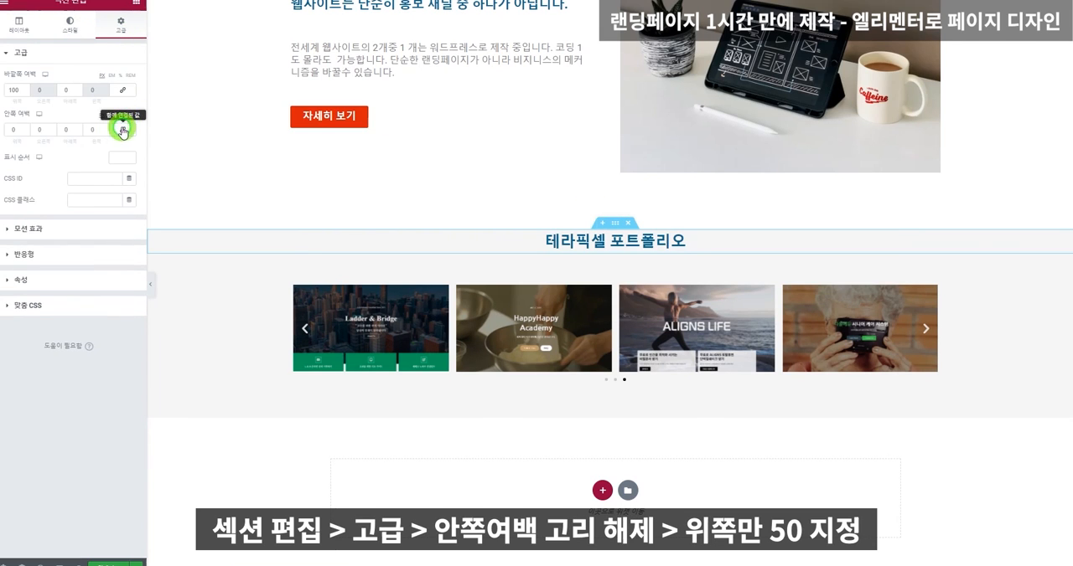
click(10, 129)
text(50)
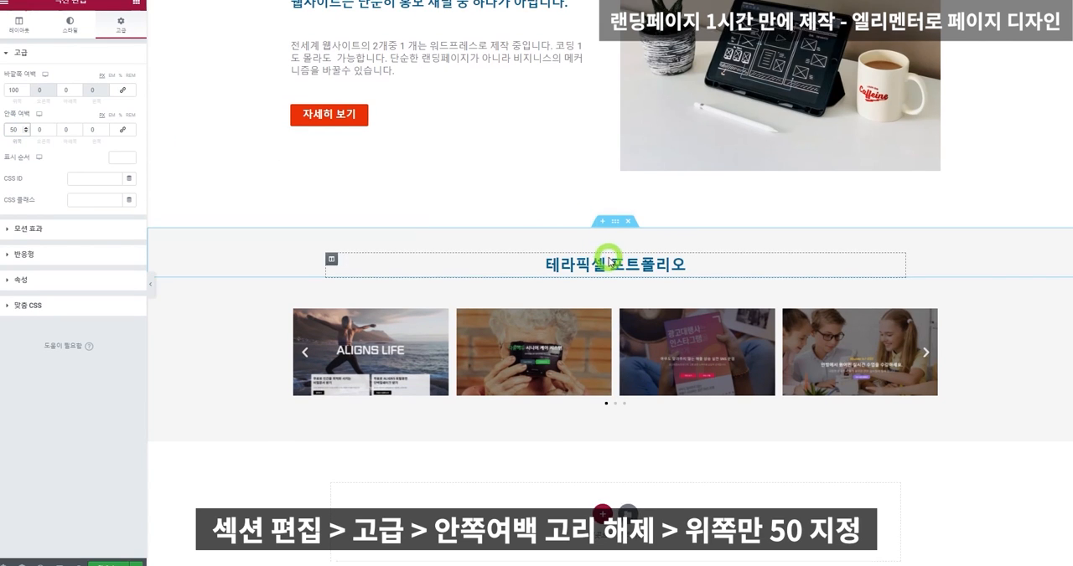
Widen the carousel section's boxed content width to 1600.
scroll(616, 263, down, 1)
right_click(234, 311)
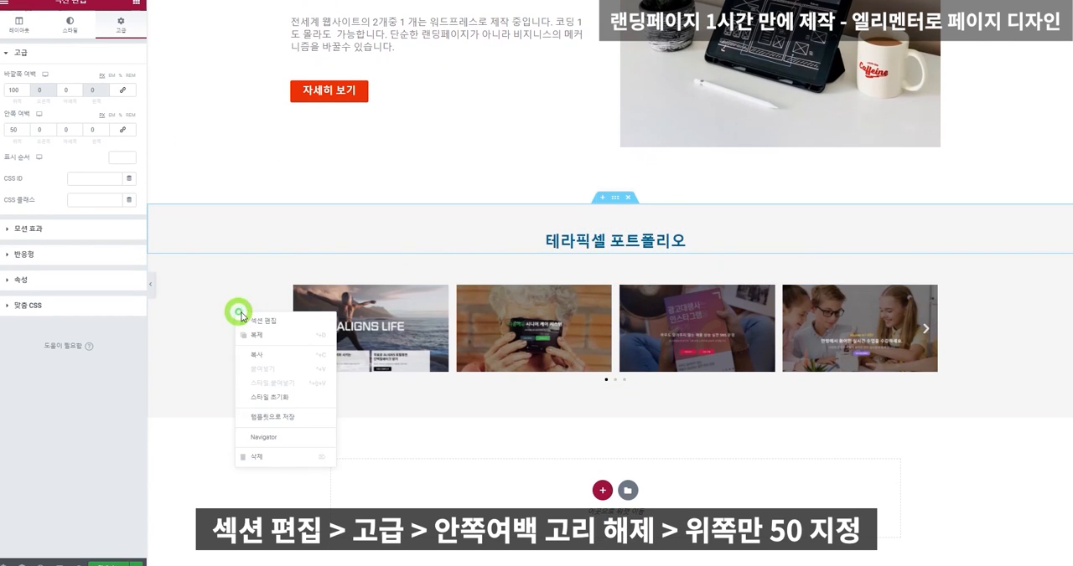
click(254, 319)
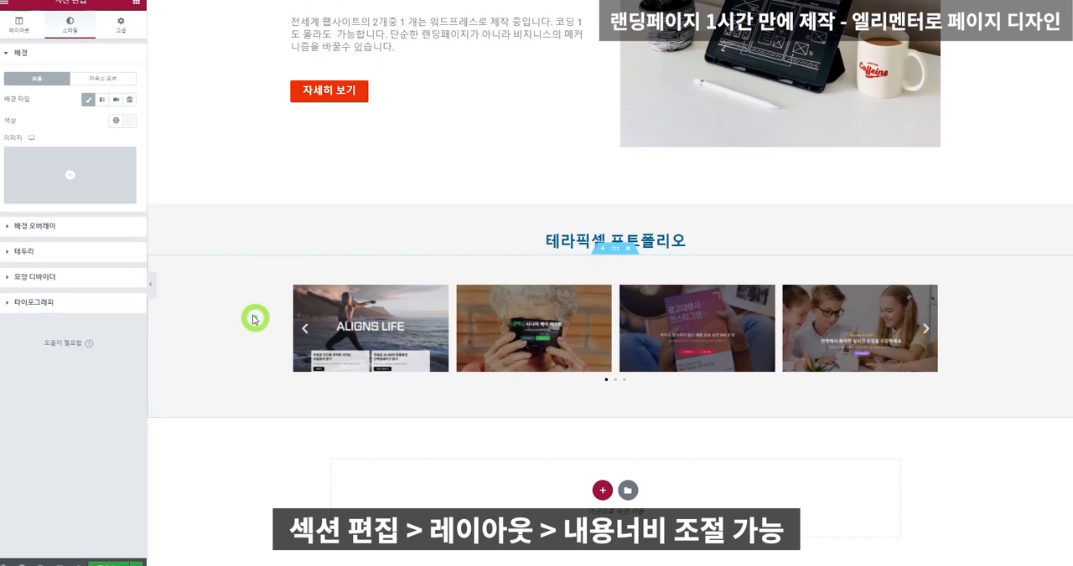
click(17, 34)
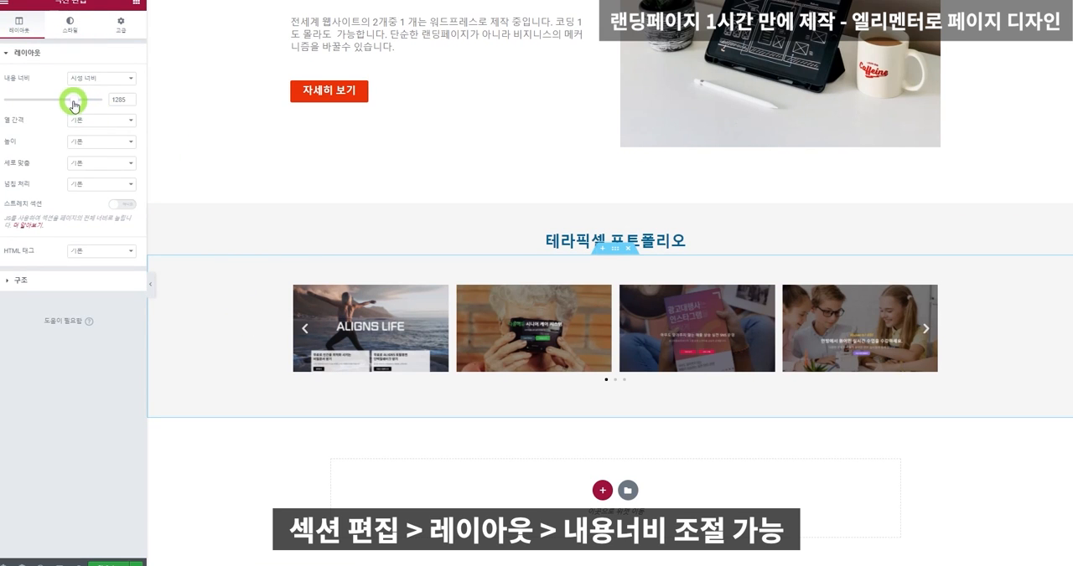
drag(74, 104, 108, 103)
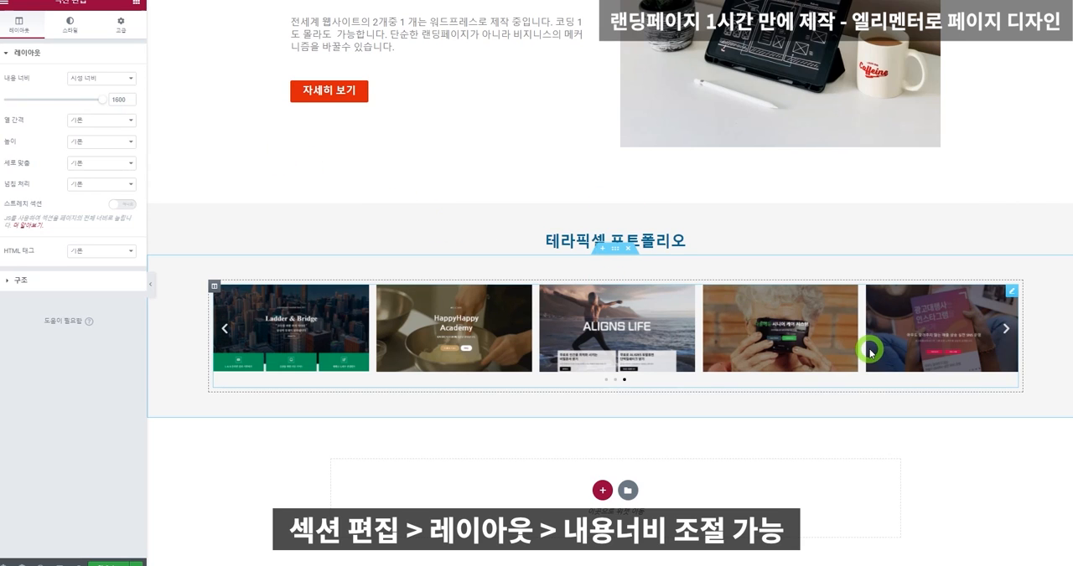
Set the carousel section's height to minimum height (최소 높이) with a value of 0.
click(111, 143)
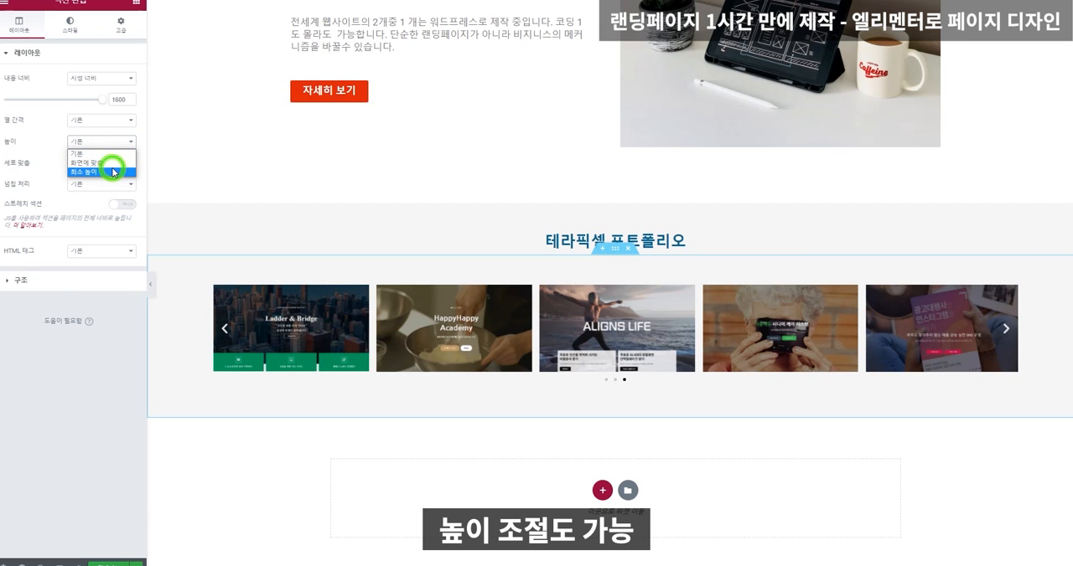
click(115, 171)
drag(33, 174, 3, 174)
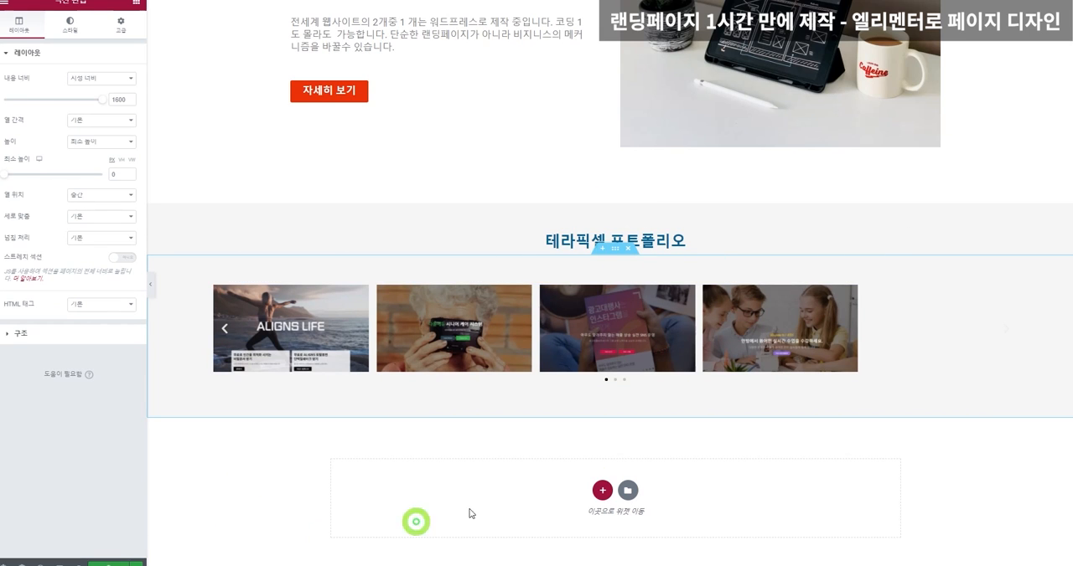
Open the content settings of the portfolio image carousel for editing.
click(757, 367)
click(420, 340)
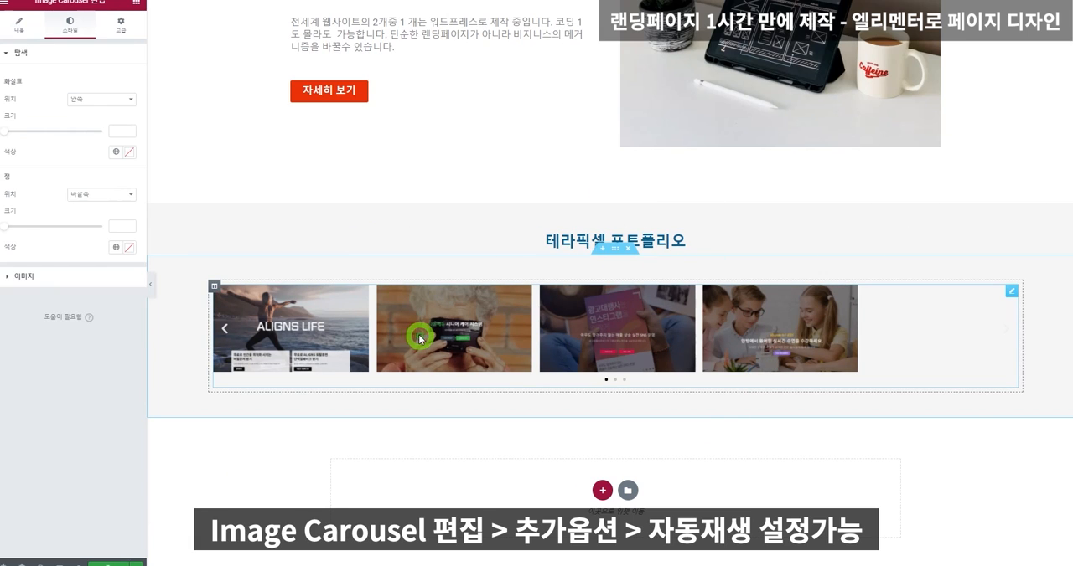
click(18, 30)
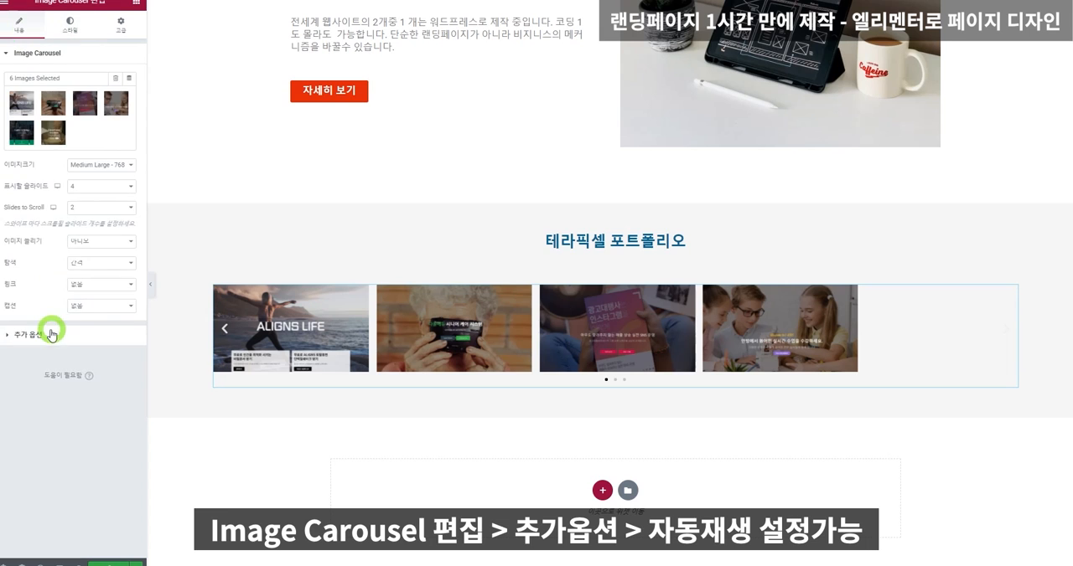
Switch the image carousel's autoplay (자동 재생) to No and back to Yes in its additional options.
click(47, 332)
click(96, 105)
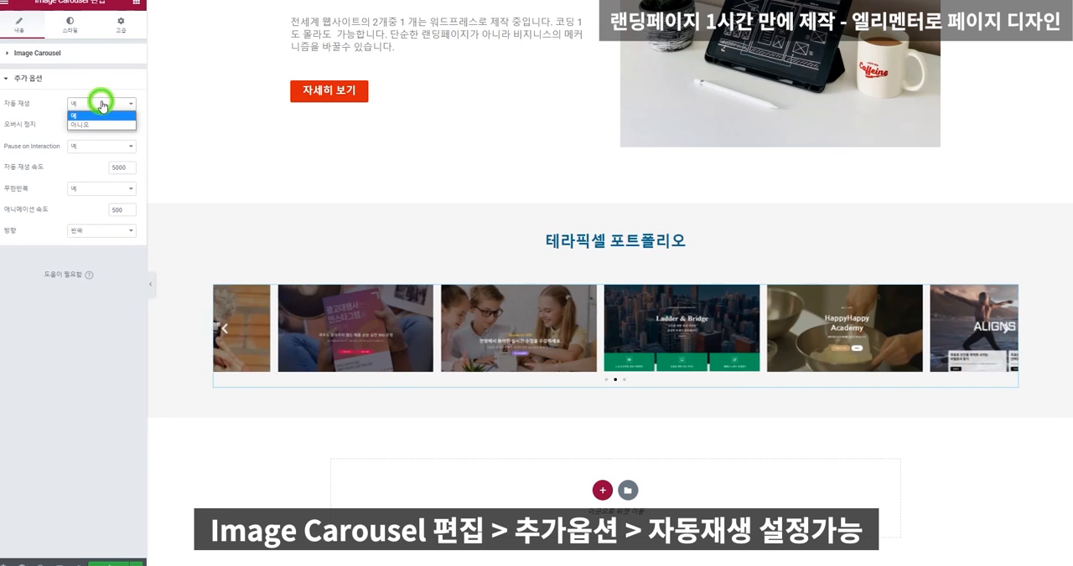
click(107, 125)
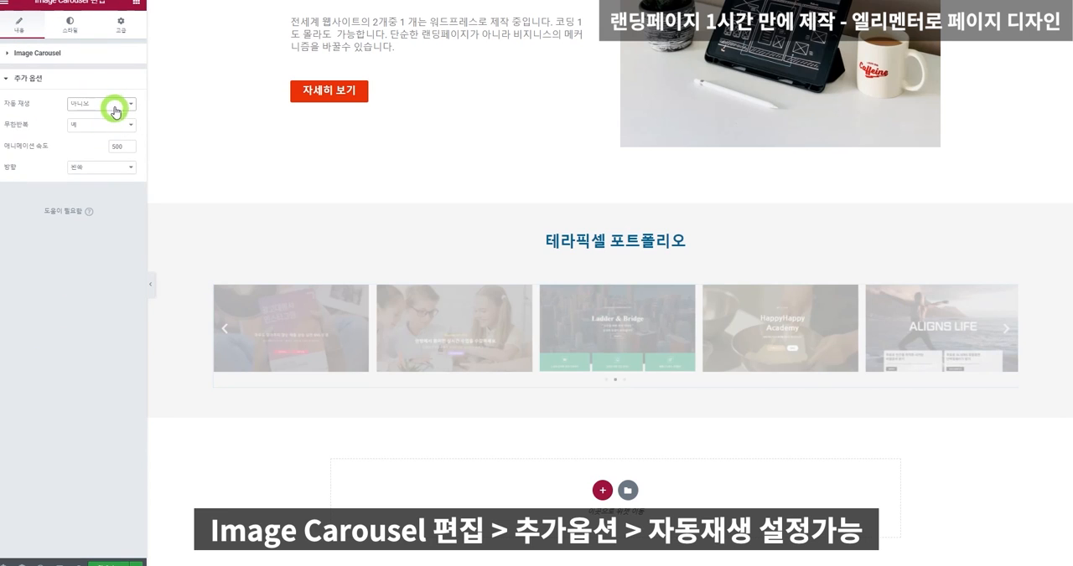
click(115, 107)
click(113, 115)
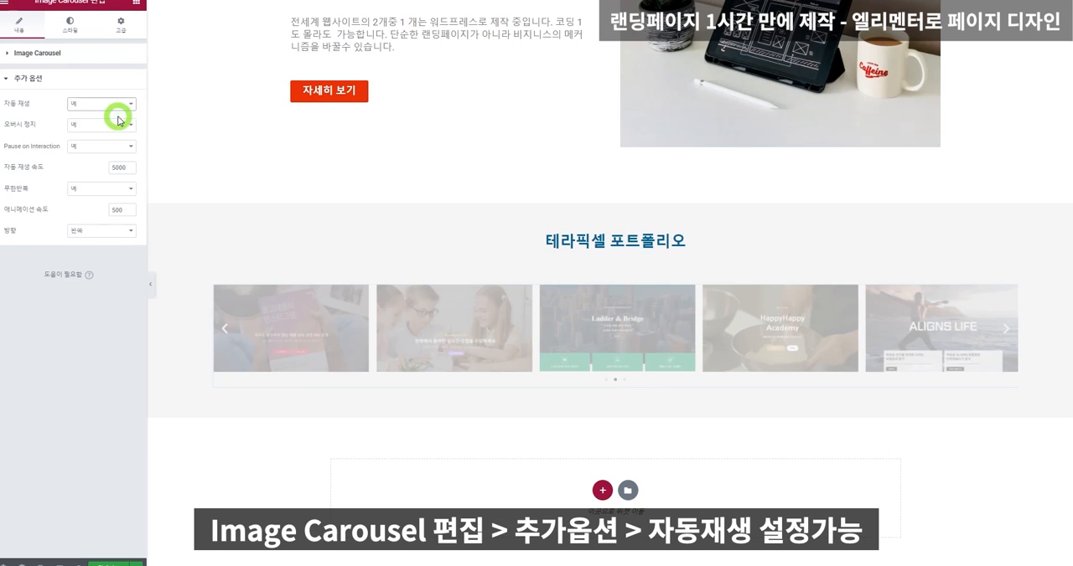
Set the image carousel's Slides to Scroll to 1.
click(29, 52)
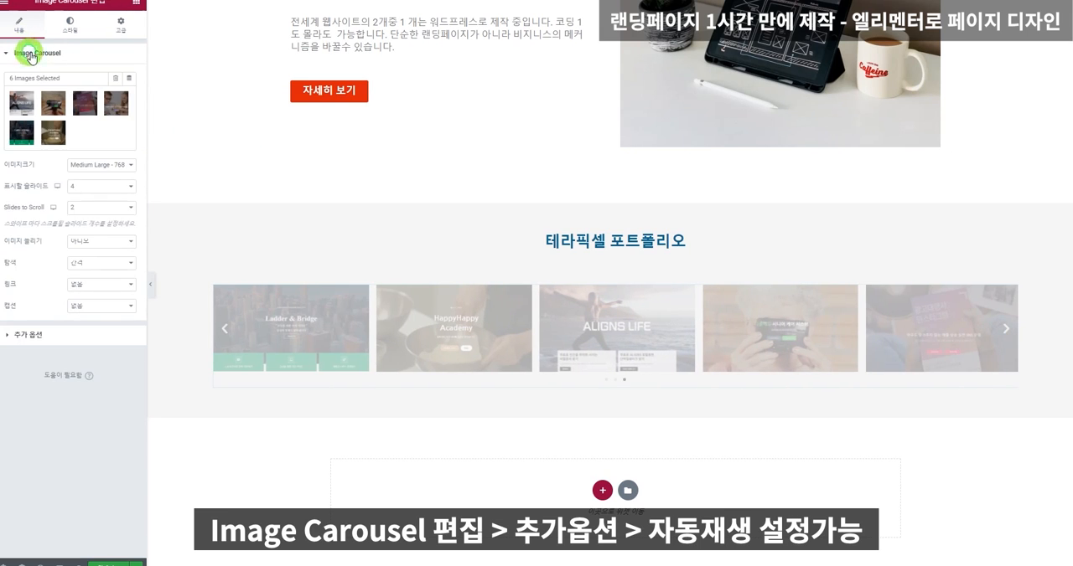
click(98, 213)
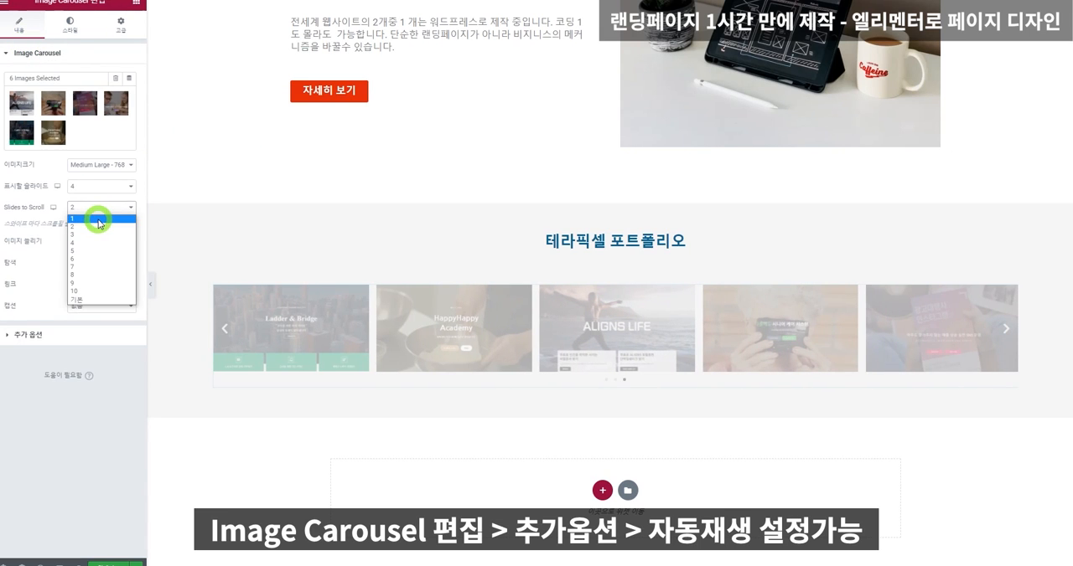
click(99, 223)
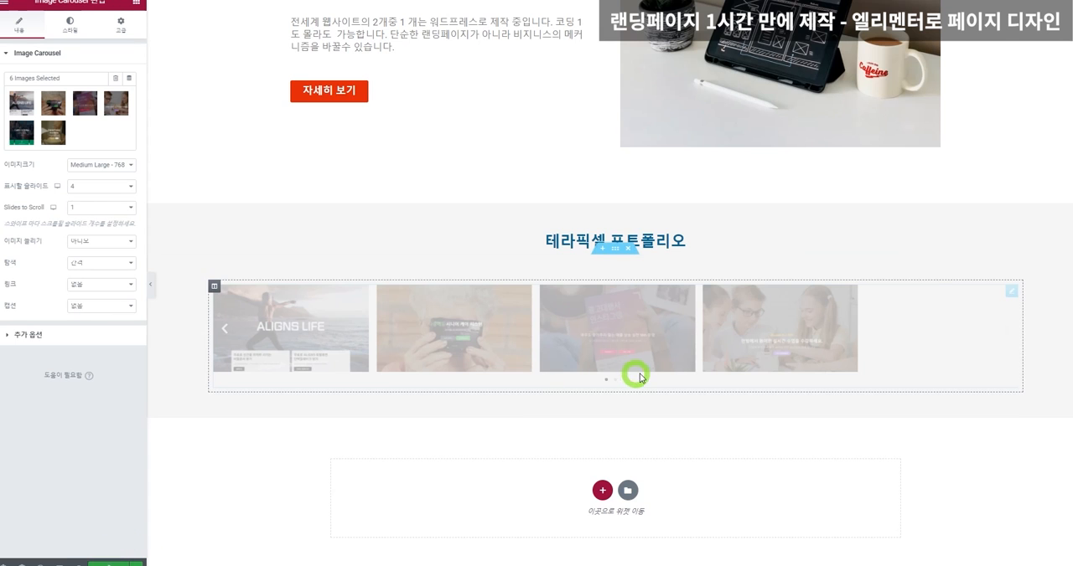
Add a new section with two equal columns below the portfolio carousel.
scroll(641, 377, down, 1)
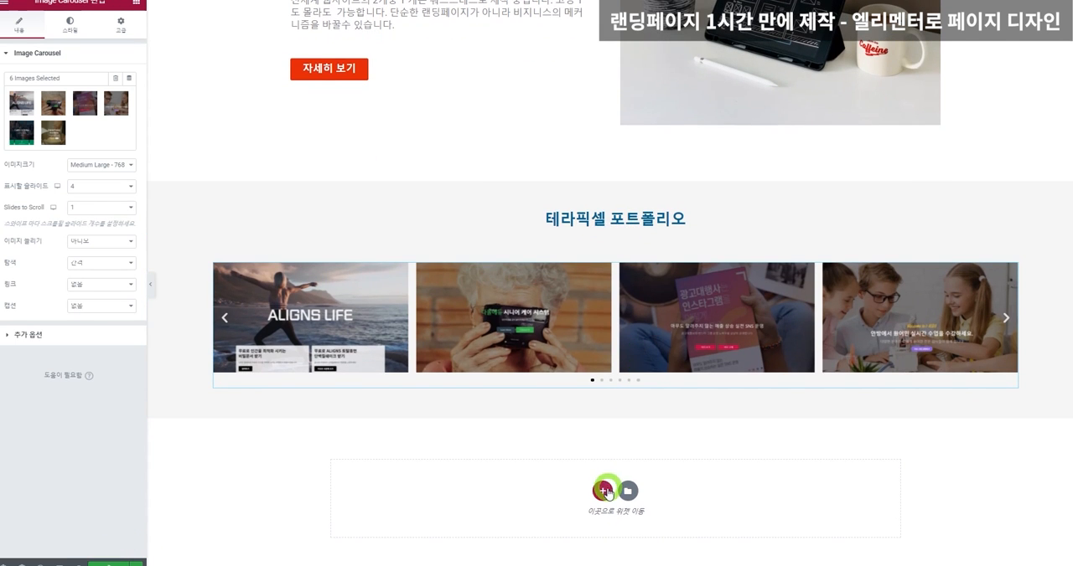
click(602, 492)
scroll(636, 499, down, 1)
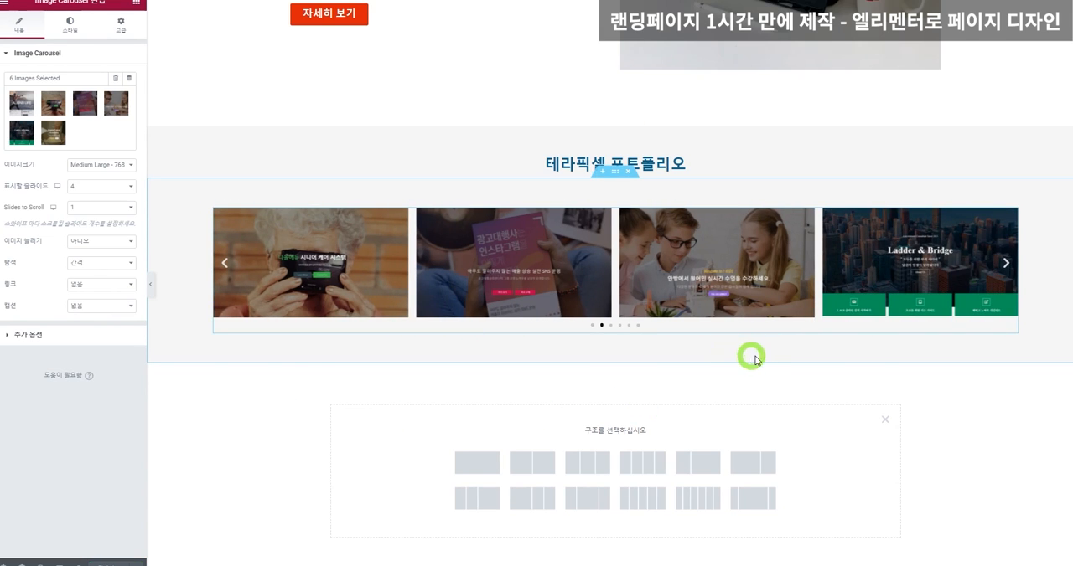
click(519, 465)
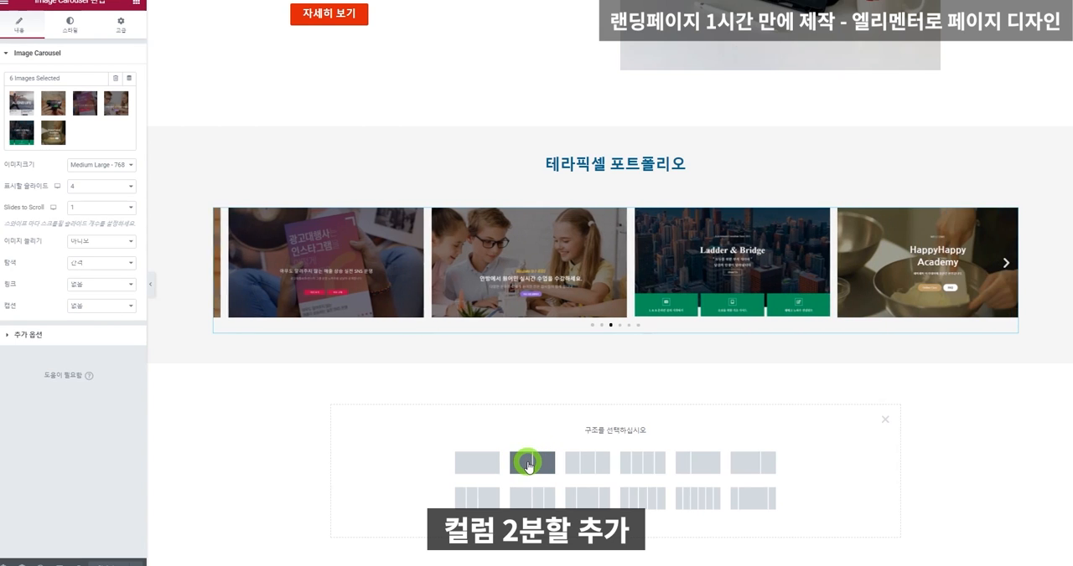
click(528, 465)
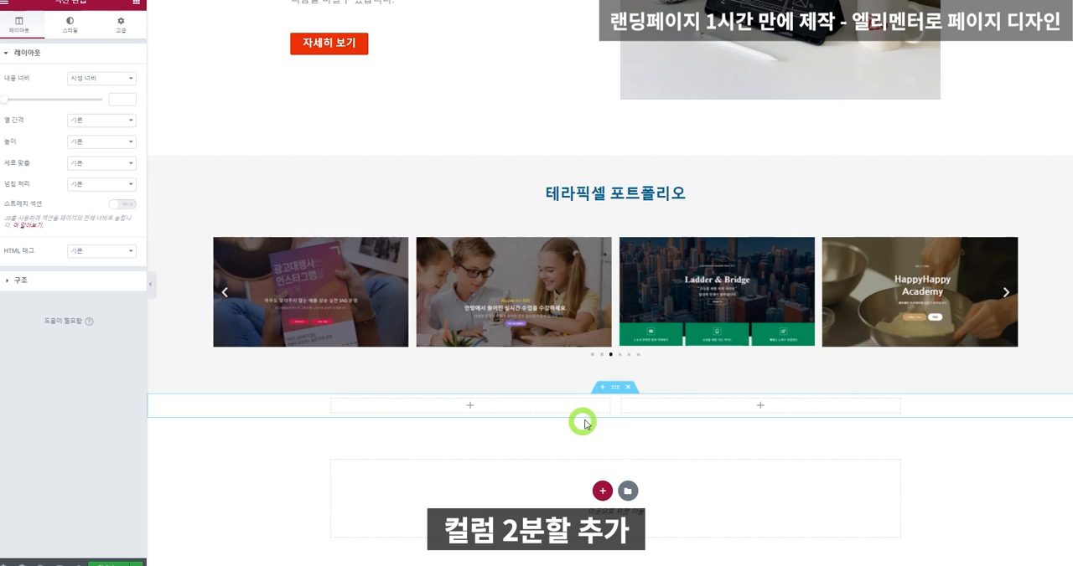
Find the testimonial widget (감사장) by searching for "감사" and place it in the new section's first column.
click(135, 3)
click(105, 39)
text(감사)
drag(37, 68, 489, 407)
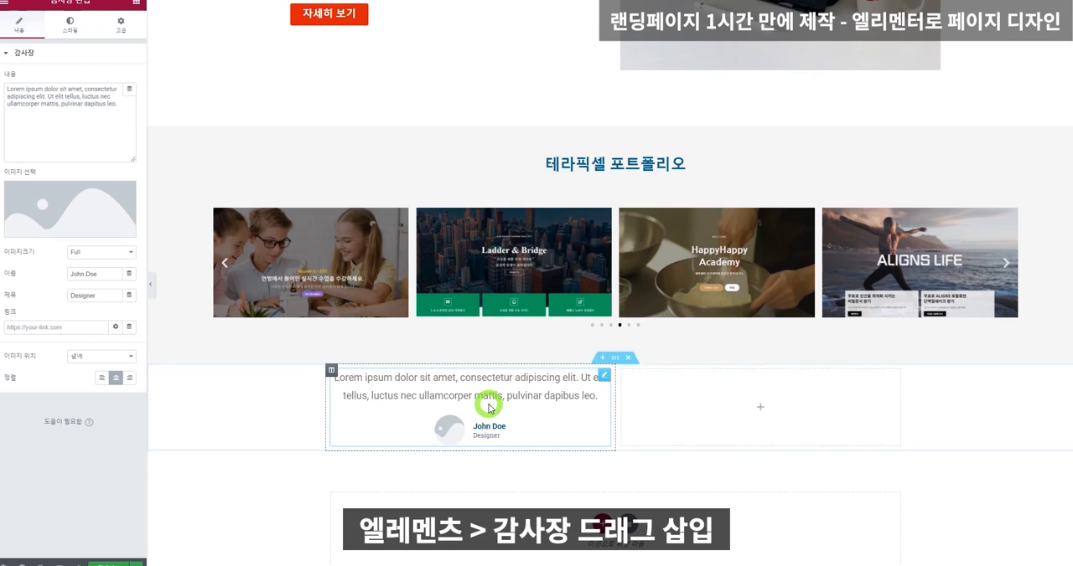
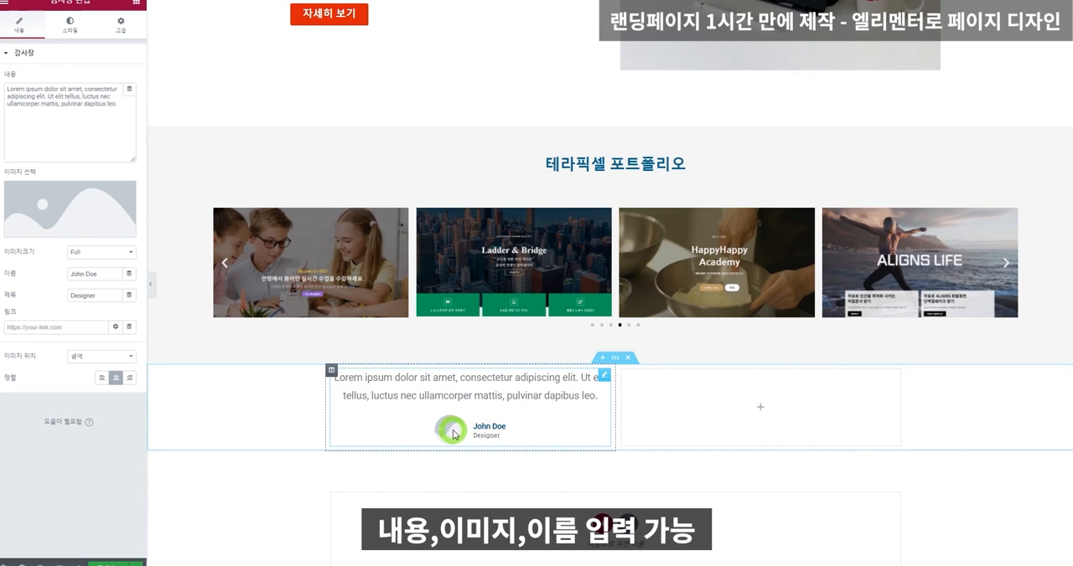
Replace the testimonial's content text with "워드프레스로 이렇게 좋은 사이트를 2시간만에 제작하다니! 너무 좋습니다. 더 좋은 정보 기대하겠습니다.".
mouse_move(478, 426)
mouse_down()
mouse_move(501, 437)
mouse_move(480, 434)
mouse_up()
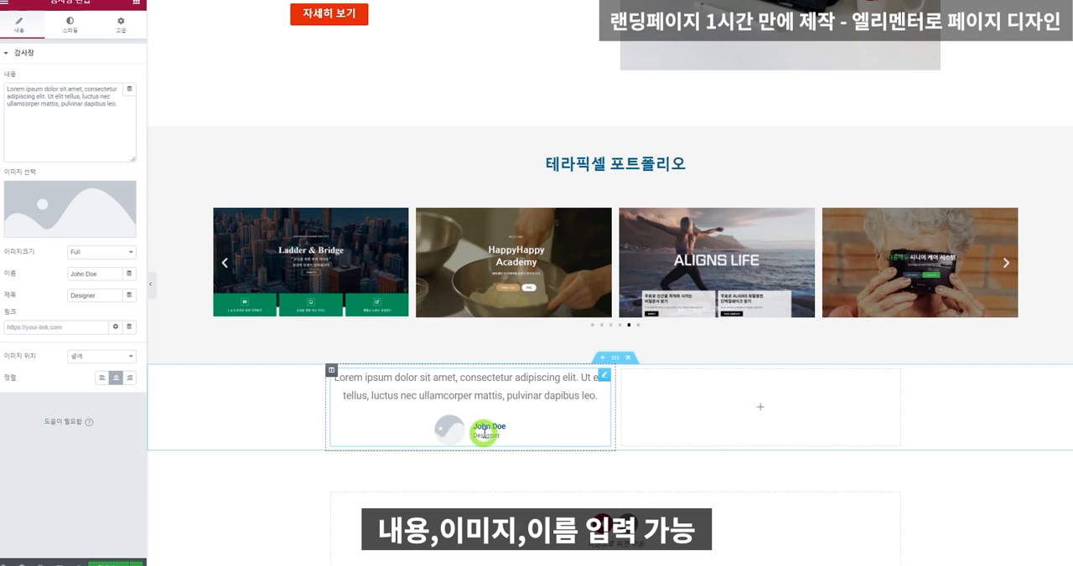
click(61, 91)
key(ctrl+a)
text(워드프레스로 이렇게 좋은 사이트를)
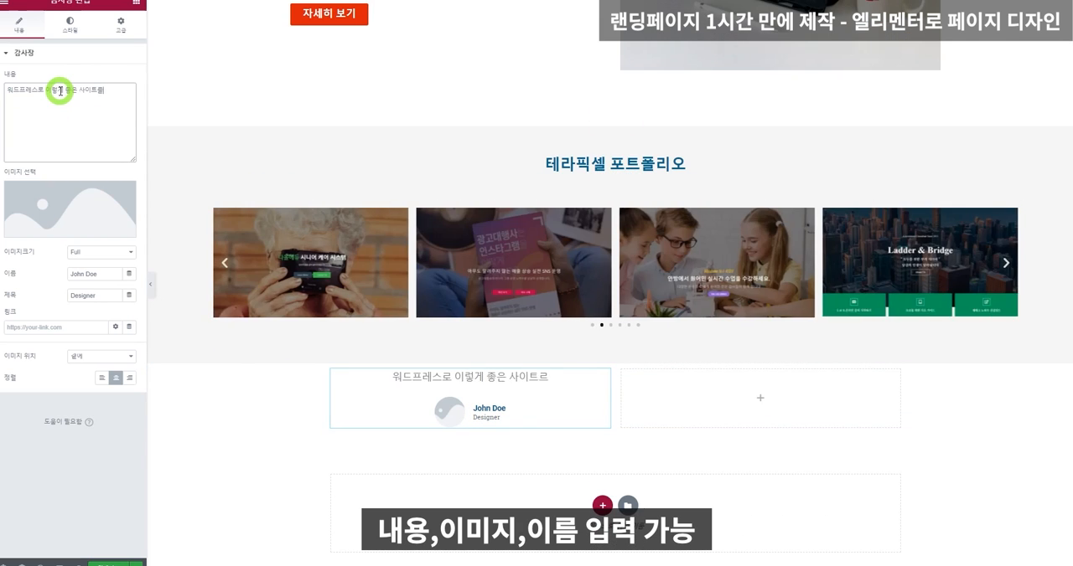
text( 2시간만에 제작하다니! 너무 좋습니다. 더 좋은 정보 기대하겠습니다.)
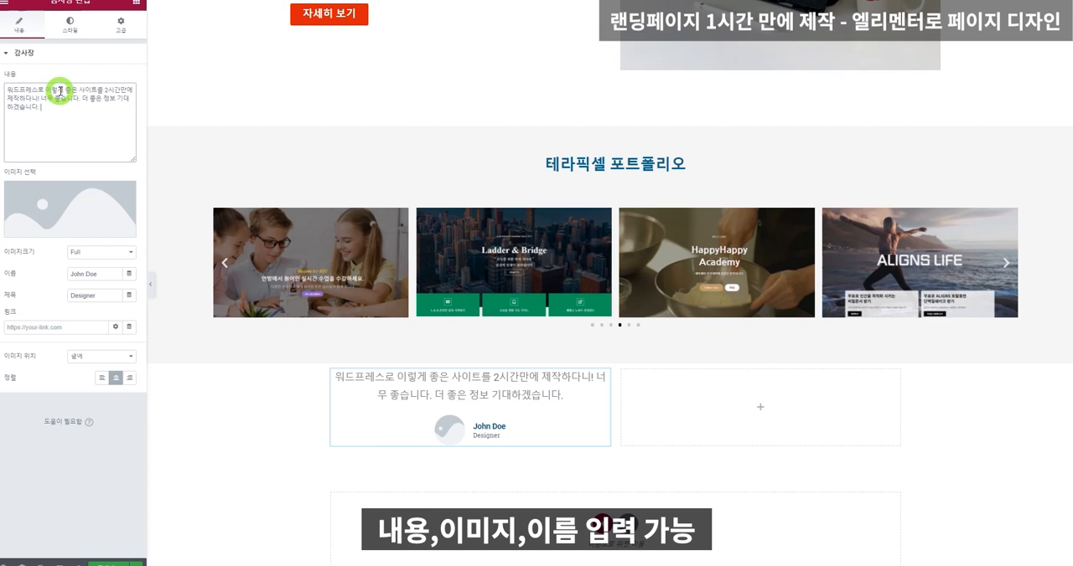
Enter the reviewer's full name in the testimonial and set the title to 매니저.
triple_click(105, 277)
text(이)
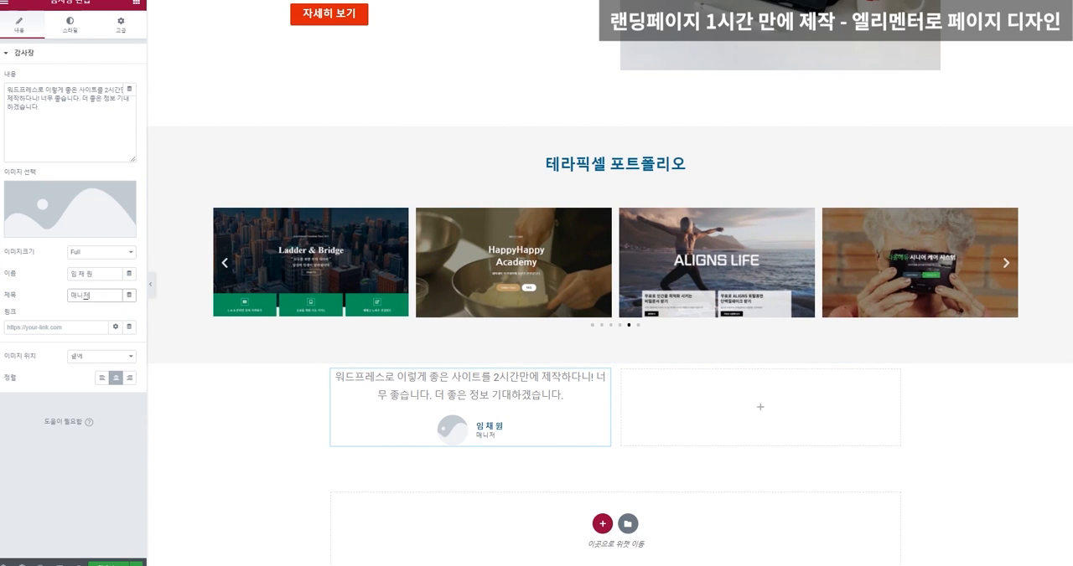
click(116, 253)
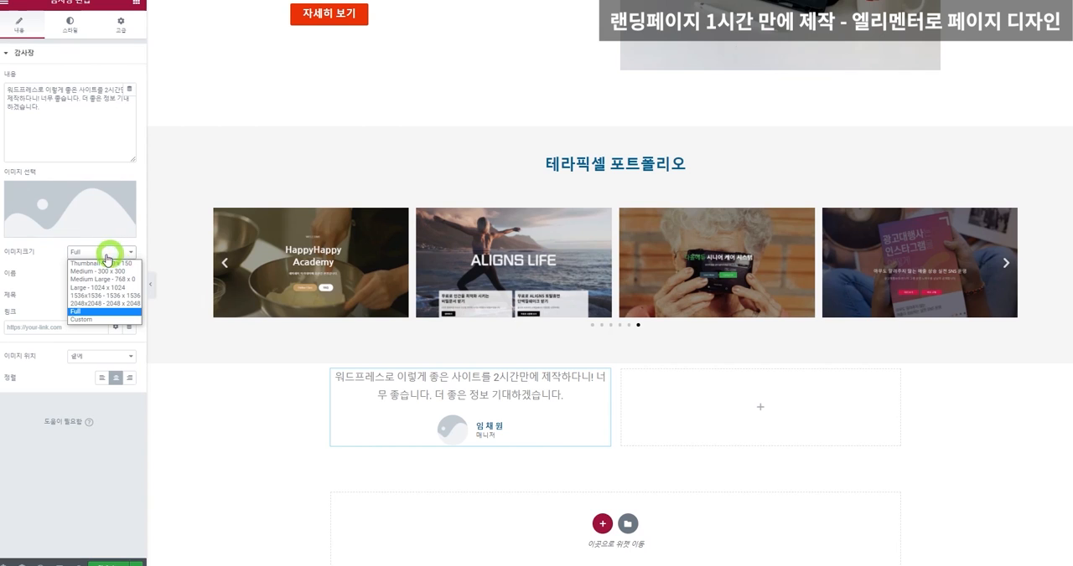
click(42, 270)
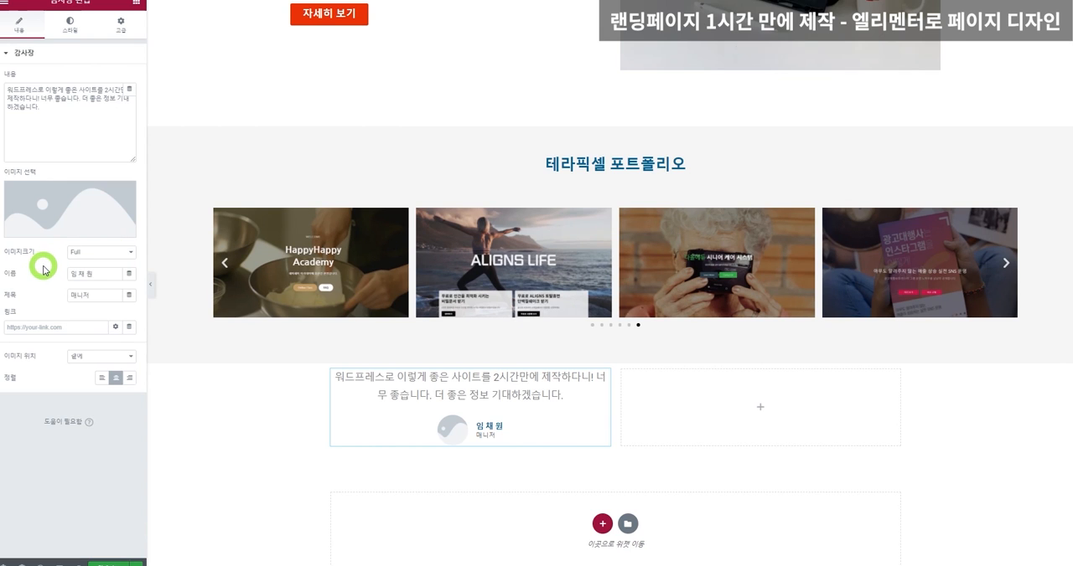
Set the testimonial's image to the speech.png icon from the media library.
click(72, 203)
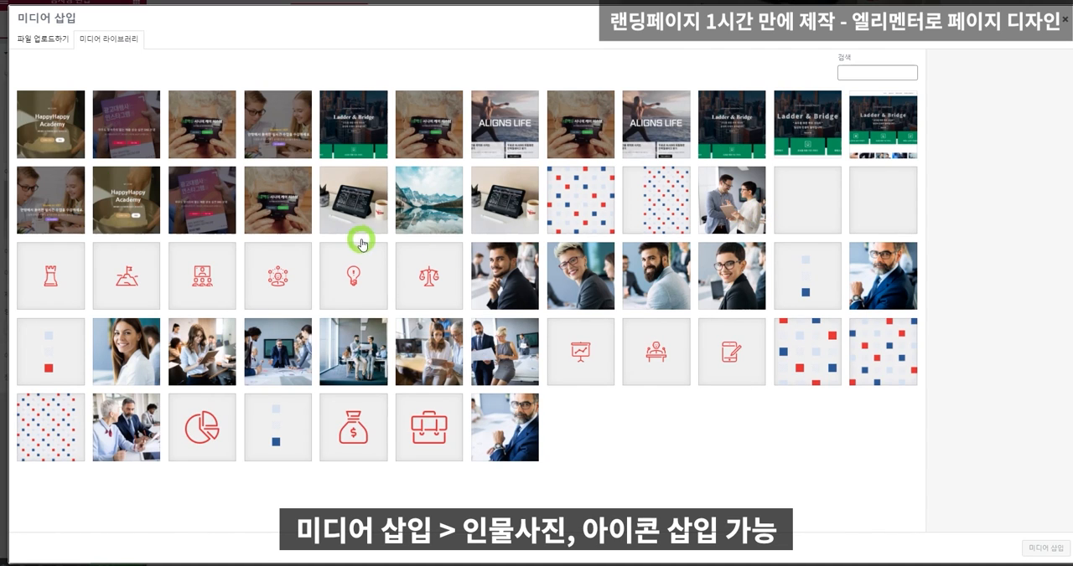
click(659, 353)
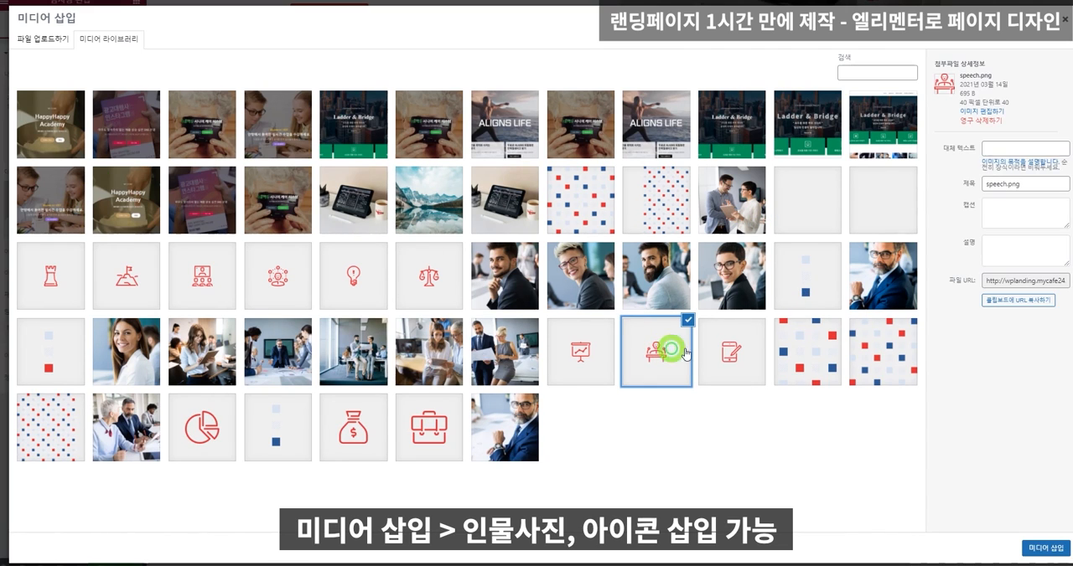
click(1039, 549)
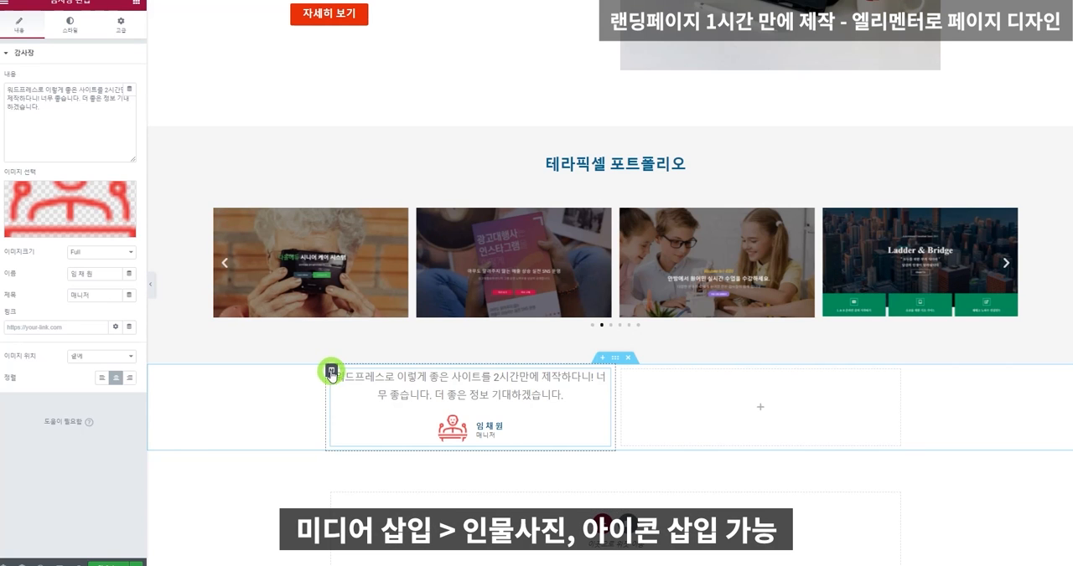
Set the testimonial section's padding (안쪽 여백) to 100 px on all four sides.
click(332, 373)
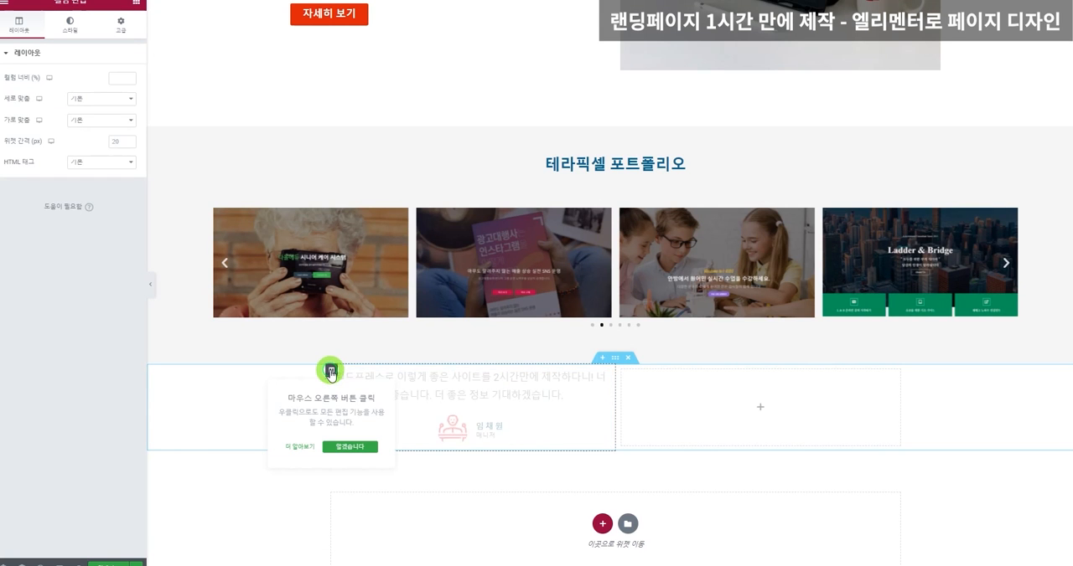
click(615, 360)
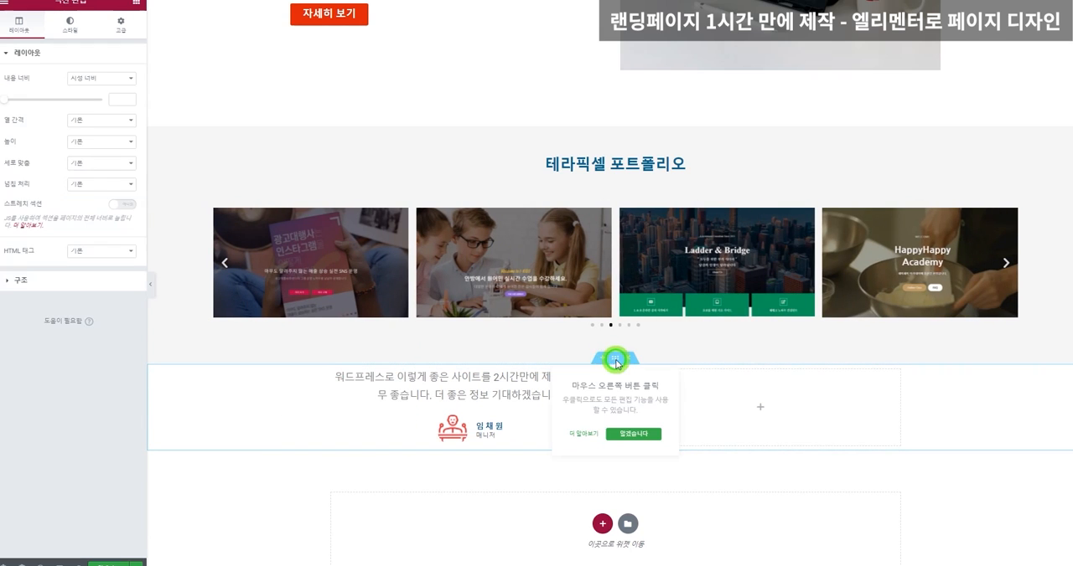
click(119, 24)
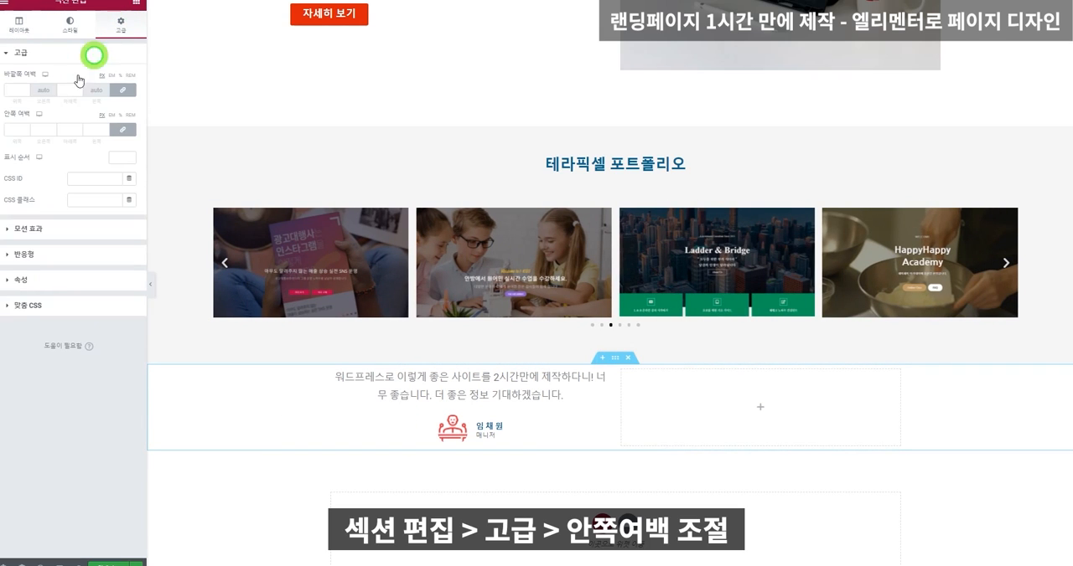
click(18, 128)
text(100)
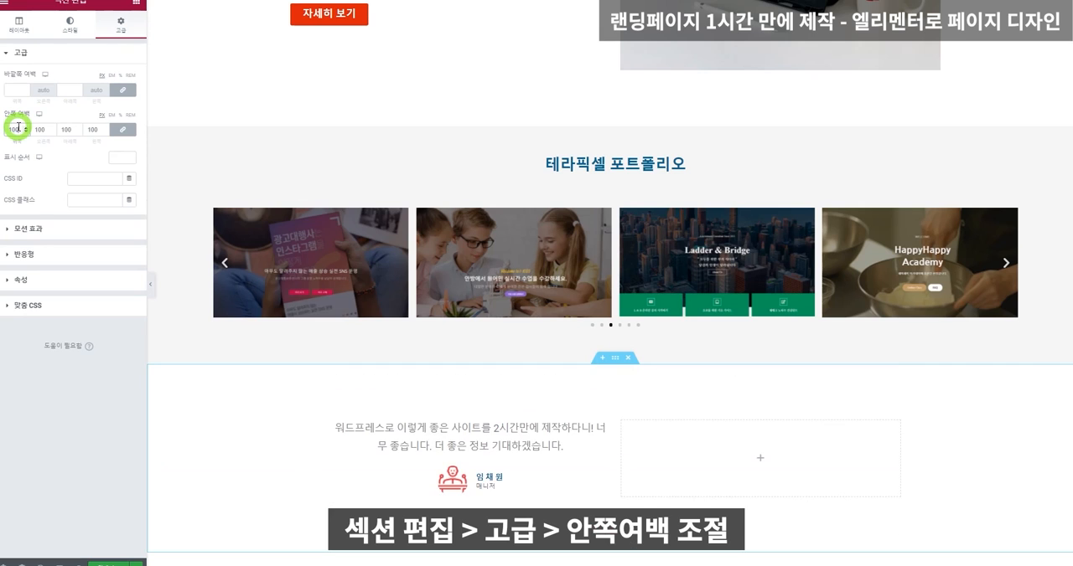
Give the first testimonial column a classic background with the colour #FAFAFA.
scroll(325, 340, down, 2)
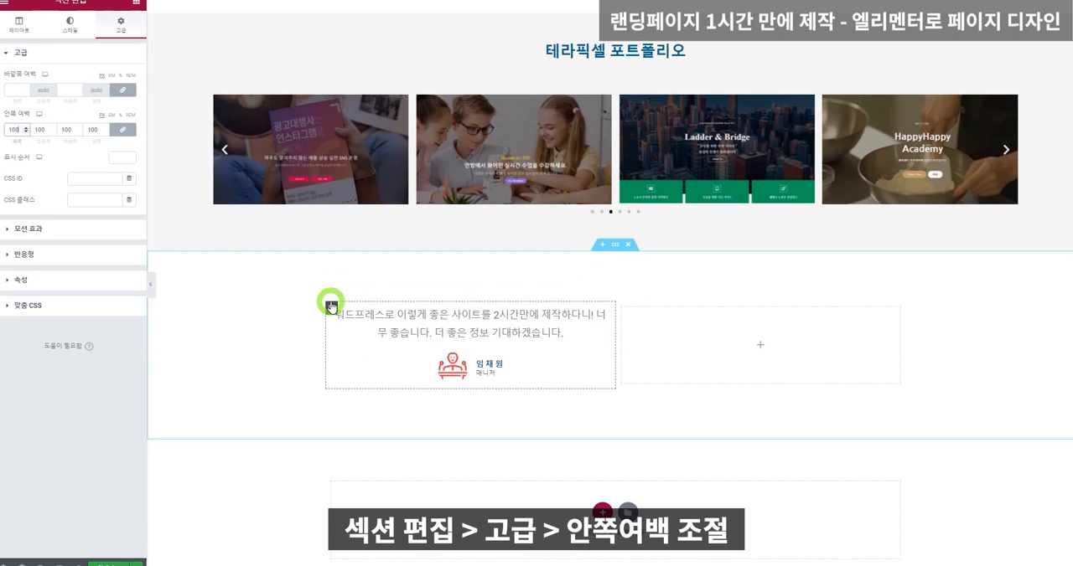
click(331, 306)
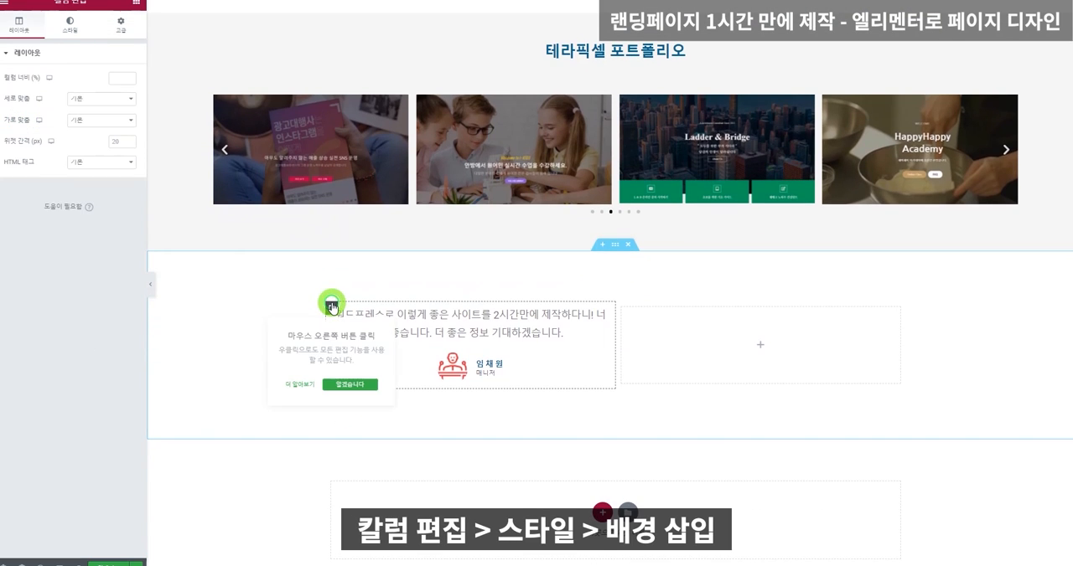
click(69, 25)
click(101, 98)
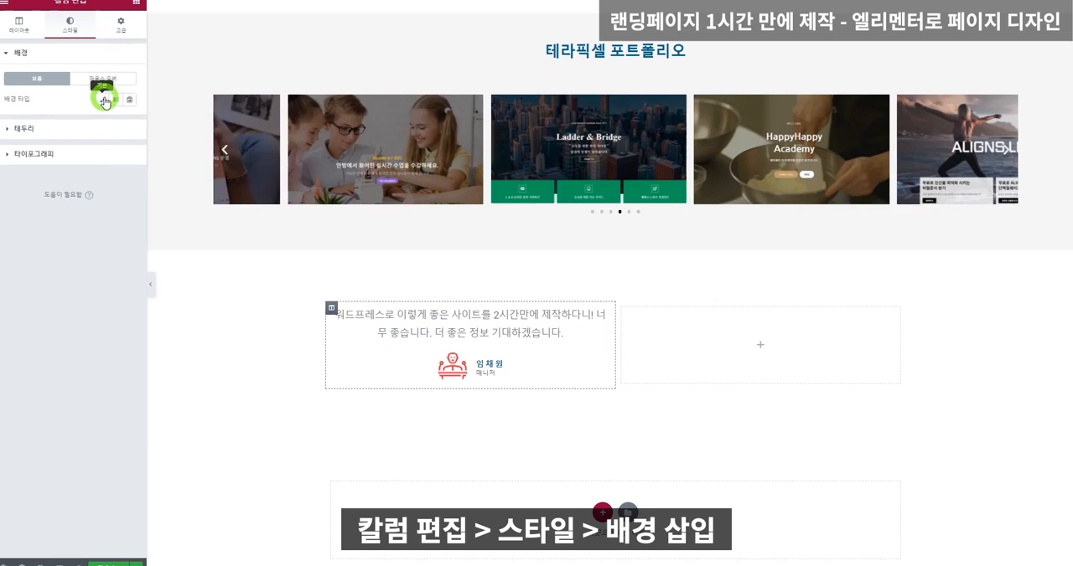
click(130, 123)
drag(59, 162, 1, 163)
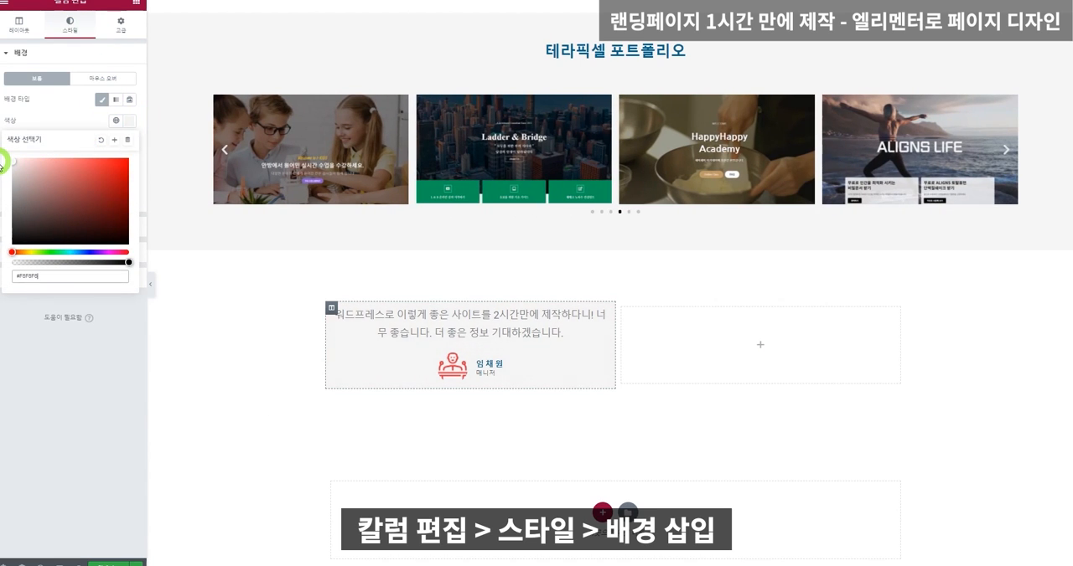
click(16, 298)
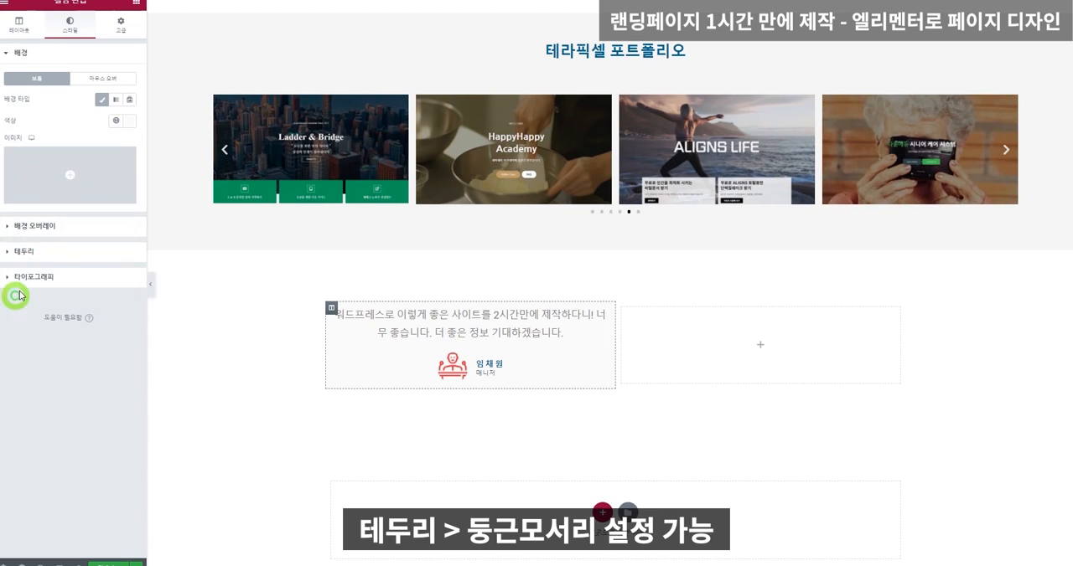
Set the first testimonial column's border radius (둥근 모서리) to 20 px on all corners.
click(50, 251)
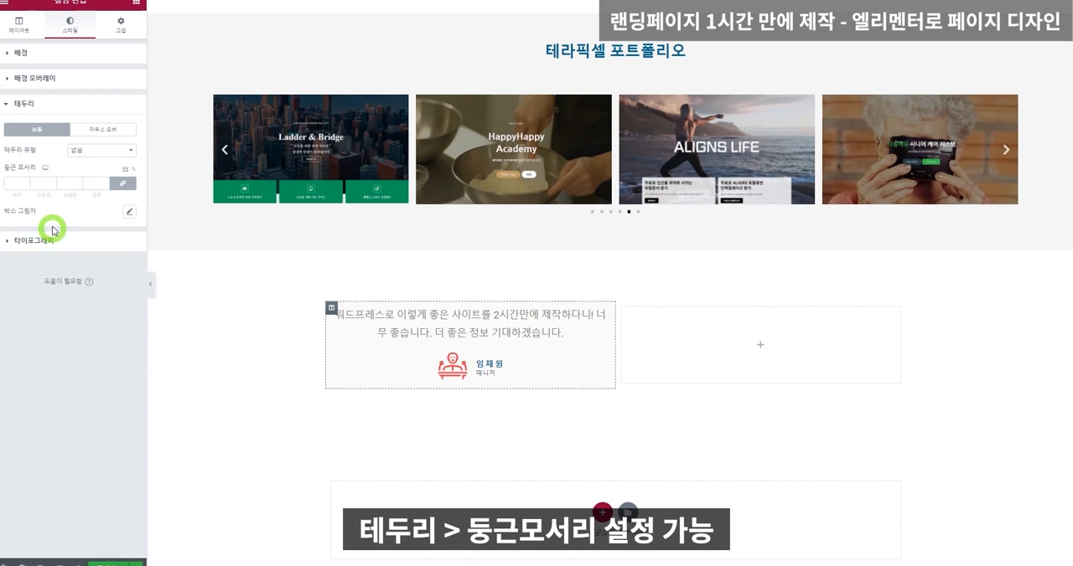
click(16, 182)
text(2030)
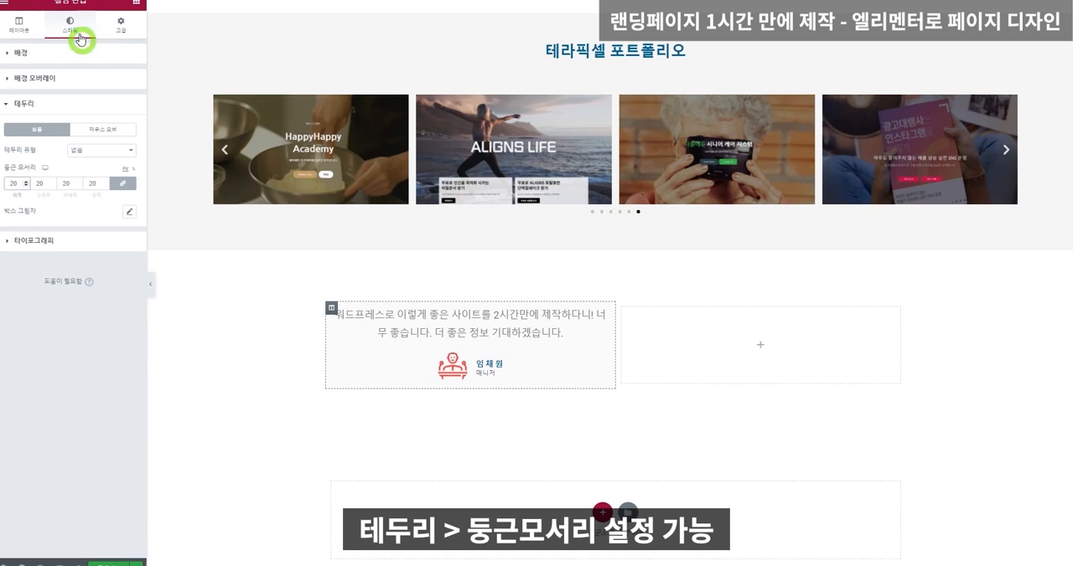
Darken the first testimonial column's background colour to #EEEEEE.
click(49, 55)
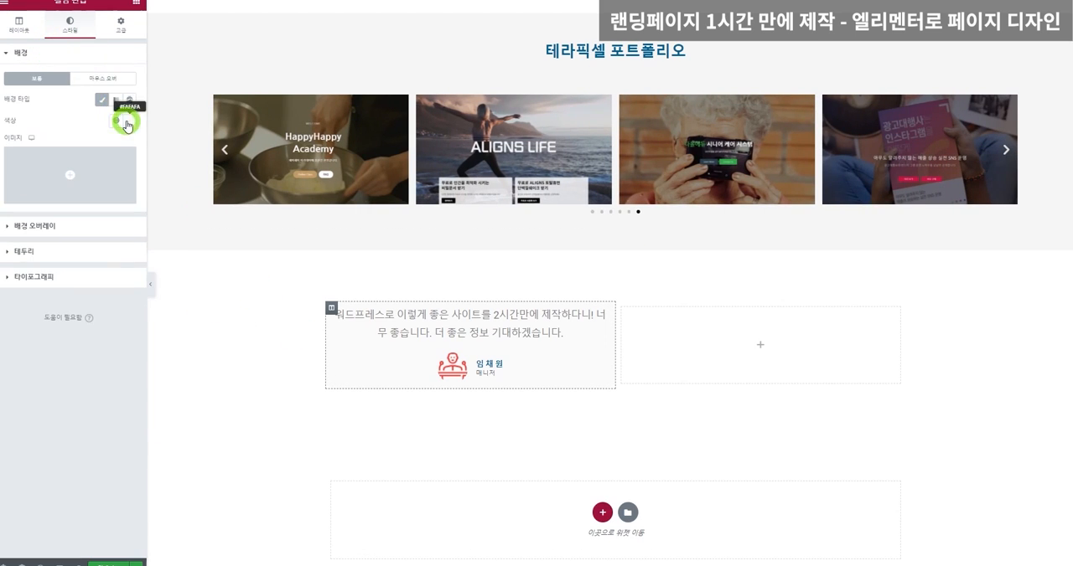
click(125, 119)
drag(14, 170, 10, 171)
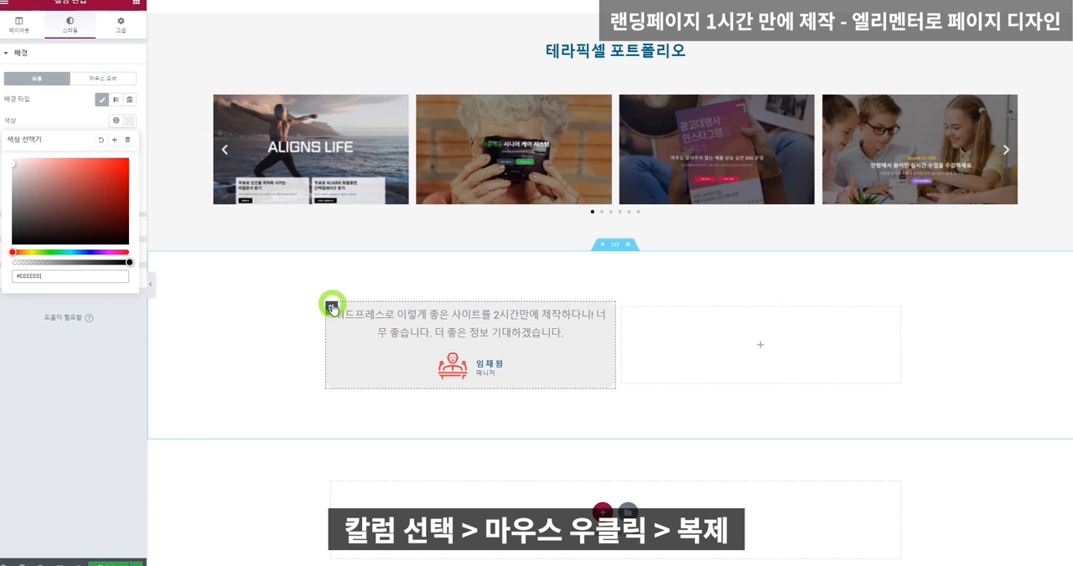
Duplicate the styled testimonial column and delete the section's empty column.
right_click(331, 308)
click(366, 329)
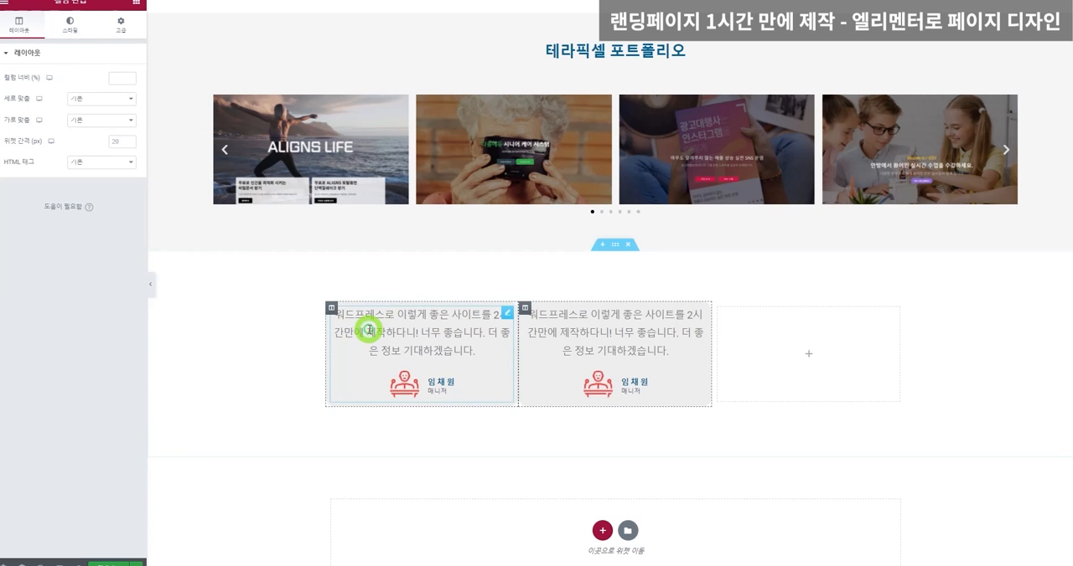
right_click(806, 344)
click(849, 486)
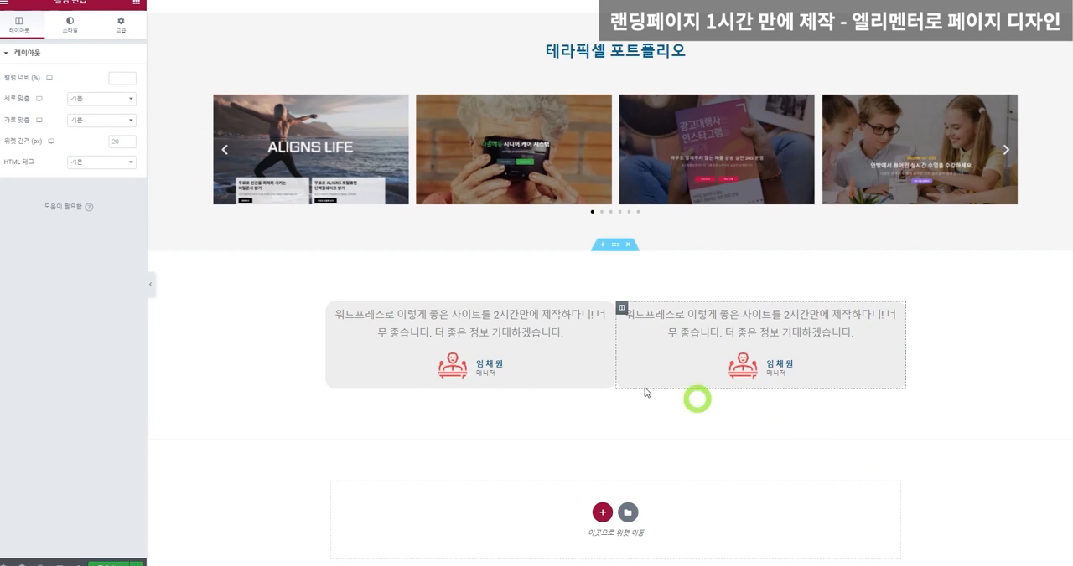
Set the first testimonial column's margin (바깥쪽 여백) to 20 px on all four sides.
click(610, 170)
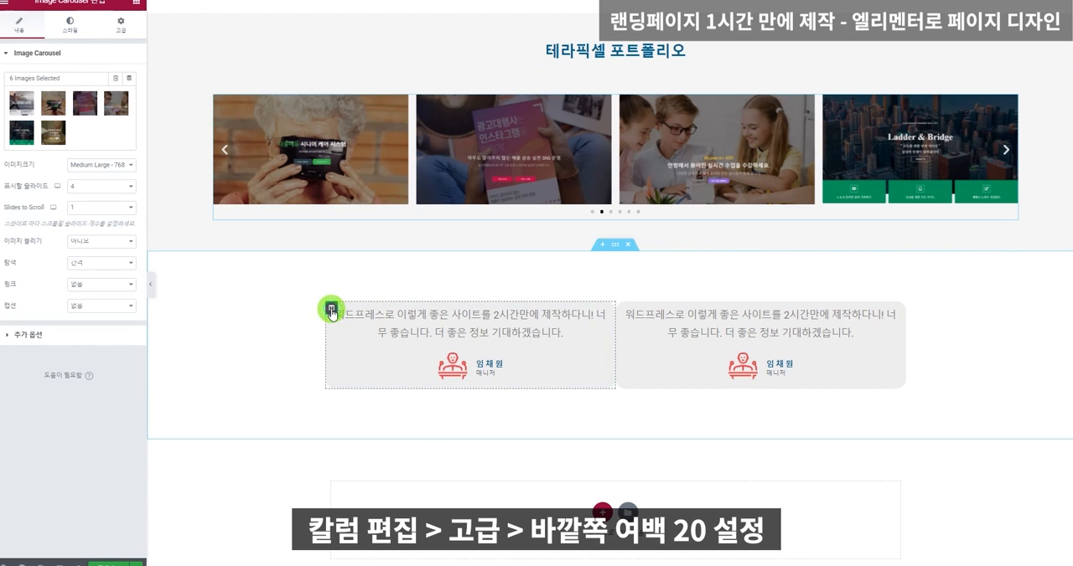
click(331, 312)
click(124, 25)
click(15, 89)
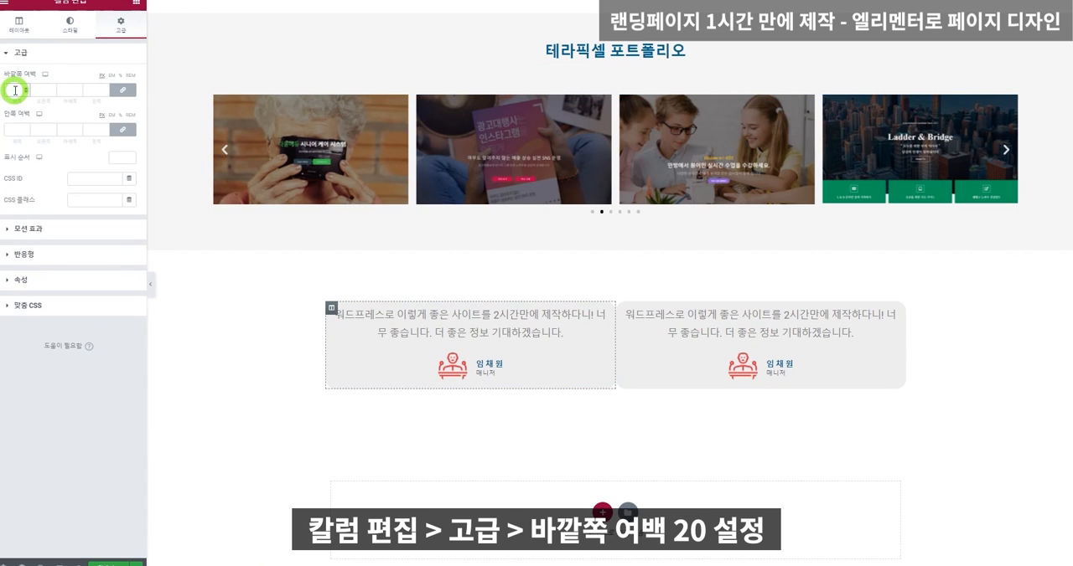
text(20)
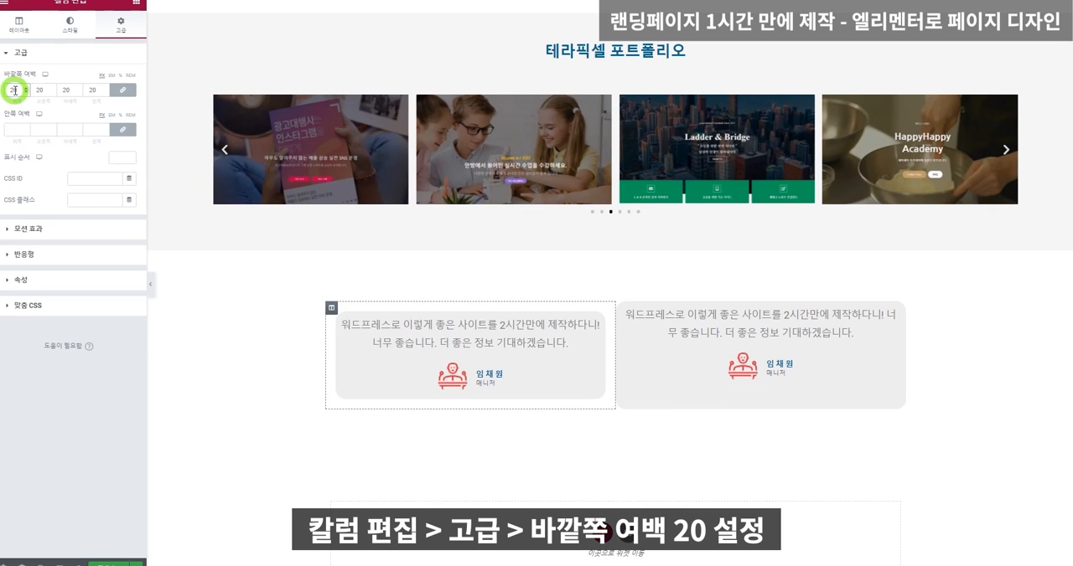
Set the second testimonial column's margin (바깥쪽 여백) to 20 px on all four sides.
click(621, 307)
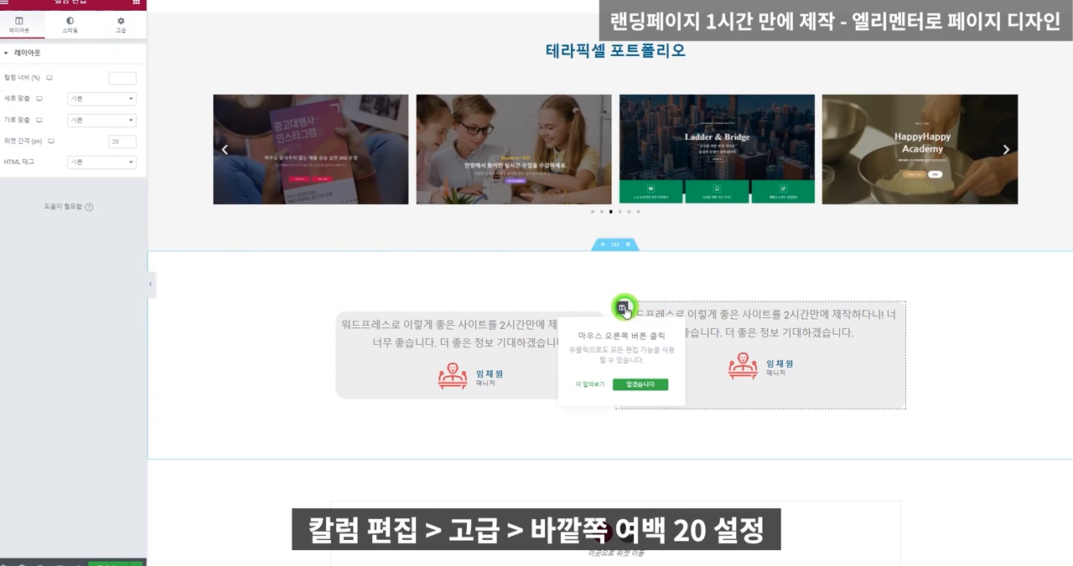
click(125, 25)
click(10, 89)
text(20)
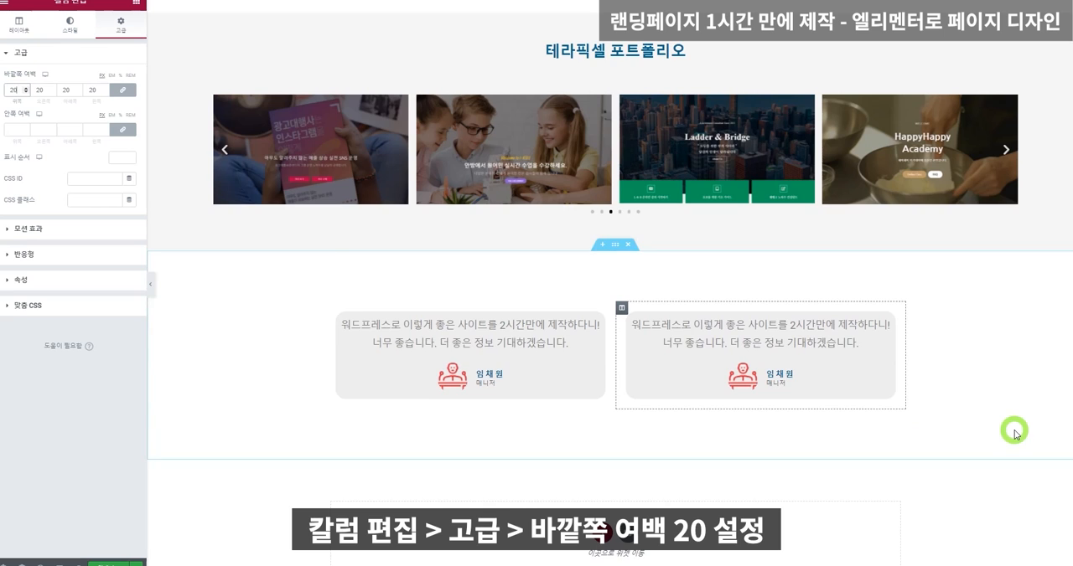
Add a new single-column section below the testimonial section.
scroll(1013, 431, up, 2)
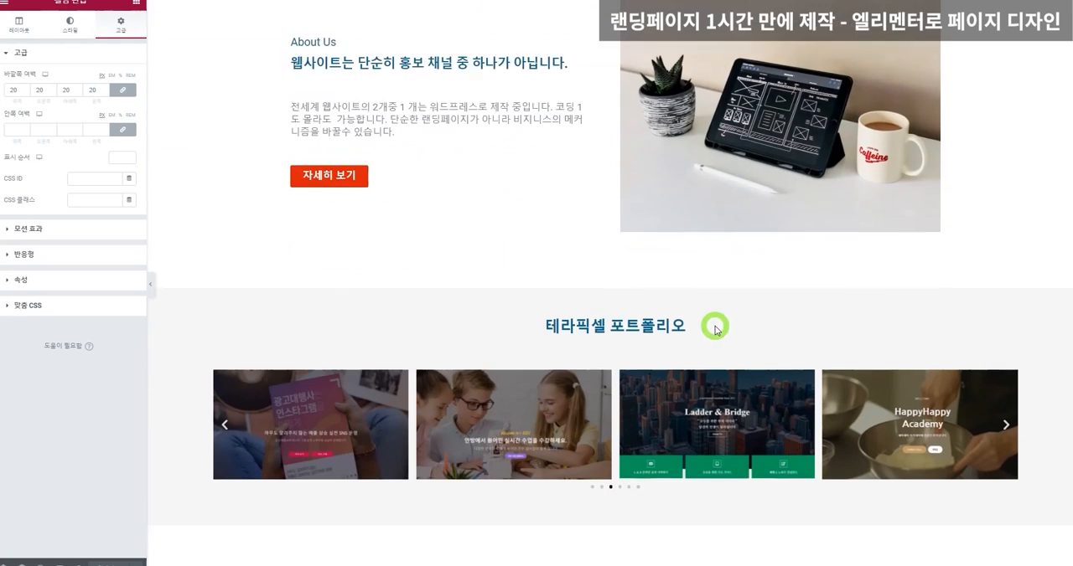
scroll(715, 329, down, 4)
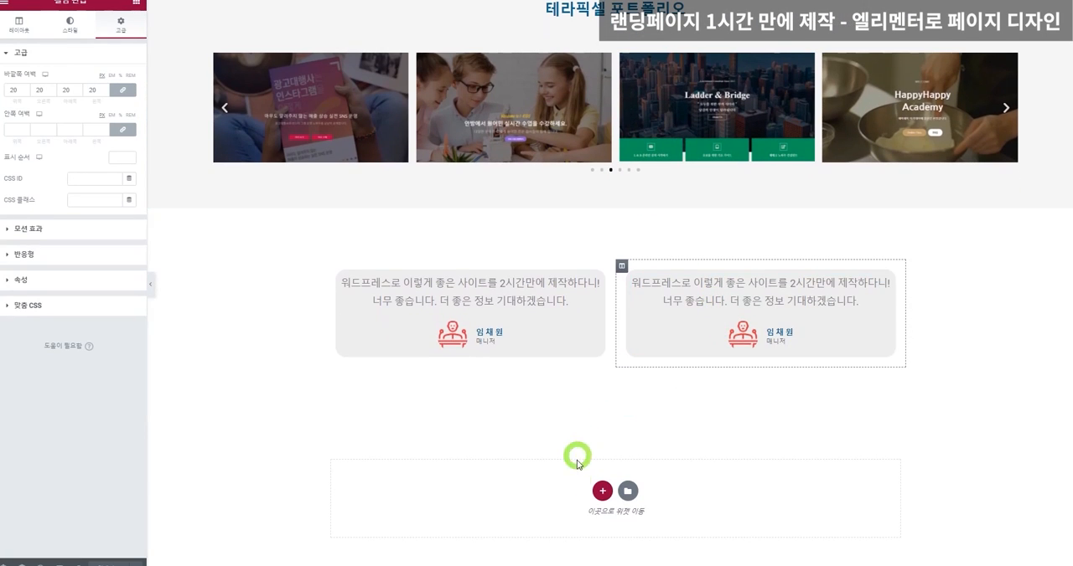
click(600, 492)
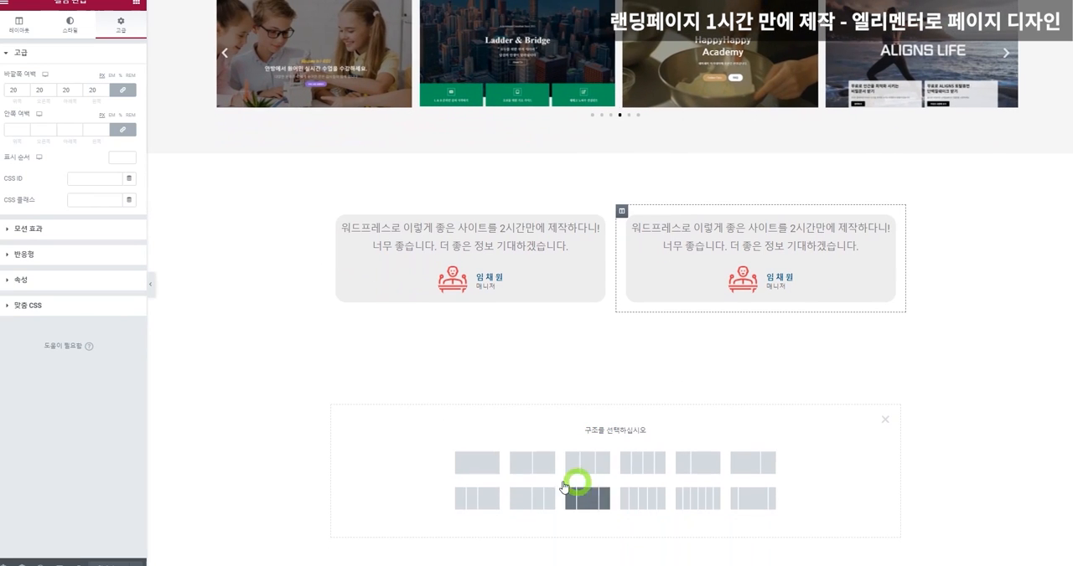
click(479, 465)
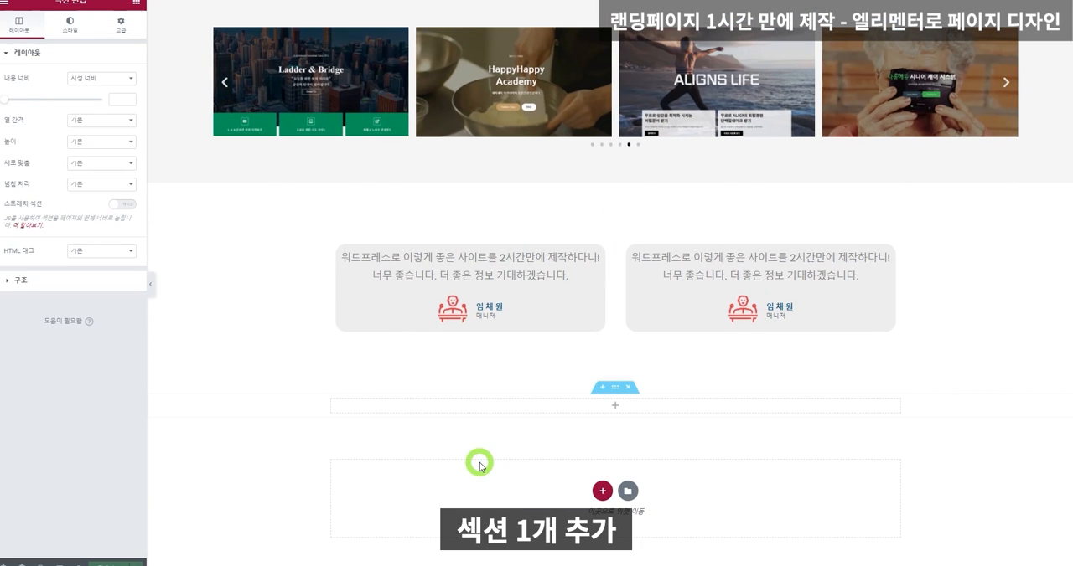
Give the new empty section a classic background image, uploading and inserting the balloon photo timur-garifov-sisZWCDkmwA-unsplash-1.jpg.
right_click(293, 404)
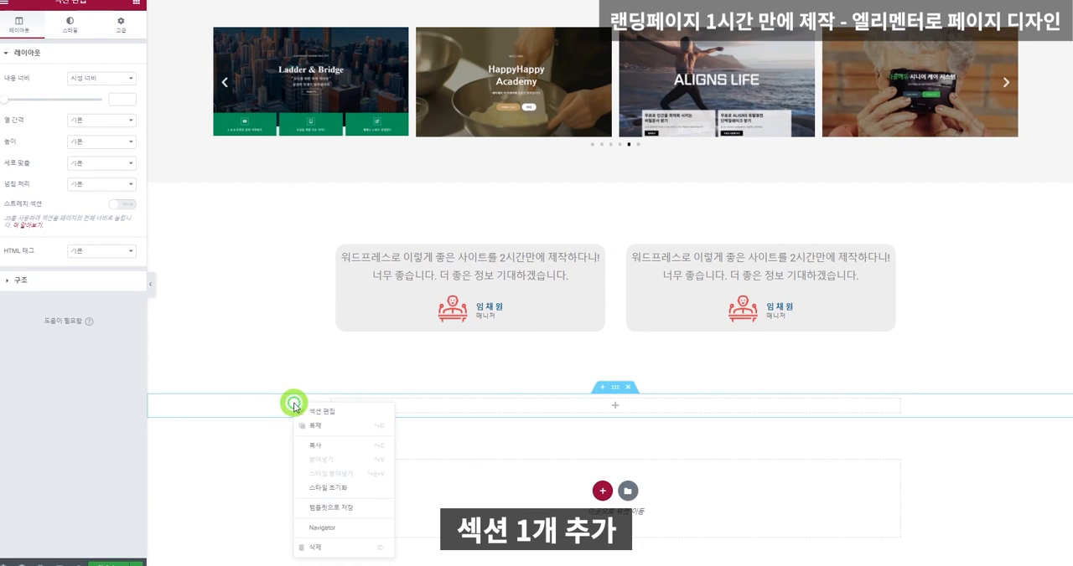
click(319, 413)
click(75, 34)
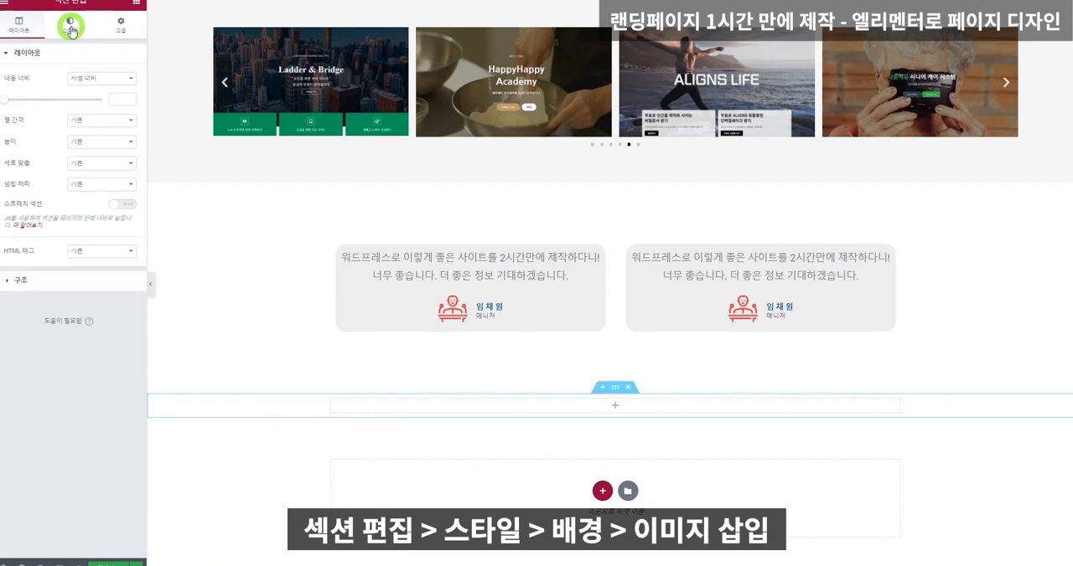
click(85, 101)
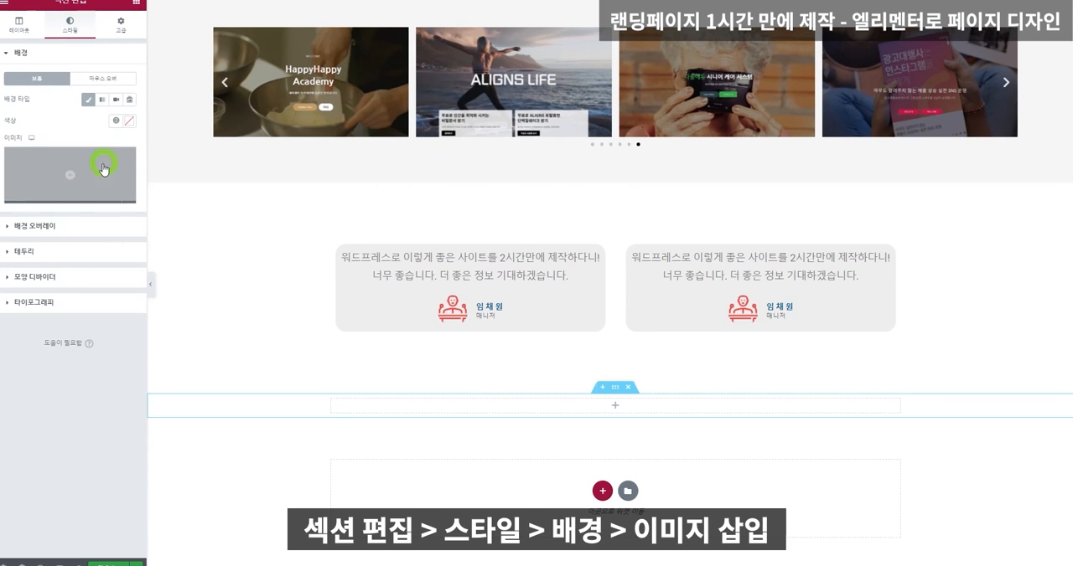
click(80, 174)
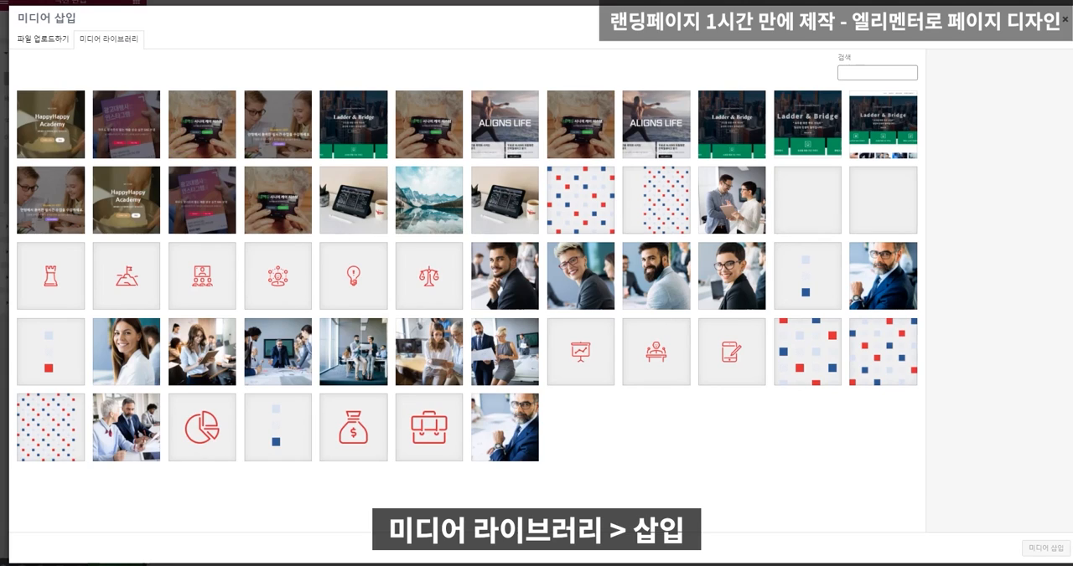
drag(900, 261, 559, 285)
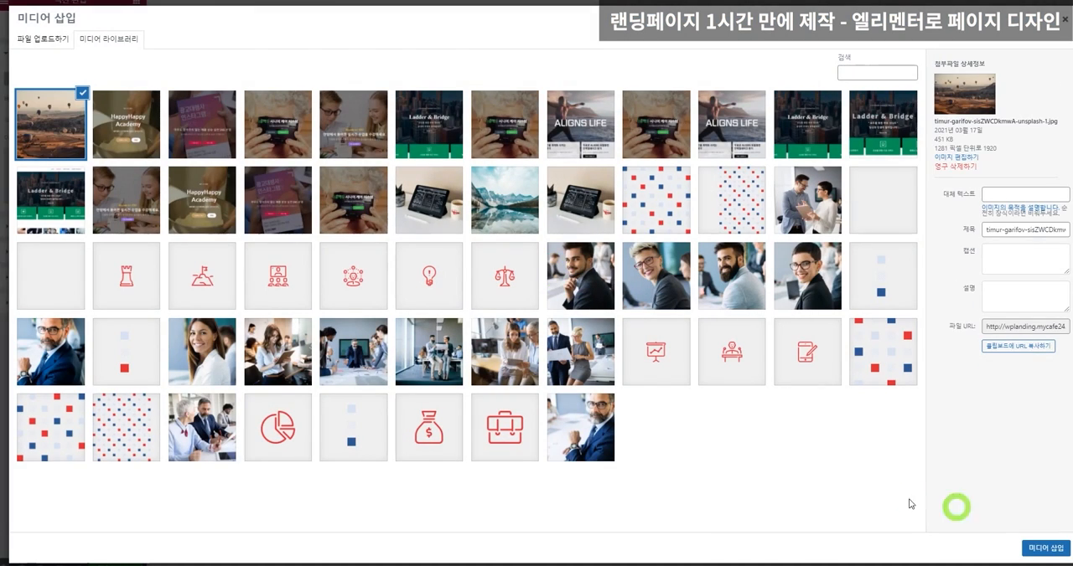
click(1045, 548)
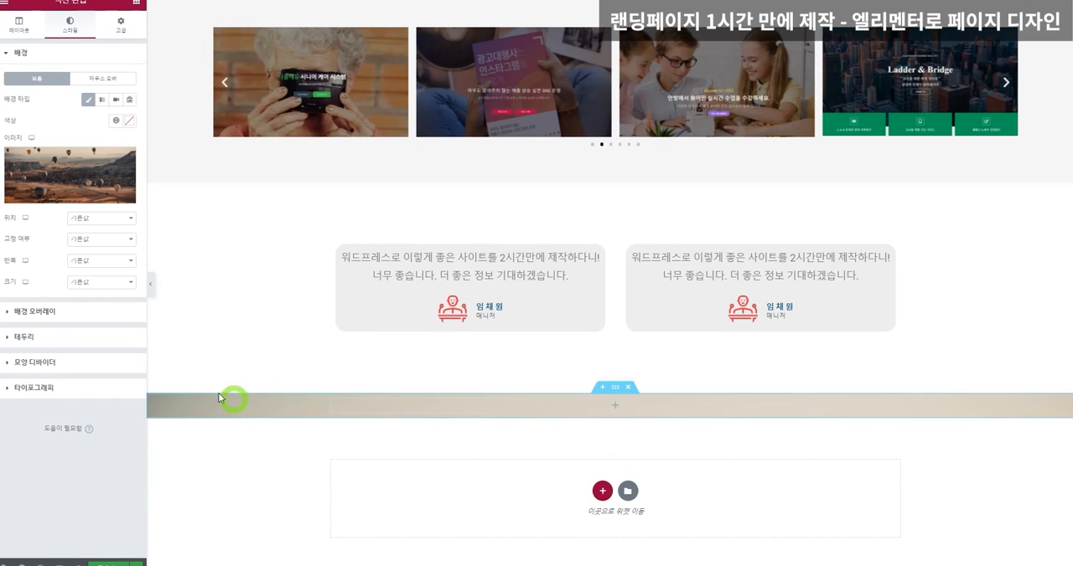
Add a centred heading (제목) reading "지금 당장 워드프레스의 다양한 기능으로 비지니스를 자동화 하세요" to the balloon-image section.
click(136, 4)
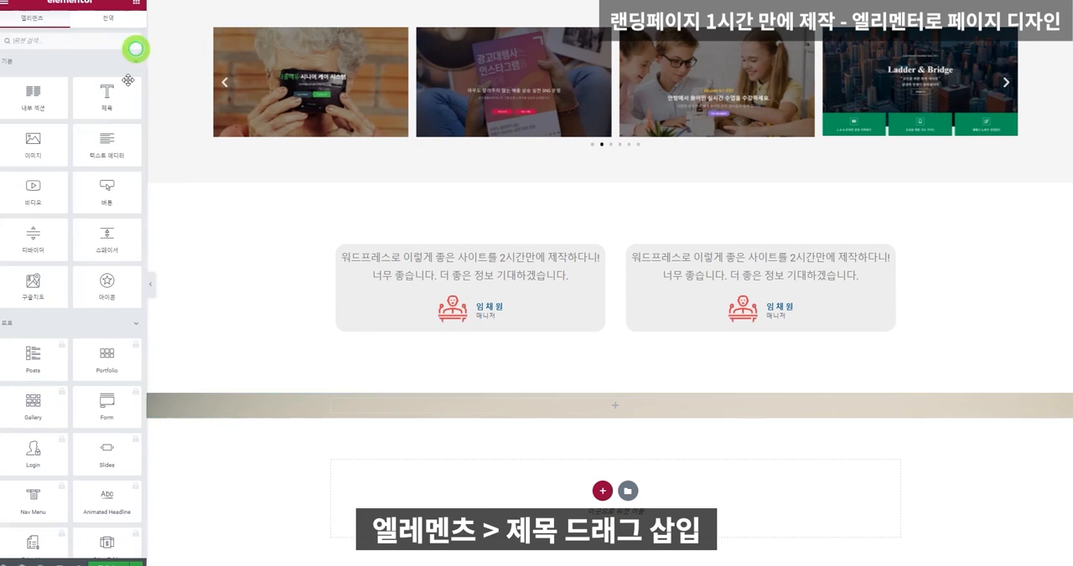
drag(105, 97, 559, 413)
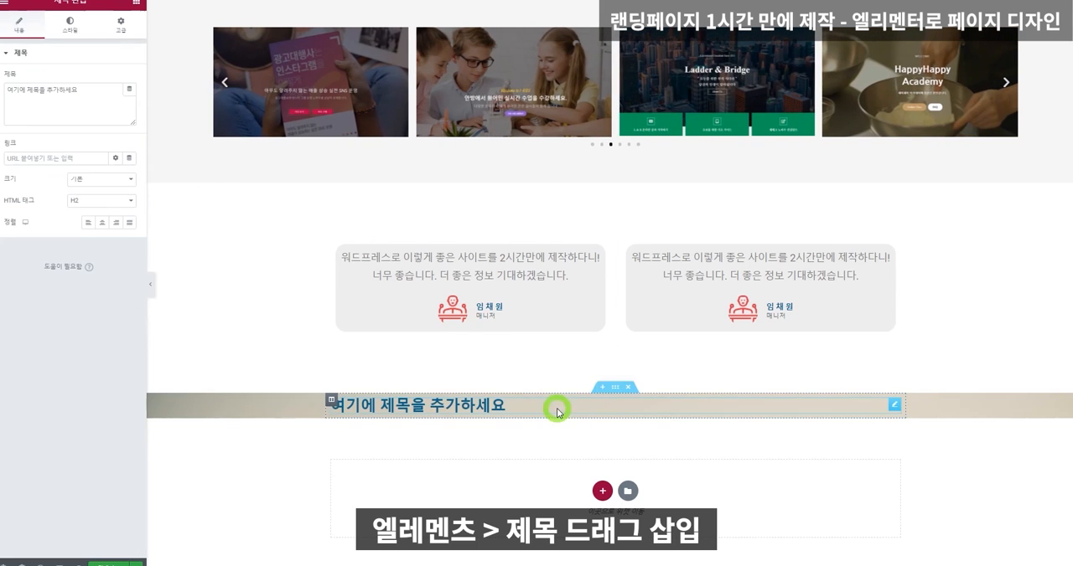
triple_click(95, 88)
text(지금 당장 워드프레스의 다양한 ㄱ)
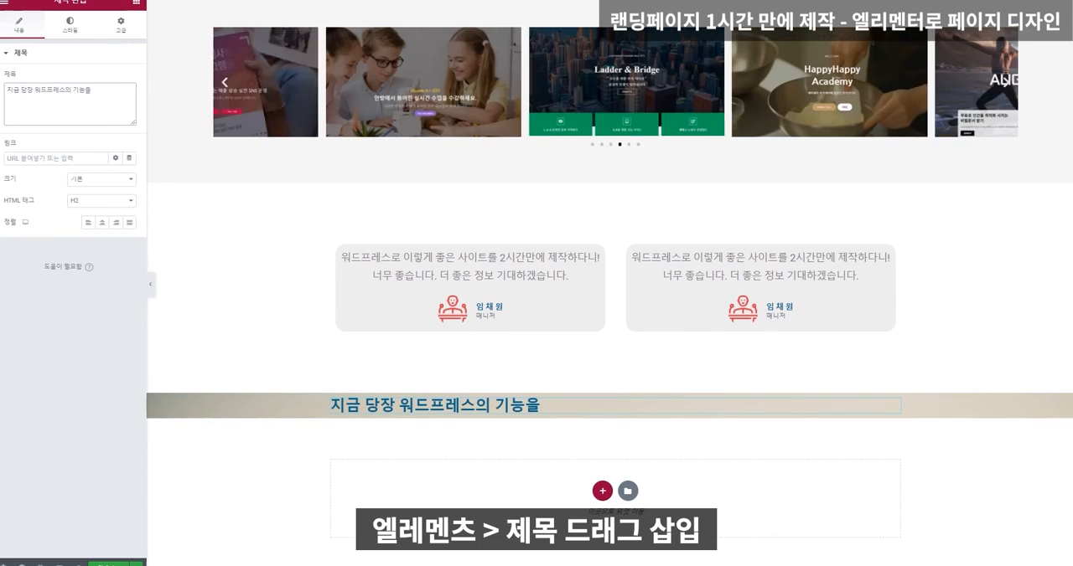
text(기능으로 비즈니스를 자동화 하세요)
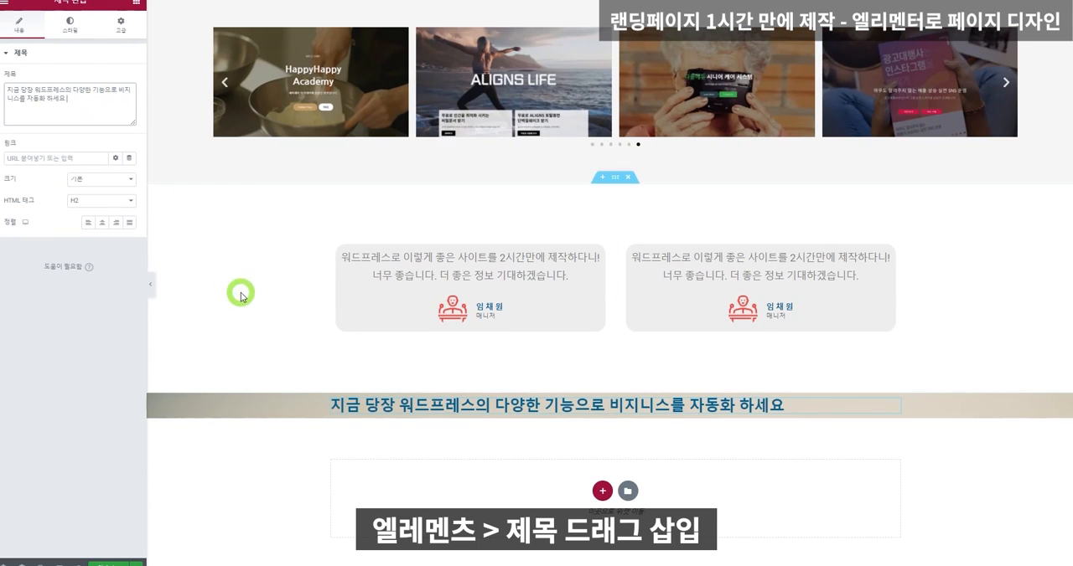
click(102, 222)
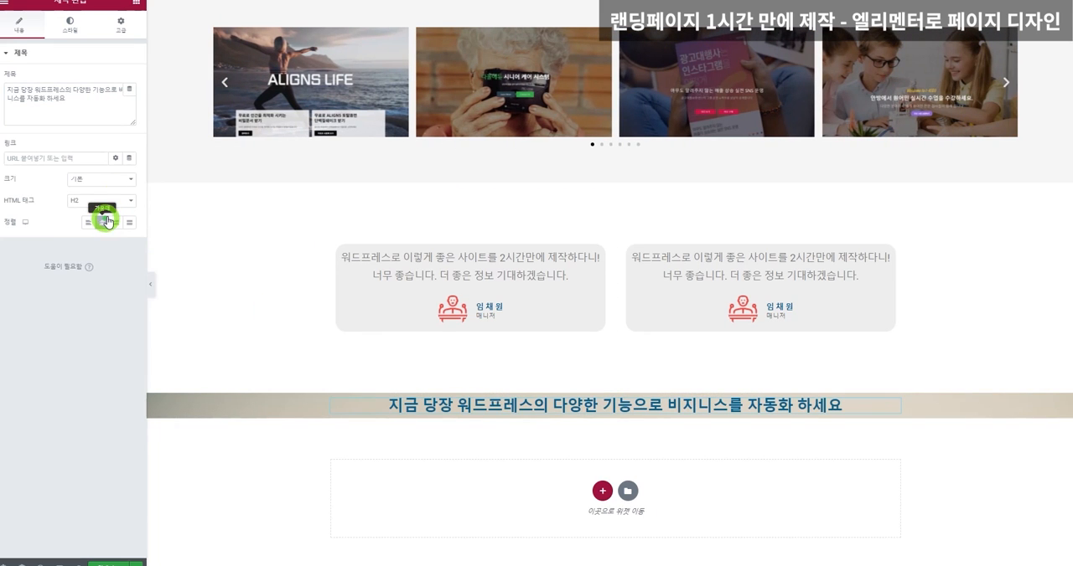
click(71, 23)
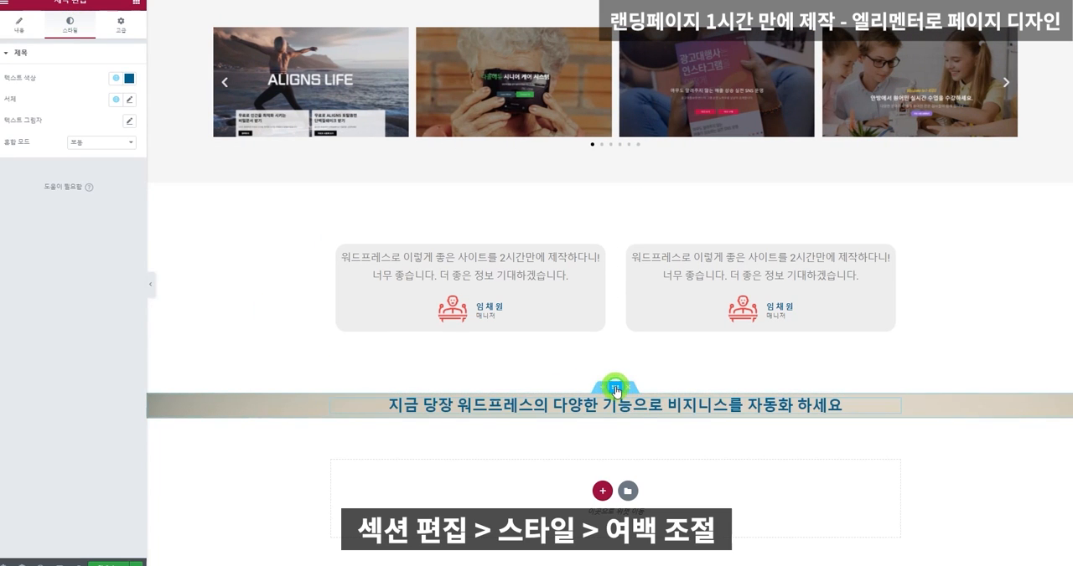
Set the balloon-image section's padding (안쪽 여백) to 150 px on all four sides.
click(616, 390)
click(115, 35)
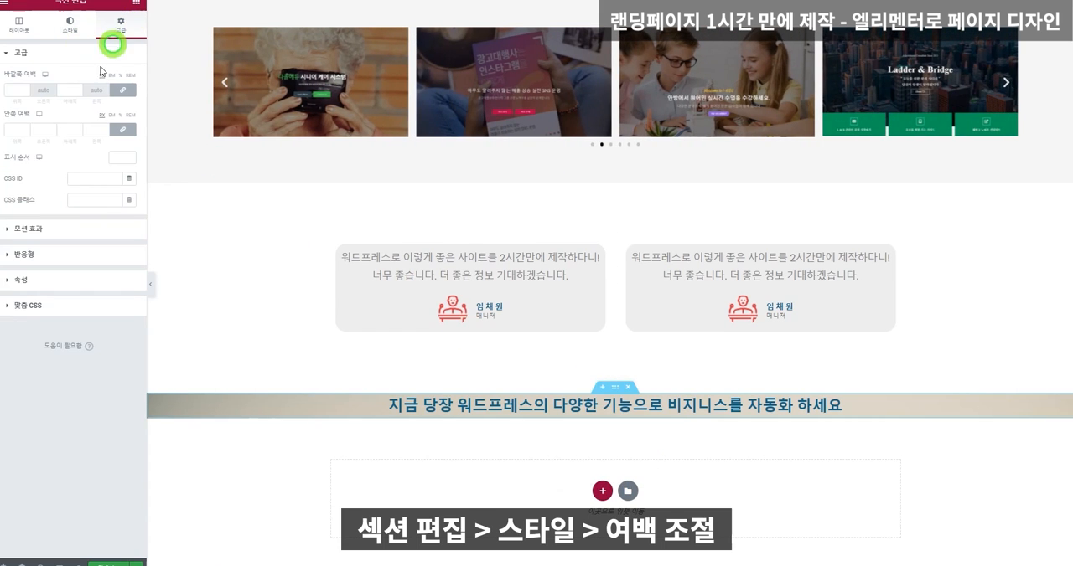
click(24, 132)
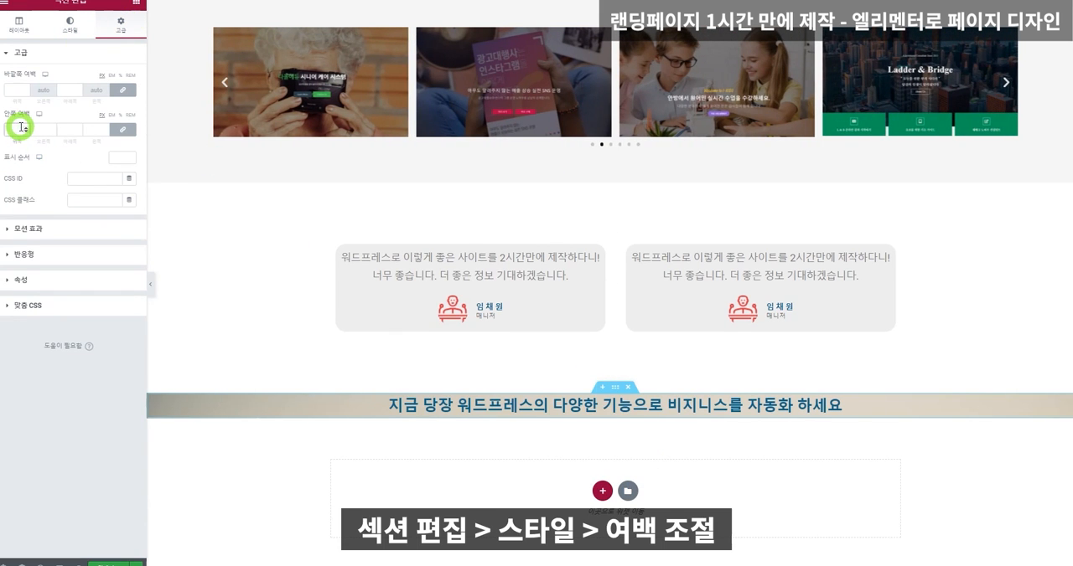
text(100)
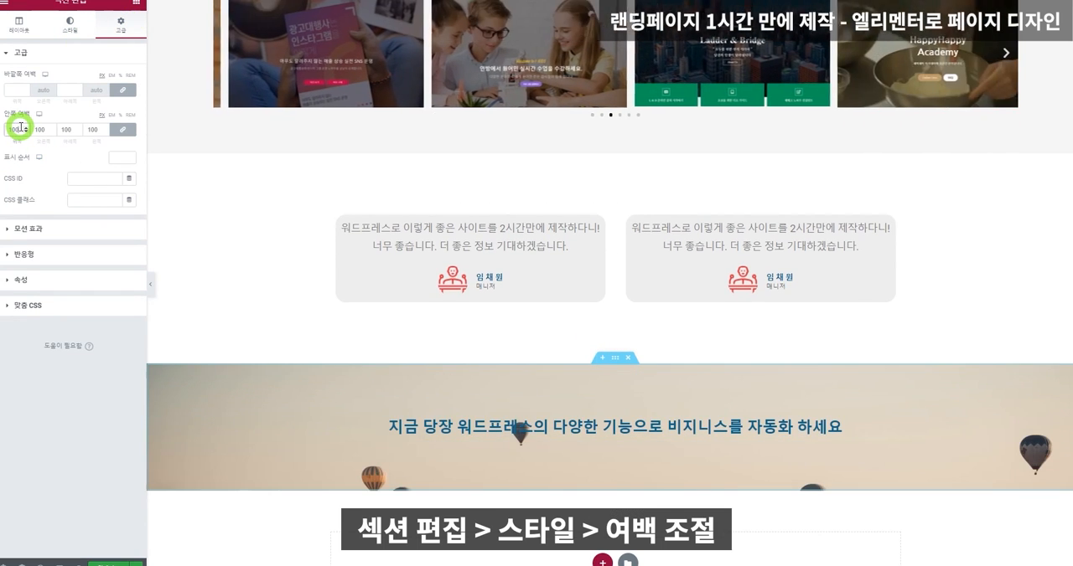
key(BackSpace)
key(BackSpace)
key(BackSpace)
text(150)
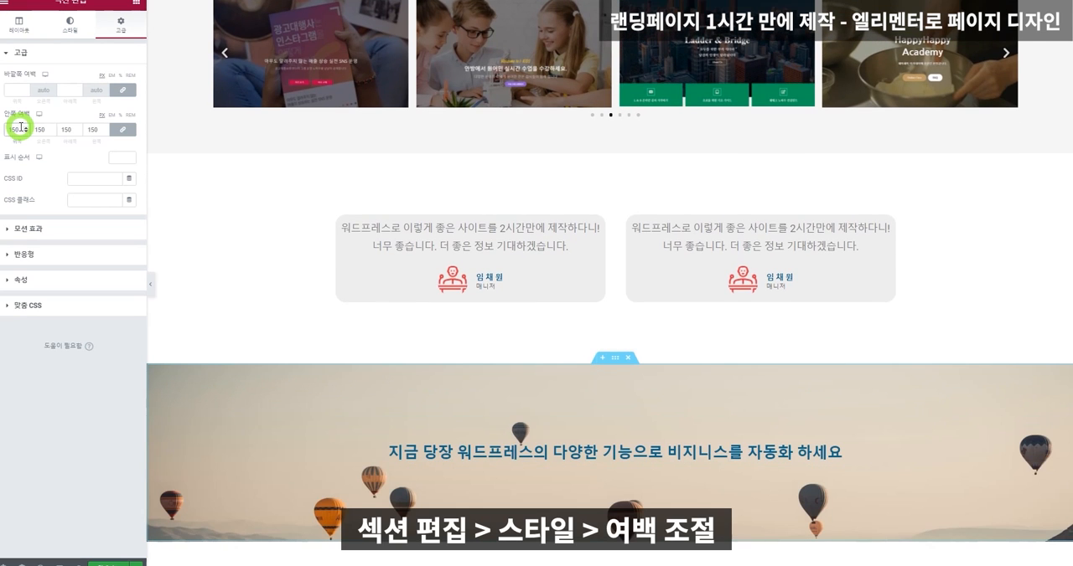
Set the section's background image position (위치) to 정 가운데 and its attachment (고정 여부) to 고정, and check the scrolling effect.
scroll(435, 150, down, 2)
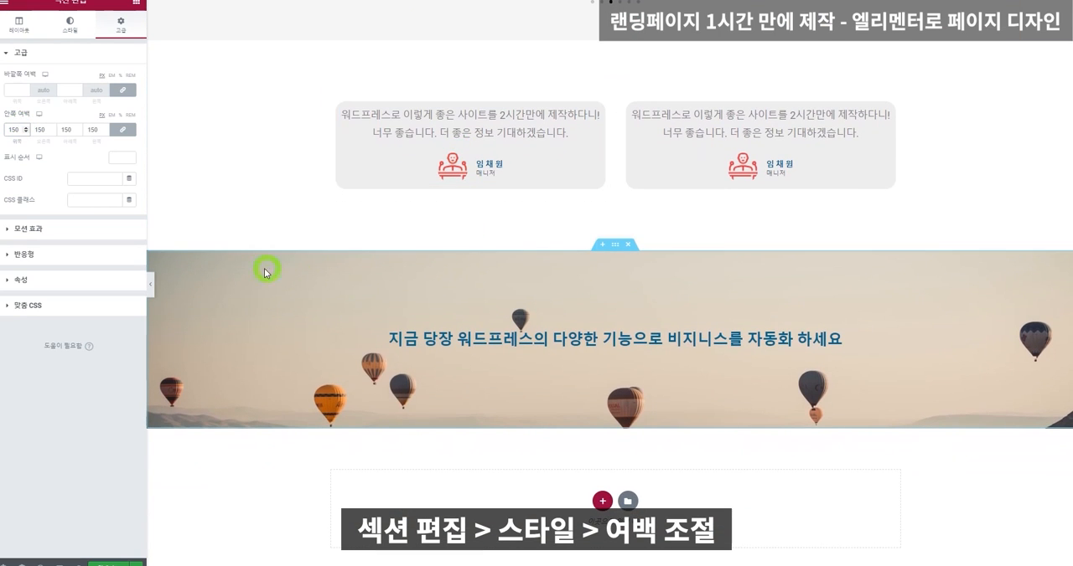
click(64, 25)
click(91, 219)
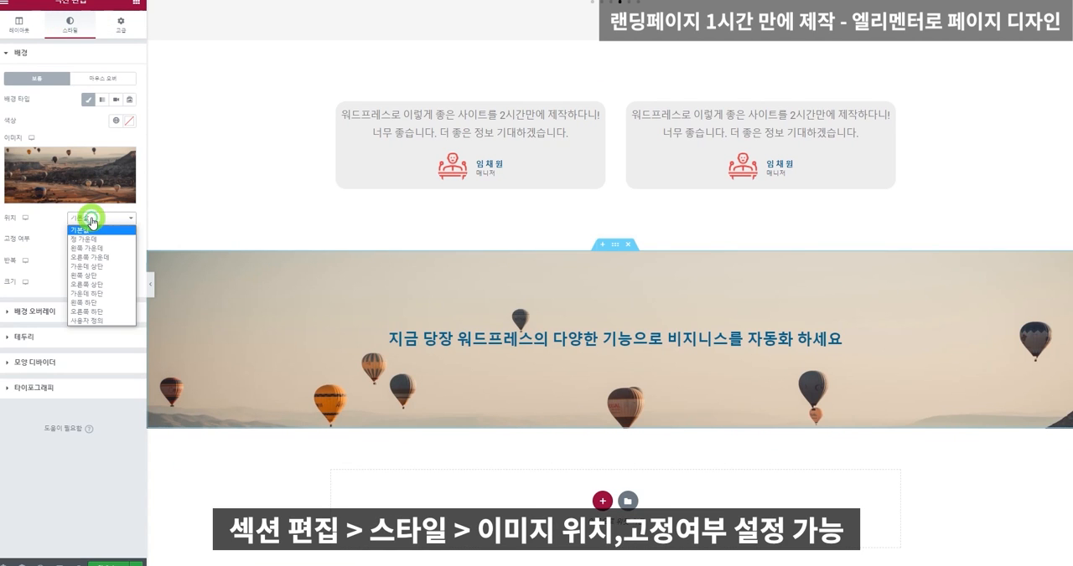
click(92, 240)
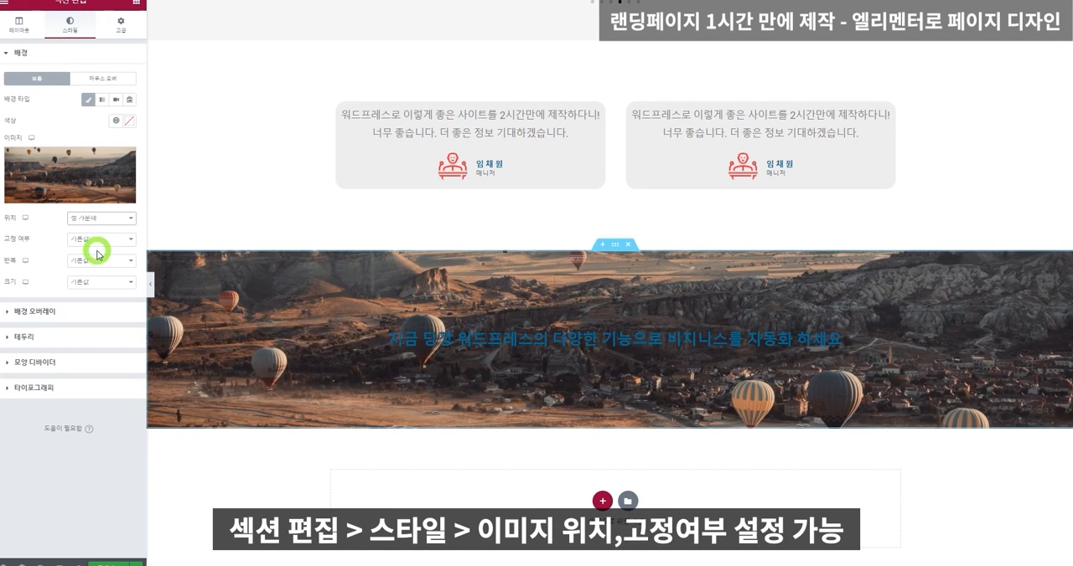
click(99, 241)
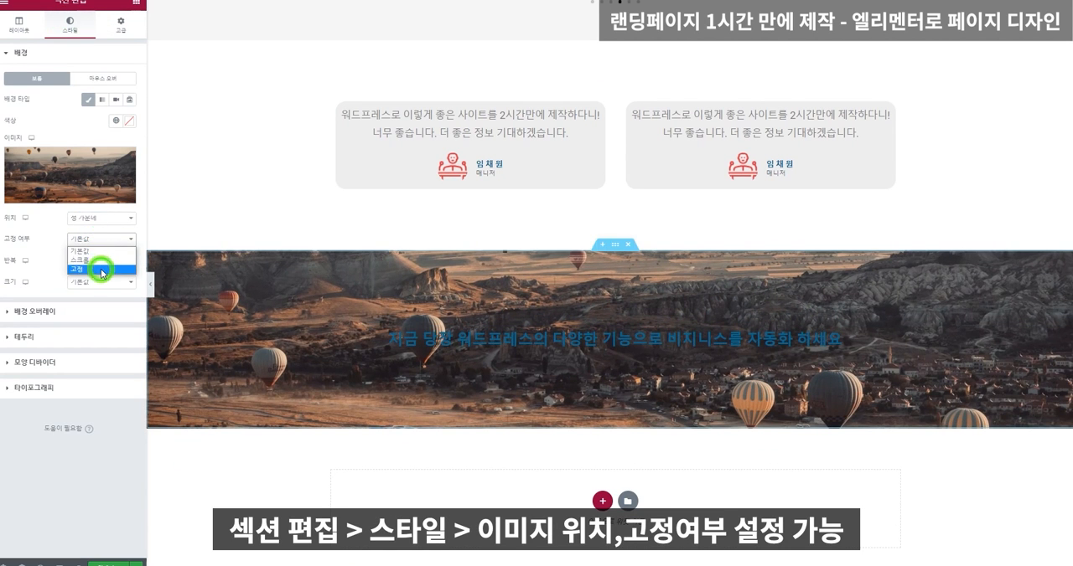
click(94, 270)
scroll(597, 313, up, 3)
scroll(601, 307, down, 3)
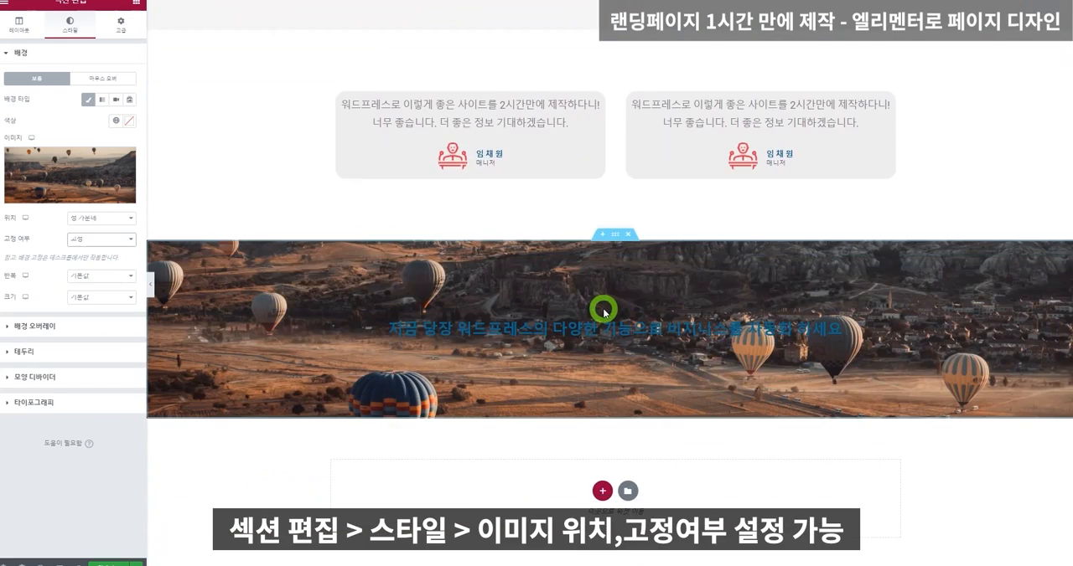
scroll(601, 307, up, 4)
scroll(603, 310, down, 4)
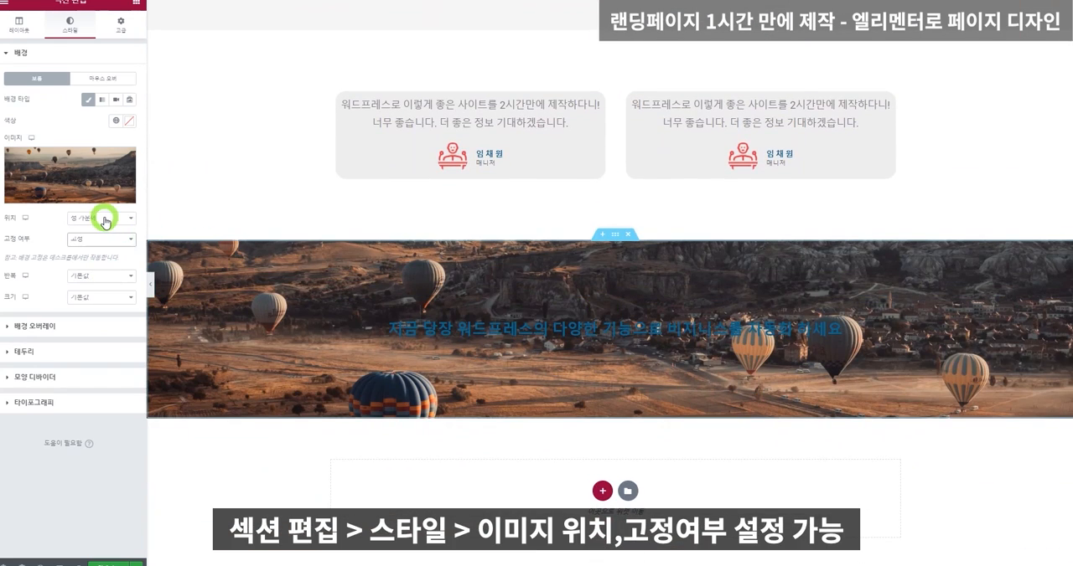
Set the section's background image position to 가운데 상단 and check it while scrolling the page.
click(102, 219)
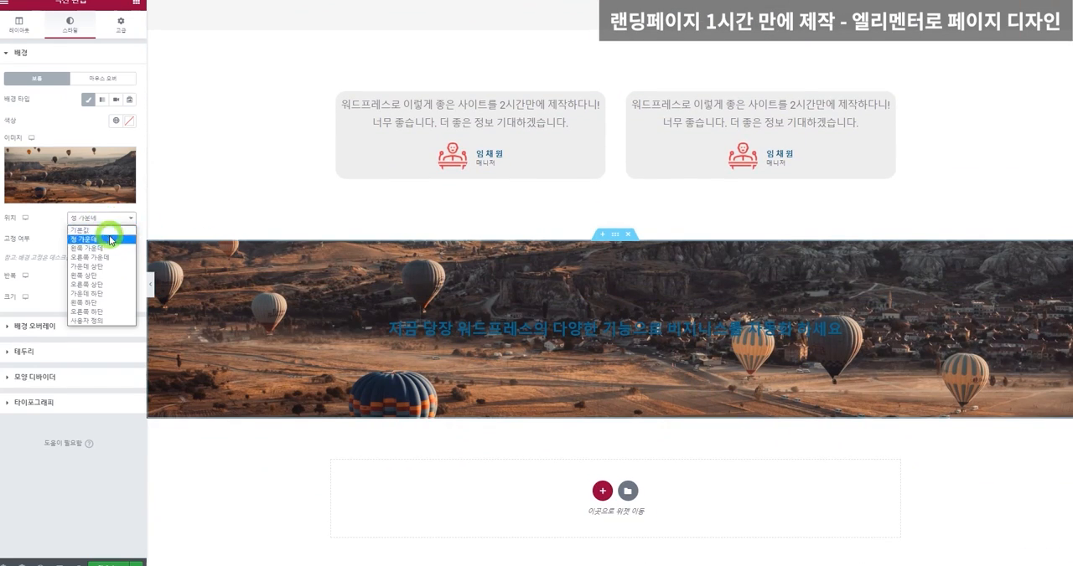
click(104, 267)
scroll(639, 299, up, 3)
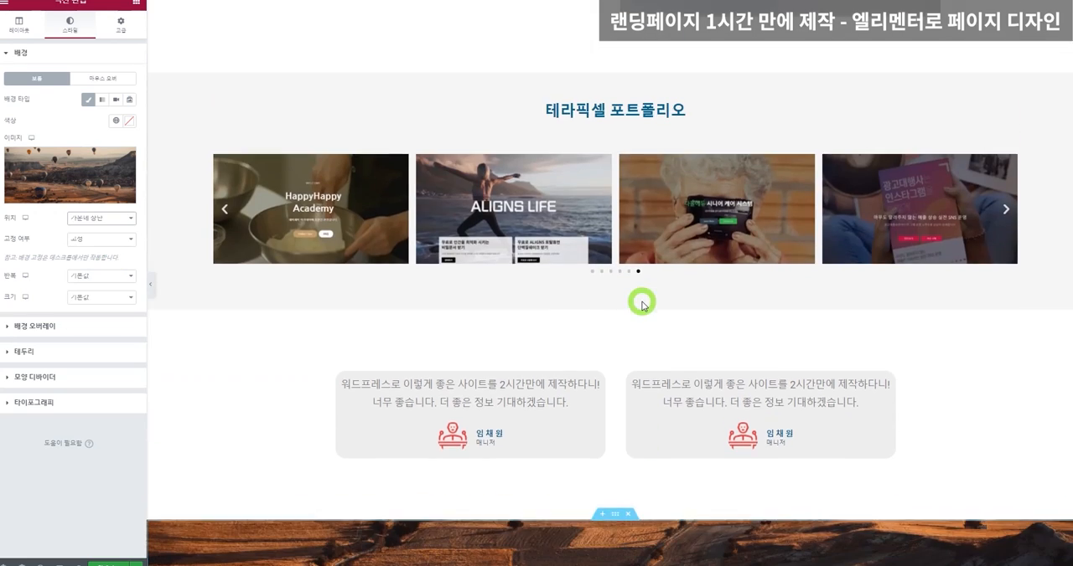
scroll(641, 302, down, 3)
scroll(641, 302, up, 8)
scroll(641, 301, down, 7)
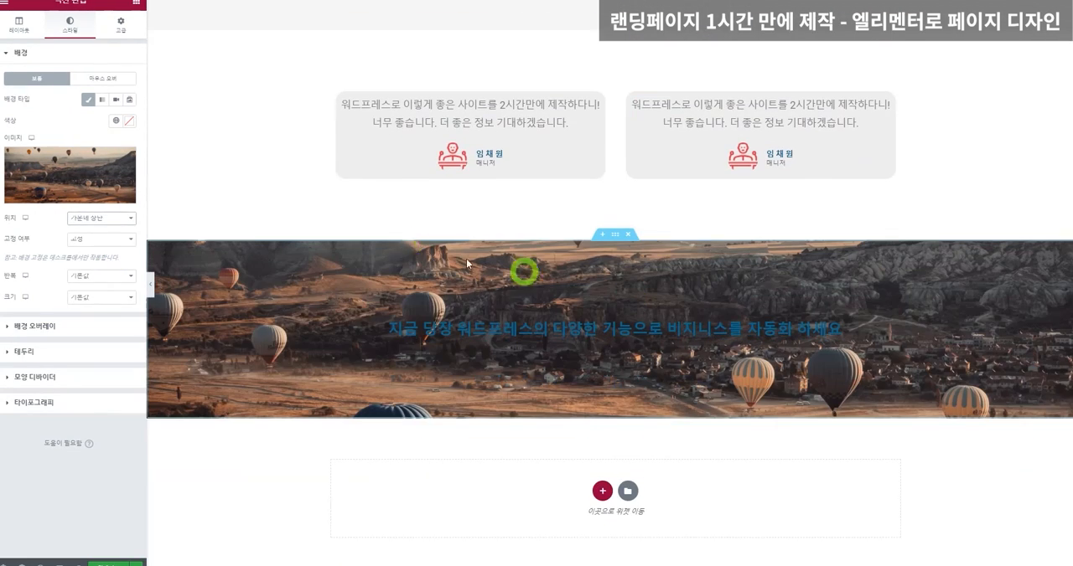
Switch the background image position to 사용자 정의 and set its vertical position (세로 위치) to 314 px.
click(93, 221)
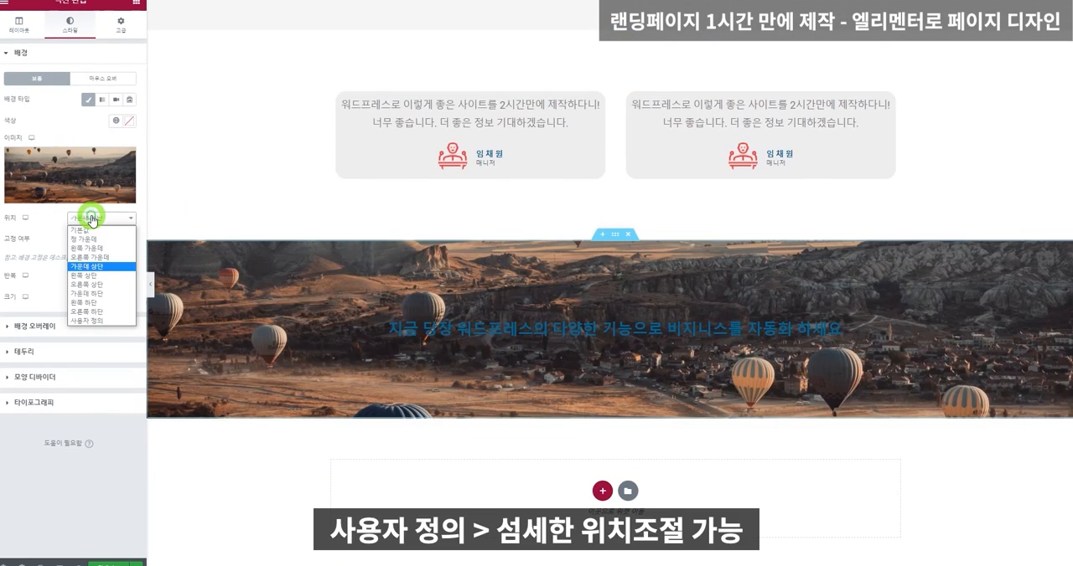
click(97, 312)
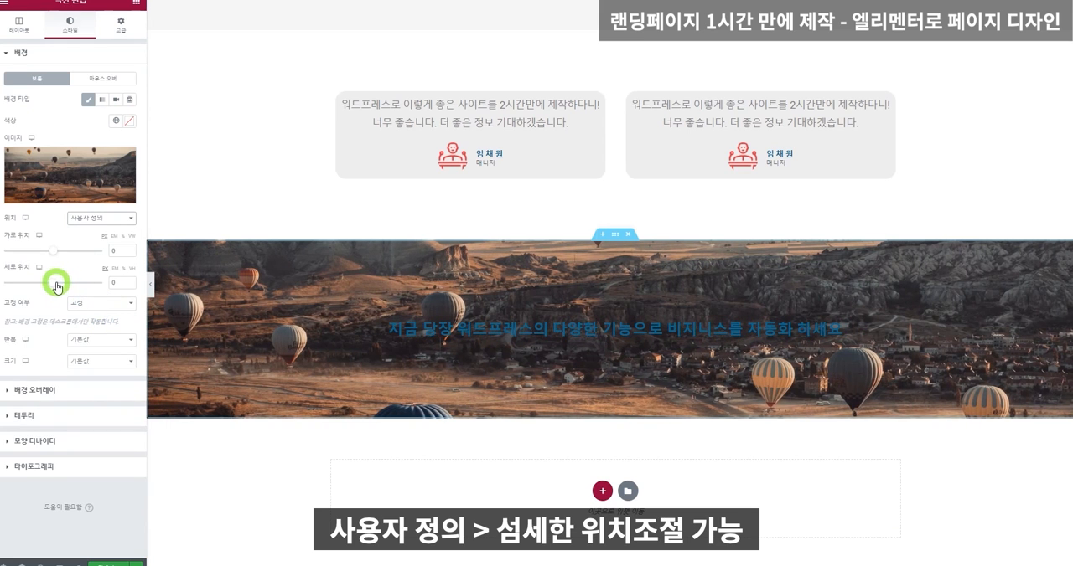
drag(57, 287, 75, 288)
Set the balloon-image section's padding (안쪽 여백) to 200 px on all four sides.
right_click(442, 282)
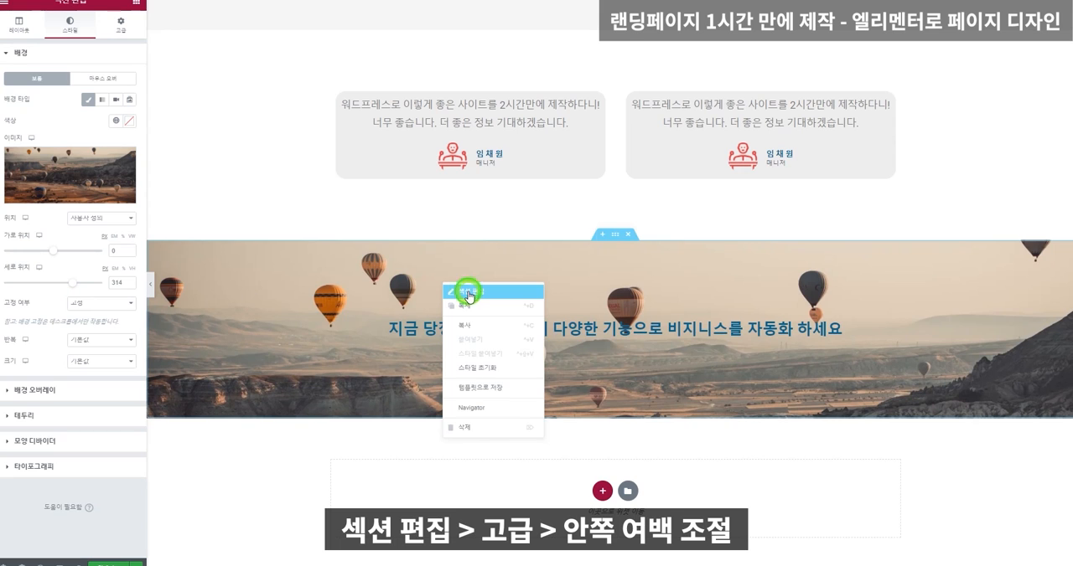
click(467, 292)
click(121, 25)
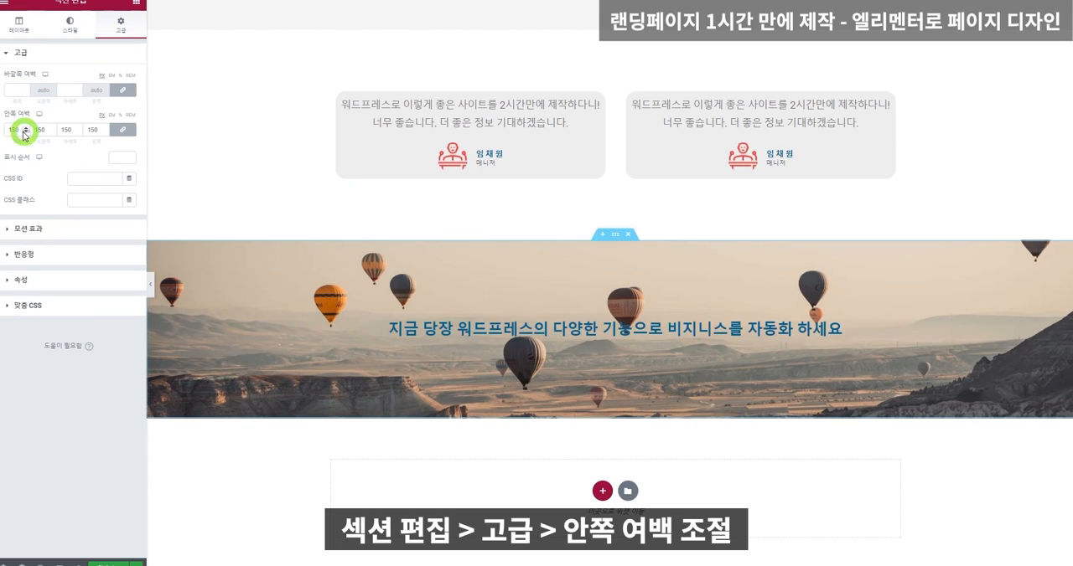
text(200)
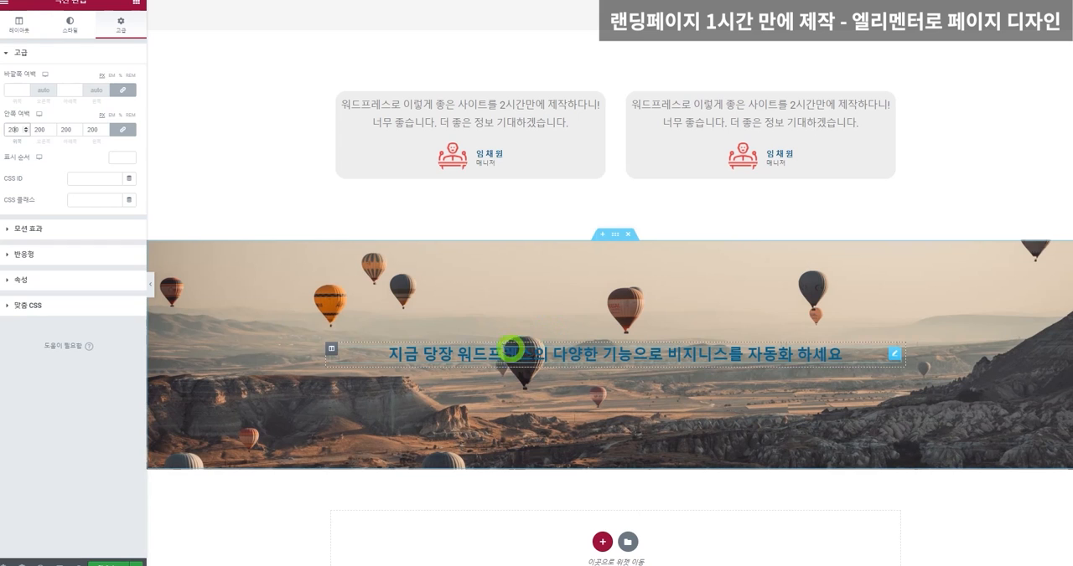
Add a classic background overlay (배경 오버레이) in black #000000 to the balloon-image section.
click(615, 235)
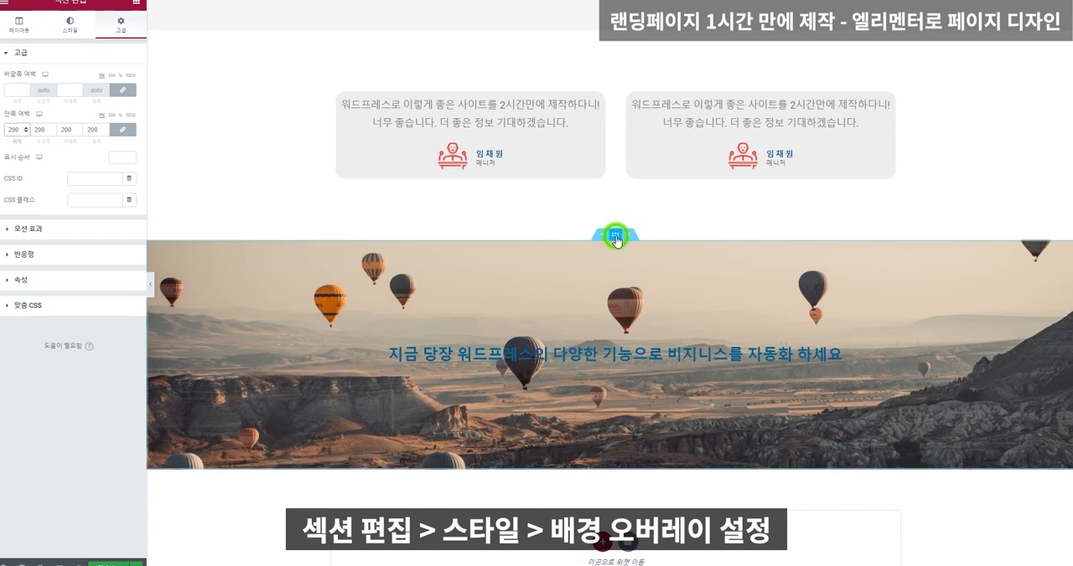
click(70, 24)
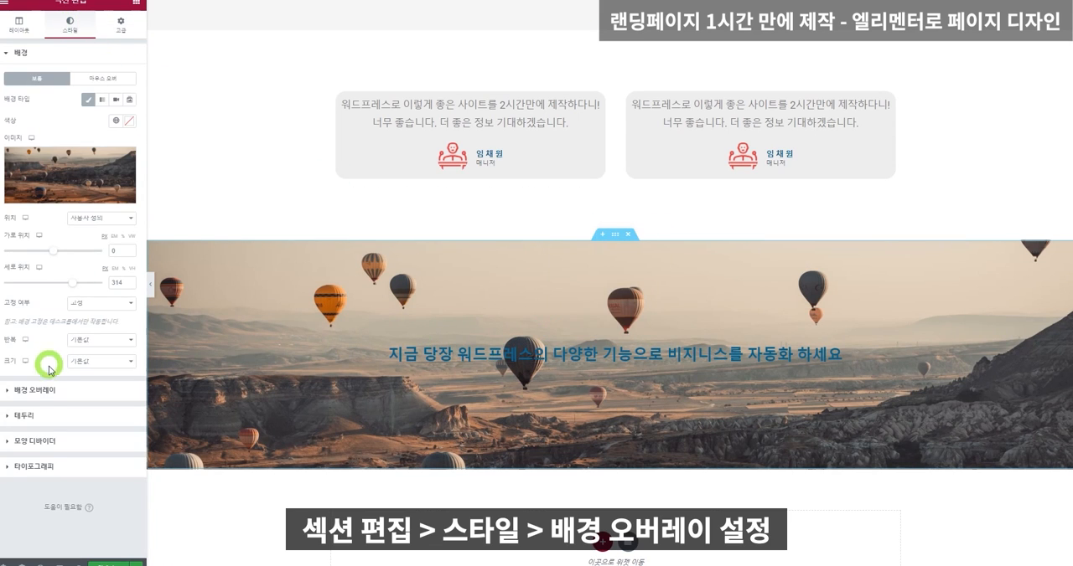
click(46, 392)
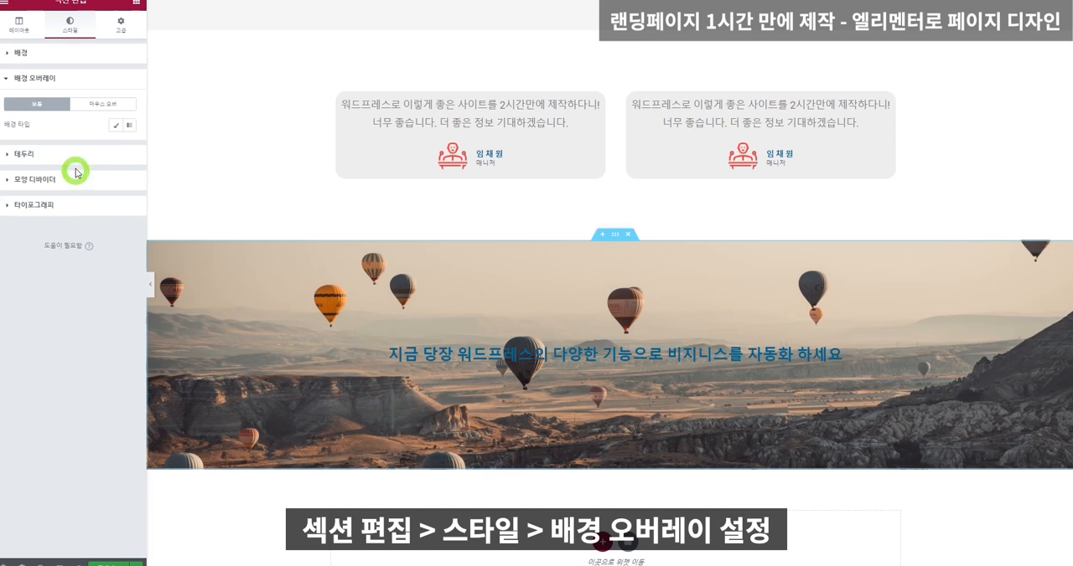
click(115, 125)
click(129, 146)
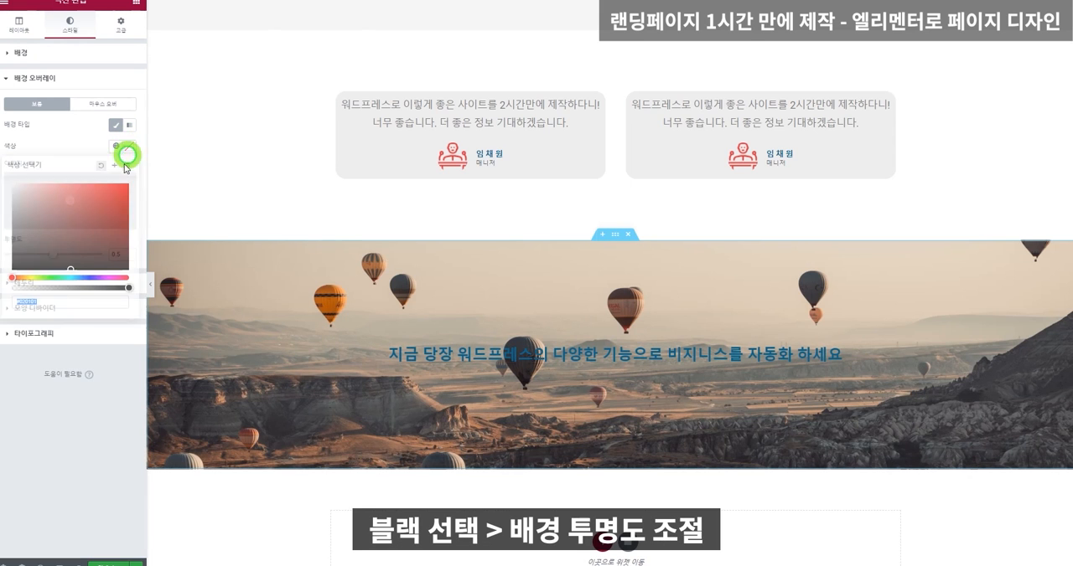
click(12, 268)
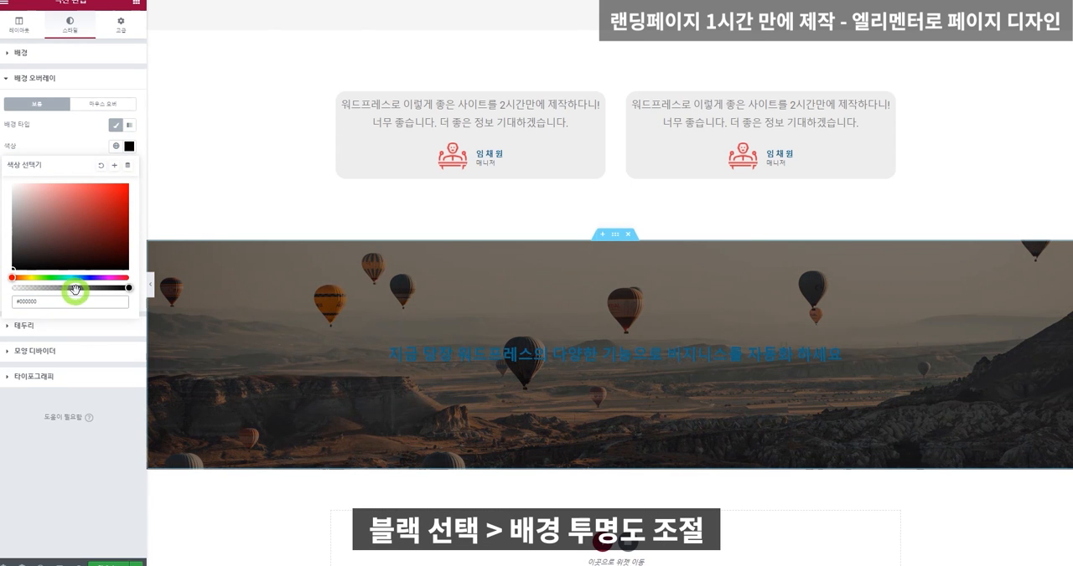
Make the balloon section's black overlay semi-transparent and set its heading's text color to white #FFFFFF.
drag(75, 290, 57, 288)
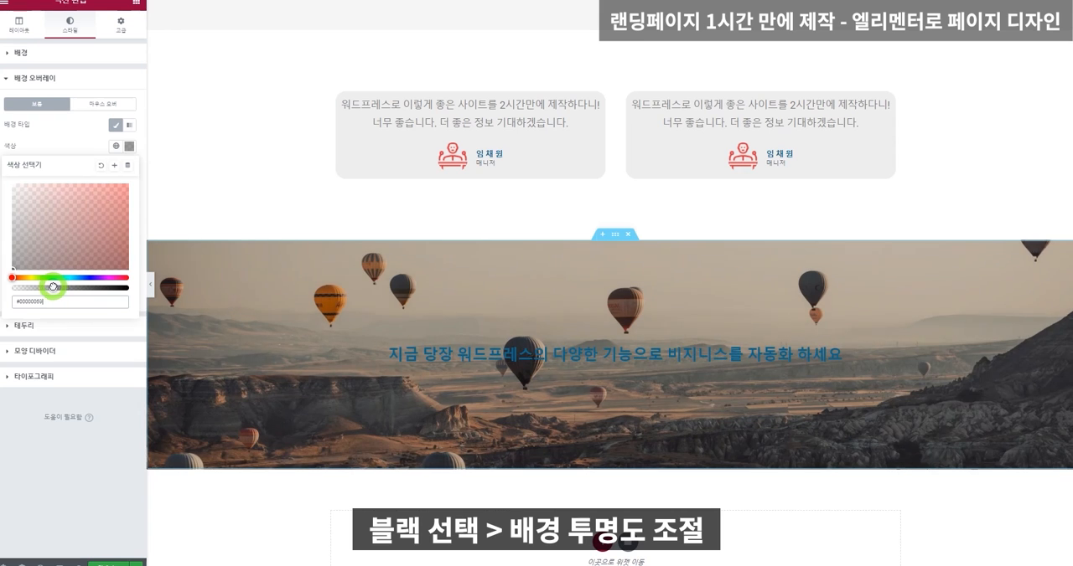
click(507, 359)
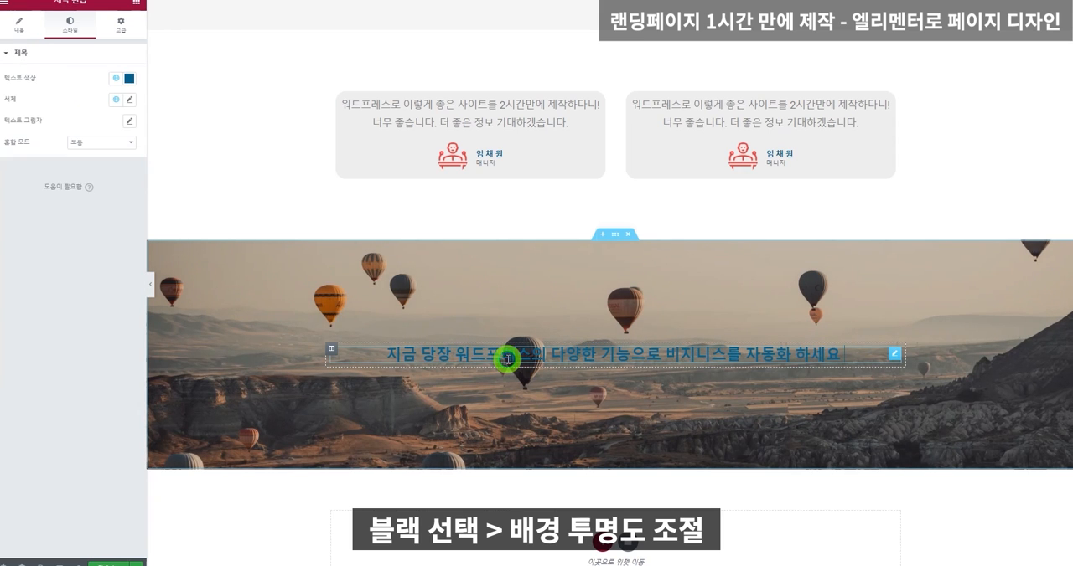
click(129, 78)
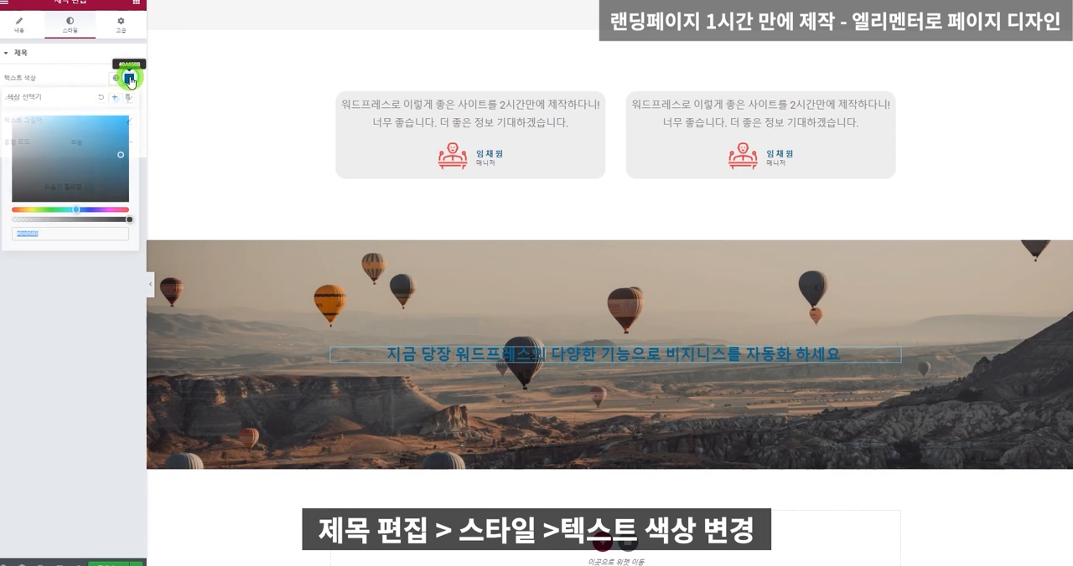
click(11, 127)
drag(11, 127, 12, 116)
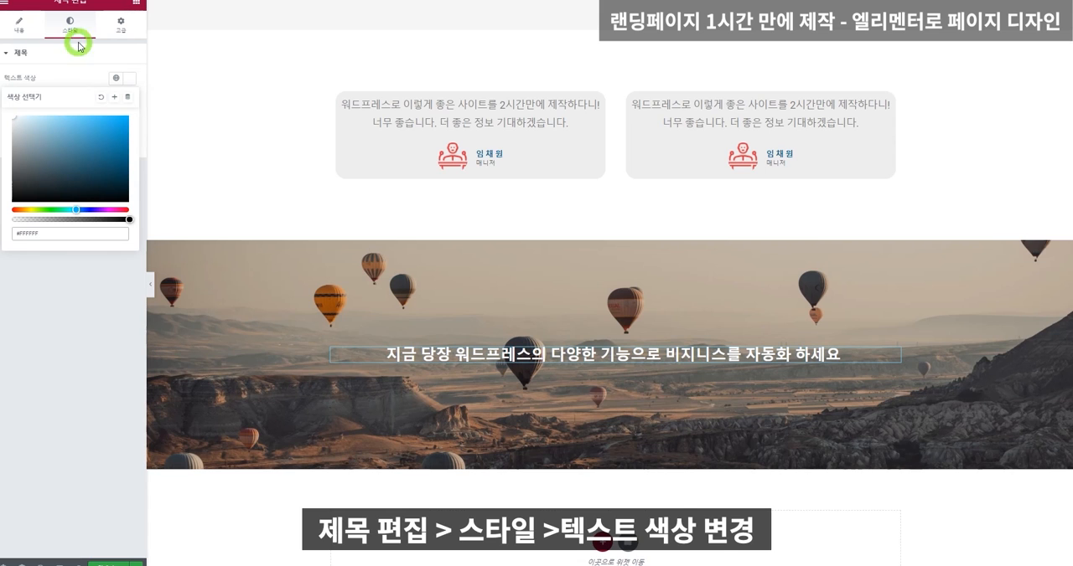
Add a centered heading (제목) widget reading 테라픽셀 스튜디오 below the balloon section's existing heading.
click(137, 6)
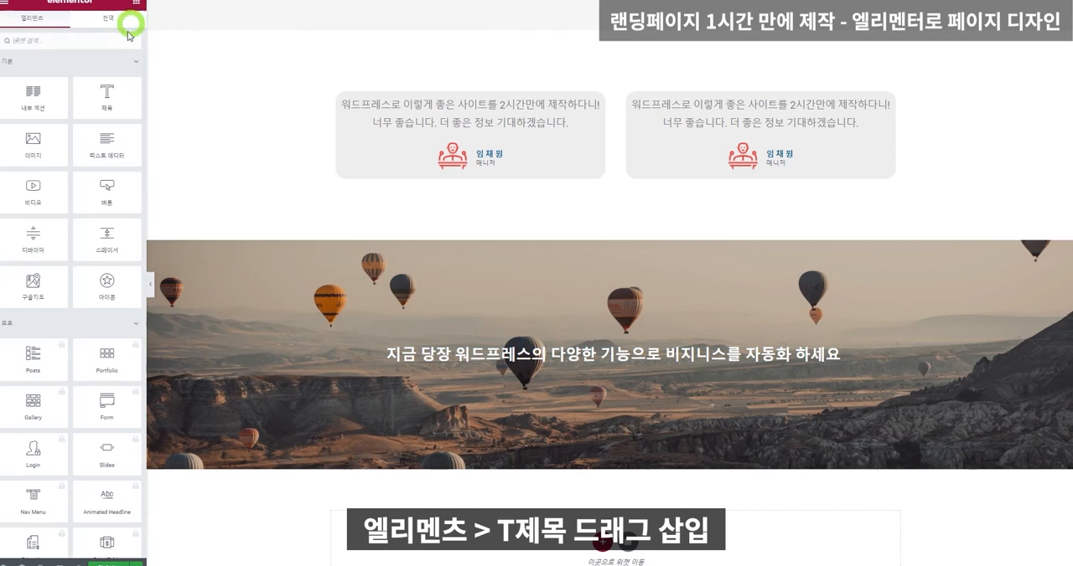
drag(105, 111, 608, 362)
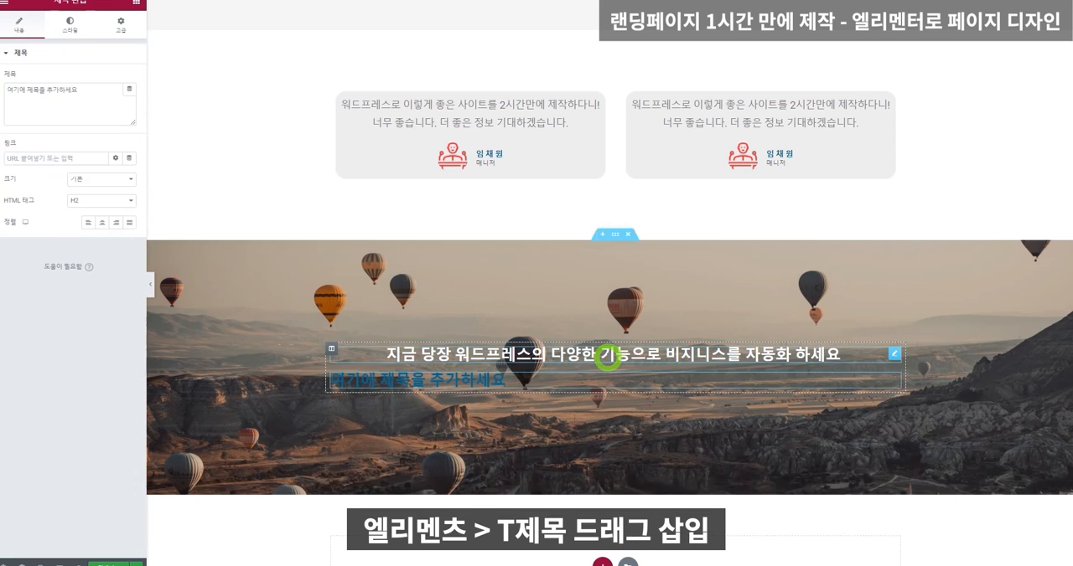
click(102, 224)
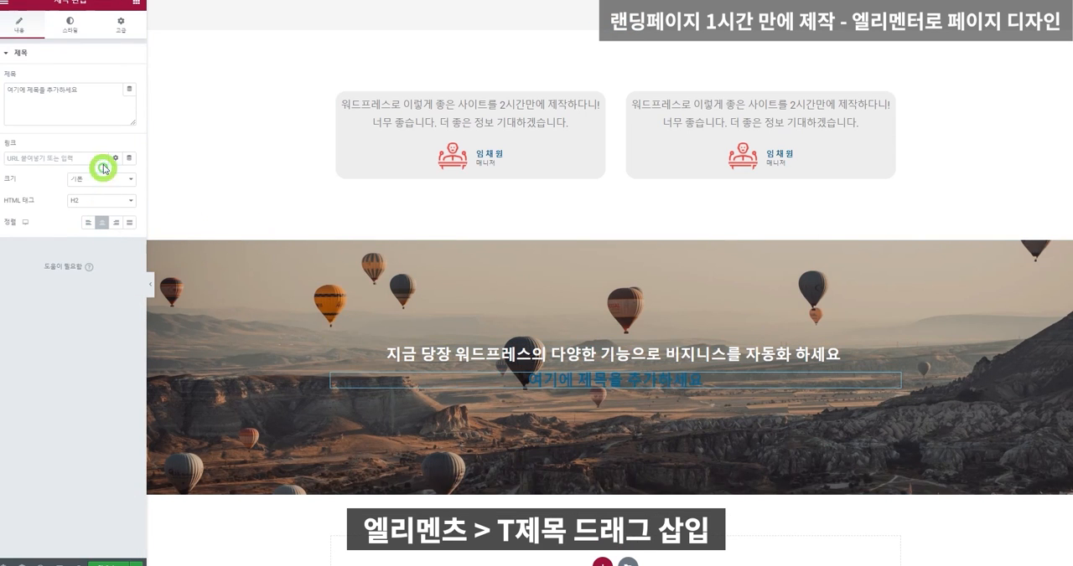
triple_click(96, 94)
text(테라픽셀 스튜디오)
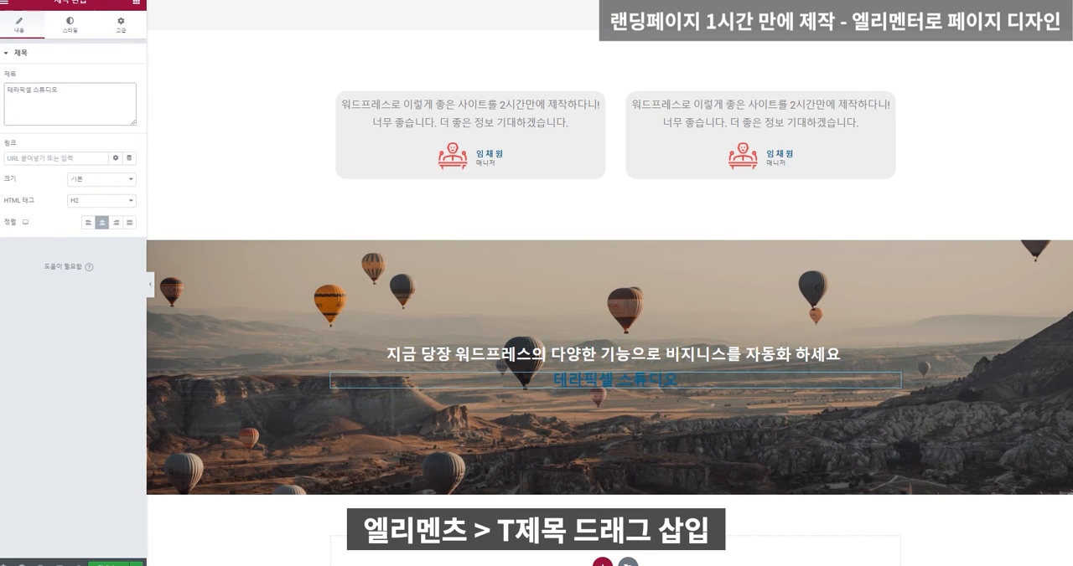
drag(81, 85, 9, 87)
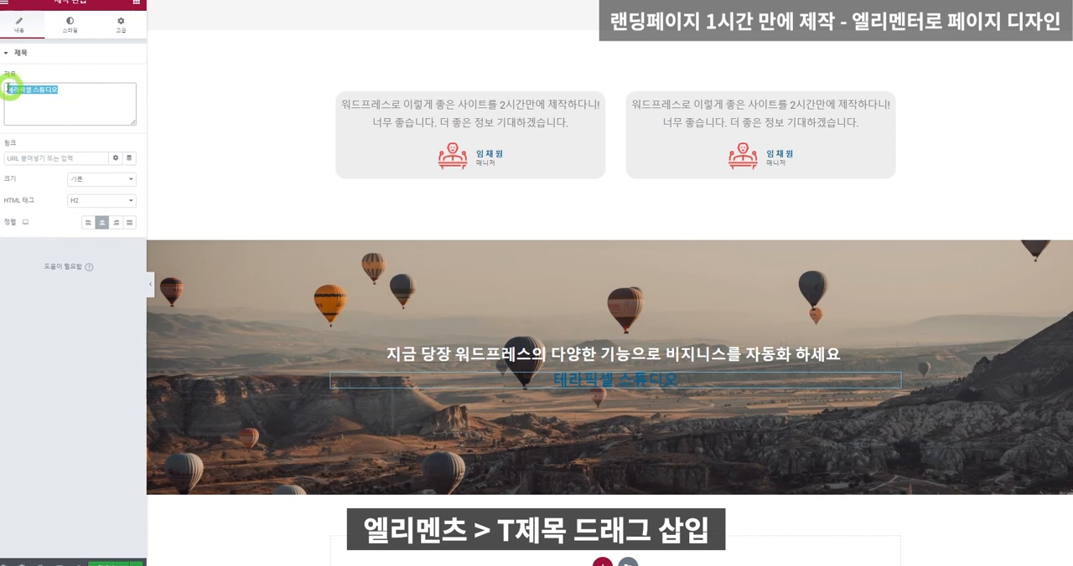
Style the 테라픽셀 스튜디오 heading with translucent white text #FFFFFFD1 and font weight (굵기) 400.
click(84, 22)
click(128, 78)
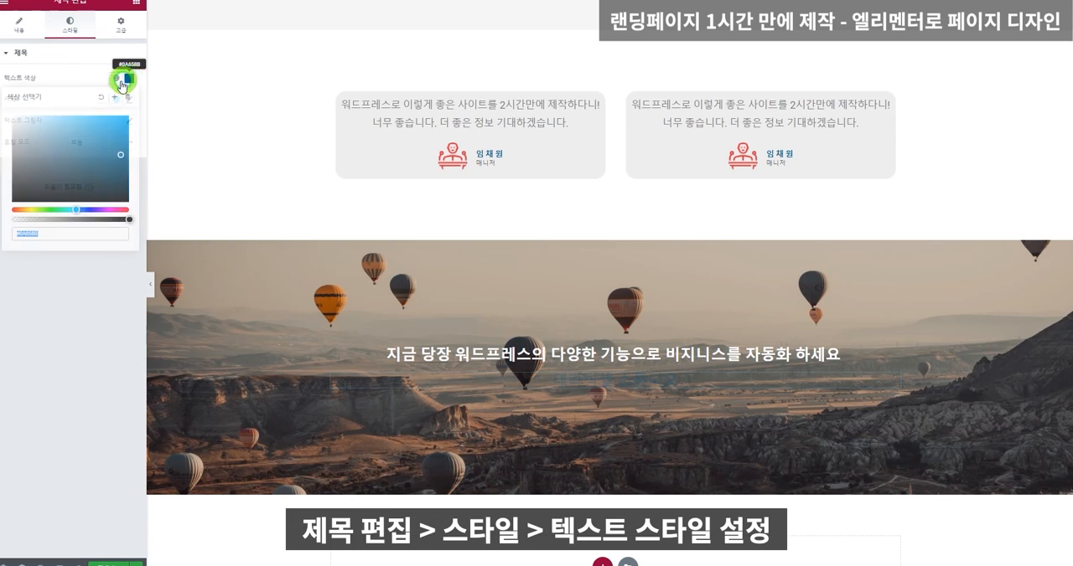
drag(66, 131, 1, 114)
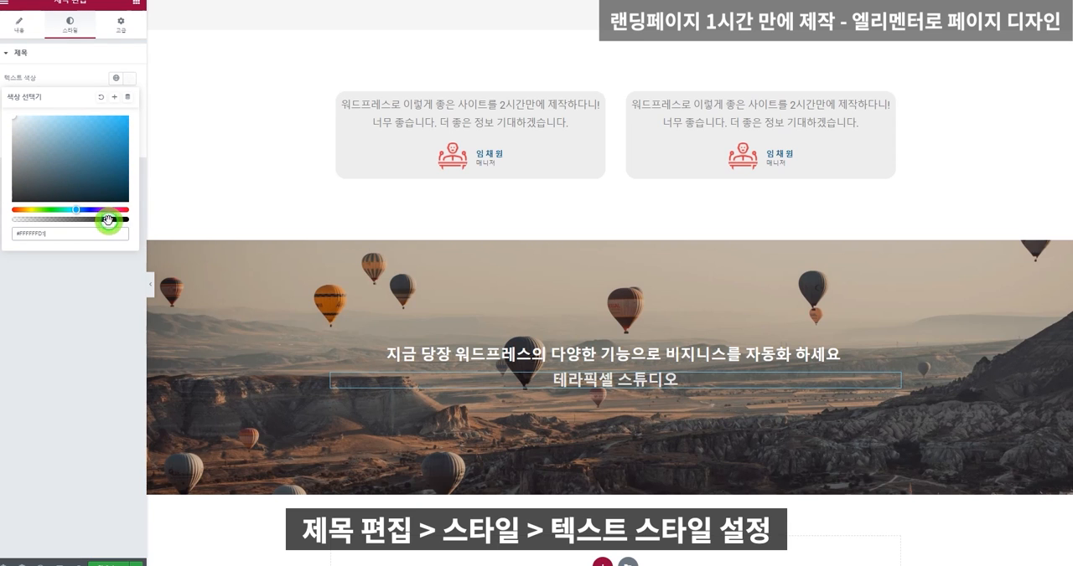
click(91, 323)
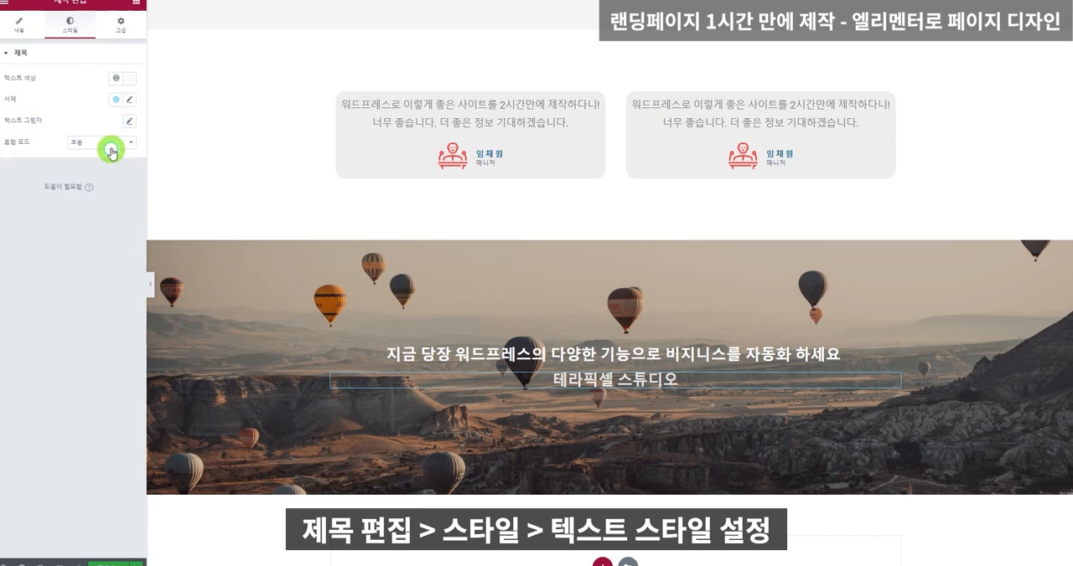
click(129, 102)
click(107, 199)
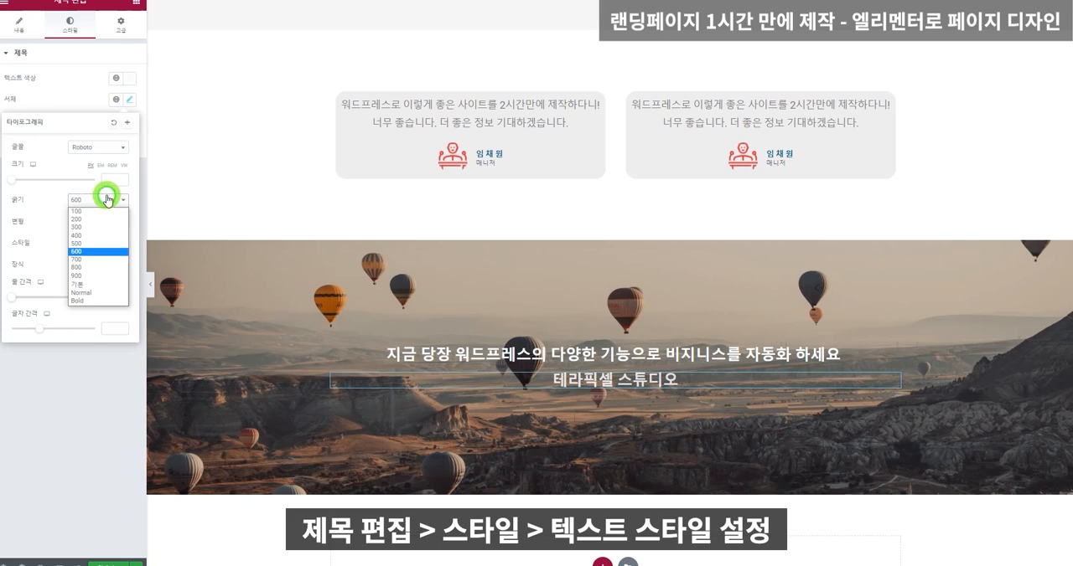
click(98, 235)
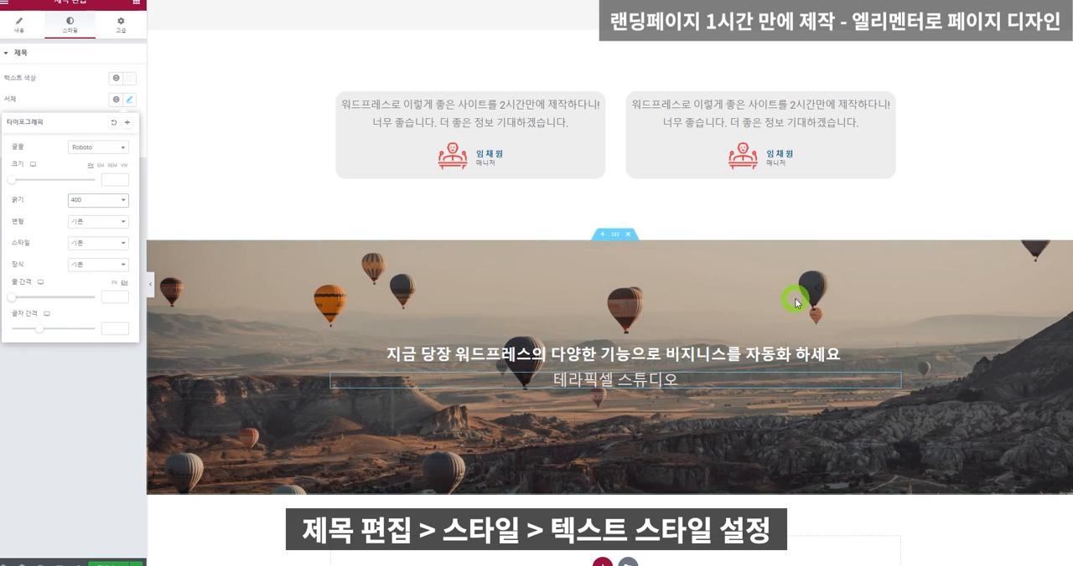
Check the page's icon box and About Us sections and save the page update.
scroll(800, 301, up, 2)
scroll(799, 301, down, 3)
scroll(799, 305, up, 4)
scroll(798, 305, up, 10)
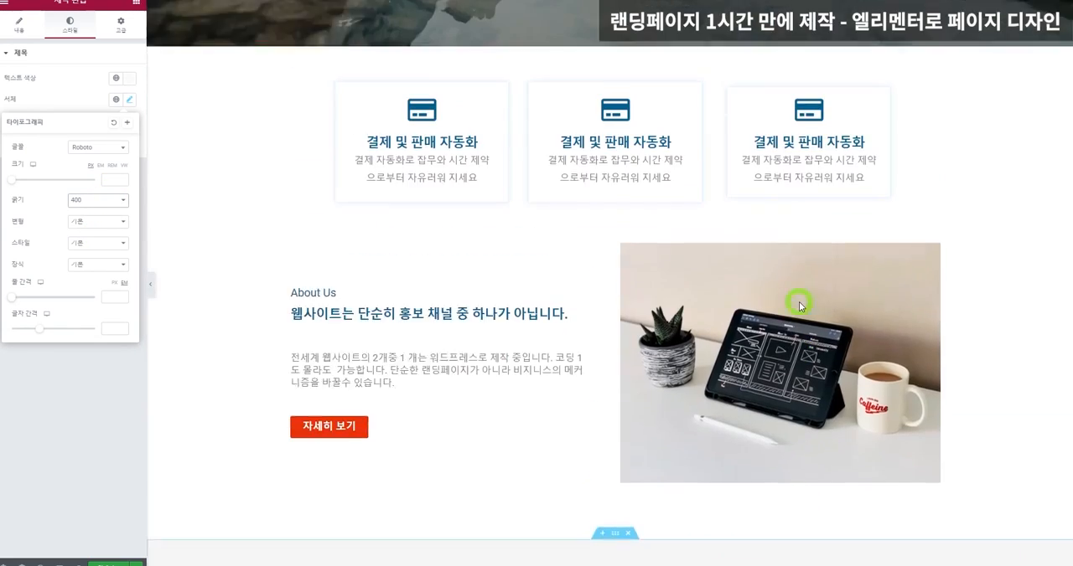
scroll(799, 305, down, 3)
scroll(798, 305, down, 3)
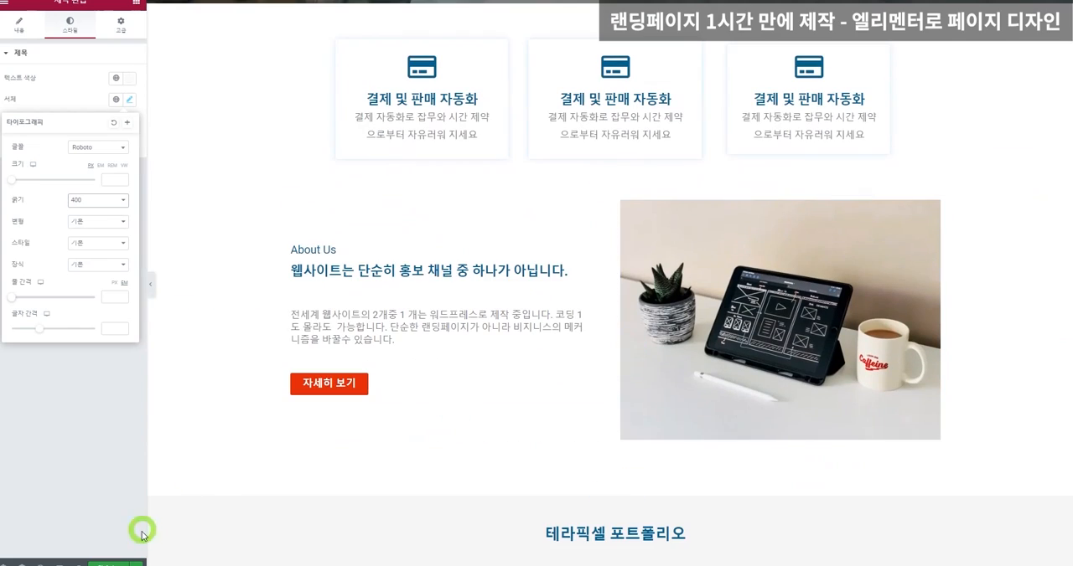
click(112, 562)
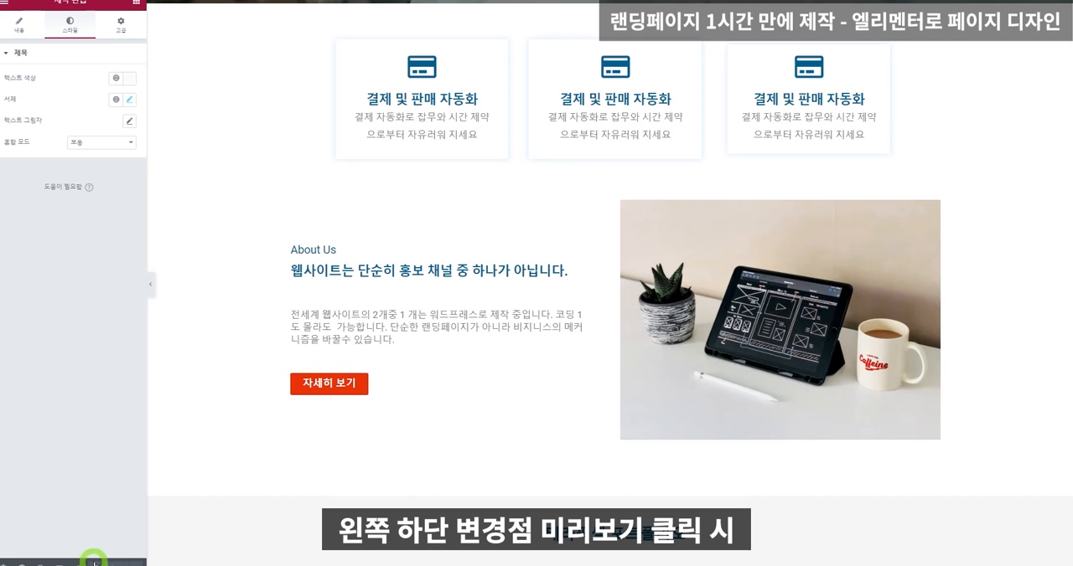
Preview the page in a new window and check its sections down to the balloon image.
click(80, 561)
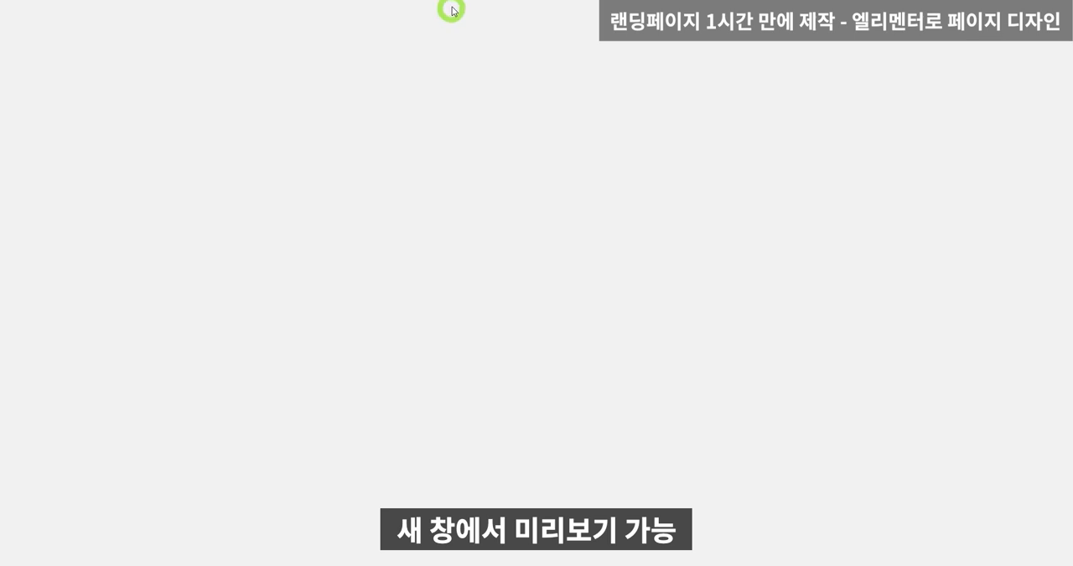
scroll(591, 190, down, 5)
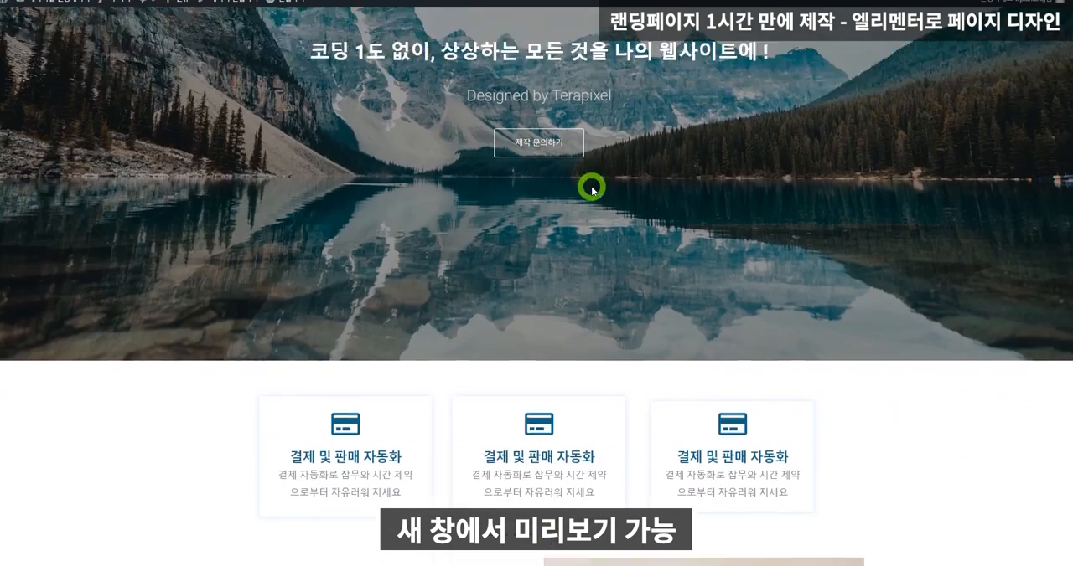
scroll(591, 191, down, 15)
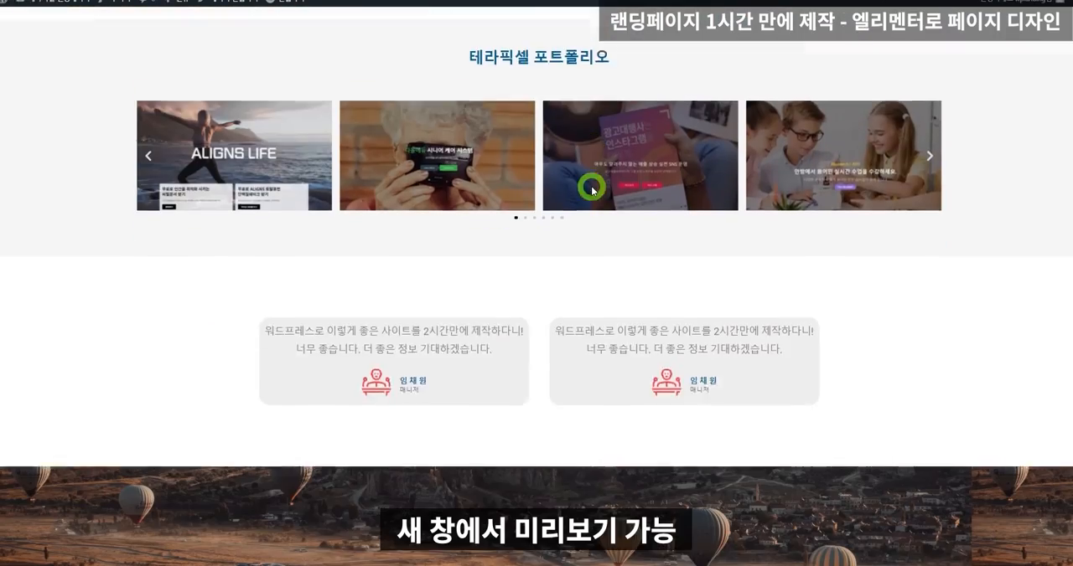
scroll(592, 186, down, 3)
scroll(592, 181, up, 7)
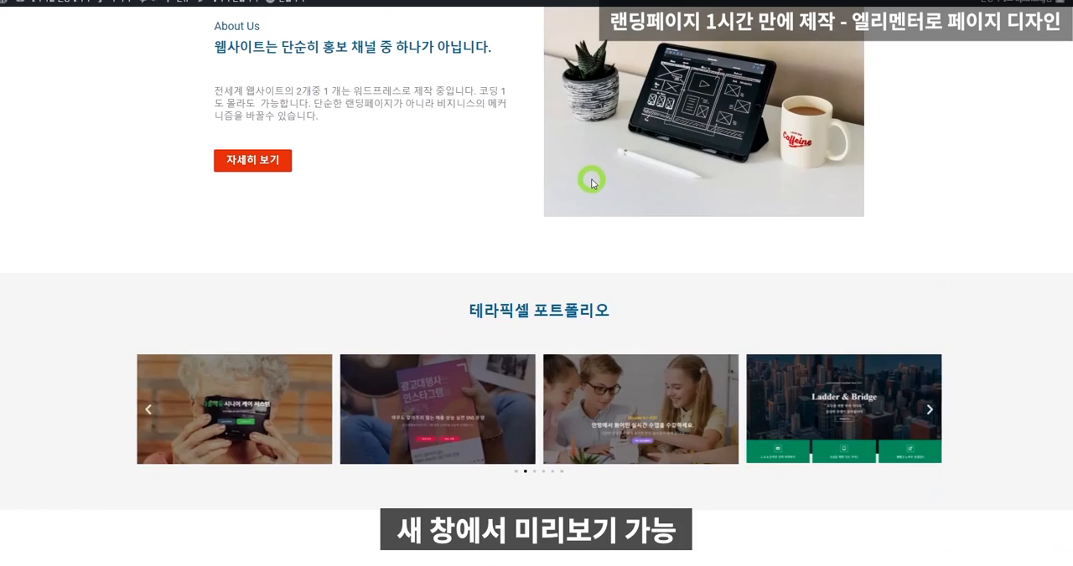
scroll(591, 180, down, 8)
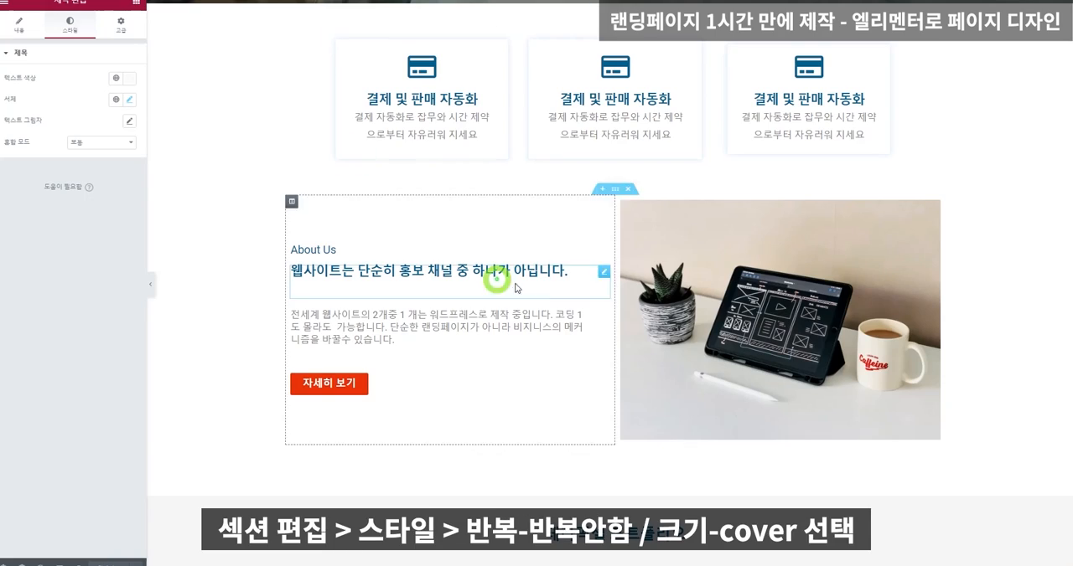
Set the balloon section's background image repeat (반복) to 반복 안함 and its size (크기) to Cover.
scroll(657, 327, down, 9)
scroll(657, 327, down, 1)
right_click(546, 192)
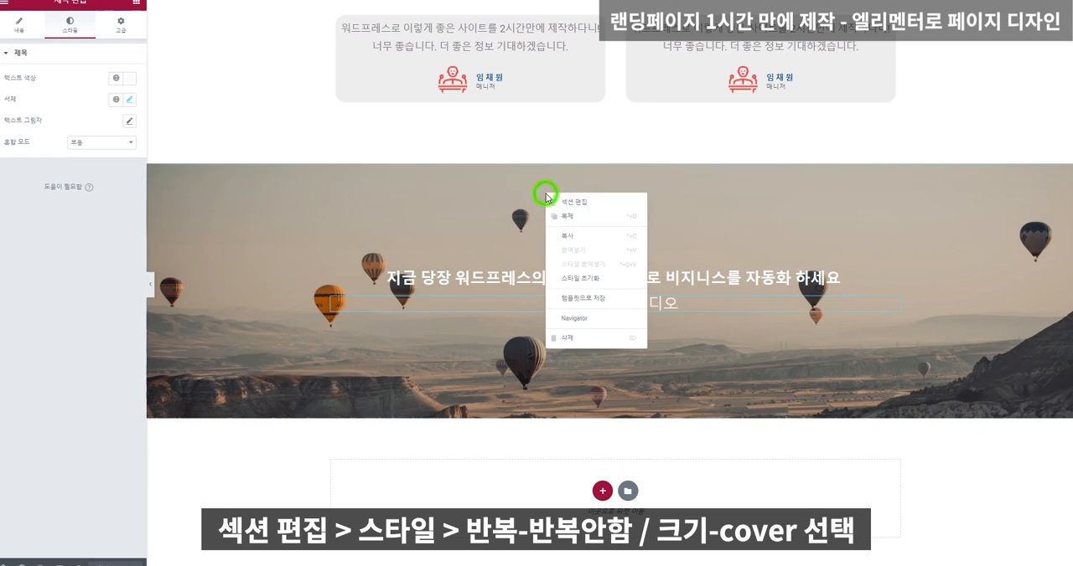
click(569, 203)
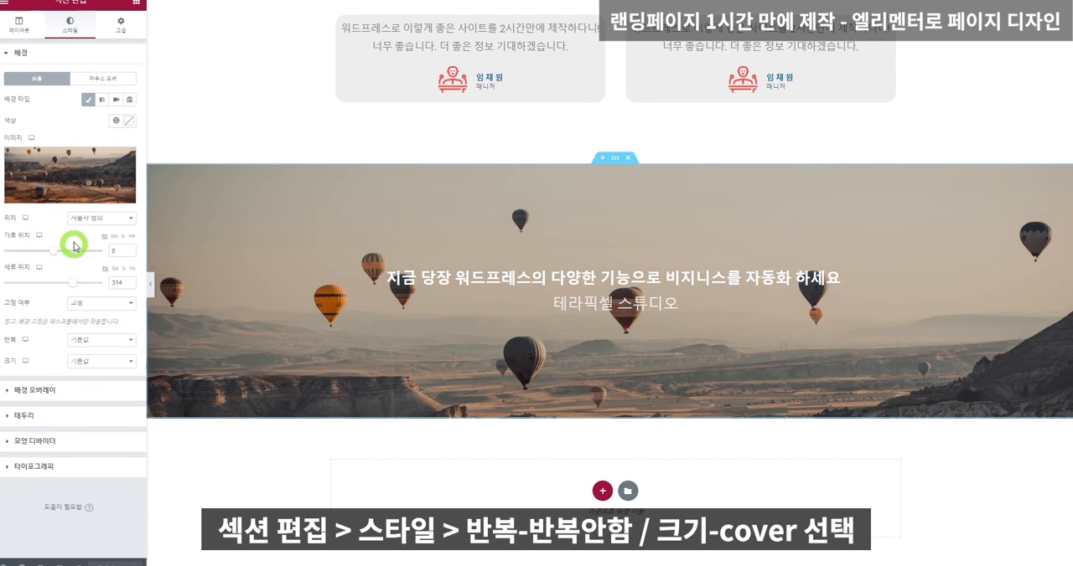
click(92, 340)
click(99, 362)
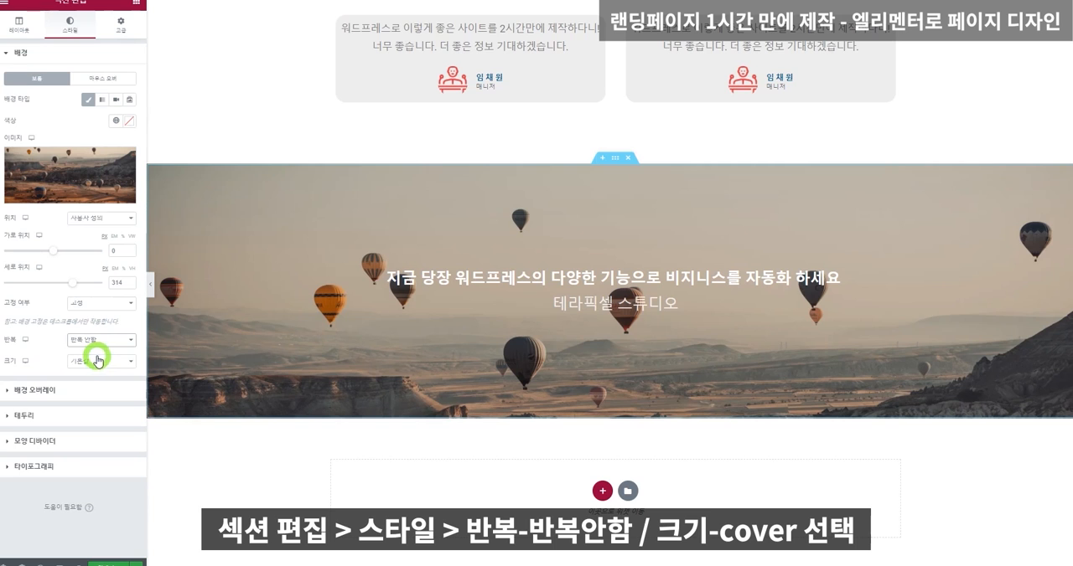
click(97, 361)
click(95, 388)
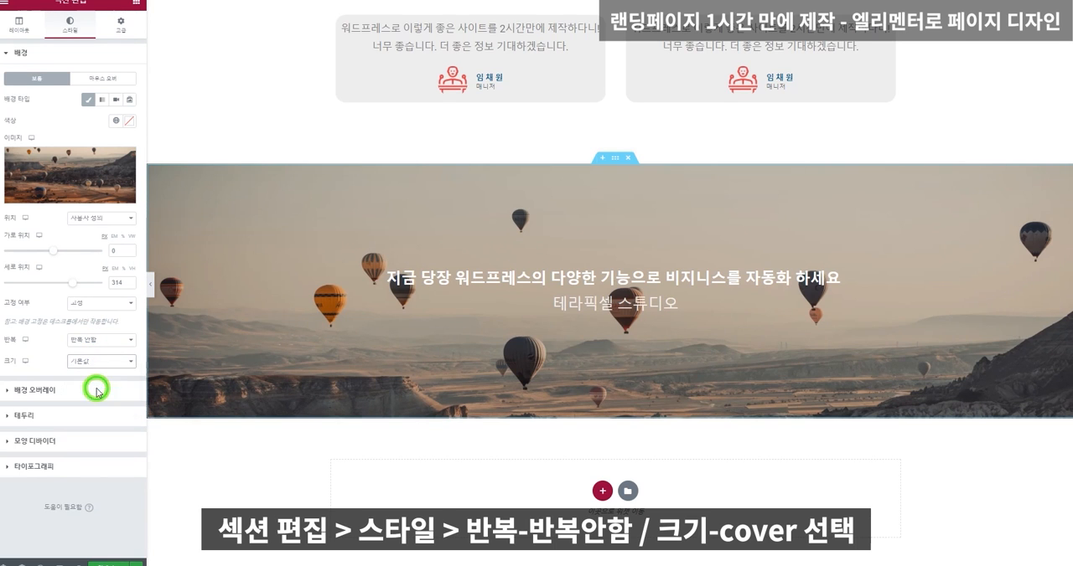
scroll(650, 268, up, 2)
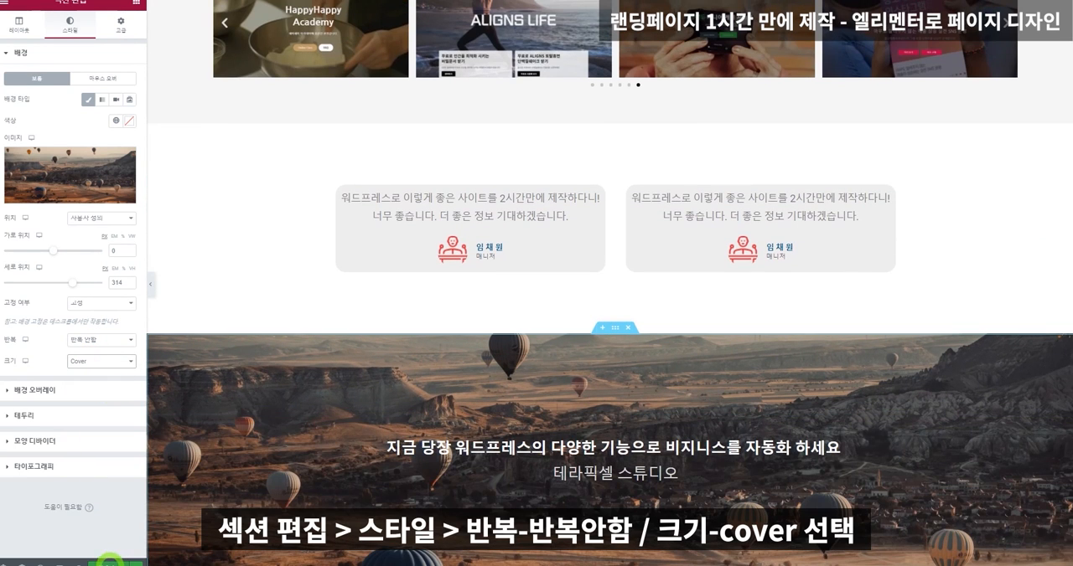
Review the landing page layout from the hero image through the icon boxes and About Us to the portfolio section.
scroll(373, 333, up, 15)
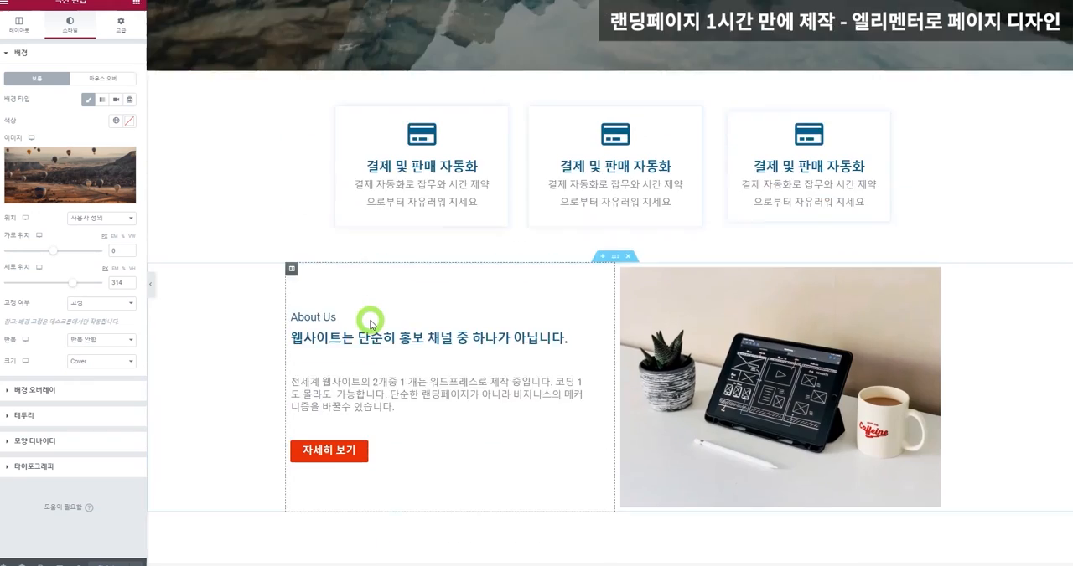
scroll(444, 276, down, 2)
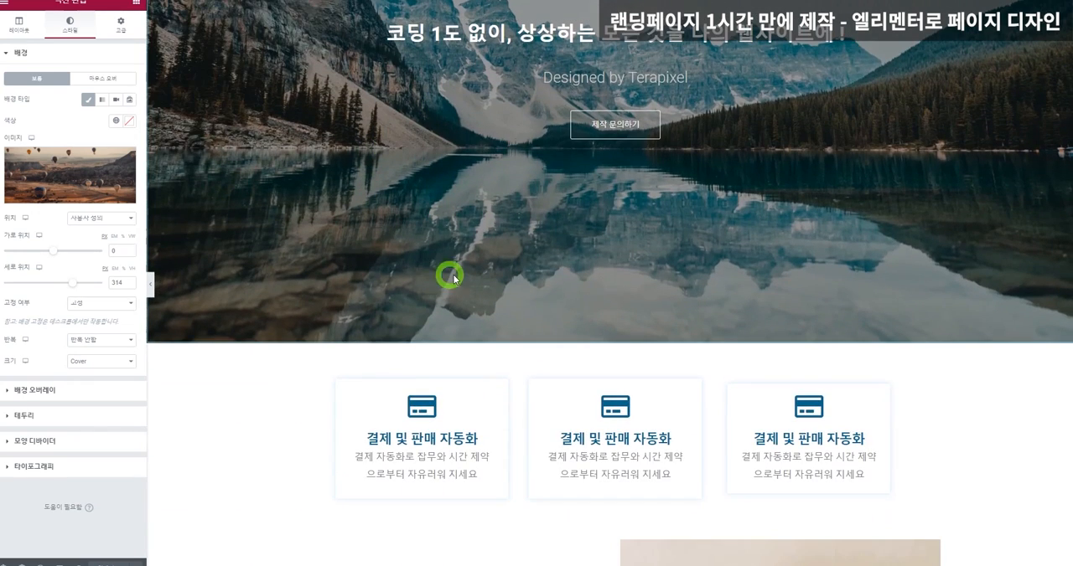
scroll(560, 282, down, 2)
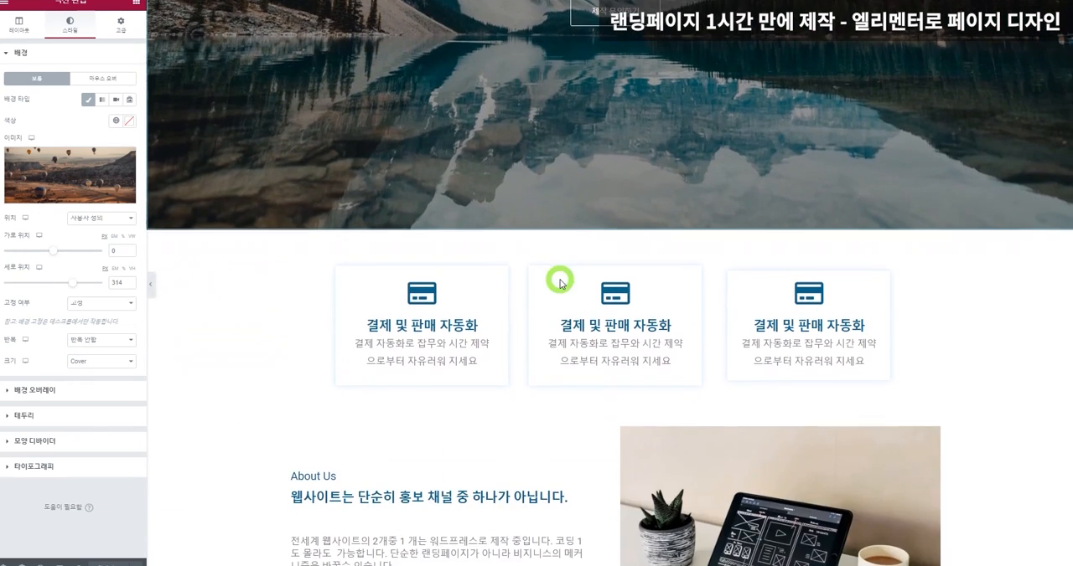
scroll(627, 220, down, 1)
scroll(720, 273, down, 3)
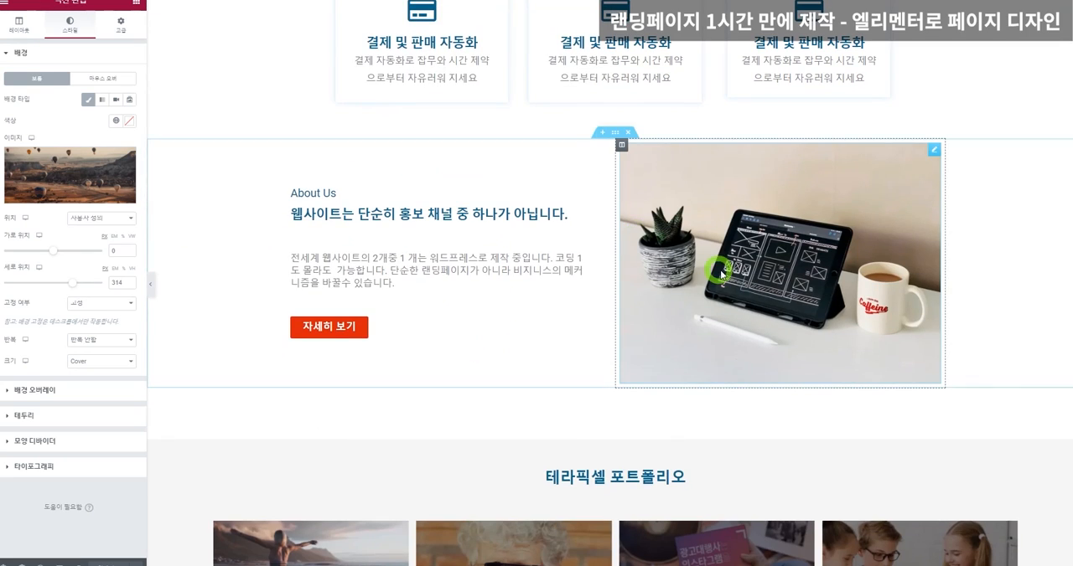
scroll(723, 273, up, 3)
scroll(725, 274, down, 2)
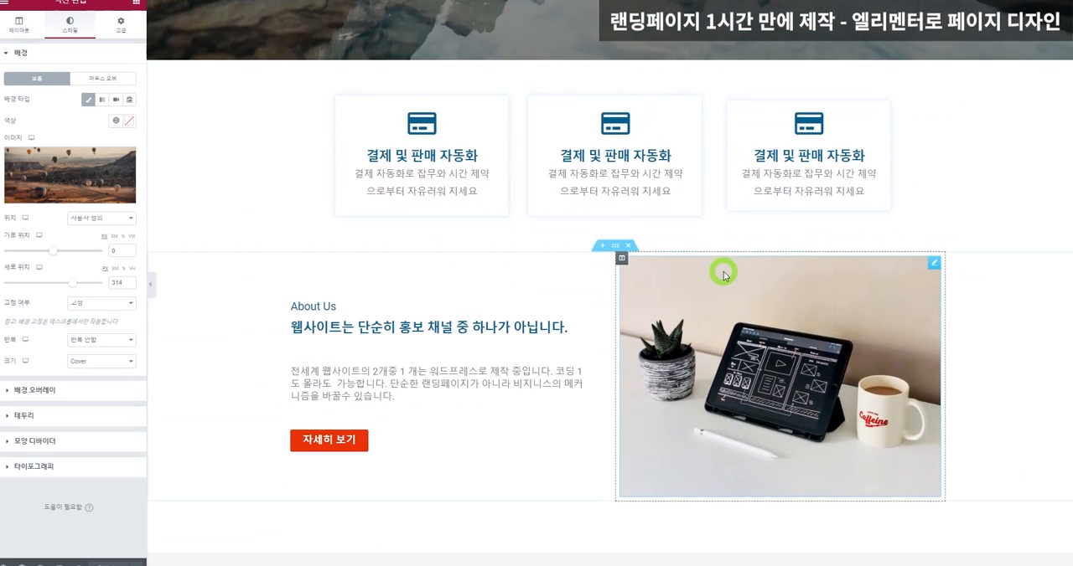
scroll(726, 276, down, 3)
scroll(726, 276, up, 7)
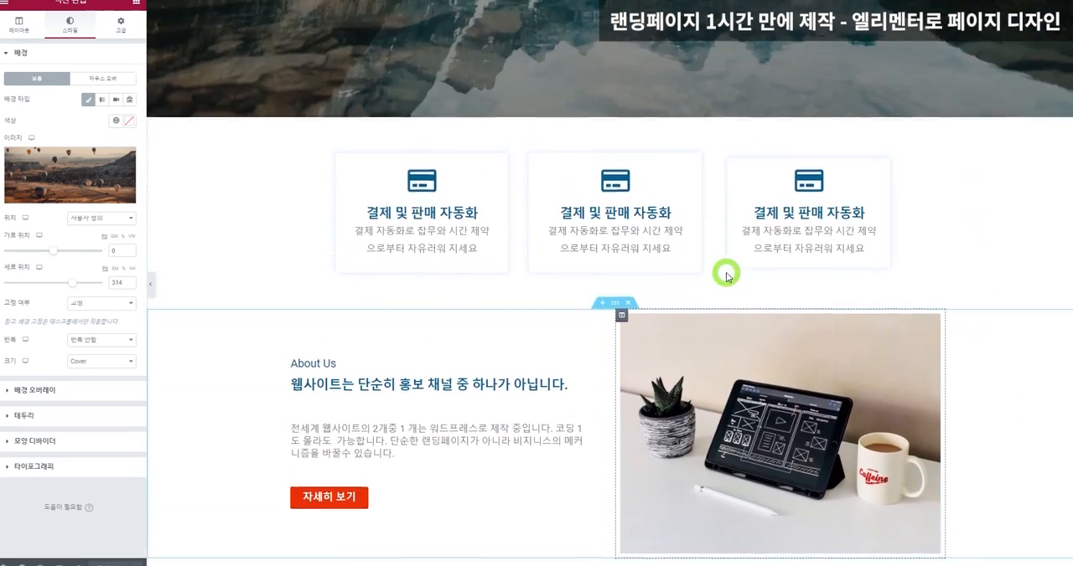
scroll(727, 277, down, 3)
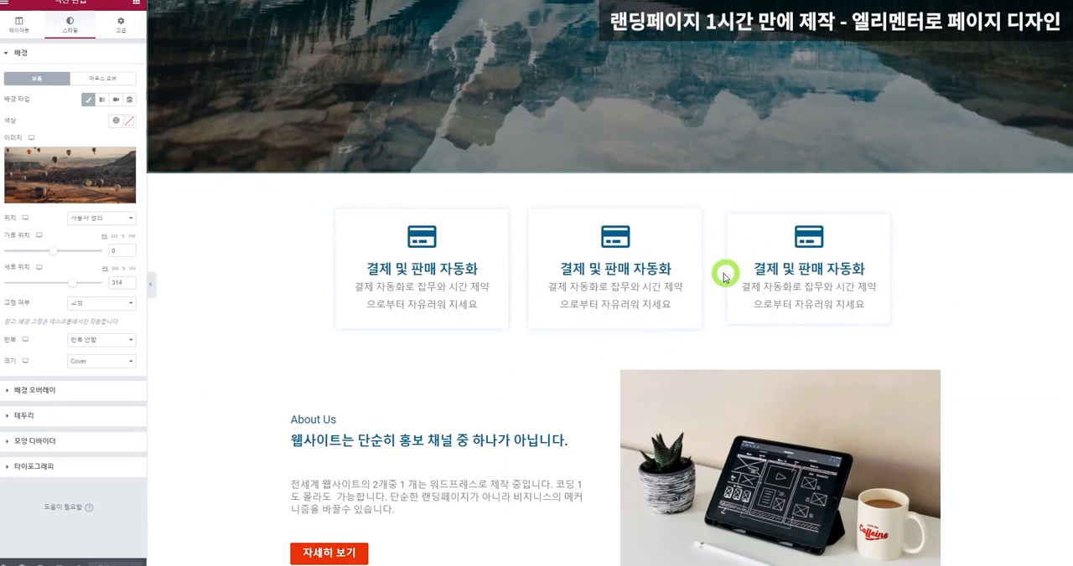
scroll(835, 349, down, 5)
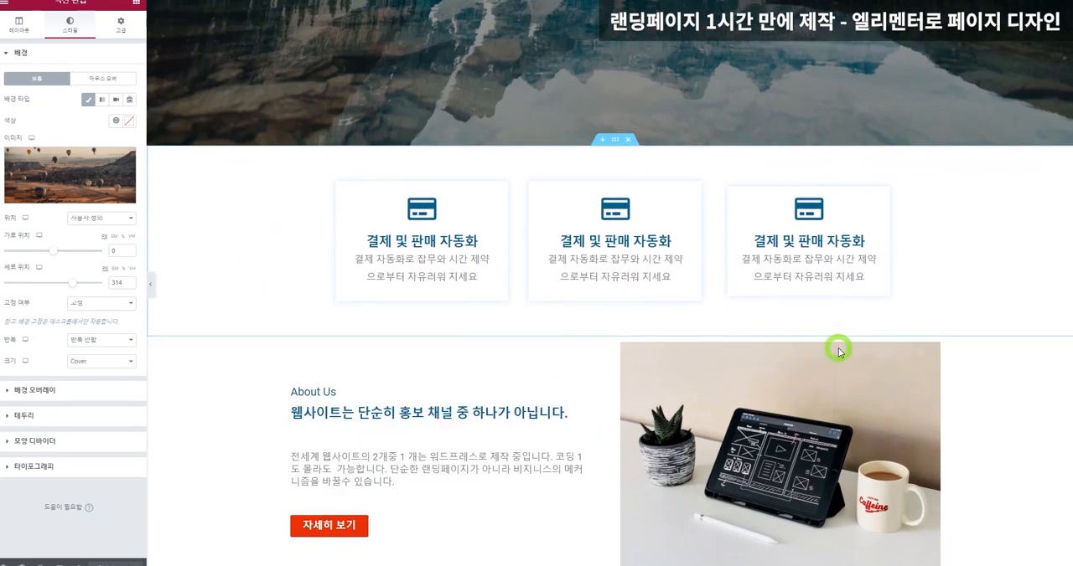
scroll(838, 352, up, 2)
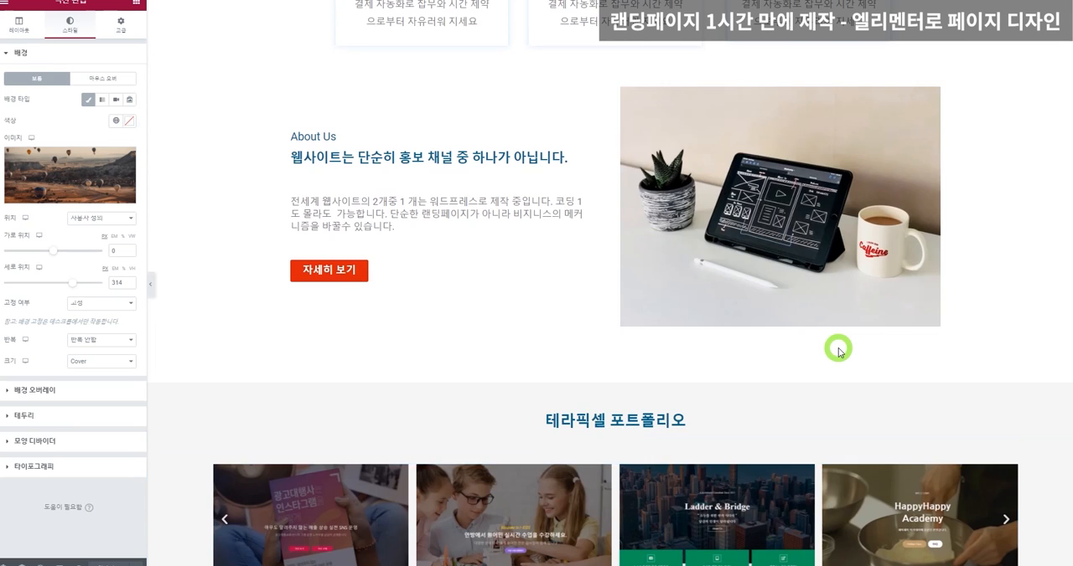
scroll(838, 350, up, 2)
scroll(838, 349, down, 2)
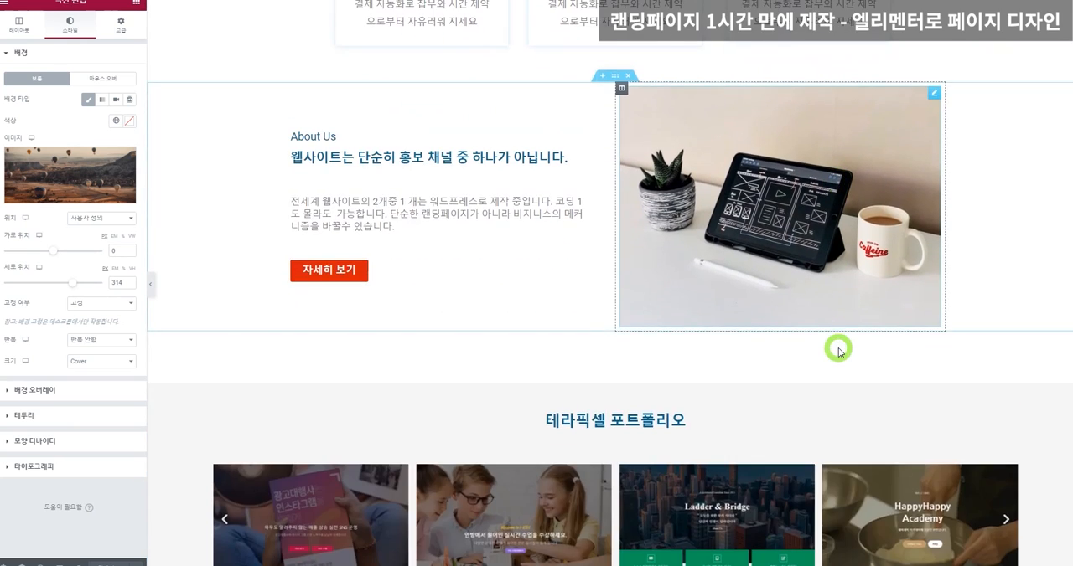
scroll(838, 347, up, 3)
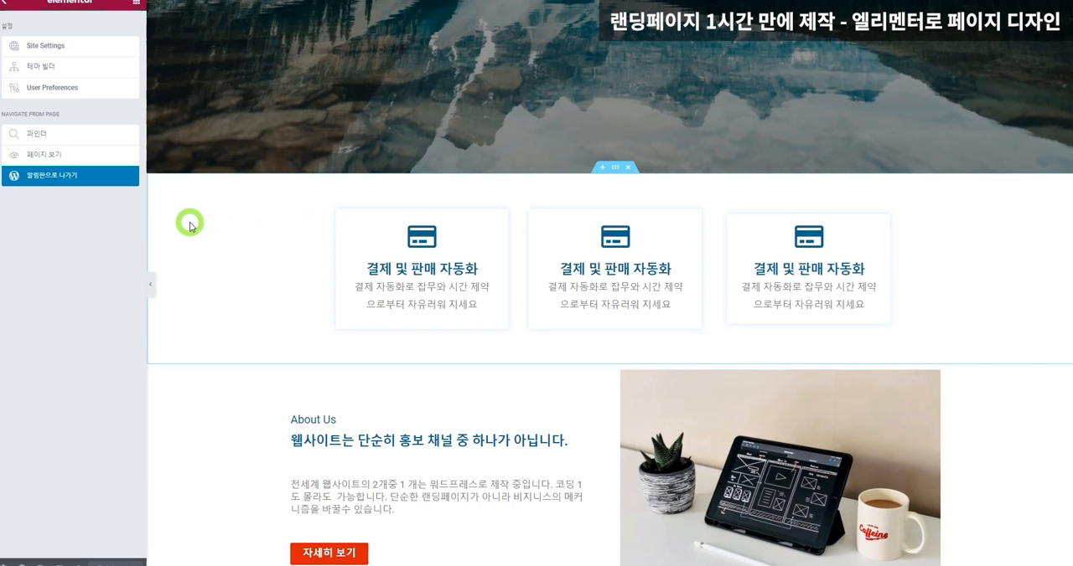
Open the Global Colors in Elementor's Site Settings.
scroll(383, 383, down, 1)
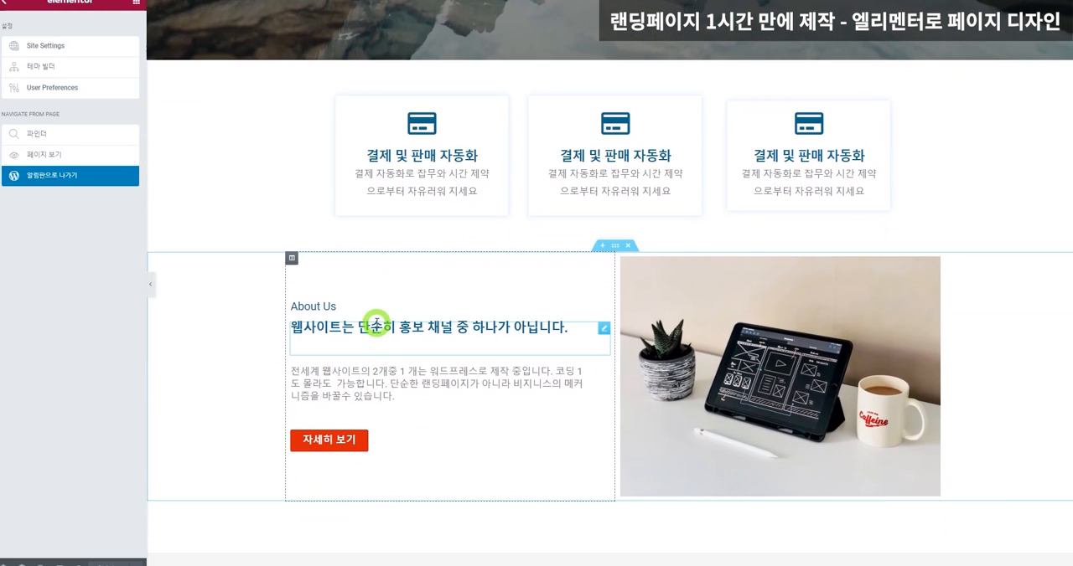
click(375, 325)
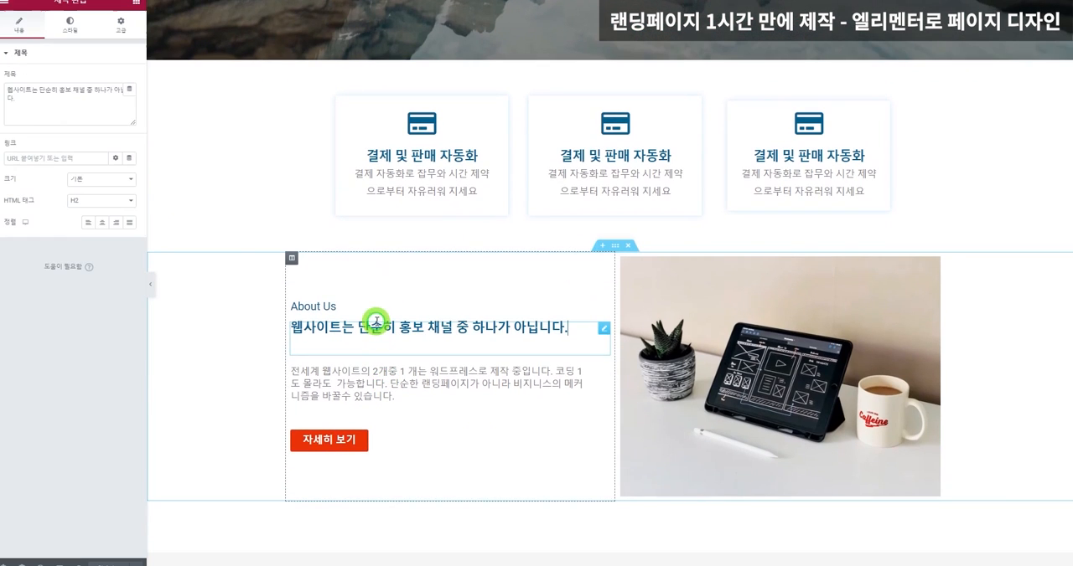
click(3, 6)
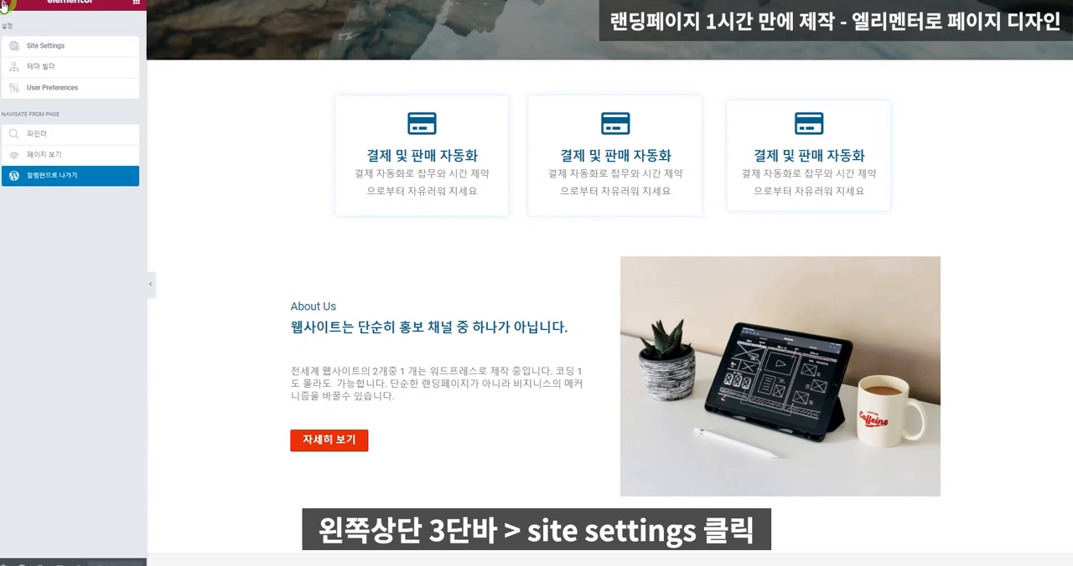
click(49, 47)
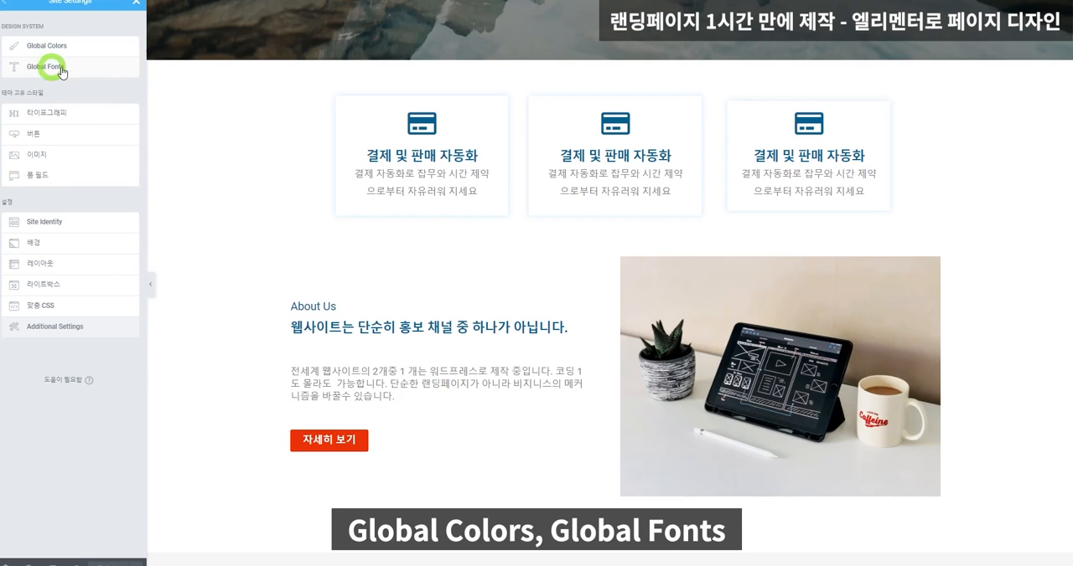
click(66, 54)
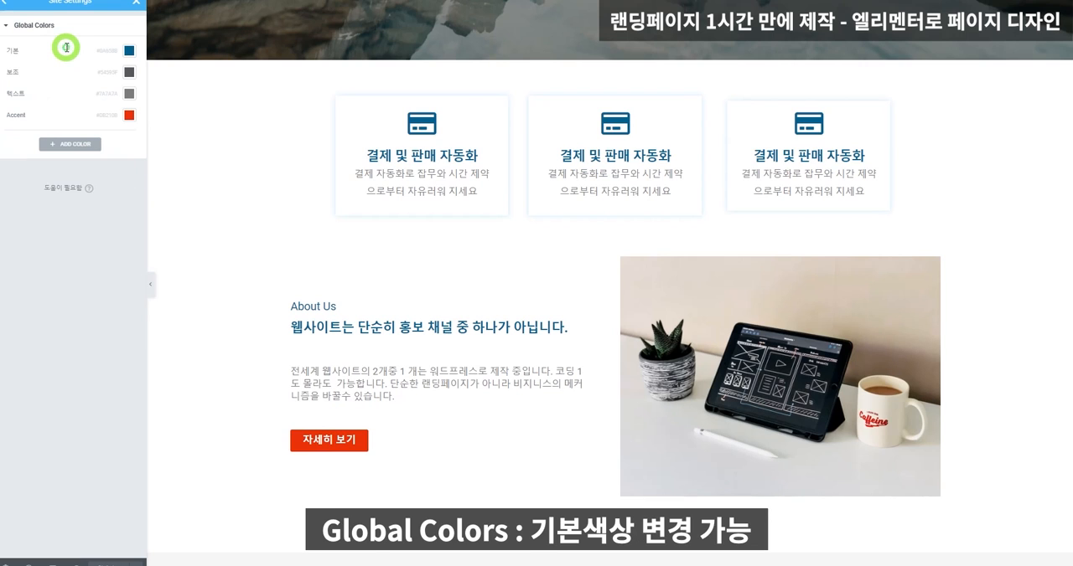
Try dark green, bright green and red #FF0000 as the 기본 (primary) global color.
click(129, 51)
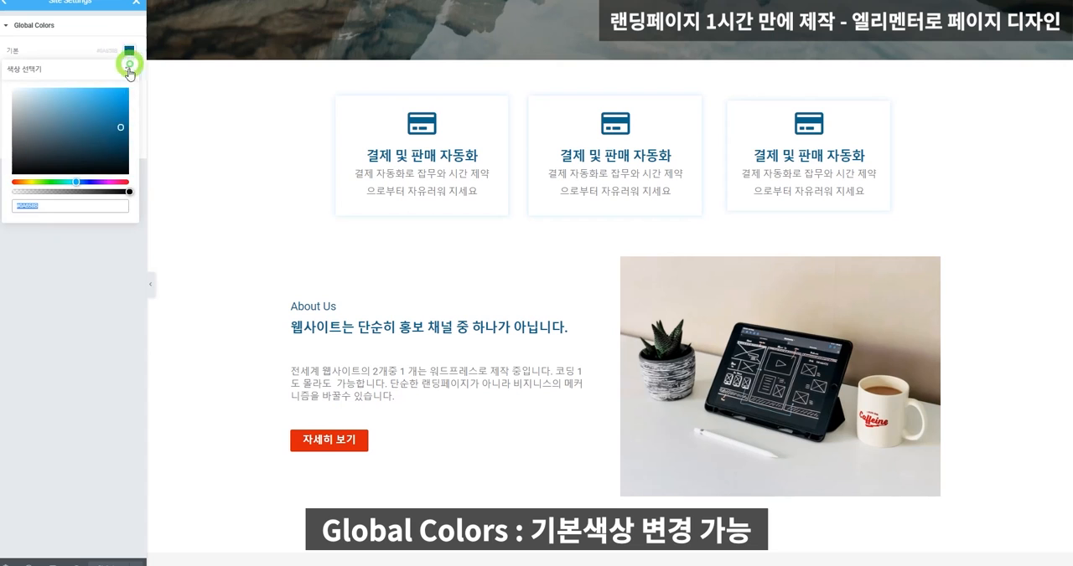
click(78, 180)
drag(79, 179, 50, 180)
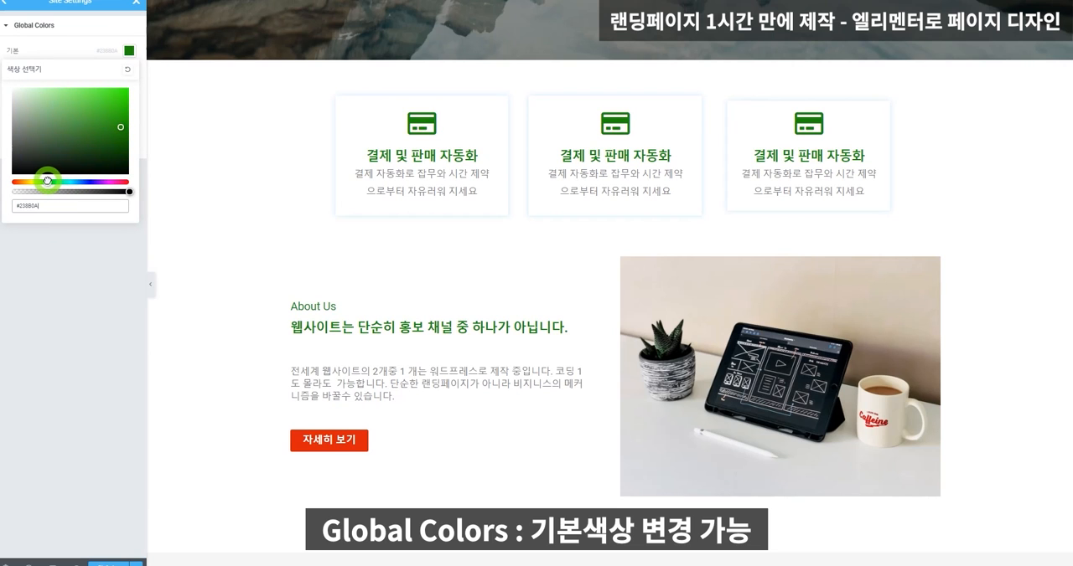
drag(98, 126, 117, 87)
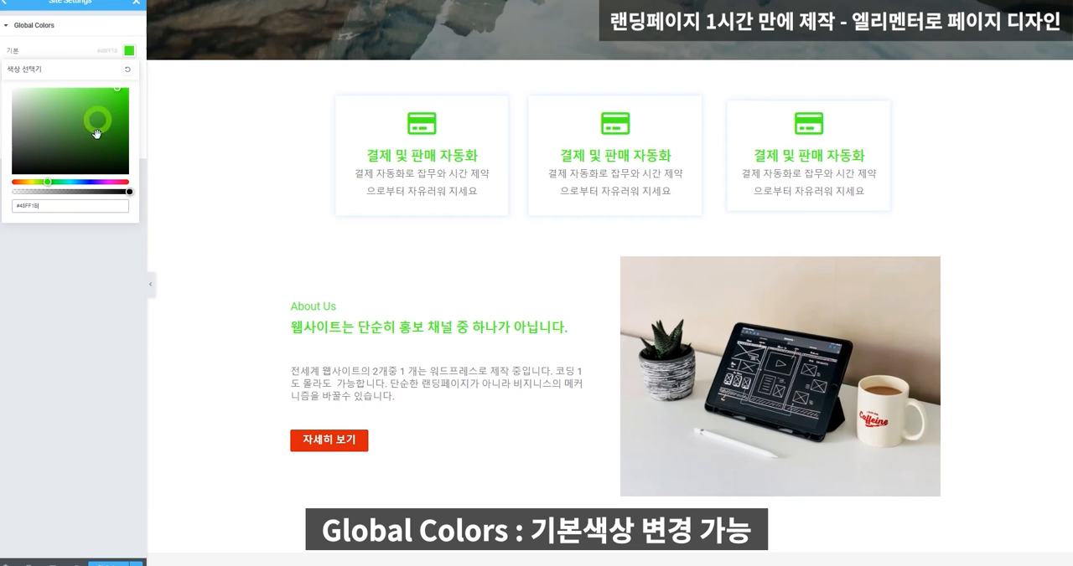
drag(23, 181, 12, 180)
drag(96, 95, 131, 79)
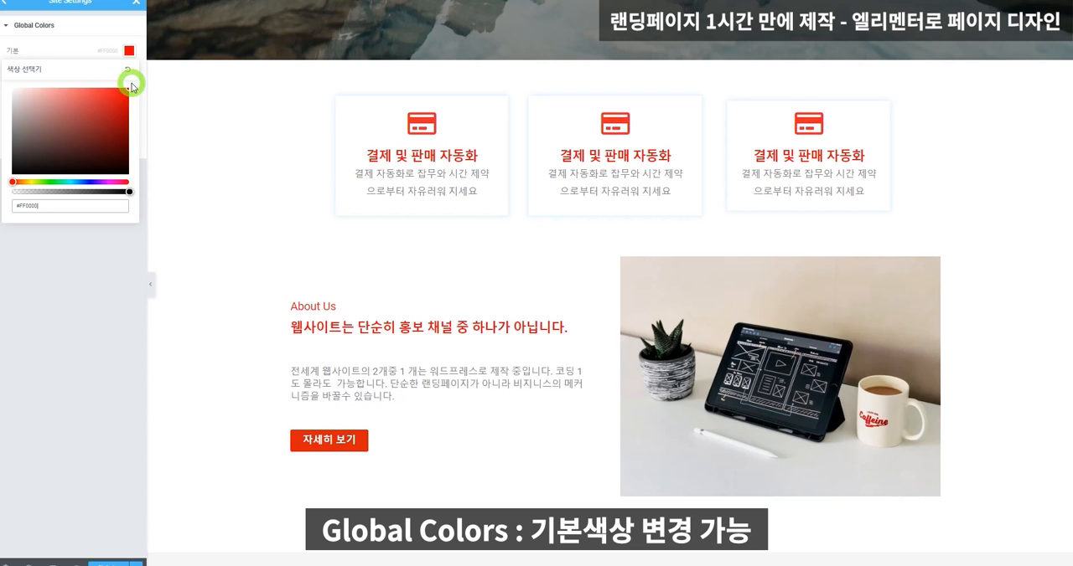
Set the 기본 (primary) global color to a dark green, check it on the page, and save the site settings.
drag(37, 180, 56, 181)
drag(97, 138, 128, 116)
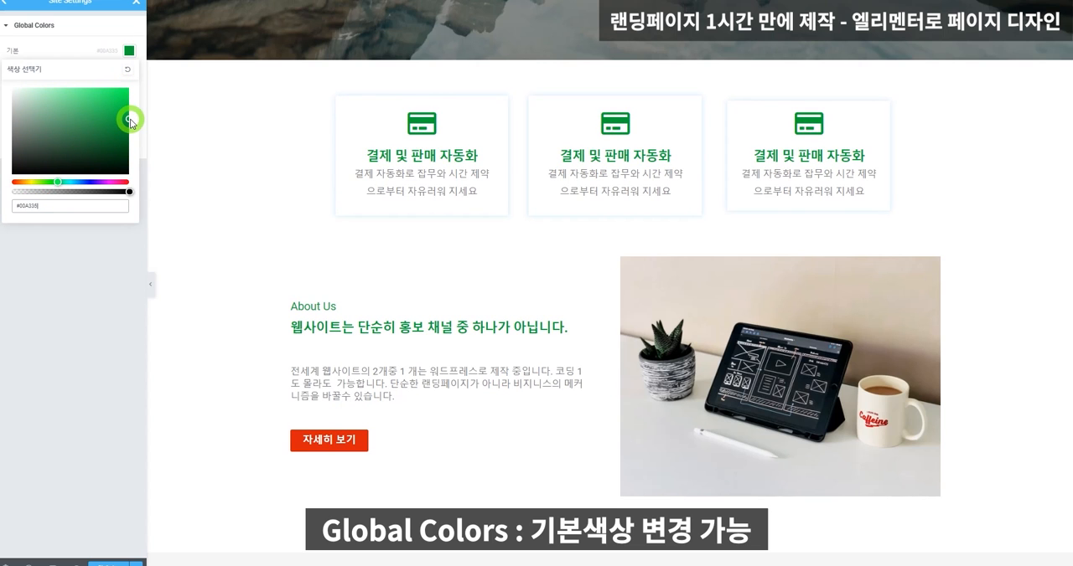
scroll(519, 201, up, 4)
scroll(241, 183, down, 1)
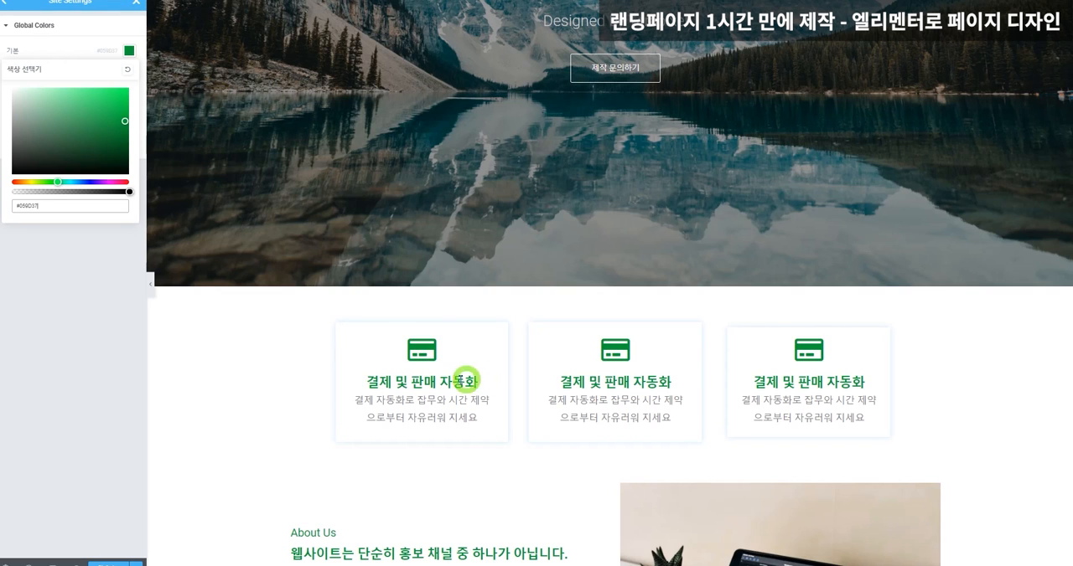
click(69, 264)
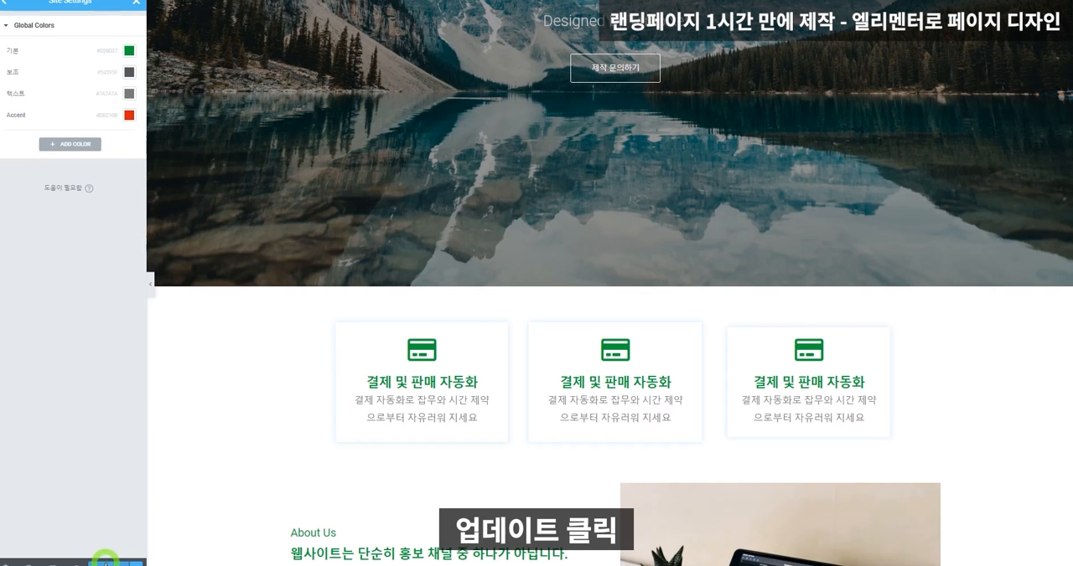
click(106, 558)
click(101, 548)
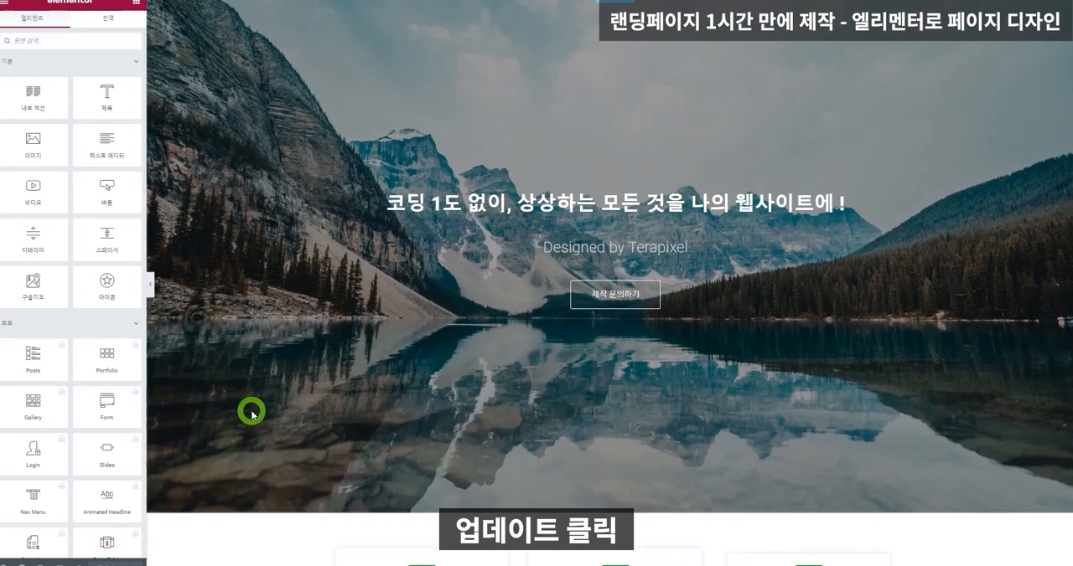
Check which global color is assigned to the first icon box's icon in its style settings.
scroll(251, 411, down, 5)
click(421, 98)
click(75, 30)
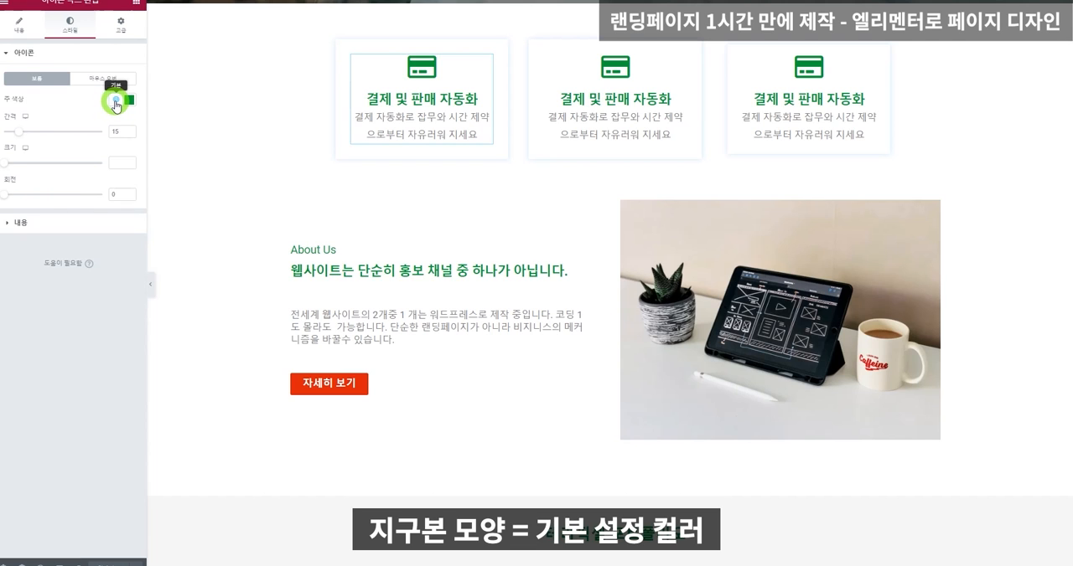
click(116, 101)
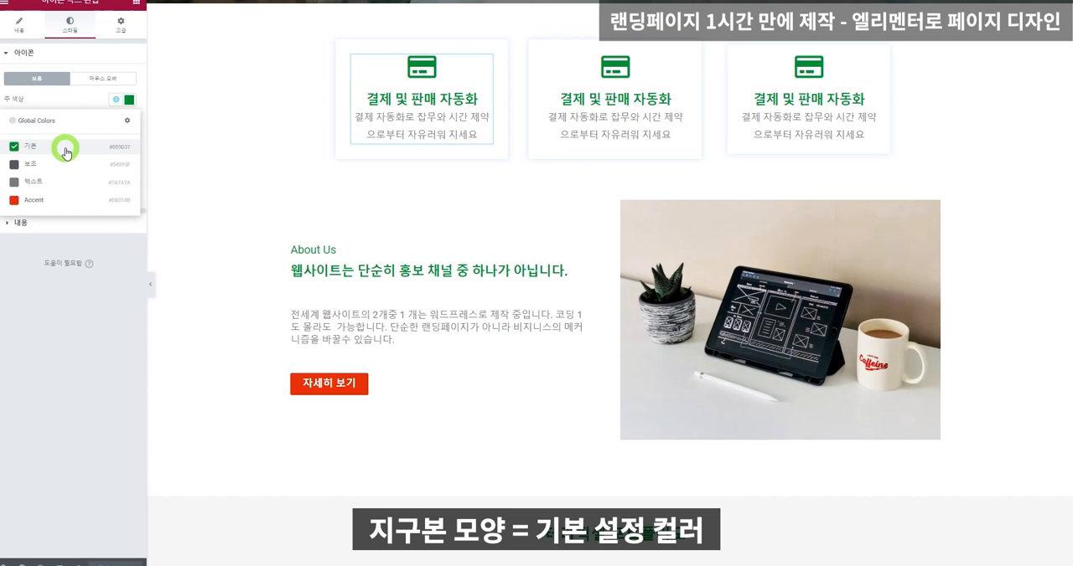
click(101, 143)
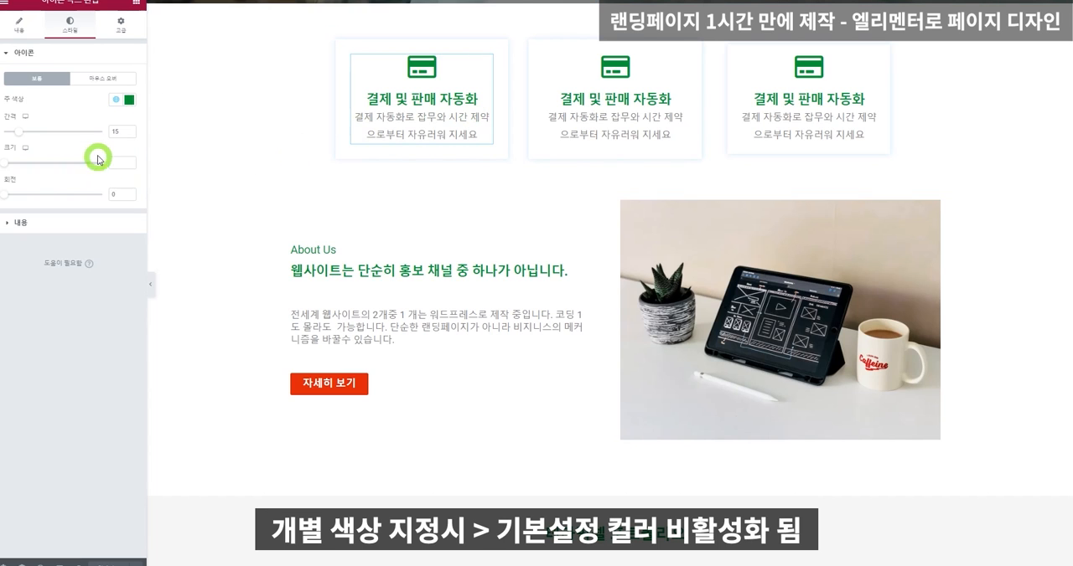
Try light green, near-black and bright green custom colors on the first box's icon, and return it to the 기본 global color.
click(129, 101)
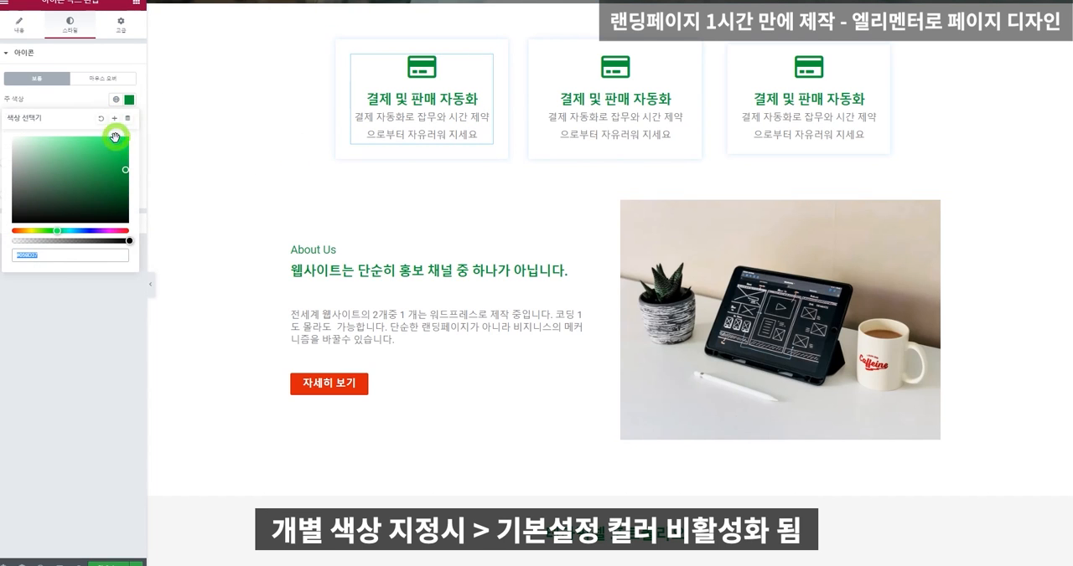
drag(91, 158, 49, 143)
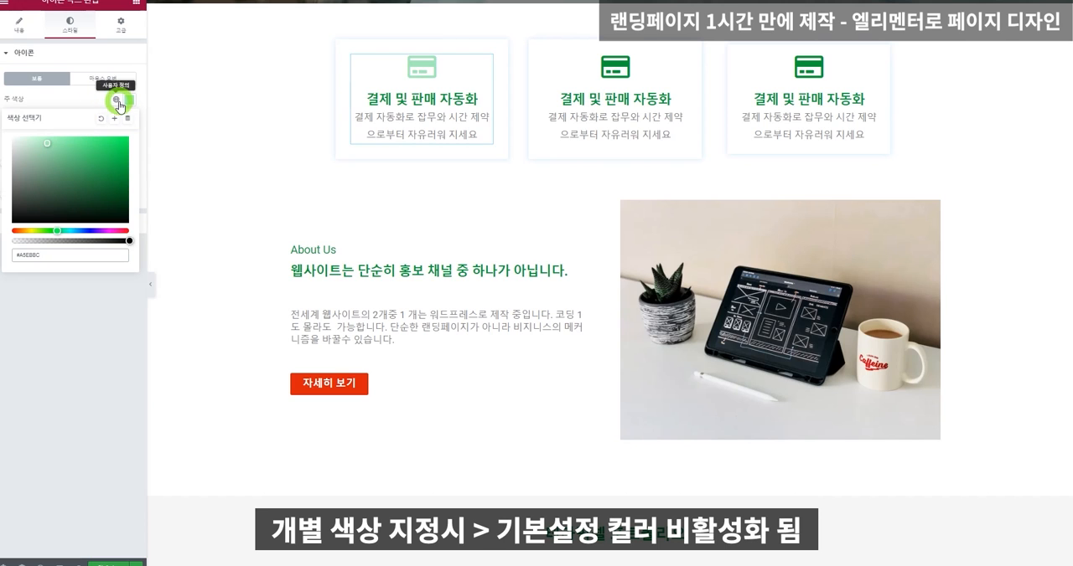
drag(76, 168, 3, 216)
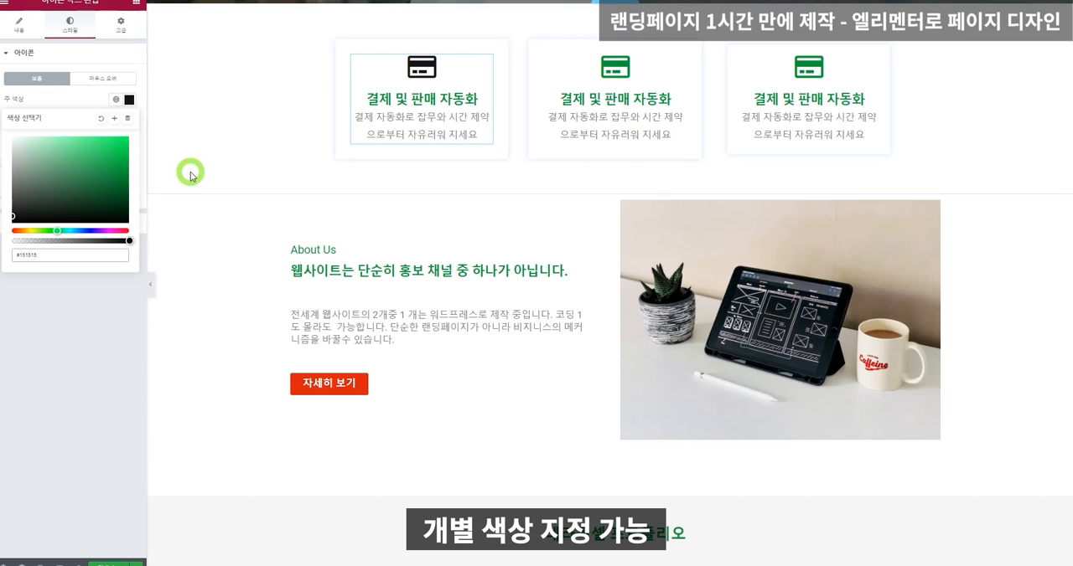
drag(90, 167, 119, 141)
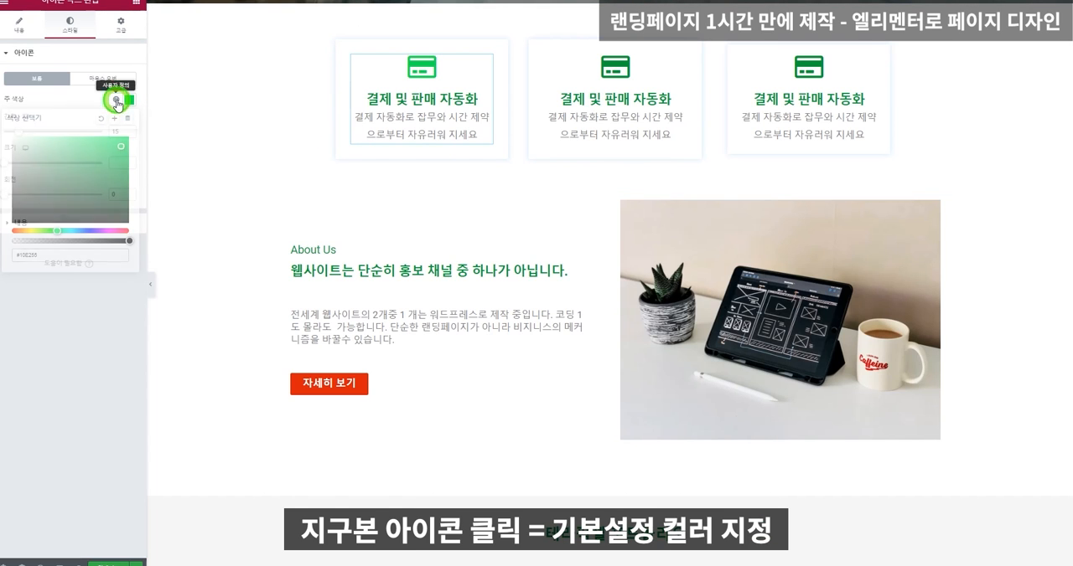
click(116, 100)
click(52, 138)
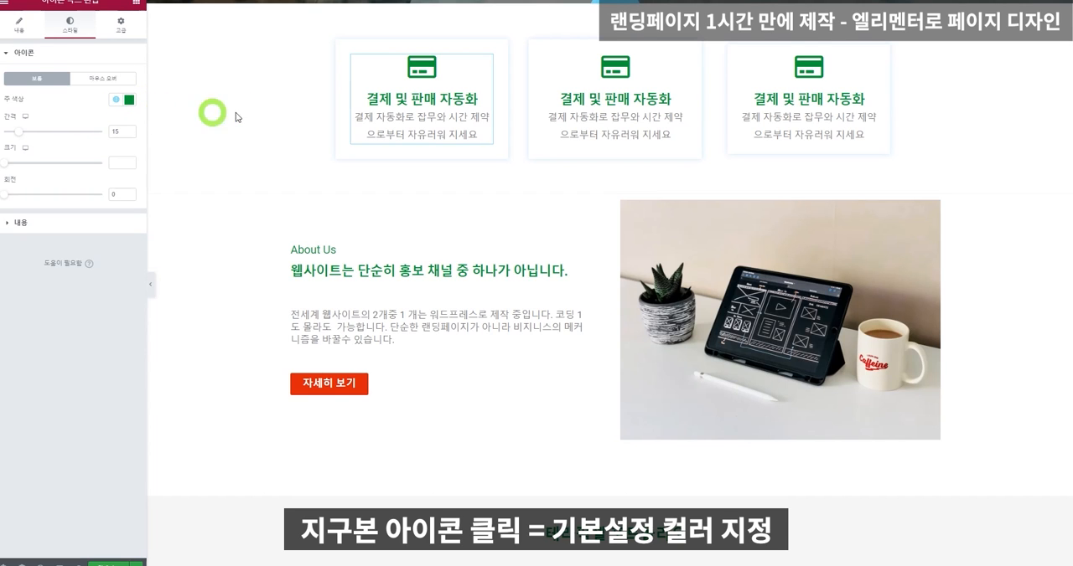
Set the first icon box's title color to black #000000.
scroll(240, 125, up, 1)
click(51, 223)
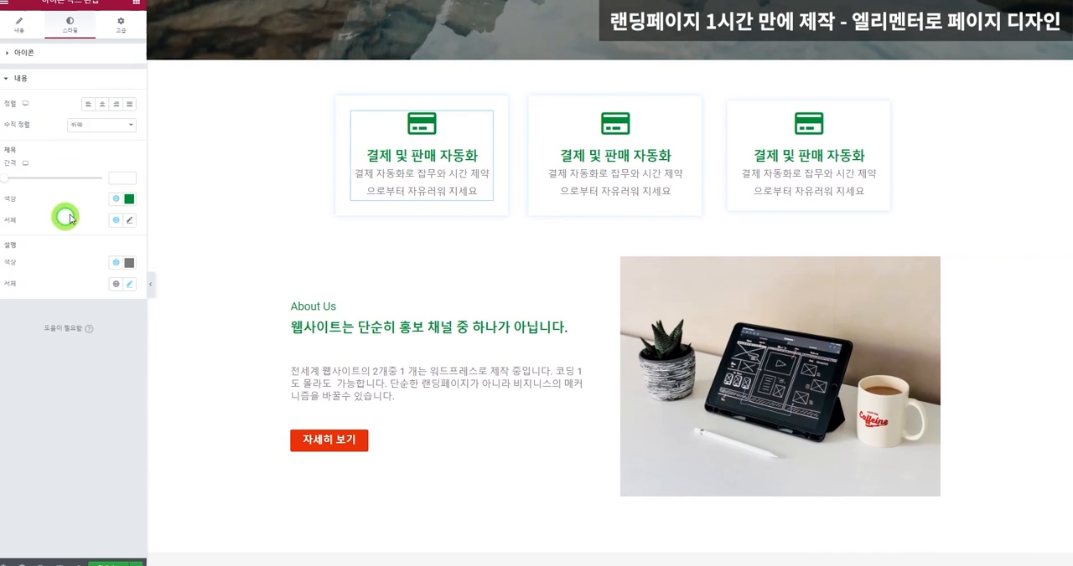
click(129, 198)
drag(84, 250, 2, 333)
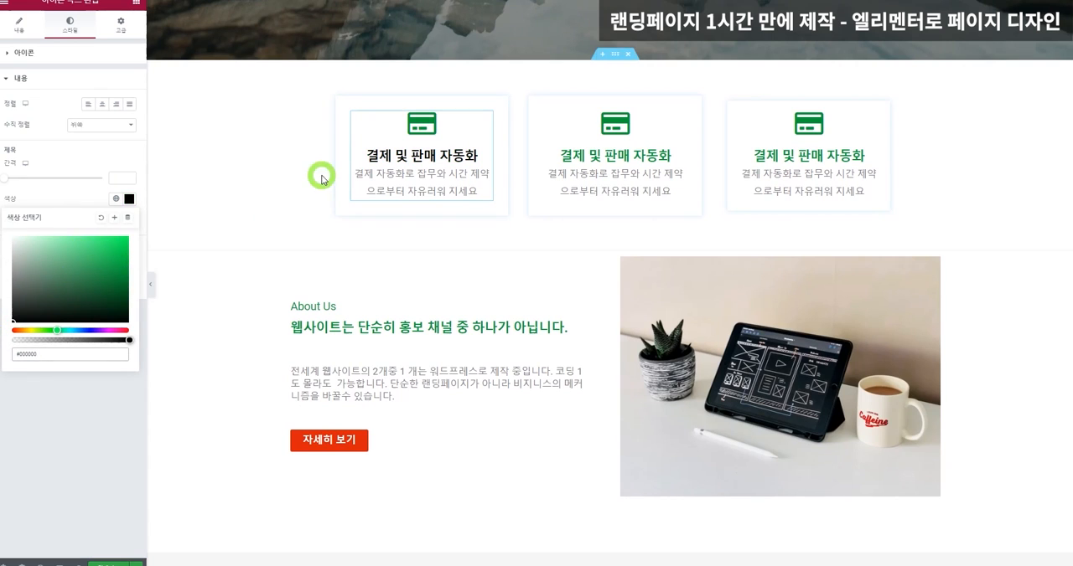
Set the second icon box's title color to the 보조 (secondary) global color after trying black #000000.
click(625, 162)
click(74, 25)
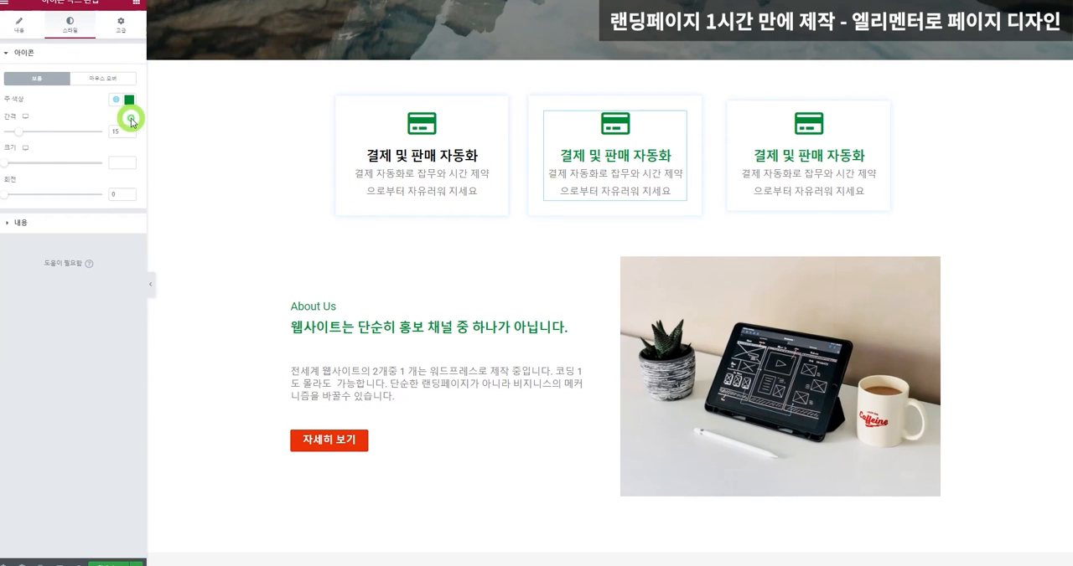
click(69, 222)
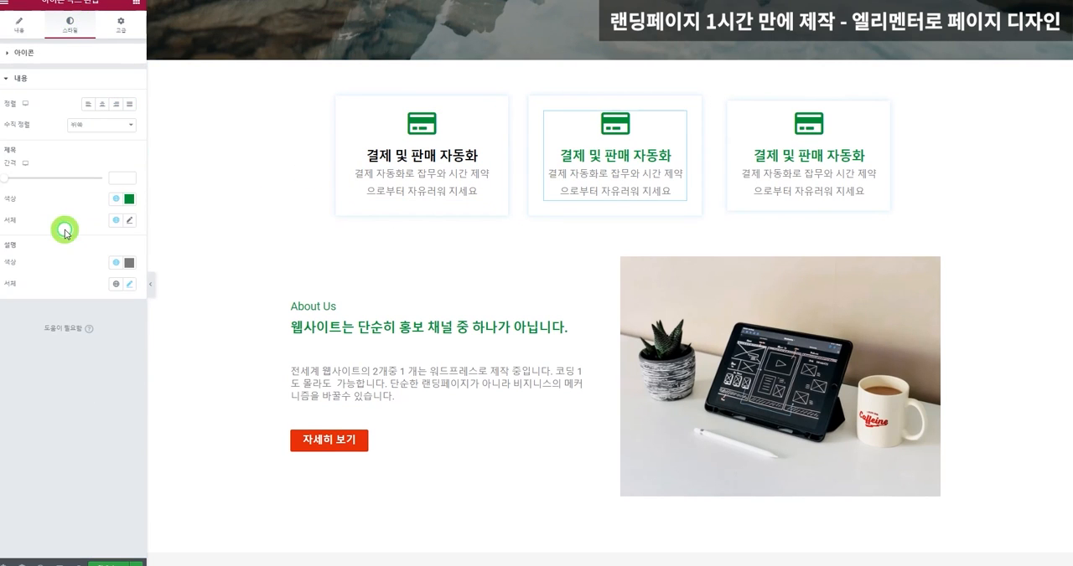
click(129, 201)
text(#111111)
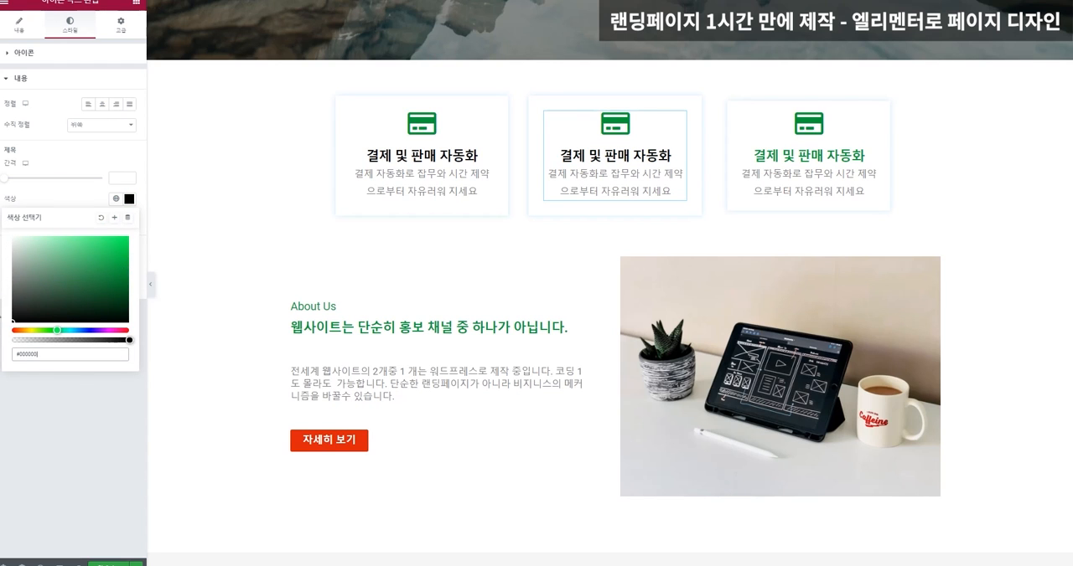
click(115, 199)
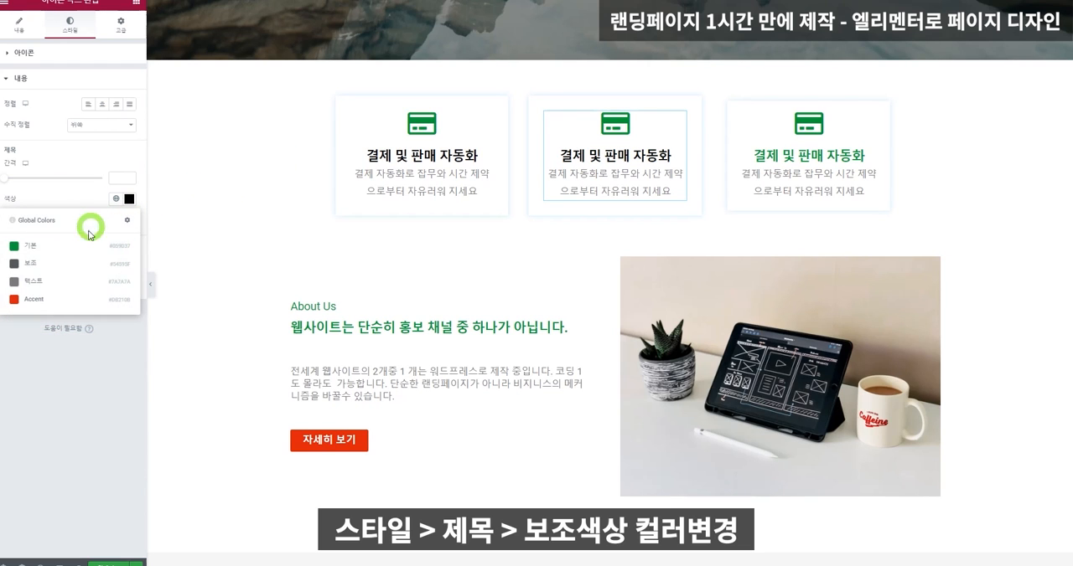
click(77, 261)
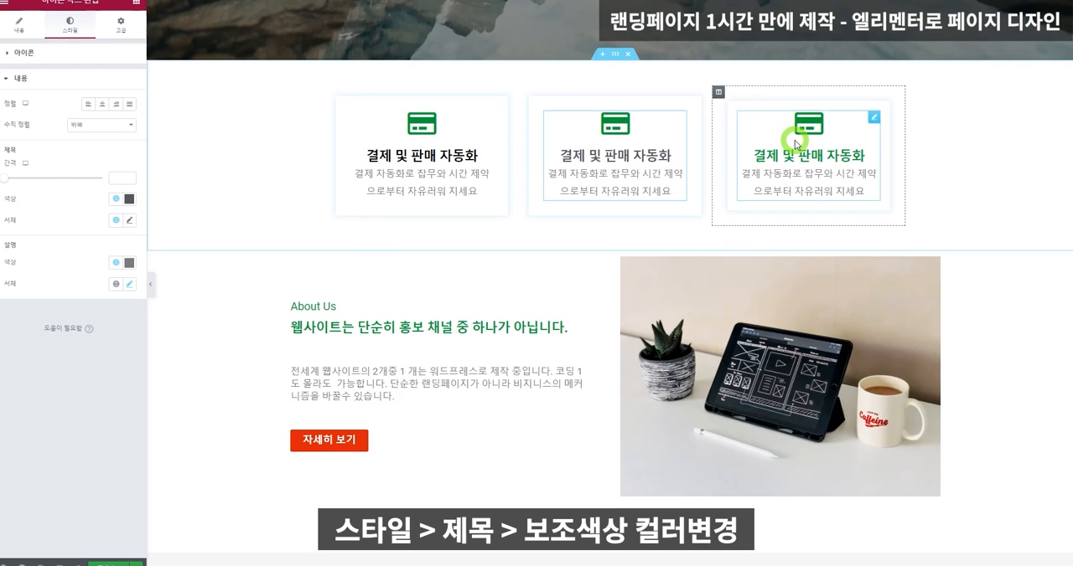
Set the third icon box's title color to the 보조 (secondary) global color.
click(752, 140)
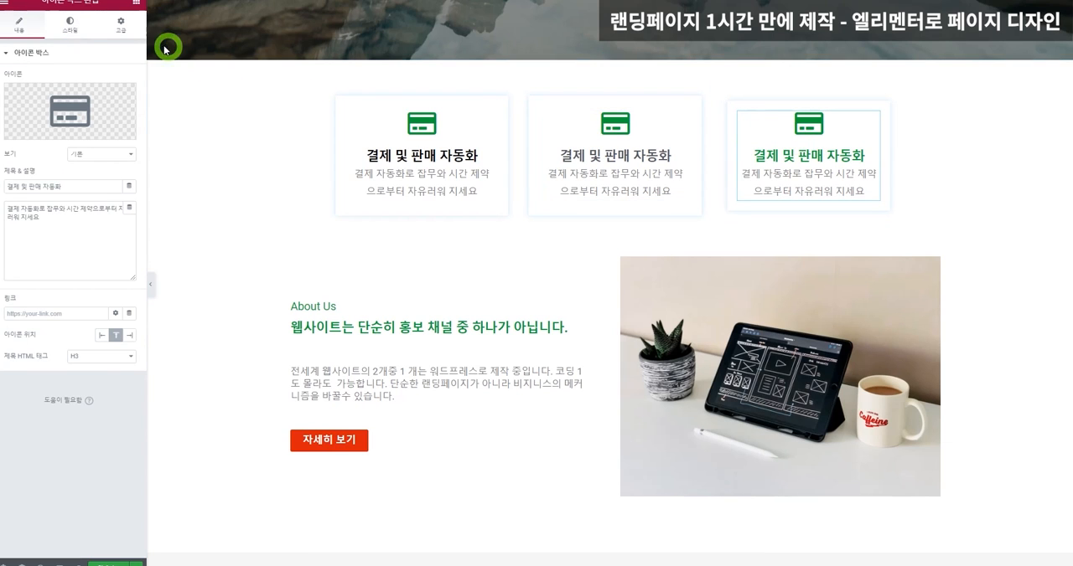
click(67, 24)
click(74, 220)
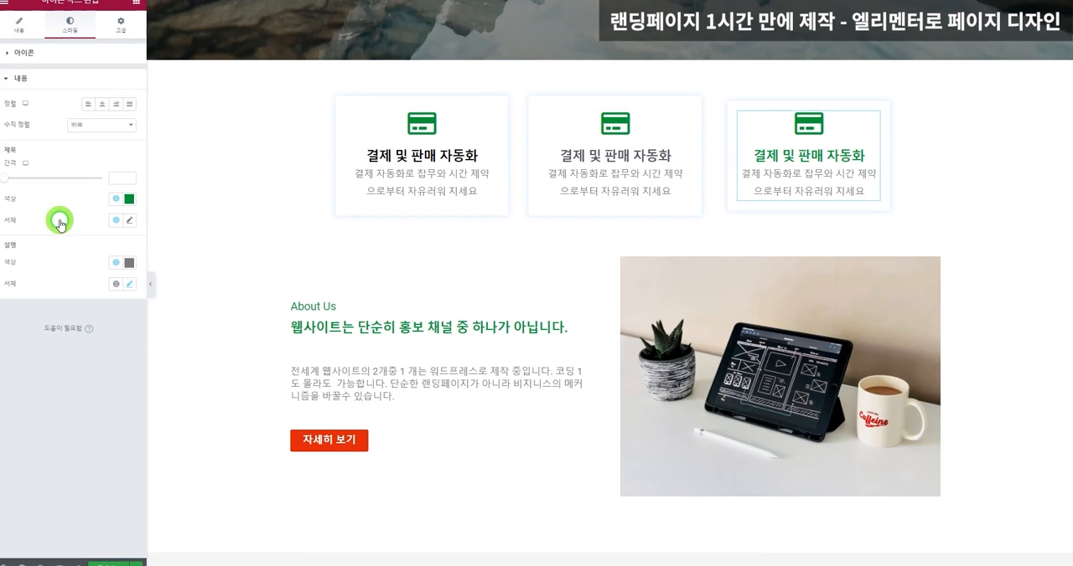
click(116, 199)
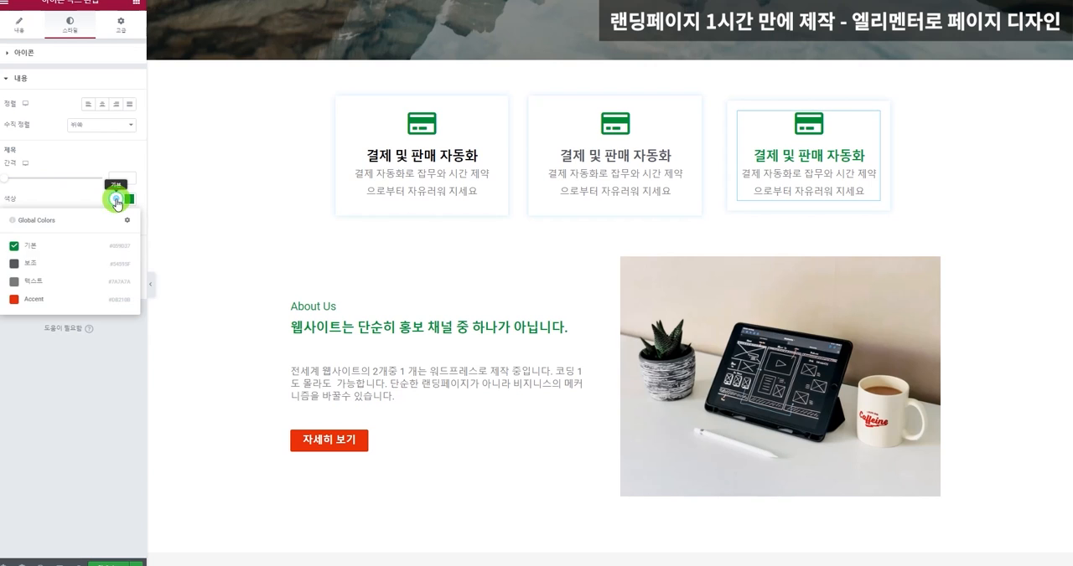
click(67, 264)
Set the first icon box's title color to the 보조 (secondary) global color.
click(411, 158)
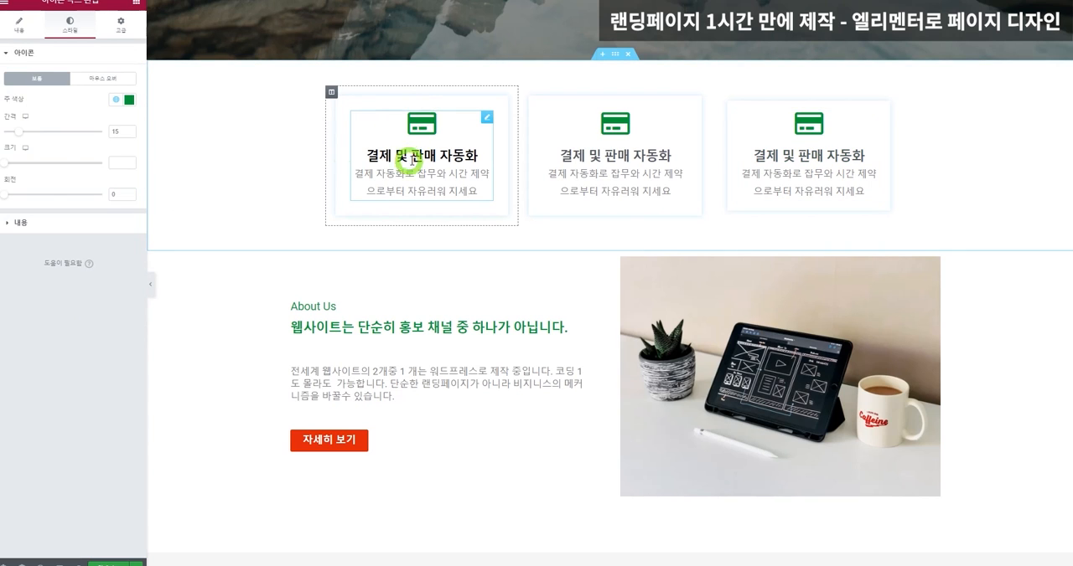
click(87, 220)
click(117, 200)
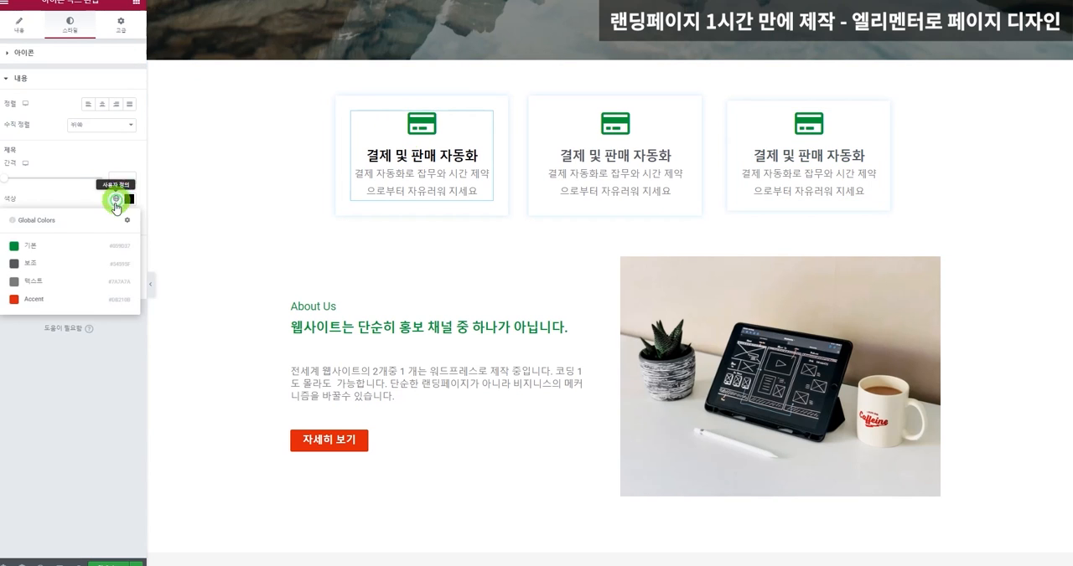
click(50, 259)
Set the text color of the heading under About Us to the 보조 (secondary) global color.
scroll(843, 264, down, 1)
scroll(844, 264, down, 2)
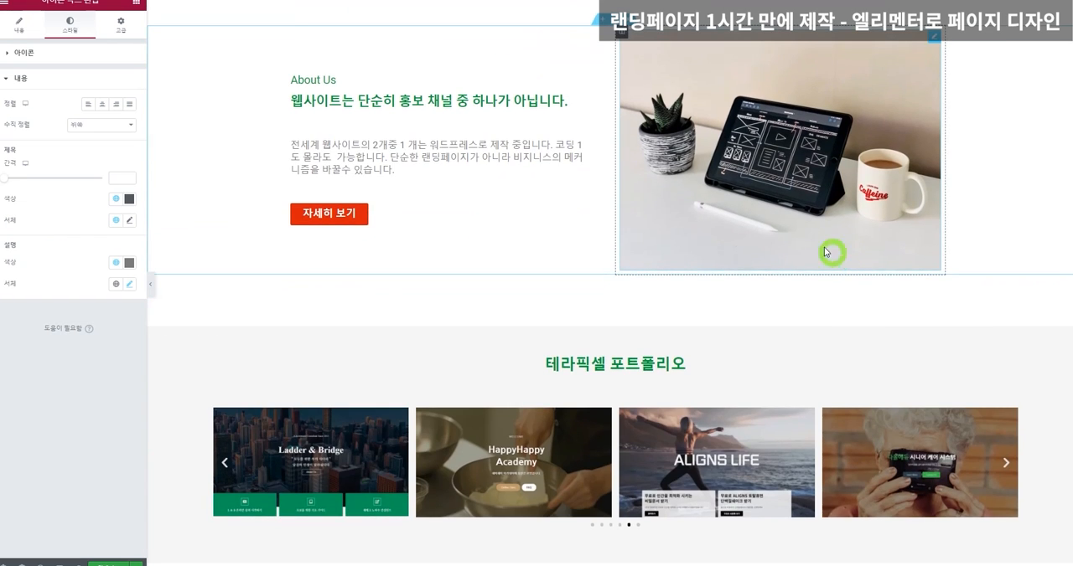
click(474, 101)
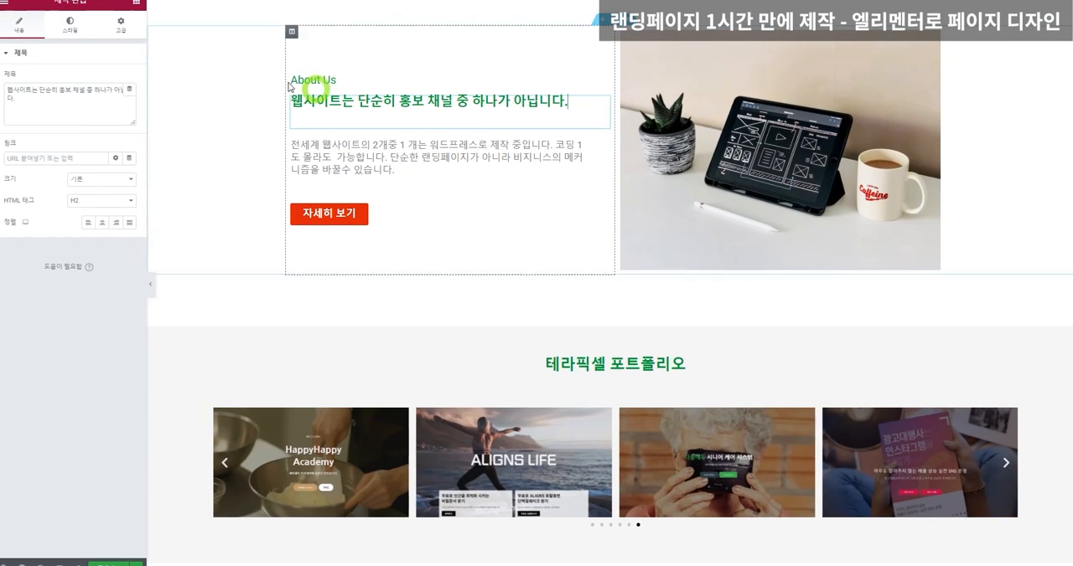
click(74, 25)
click(116, 78)
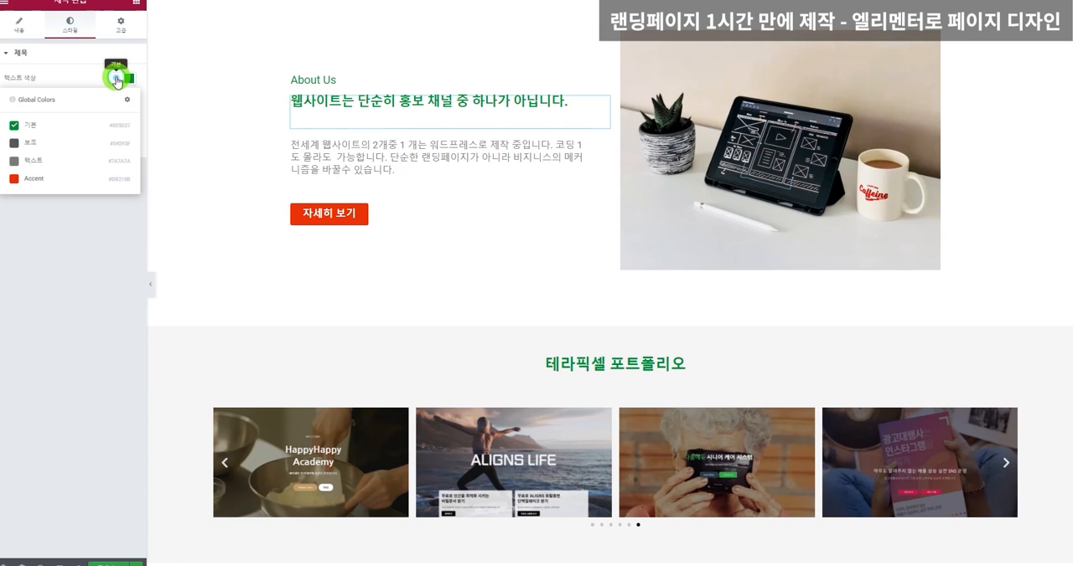
click(81, 145)
Set the text color of the 테라픽셀 포트폴리오 heading to the 보조 (secondary) global color.
scroll(802, 186, down, 3)
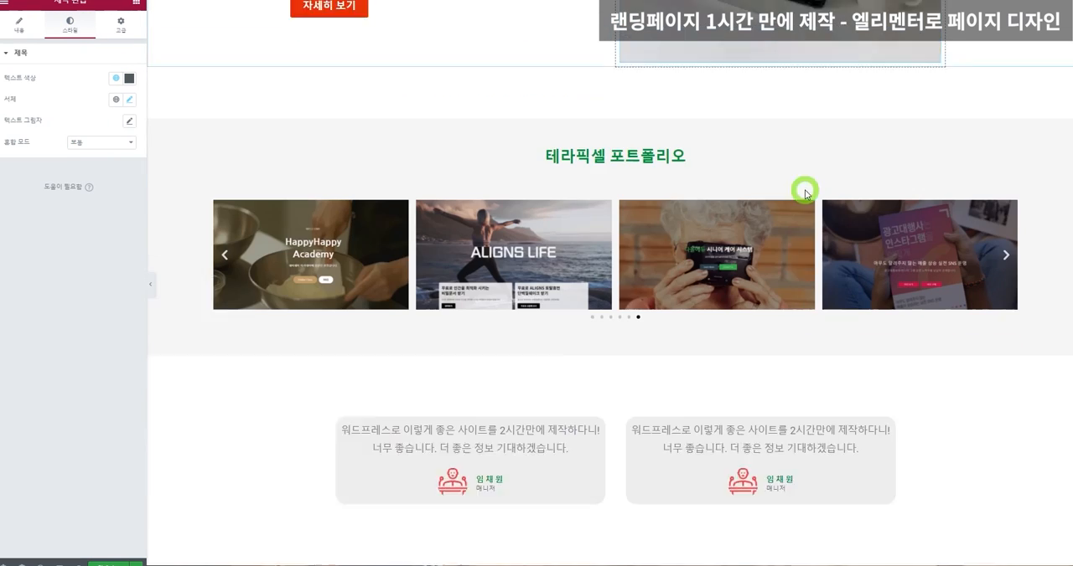
click(609, 73)
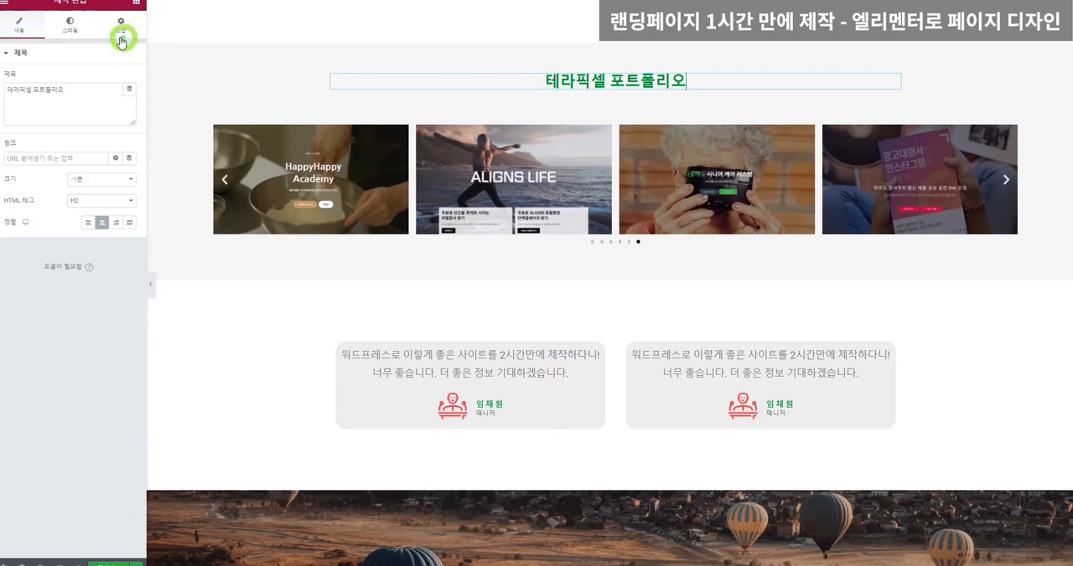
click(69, 28)
click(117, 78)
click(79, 139)
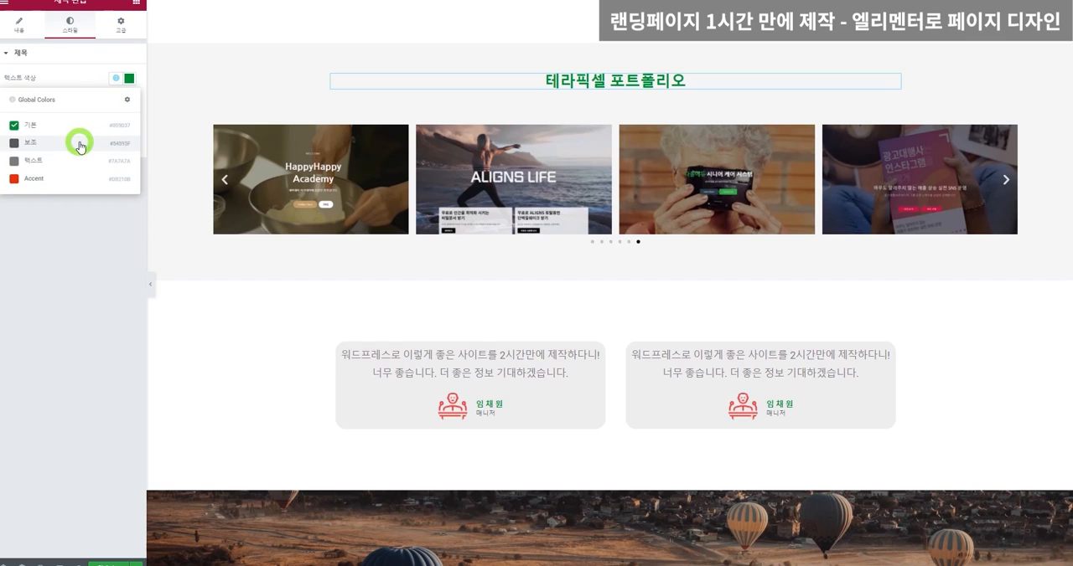
Widen the icon box section's content width to 1296 and update the page.
scroll(706, 254, down, 3)
scroll(706, 254, up, 10)
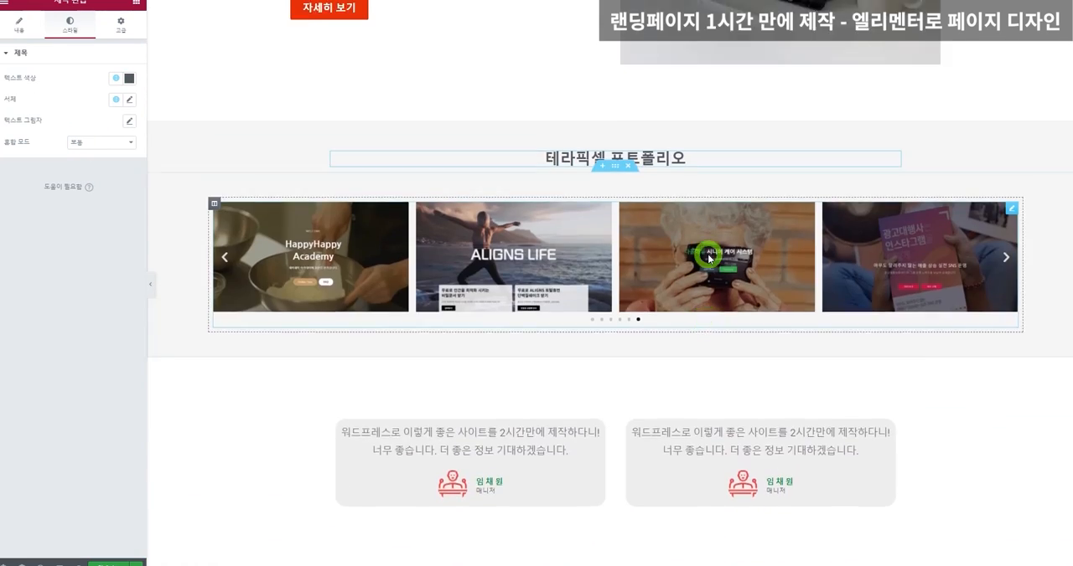
scroll(687, 89, down, 4)
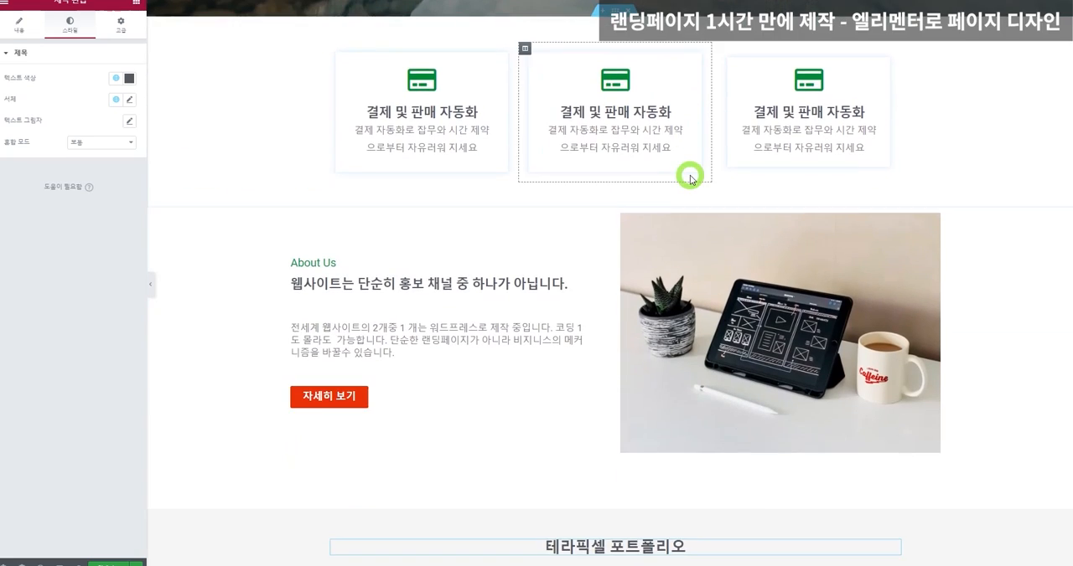
scroll(937, 372, up, 3)
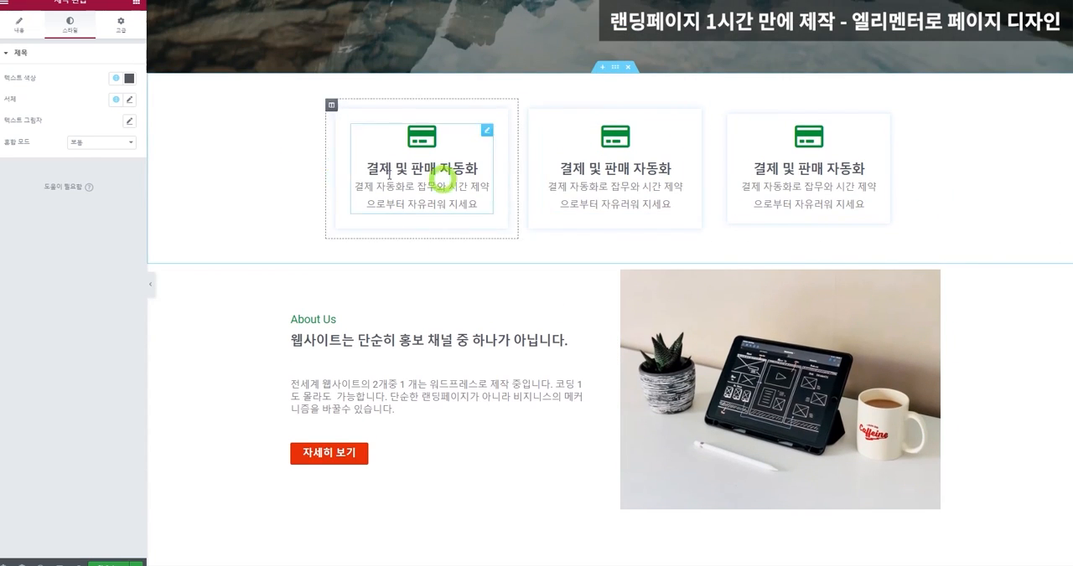
right_click(202, 122)
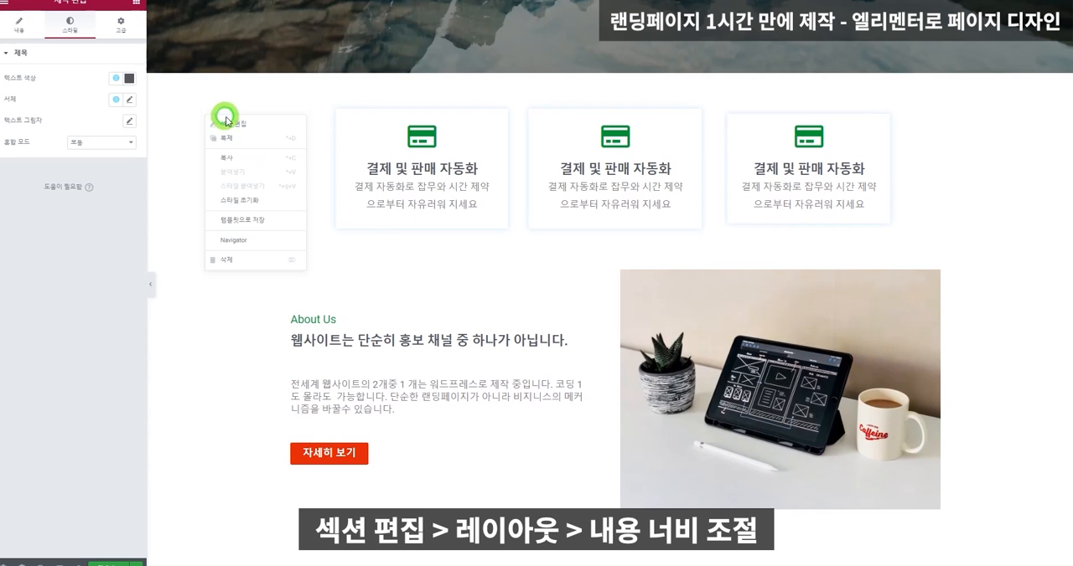
click(227, 122)
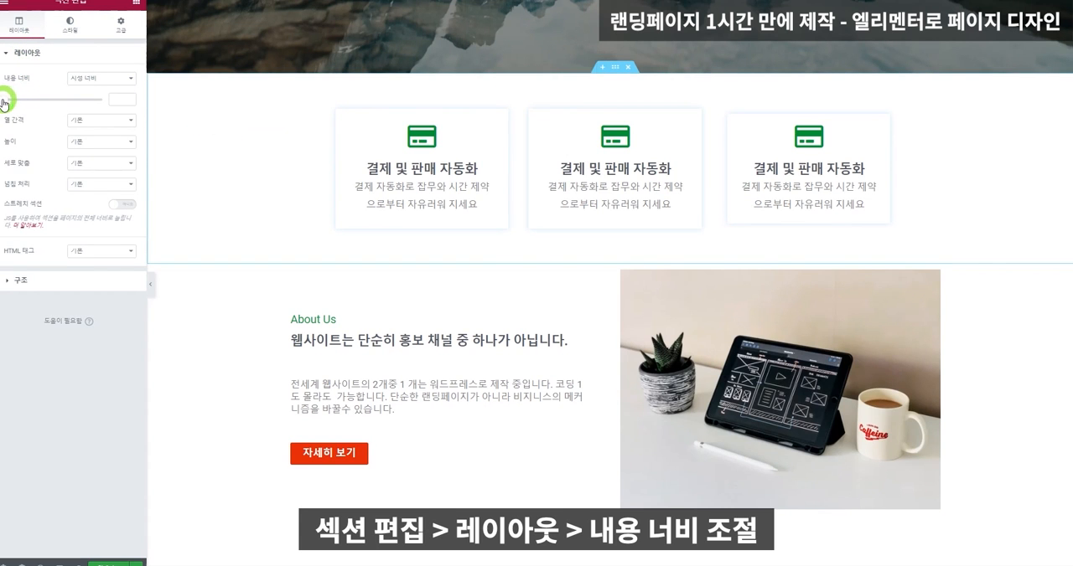
drag(4, 102, 75, 121)
scroll(704, 176, up, 5)
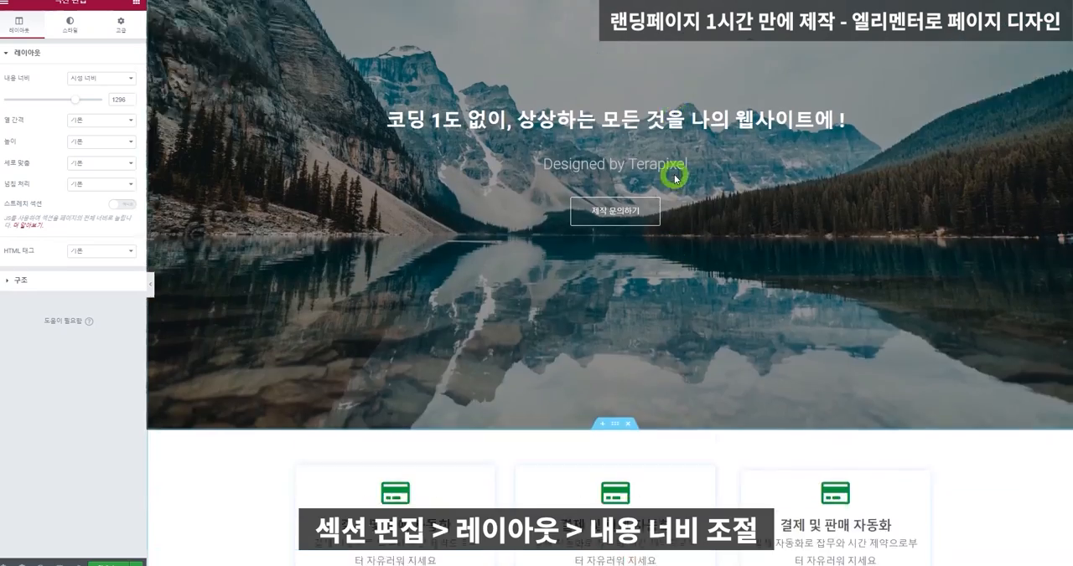
scroll(662, 175, up, 1)
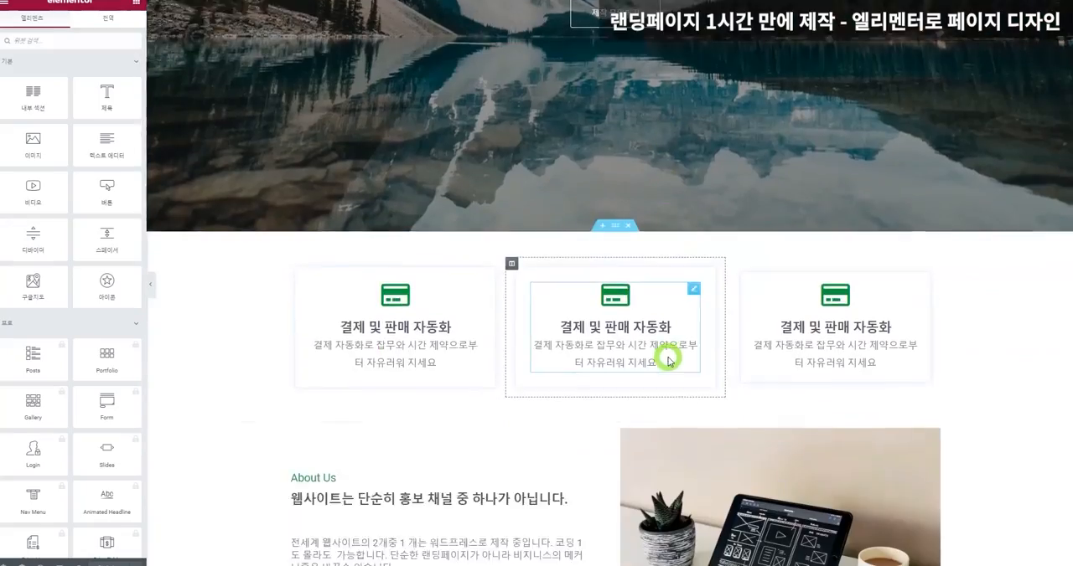
scroll(670, 354, down, 3)
scroll(670, 354, up, 3)
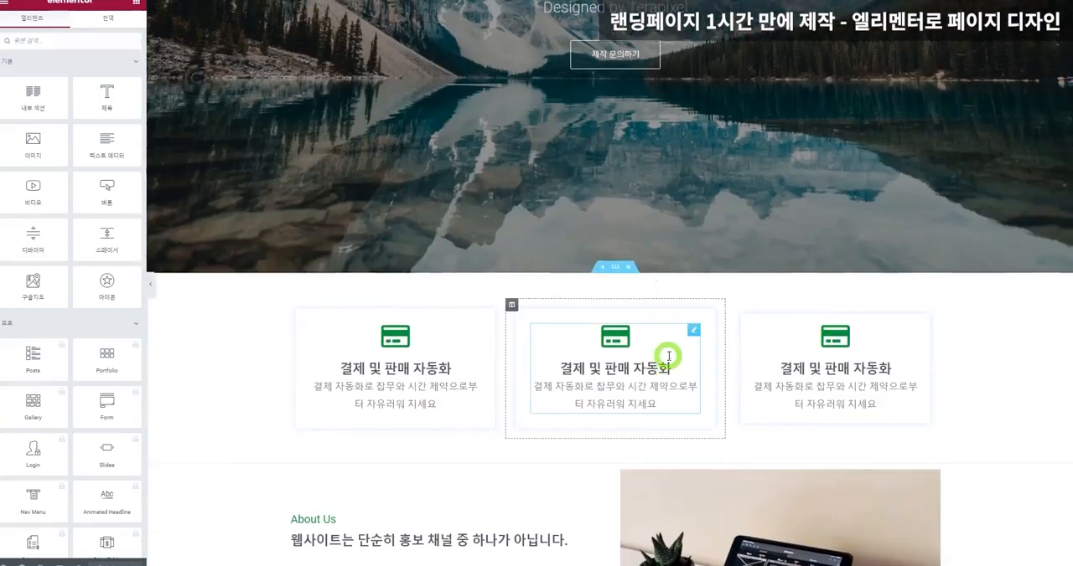
scroll(668, 357, up, 3)
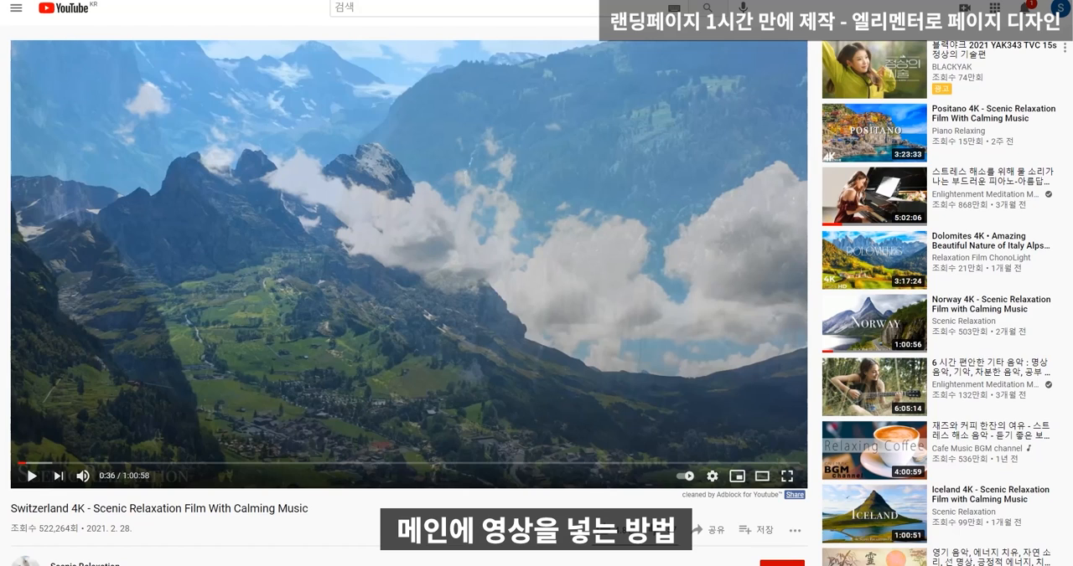
Change the hero section's background type to video, using the link of the YouTube video Switzerland 4K - Scenic Relaxation Film With Calming Music.
click(32, 474)
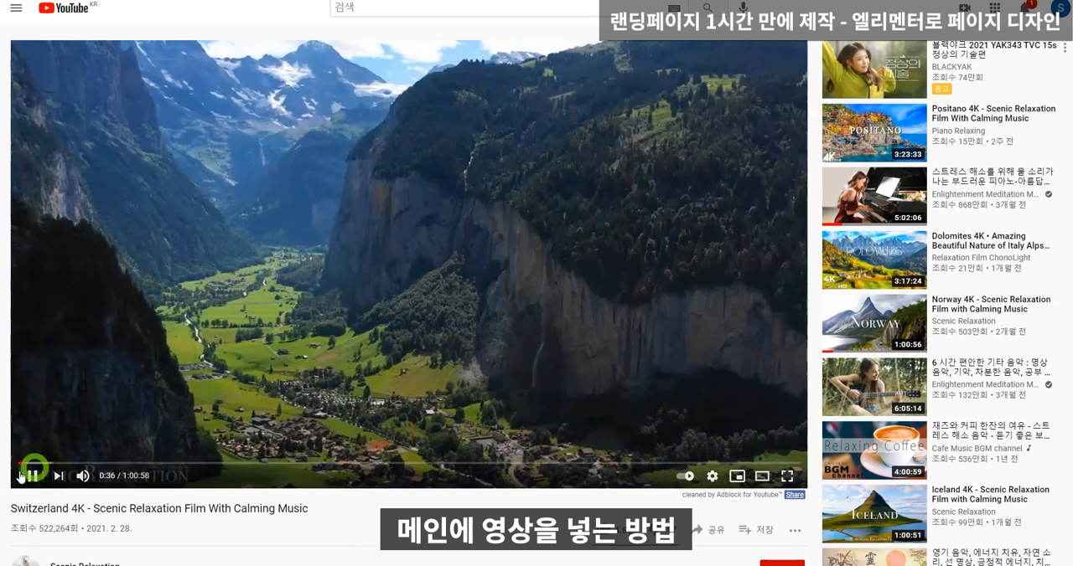
click(158, 134)
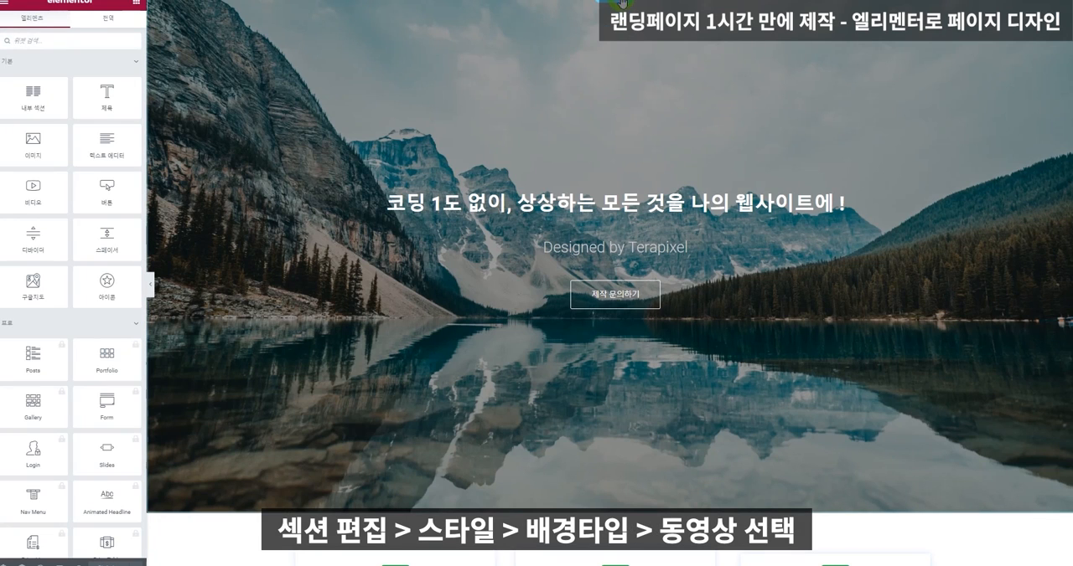
click(621, 4)
click(70, 28)
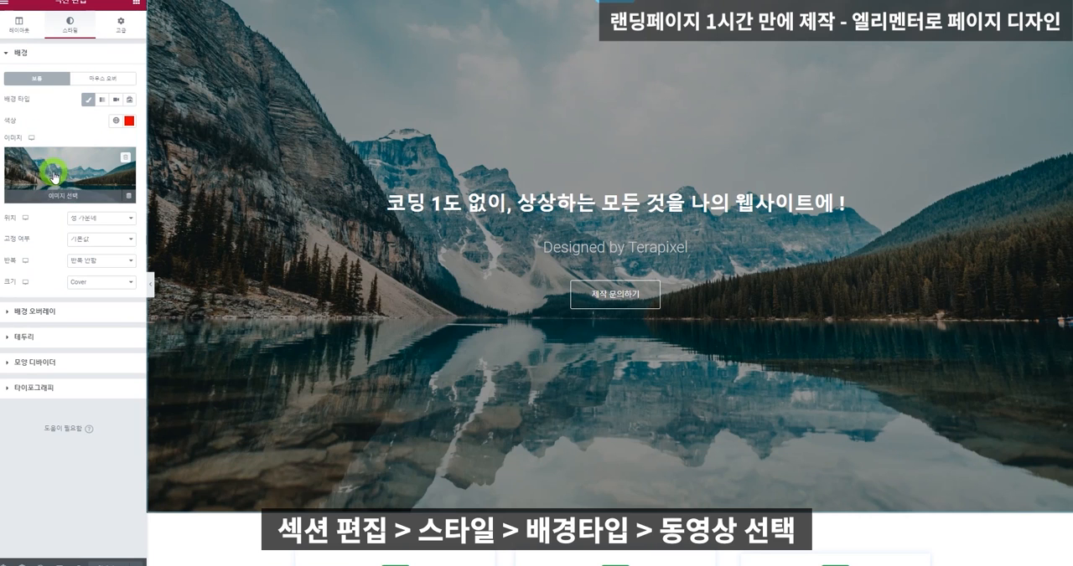
click(116, 101)
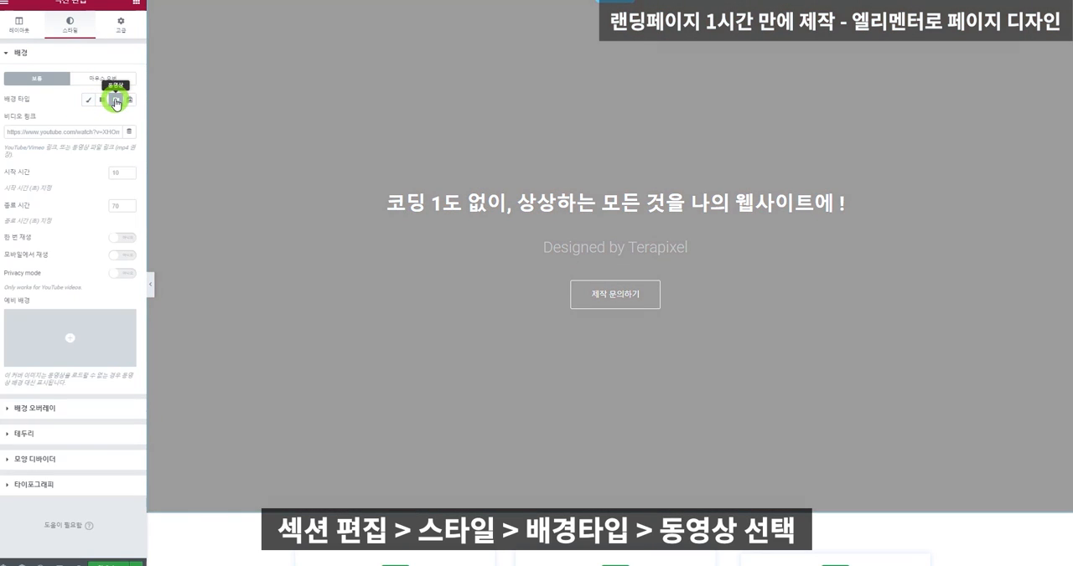
click(79, 131)
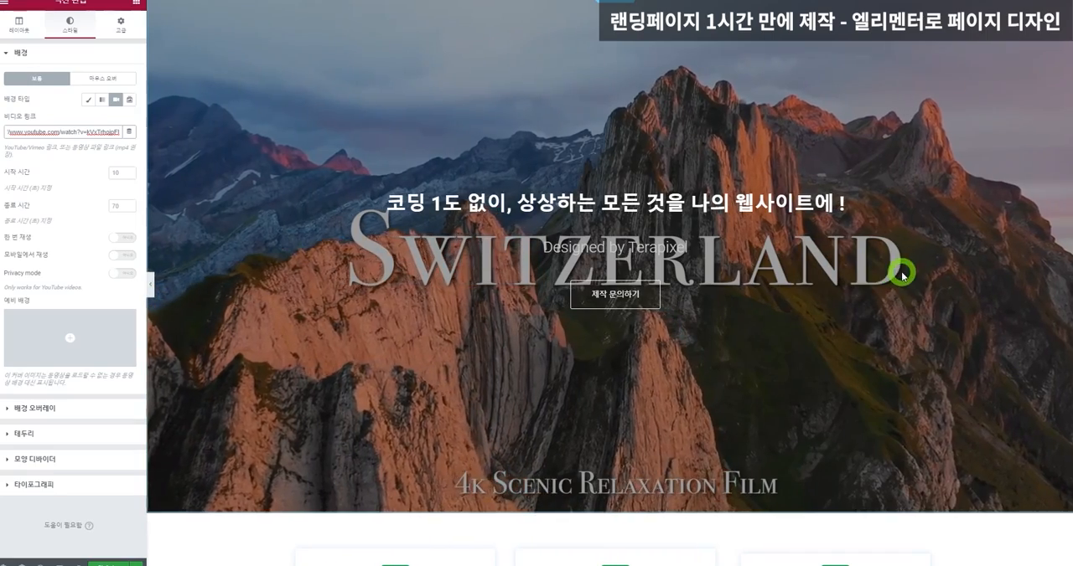
Set the background video's start time to 40 seconds, and turn mobile playback on and back off.
click(116, 171)
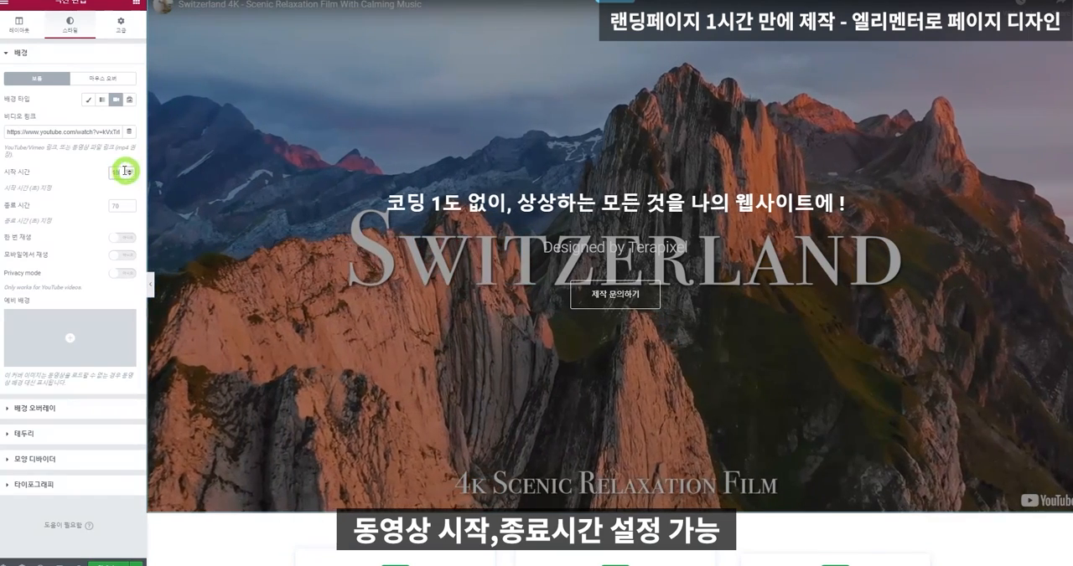
text(40)
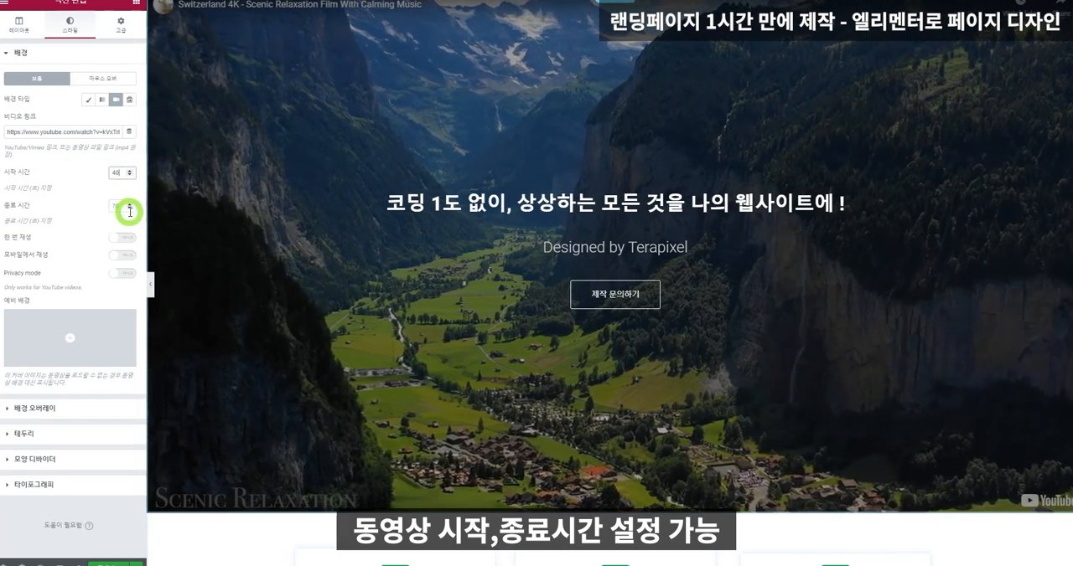
click(122, 256)
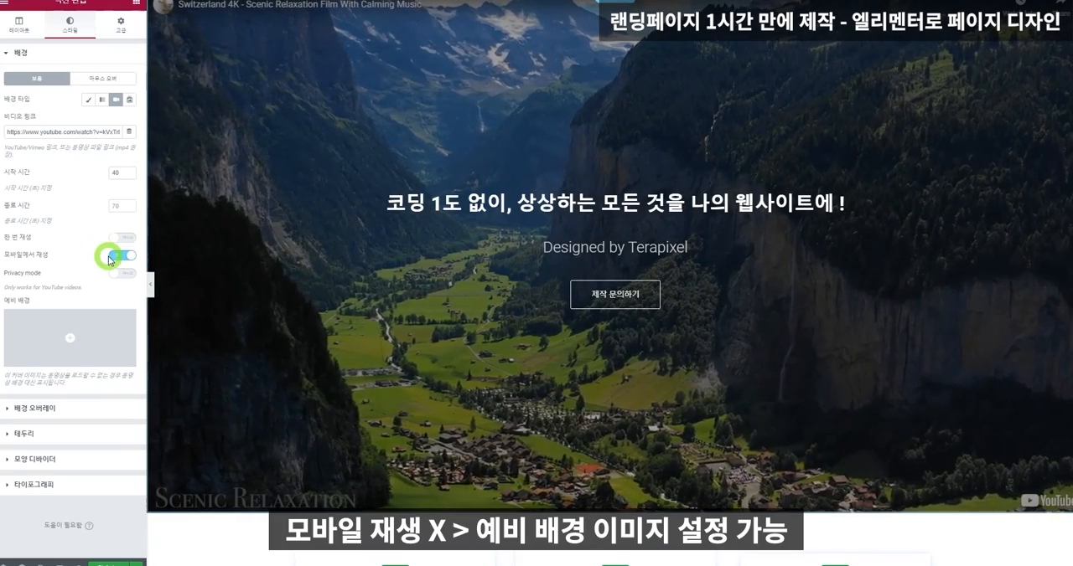
click(116, 256)
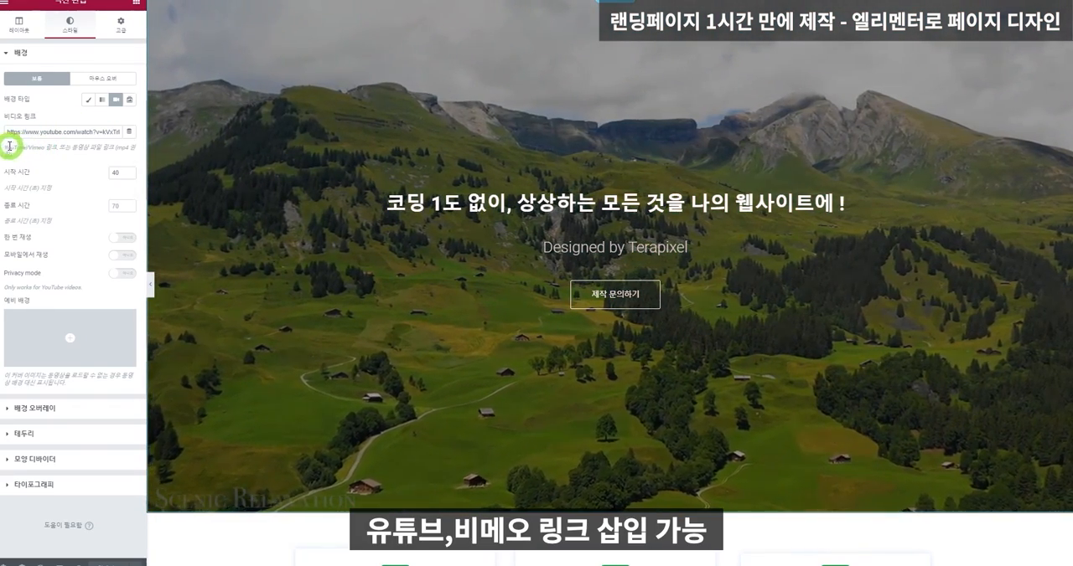
drag(6, 144, 55, 150)
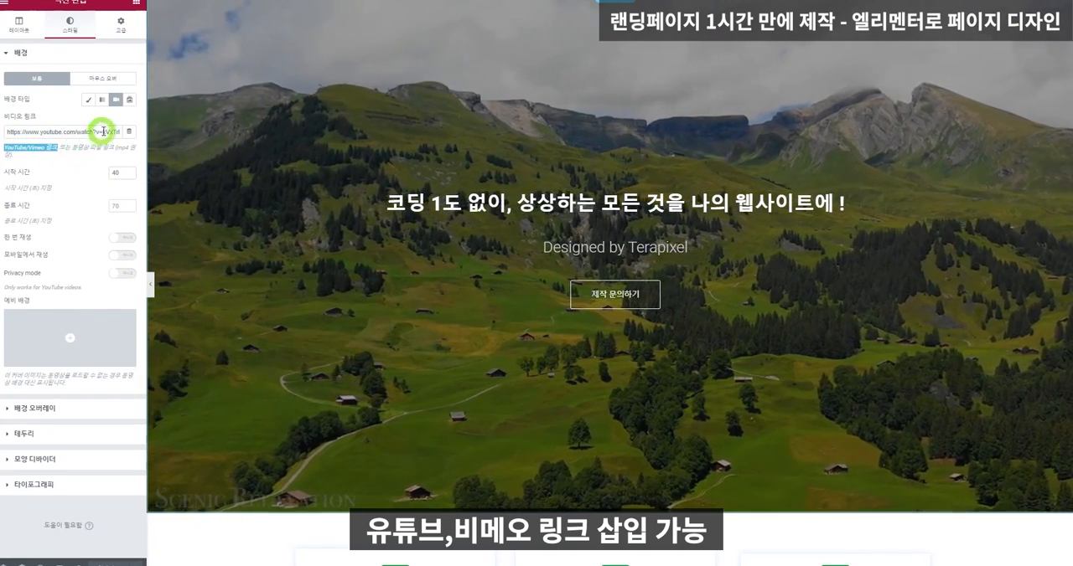
click(103, 131)
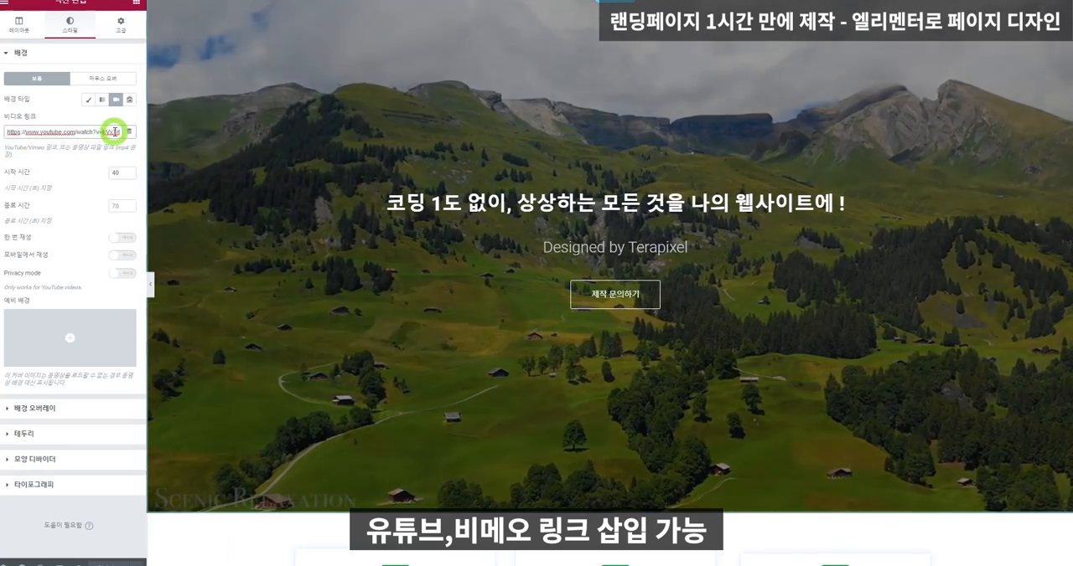
drag(114, 131, 6, 134)
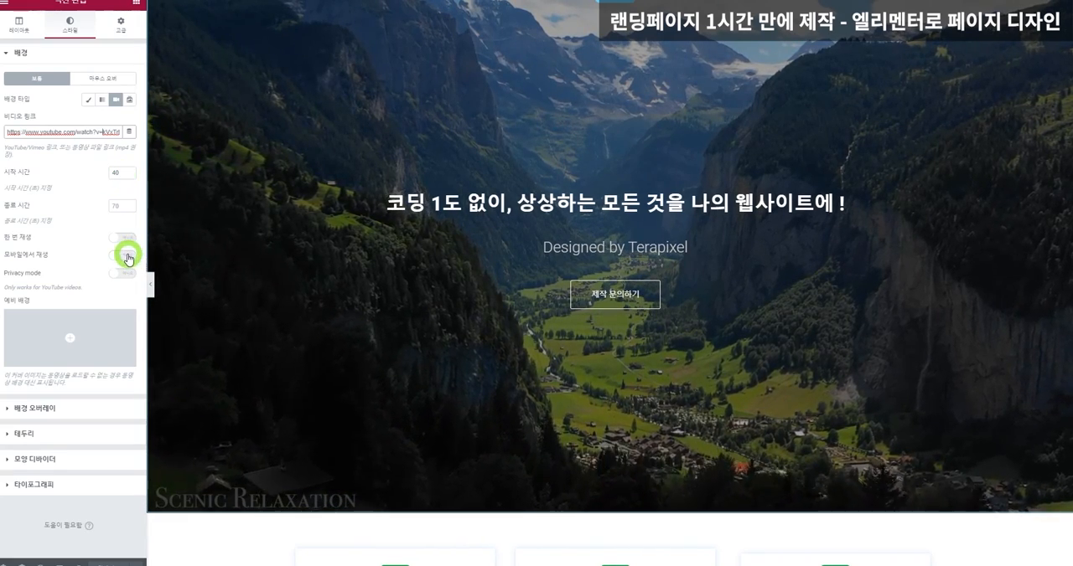
Set the opacity of the hero section's black background overlay to 0.49.
click(64, 407)
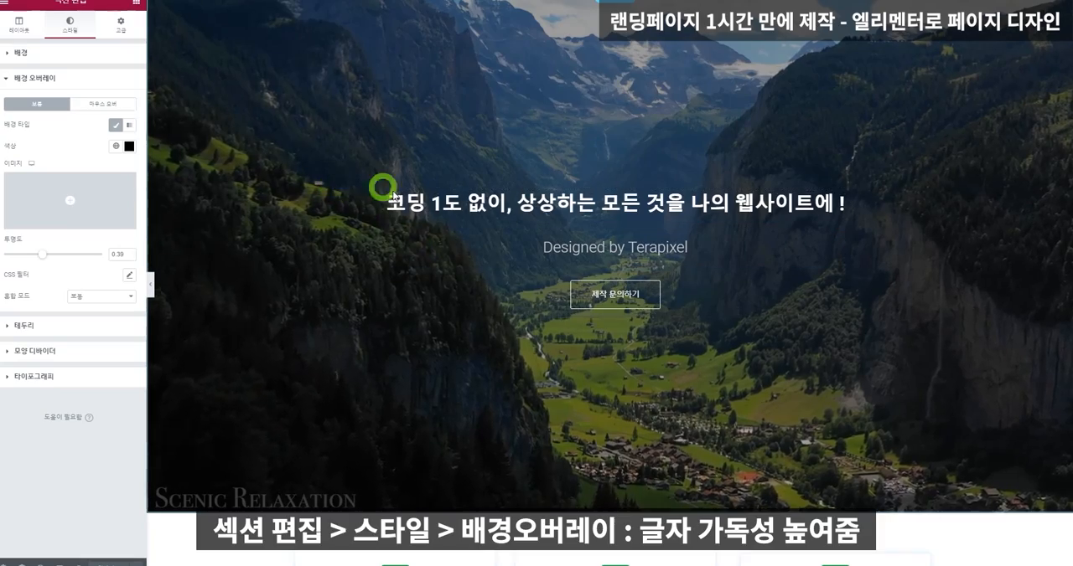
mouse_move(41, 253)
mouse_down()
mouse_move(77, 256)
mouse_move(53, 254)
mouse_up()
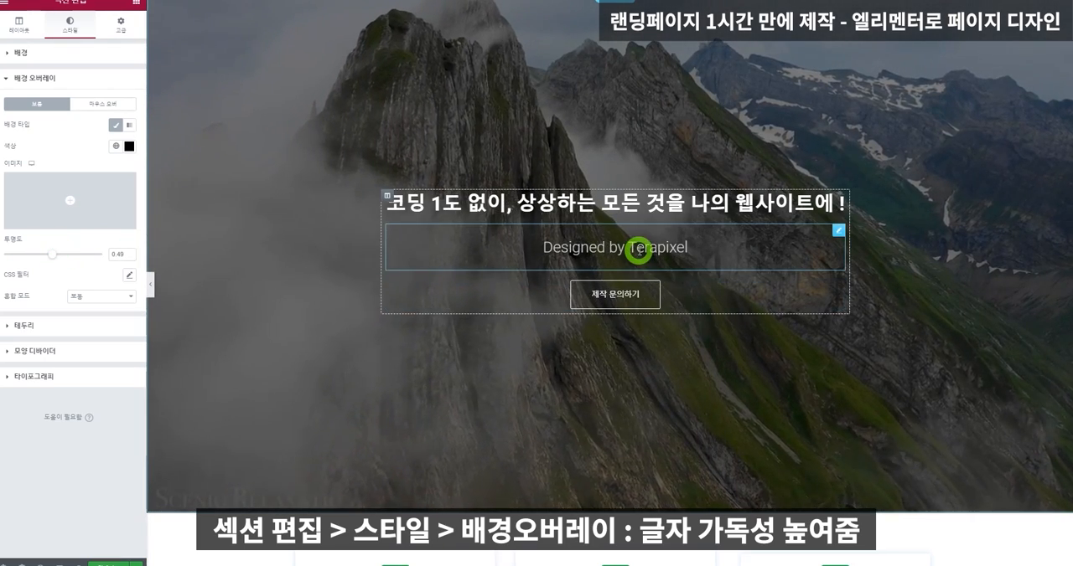
click(675, 248)
click(120, 21)
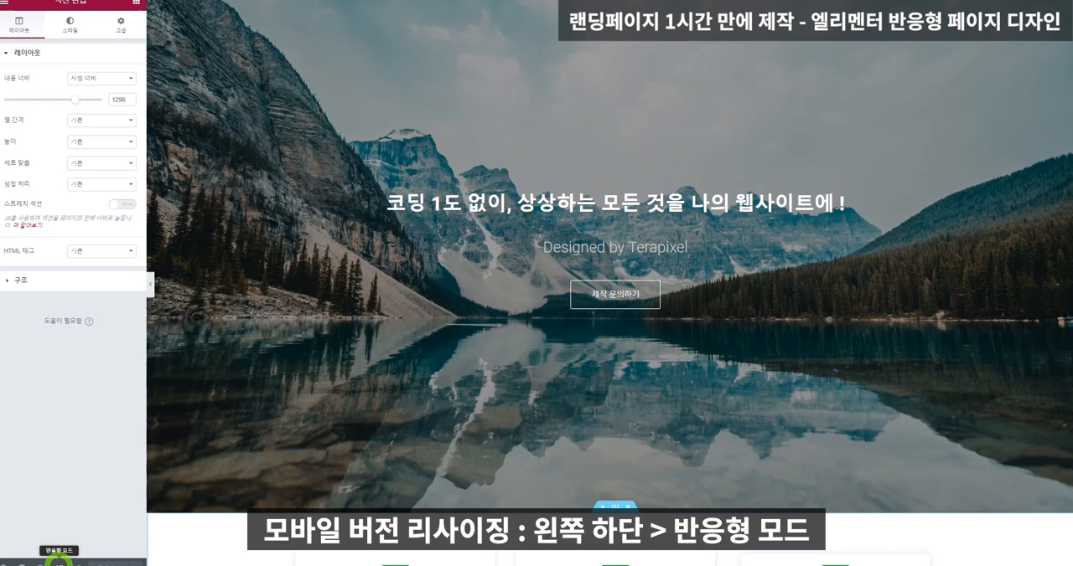
Switch the page to the 360px mobile responsive preview and look over its layout.
click(57, 560)
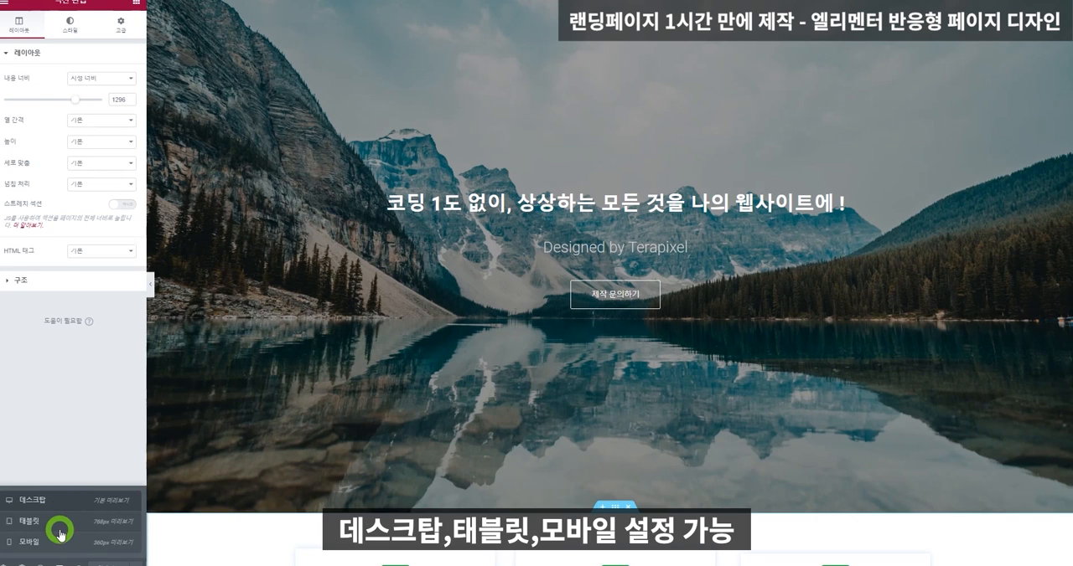
click(61, 545)
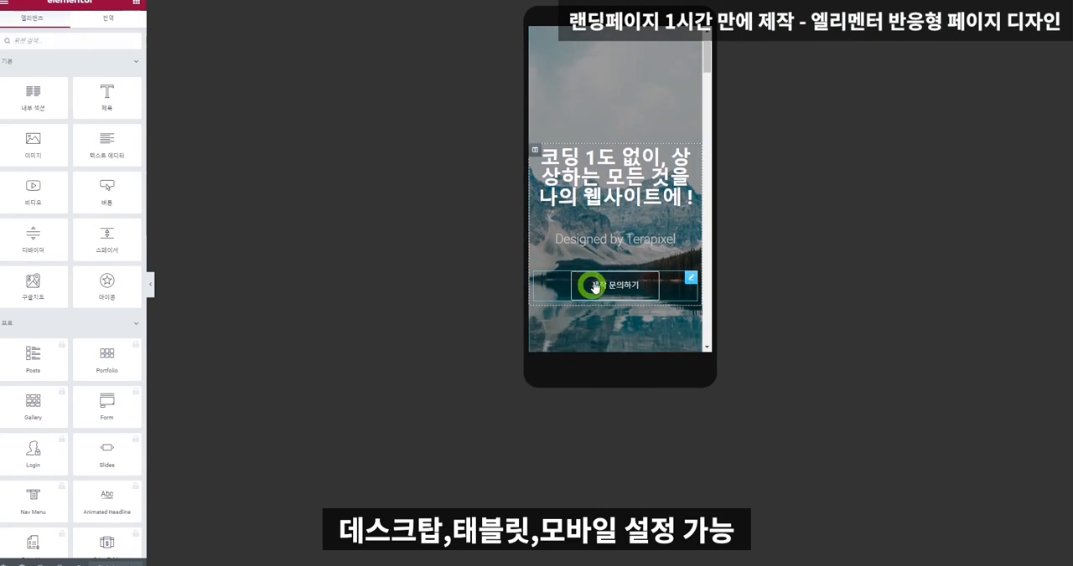
scroll(599, 268, down, 5)
scroll(603, 271, up, 5)
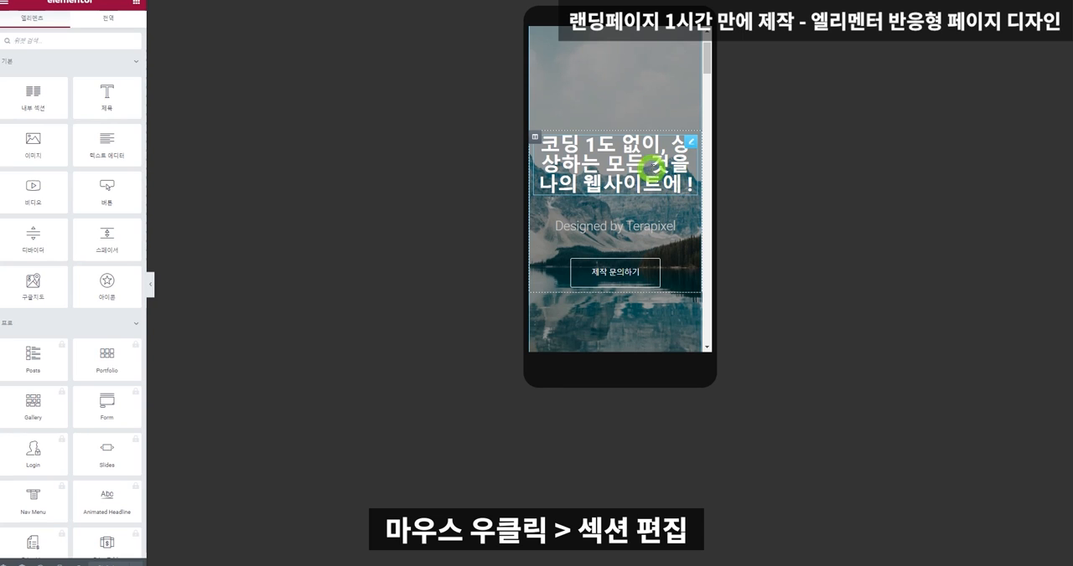
Set the hero section's mobile outer margin and inner padding to 0.
right_click(615, 73)
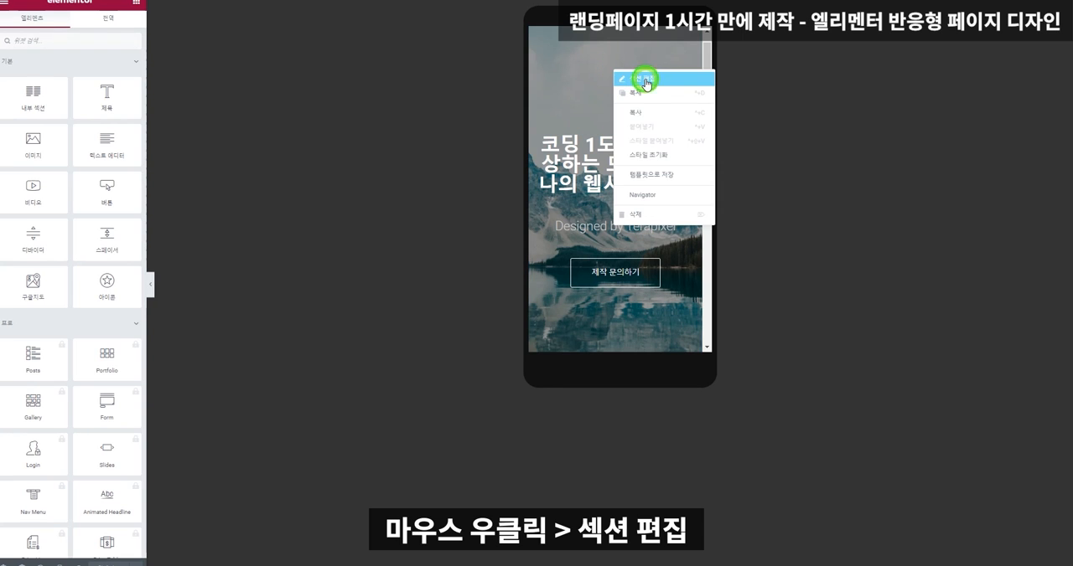
click(646, 81)
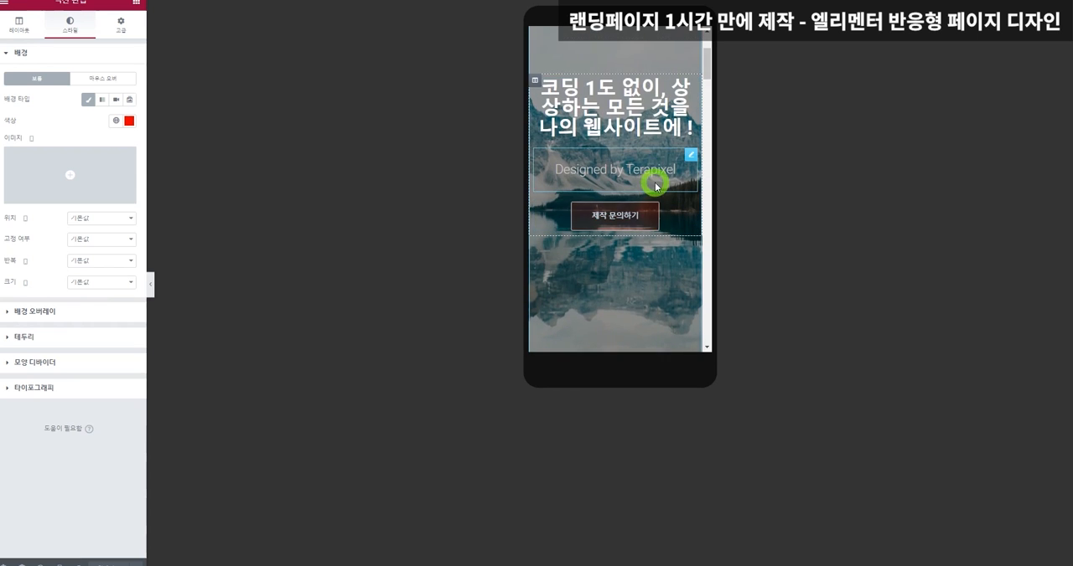
scroll(649, 159, down, 5)
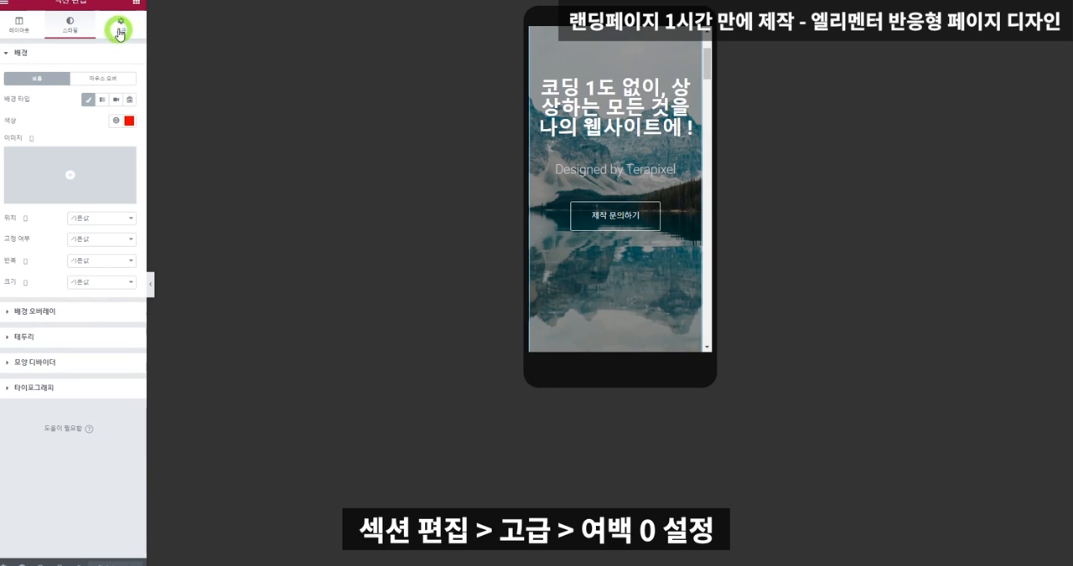
click(119, 27)
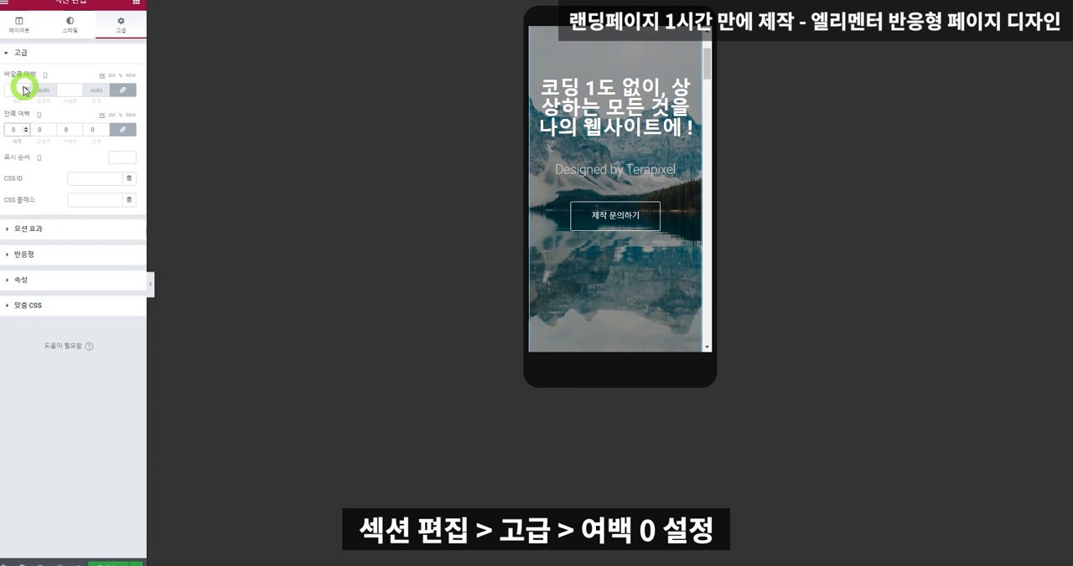
click(13, 89)
text(0)
Reduce the hero section's height in the mobile layout so it takes up less of the phone screen.
scroll(578, 163, up, 2)
click(19, 25)
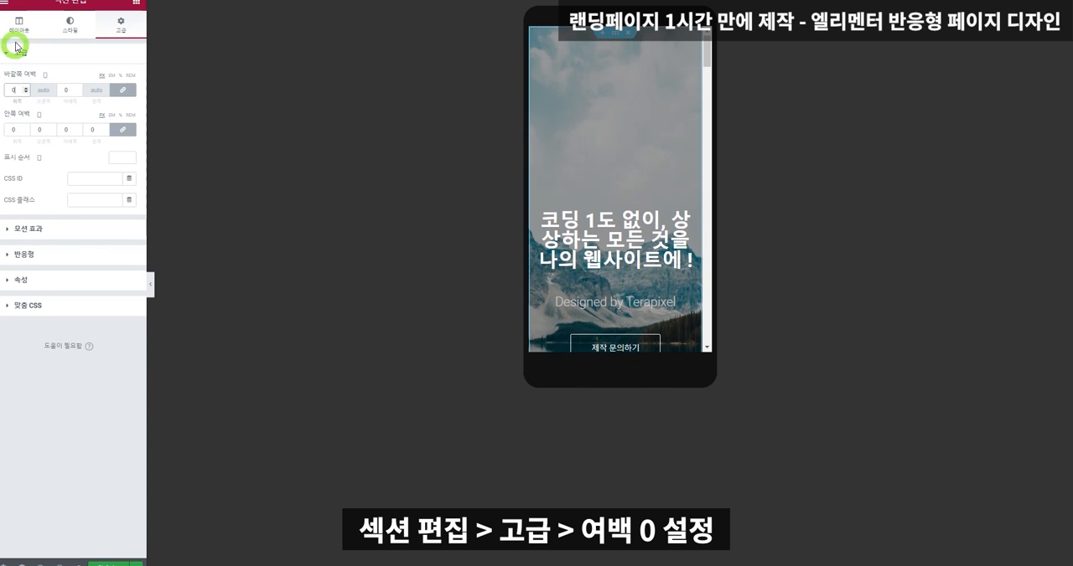
drag(5, 177, 35, 180)
Set the hero headline's mobile font size to 12 px.
click(620, 90)
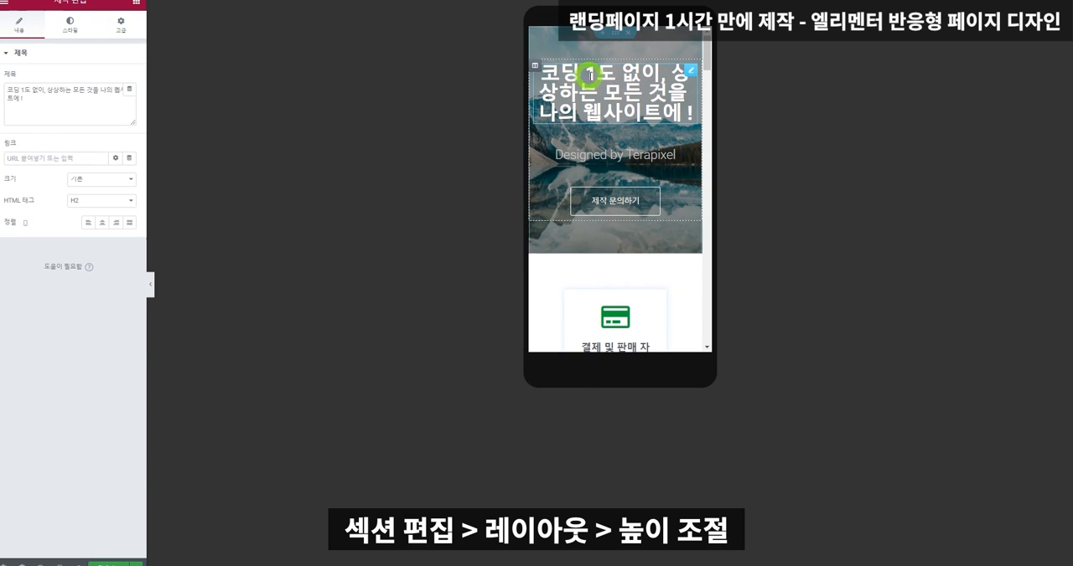
click(72, 23)
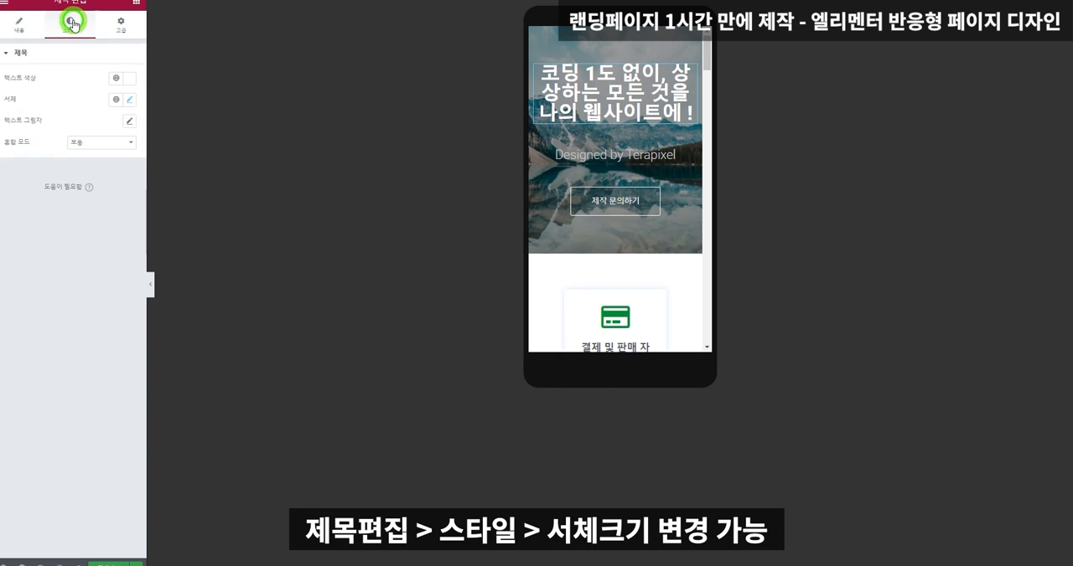
click(130, 99)
drag(13, 176, 17, 176)
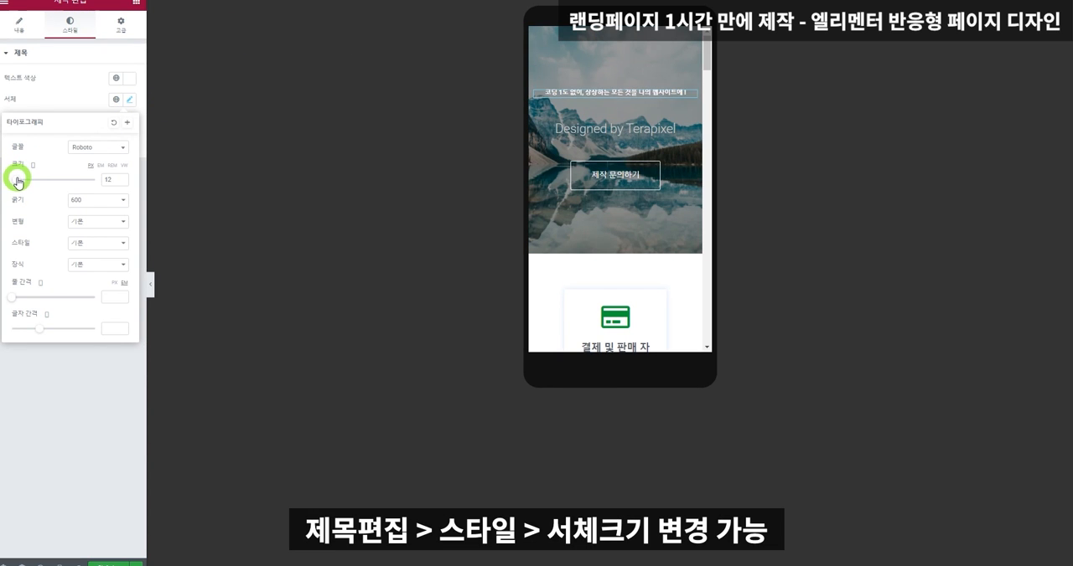
Set the mobile font size of the "Designed by Terapixel" heading to 14 px.
click(602, 123)
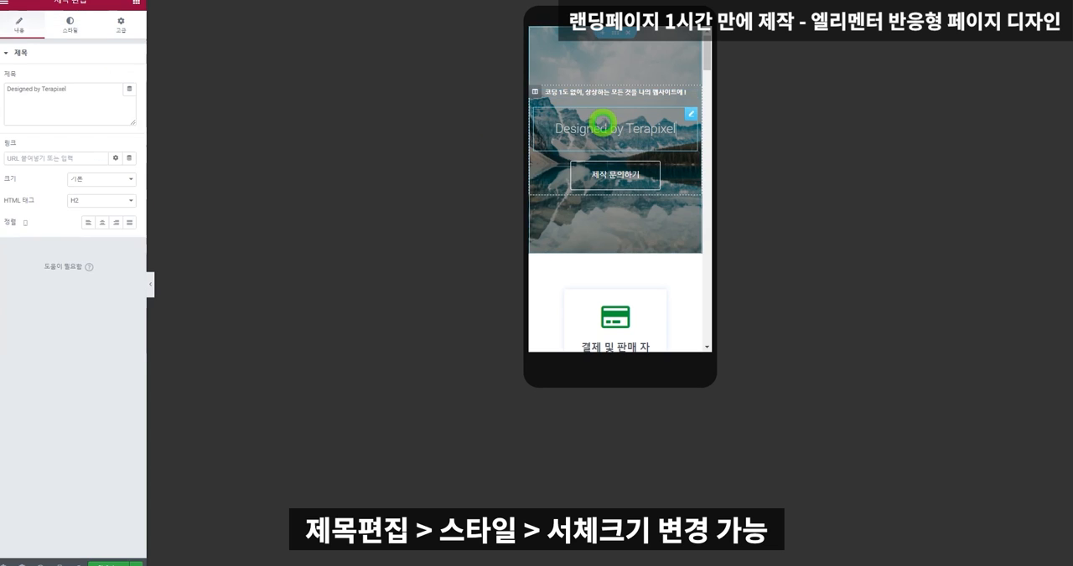
click(67, 27)
click(130, 99)
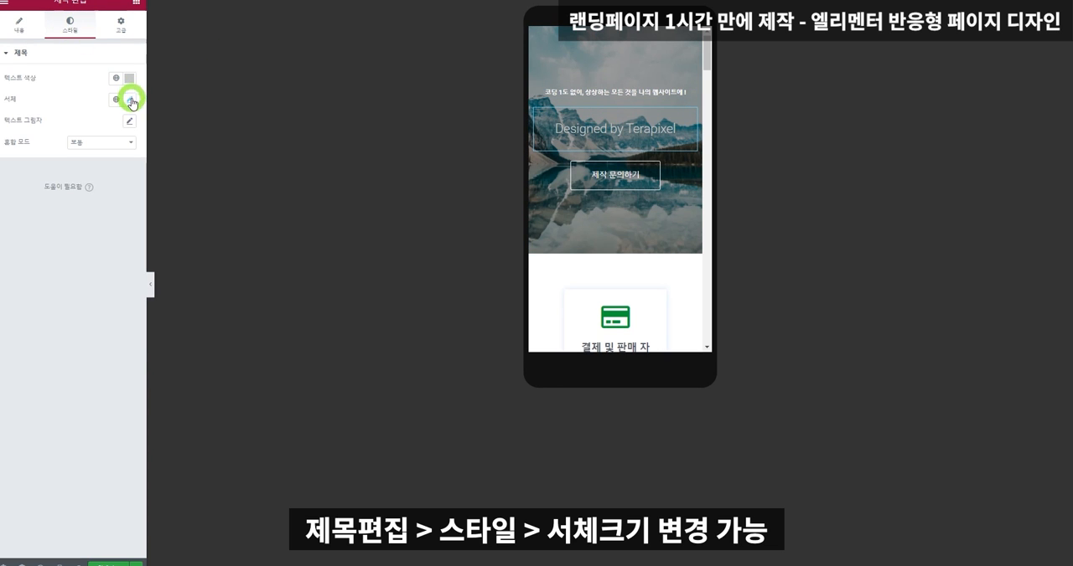
drag(20, 180, 15, 183)
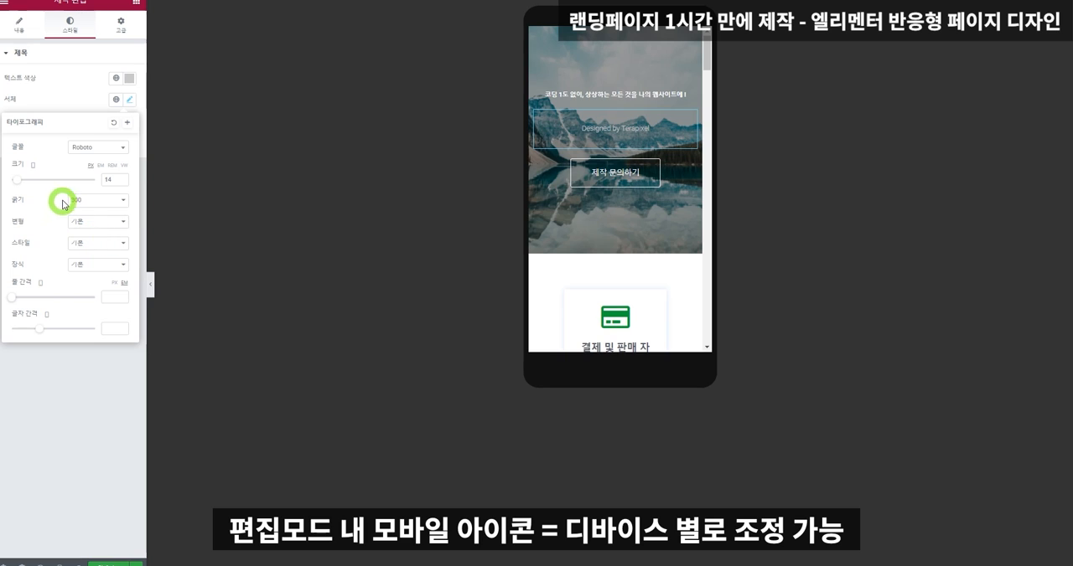
Check the hero headline's font size setting in the desktop view and return to the mobile view.
click(32, 167)
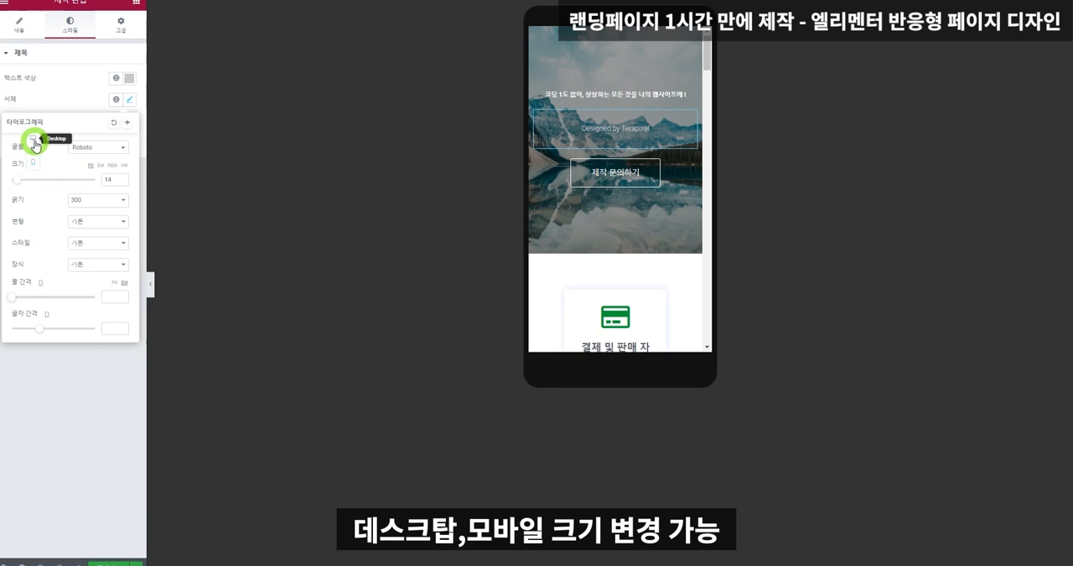
click(33, 139)
click(491, 197)
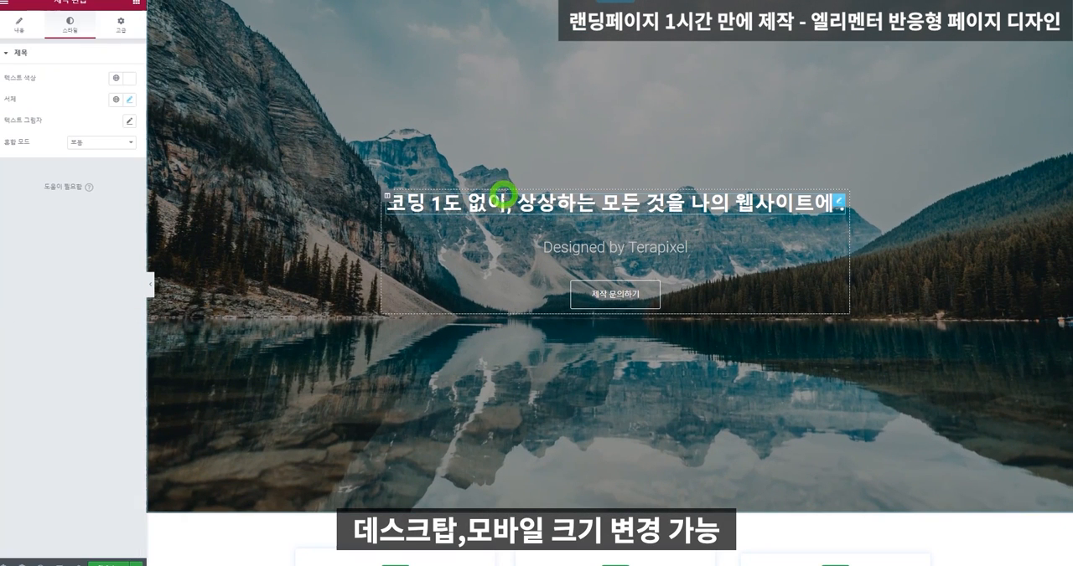
click(130, 99)
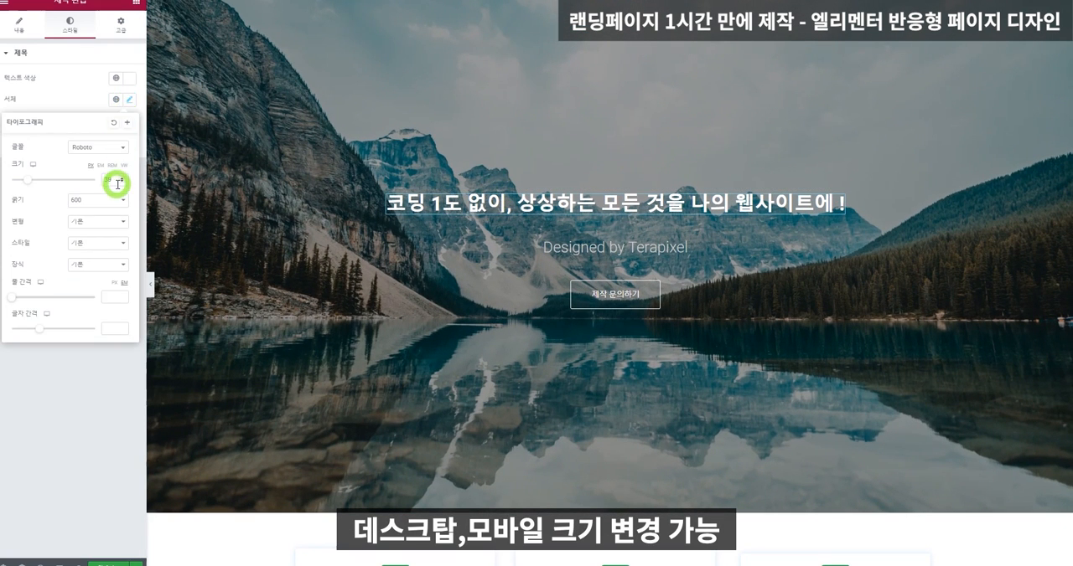
click(32, 168)
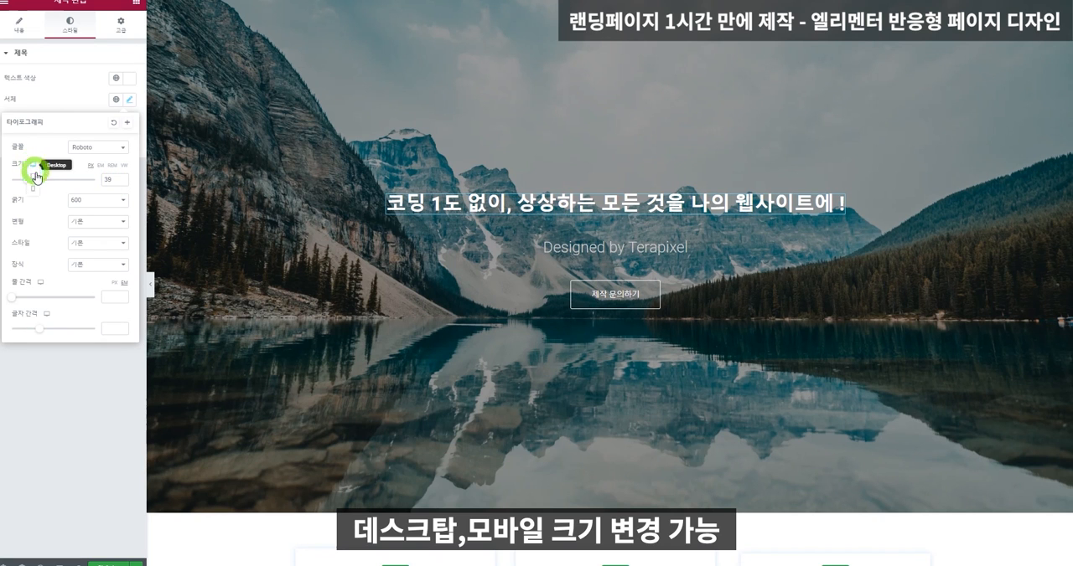
click(31, 189)
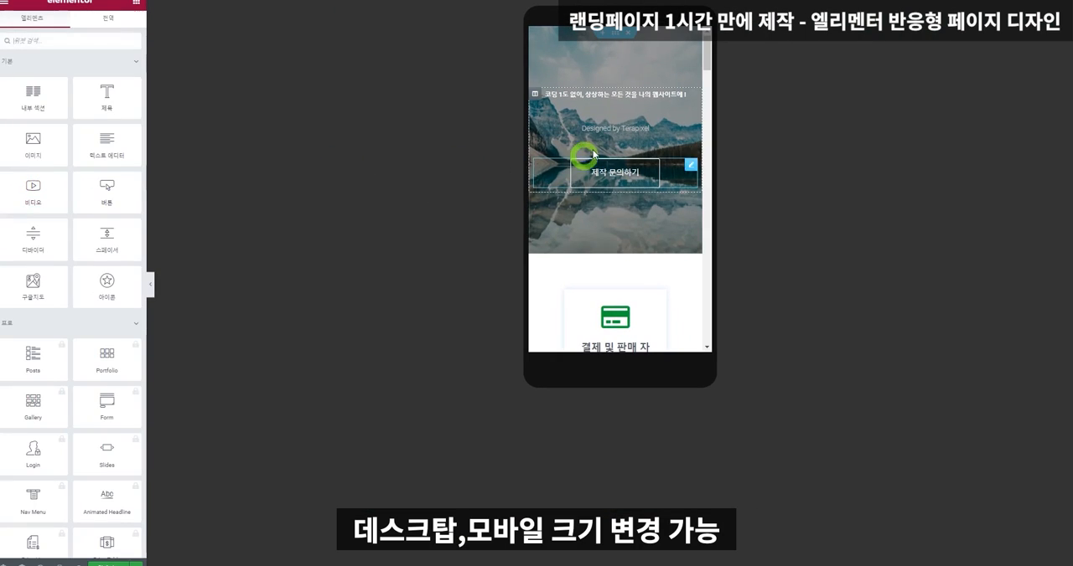
Set the hero headline's mobile font size to 13 px.
click(606, 95)
click(130, 100)
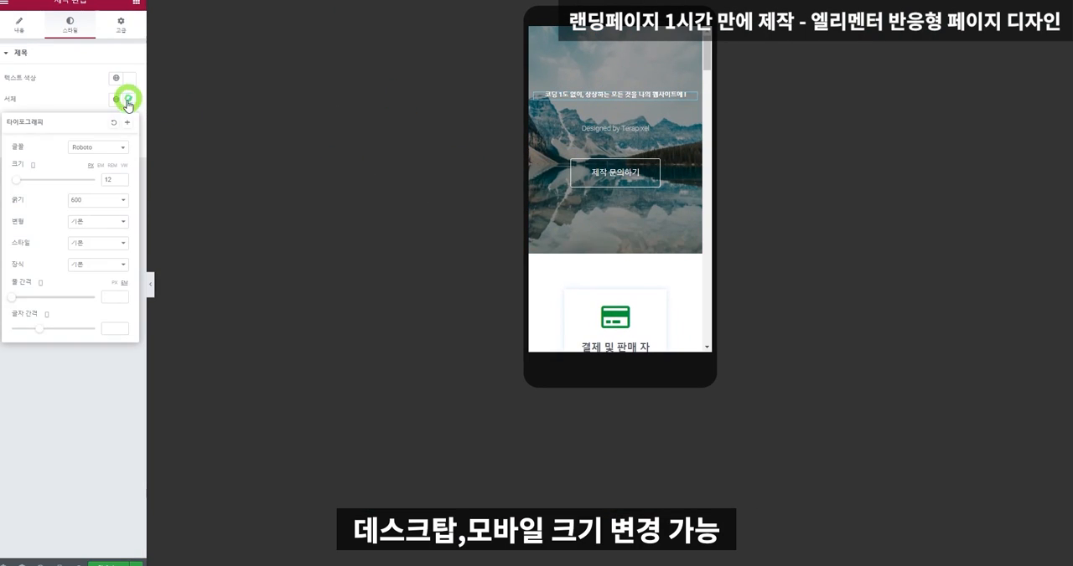
click(121, 177)
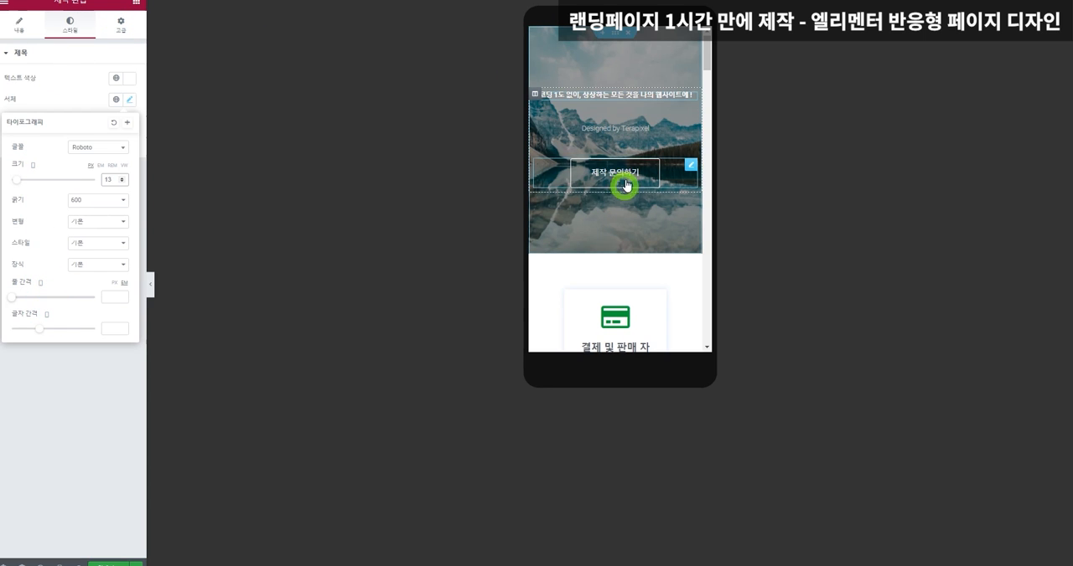
Set the mobile margin to 0 and the padding to 10 px for the section with the payment automation cards.
scroll(639, 179, down, 4)
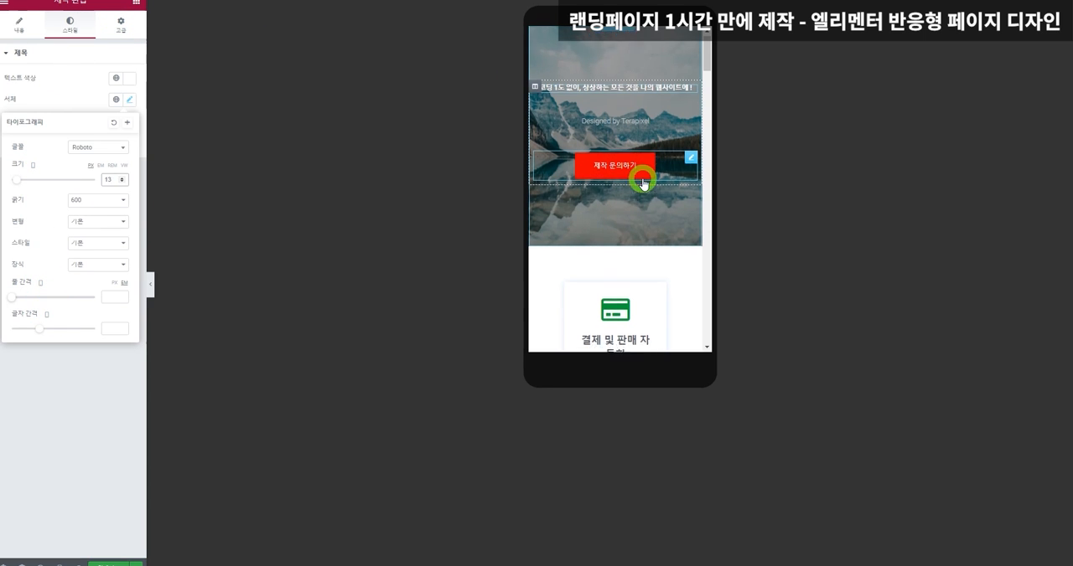
scroll(643, 182, down, 8)
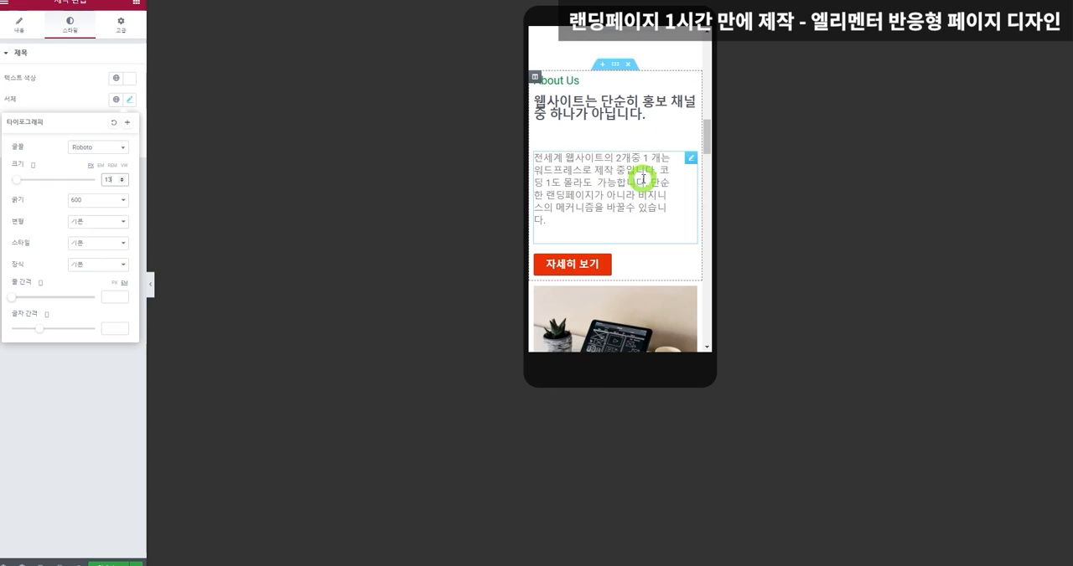
scroll(643, 182, up, 8)
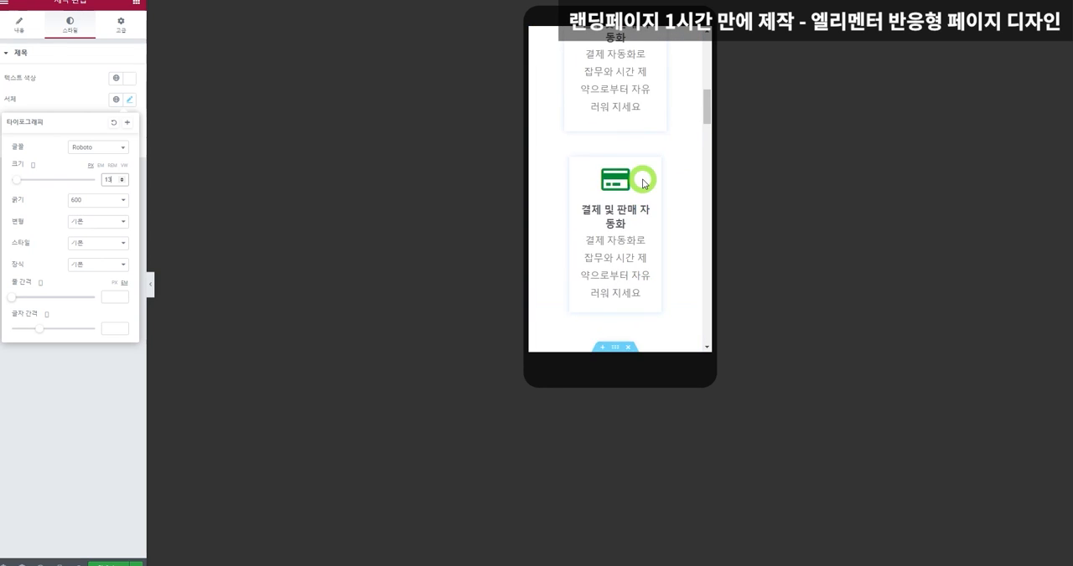
scroll(642, 182, up, 1)
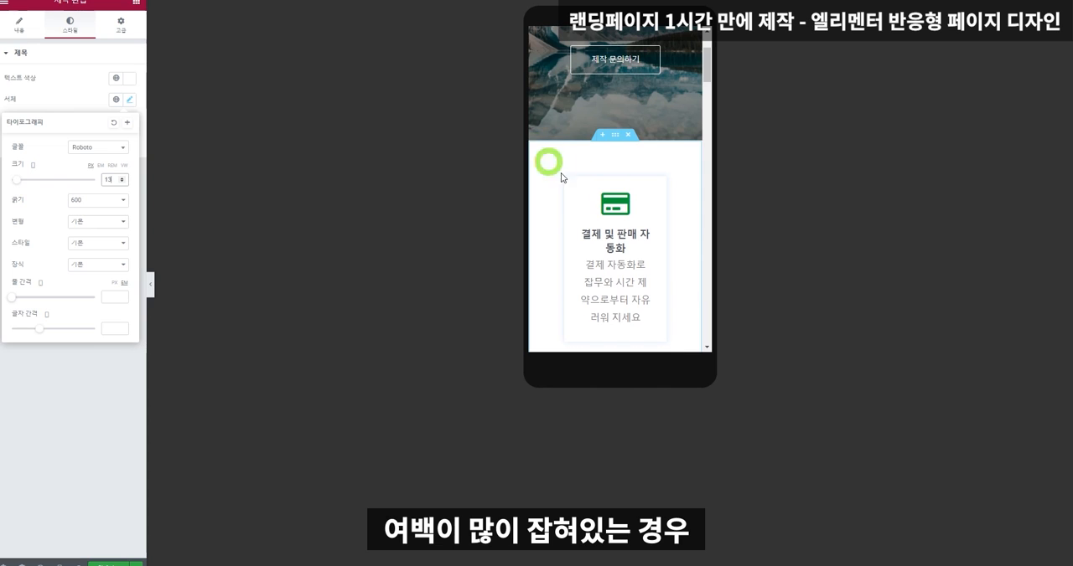
click(616, 136)
click(120, 25)
click(19, 123)
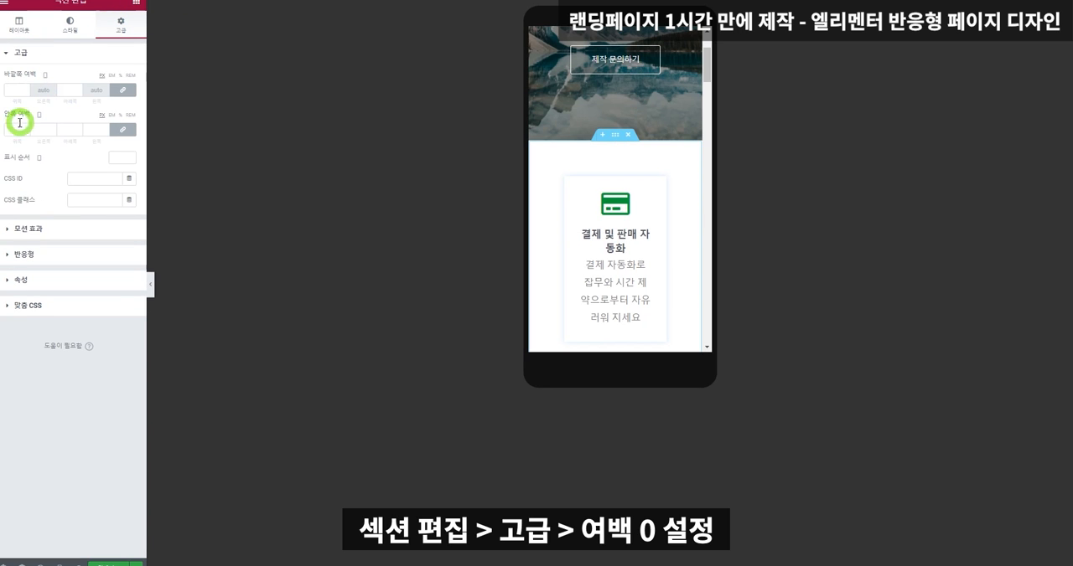
text(0)
click(12, 89)
text(0)
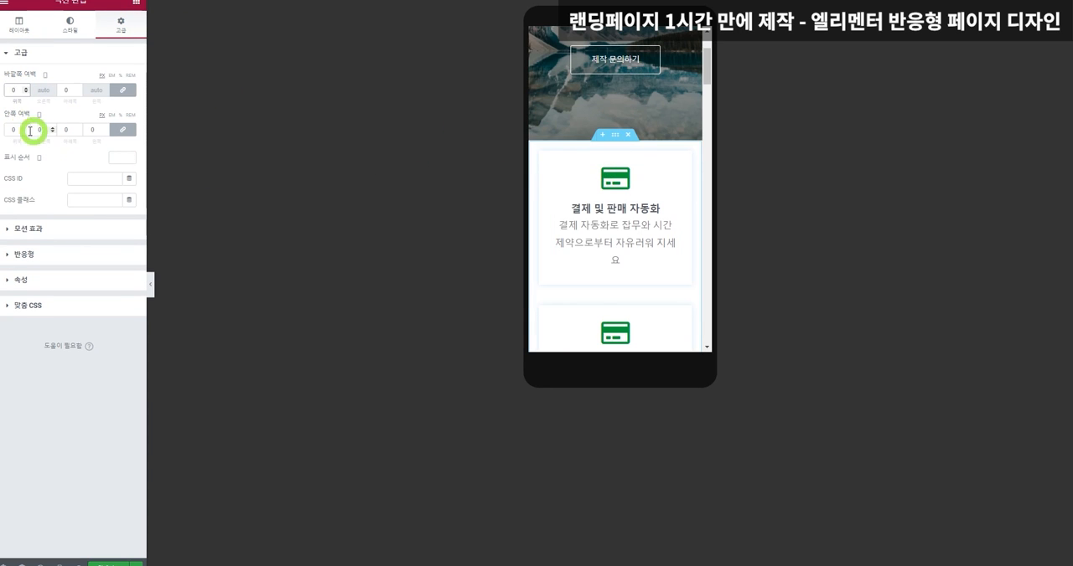
click(10, 126)
text(1)
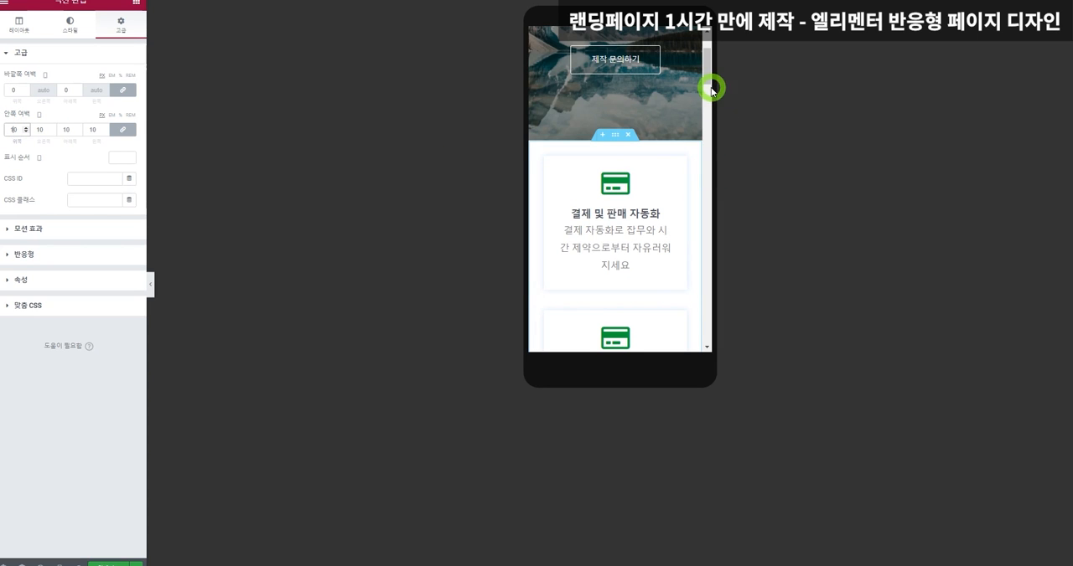
Set the mobile inner padding of the customer testimonials section to 10 px on all sides.
drag(709, 84, 713, 185)
click(615, 165)
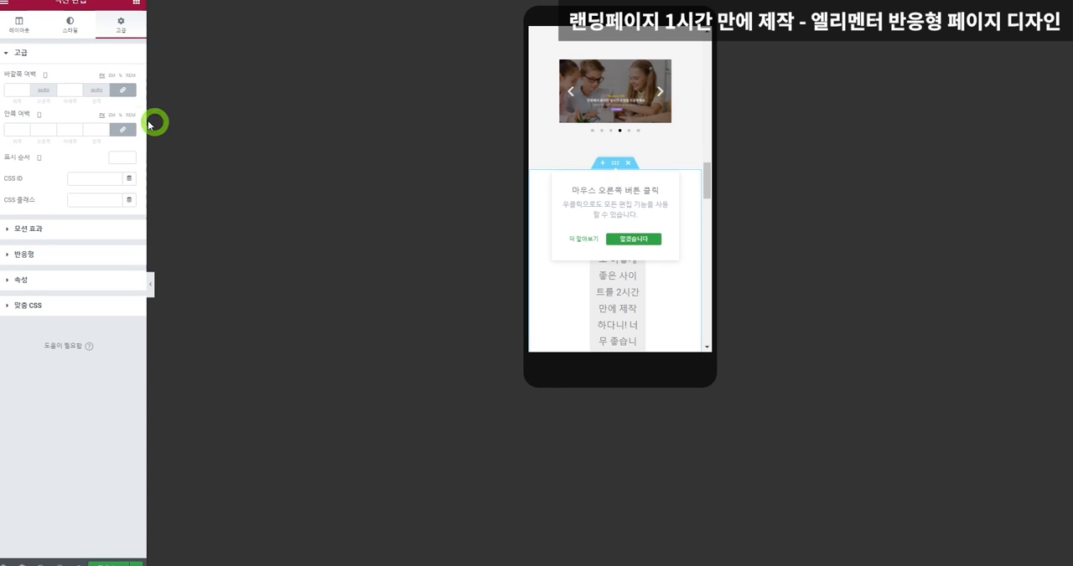
click(7, 131)
text(0)
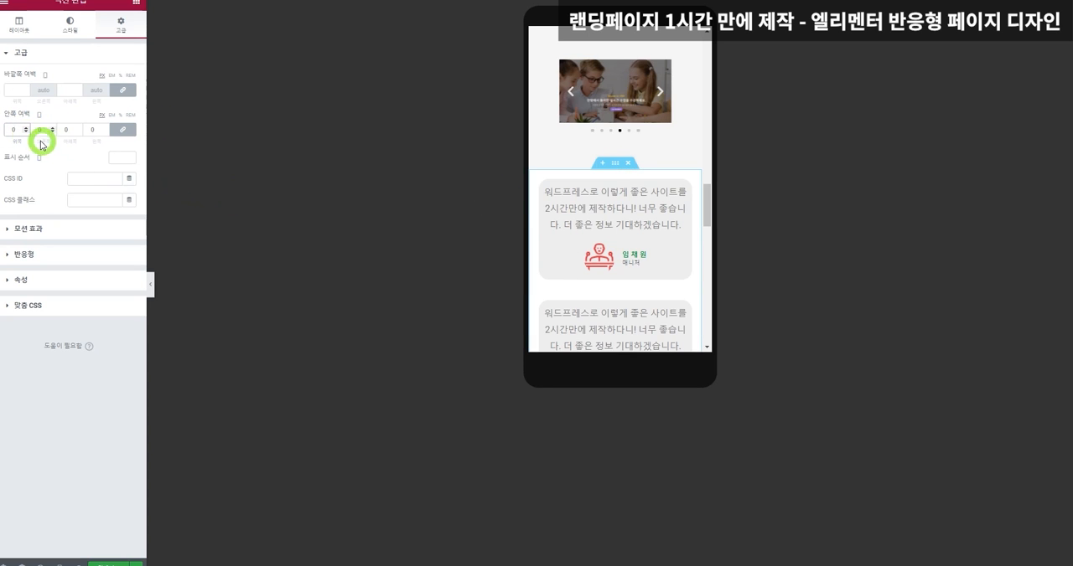
text(1)
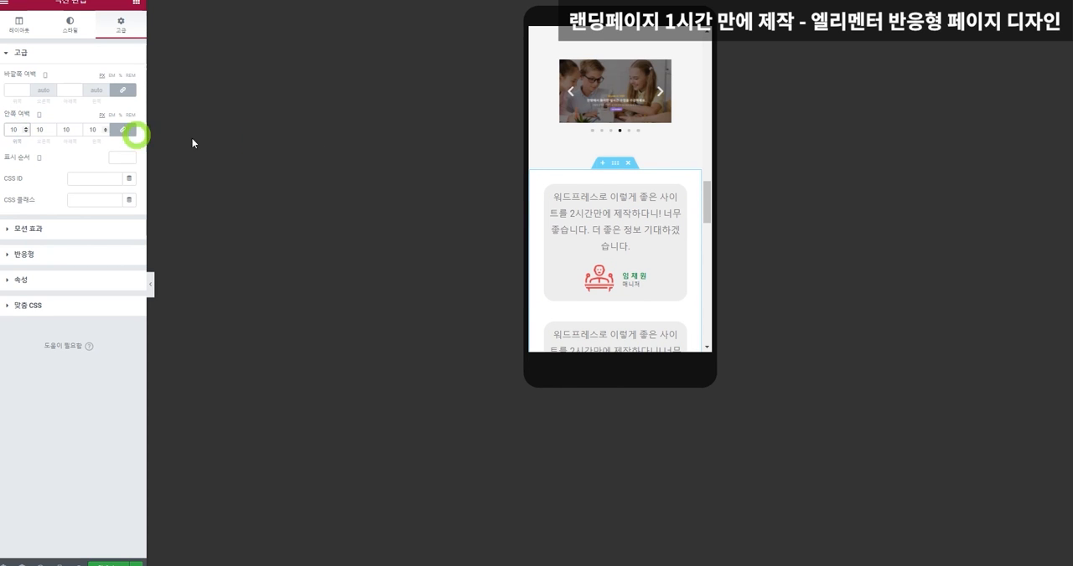
Set the mobile padding and margin of the closing call-to-action section below the testimonials to 0.
scroll(708, 210, down, 1)
drag(708, 209, 708, 258)
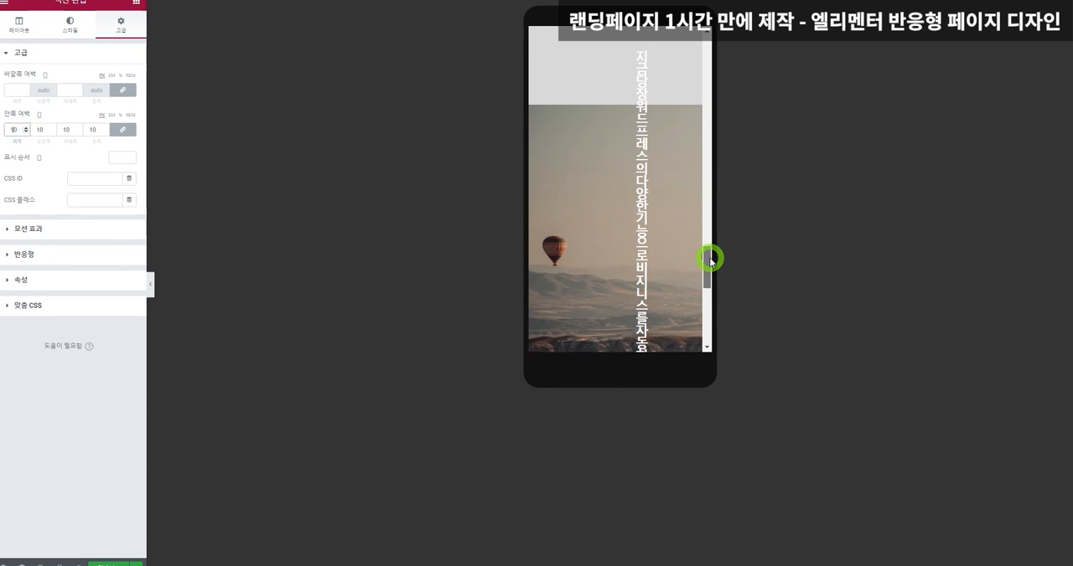
scroll(639, 229, up, 2)
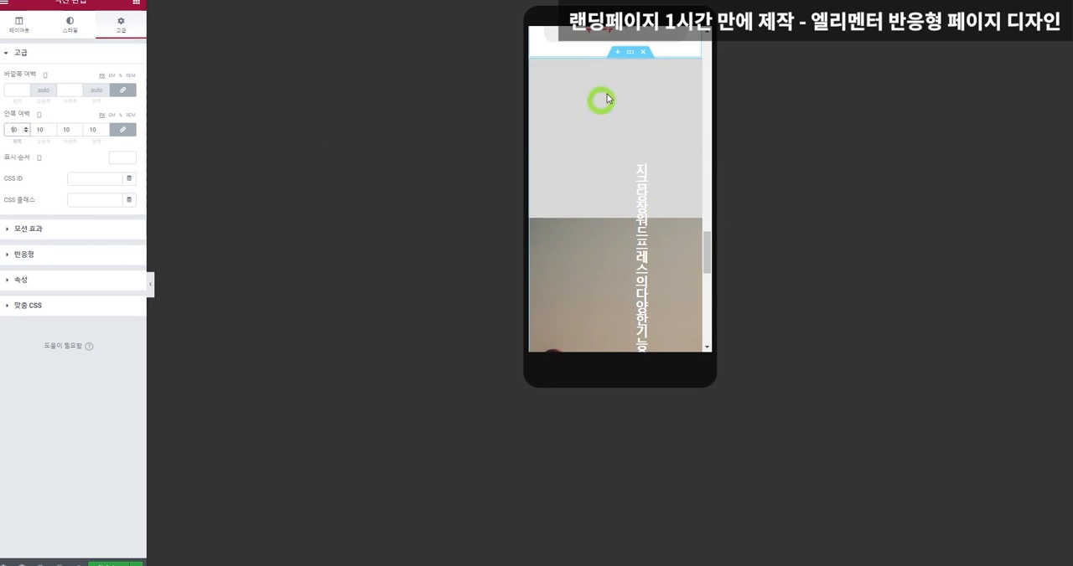
click(629, 59)
click(120, 23)
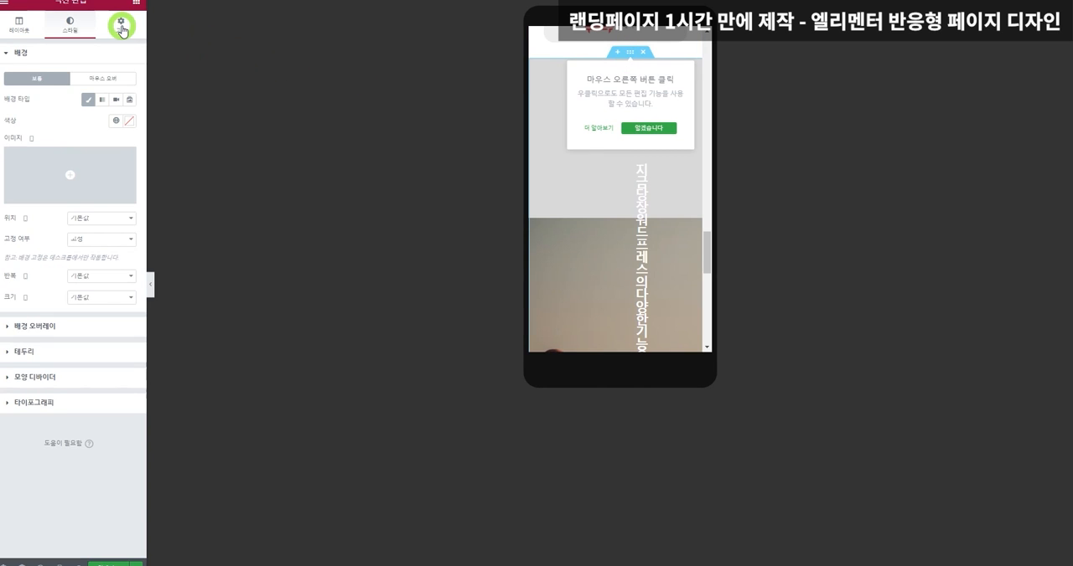
click(10, 128)
text(0)
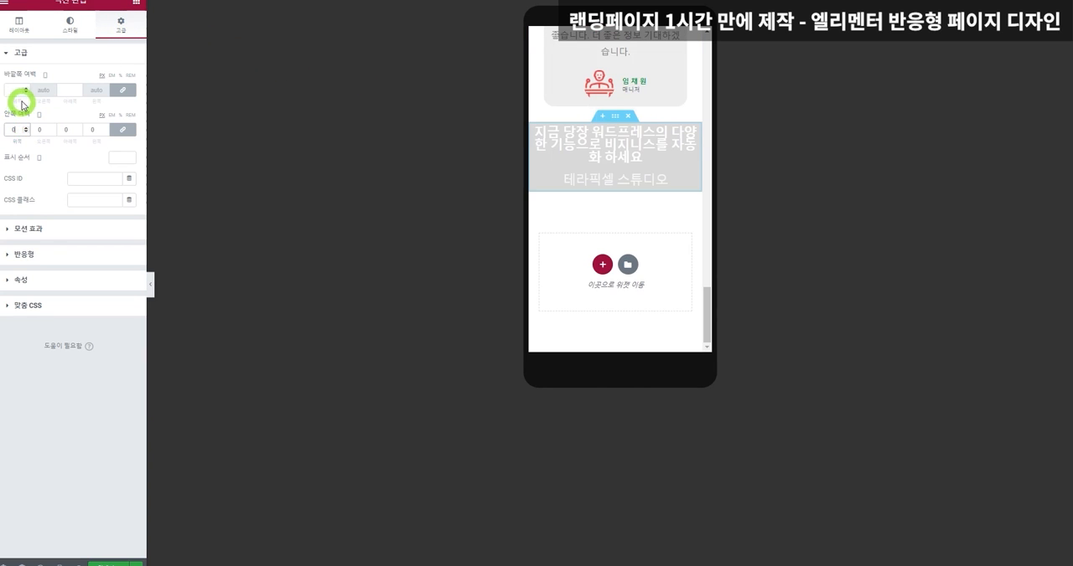
click(12, 93)
text(0)
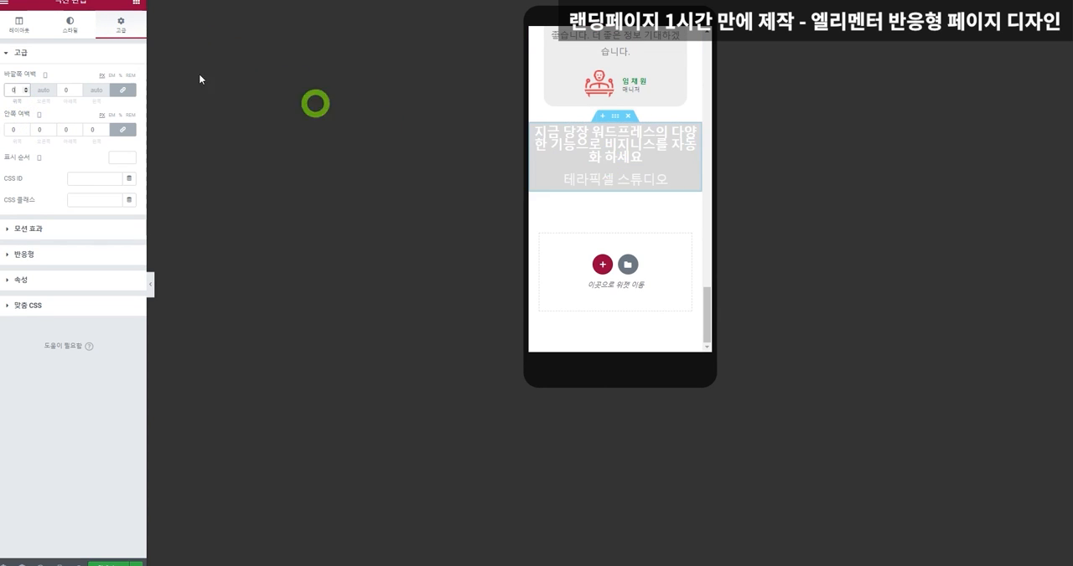
Set the hot-air balloon photo as the closing call-to-action section's mobile background image, with its position centred.
click(69, 23)
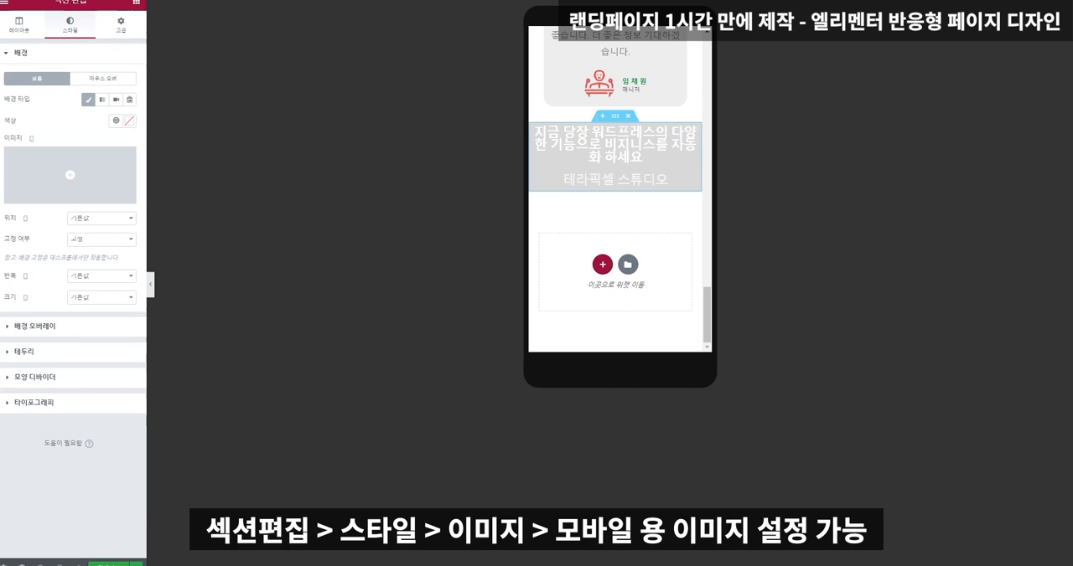
click(71, 172)
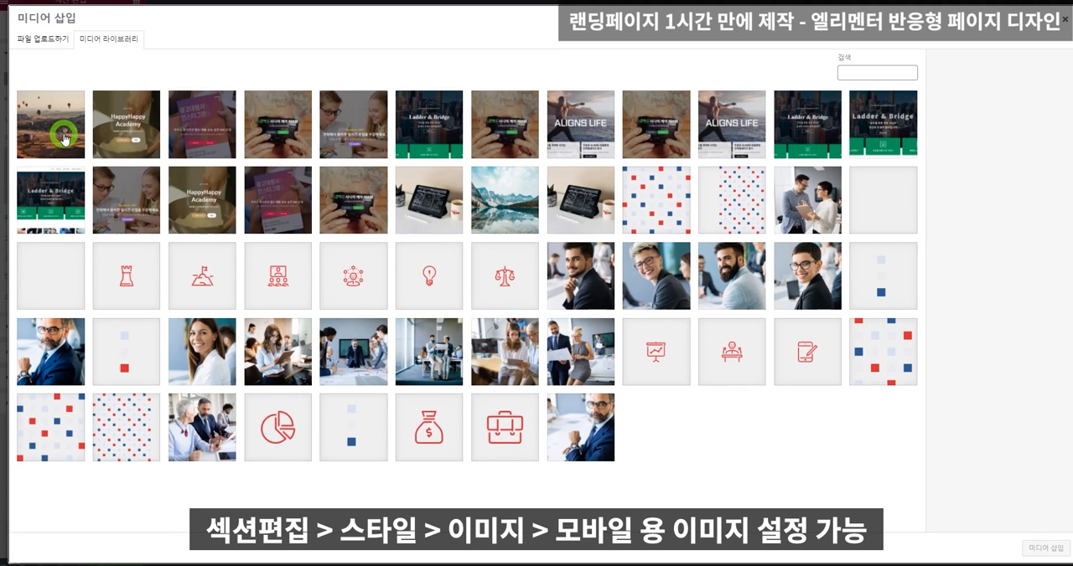
click(64, 138)
click(1043, 549)
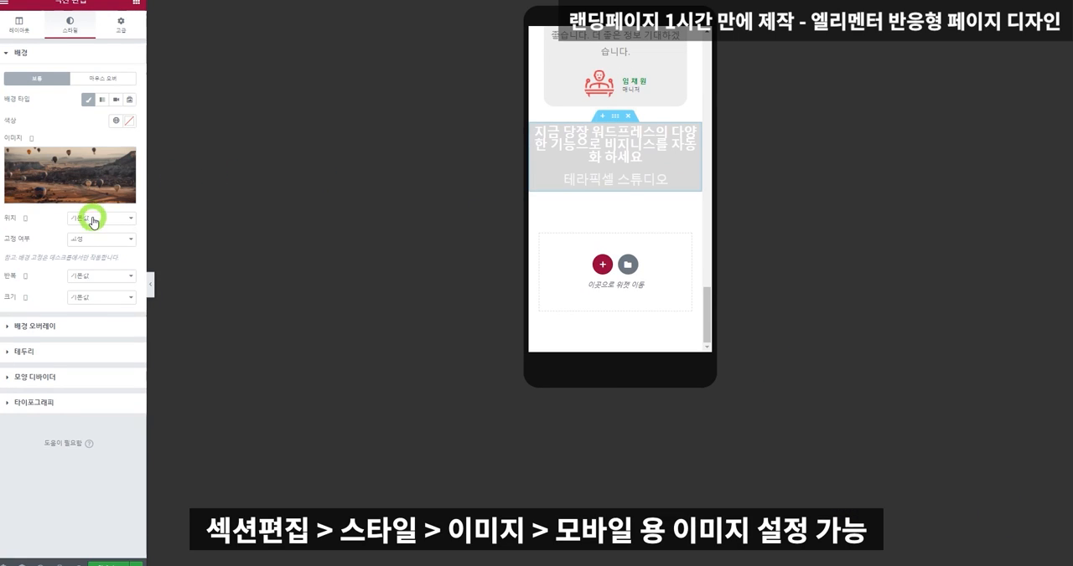
click(92, 220)
click(94, 239)
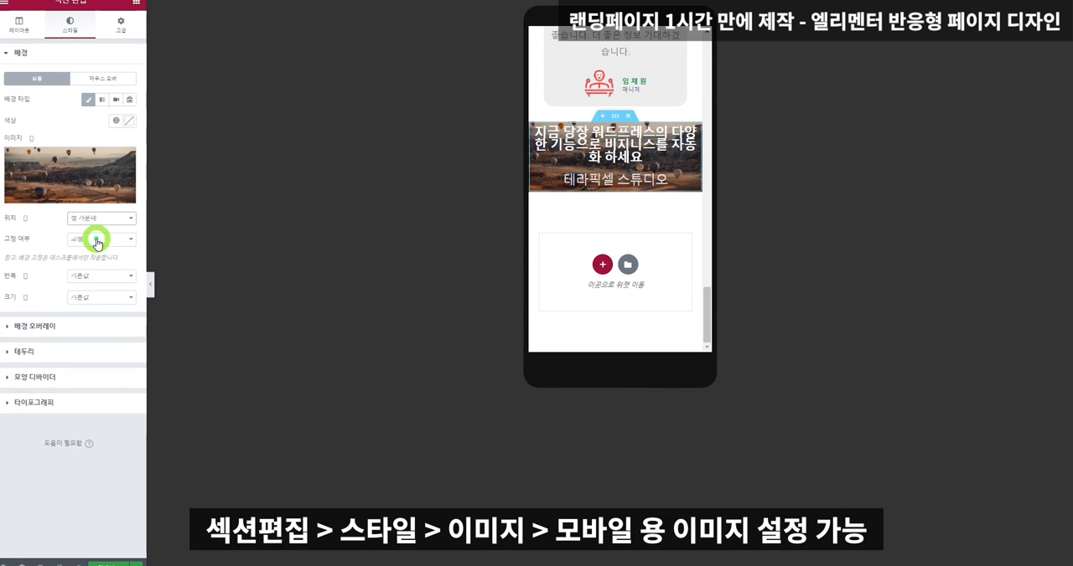
Set the closing section headline's mobile font size to 11 px.
click(616, 144)
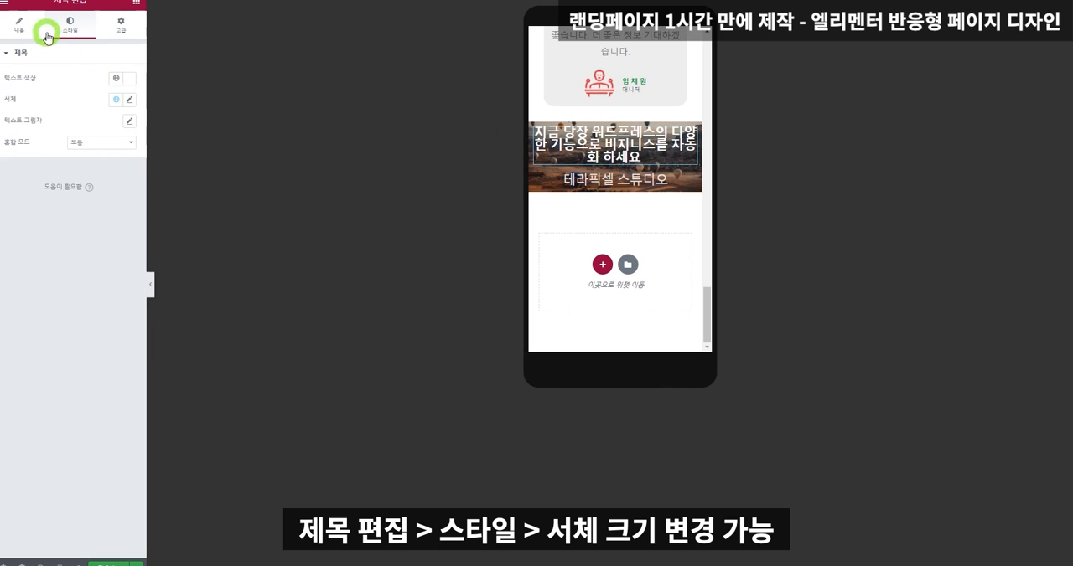
click(127, 102)
drag(96, 173, 16, 179)
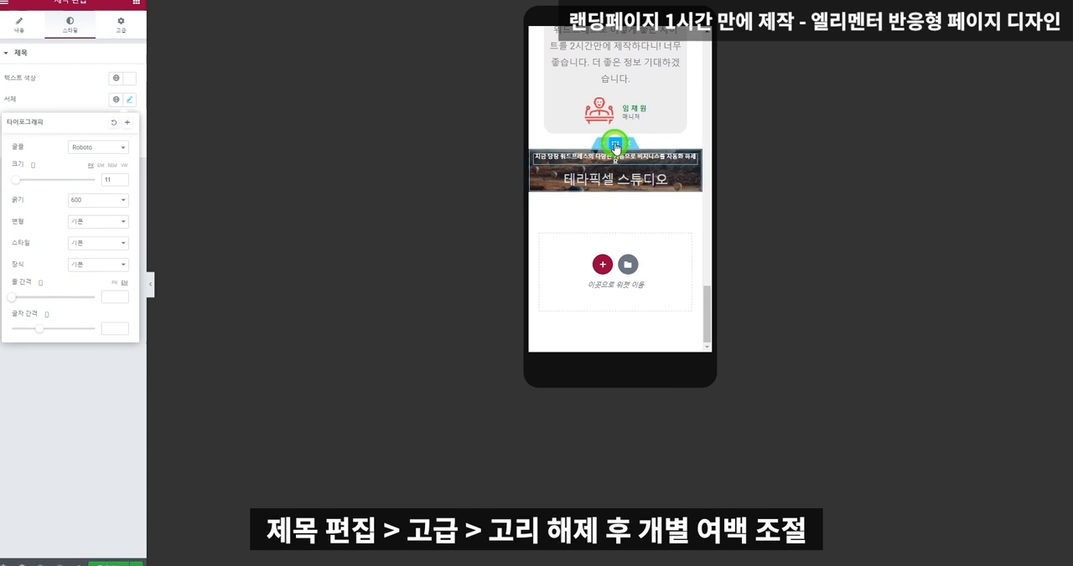
Unlink the closing headline's mobile padding values and set the top padding to 100 and the left padding to 5.
click(122, 23)
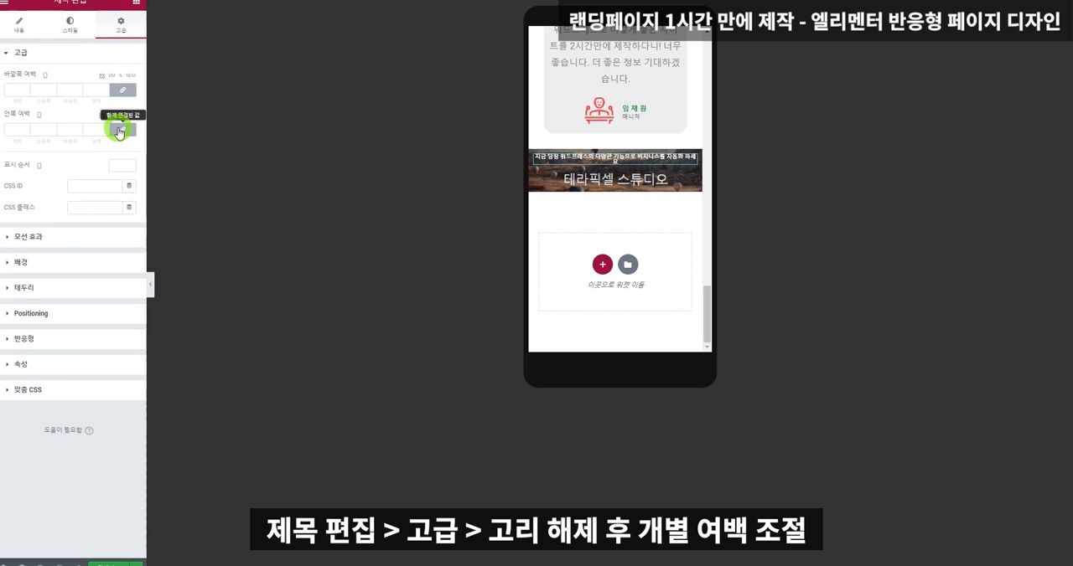
click(120, 131)
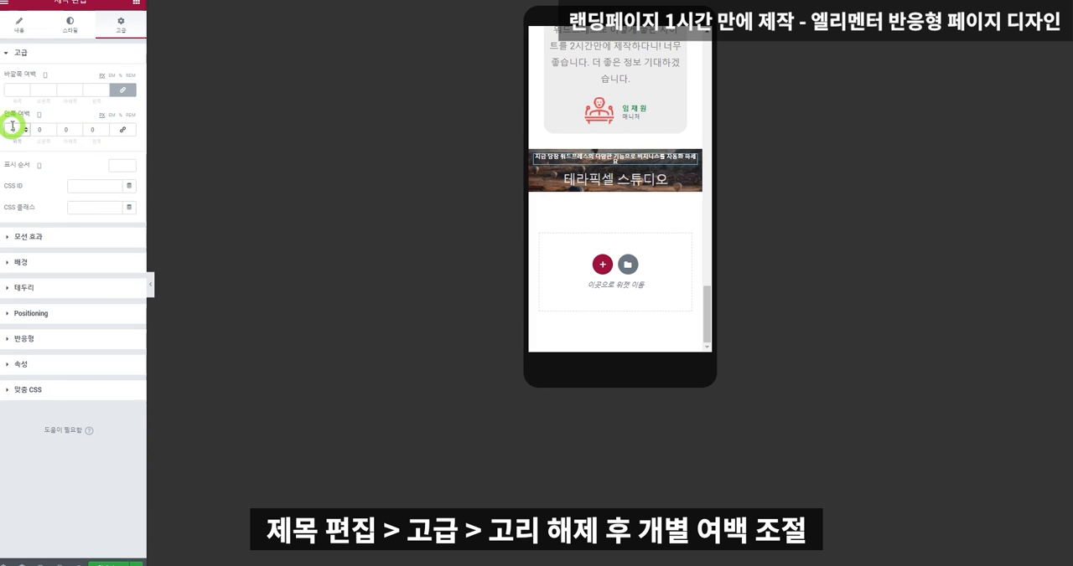
click(13, 126)
text(40)
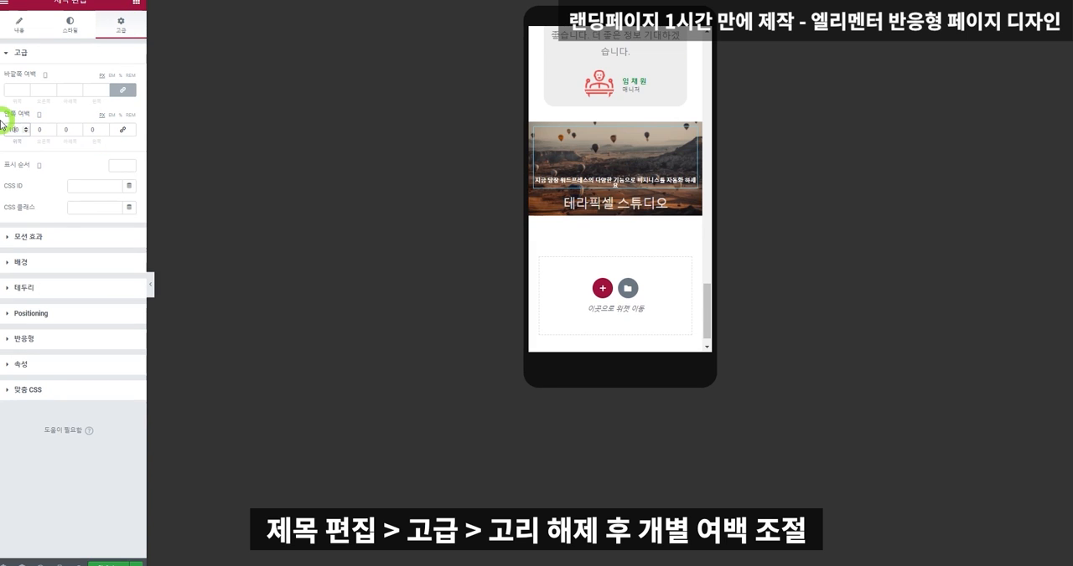
click(88, 130)
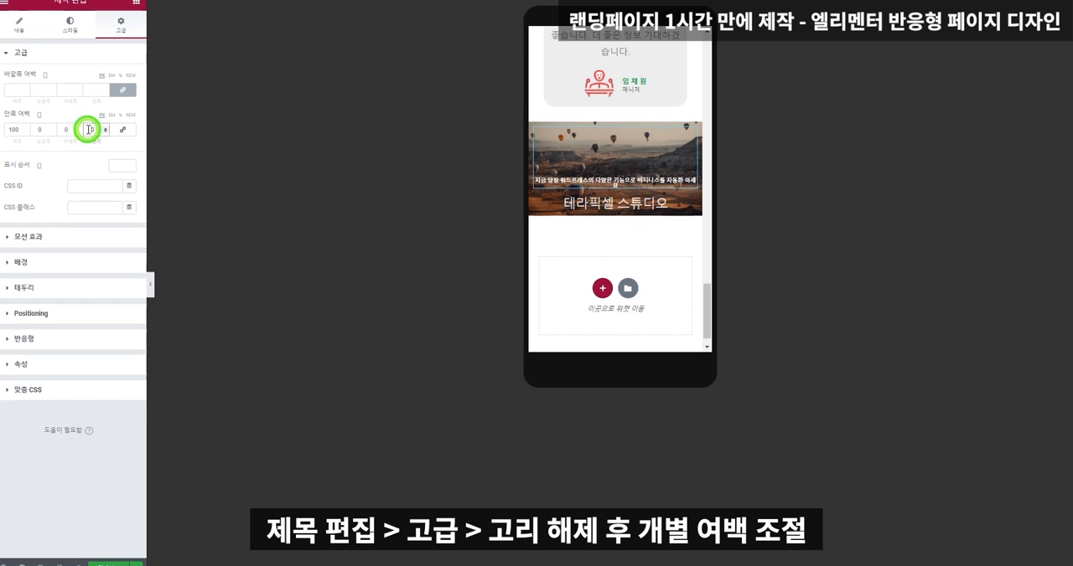
text(50)
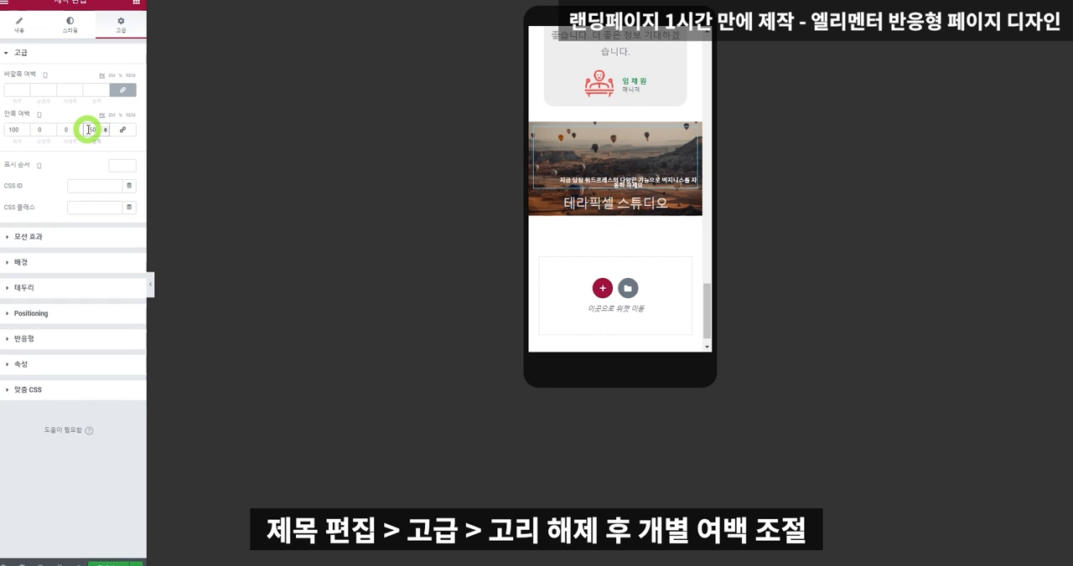
key(BackSpace)
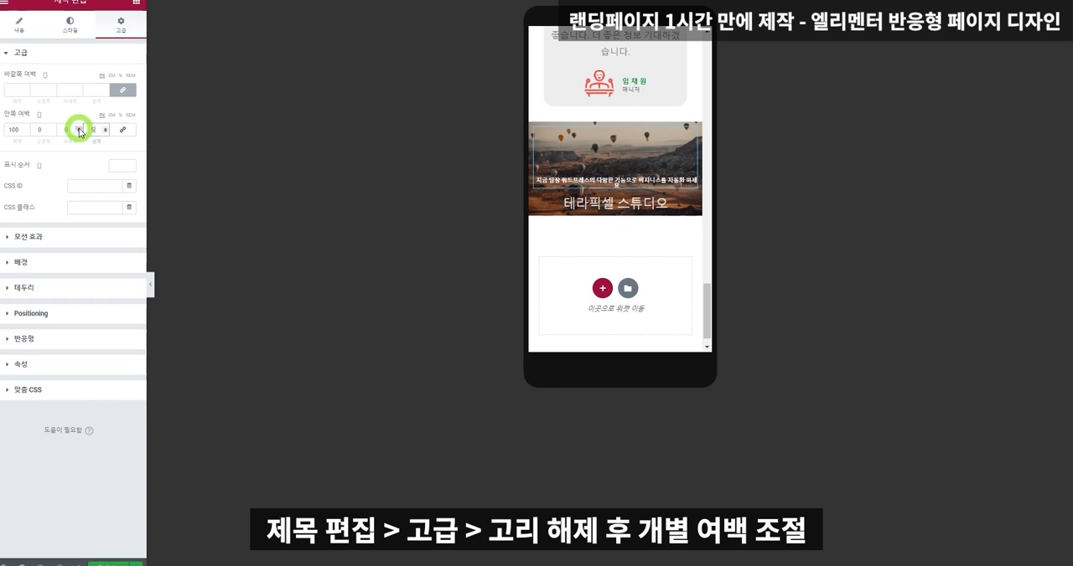
text(50)
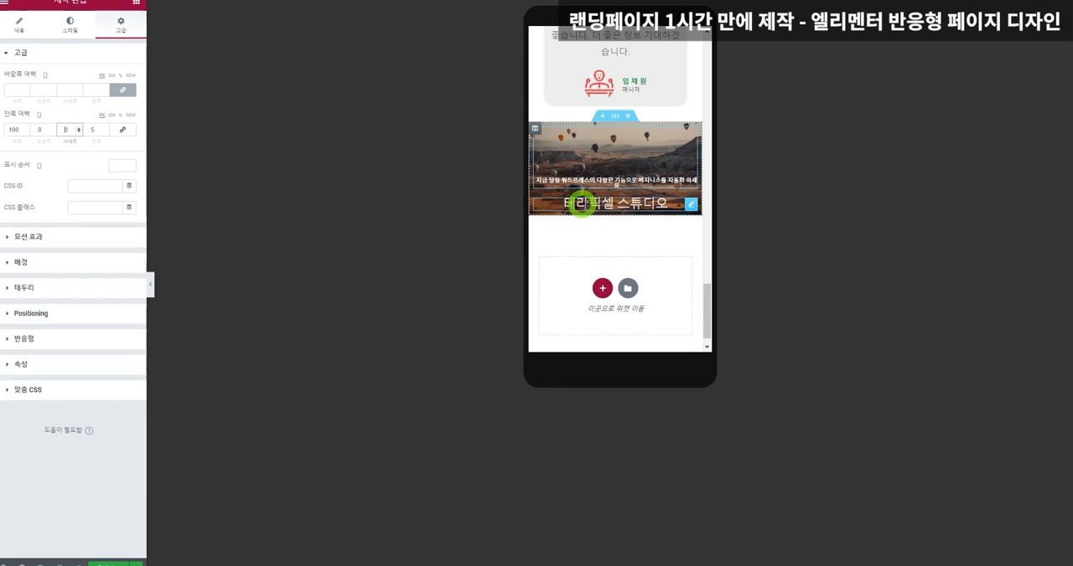
Unlink the closing section's mobile padding values and set its bottom padding to 50.
click(587, 204)
click(120, 22)
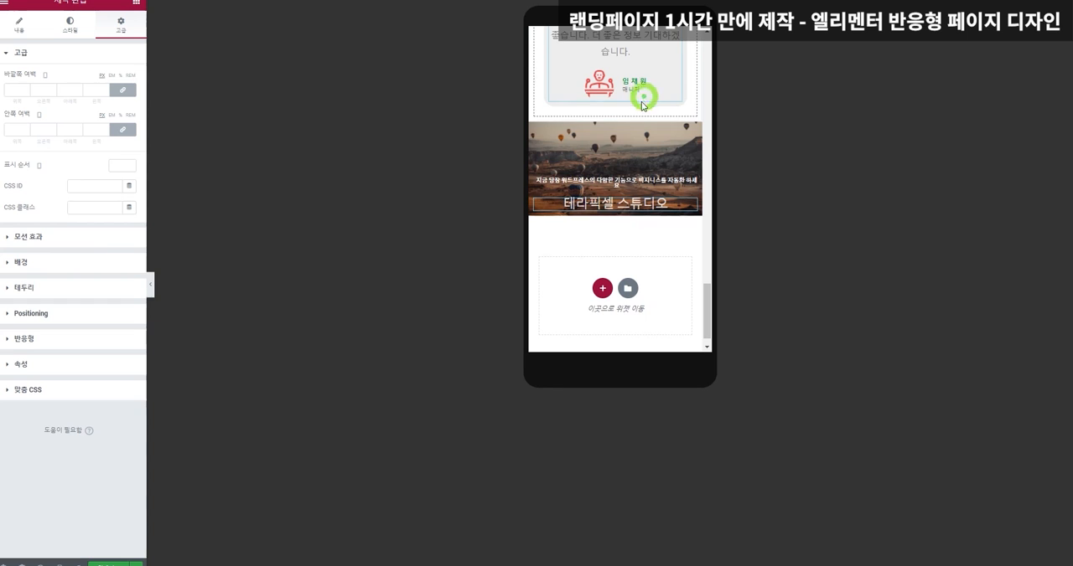
click(618, 125)
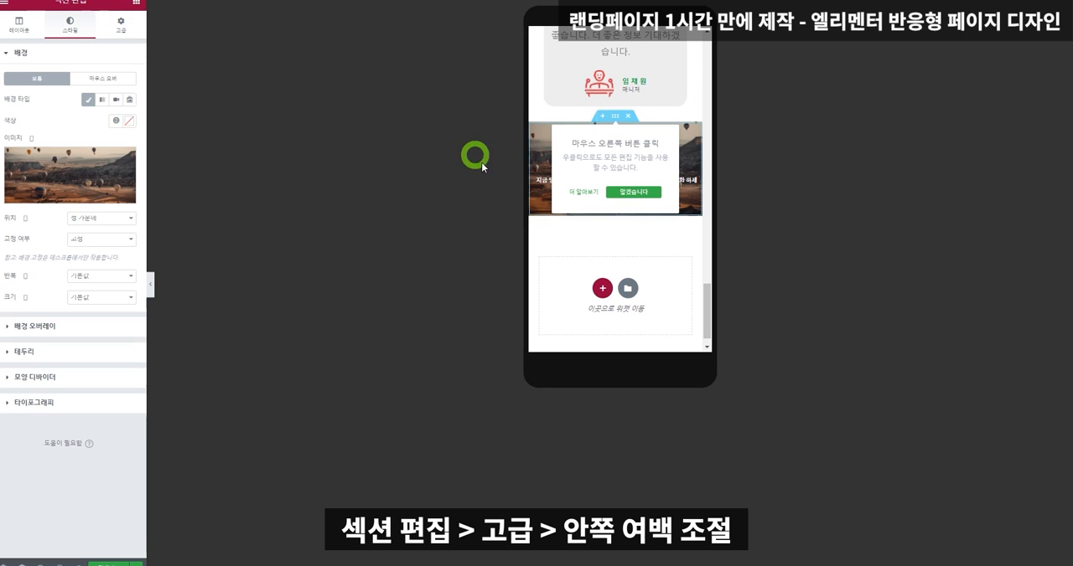
click(122, 26)
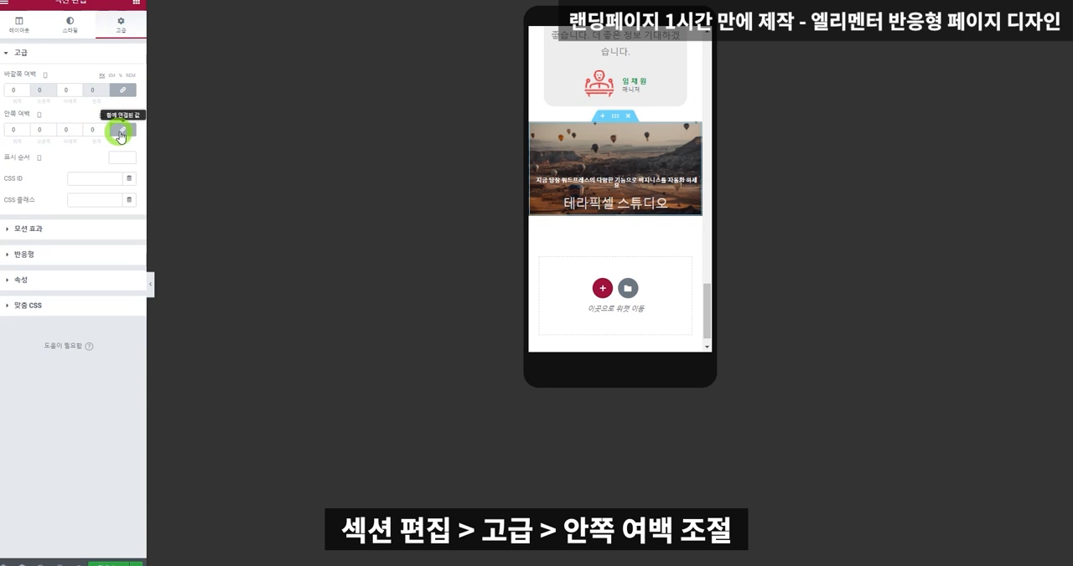
text(30)
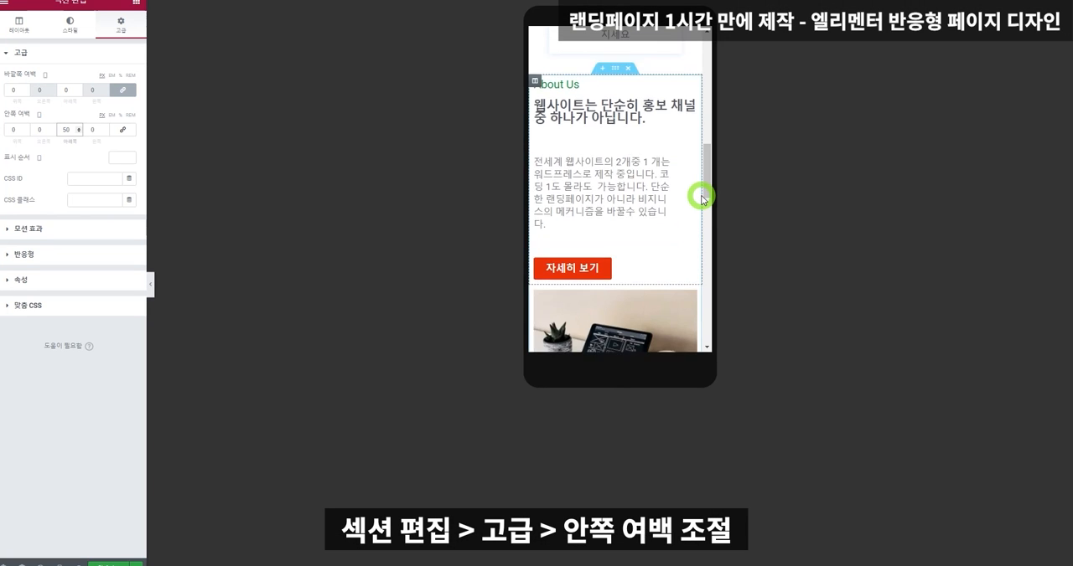
Centre the red 자세히 보기 button in the About Us section for mobile.
scroll(700, 197, up, 2)
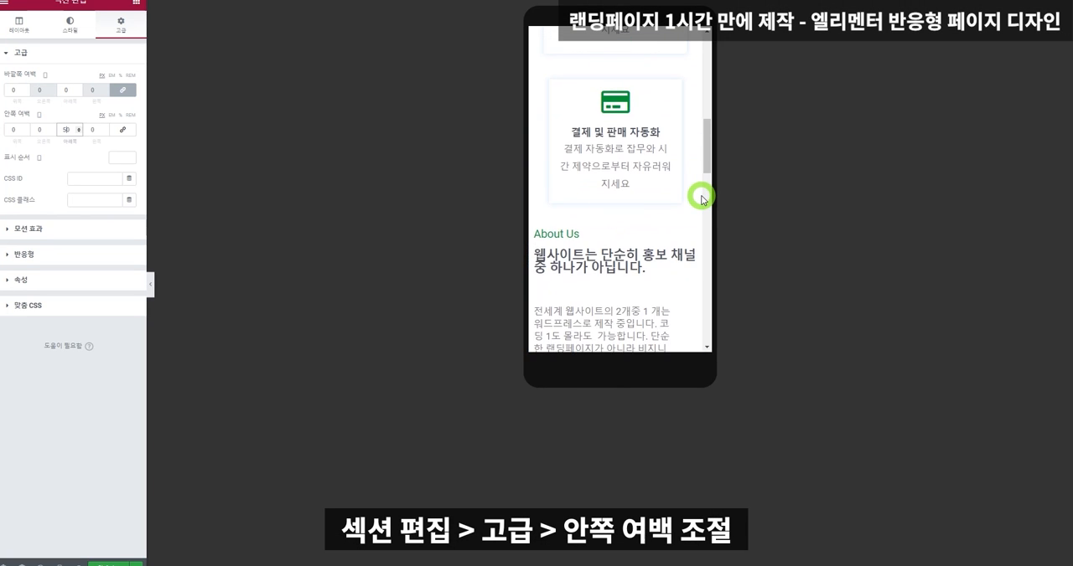
scroll(702, 198, down, 1)
scroll(702, 197, down, 1)
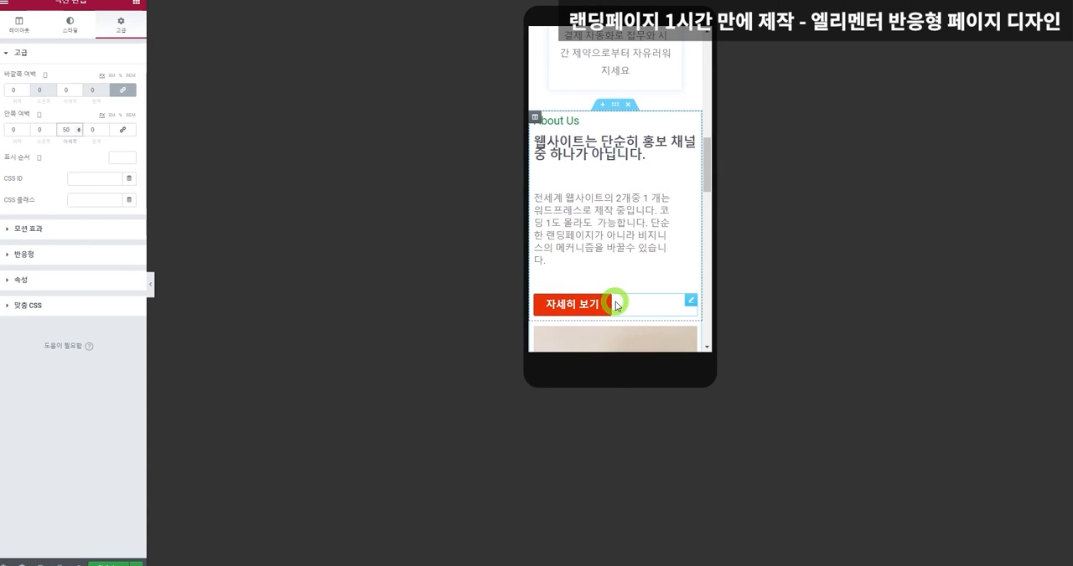
click(615, 304)
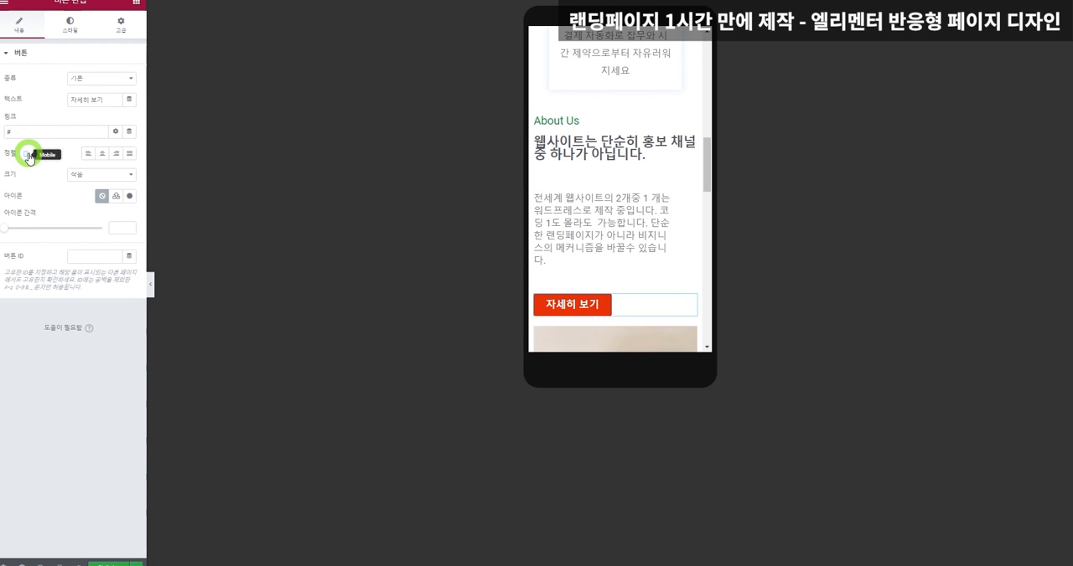
scroll(673, 160, down, 1)
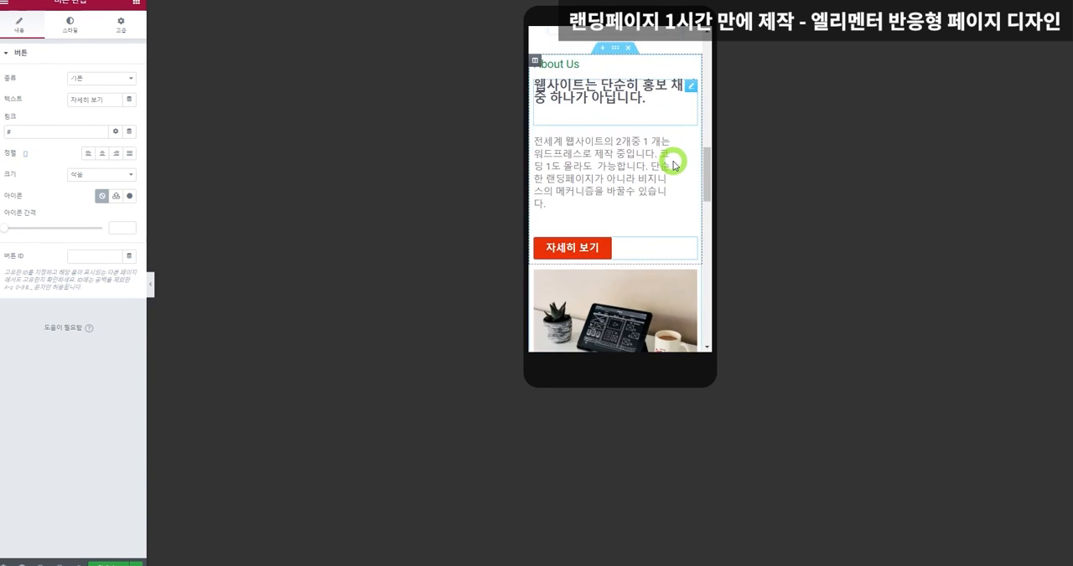
click(102, 154)
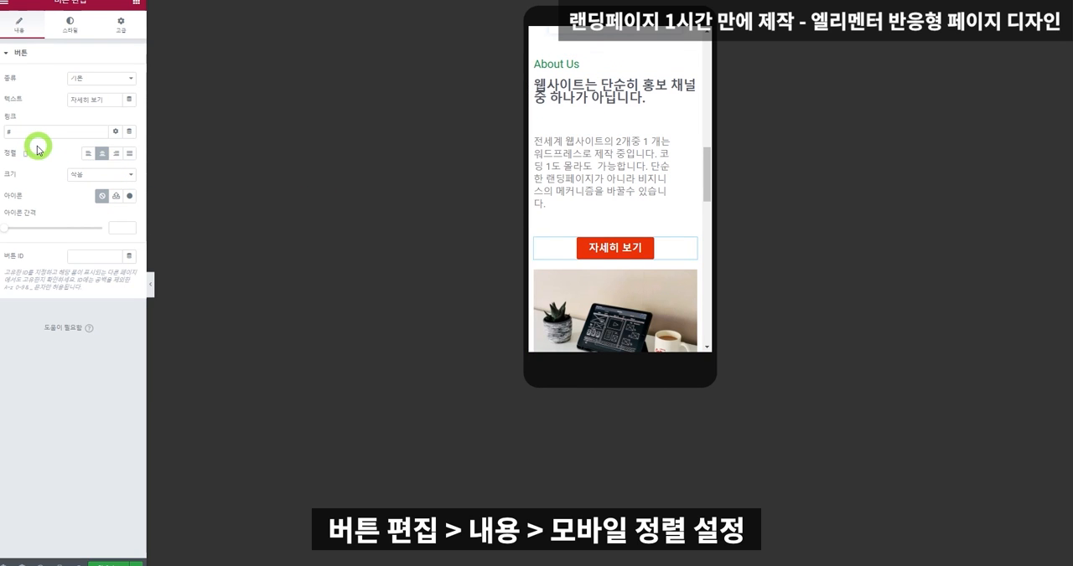
click(105, 158)
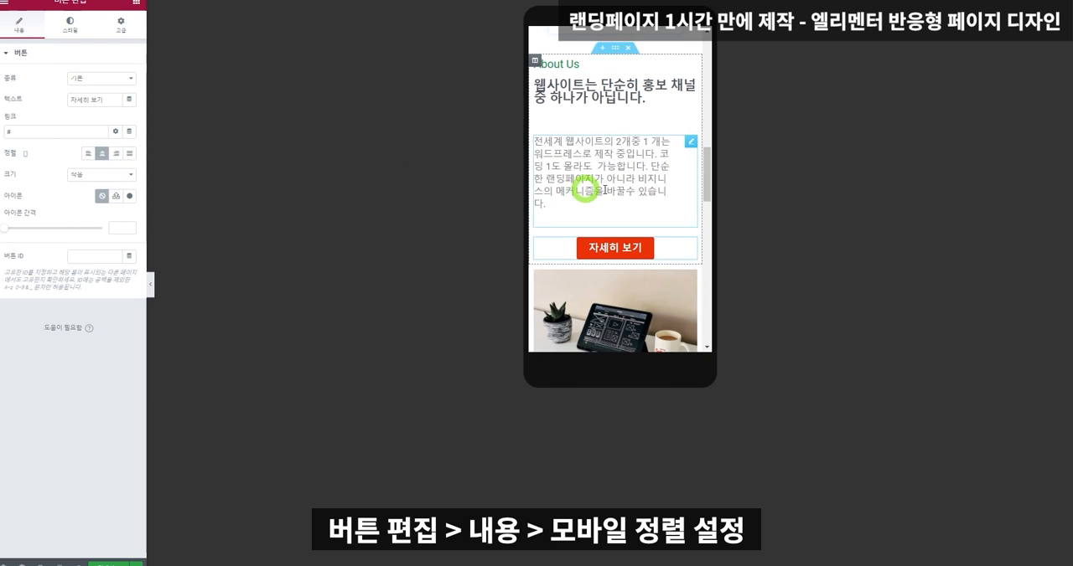
Centre-align the About Us description paragraph for mobile.
click(648, 175)
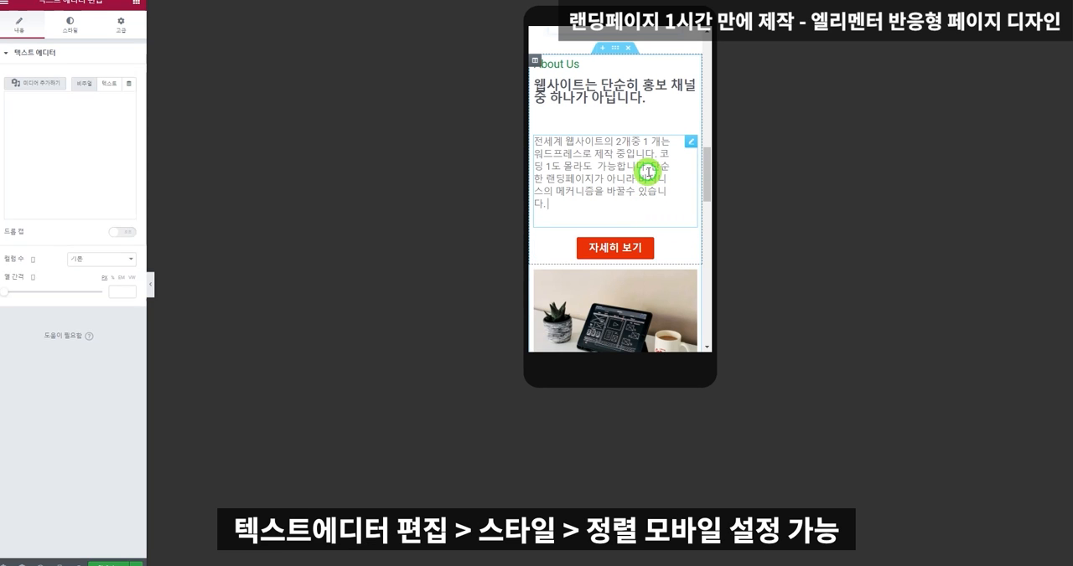
click(72, 28)
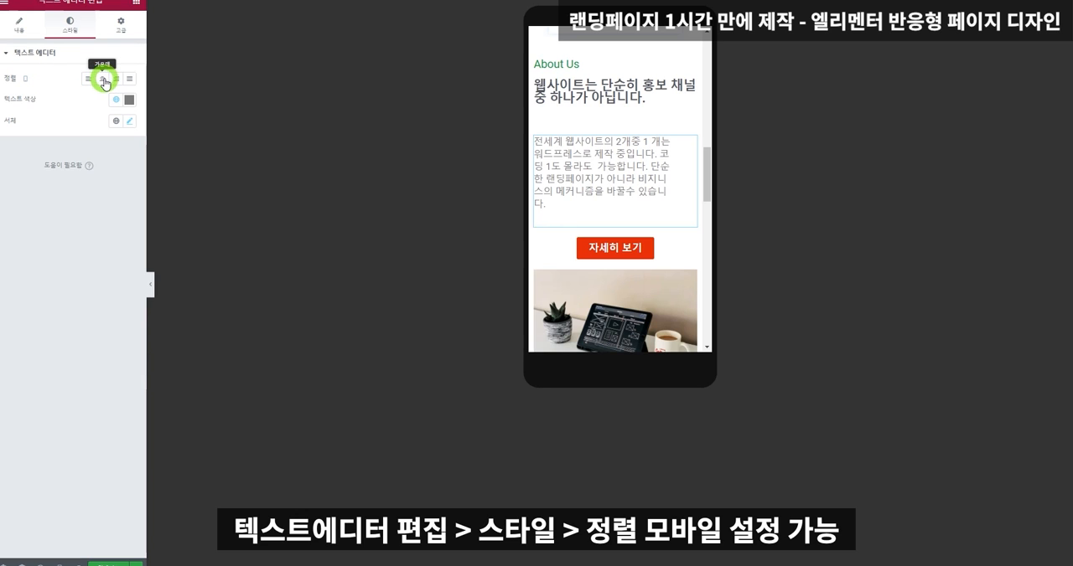
click(103, 80)
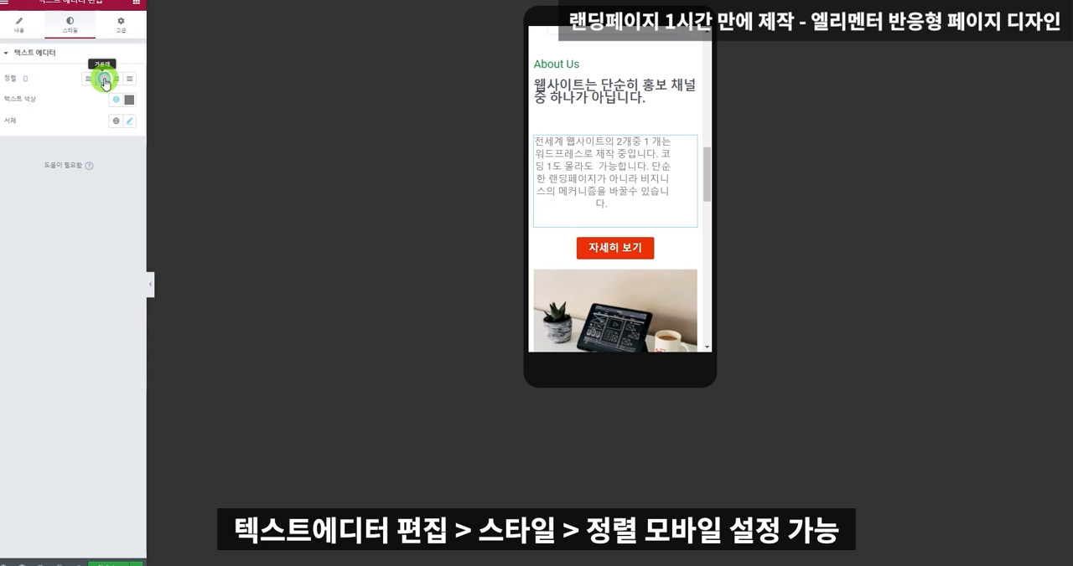
Set the mobile padding and margin of the About Us description paragraph to 0 on all sides.
click(119, 26)
click(14, 130)
text(0)
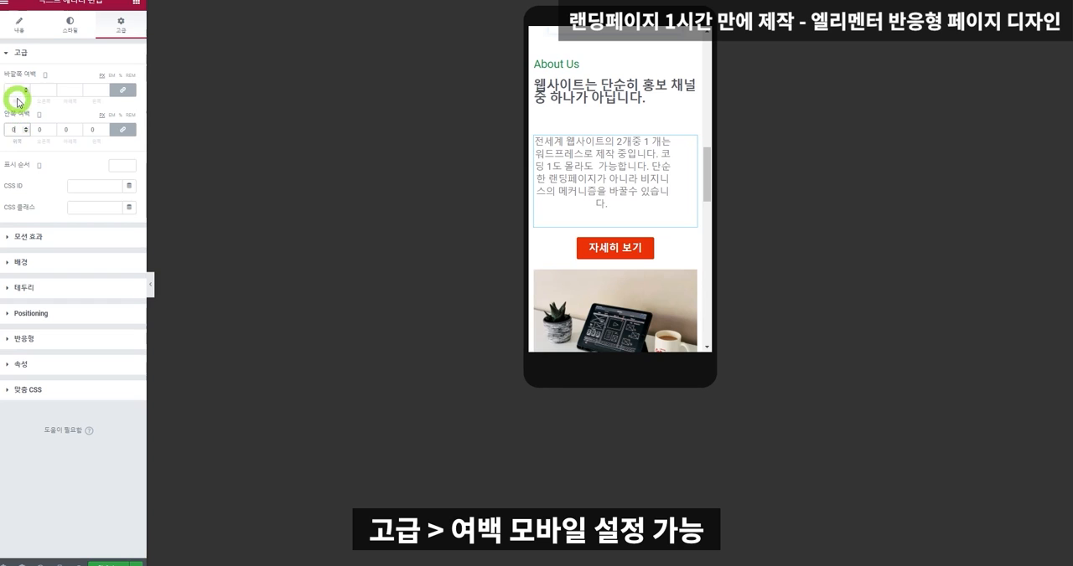
text(0)
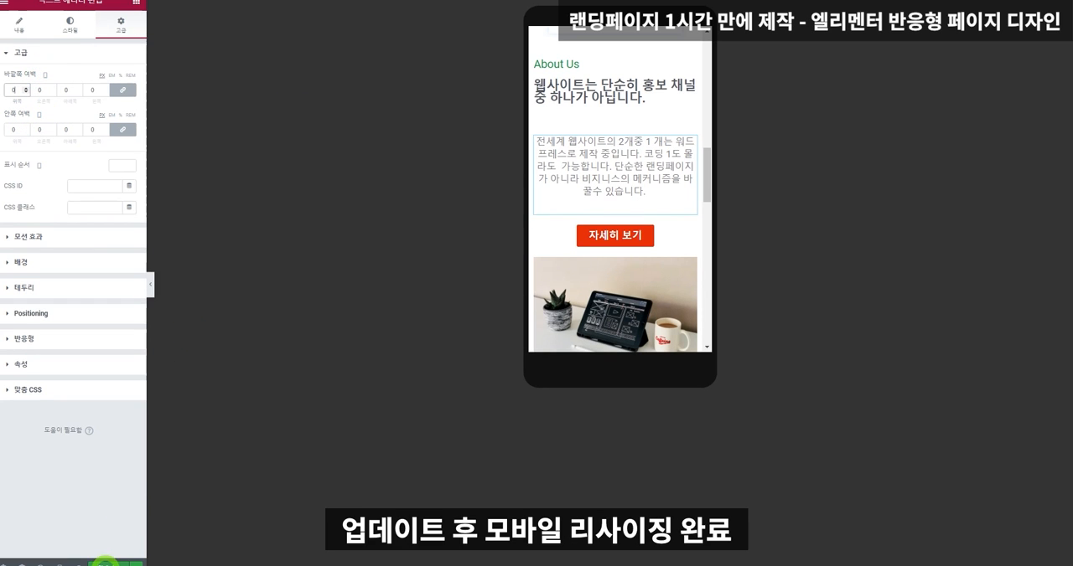
drag(699, 184, 725, 41)
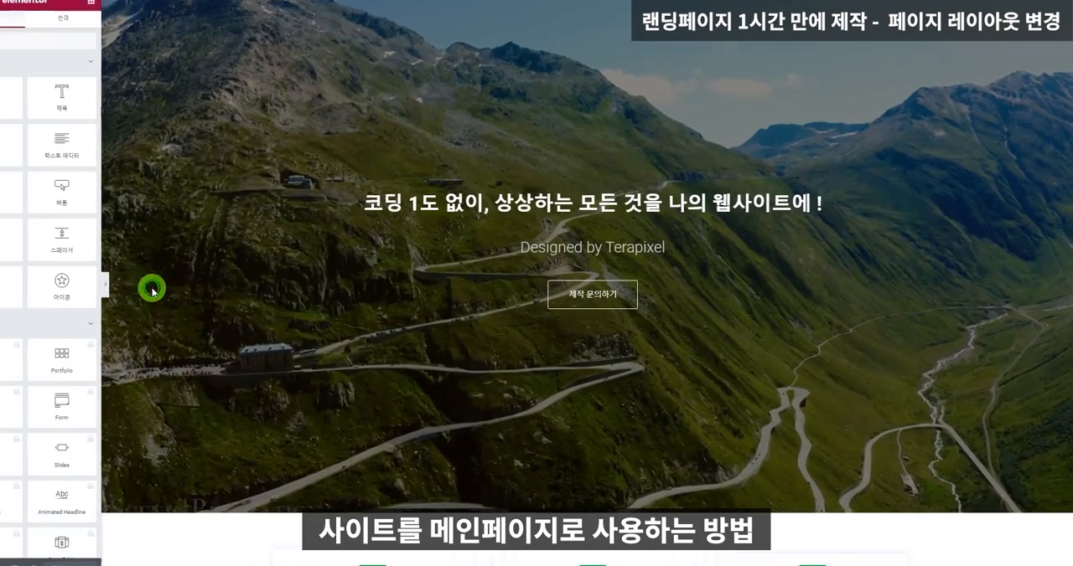
Set the page layout to Elementor 캔버스 in the page settings.
key(ctrl+p)
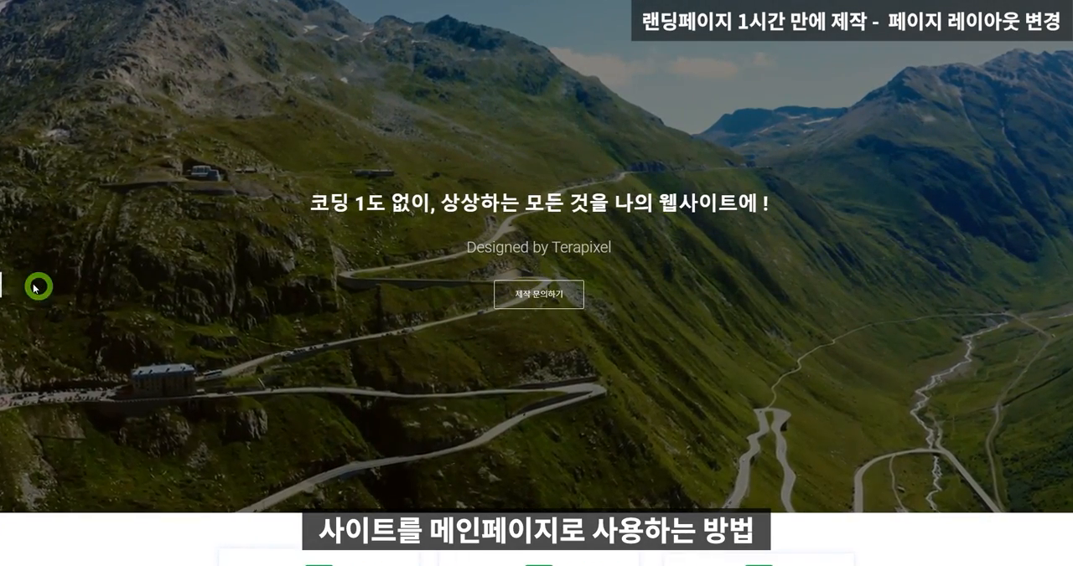
click(2, 284)
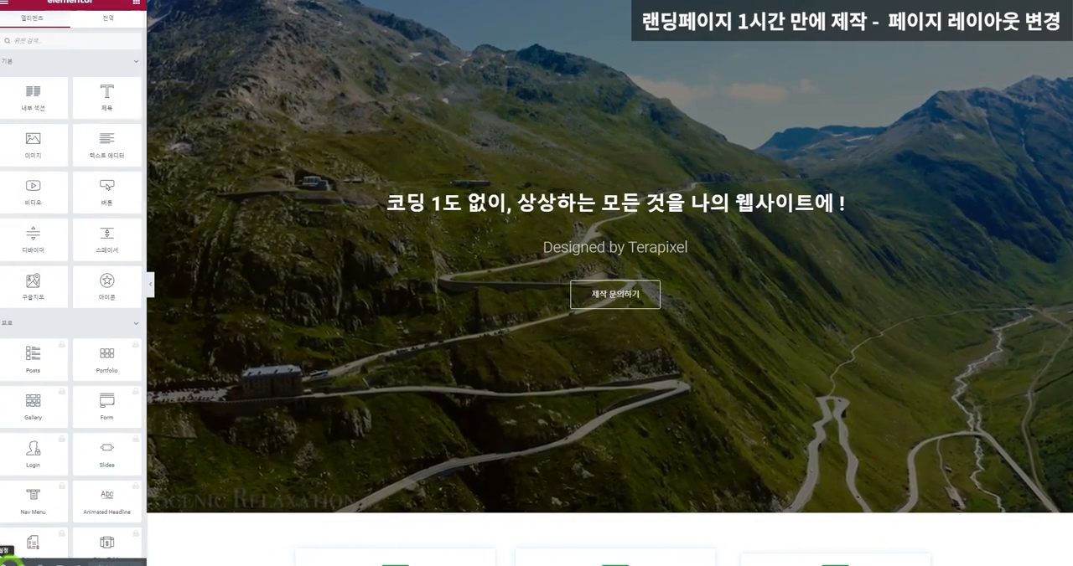
click(5, 559)
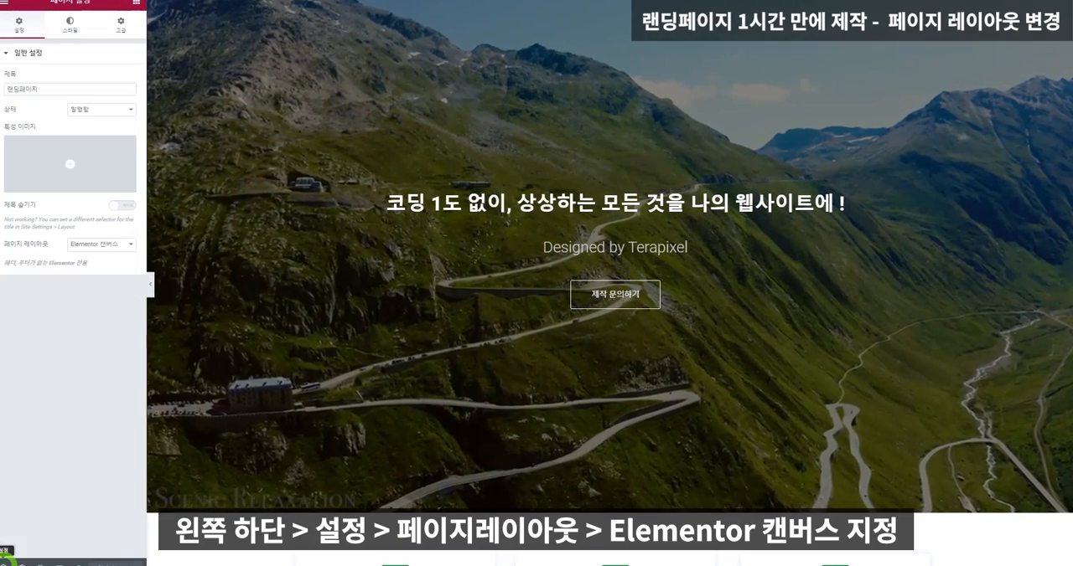
click(88, 245)
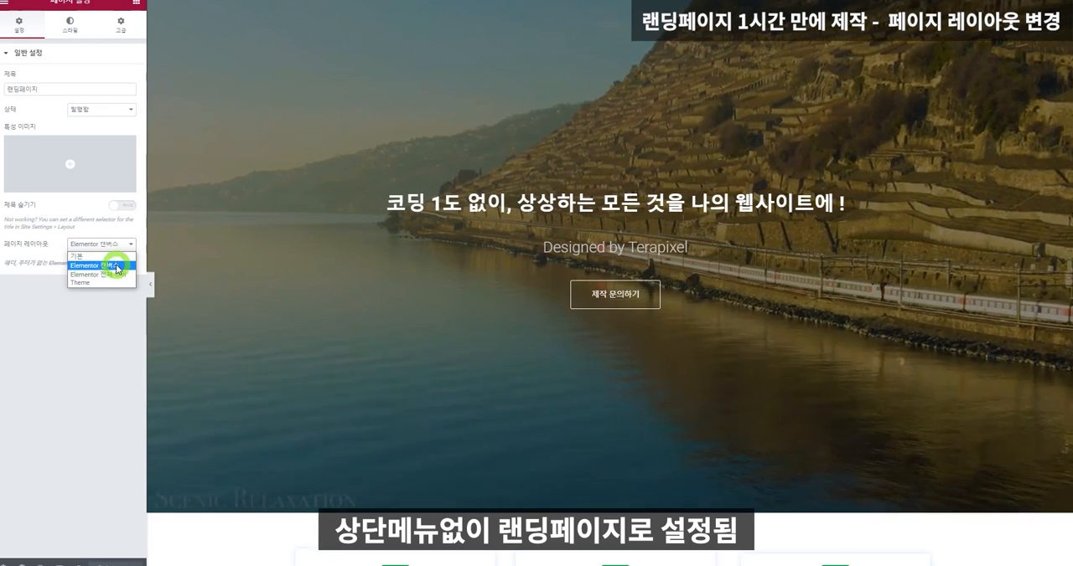
click(117, 266)
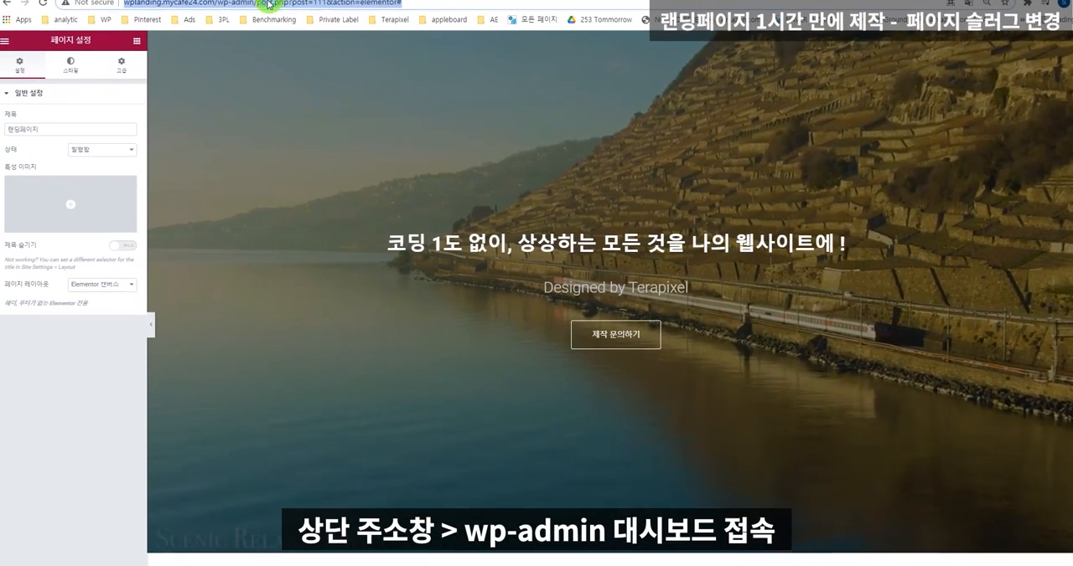
Open the site's wp-admin dashboard and list all pages sorted by date, newest first.
drag(257, 3, 402, 3)
key(BackSpace)
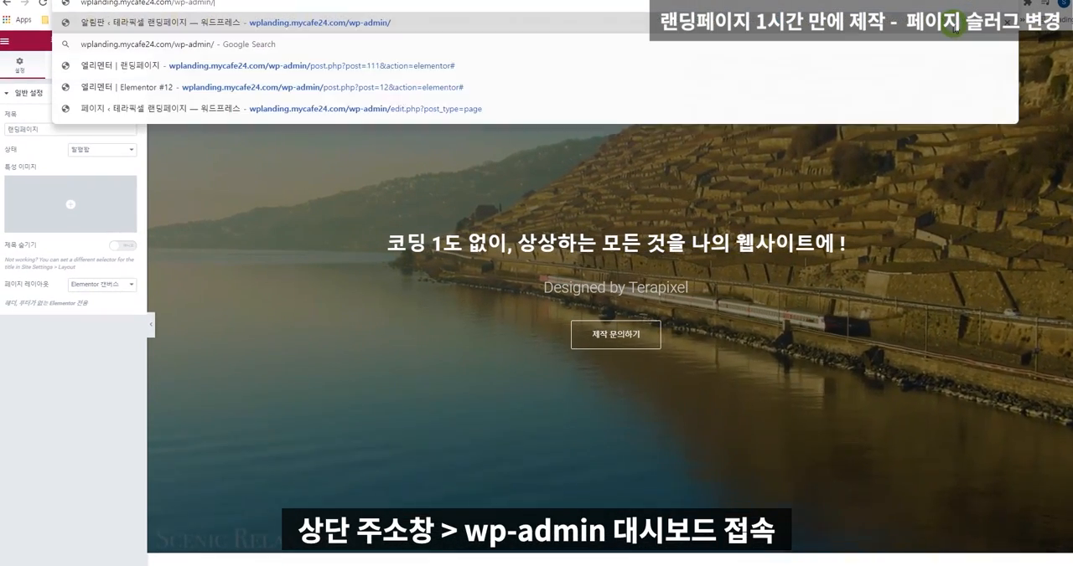
key(Return)
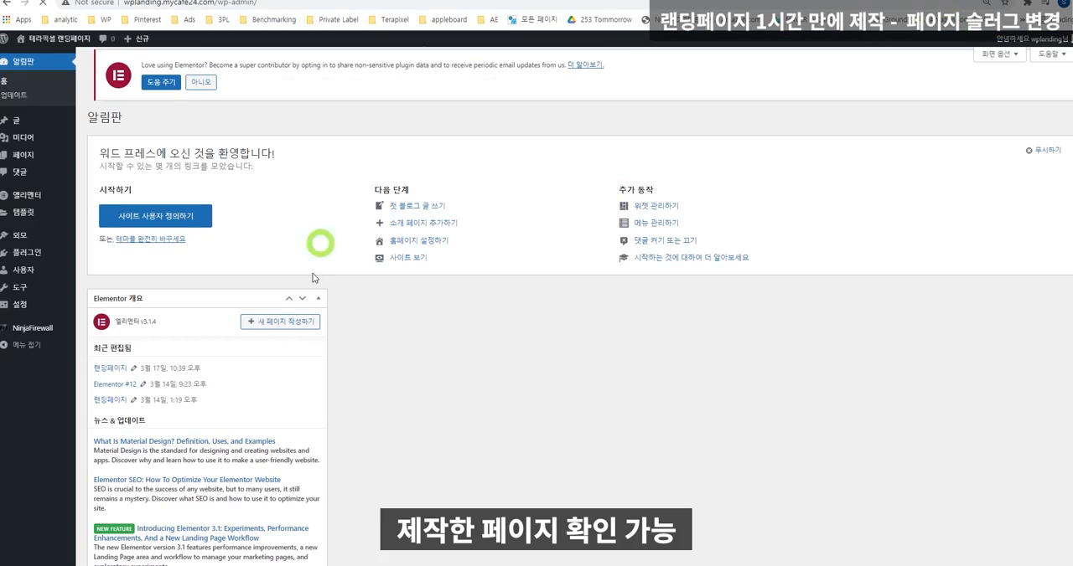
mouse_move(26, 158)
click(99, 157)
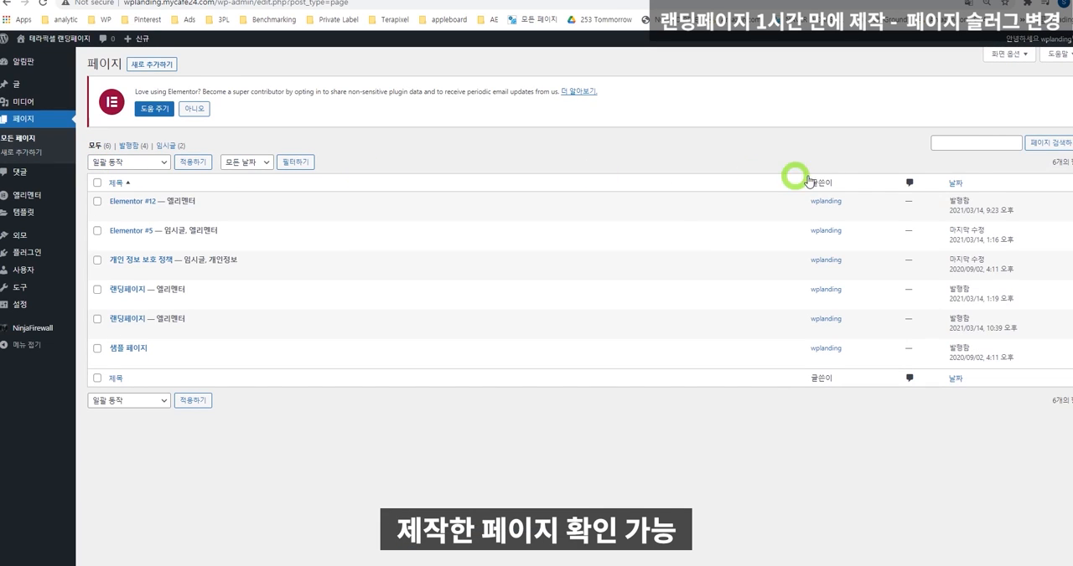
click(952, 183)
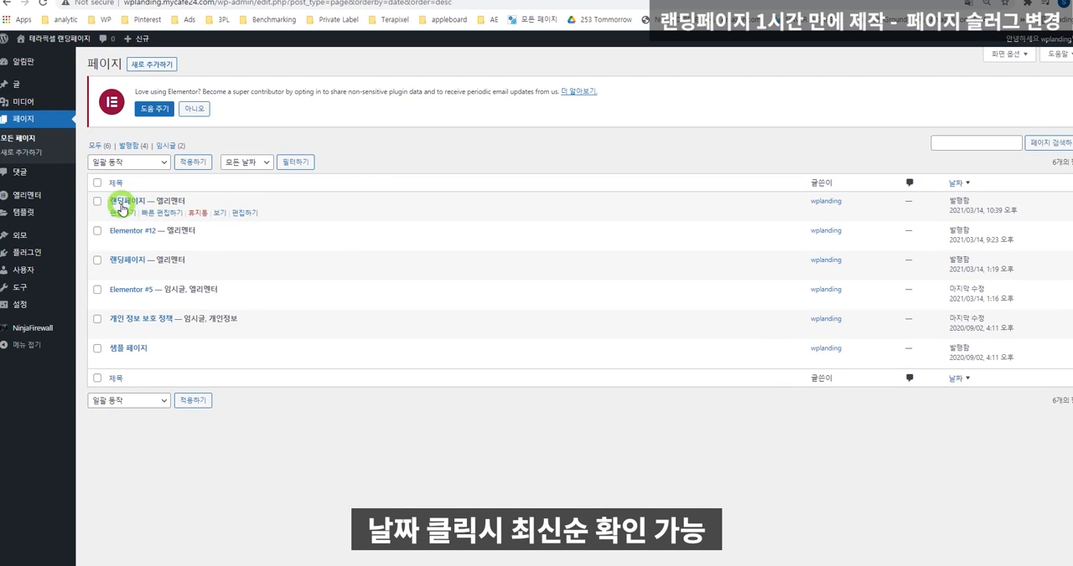
Quick-edit the newest 랜딩페이지 page, setting its slug to landing and its title to 랜딩페이지_테스트, and update it.
click(162, 216)
drag(199, 232, 140, 234)
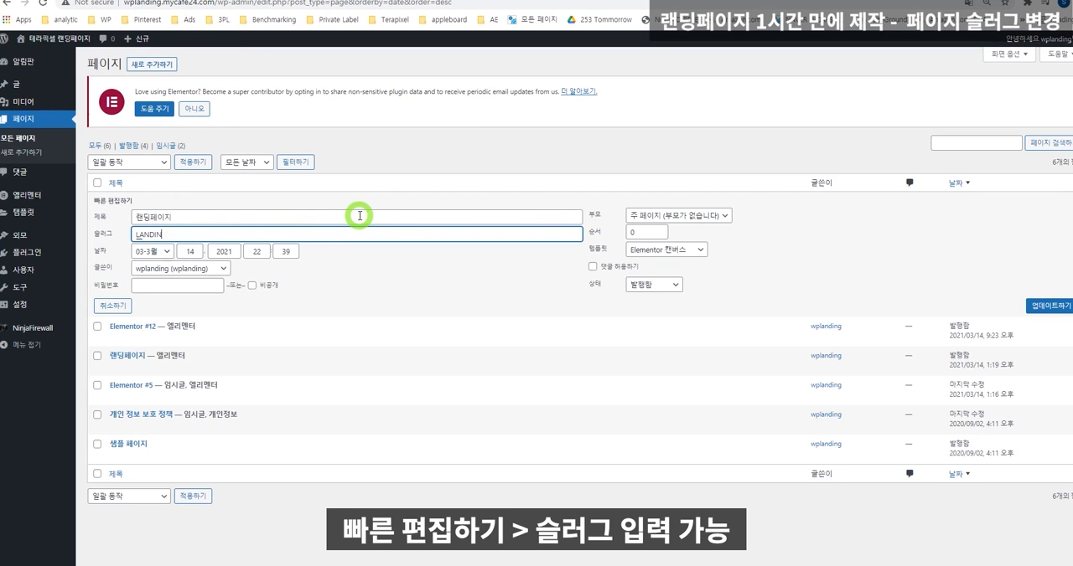
text(landing)
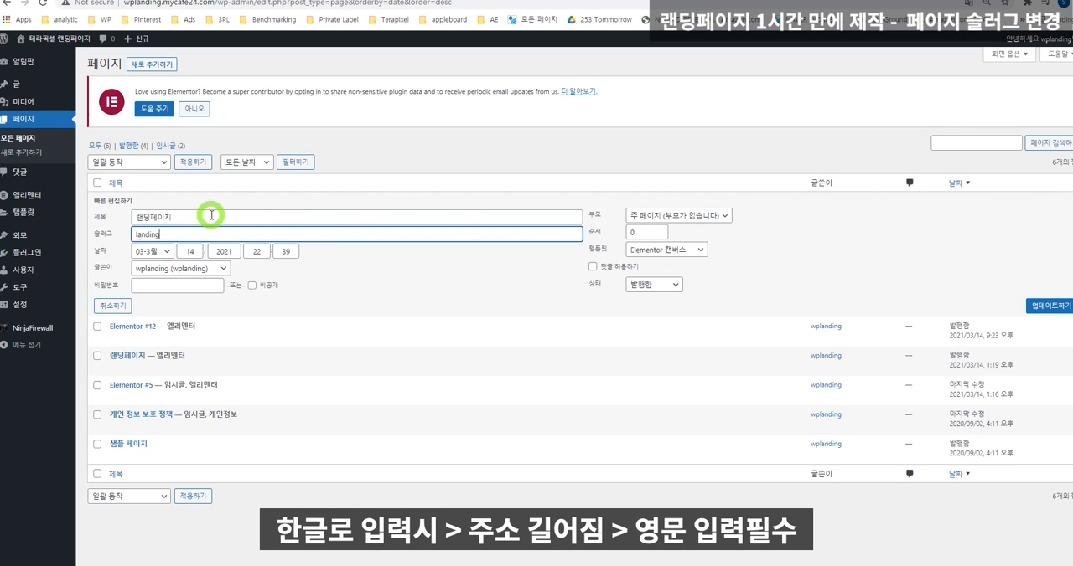
click(219, 219)
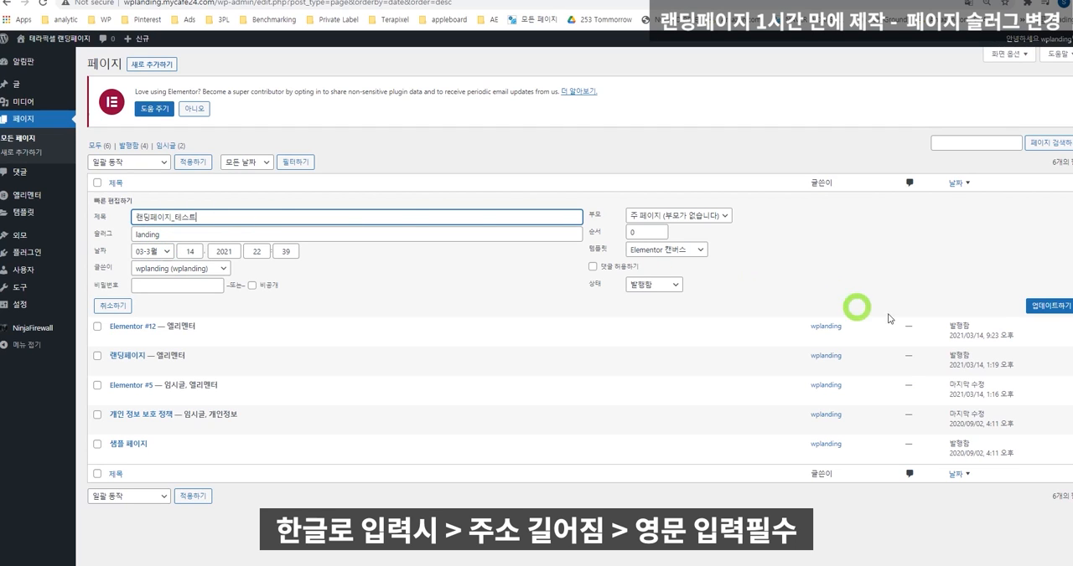
click(1059, 306)
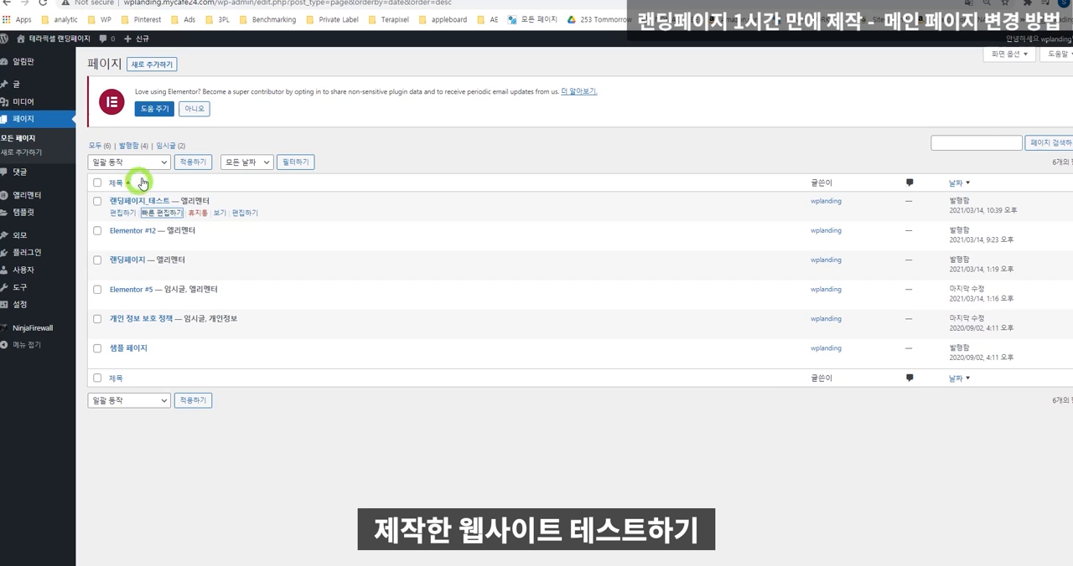
Visit the live site in a new tab and view the 랜딩페이지_테스트 page from its navigation.
drag(217, 4, 16, 2)
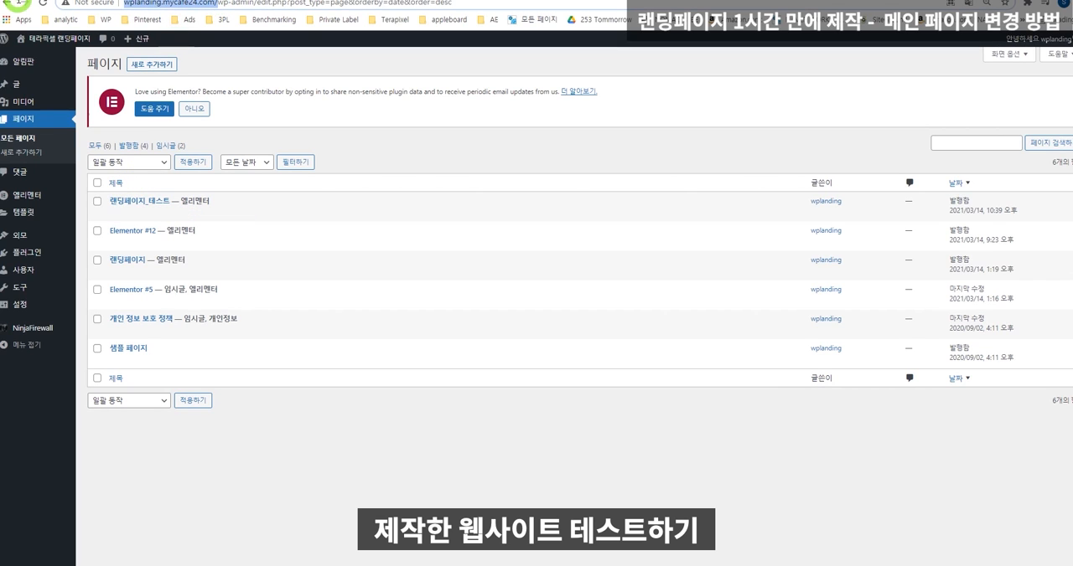
right_click(53, 39)
click(82, 58)
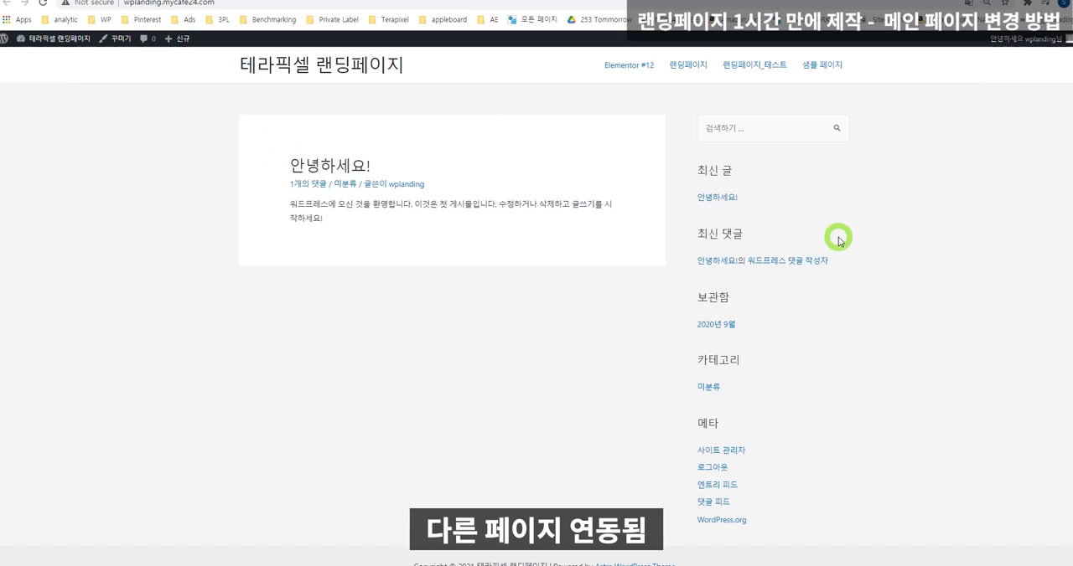
click(748, 67)
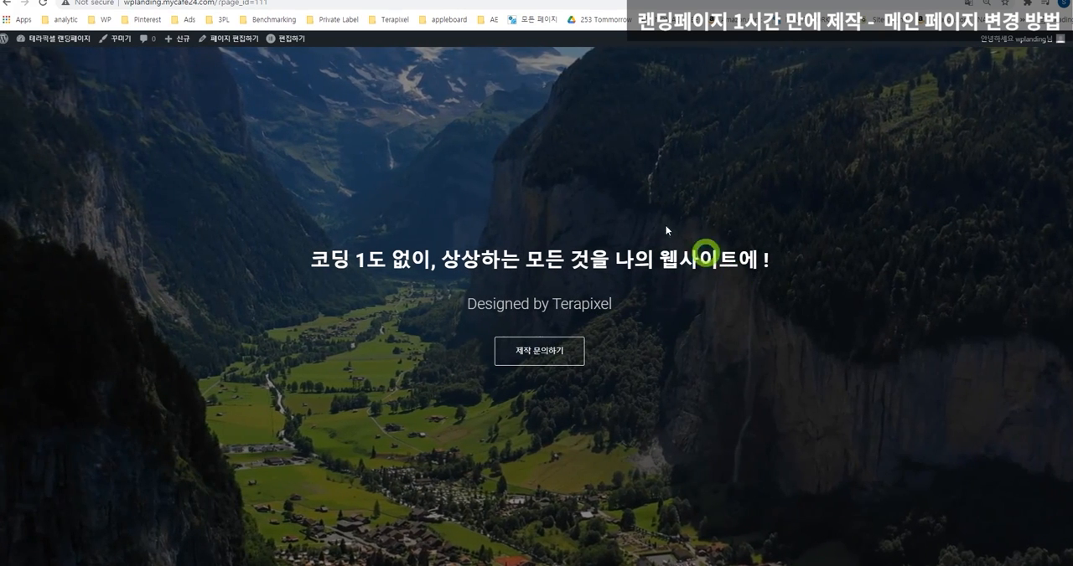
In the admin reading settings, show a static page with 랜딩페이지_테스트 as the homepage and save the changes.
click(167, 0)
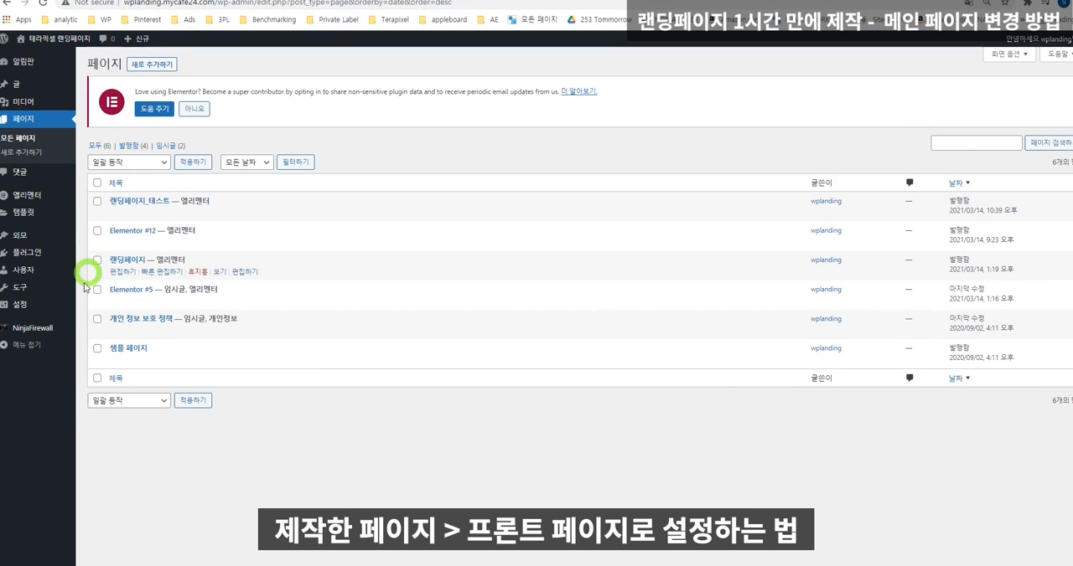
mouse_move(48, 311)
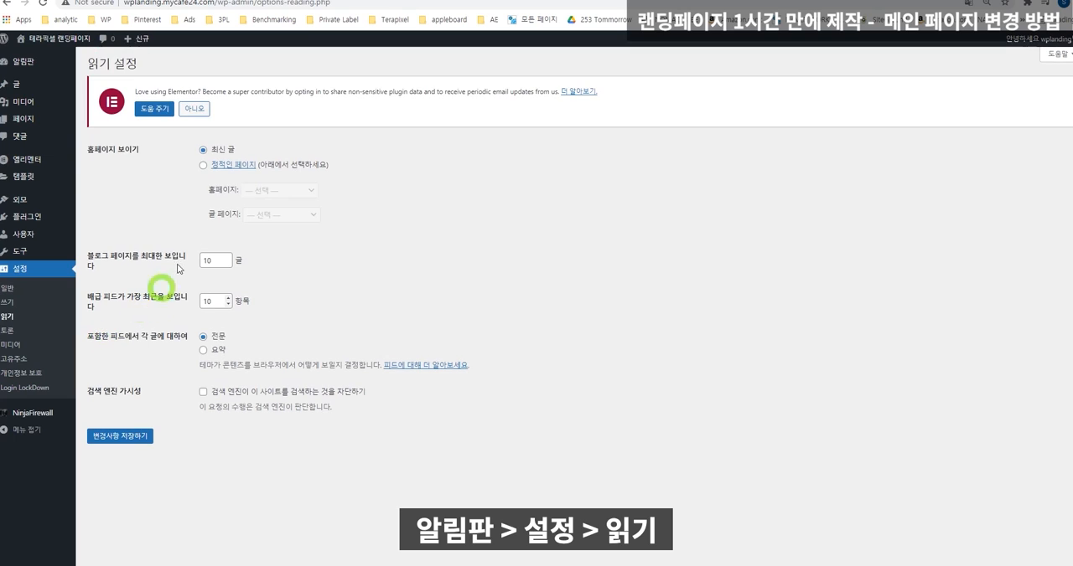
click(204, 166)
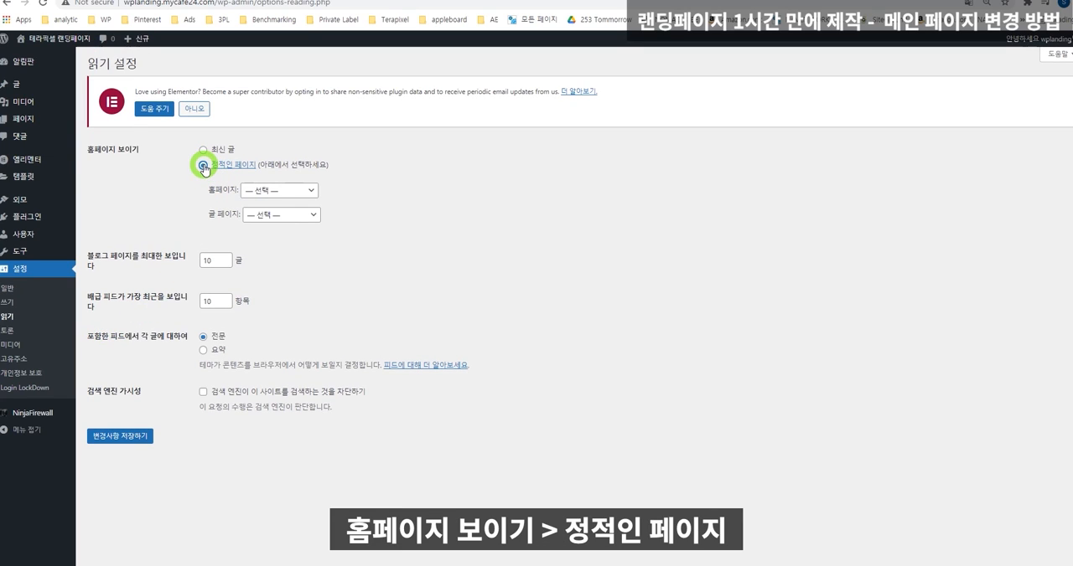
click(268, 191)
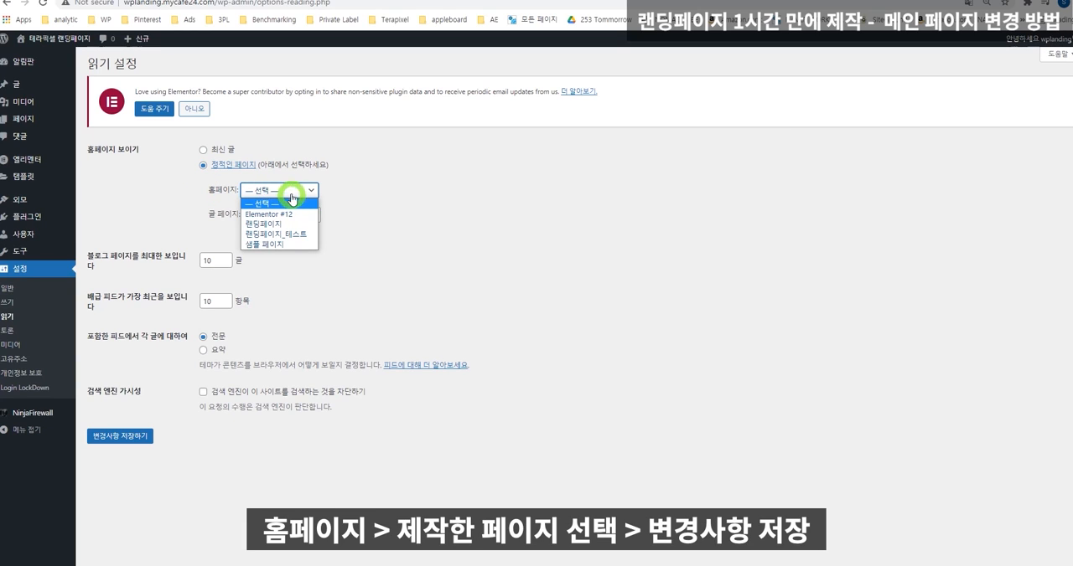
click(304, 236)
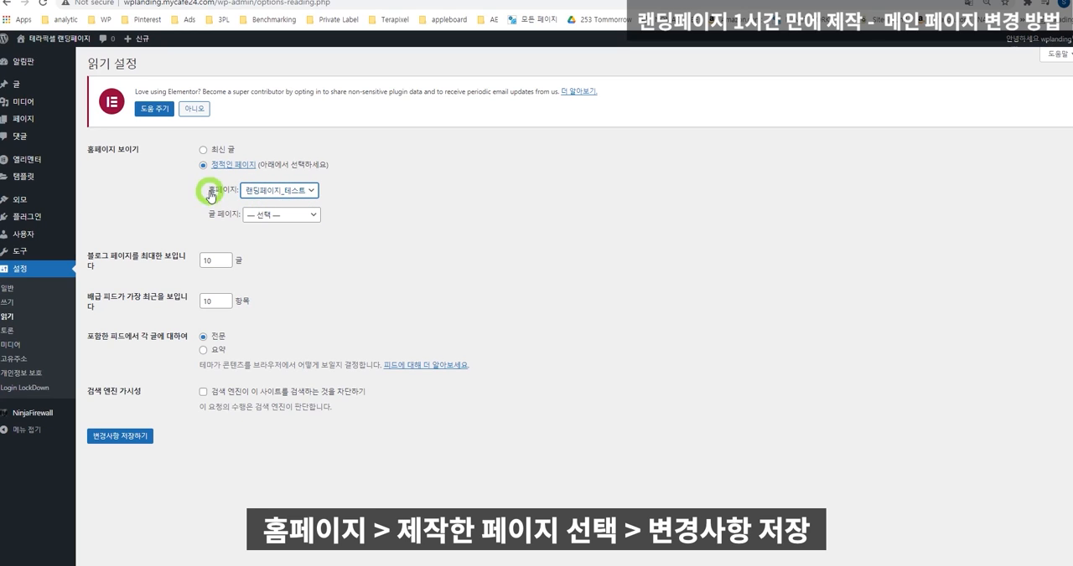
click(117, 439)
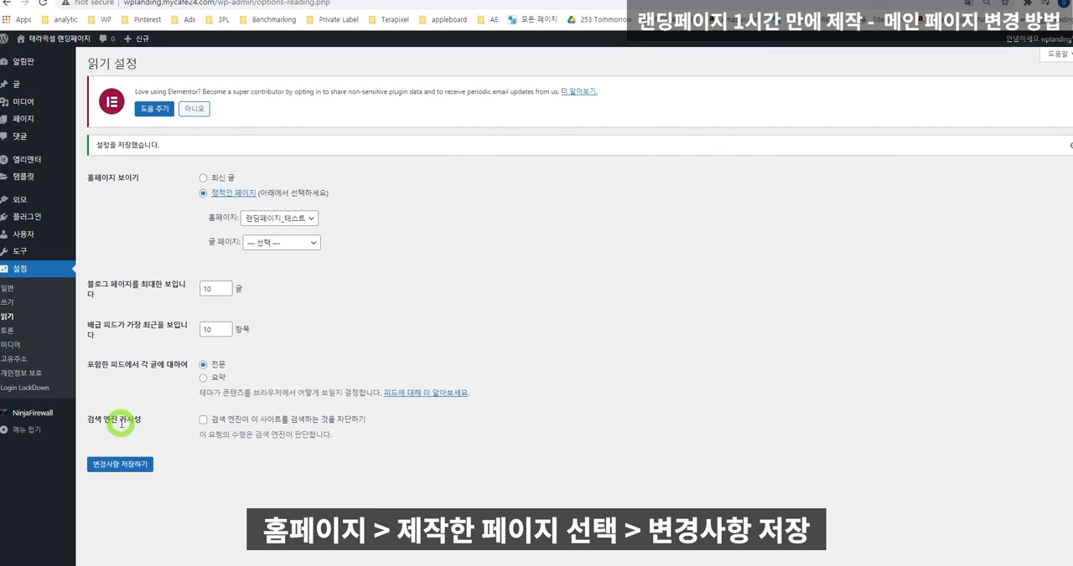
Visit the site in a new tab and review the front page from the hero section to the balloon banner.
mouse_move(46, 38)
right_click(56, 55)
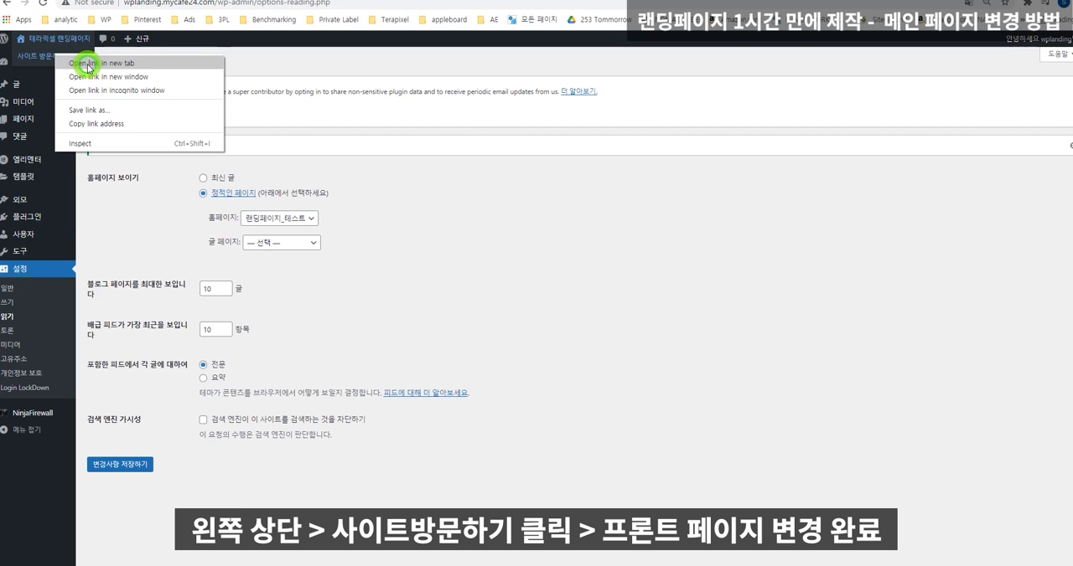
click(89, 64)
click(210, 0)
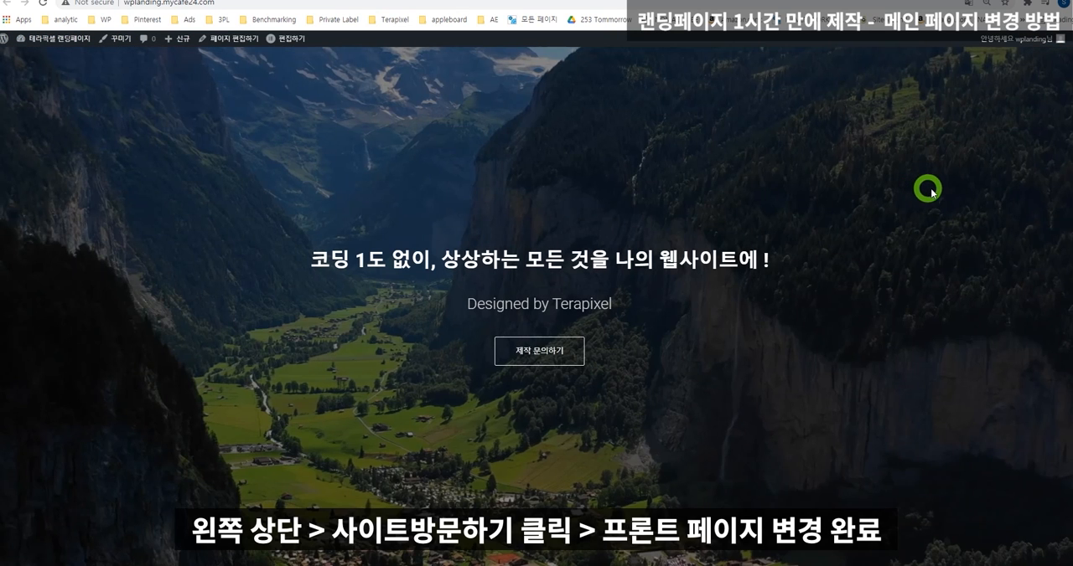
scroll(933, 192, down, 15)
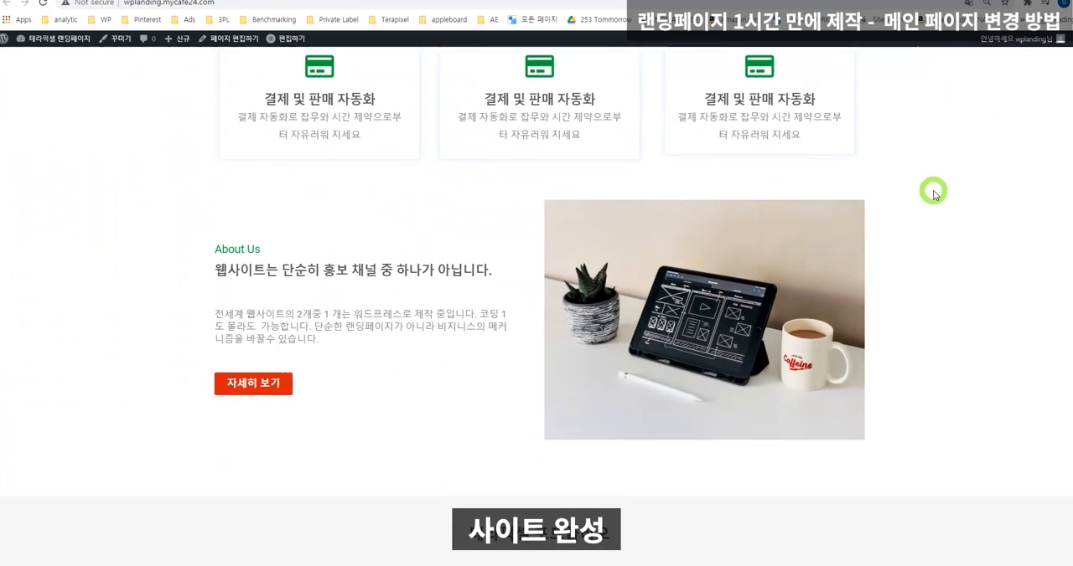
scroll(933, 191, down, 4)
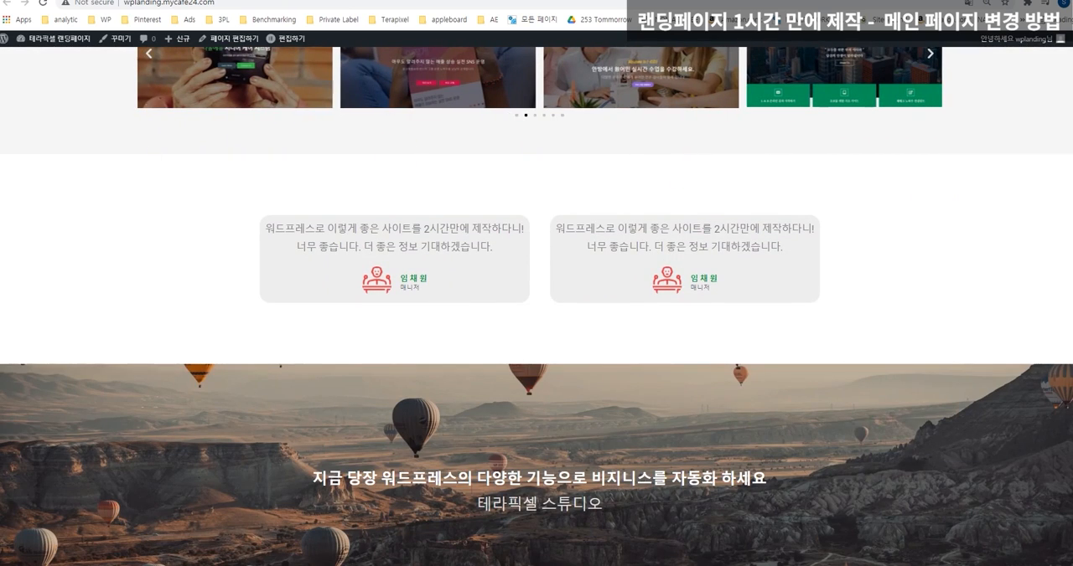
scroll(745, 285, up, 8)
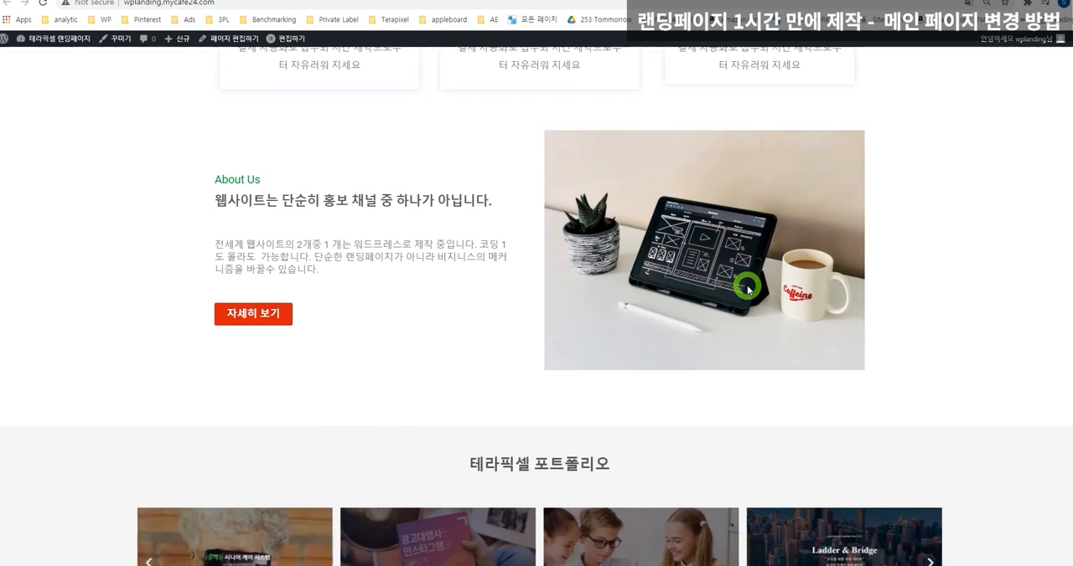
scroll(748, 289, up, 6)
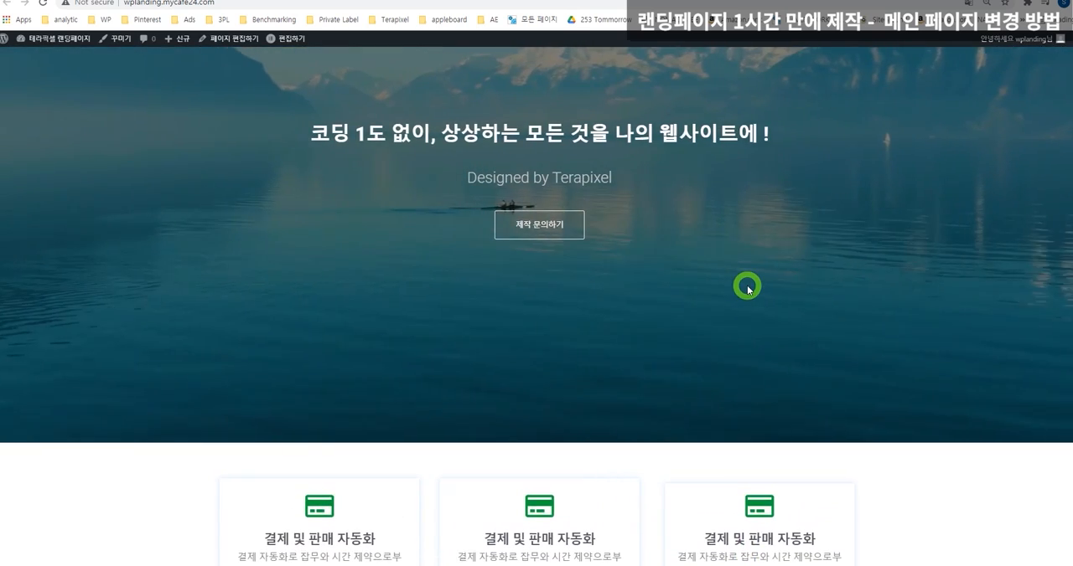